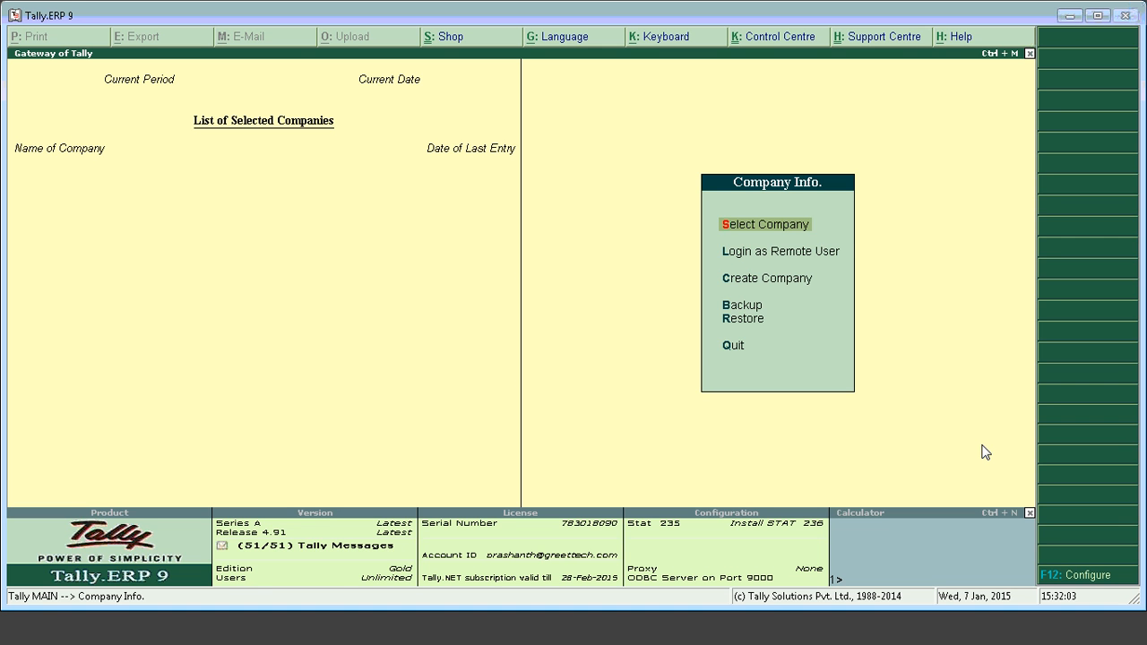
# Step: Start creating a company named Sales Process, keeping the same mailing name and India for statutory compliance
pyautogui.press('Down')
pyautogui.press('Down')
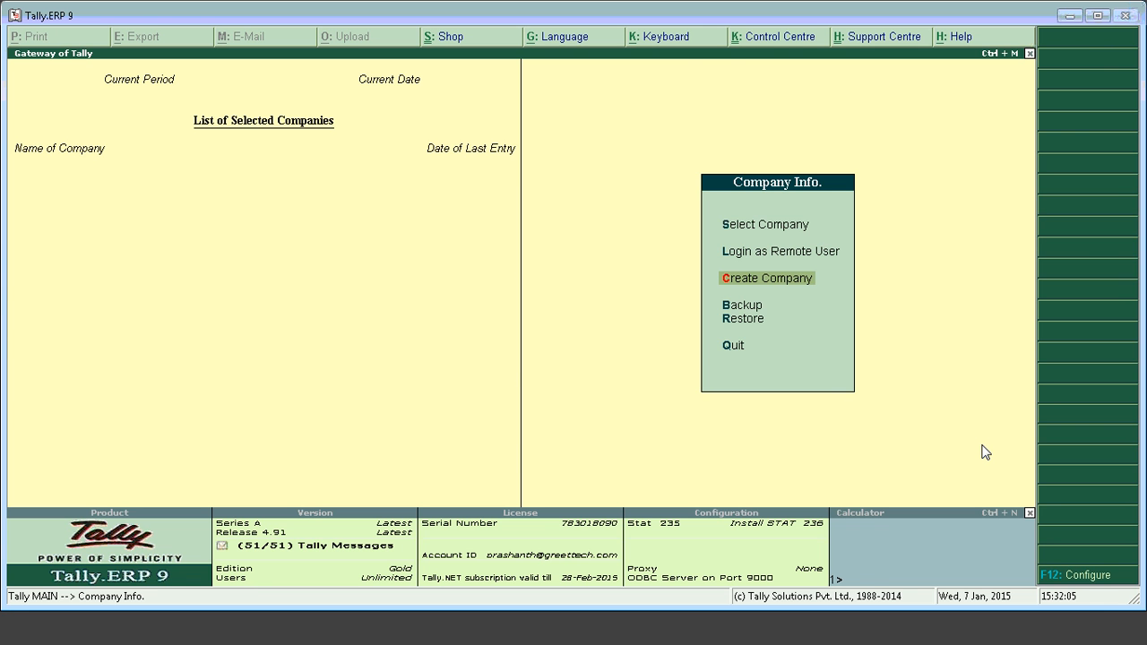
pyautogui.press('Return')
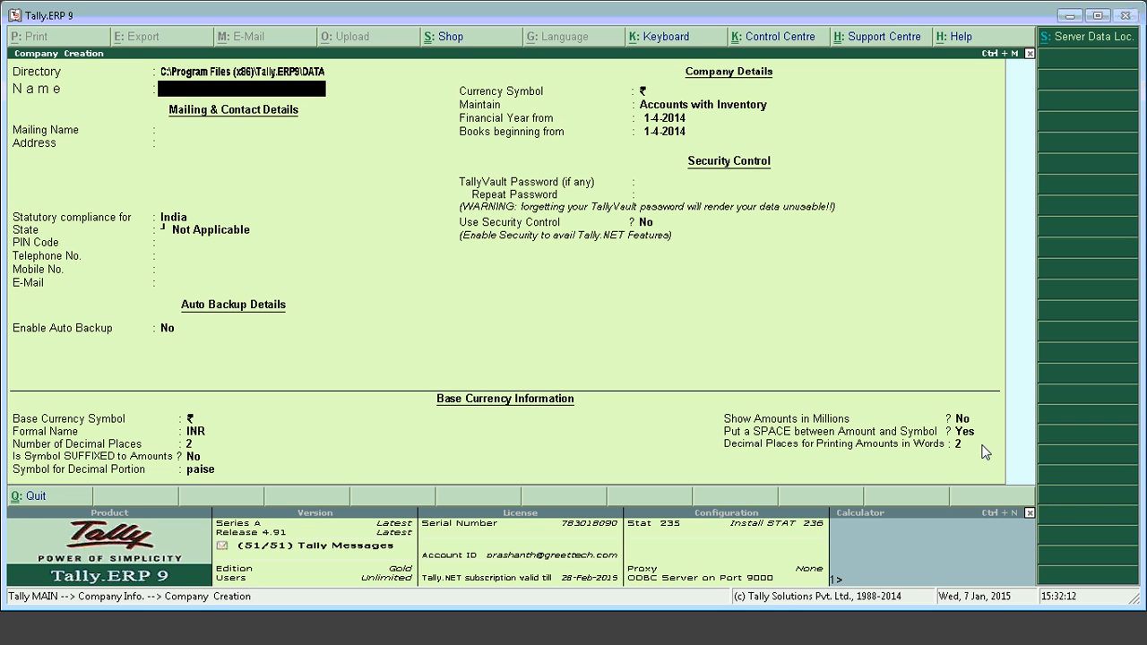
pyautogui.write('Sales Process')
pyautogui.press('Return')
pyautogui.press('Return')
pyautogui.press('Return')
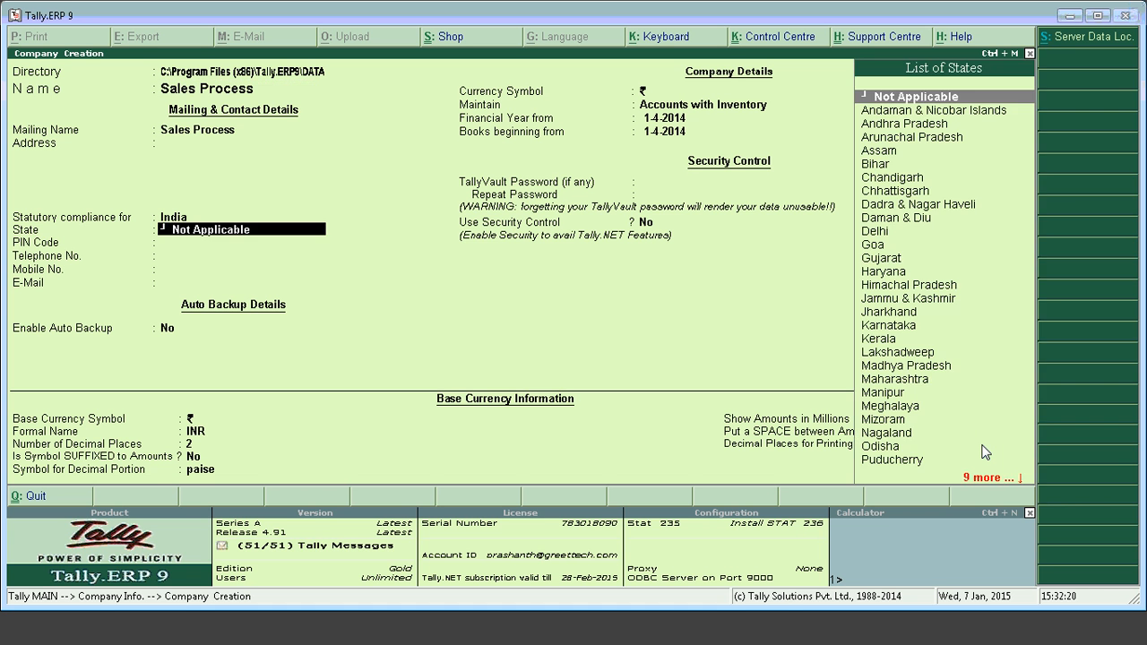
# Step: Set the company's state to Karnataka, leave the contact details blank and keep Accounts with Inventory as the maintained type
pyautogui.write('Ka')
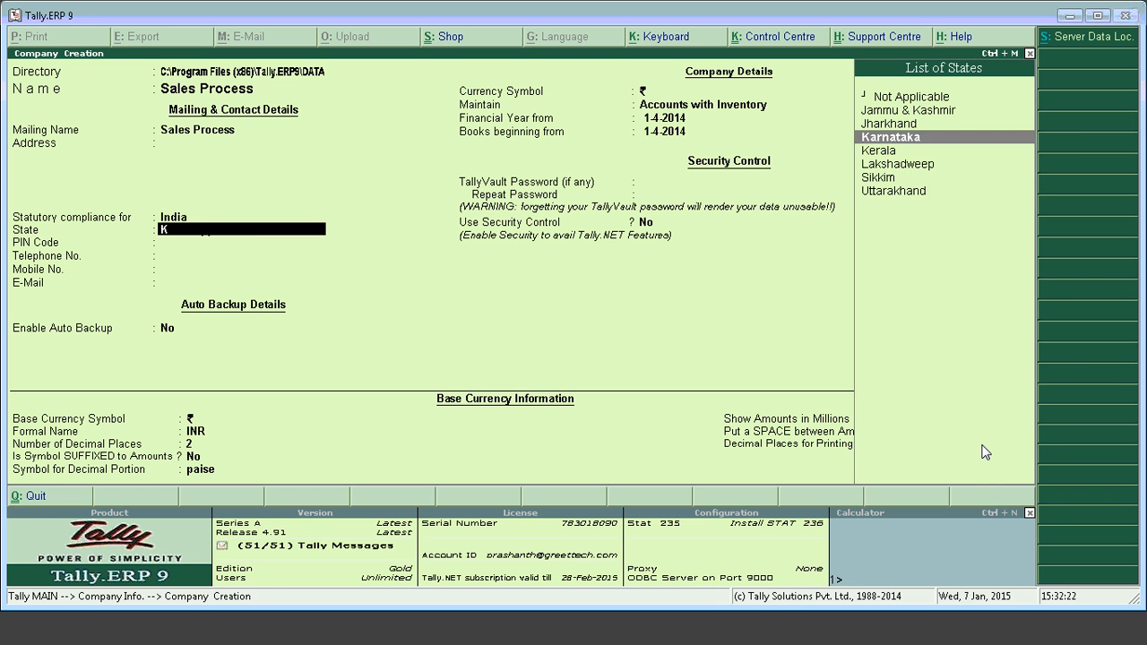
pyautogui.press('Return')
pyautogui.press('Return')
pyautogui.press('Return')
pyautogui.press('Return')
pyautogui.press('Return')
pyautogui.press('Return')
pyautogui.press('Return')
pyautogui.press('Return')
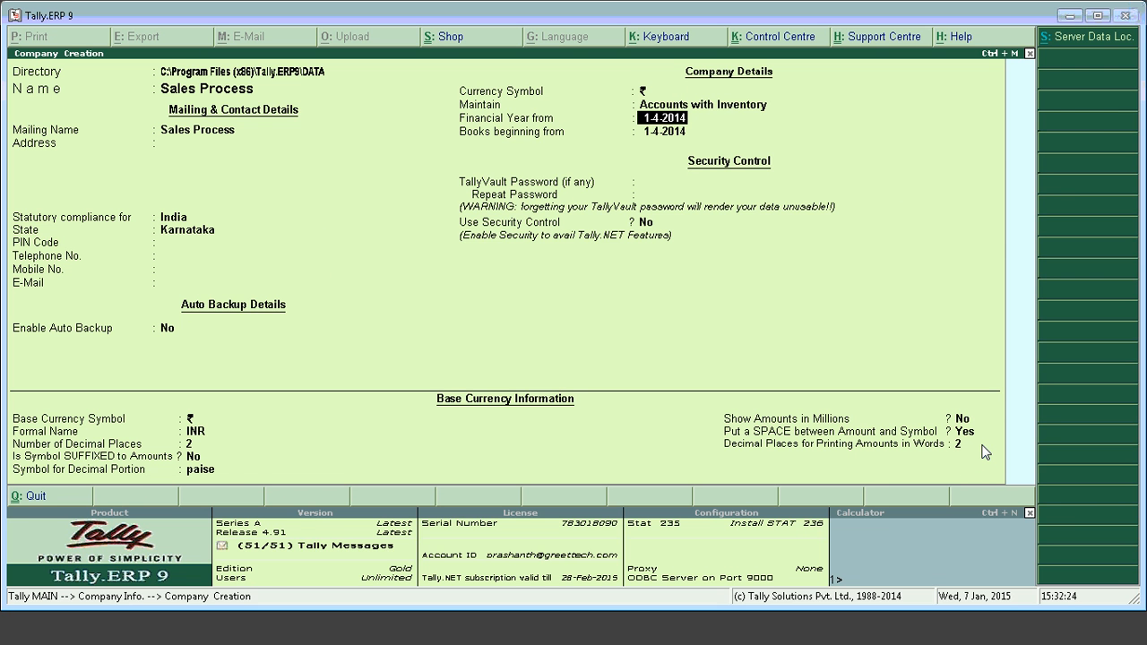
# Step: Keep 1-4-2014 as the start of the financial year and books, accept the remaining defaults and create the company
pyautogui.press('Return')
pyautogui.press('Return')
pyautogui.press('Return')
pyautogui.press('Return')
pyautogui.press('Return')
pyautogui.press('Return')
pyautogui.press('Return')
pyautogui.press('Return')
pyautogui.press('Return')
pyautogui.press('Return')
pyautogui.press('Return')
pyautogui.press('Return')
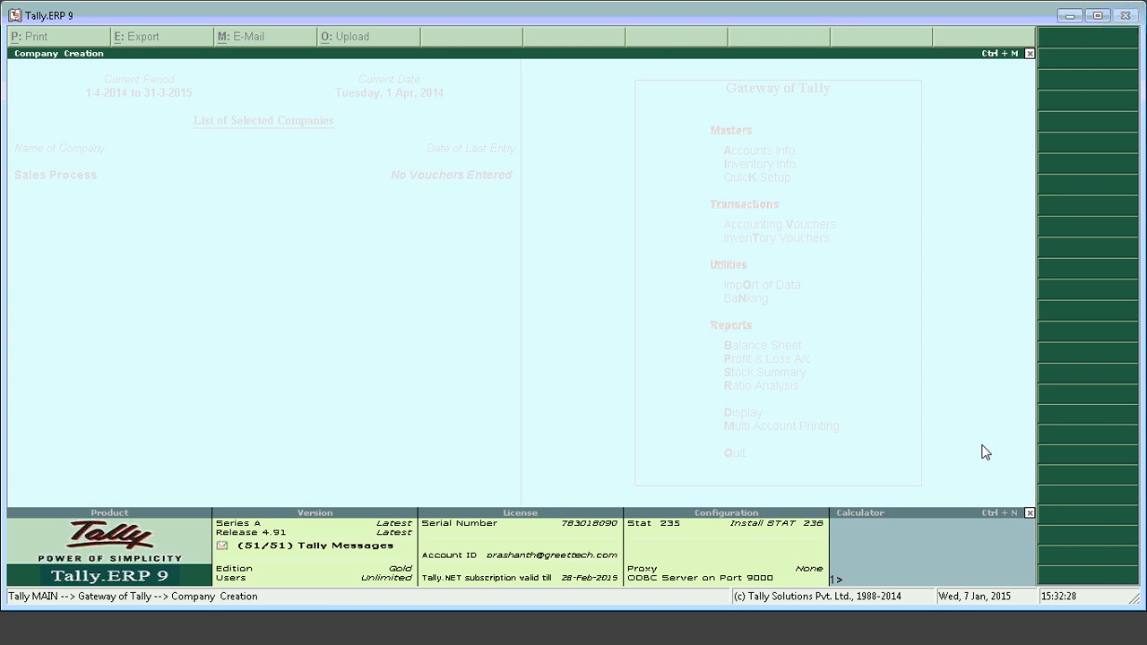
# Step: Open the Sales Process company for alteration and examine the company types offered for Maintain
pyautogui.hotkey('alt', 'F3')
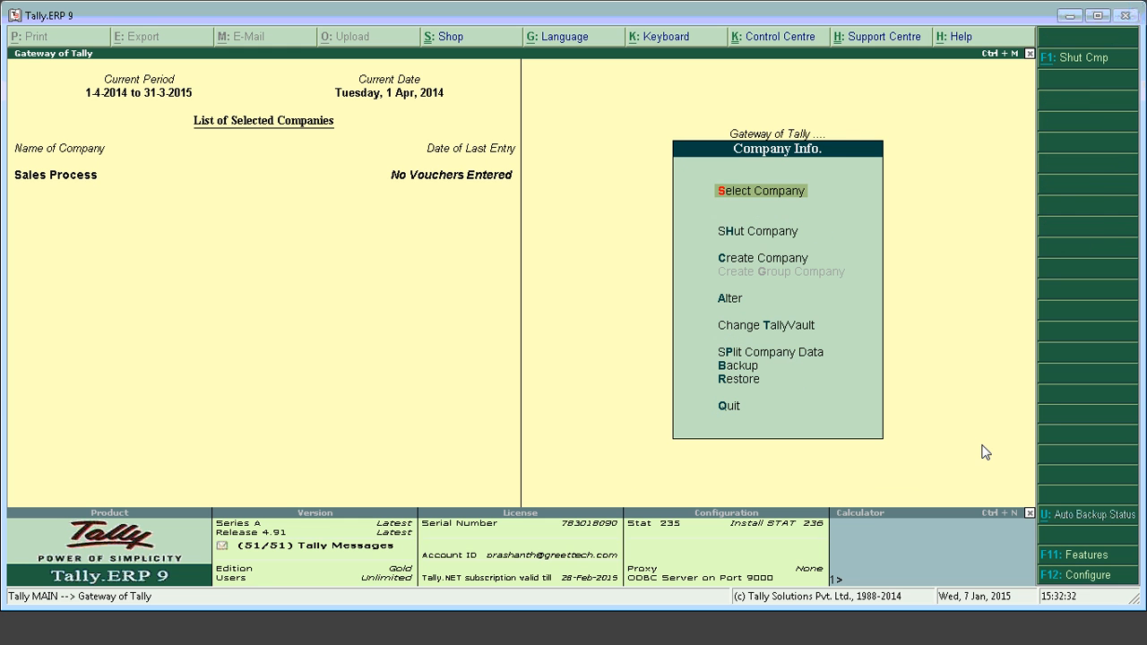
pyautogui.press('Down')
pyautogui.press('Down')
pyautogui.press('Down')
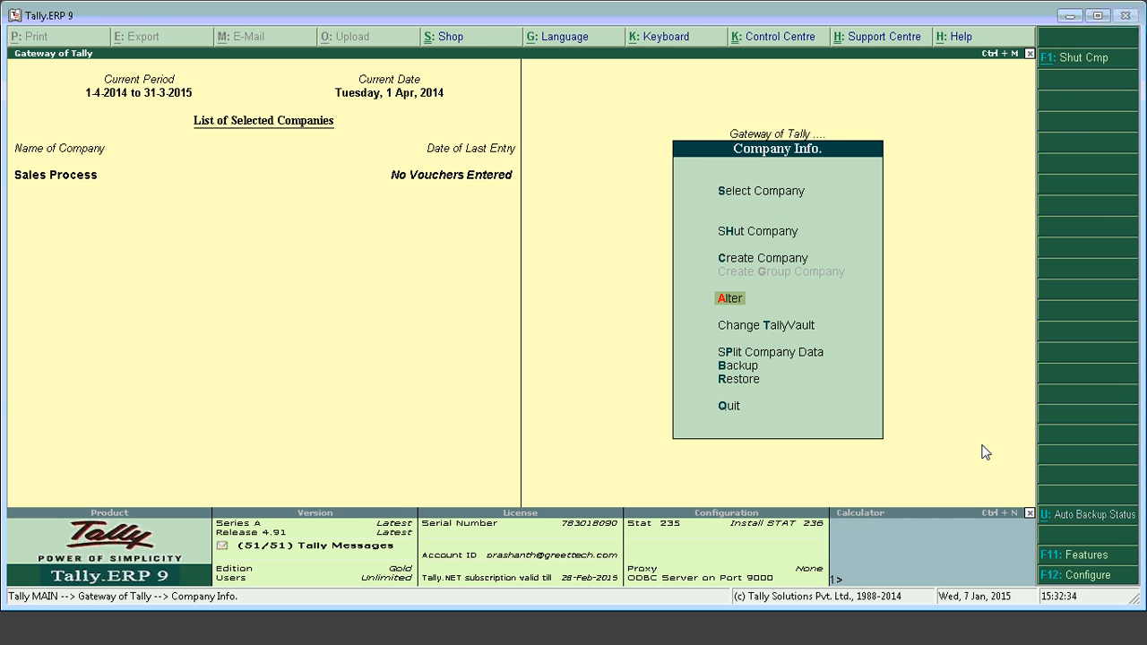
pyautogui.press('s')
pyautogui.press('Return')
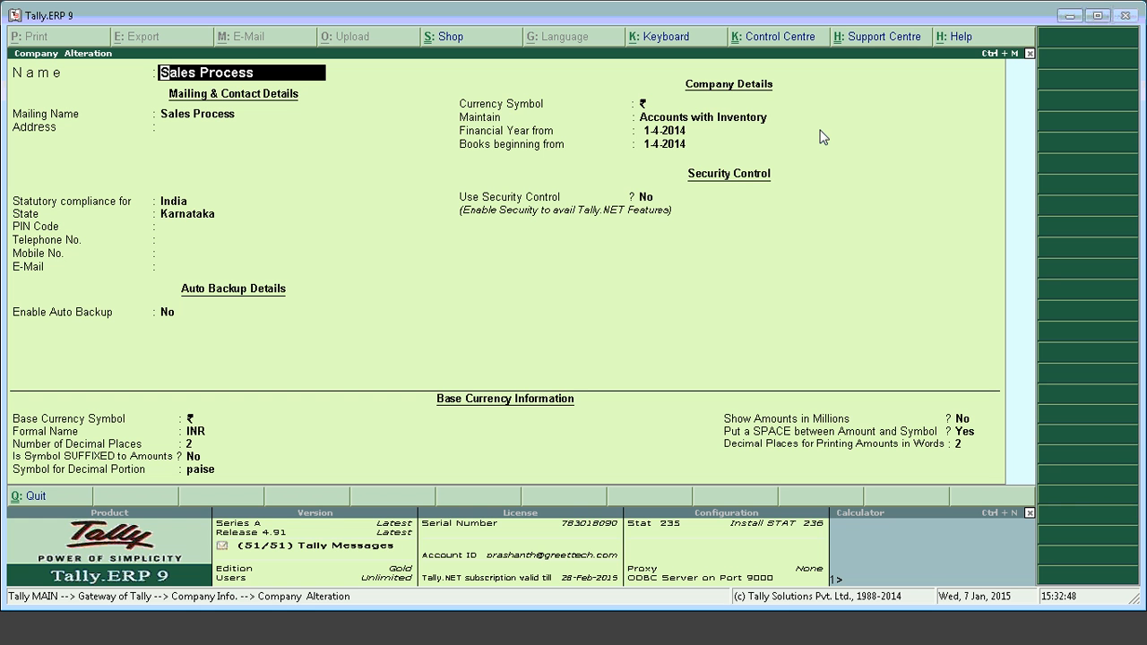
pyautogui.click(663, 119)
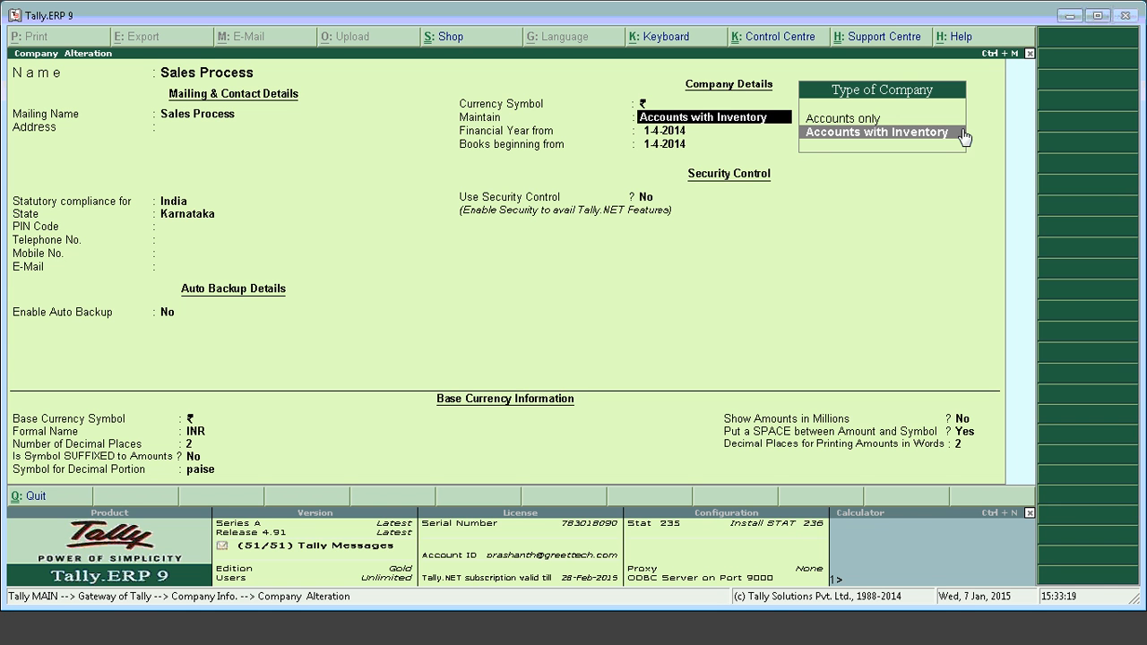
# Step: Keep Accounts with Inventory as the company type and accept the company alteration with its existing settings
pyautogui.press('Return')
pyautogui.press('Return')
pyautogui.press('Return')
pyautogui.press('Return')
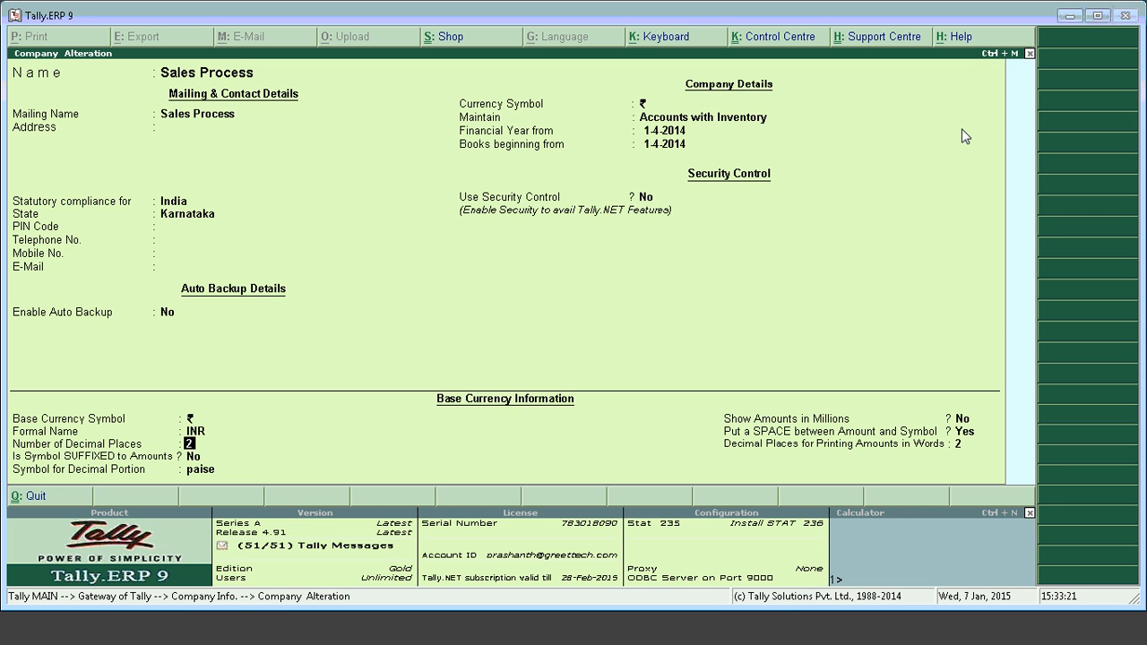
pyautogui.press('Return')
pyautogui.press('Return')
pyautogui.press('Return')
pyautogui.press('Return')
pyautogui.press('Return')
pyautogui.press('Return')
pyautogui.press('Return')
pyautogui.press('Return')
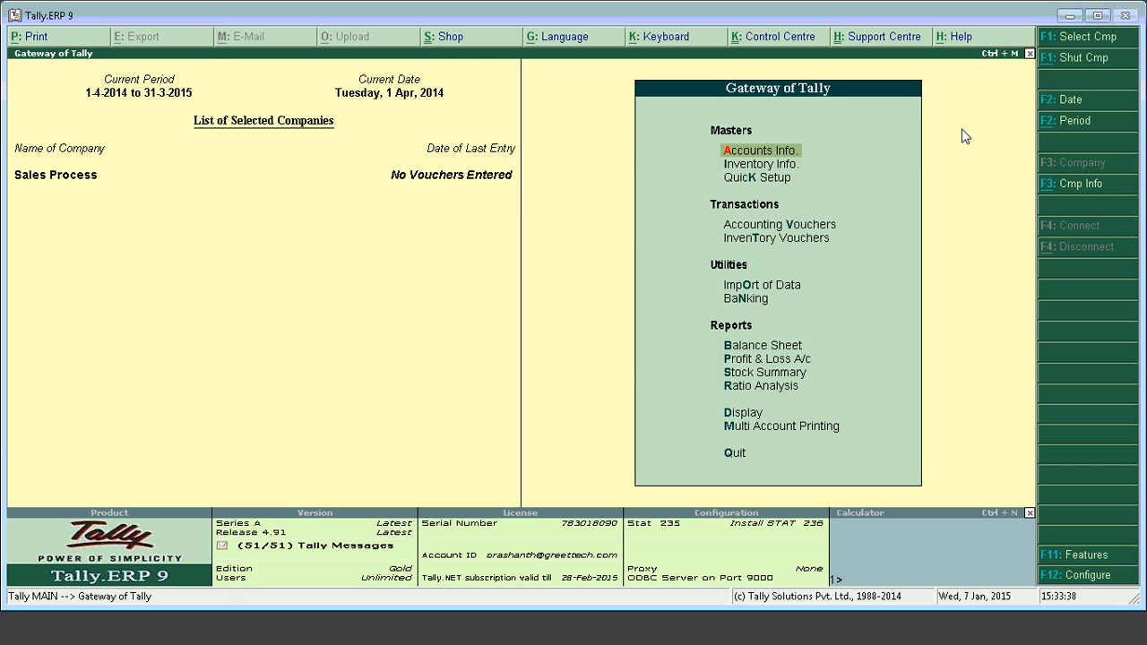
pyautogui.press('Return')
pyautogui.press('Down')
pyautogui.press('Return')
pyautogui.press('Return')
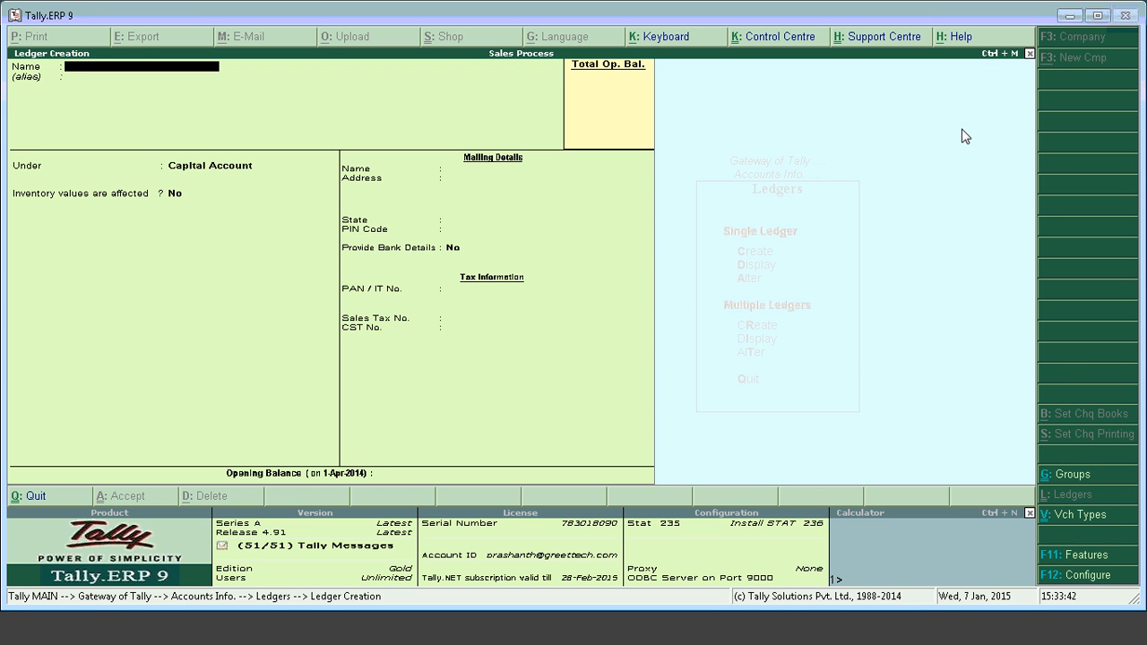
pyautogui.write('XYZ Pary')
pyautogui.press('BackSpace')
pyautogui.press('BackSpace')
pyautogui.write('rty')
pyautogui.press('Return')
pyautogui.press('Return')
pyautogui.press('Return')
pyautogui.press('BackSpace')
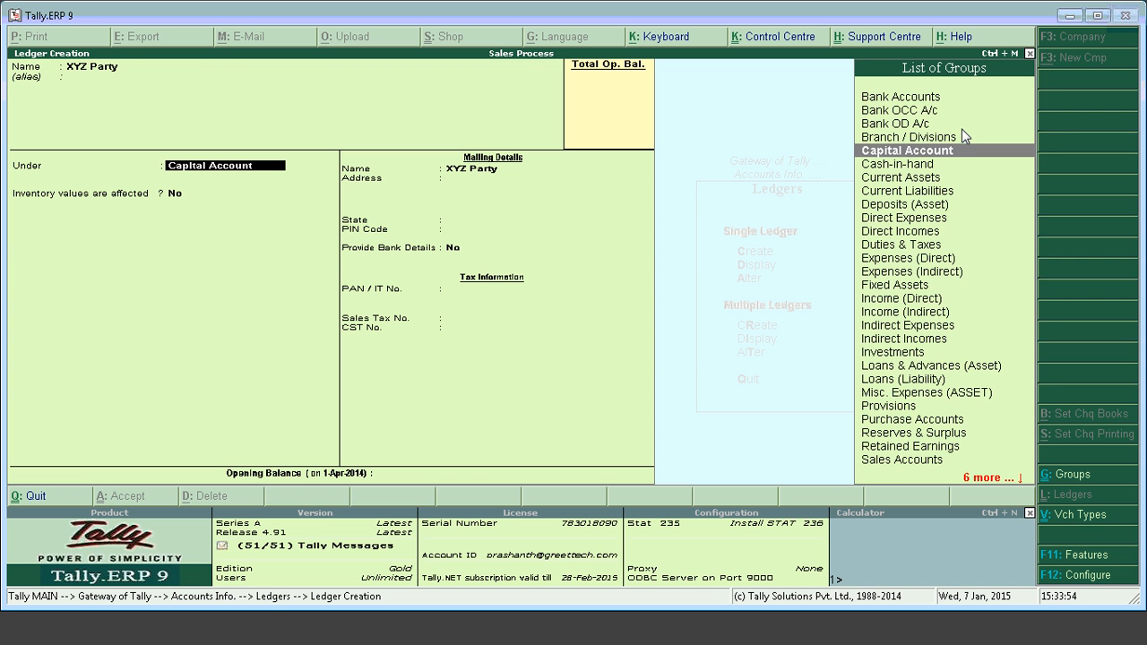
pyautogui.write('S')
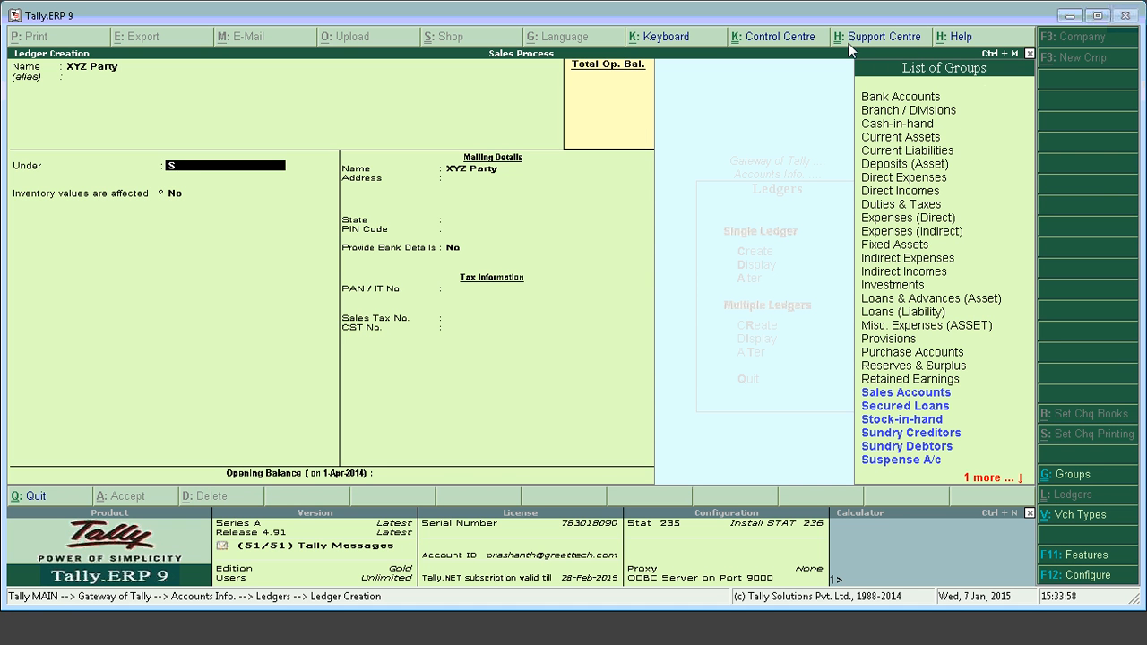
pyautogui.click(897, 447)
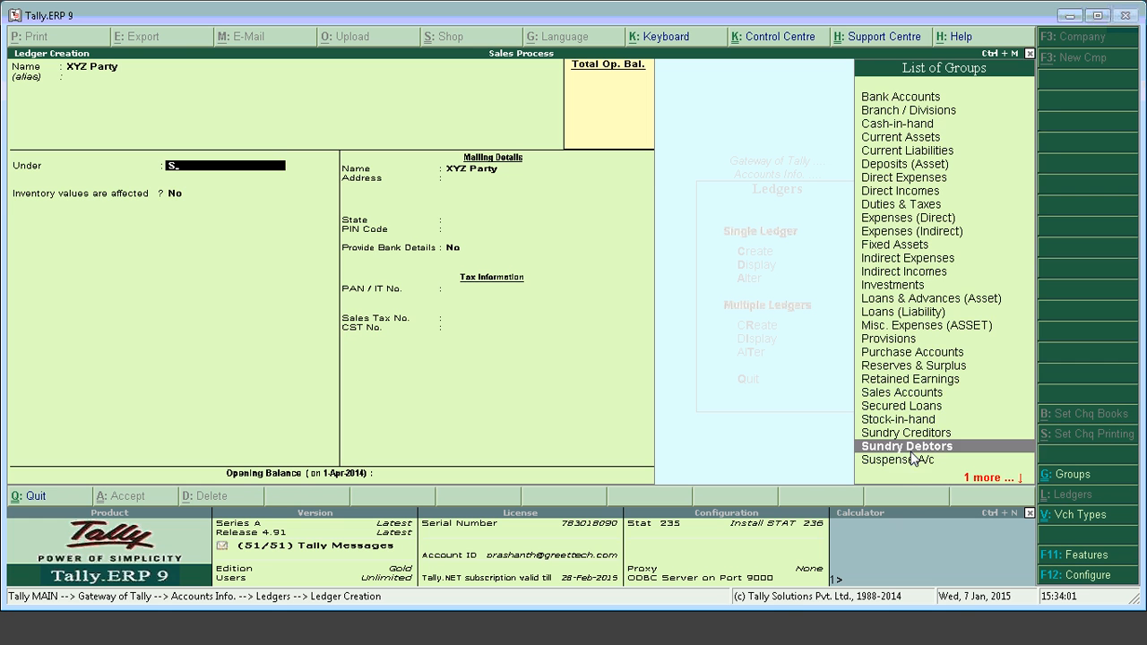
pyautogui.press('Return')
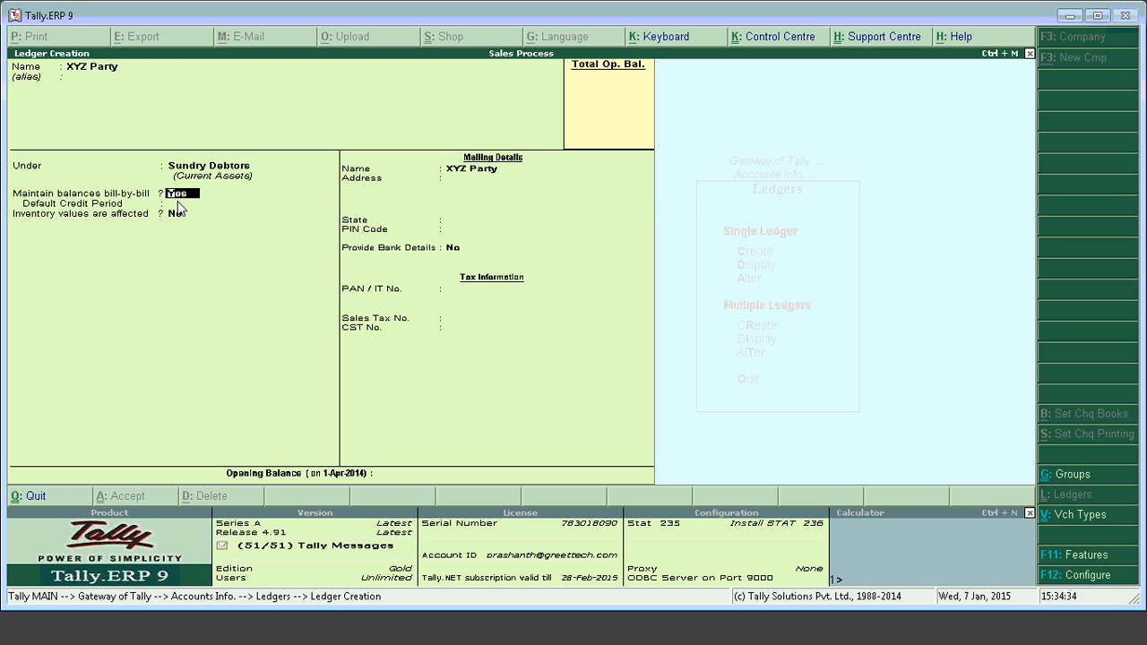
pyautogui.press('F11')
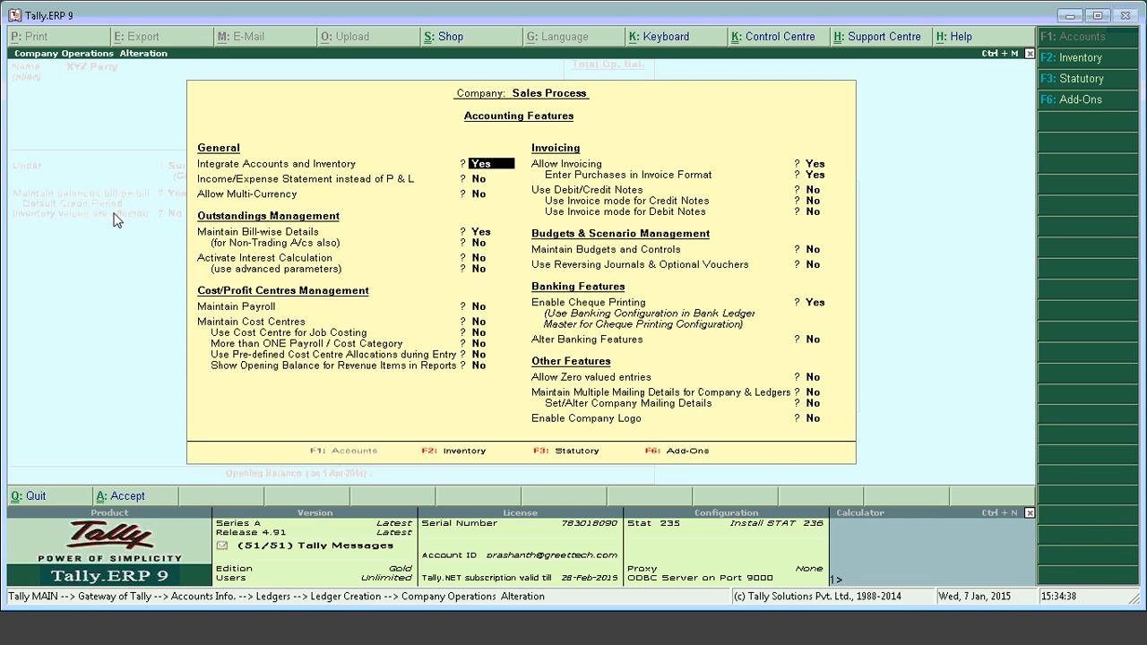
pyautogui.press('Escape')
pyautogui.press('Return')
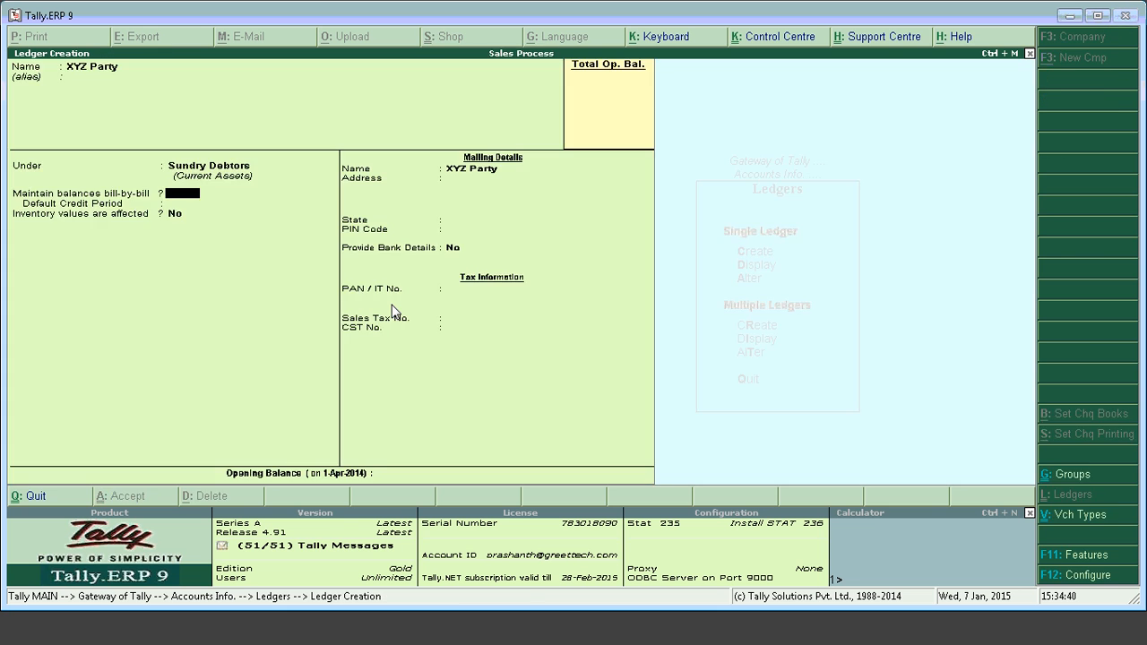
pyautogui.press('Escape')
pyautogui.press('Return')
pyautogui.press('Escape')
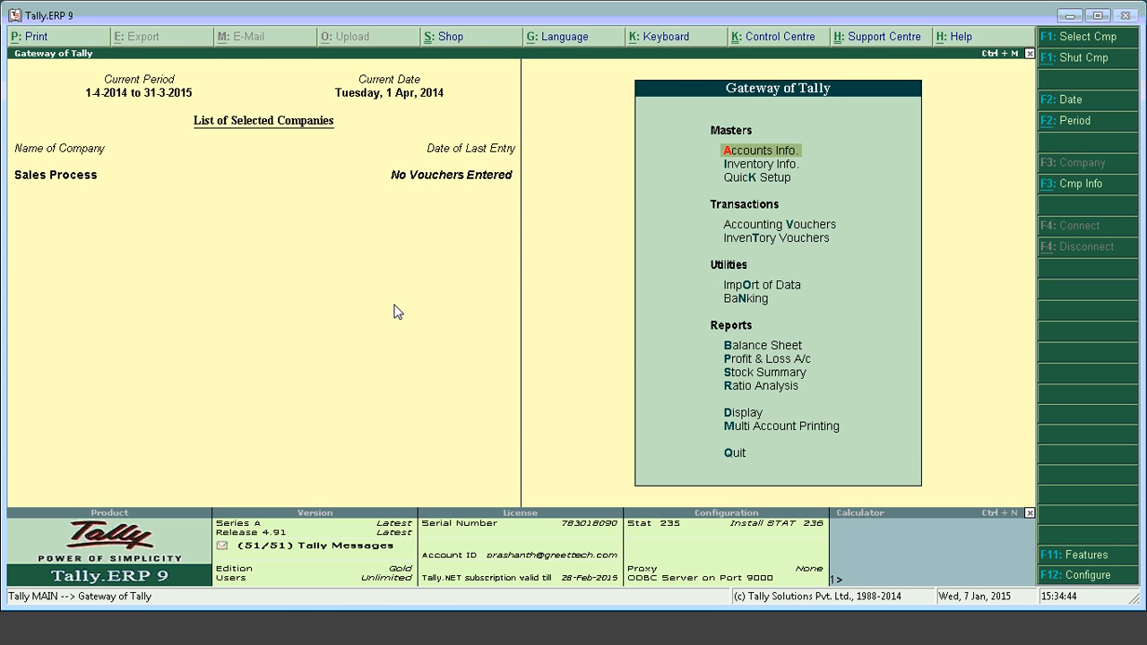
# Step: Open the company's Accounting Features and examine the Maintain Bill-wise Details settings
pyautogui.press('F11')
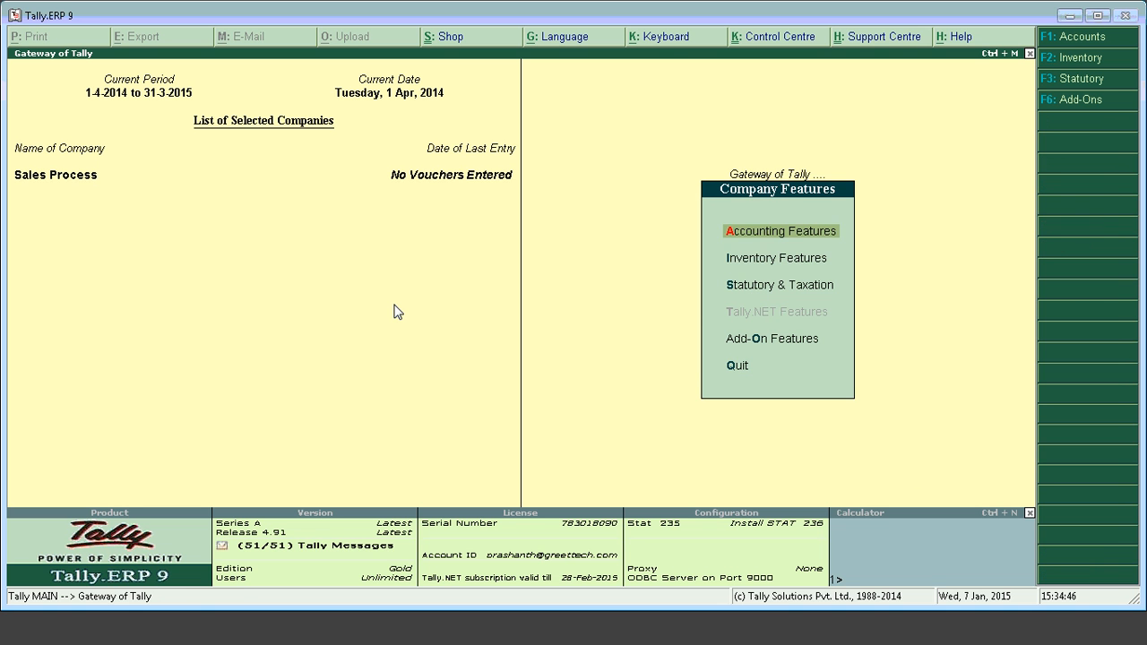
pyautogui.press('Down')
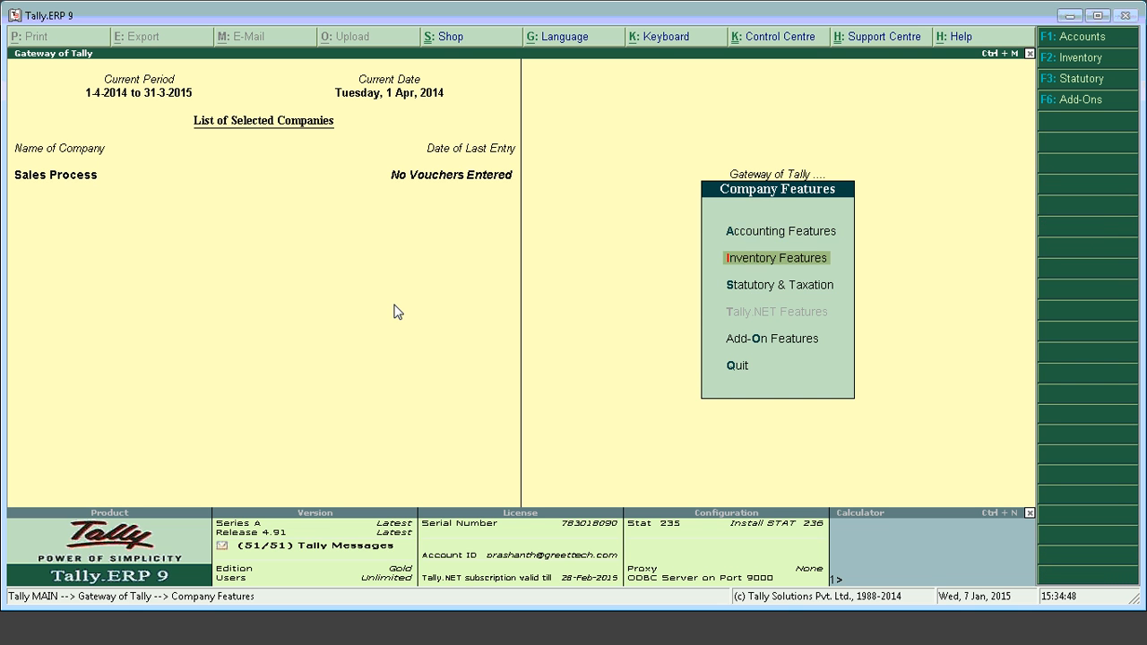
pyautogui.press('Up')
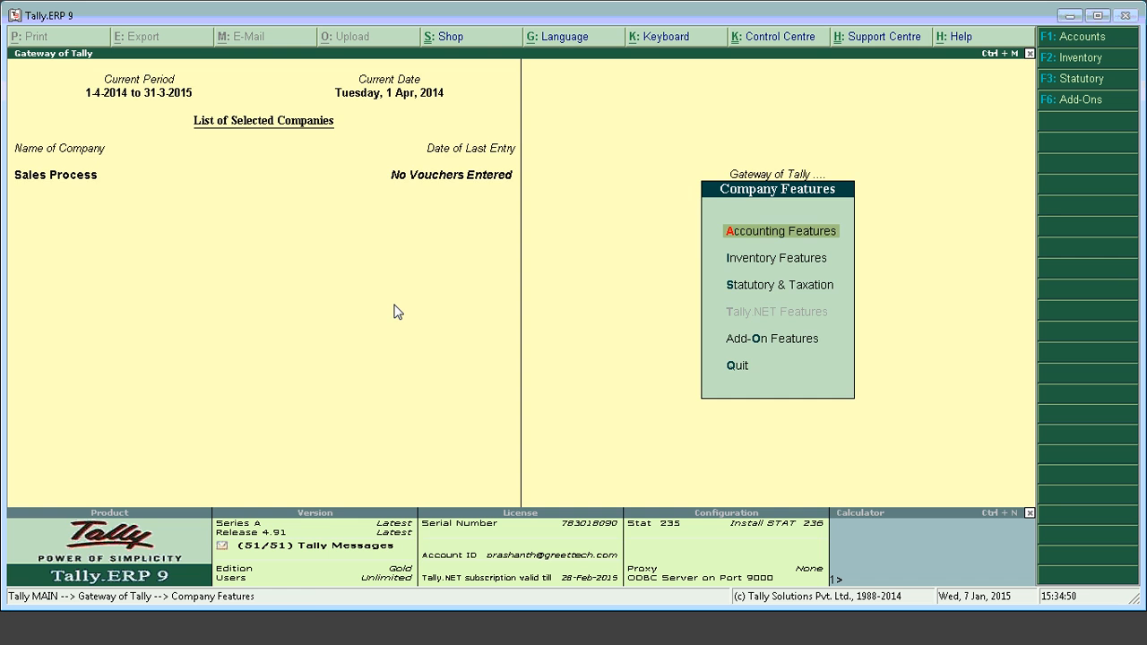
pyautogui.press('Return')
pyautogui.press('Return')
pyautogui.press('Return')
pyautogui.press('Return')
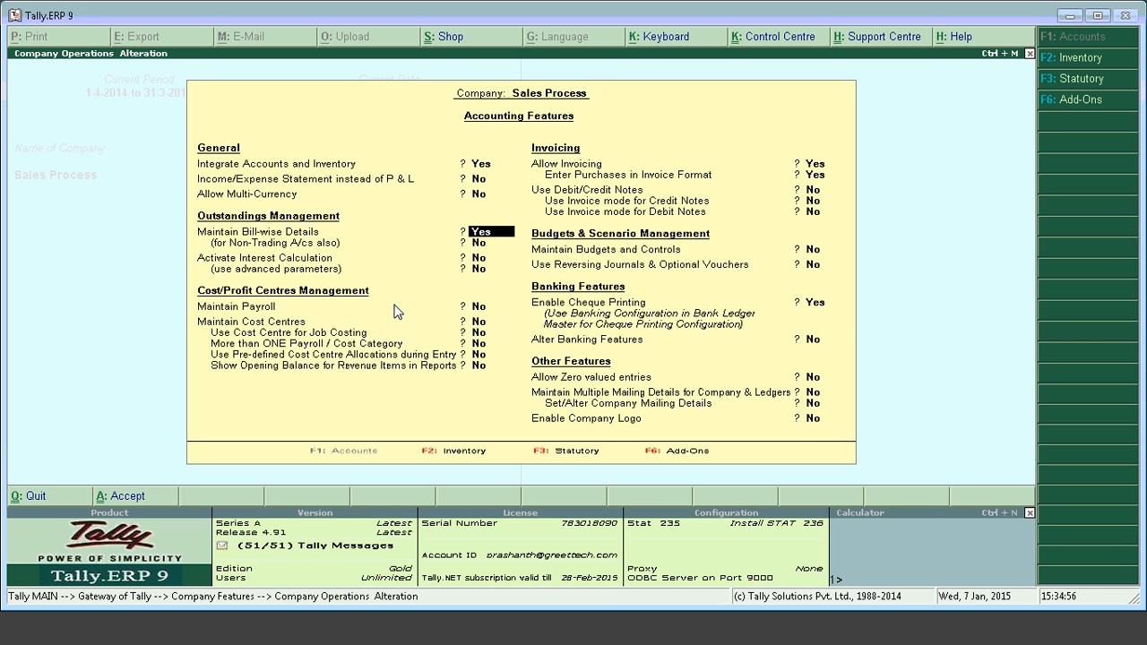
pyautogui.press('Return')
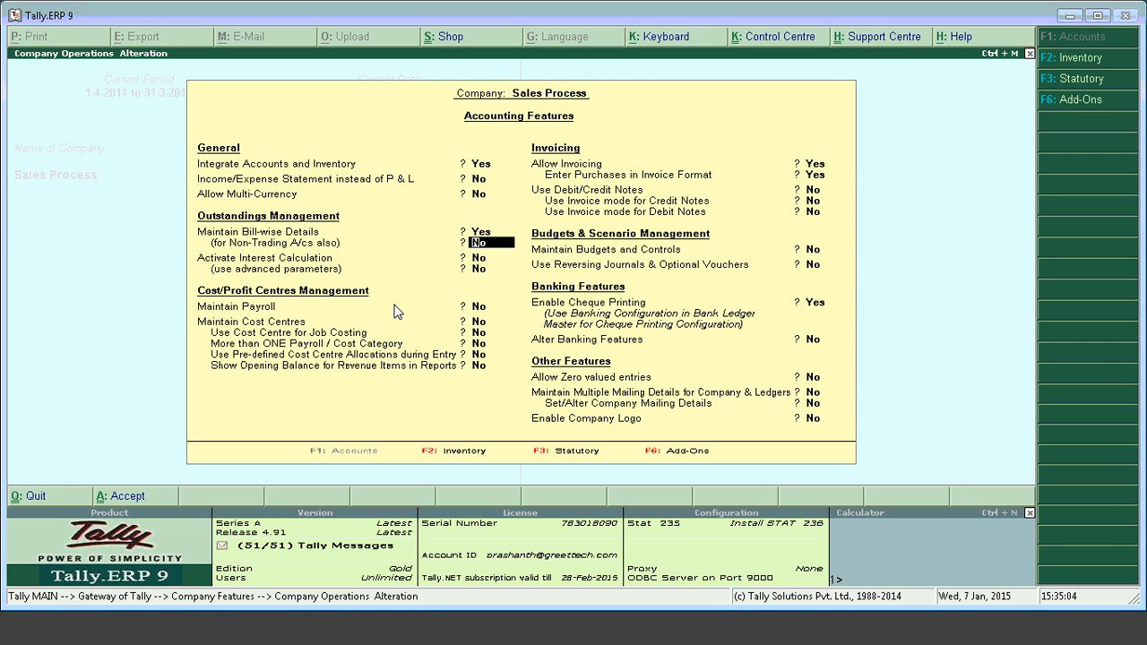
pyautogui.press('Up')
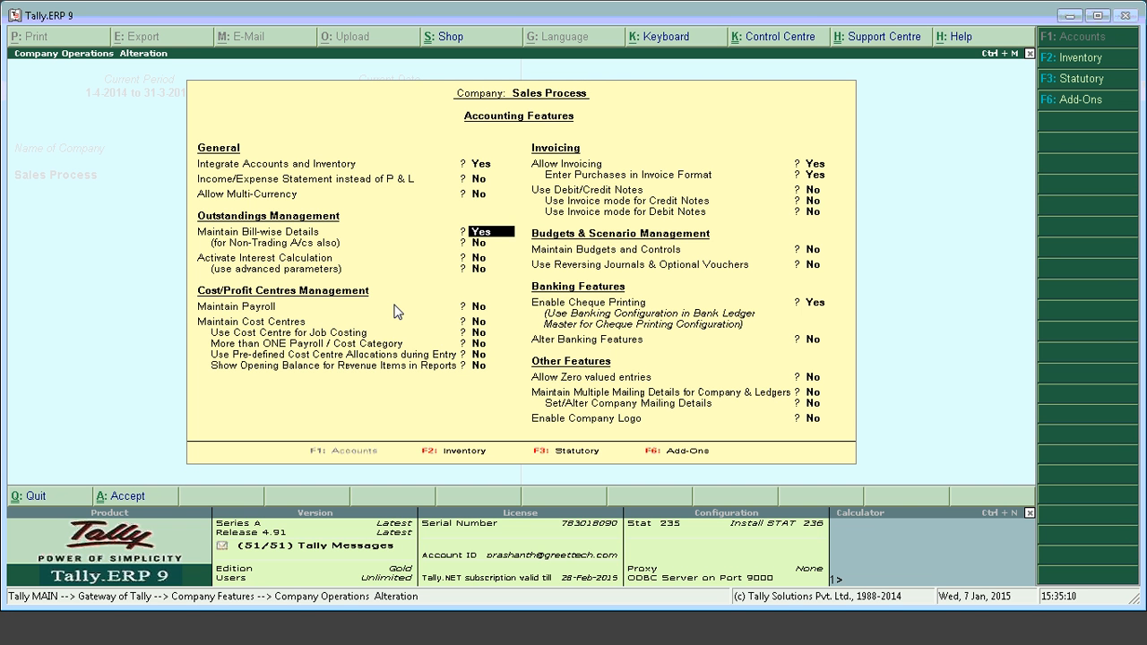
# Step: Leave the remaining accounting features at their existing settings and close the Accounting Features
pyautogui.press('Down')
pyautogui.press('Down')
pyautogui.press('Down')
pyautogui.press('Down')
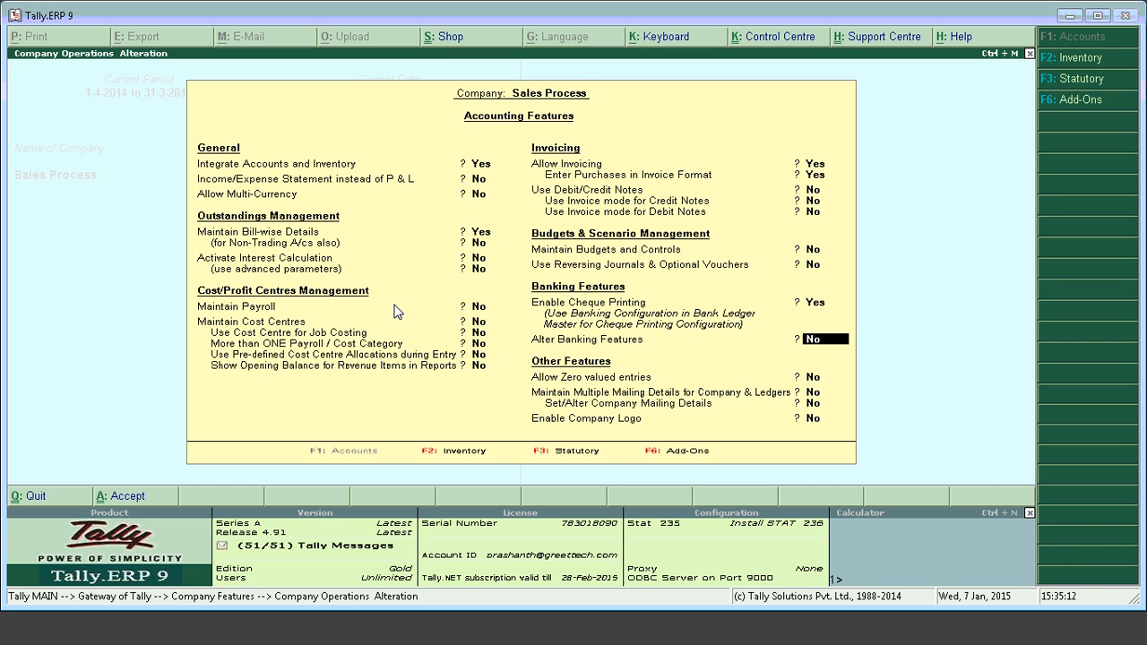
pyautogui.press('Down')
pyautogui.press('Down')
pyautogui.press('Return')
pyautogui.press('y')
pyautogui.press('Escape')
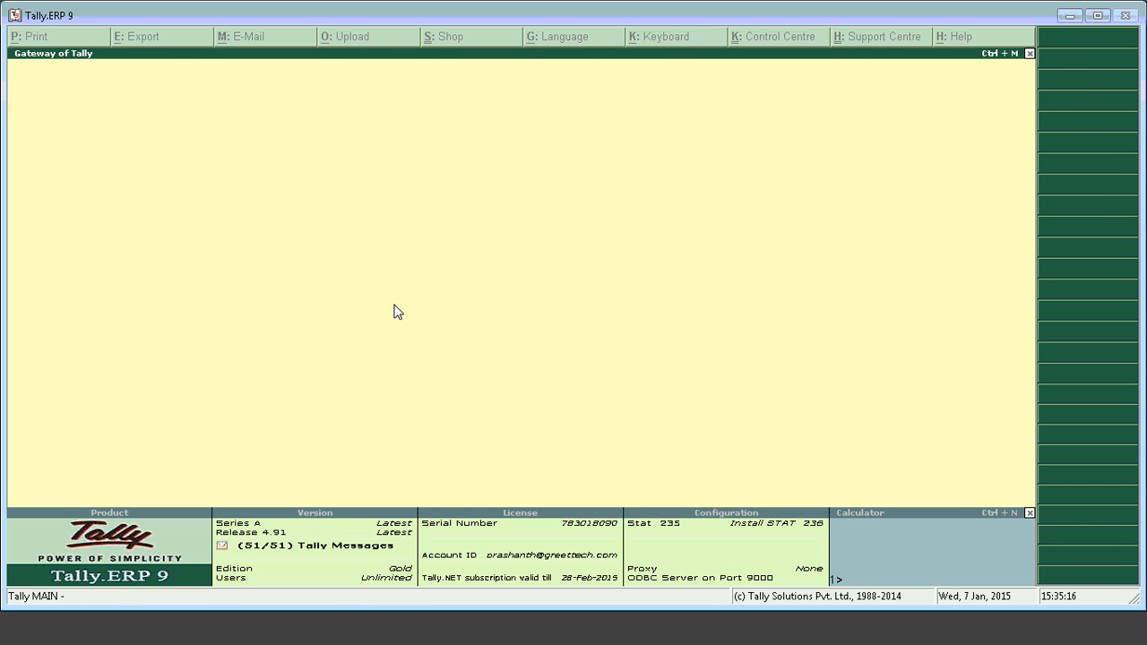
pyautogui.press('Down')
pyautogui.press('Down')
pyautogui.press('Up')
pyautogui.press('Up')
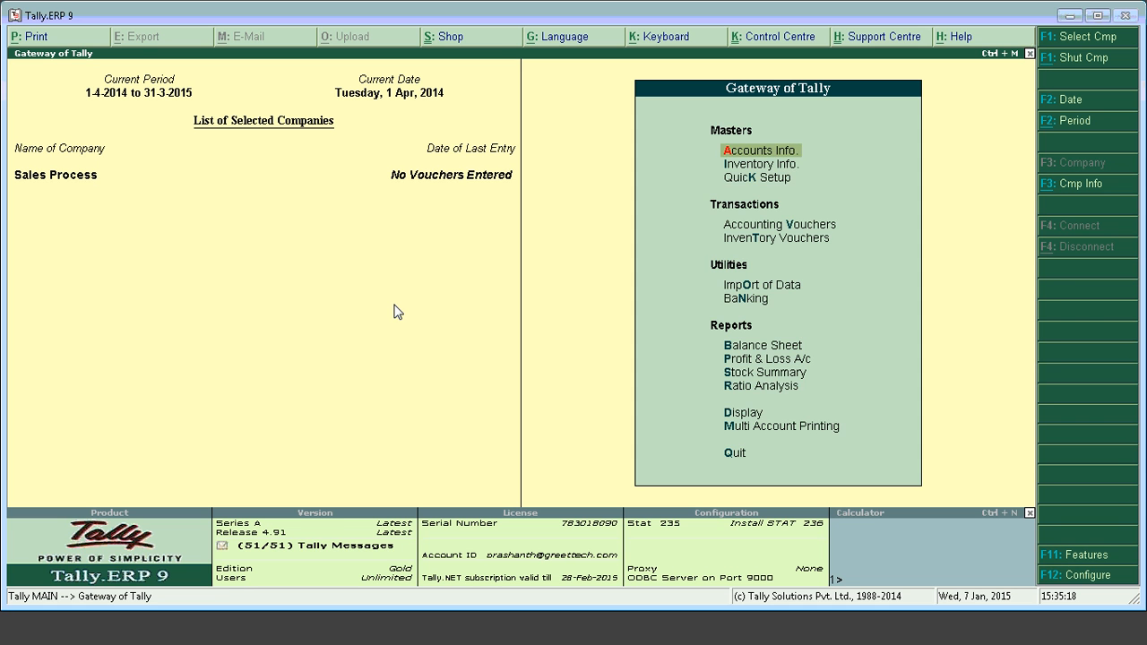
# Step: Start creating a single ledger named Xyz Party
pyautogui.press('Return')
pyautogui.press('Down')
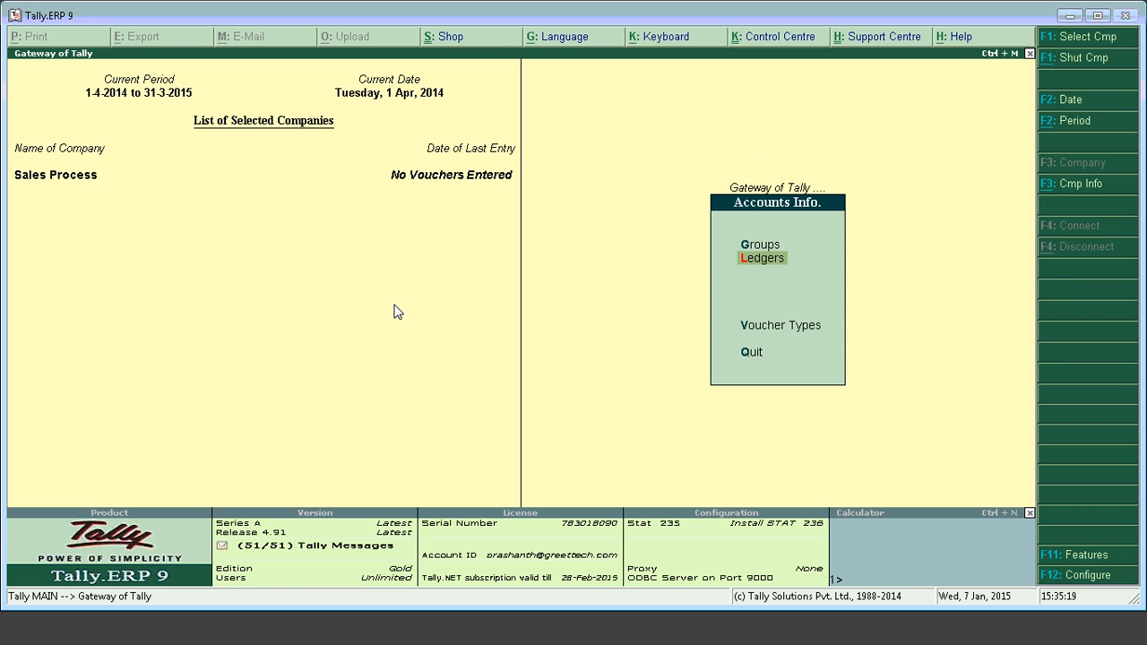
pyautogui.press('Return')
pyautogui.press('Return')
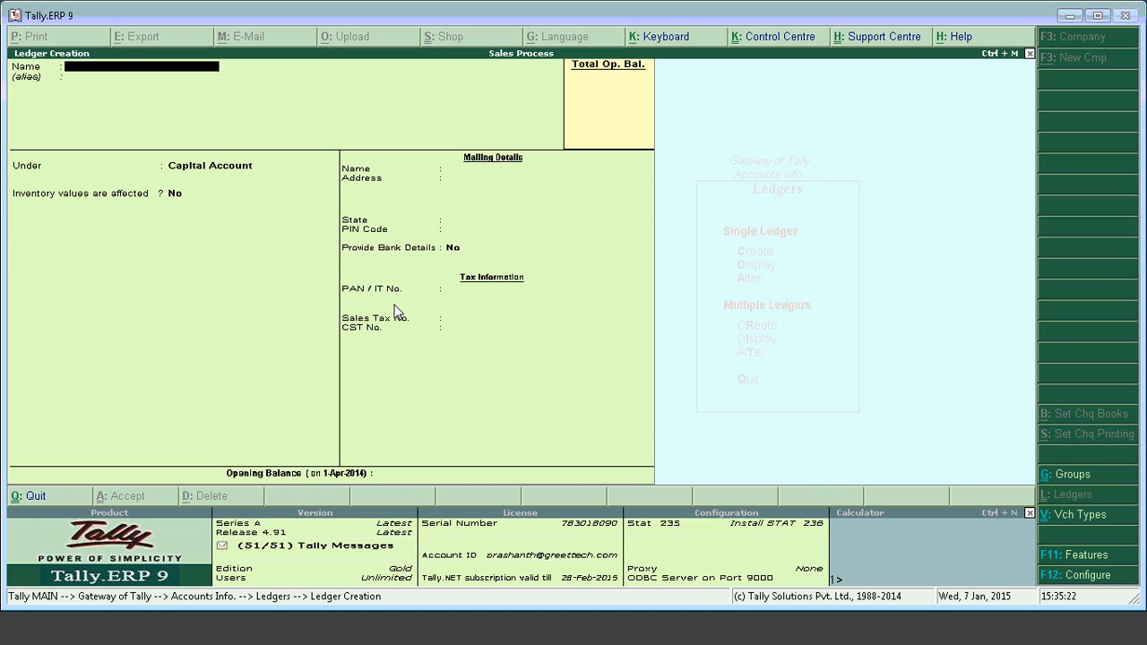
pyautogui.write('XZY')
pyautogui.press('BackSpace')
pyautogui.press('BackSpace')
pyautogui.write('yz Party')
pyautogui.press('Return')
# Step: Place the Xyz Party ledger under the Sundry Debtors group
pyautogui.write('S')
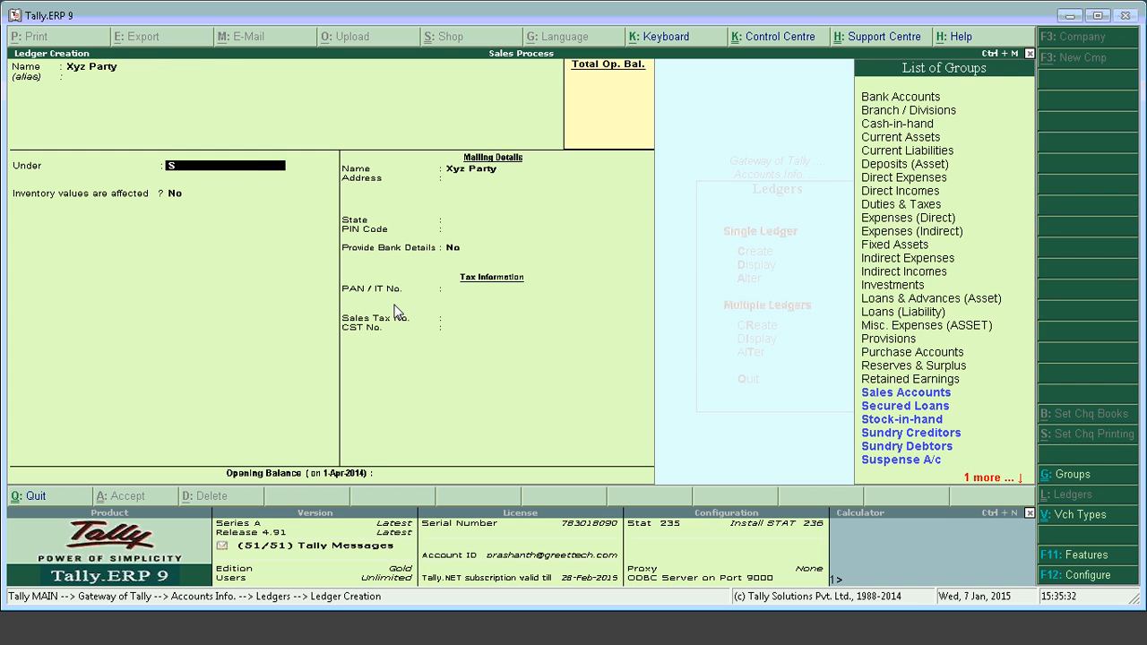
pyautogui.press('Down')
pyautogui.press('Down')
pyautogui.press('Down')
pyautogui.press('Down')
pyautogui.press('Down')
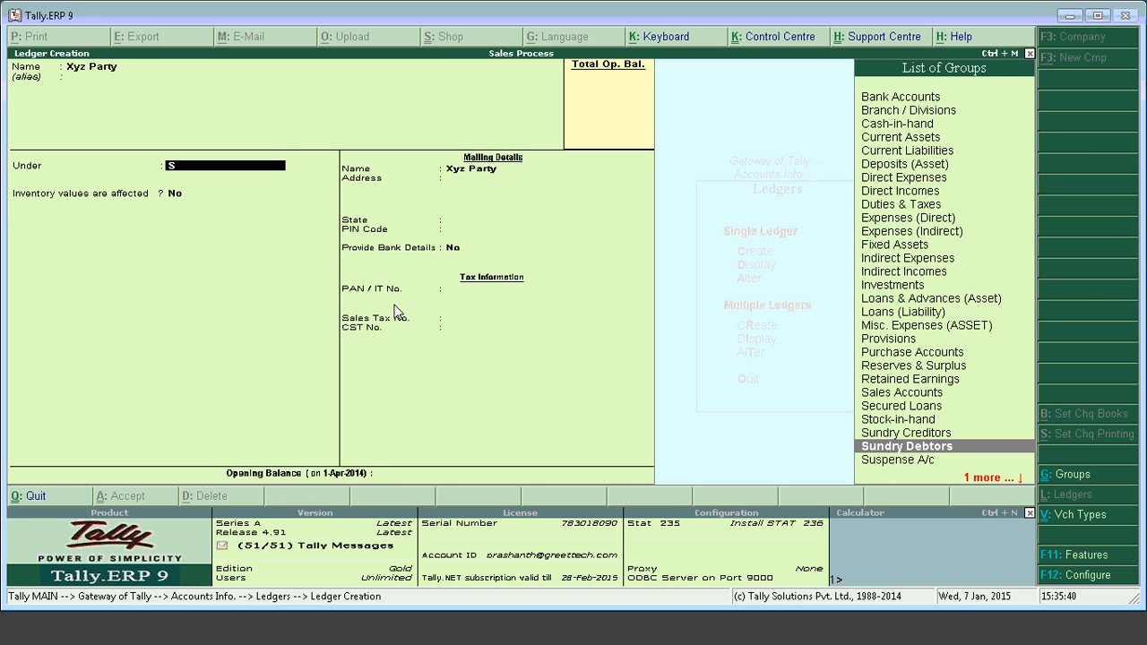
pyautogui.press('Return')
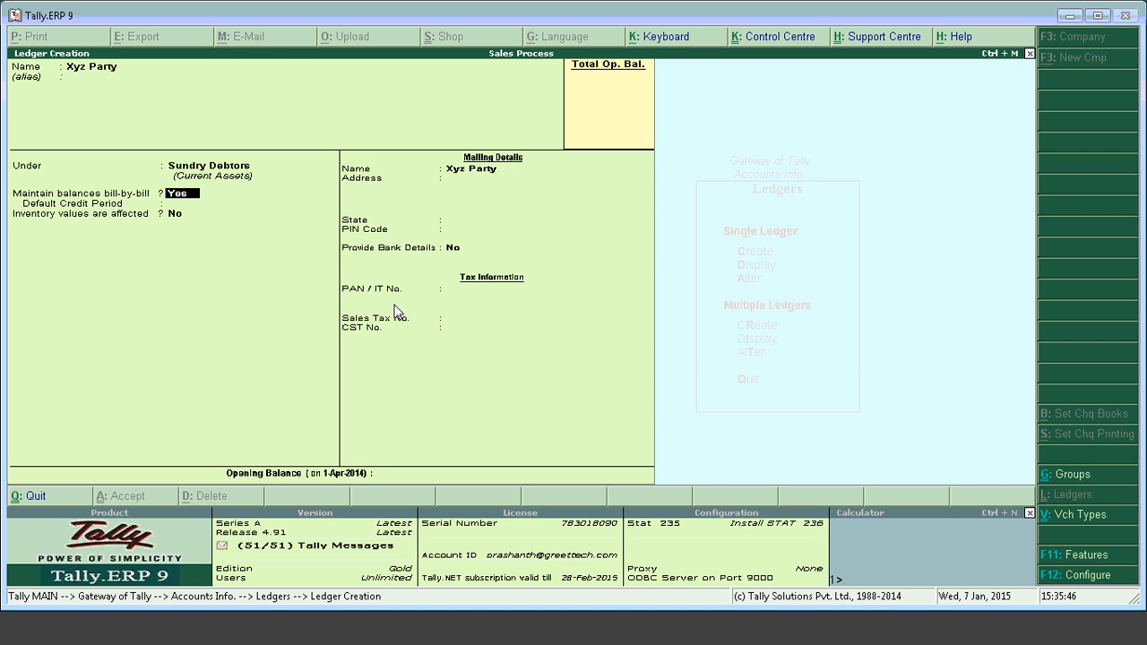
# Step: Keep bill-by-bill balances enabled, leave the other ledger details at their defaults, and save the Xyz Party ledger before closing ledger creation
pyautogui.press('Return')
pyautogui.press('Return')
pyautogui.press('Return')
pyautogui.press('Return')
pyautogui.press('Return')
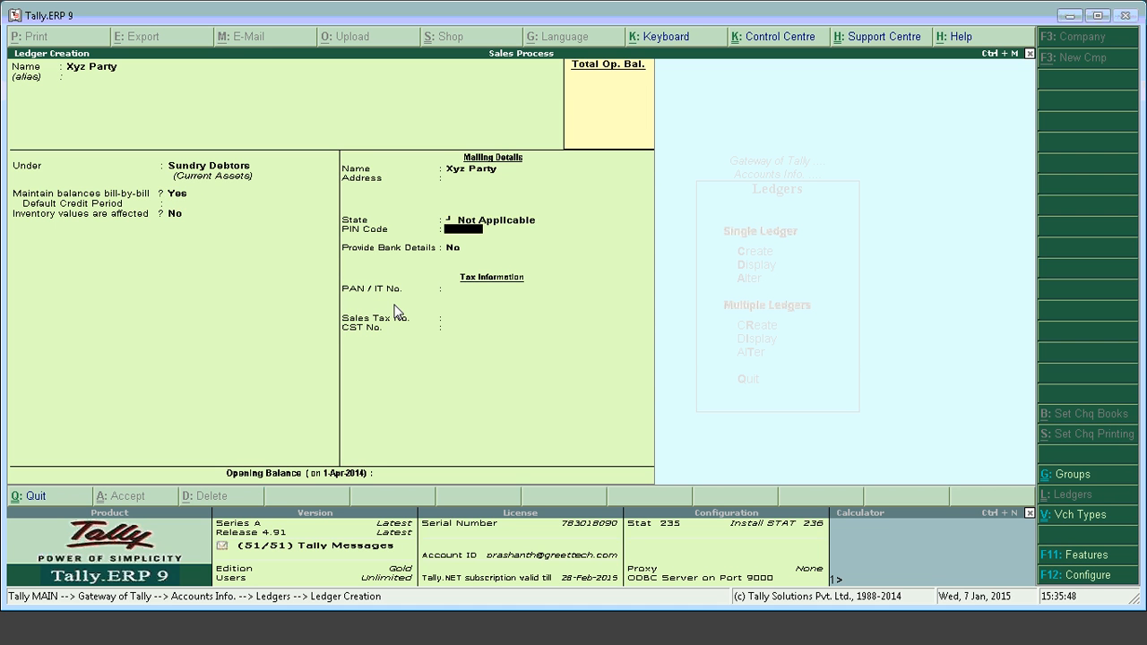
pyautogui.press('Return')
pyautogui.press('Return')
pyautogui.press('Return')
pyautogui.press('Return')
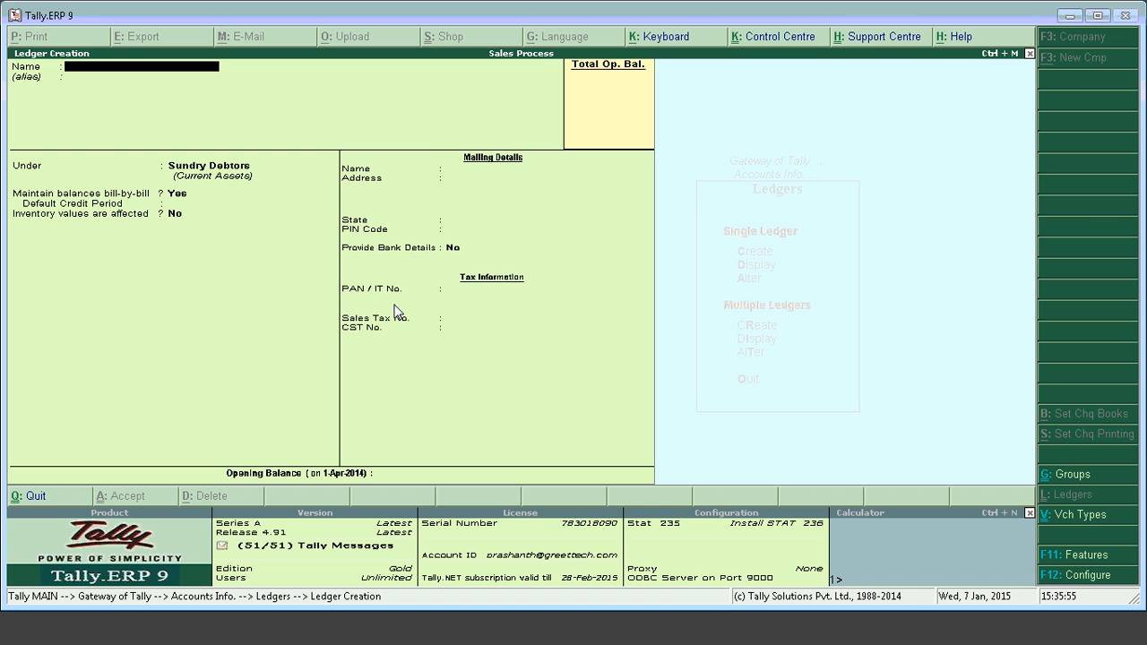
pyautogui.press('Escape')
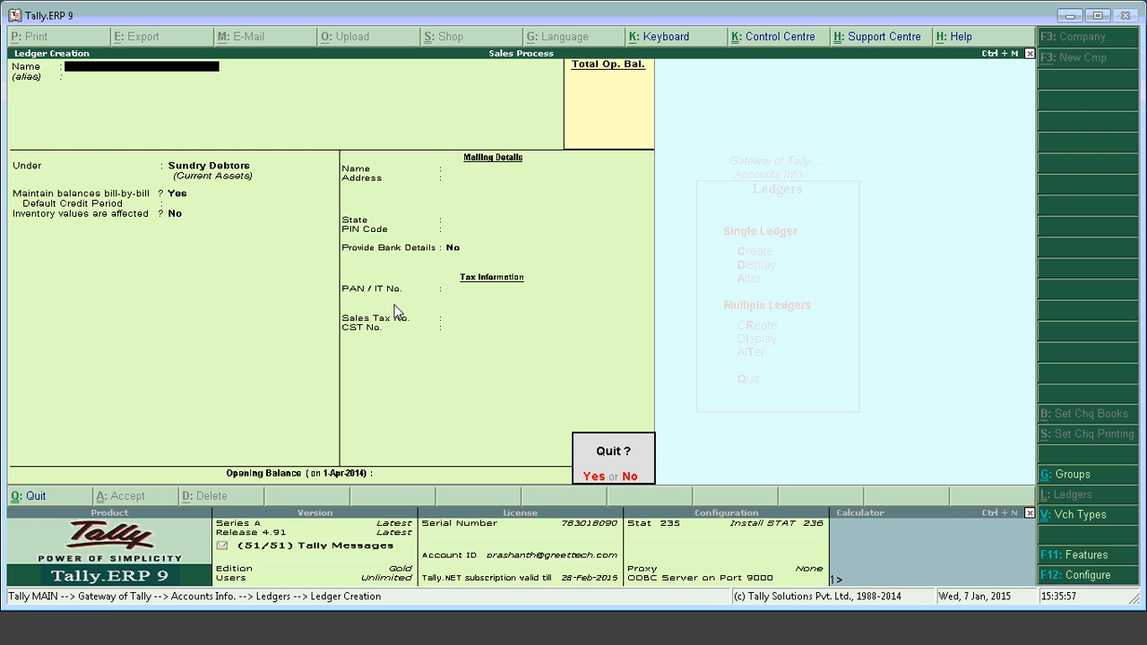
pyautogui.press('y')
pyautogui.press('Escape')
pyautogui.press('Escape')
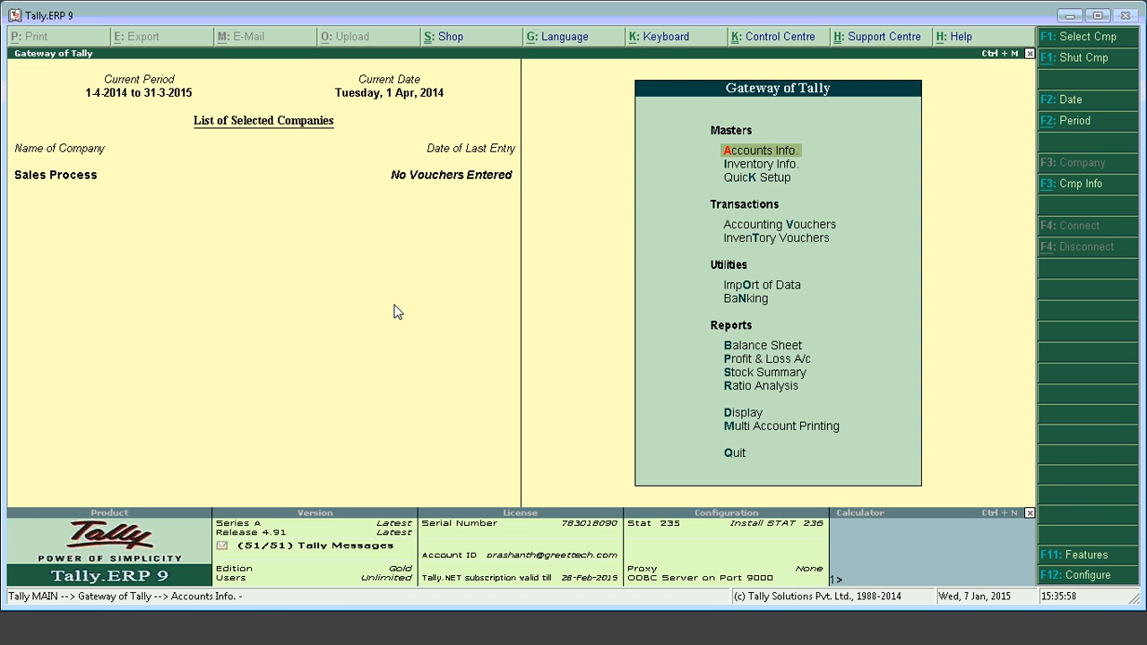
pyautogui.press('Down')
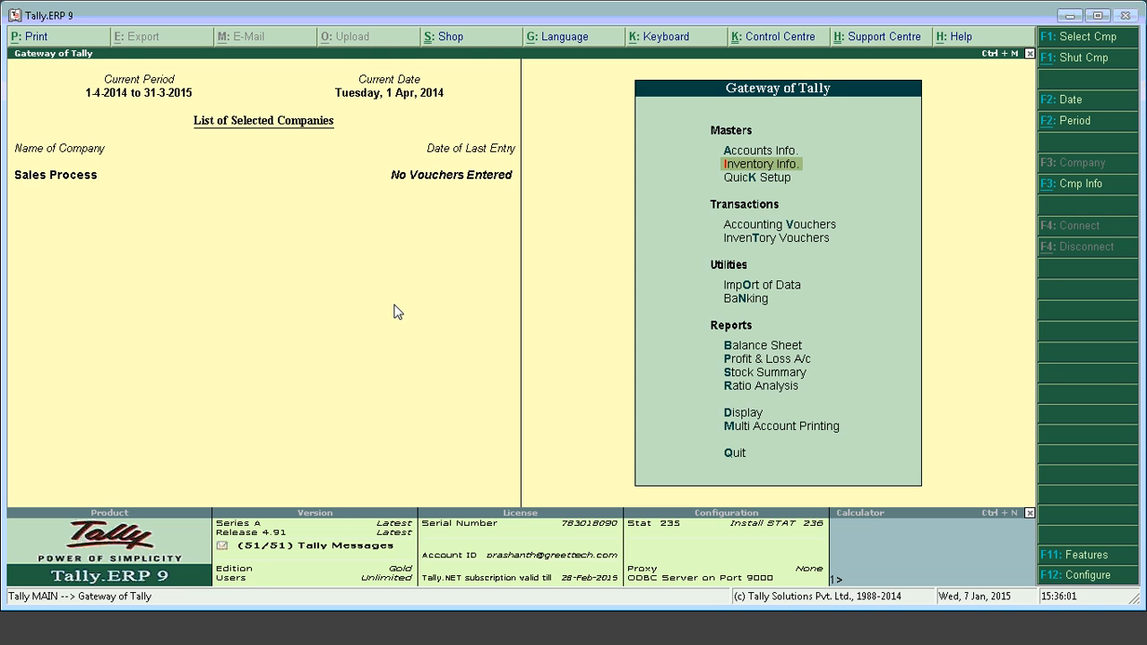
pyautogui.press('Return')
pyautogui.press('Down')
pyautogui.press('Down')
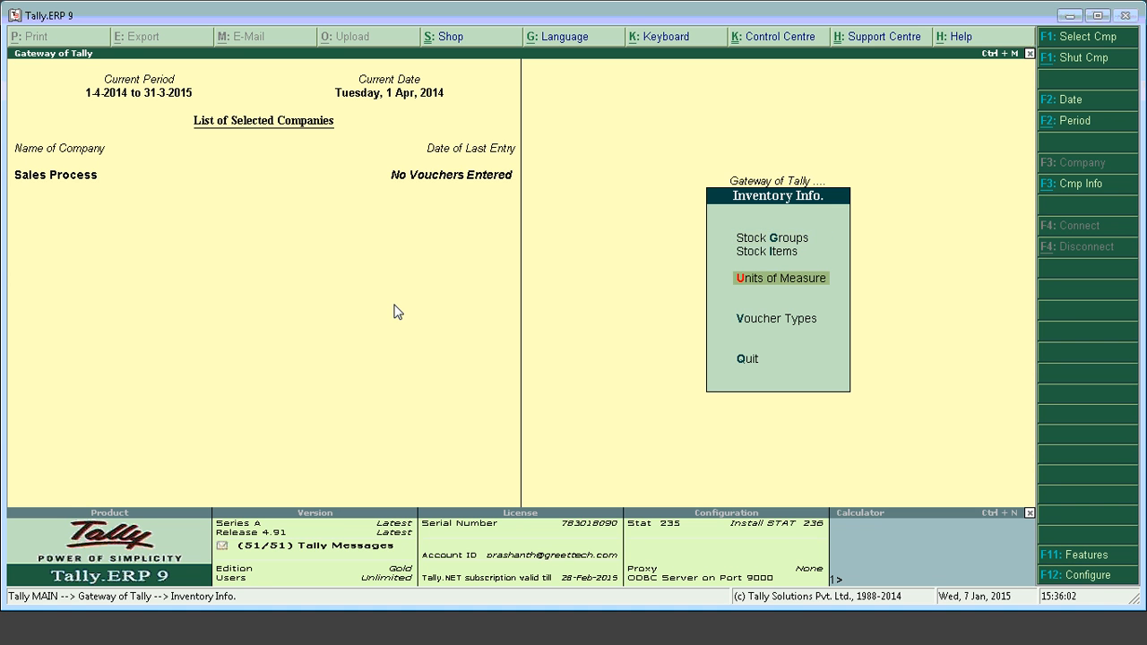
pyautogui.press('Return')
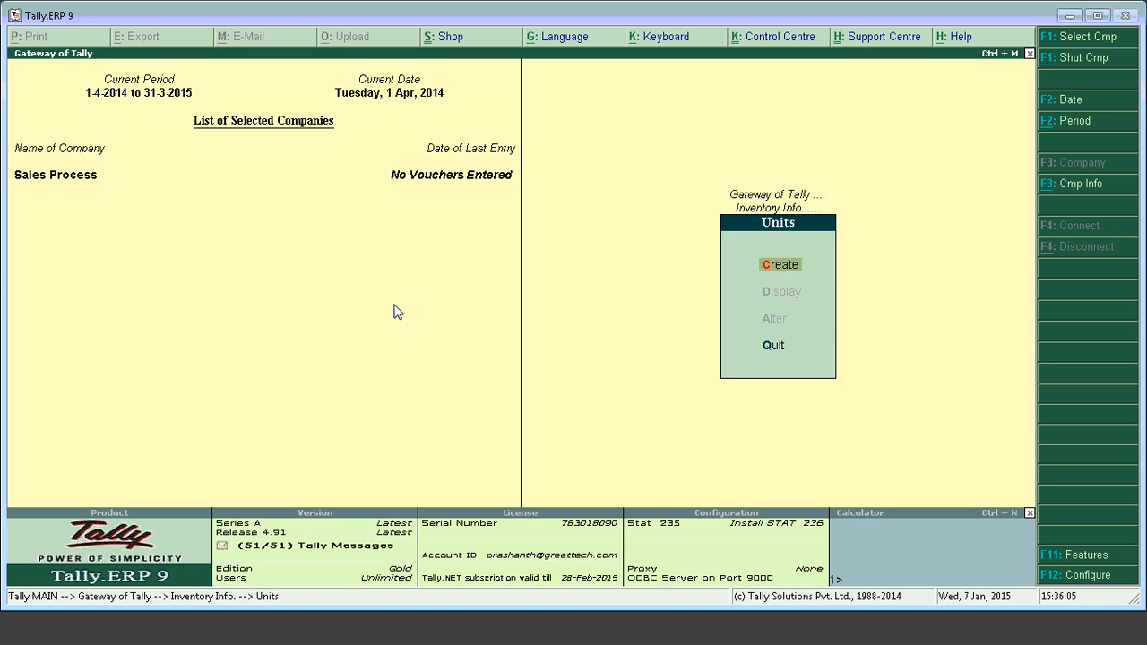
pyautogui.press('Escape')
pyautogui.press('Escape')
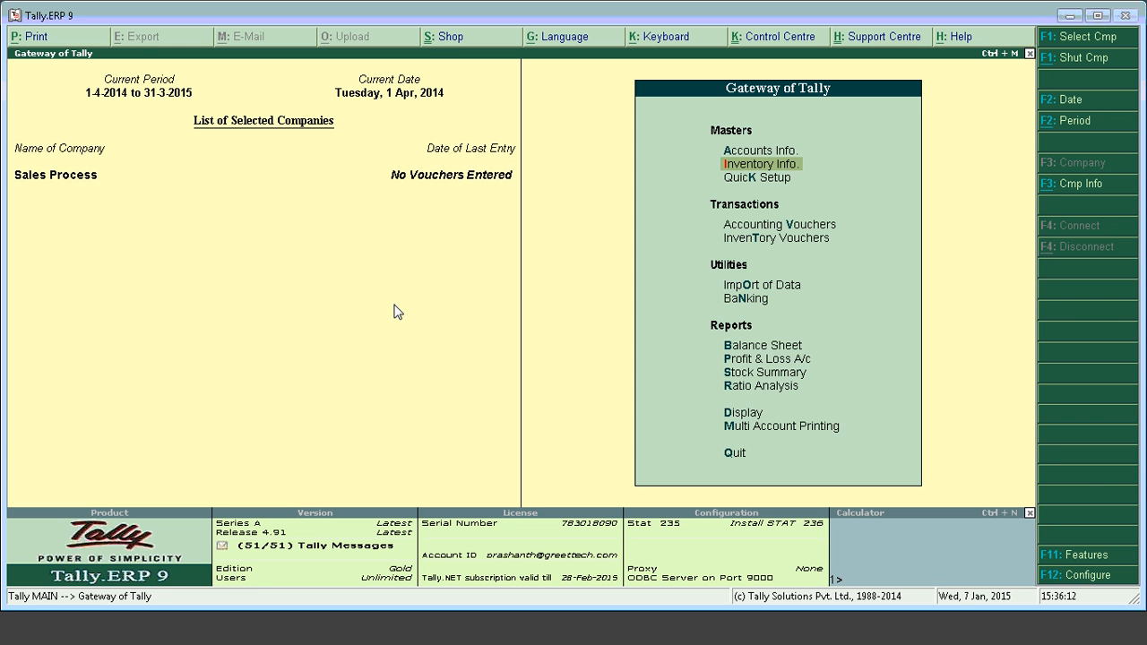
# Step: Start creating a simple unit of measure with the symbol Nos
pyautogui.press('Return')
pyautogui.press('Down')
pyautogui.press('u')
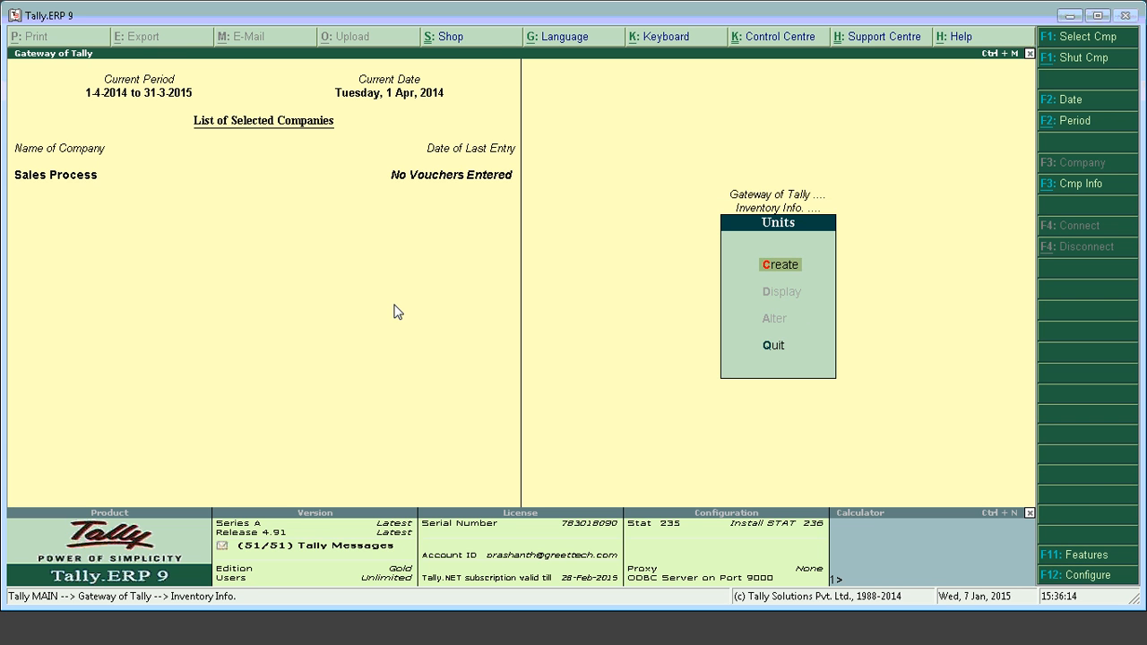
pyautogui.press('Return')
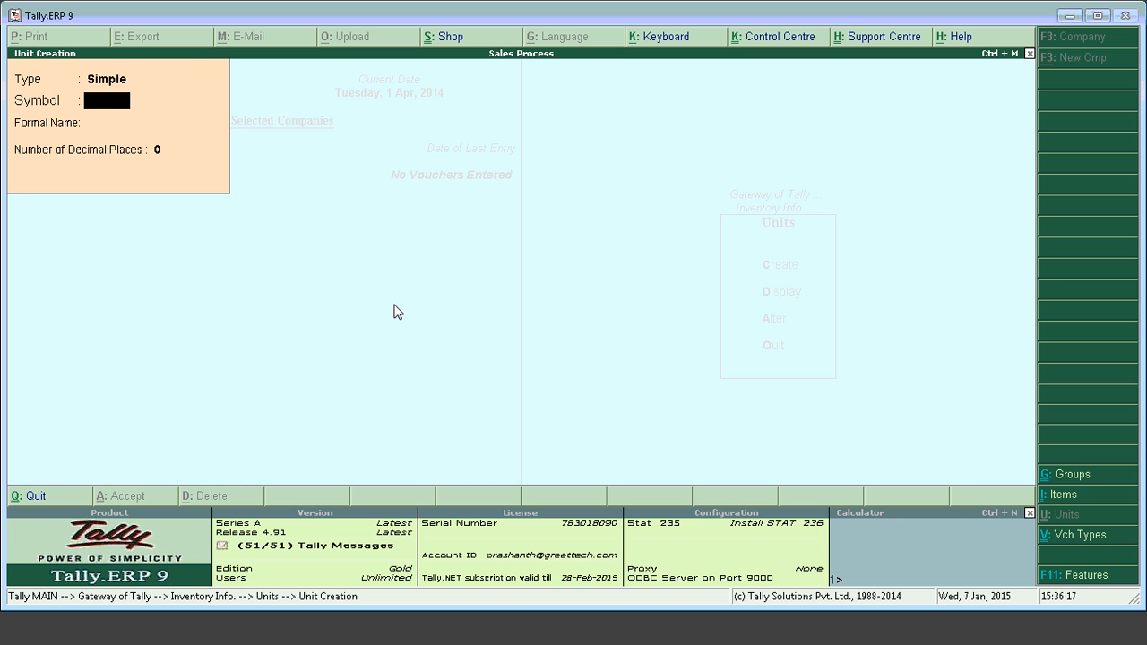
pyautogui.write('No')
pyautogui.write('s')
pyautogui.press('Return')
# Step: Give the Nos unit the formal name Number with 0 decimal places, save it and leave unit creation
pyautogui.write('Nu')
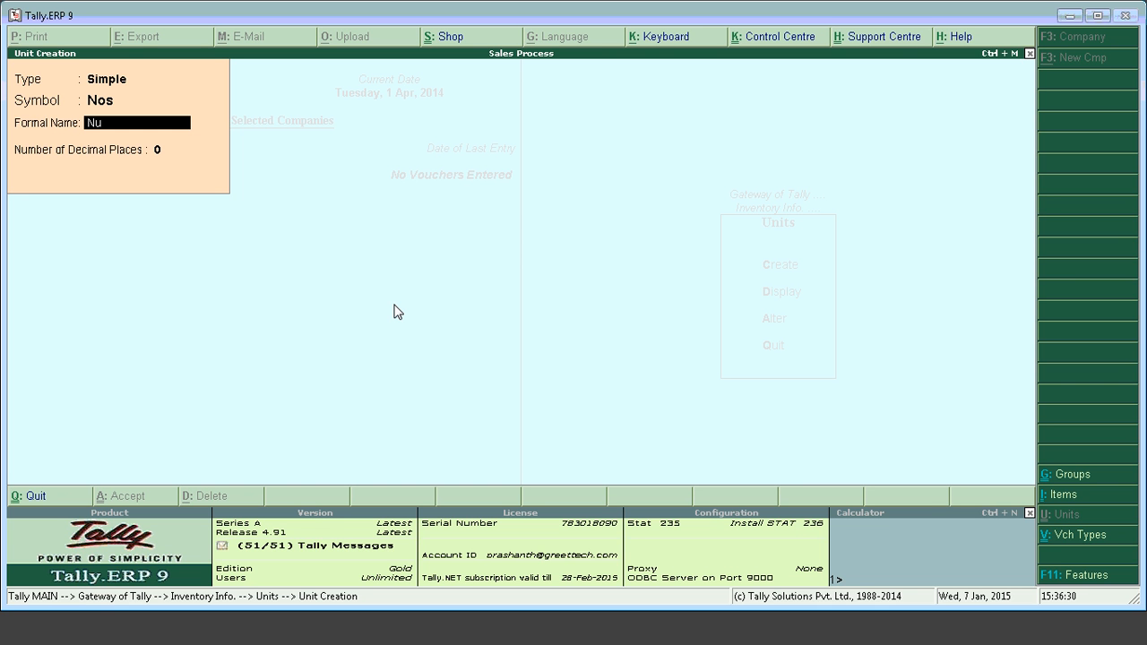
pyautogui.write('mber')
pyautogui.press('Return')
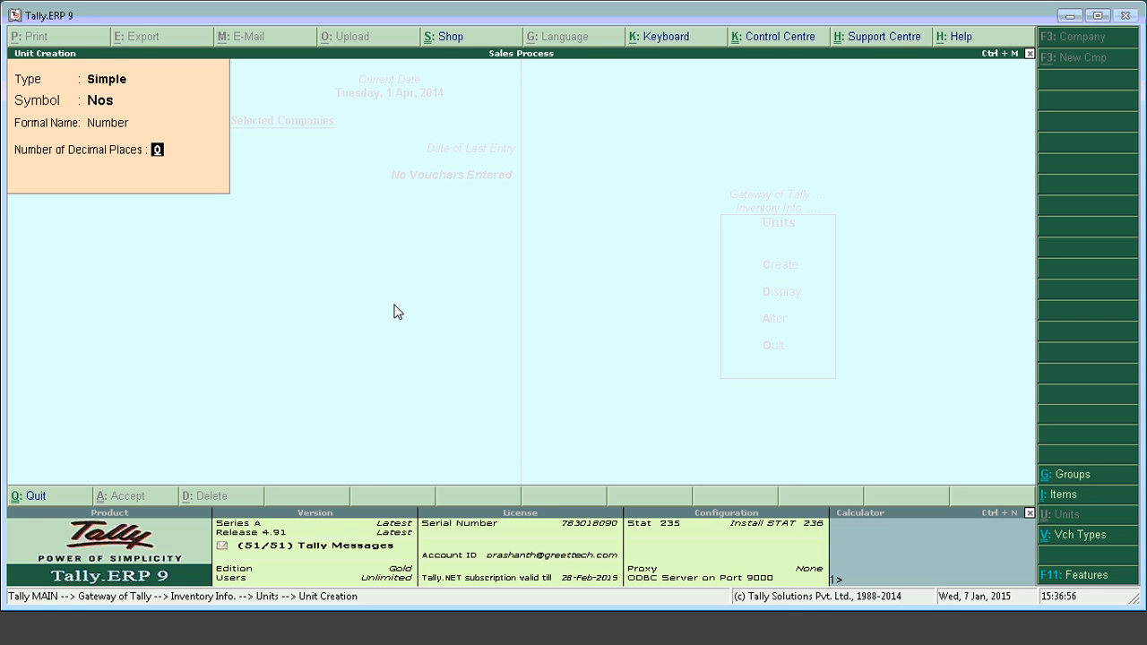
pyautogui.press('Return')
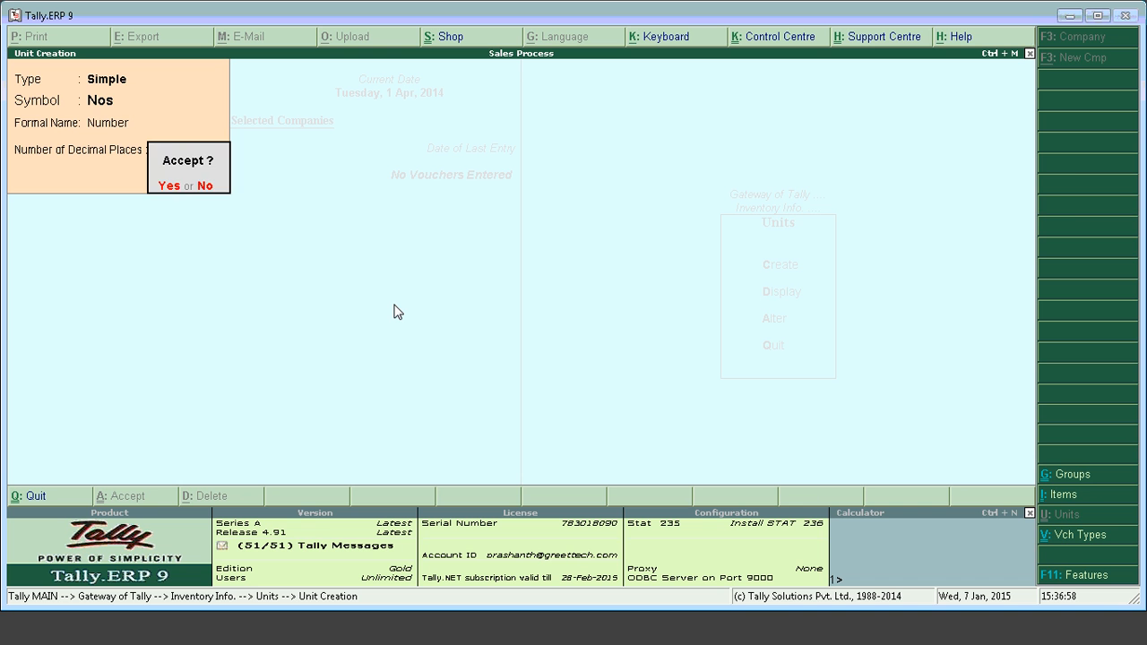
pyautogui.press('Return')
pyautogui.press('Escape')
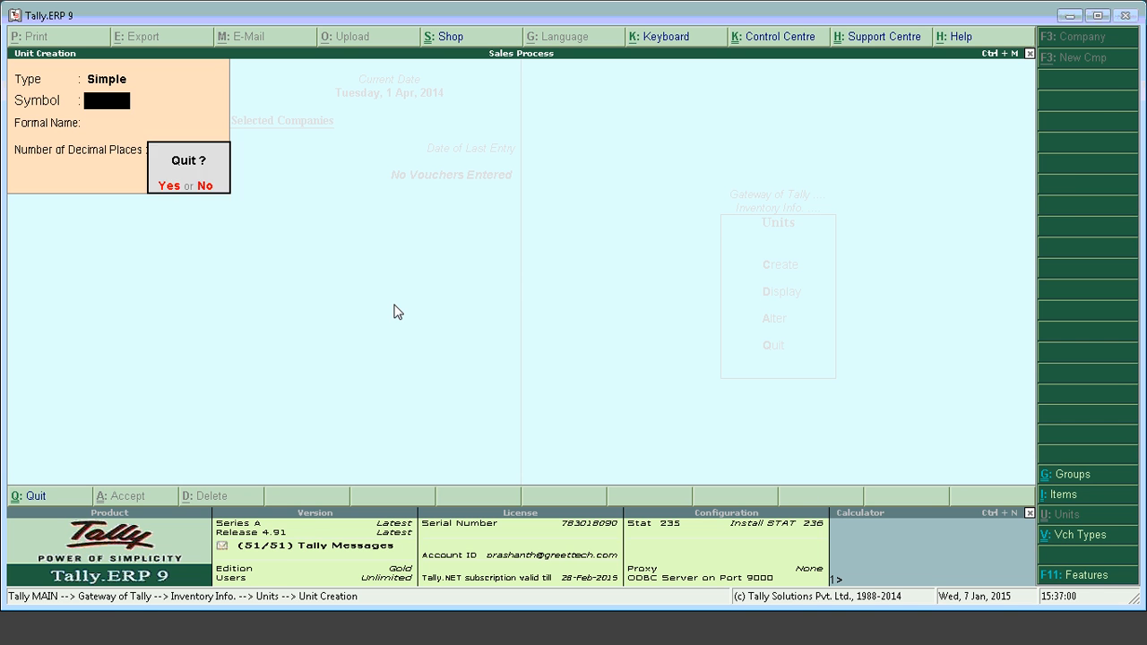
pyautogui.press('Return')
pyautogui.press('Escape')
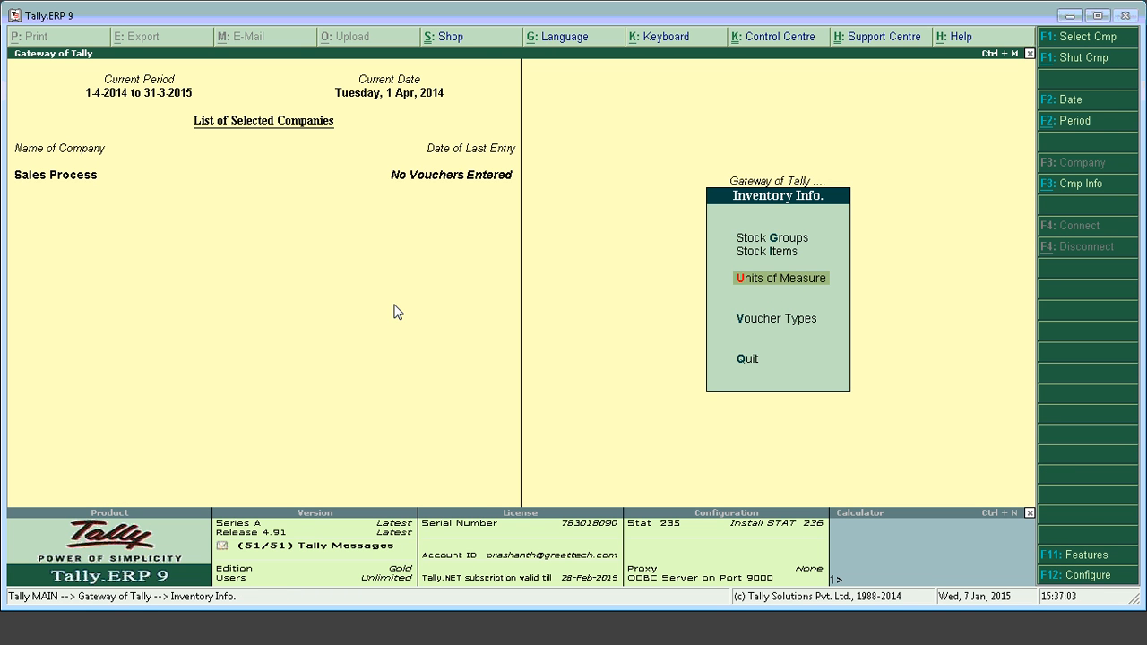
pyautogui.press('Up')
pyautogui.press('Escape')
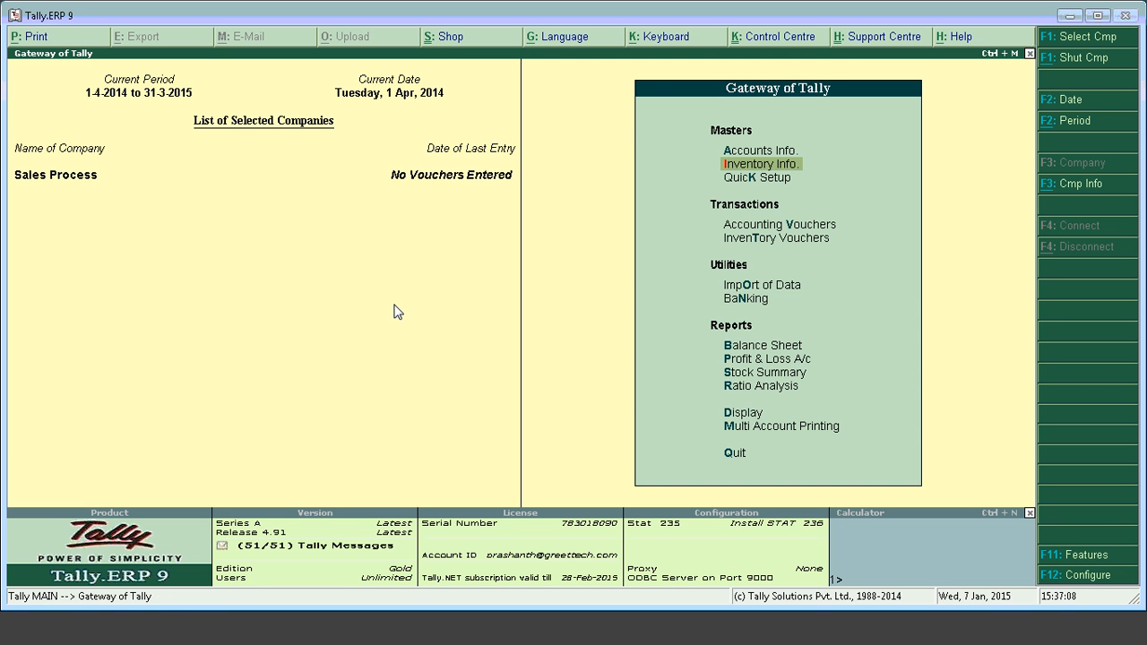
# Step: Start creating a single stock item named Stoc Item1
pyautogui.press('Return')
pyautogui.press('Down')
pyautogui.press('Return')
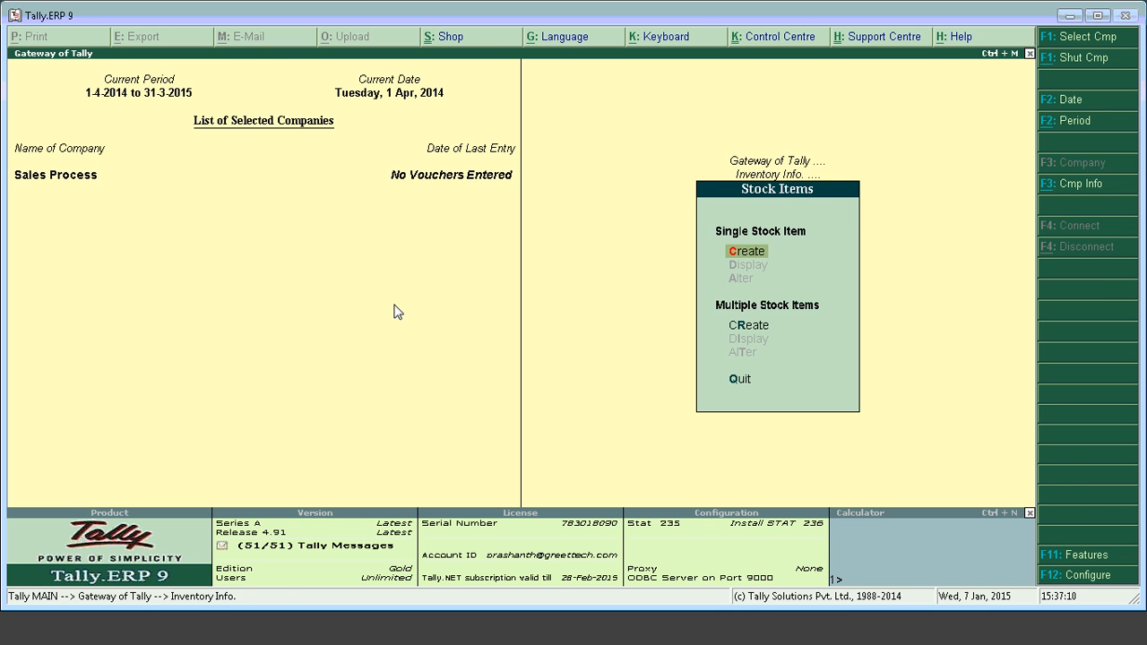
pyautogui.press('Return')
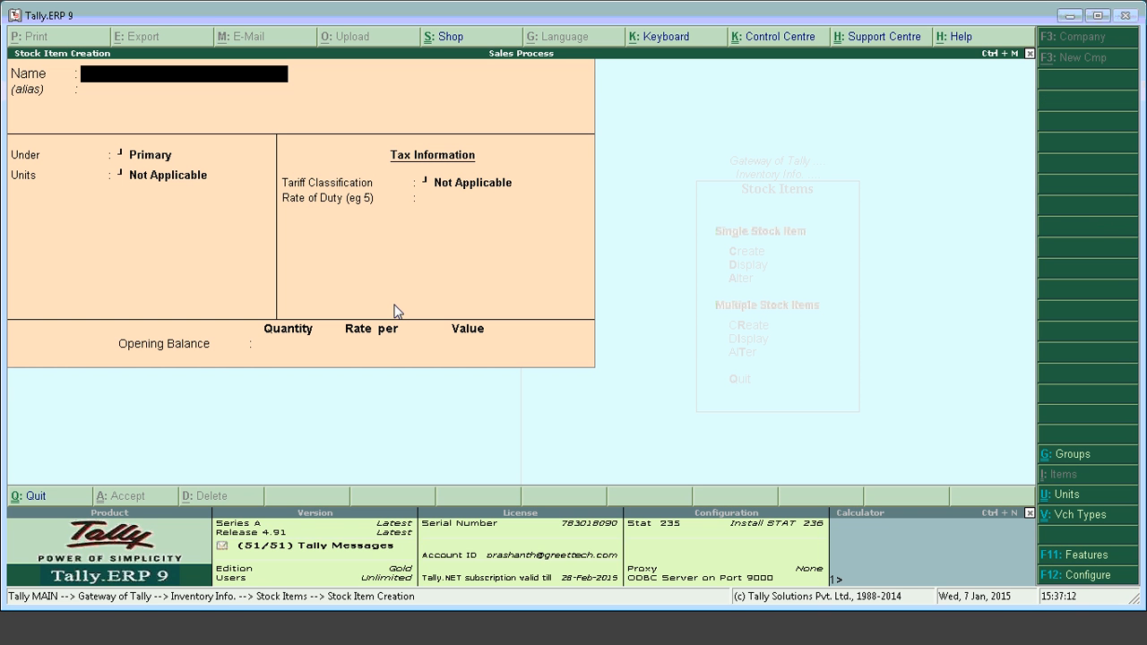
pyautogui.write('Stoc Item1')
pyautogui.press('Return')
# Step: Keep Stoc Item1 under Primary, set its unit to Nos and leave the tax information at its defaults
pyautogui.press('Return')
pyautogui.press('Down')
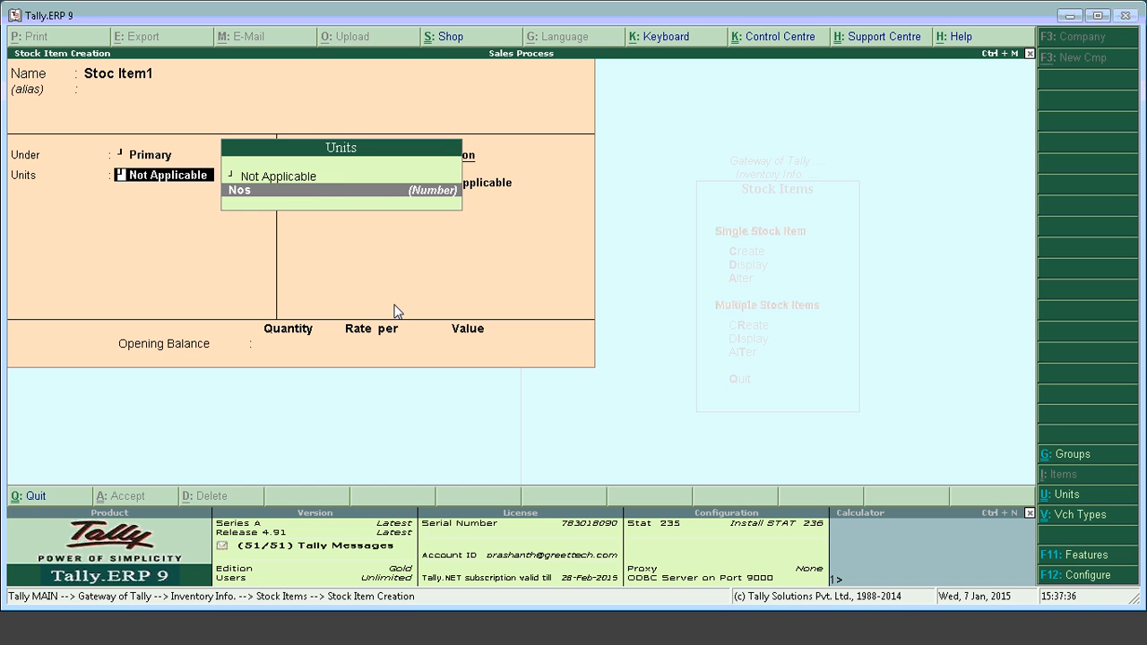
pyautogui.press('Return')
pyautogui.press('Return')
pyautogui.press('n')
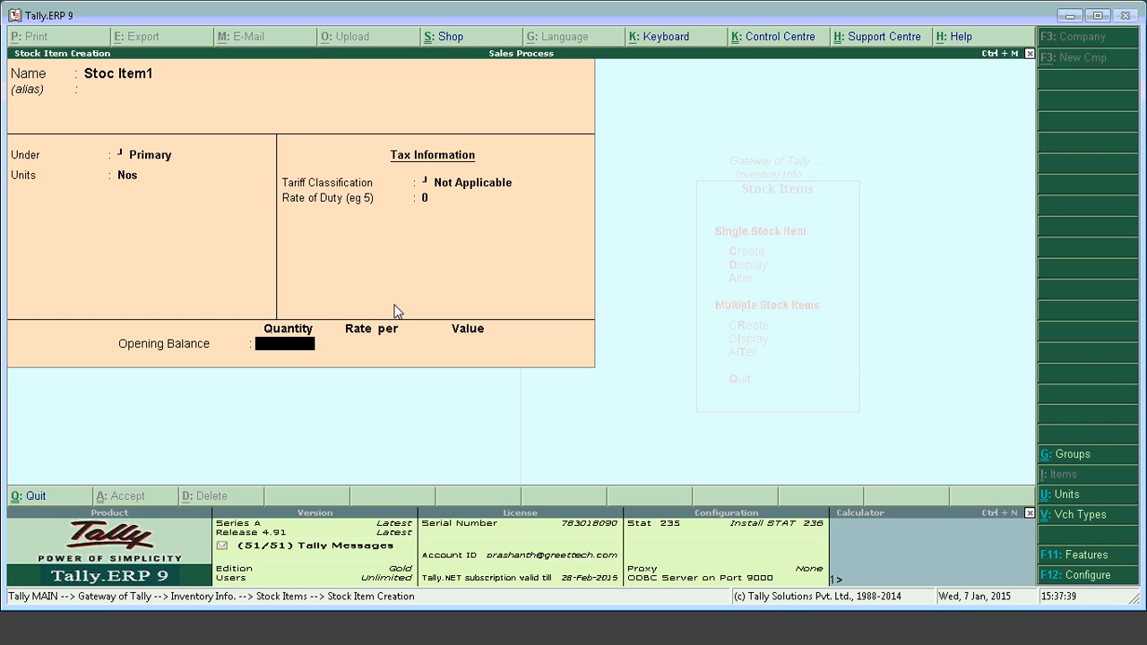
# Step: Enter an opening balance of 100 Nos at a rate of 500 for Stoc Item1, save the item and leave stock item creation
pyautogui.write('100')
pyautogui.press('Return')
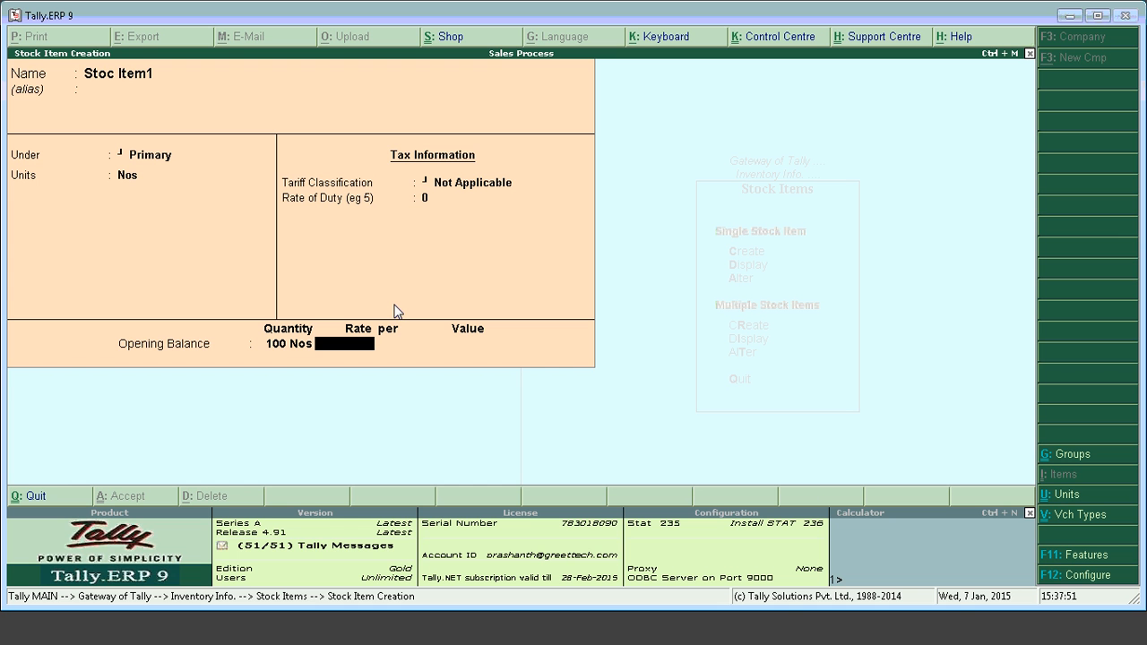
pyautogui.write('500')
pyautogui.press('Return')
pyautogui.press('Return')
pyautogui.press('Return')
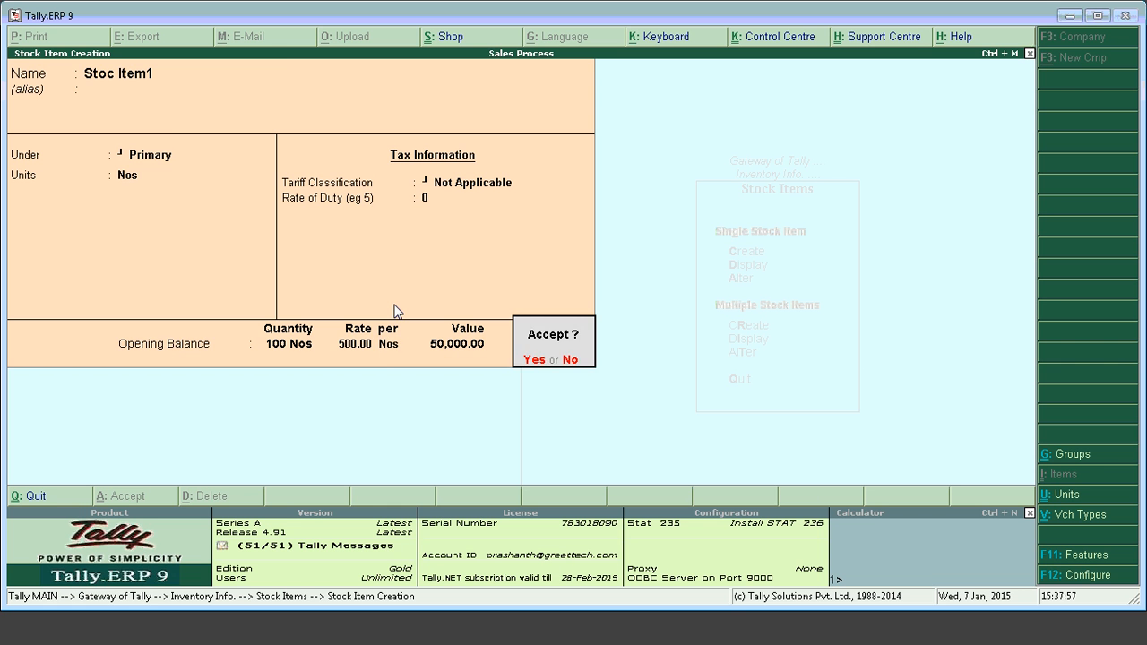
pyautogui.press('Return')
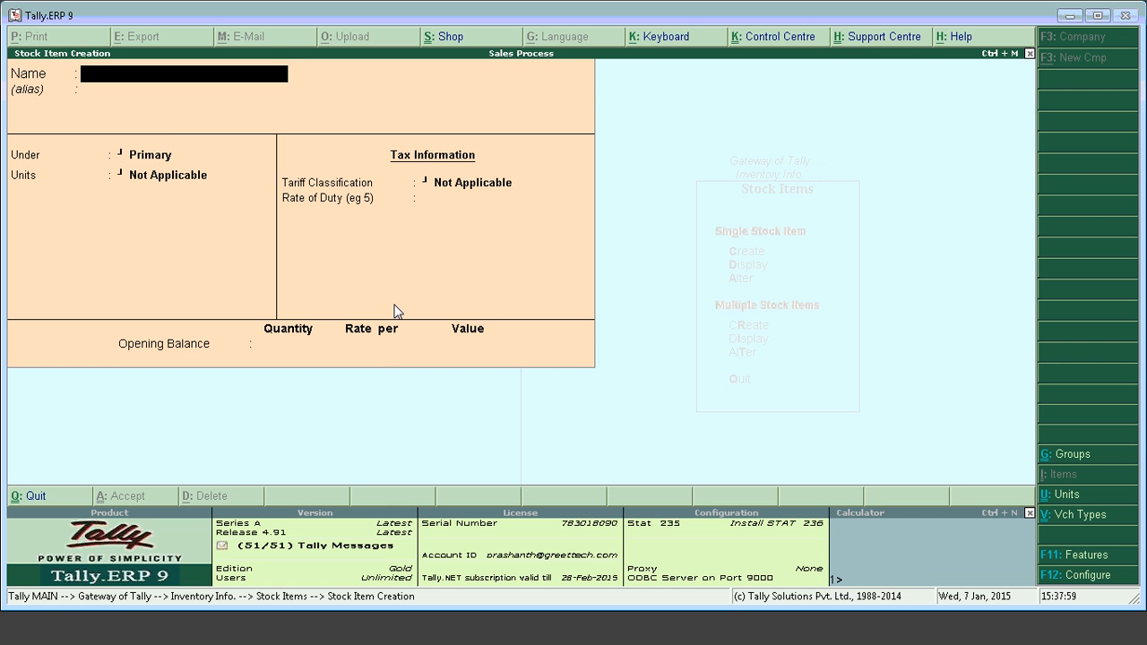
pyautogui.press('Escape')
pyautogui.press('Return')
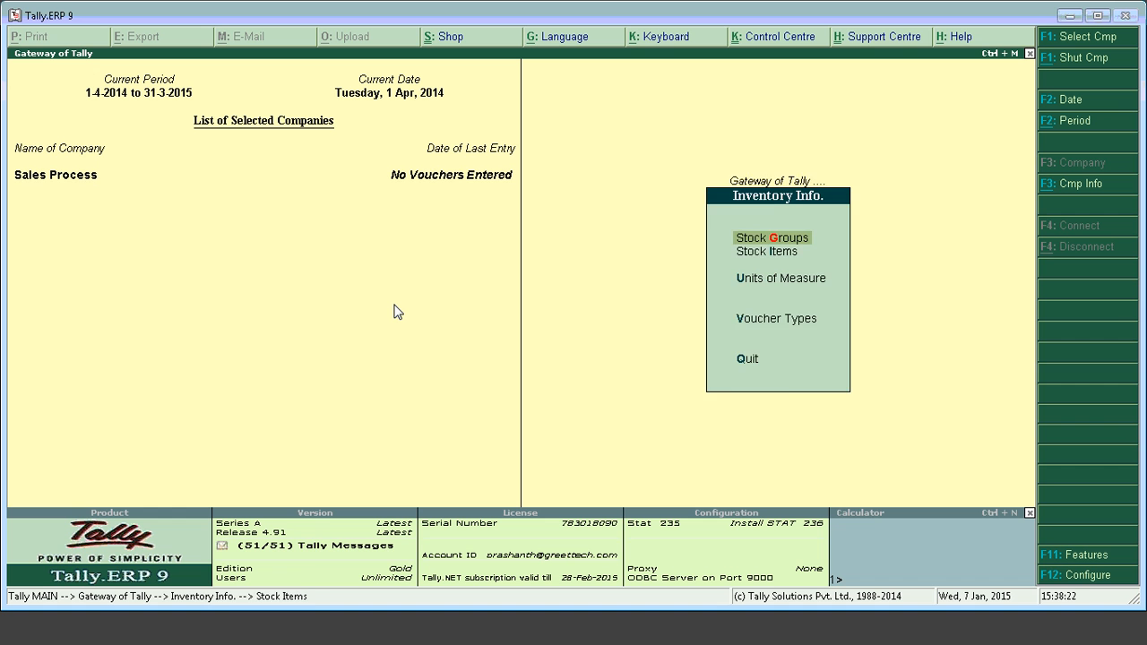
pyautogui.press('Escape')
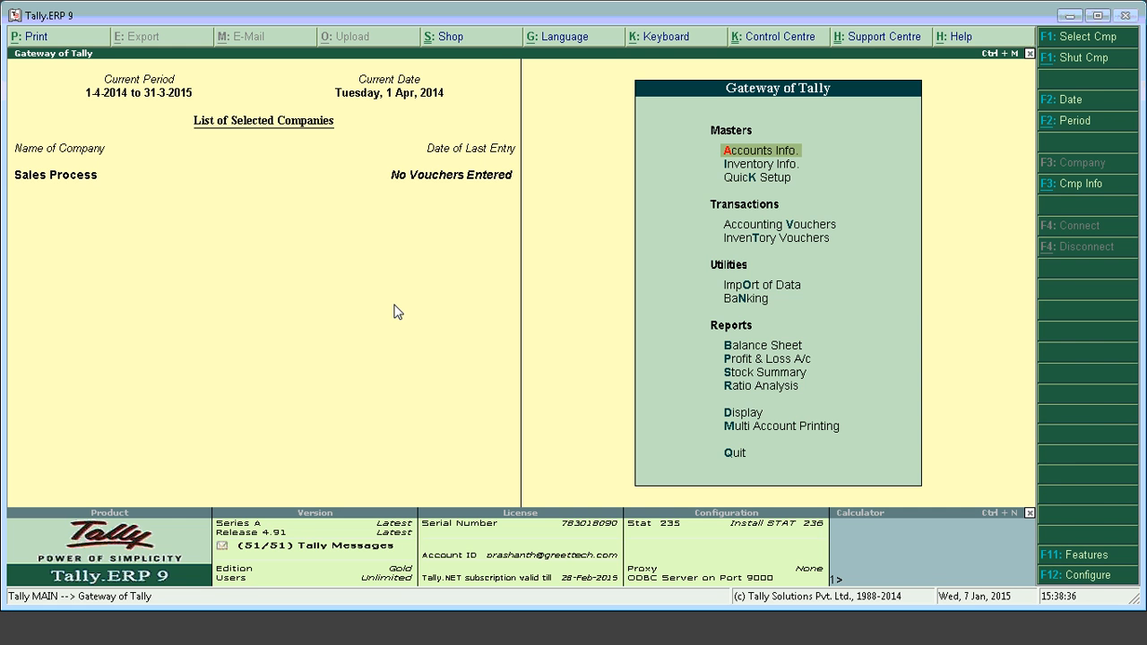
# Step: Examine the Stock Summary for Stoc Item1 down to its April 2014 stock vouchers, and close the report
pyautogui.press('s')
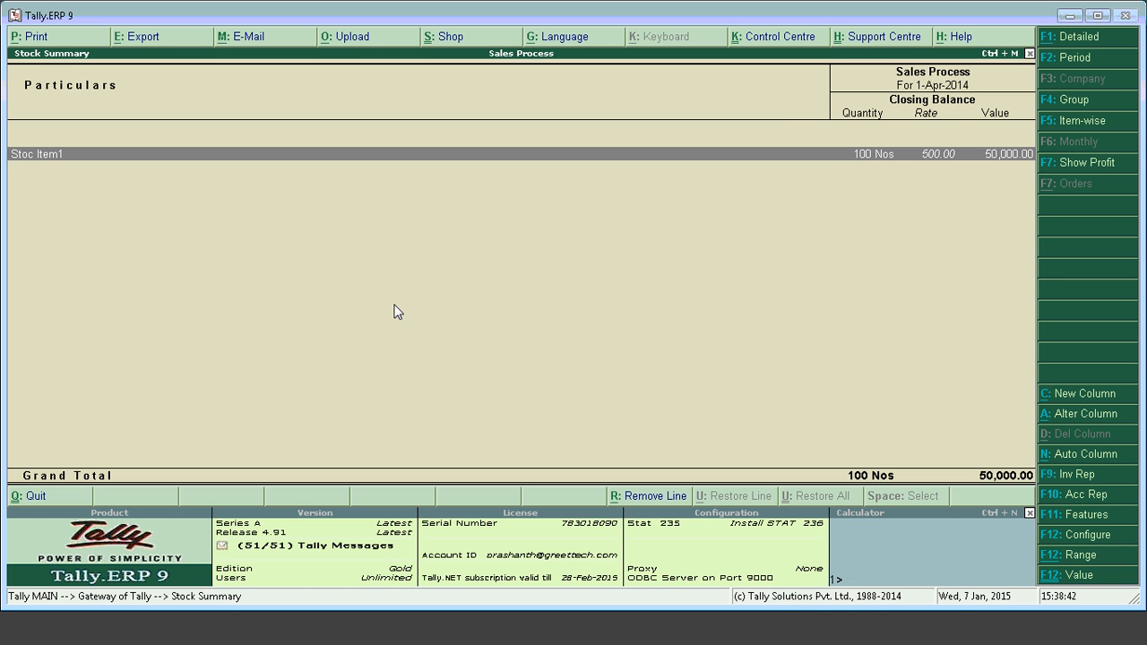
pyautogui.press('Return')
pyautogui.press('Return')
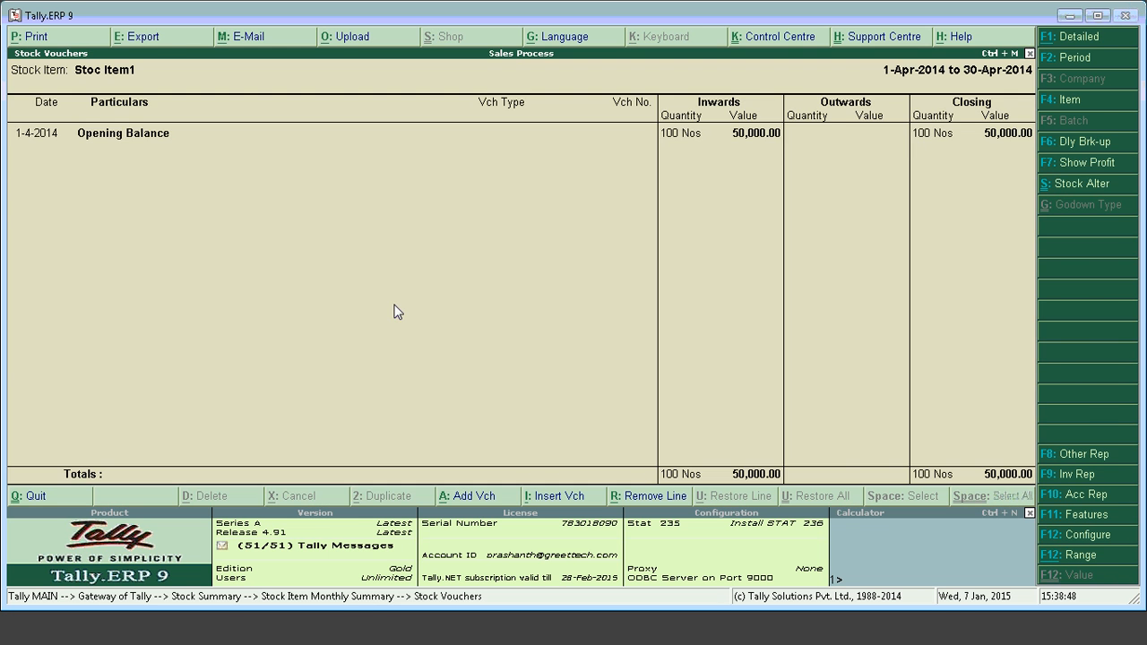
pyautogui.press('Escape')
pyautogui.press('Escape')
pyautogui.press('Escape')
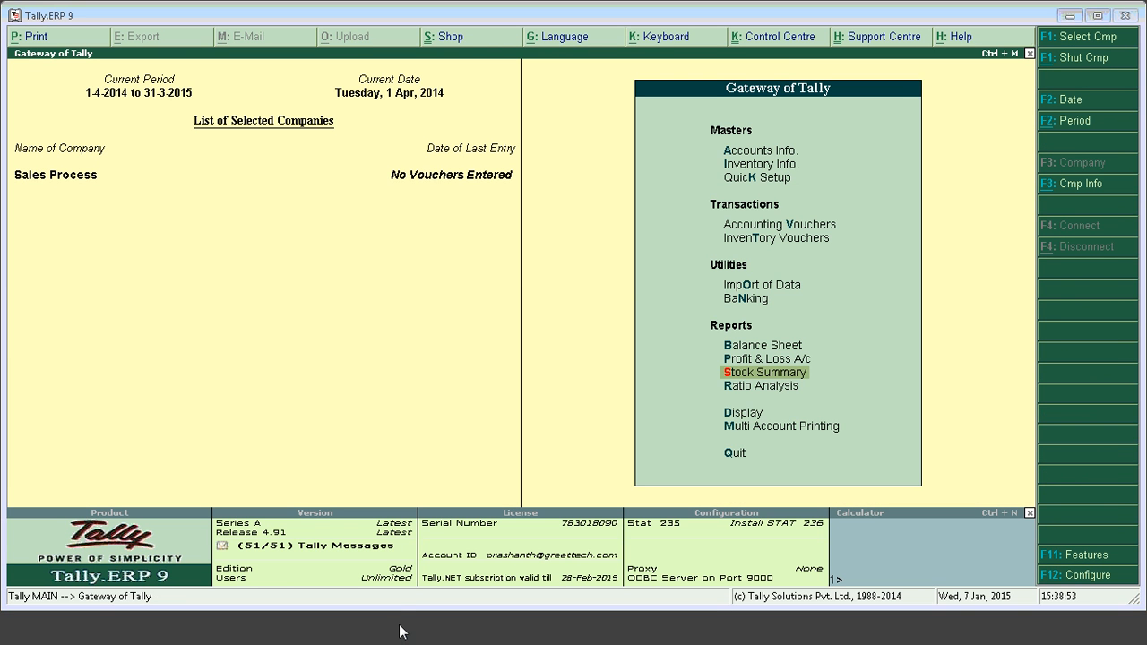
pyautogui.click(405, 596)
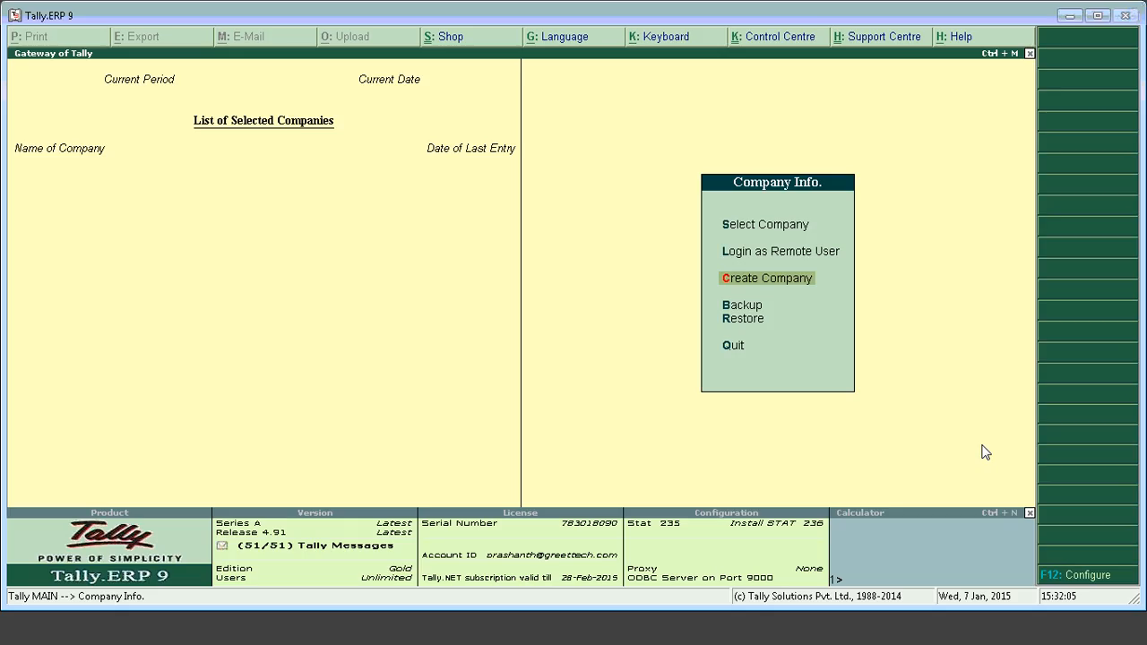
pyautogui.hotkey('alt', 'Tab')
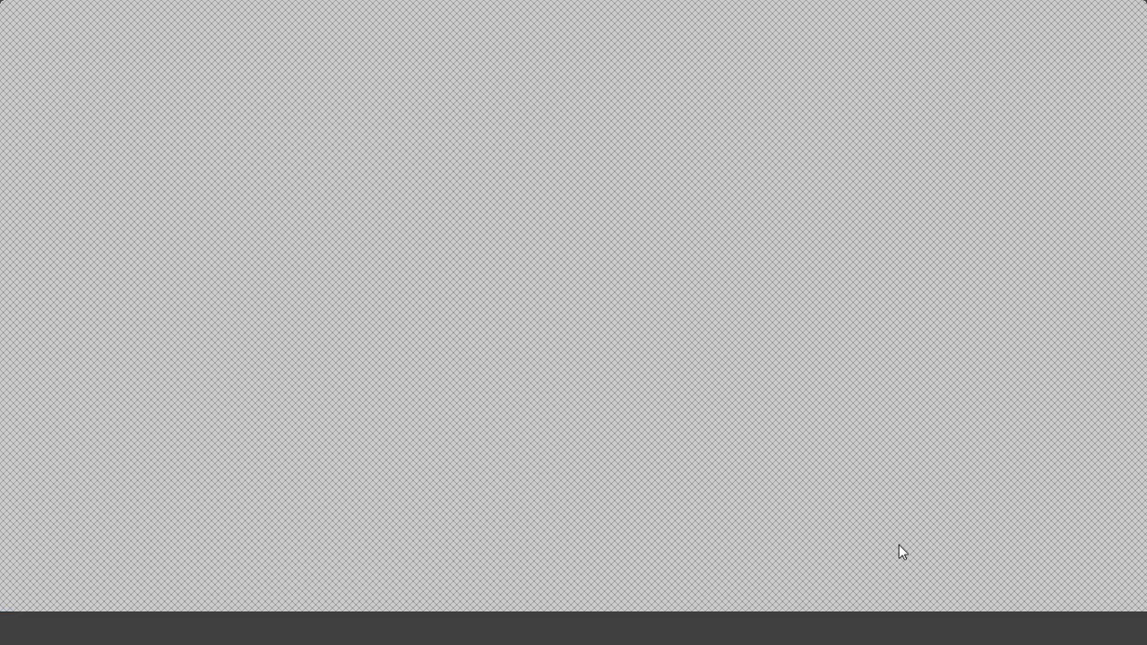
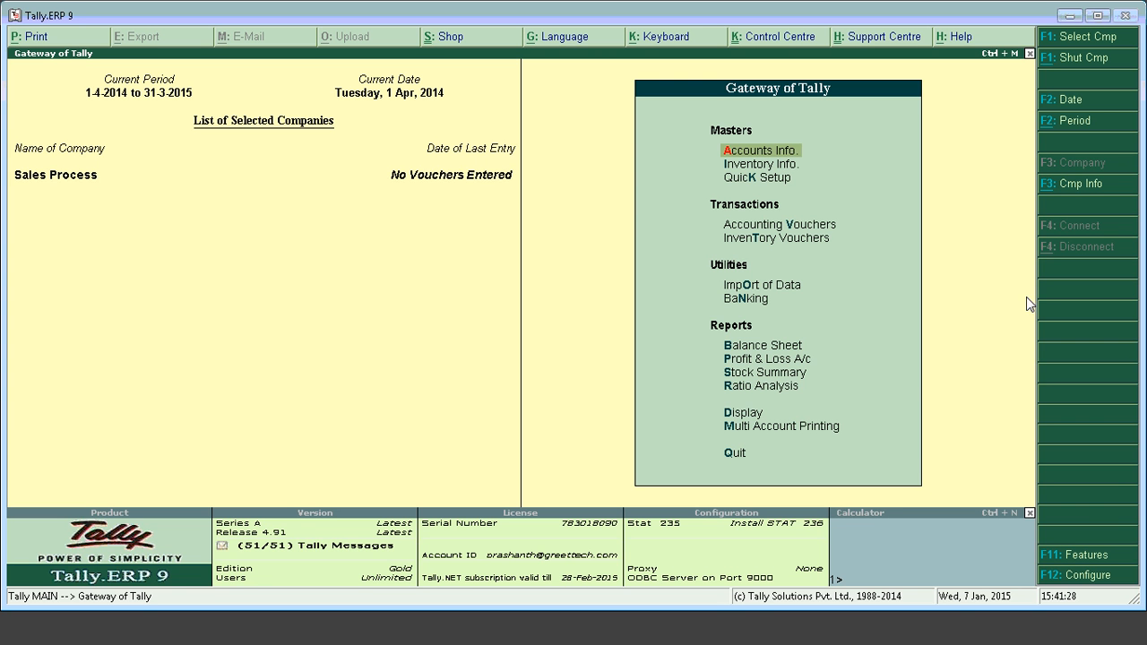
# Step: Allow Purchase Order Processing and Sales Order Processing in the company's Inventory Features
pyautogui.press('F11')
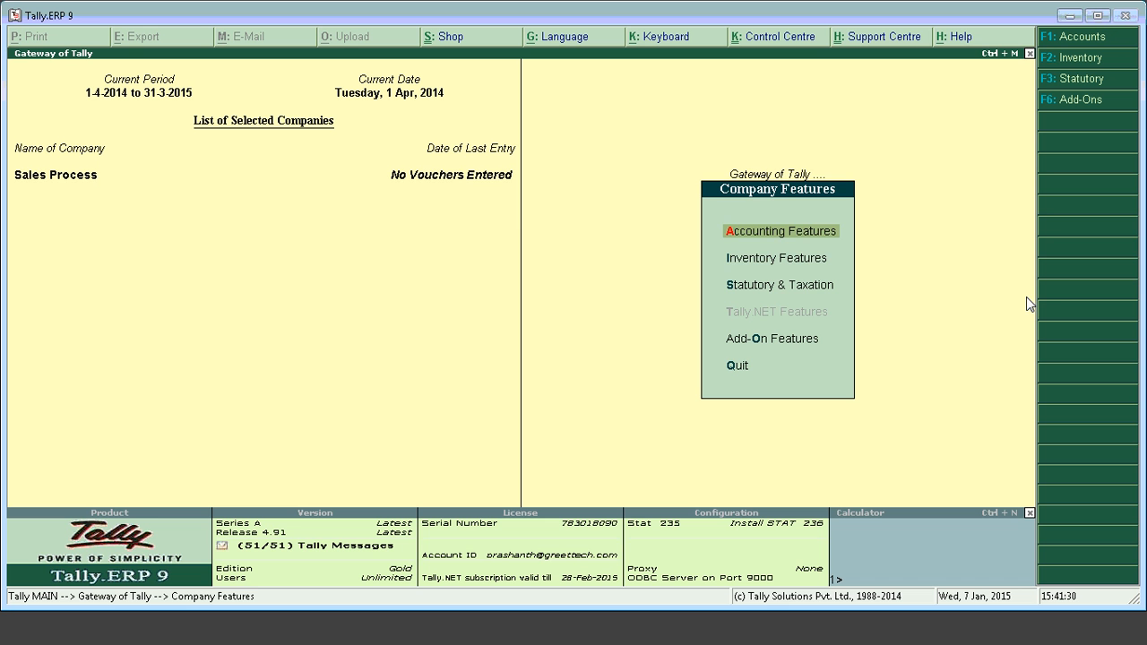
pyautogui.press('Down')
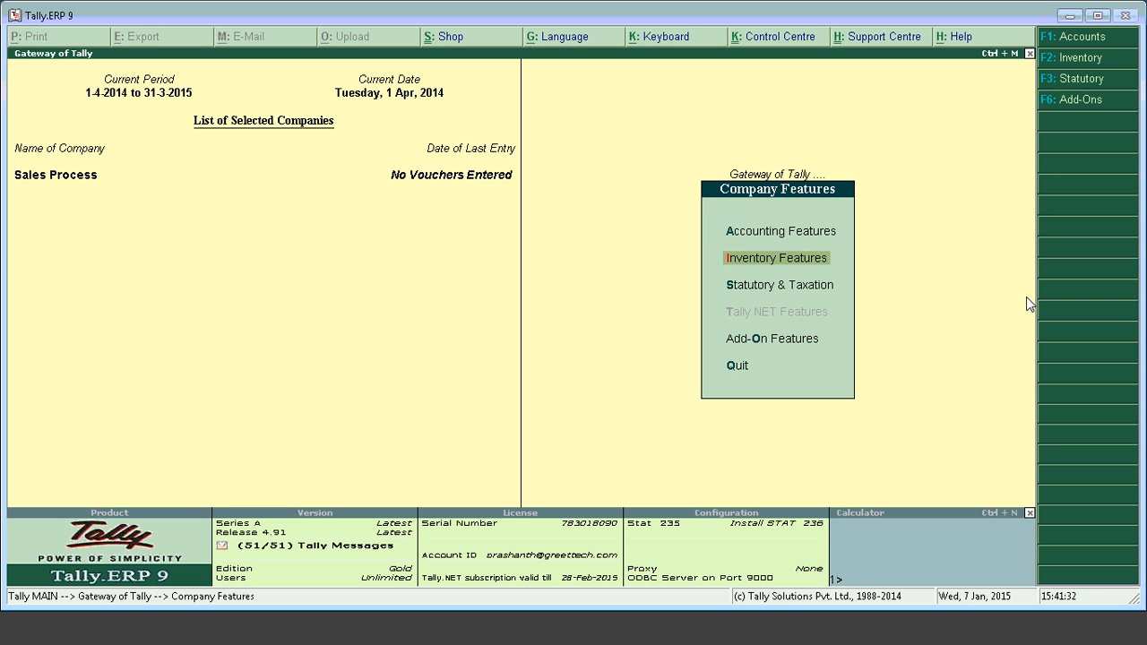
pyautogui.press('Return')
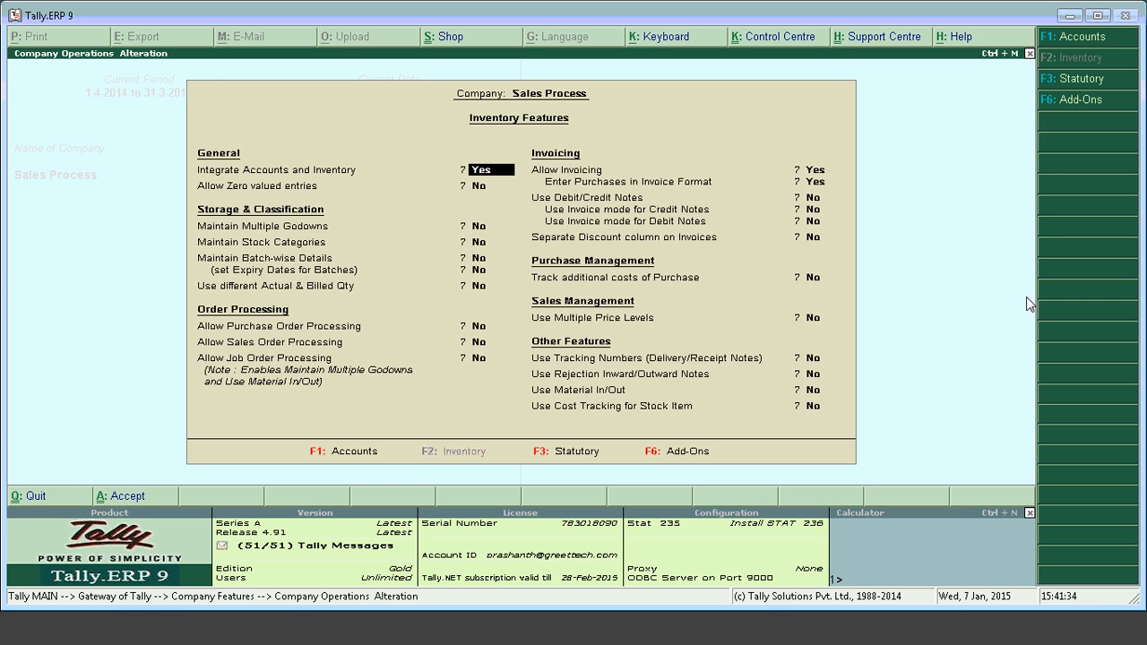
pyautogui.click(475, 326)
pyautogui.write('y')
pyautogui.press('Return')
pyautogui.write('y')
pyautogui.press('Return')
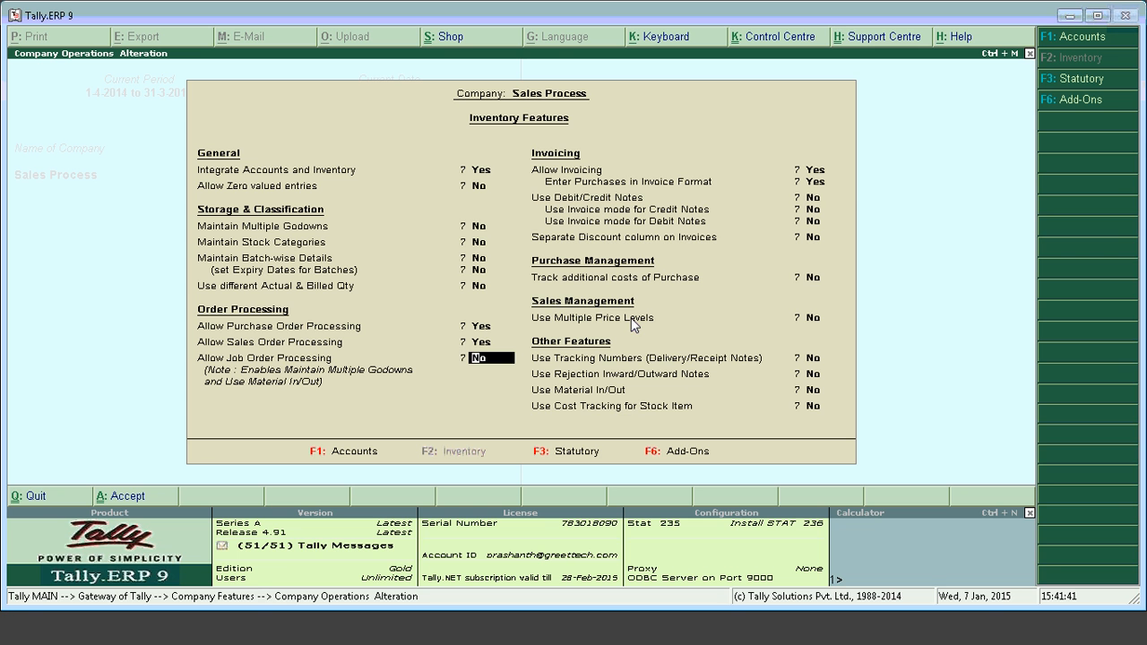
# Step: Keep Job Order Processing and the remaining inventory features at their defaults, save the Inventory Features and leave the company features
pyautogui.press('Return')
pyautogui.press('Return')
pyautogui.press('Return')
pyautogui.press('Return')
pyautogui.press('Return')
pyautogui.press('Return')
pyautogui.press('Return')
pyautogui.press('Return')
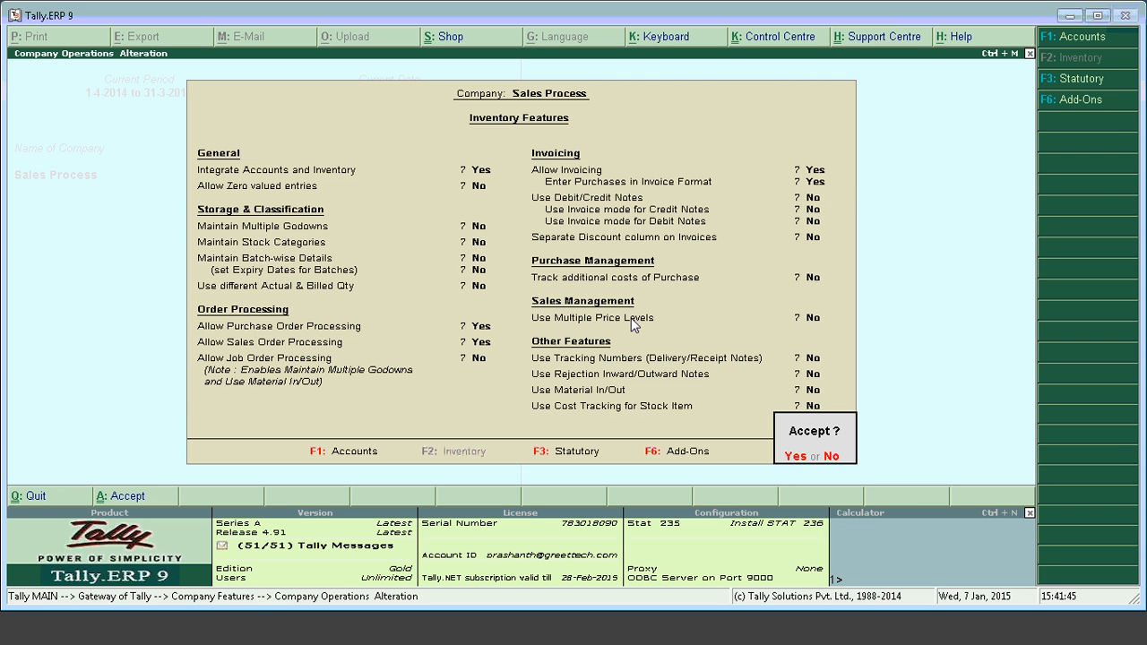
pyautogui.press('Escape')
pyautogui.press('Up')
pyautogui.press('Up')
pyautogui.press('Up')
pyautogui.press('Up')
pyautogui.press('Down')
pyautogui.press('Down')
pyautogui.press('Down')
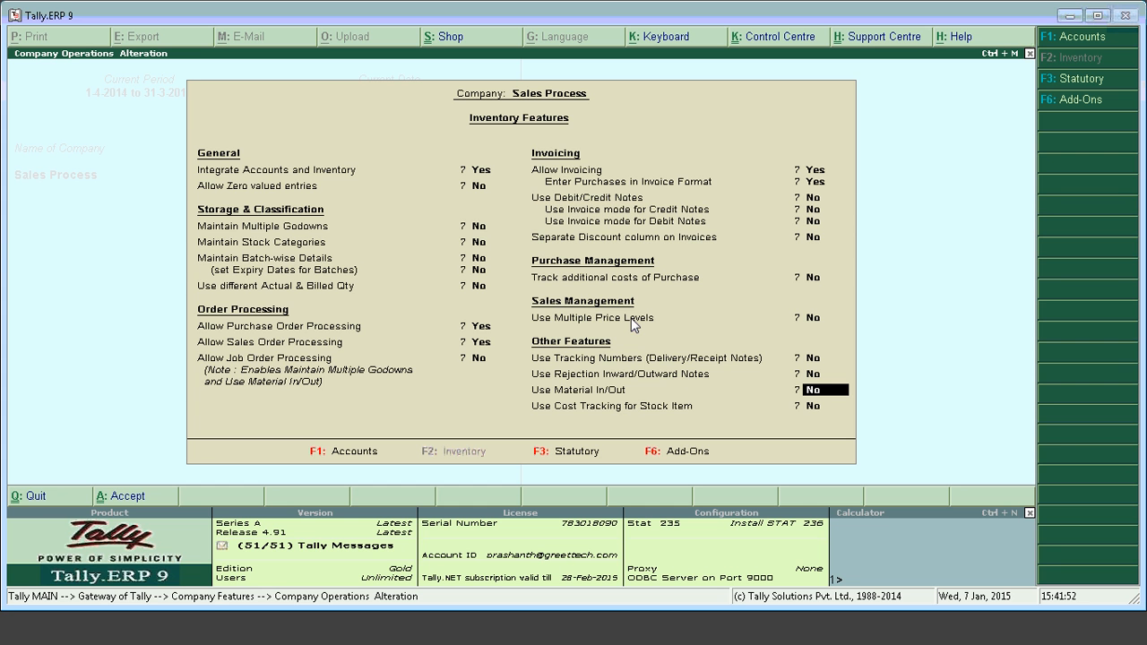
pyautogui.press('Return')
pyautogui.press('Return')
pyautogui.press('Return')
pyautogui.press('Escape')
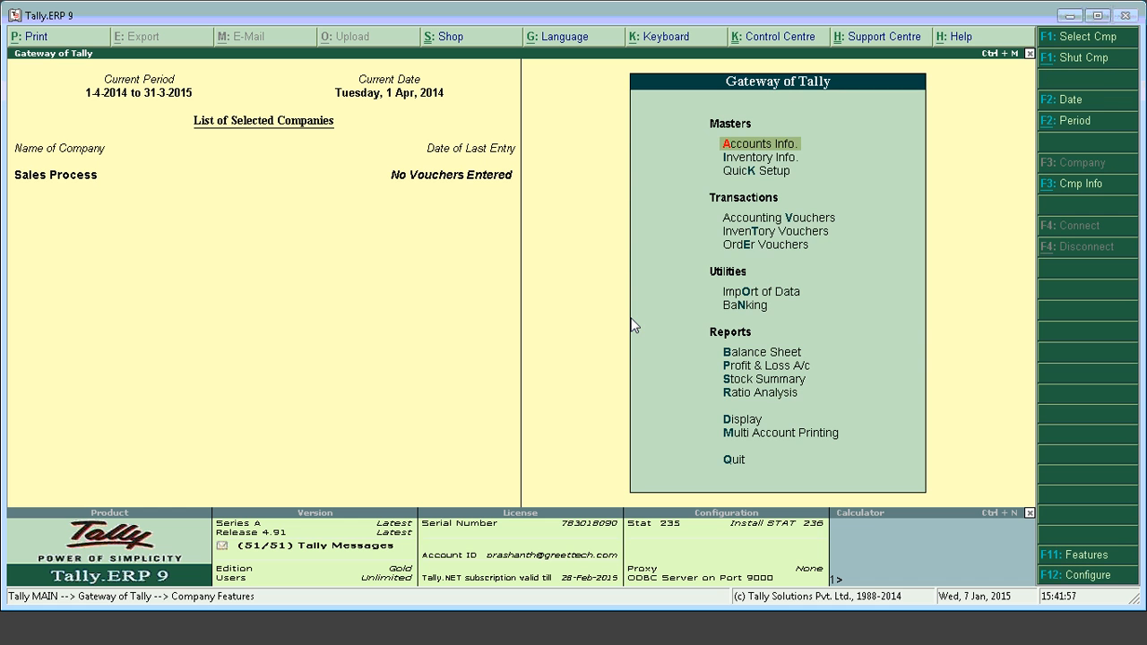
# Step: Start a sales order voucher dated 1-Apr-2014 with Xyz Party as the party account
pyautogui.press('Down')
pyautogui.press('Down')
pyautogui.press('Down')
pyautogui.press('Down')
pyautogui.press('Down')
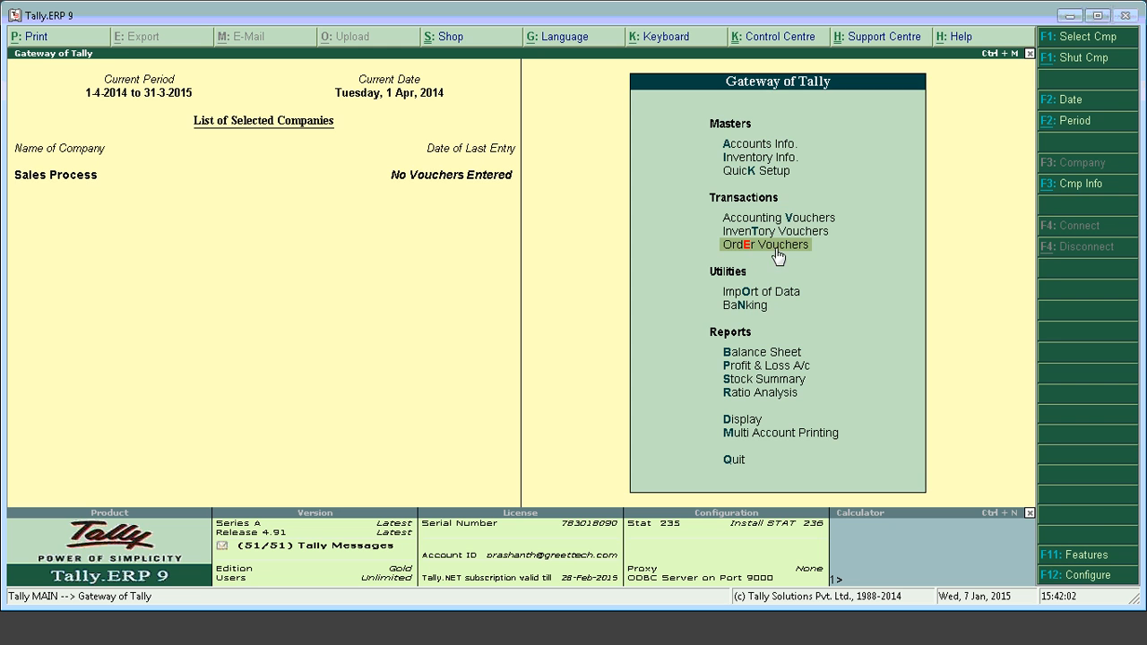
pyautogui.press('Return')
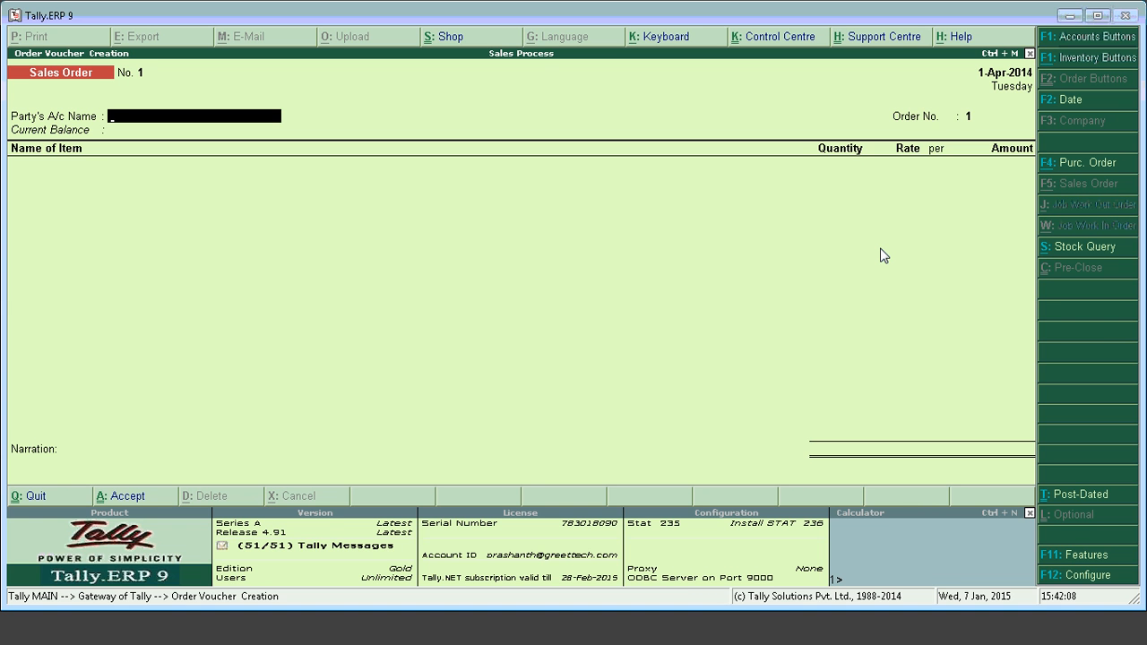
pyautogui.write('S')
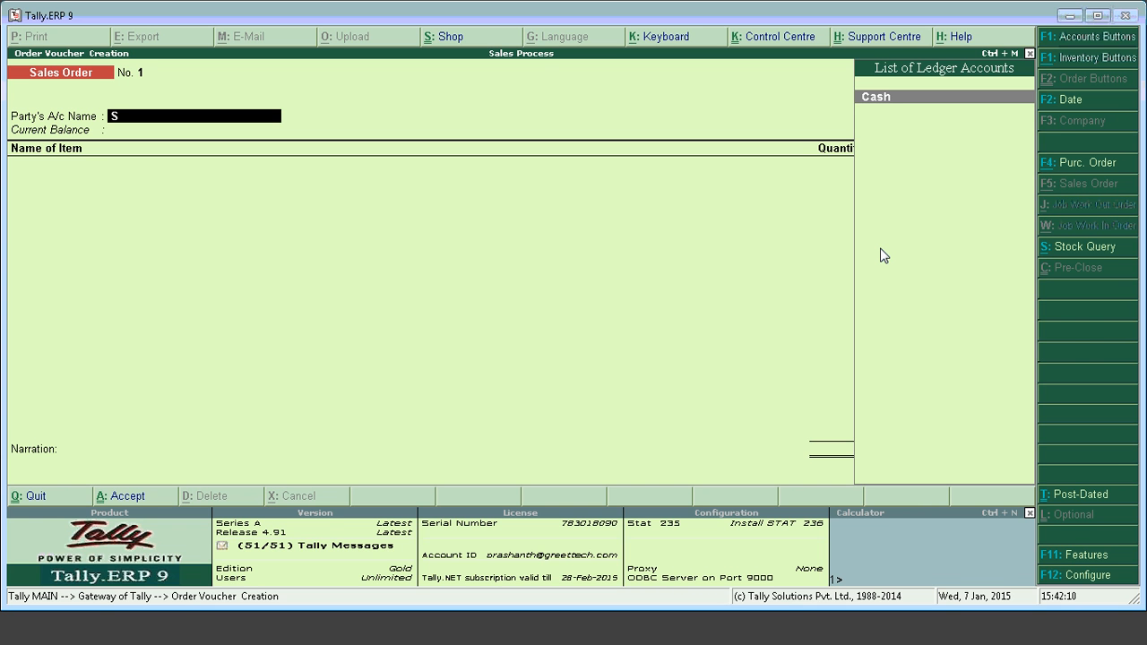
pyautogui.press('BackSpace')
pyautogui.press('Down')
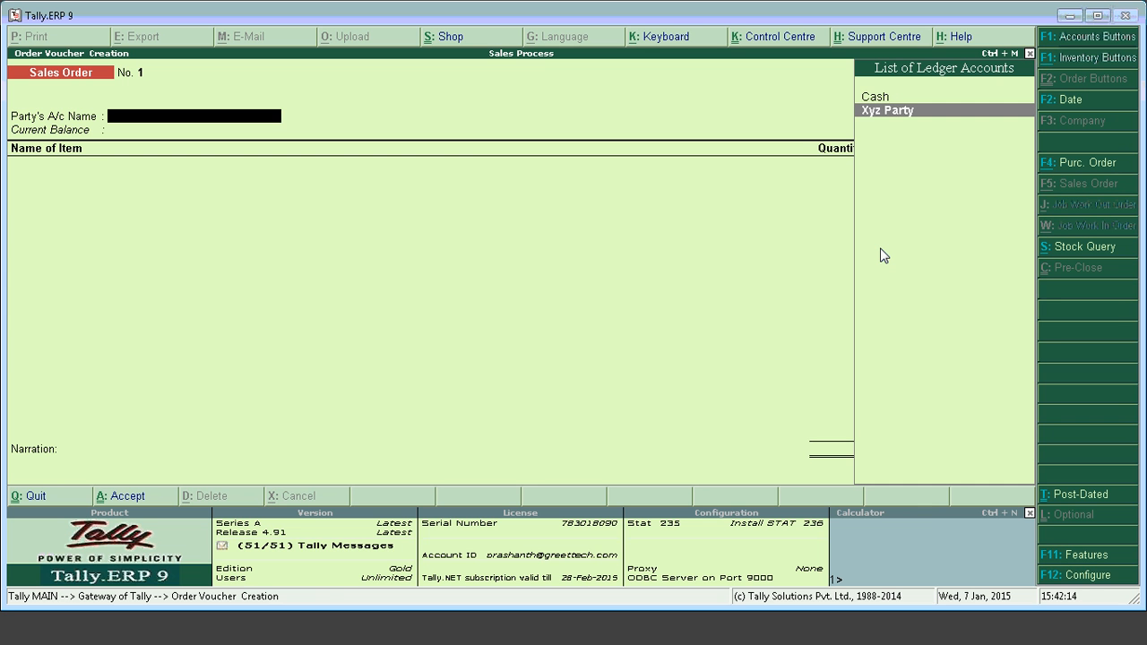
pyautogui.press('Return')
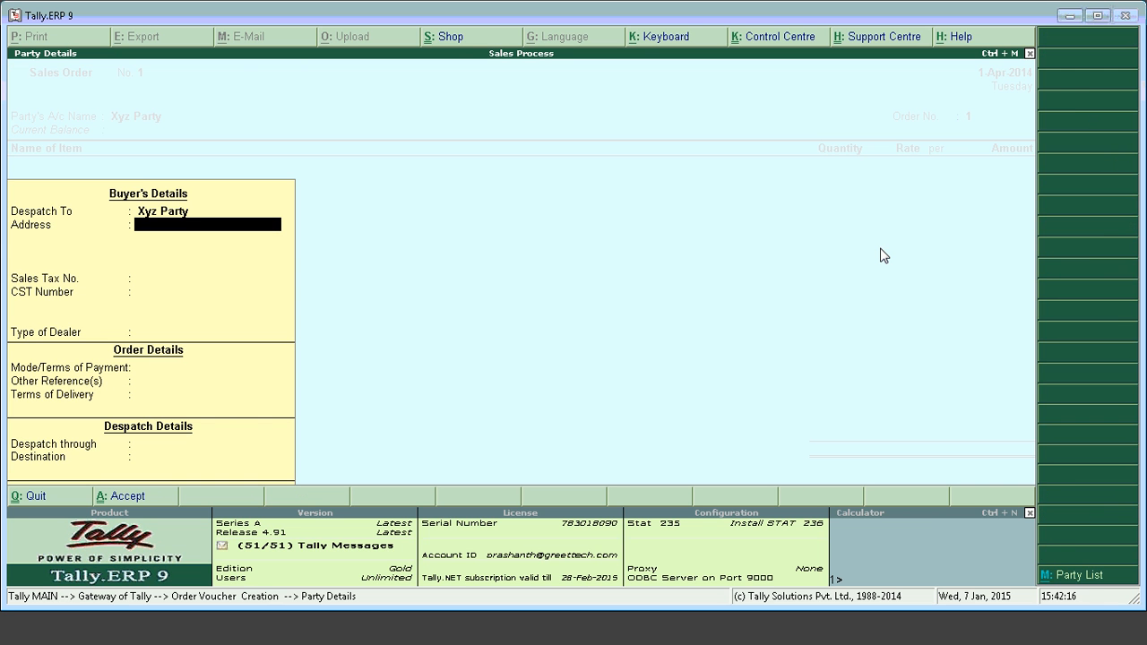
# Step: Accept the party details with Type of Dealer as Not Applicable and the other fields blank, and enter the order number
pyautogui.press('Return')
pyautogui.press('Return')
pyautogui.press('Return')
pyautogui.press('Return')
pyautogui.press('Return')
pyautogui.press('Return')
pyautogui.press('Return')
pyautogui.press('Return')
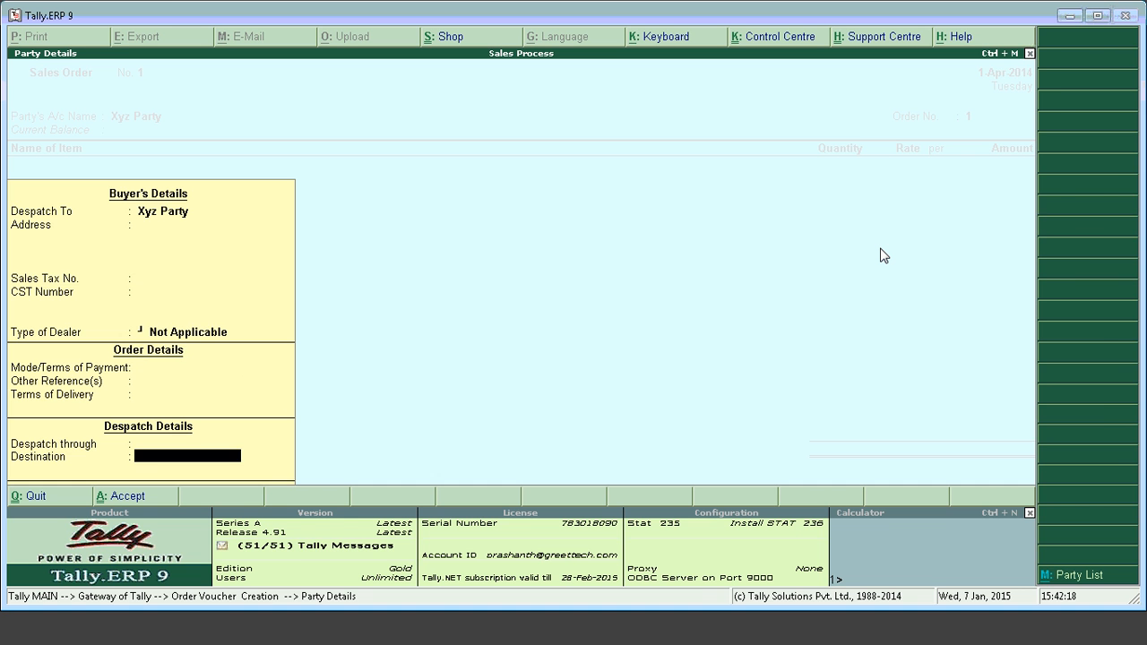
pyautogui.press('Return')
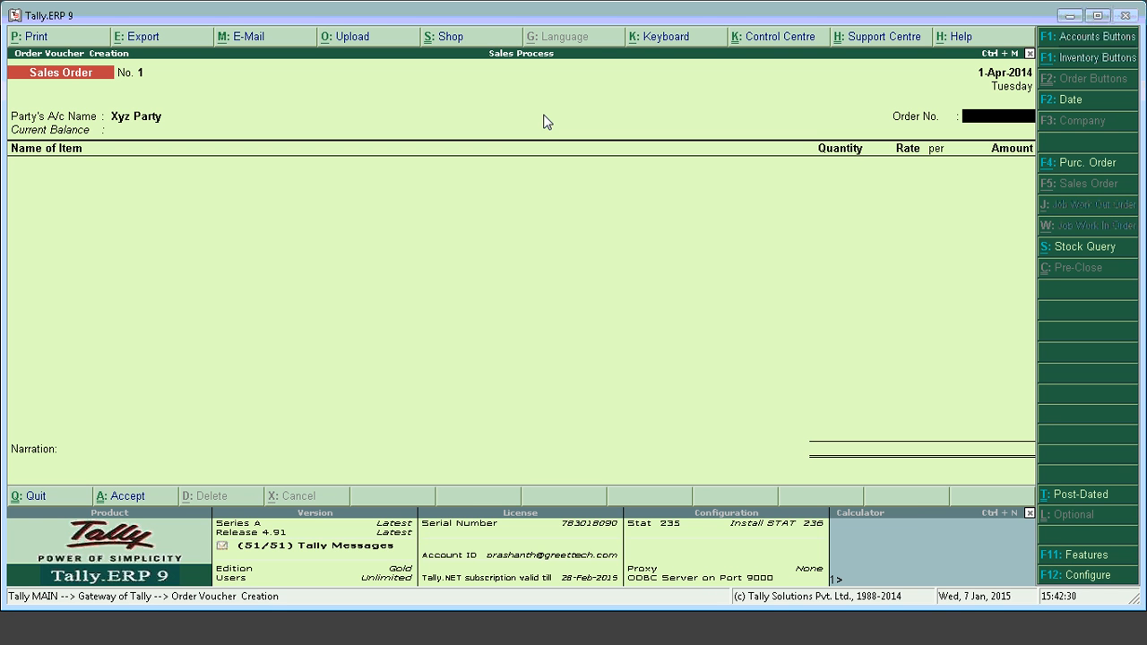
pyautogui.write('X01')
pyautogui.press('Return')
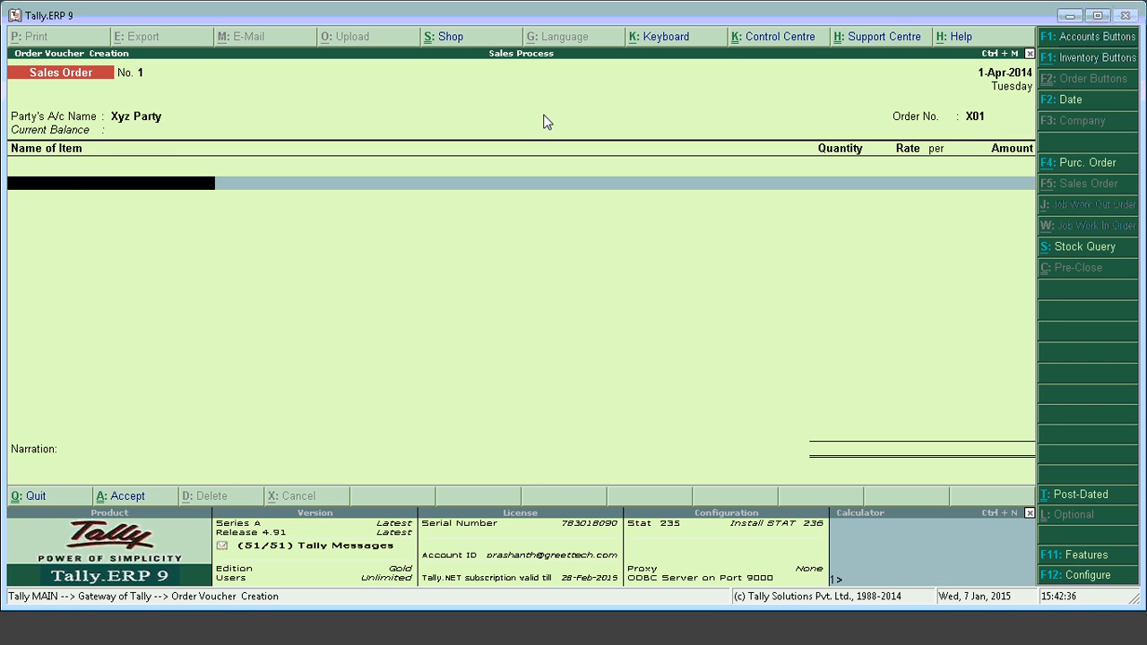
# Step: Add Stoc Item1 to the sales order, due on 1-Apr-2014, with a quantity of 10 Nos at a rate of 50
pyautogui.write('S')
pyautogui.press('Return')
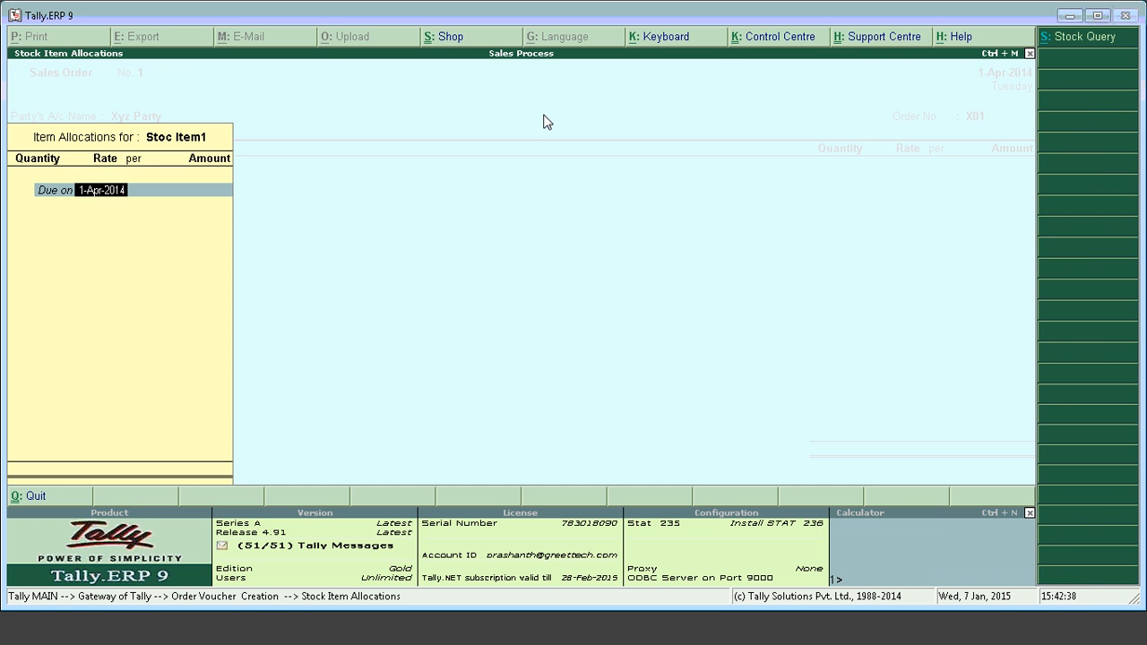
pyautogui.press('Return')
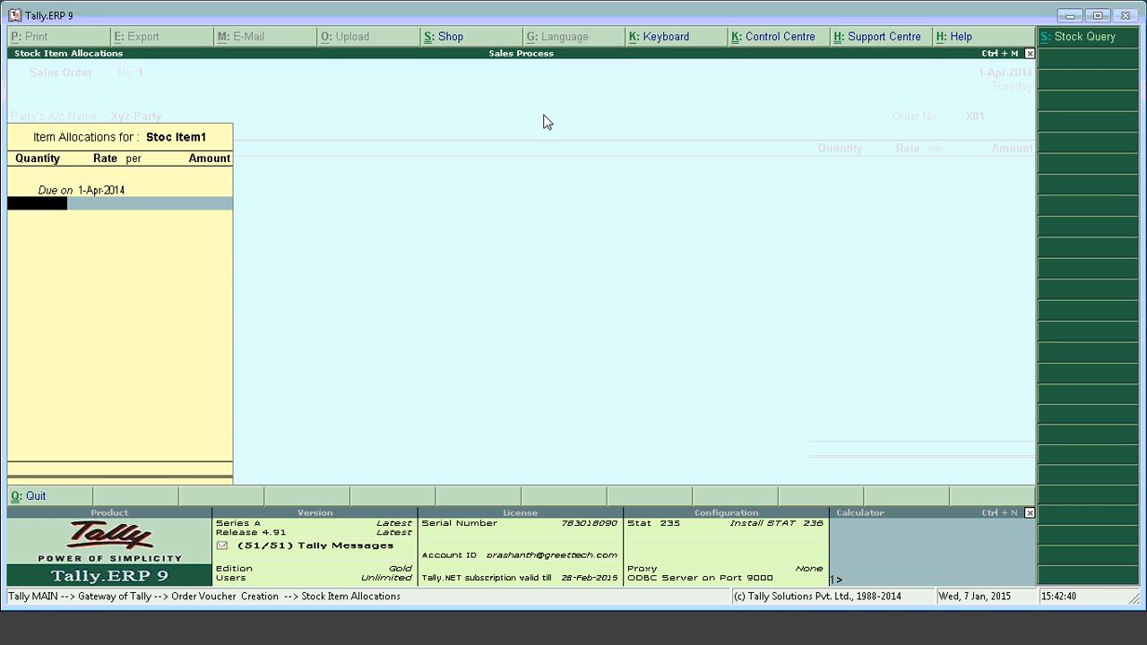
pyautogui.write('10')
pyautogui.press('Return')
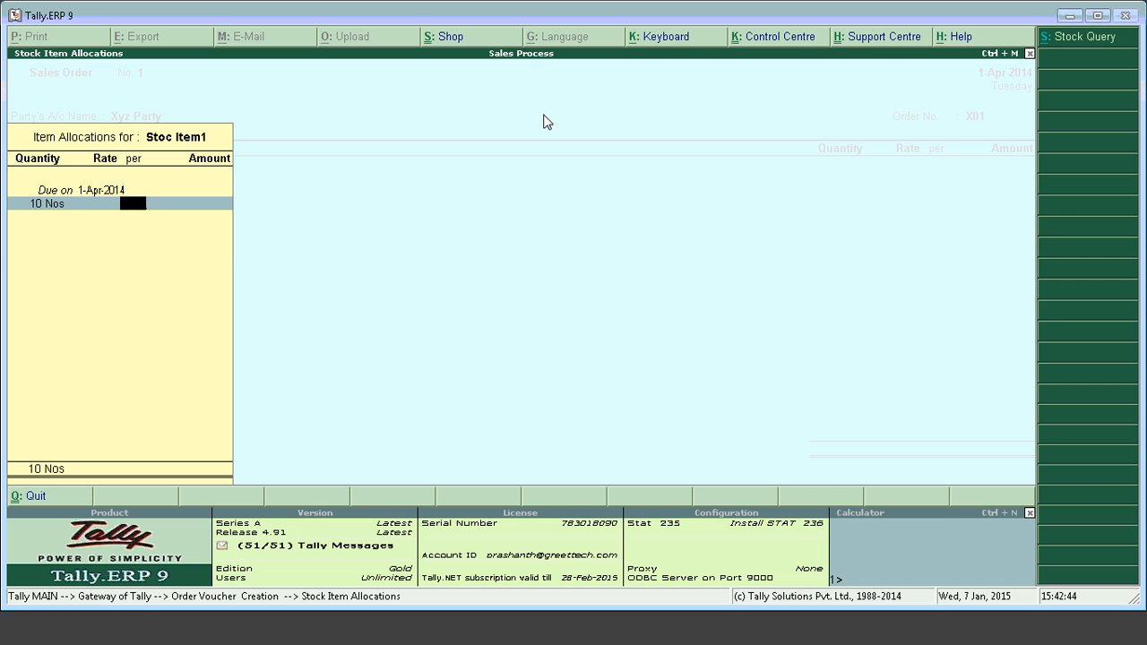
pyautogui.press('BackSpace')
pyautogui.write('50')
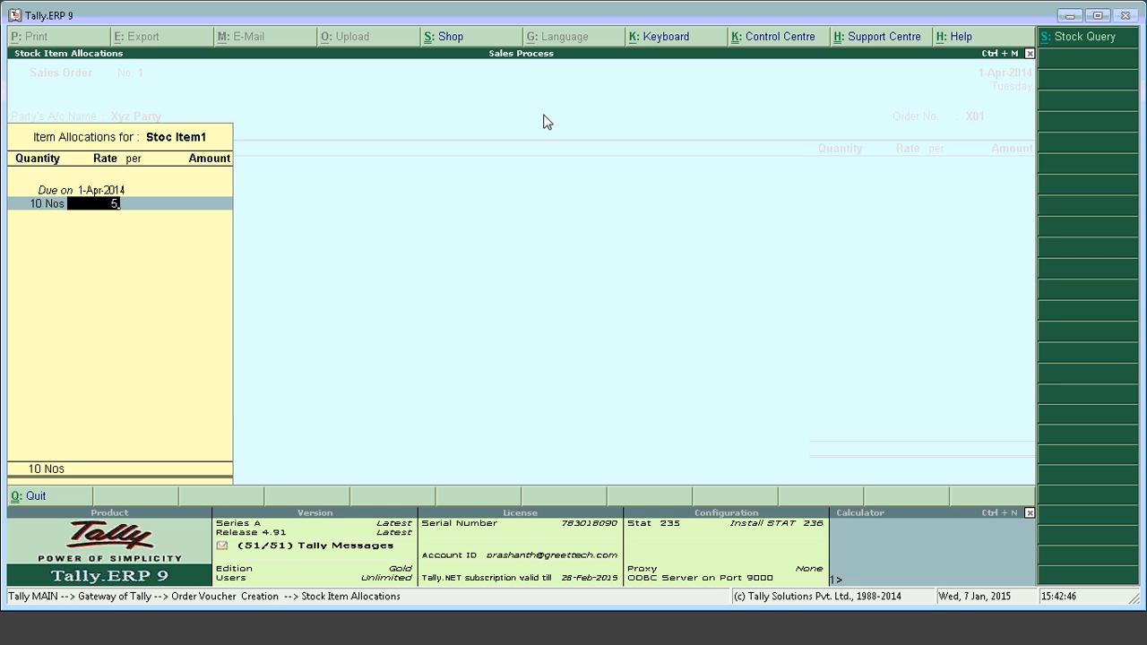
pyautogui.press('Return')
pyautogui.press('Return')
pyautogui.press('Return')
pyautogui.press('Return')
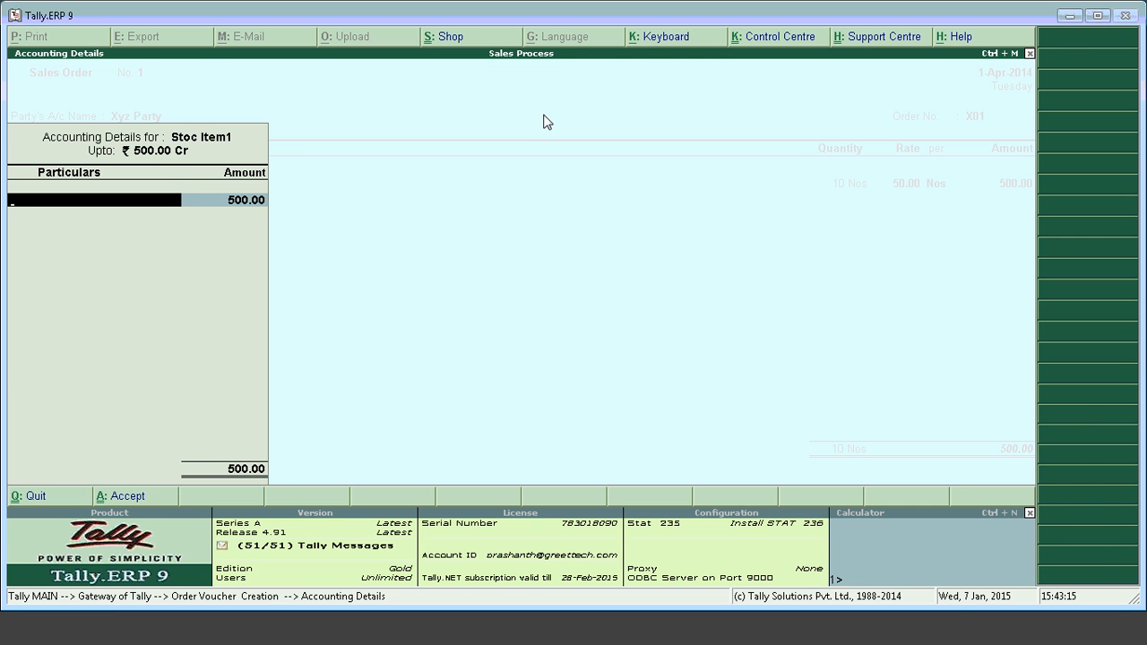
# Step: Create a ledger named Sales A/c under Sales Accounts from the accounting details of Stoc Item1
pyautogui.hotkey('alt', 'c')
pyautogui.write('Sales')
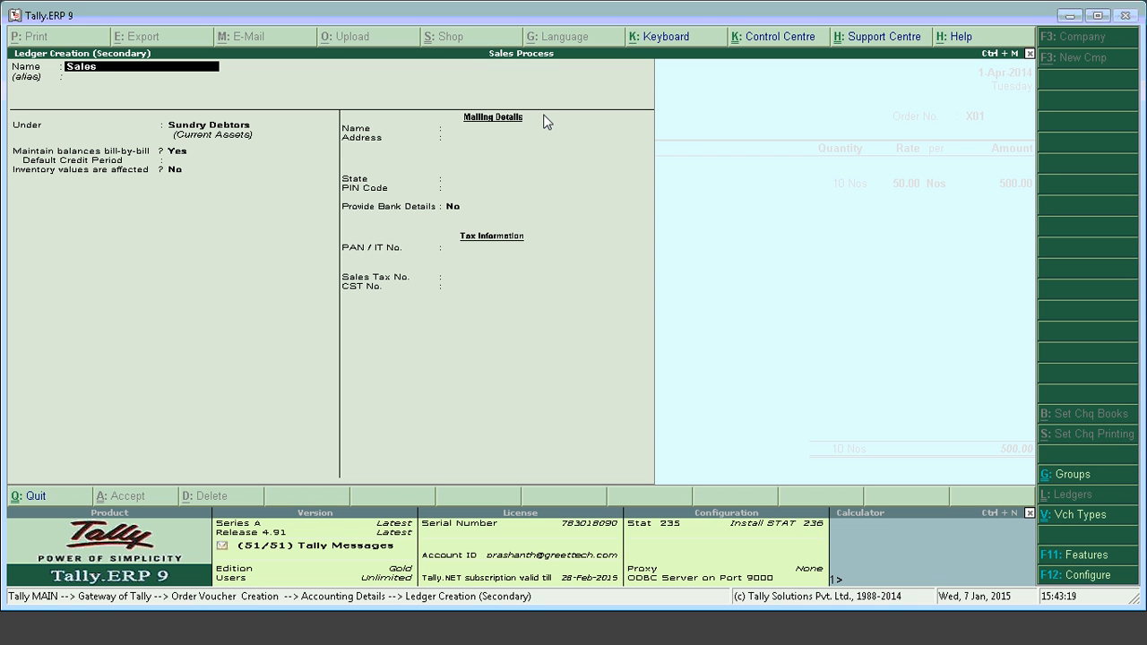
pyautogui.write(' a/c')
pyautogui.press('Return')
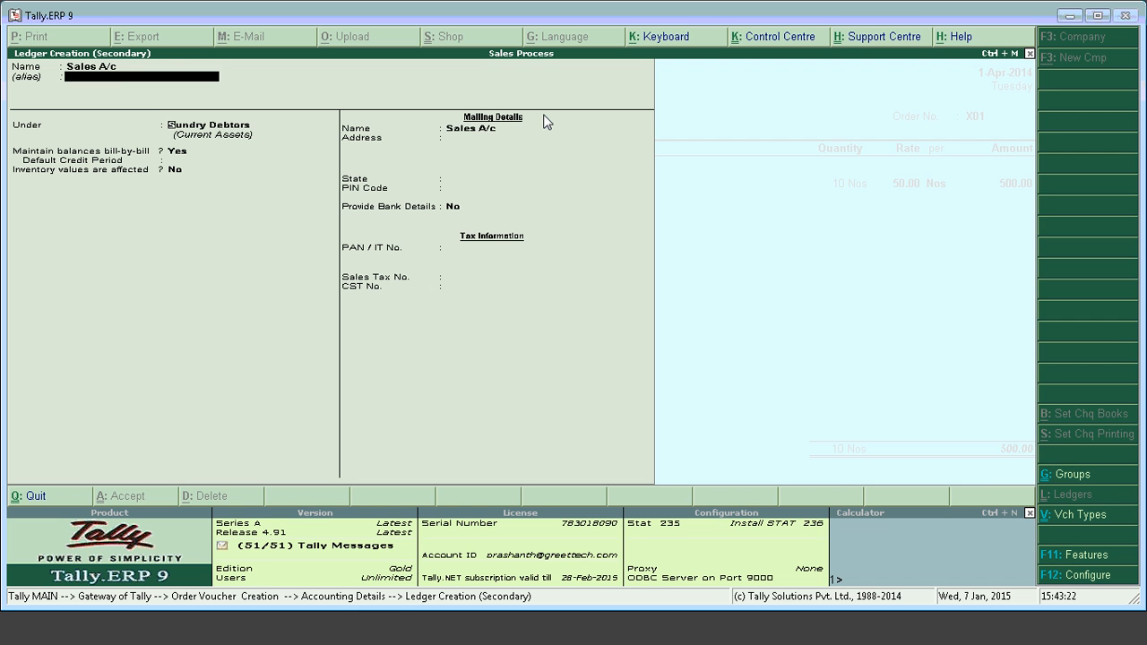
pyautogui.press('Return')
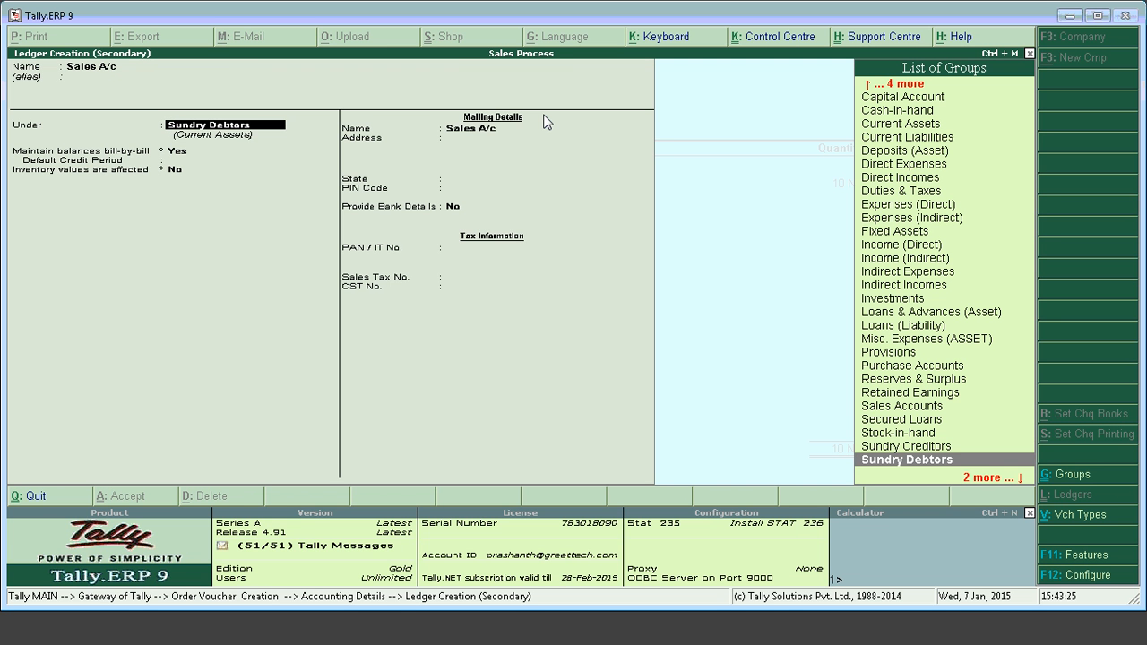
pyautogui.press('Up')
pyautogui.press('Up')
pyautogui.press('Up')
pyautogui.press('Up')
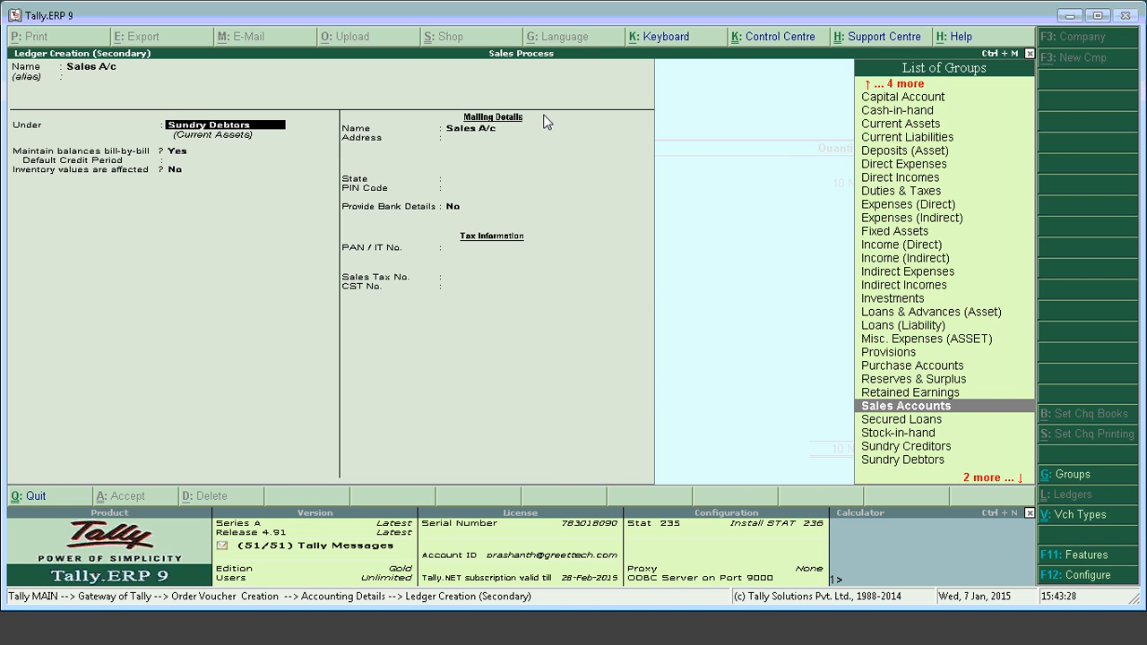
pyautogui.press('Return')
pyautogui.press('Return')
pyautogui.press('Return')
pyautogui.press('Return')
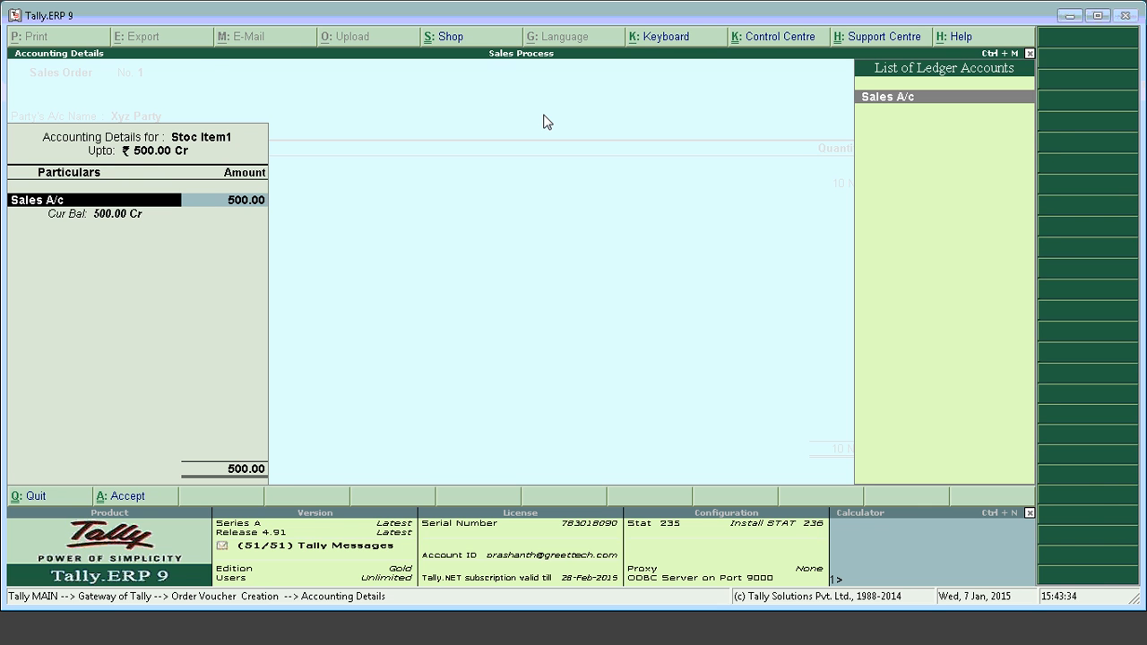
# Step: Review the Sales A/c ledger's group and its inventory values setting, and return to the accounting details
pyautogui.hotkey('ctrl', 'Return')
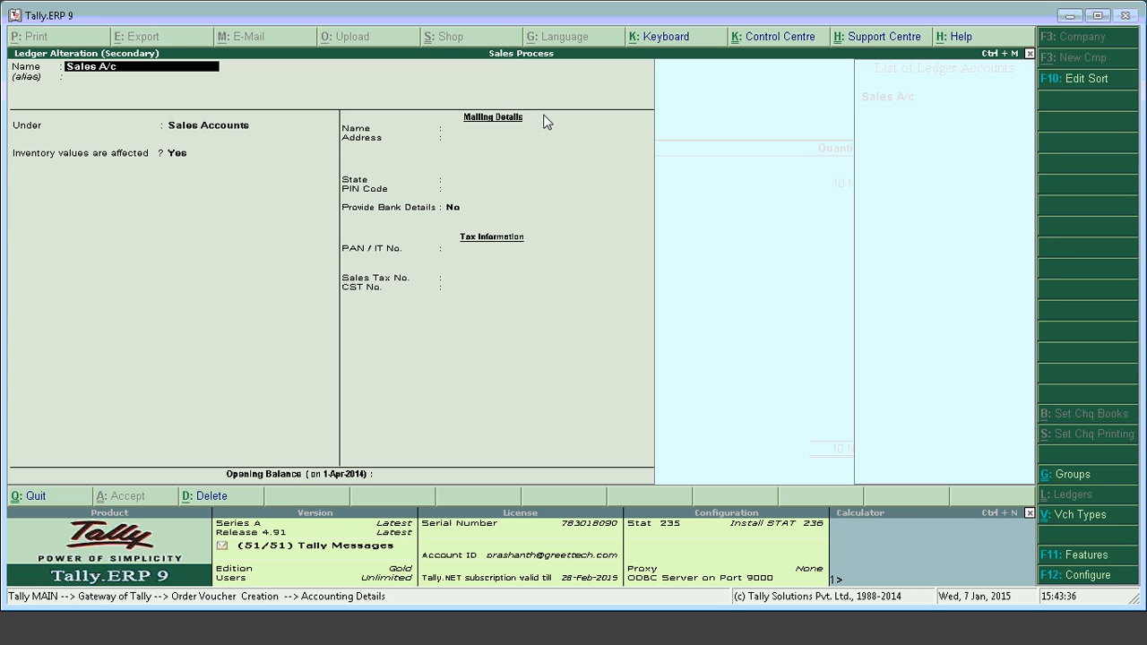
pyautogui.press('Return')
pyautogui.press('Return')
pyautogui.press('Return')
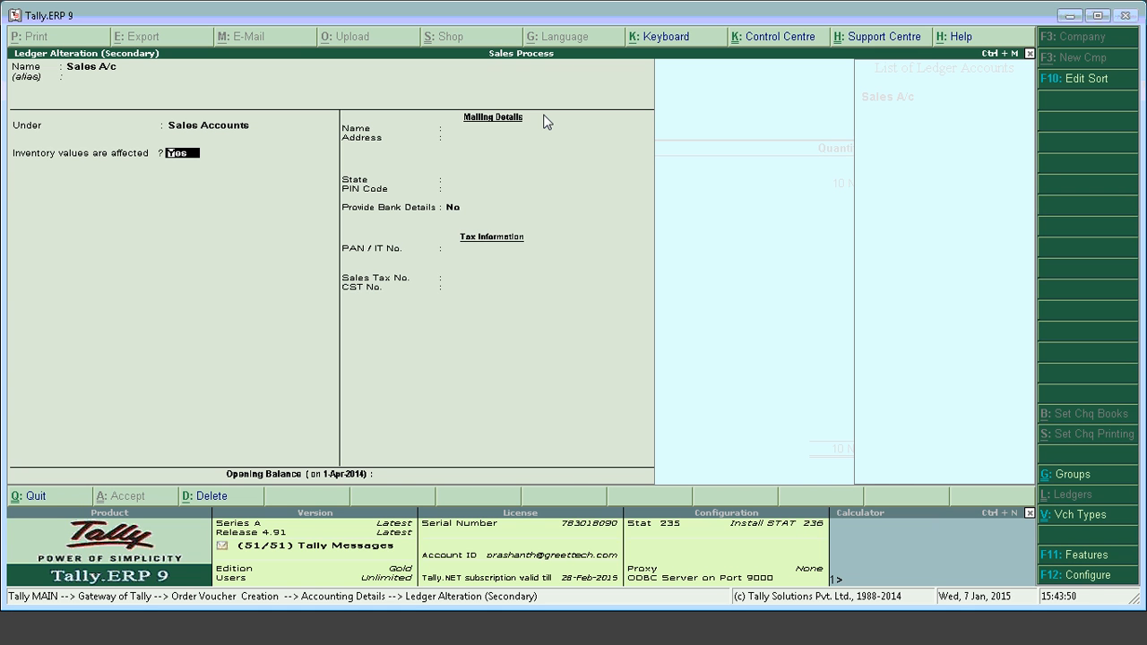
pyautogui.press('Return')
pyautogui.press('Return')
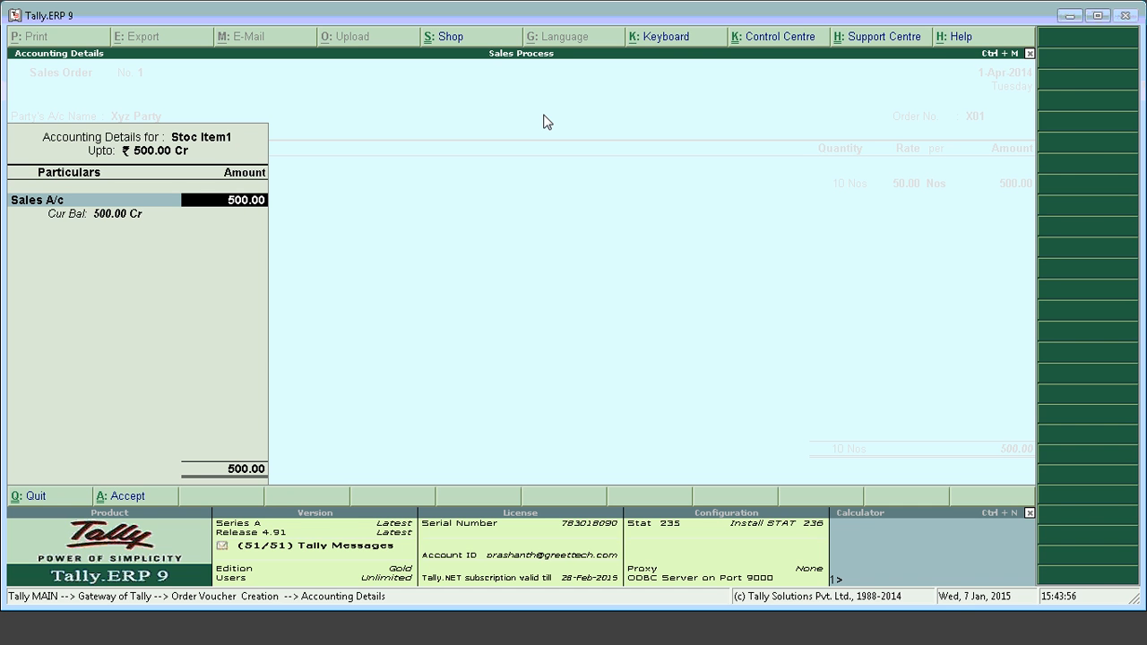
# Step: Allocate 500.00 to Sales A/c, save the sales order without a narration and leave order voucher creation
pyautogui.press('Return')
pyautogui.press('Return')
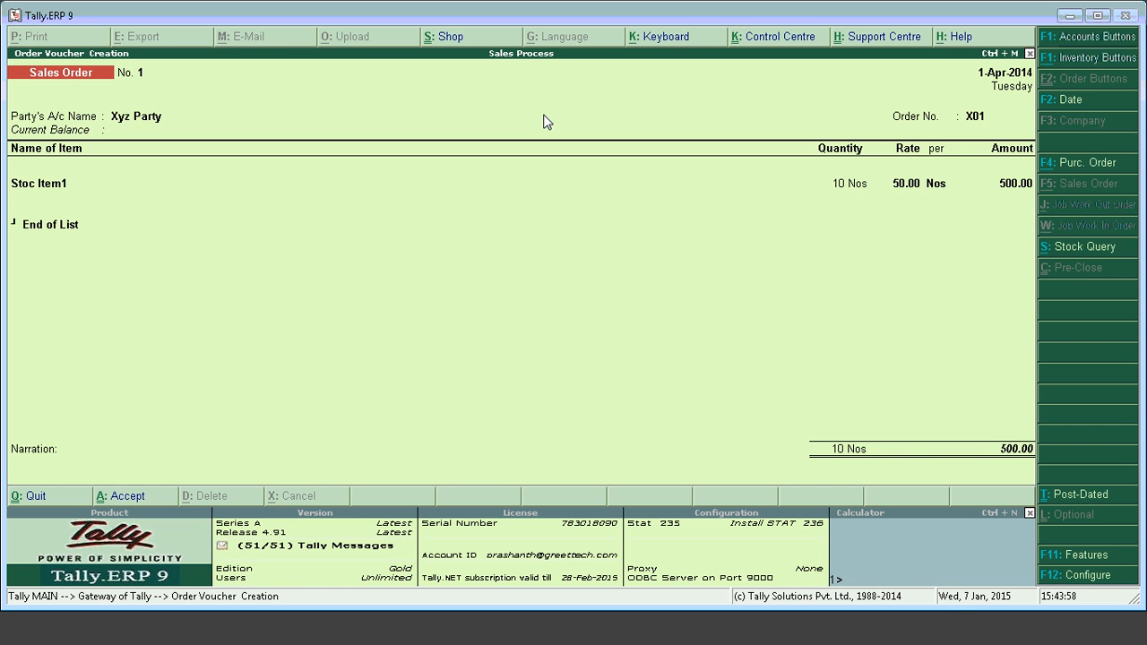
pyautogui.press('Return')
pyautogui.press('Escape')
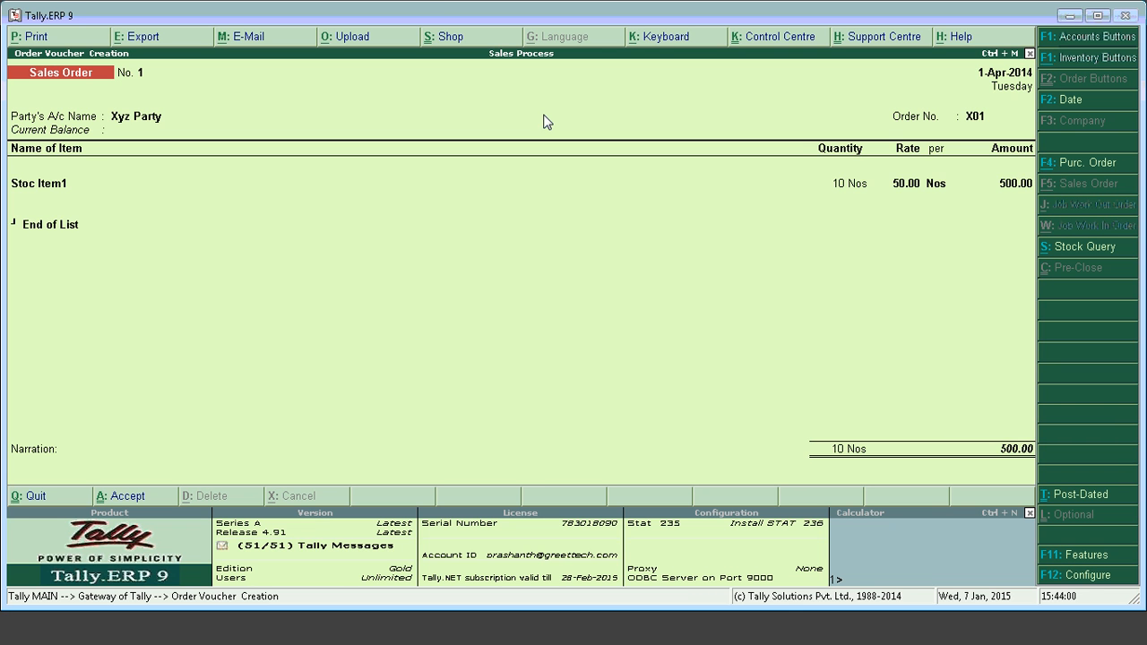
pyautogui.hotkey('ctrl', 'a')
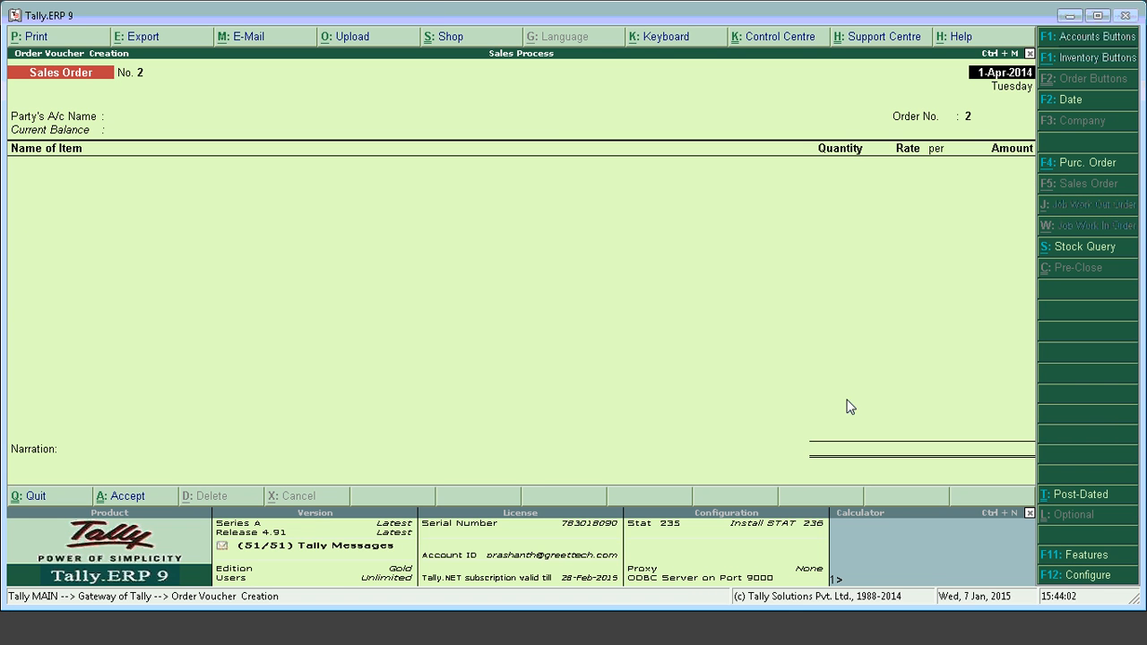
pyautogui.press('Escape')
pyautogui.press('Return')
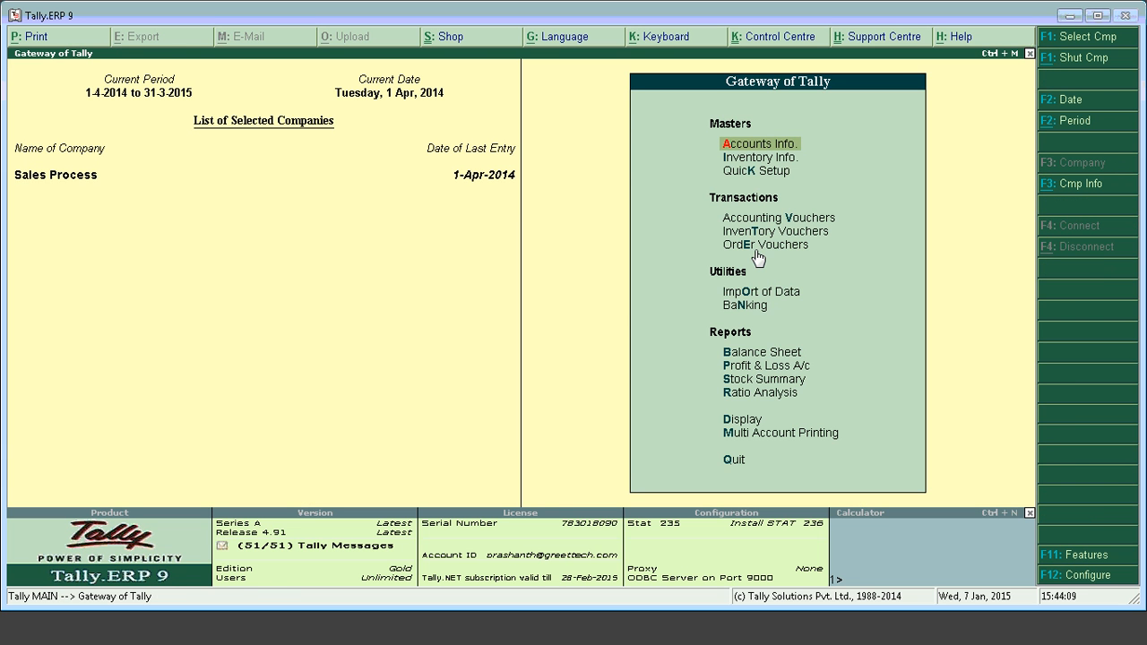
pyautogui.press('F11')
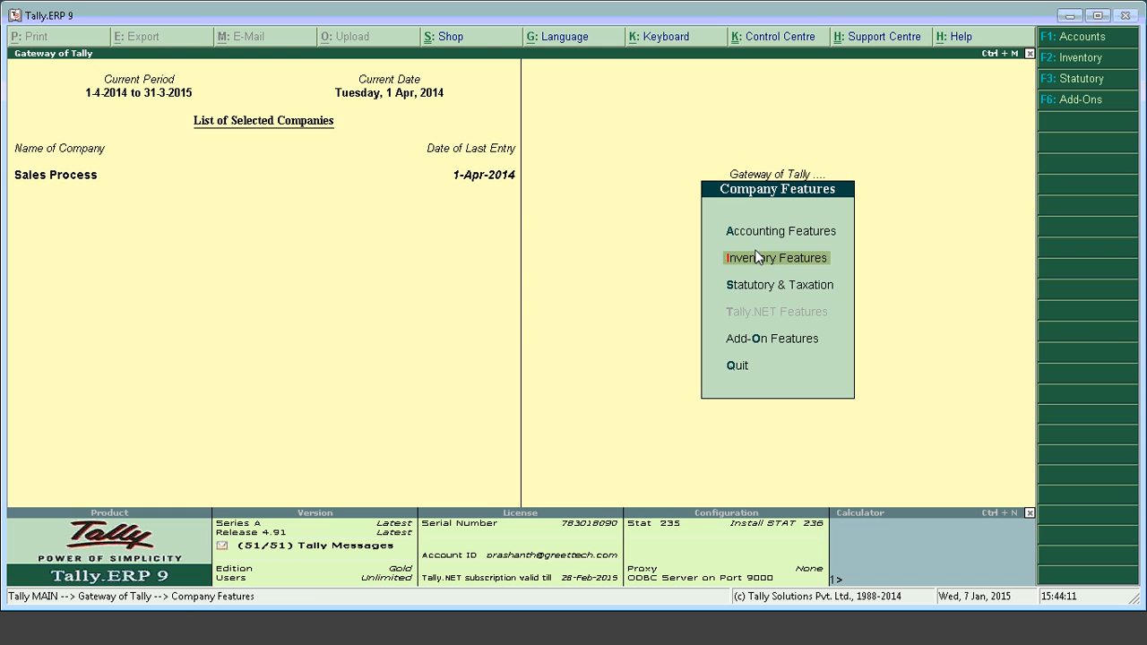
pyautogui.click(757, 257)
pyautogui.press('Return')
pyautogui.press('Return')
pyautogui.press('Return')
pyautogui.press('Escape')
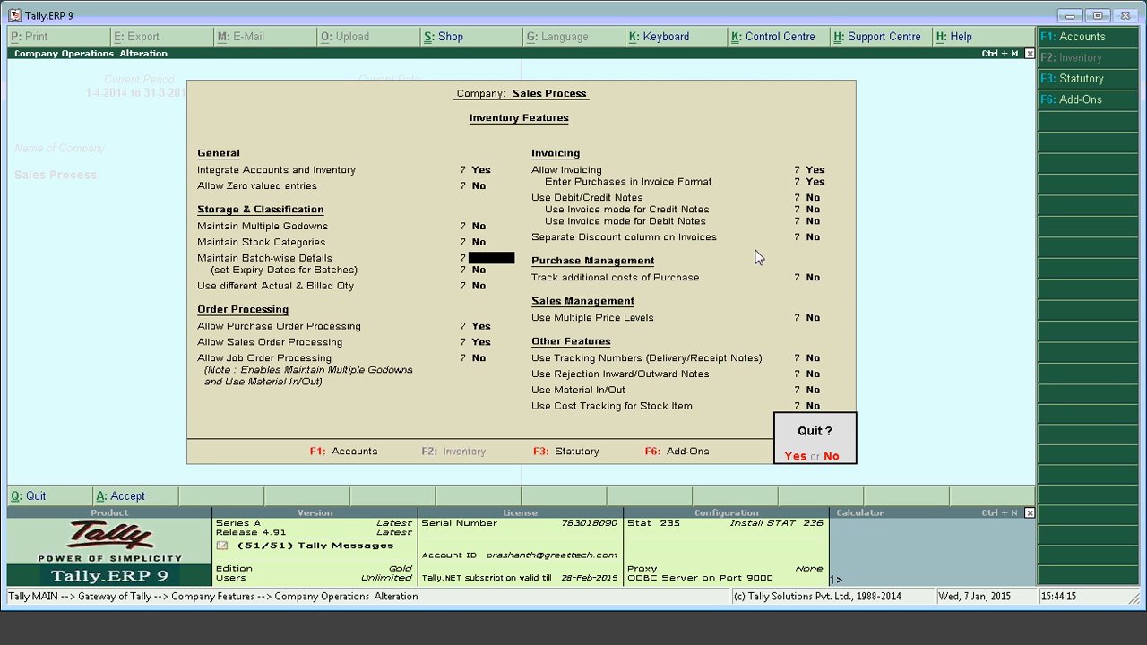
pyautogui.press('y')
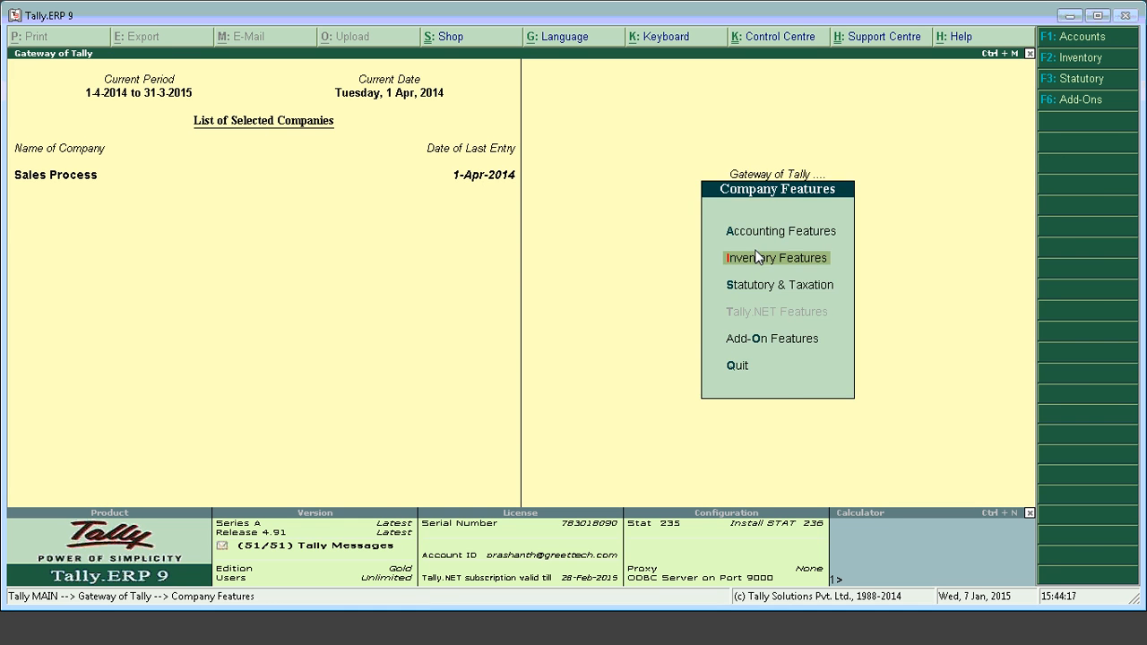
pyautogui.press('Escape')
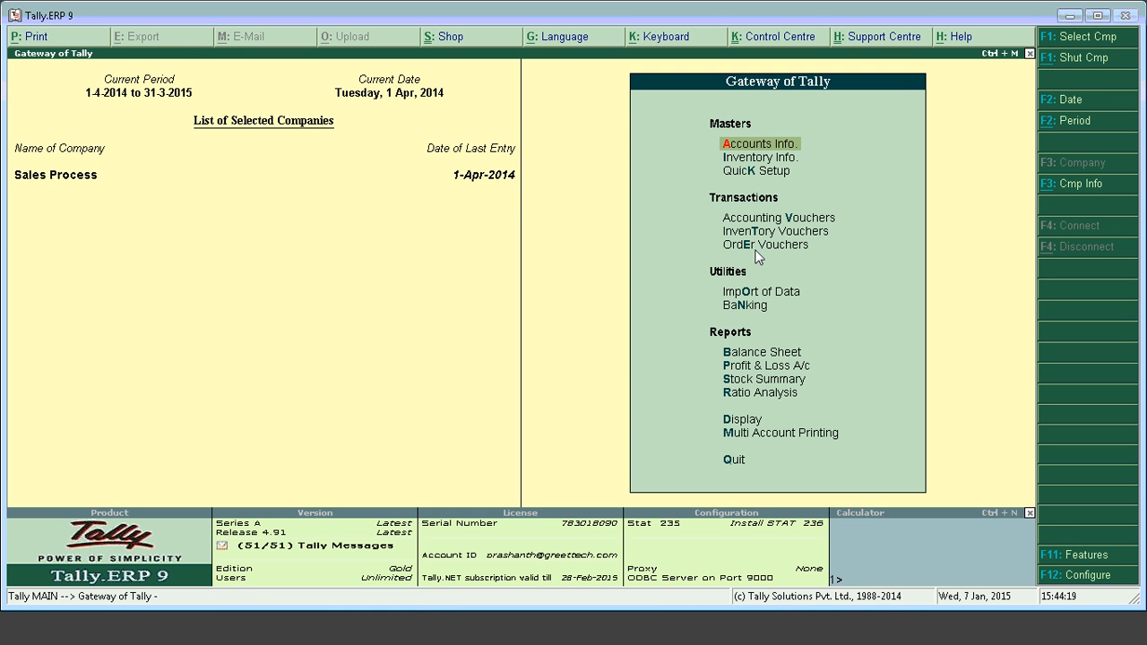
# Step: Enable tracking numbers for delivery and receipt notes in the company's inventory features and save the settings
pyautogui.press('Down')
pyautogui.press('Down')
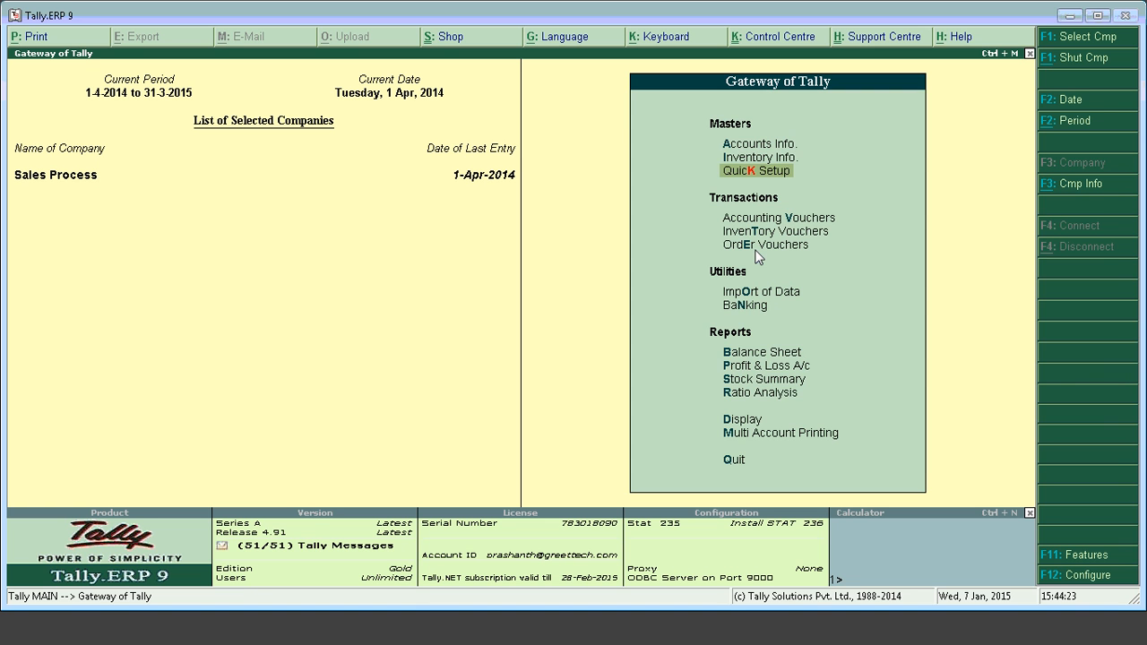
pyautogui.press('F11')
pyautogui.press('Down')
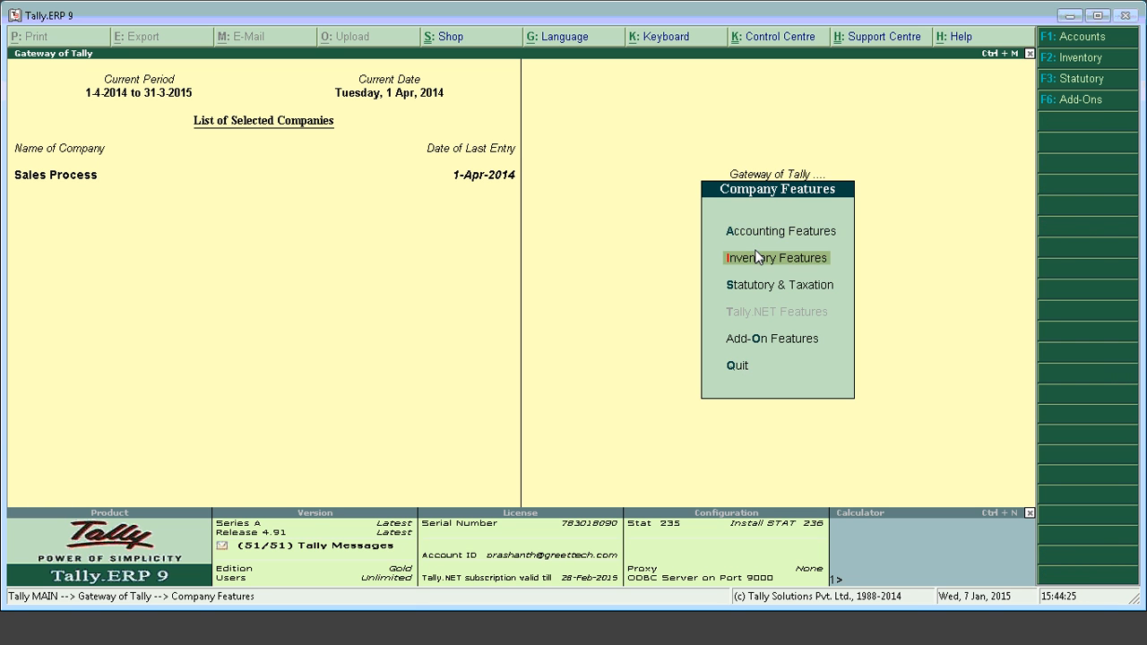
pyautogui.press('Return')
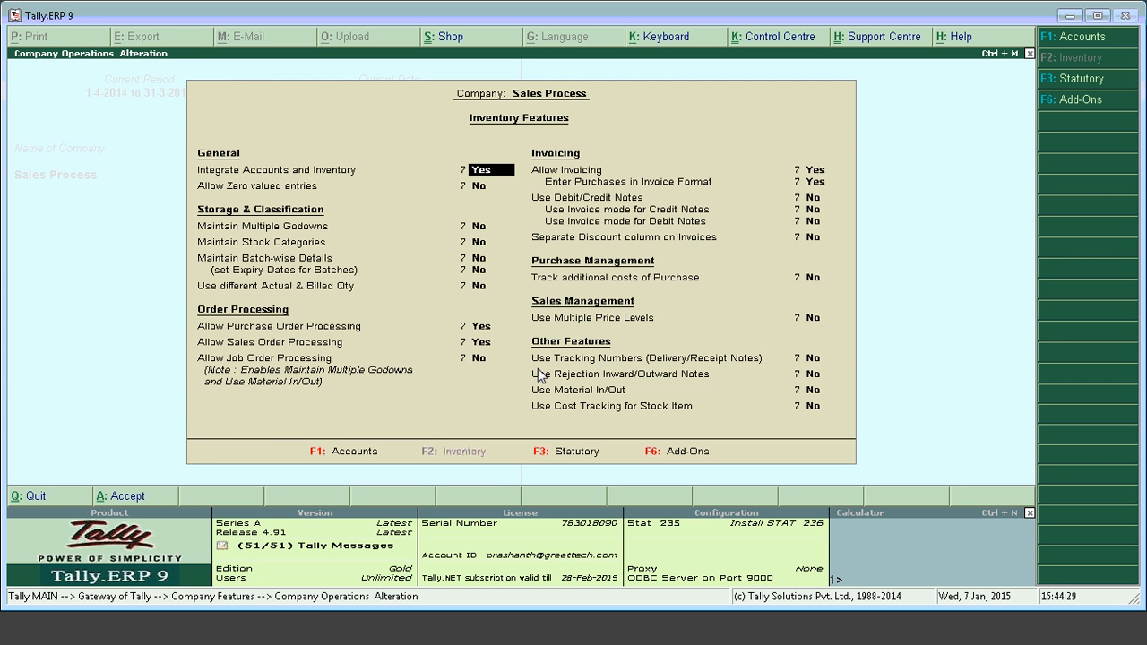
pyautogui.click(813, 359)
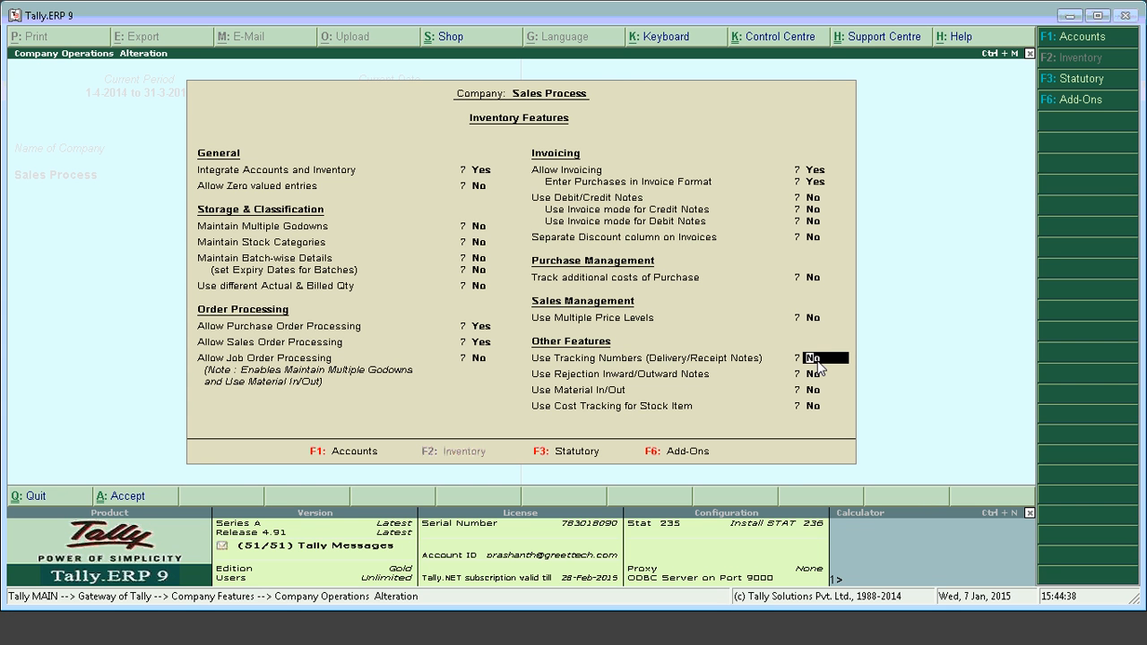
pyautogui.write('y')
pyautogui.press('Return')
pyautogui.press('Return')
pyautogui.press('Return')
pyautogui.press('Escape')
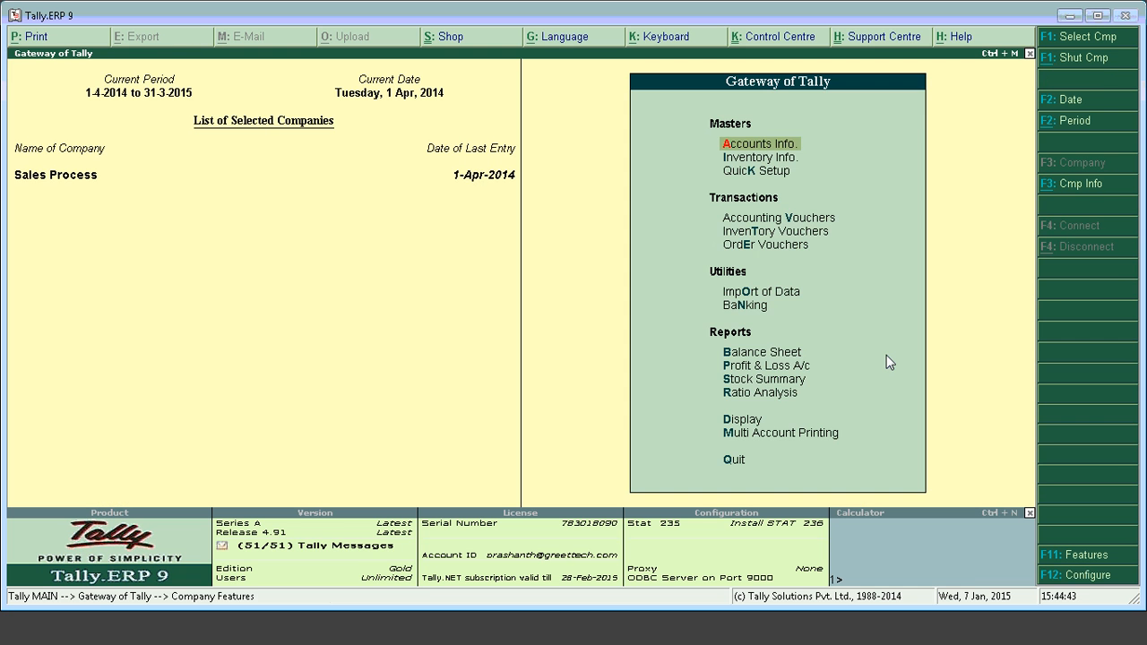
# Step: Start a new delivery note dated 1-Apr-2014 from the inventory vouchers
pyautogui.press('v')
pyautogui.press('Down')
pyautogui.press('Down')
pyautogui.press('Down')
pyautogui.press('Down')
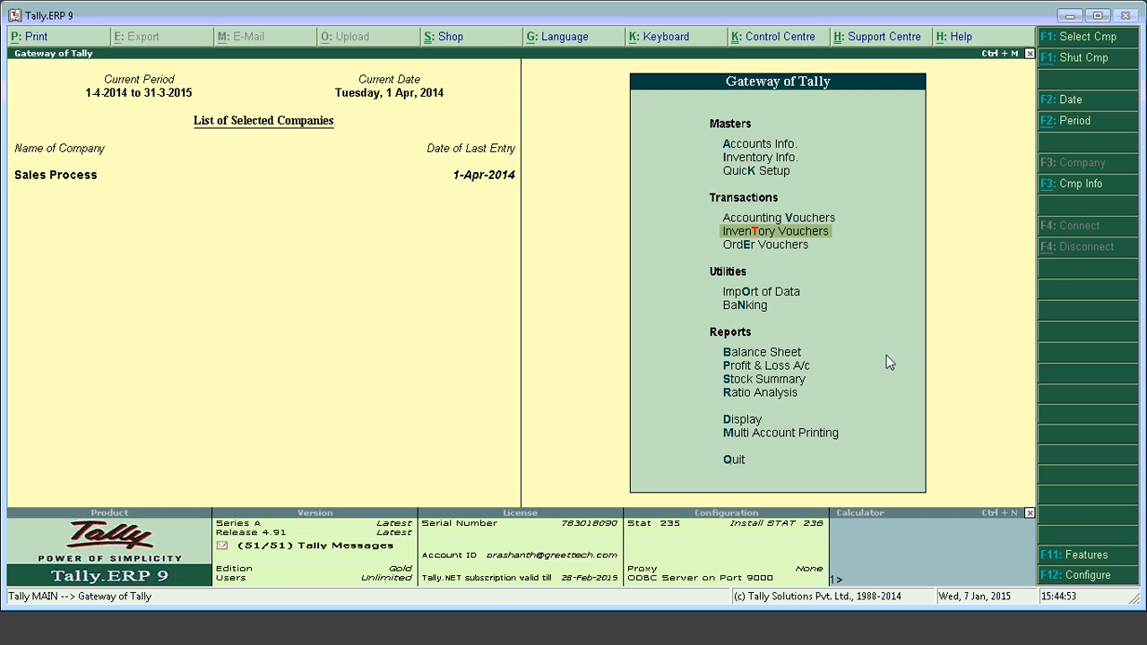
pyautogui.press('Return')
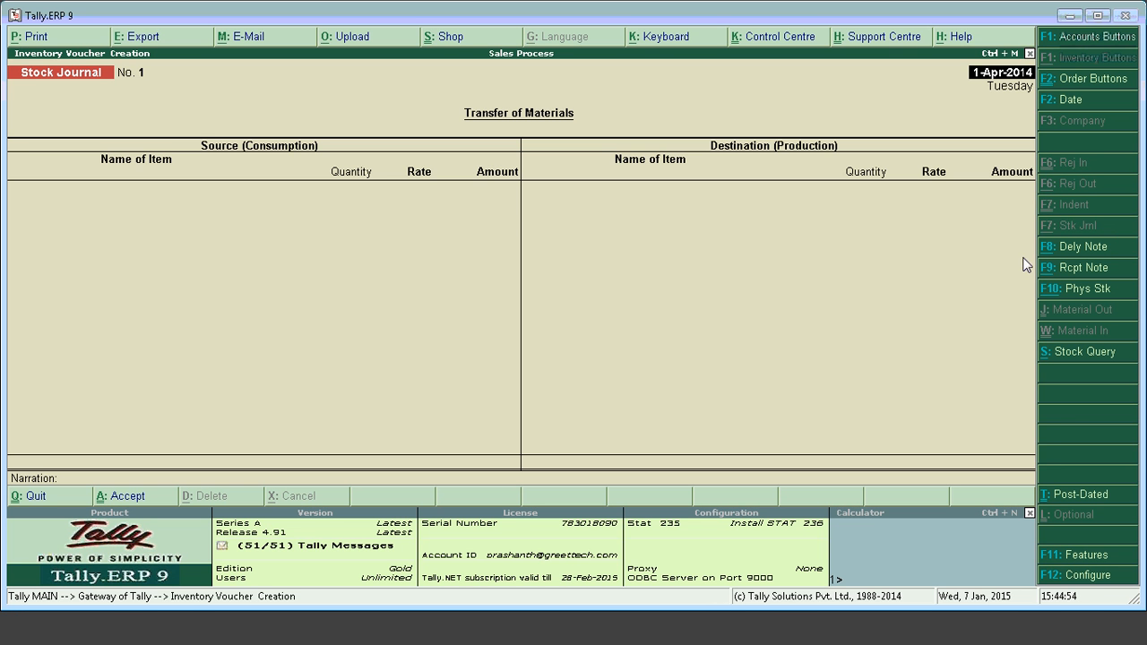
pyautogui.press('Escape')
pyautogui.press('Return')
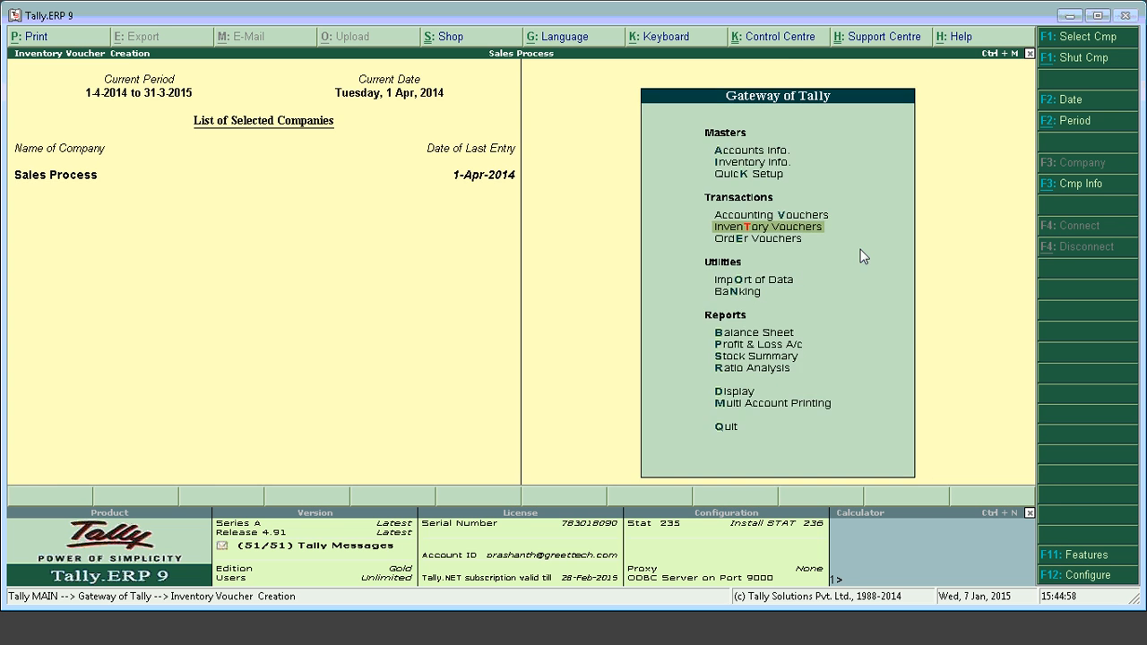
pyautogui.press('Return')
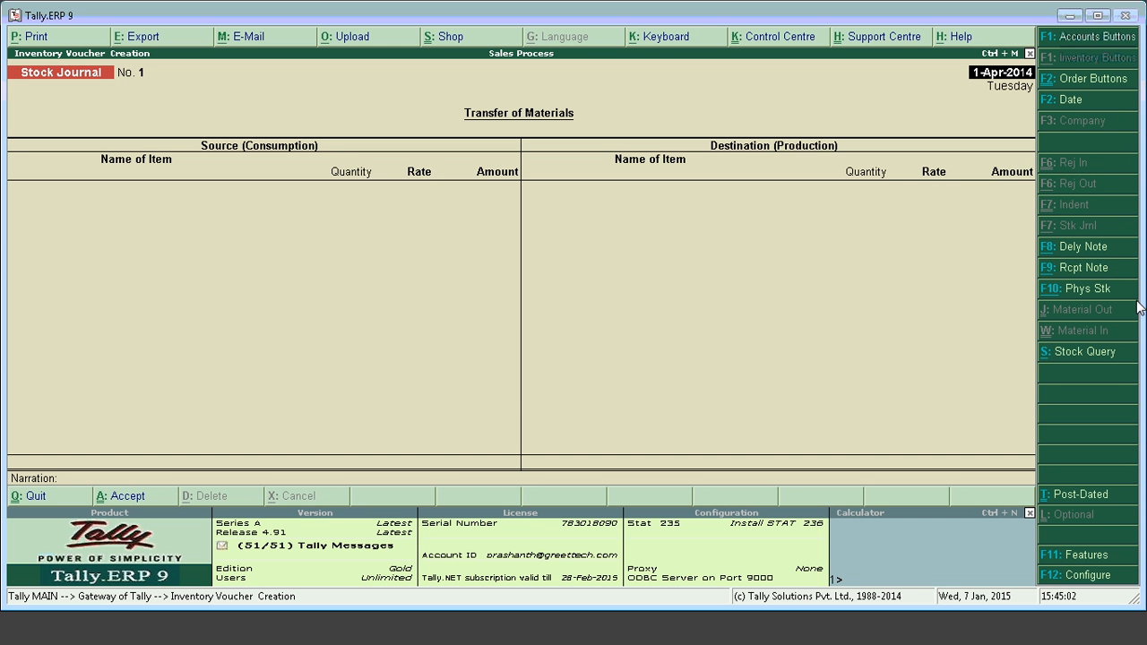
pyautogui.press('F8')
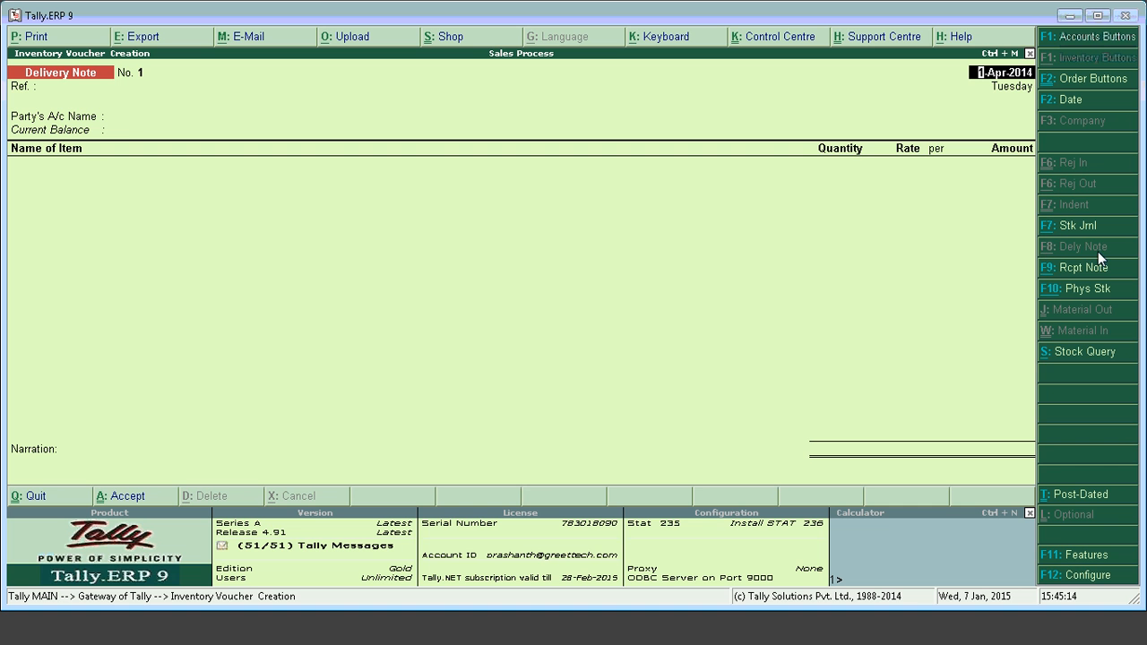
pyautogui.press('Escape')
pyautogui.press('y')
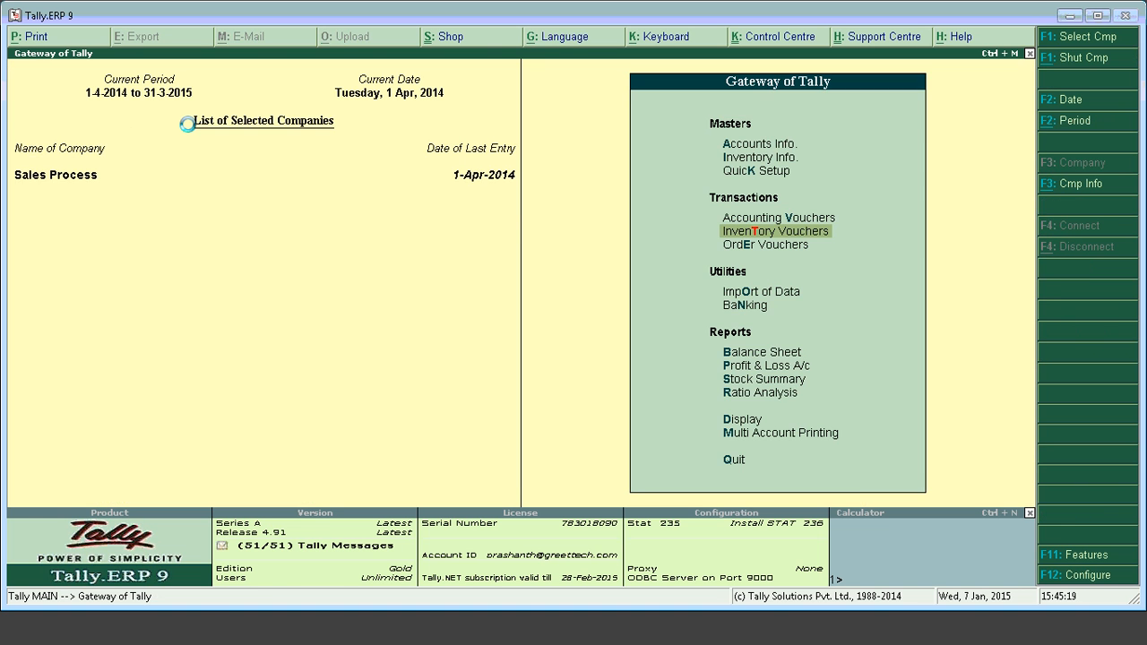
pyautogui.press('Return')
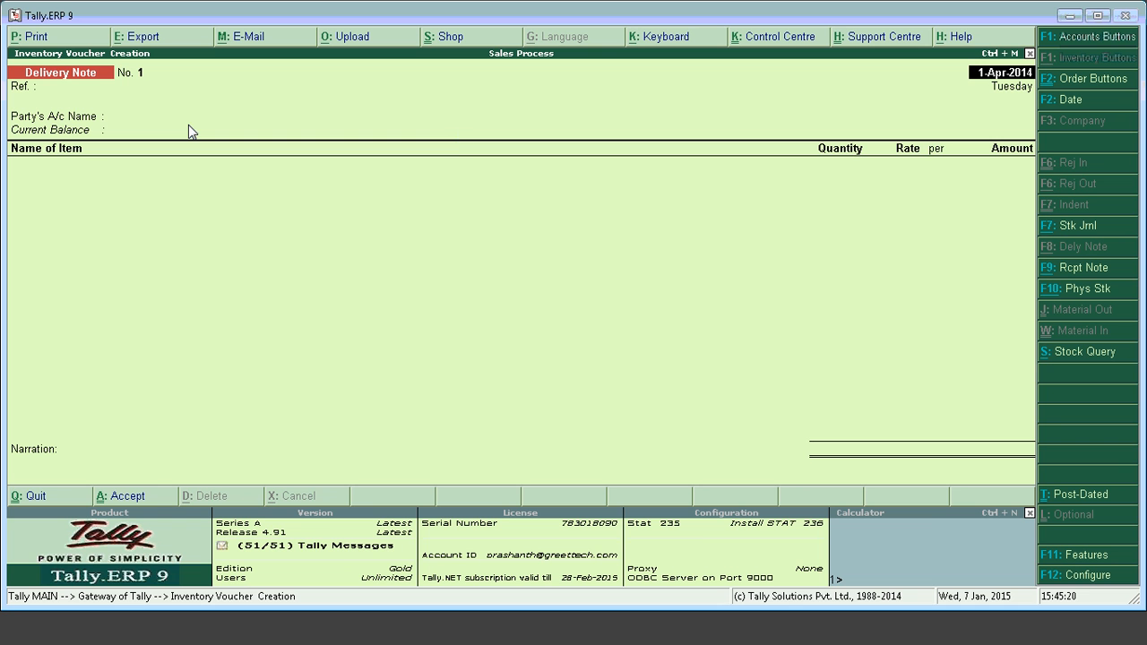
pyautogui.click(1070, 274)
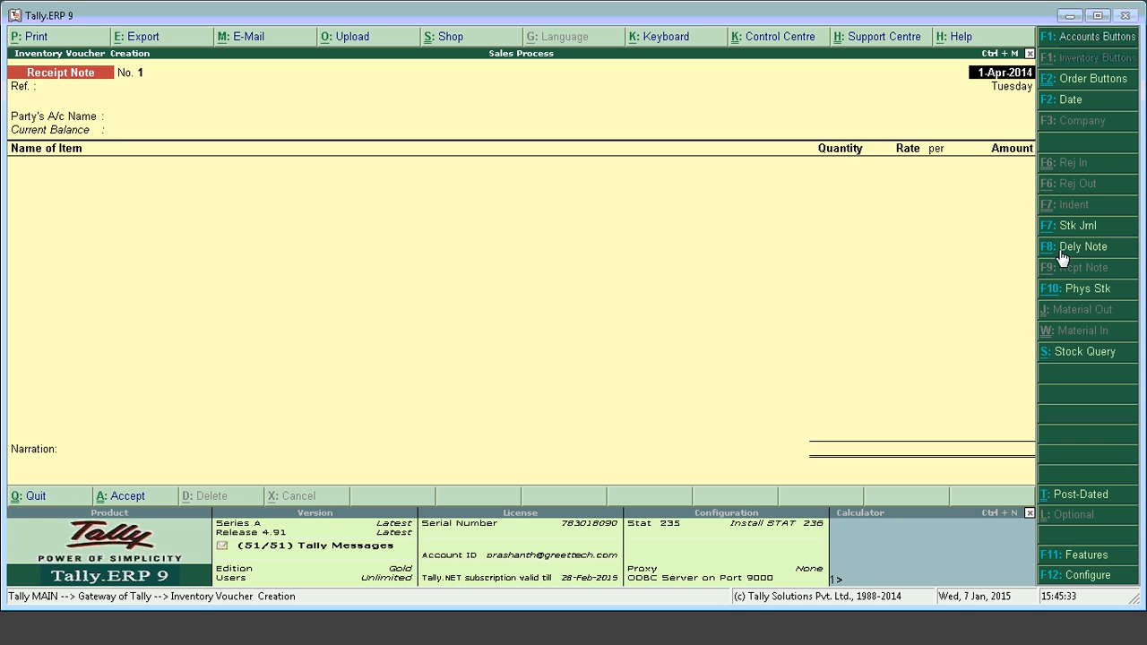
pyautogui.click(1059, 250)
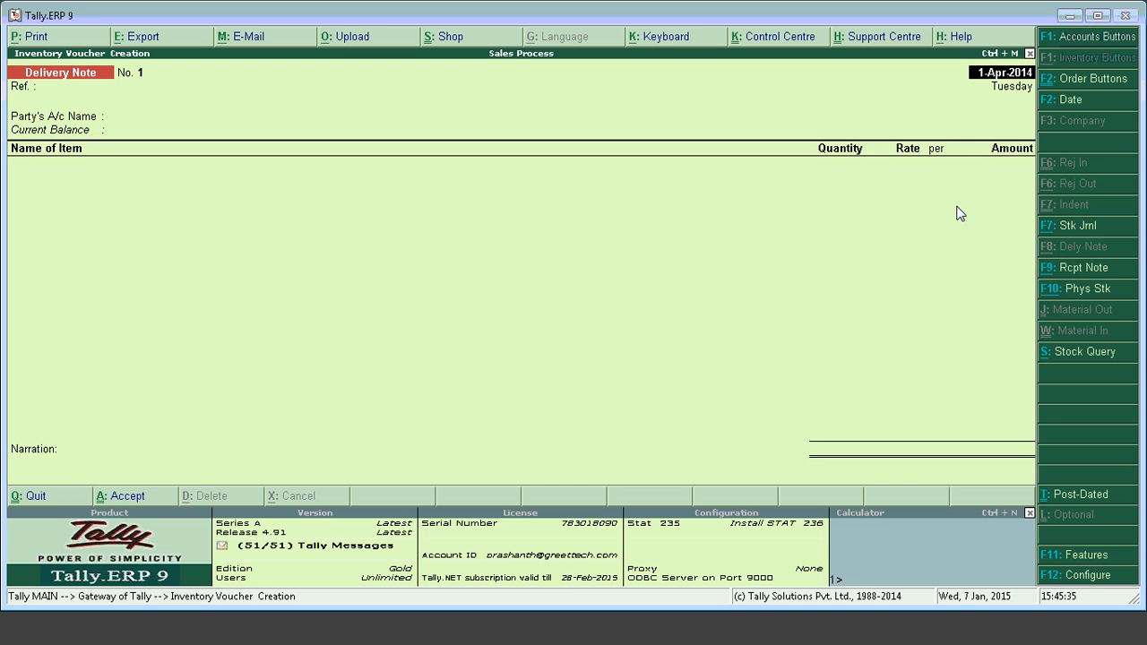
# Step: Keep the delivery note's date, leave the reference blank and pick Xyz Party as the party account
pyautogui.press('Return')
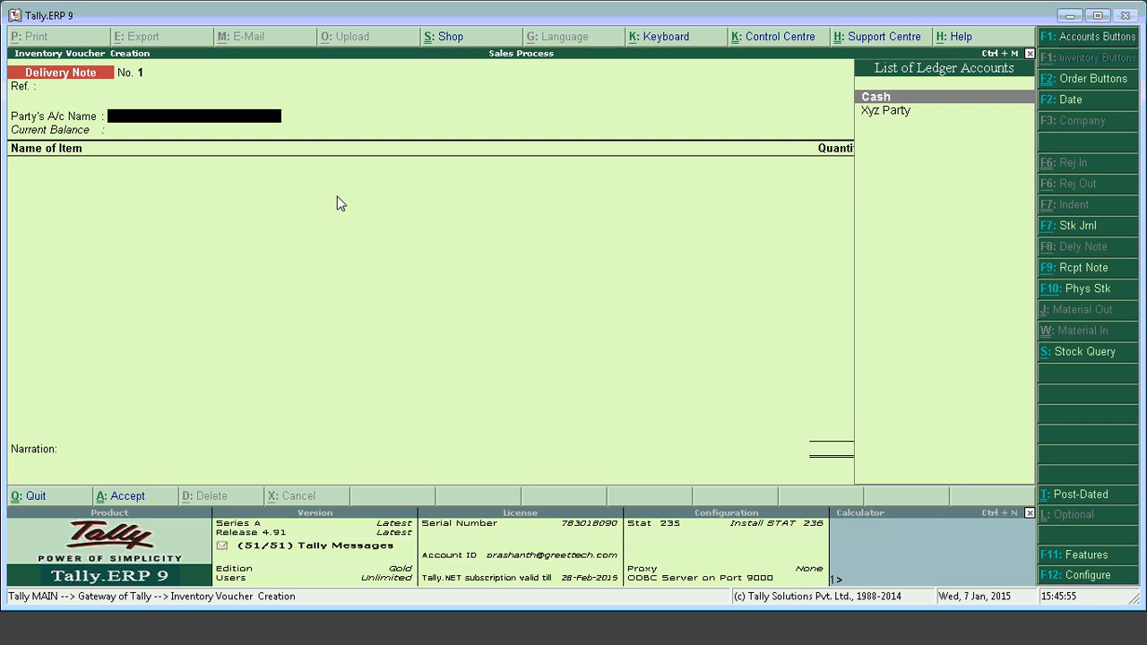
pyautogui.click(406, 640)
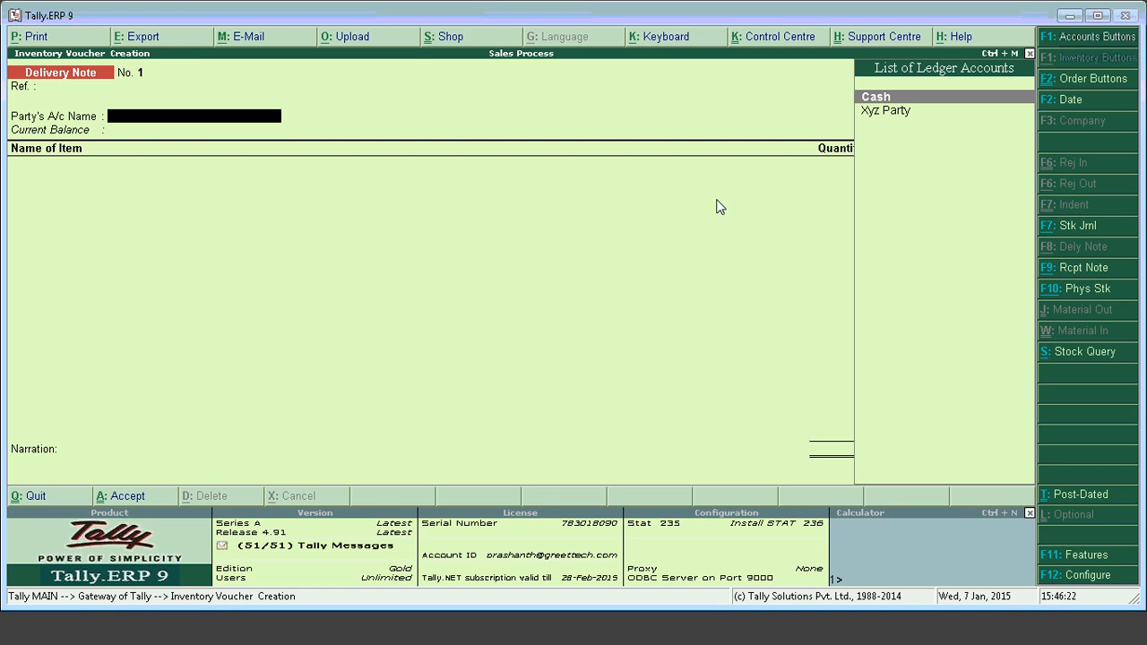
pyautogui.press('Down')
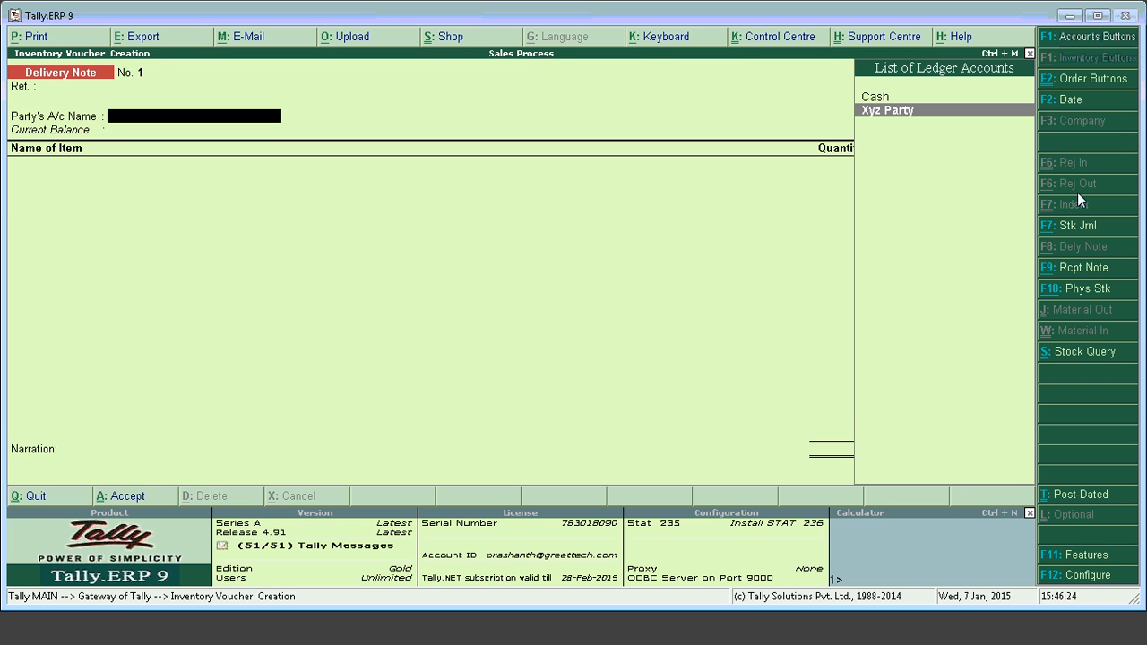
pyautogui.press('Return')
pyautogui.press('Down')
pyautogui.press('Down')
pyautogui.press('Down')
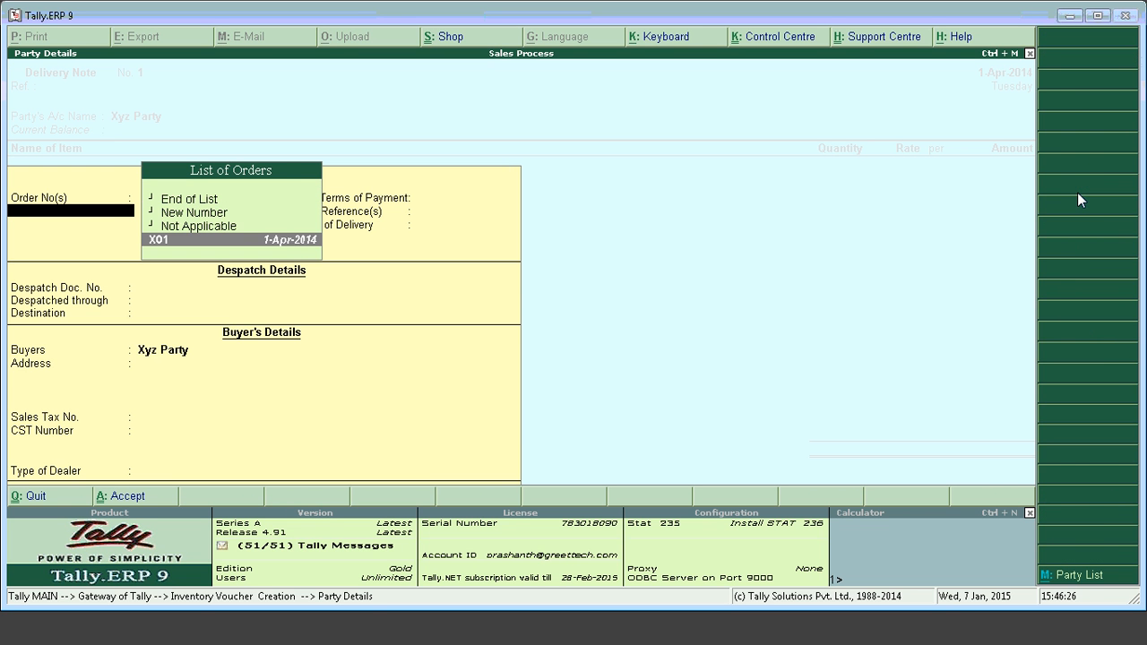
pyautogui.press('Escape')
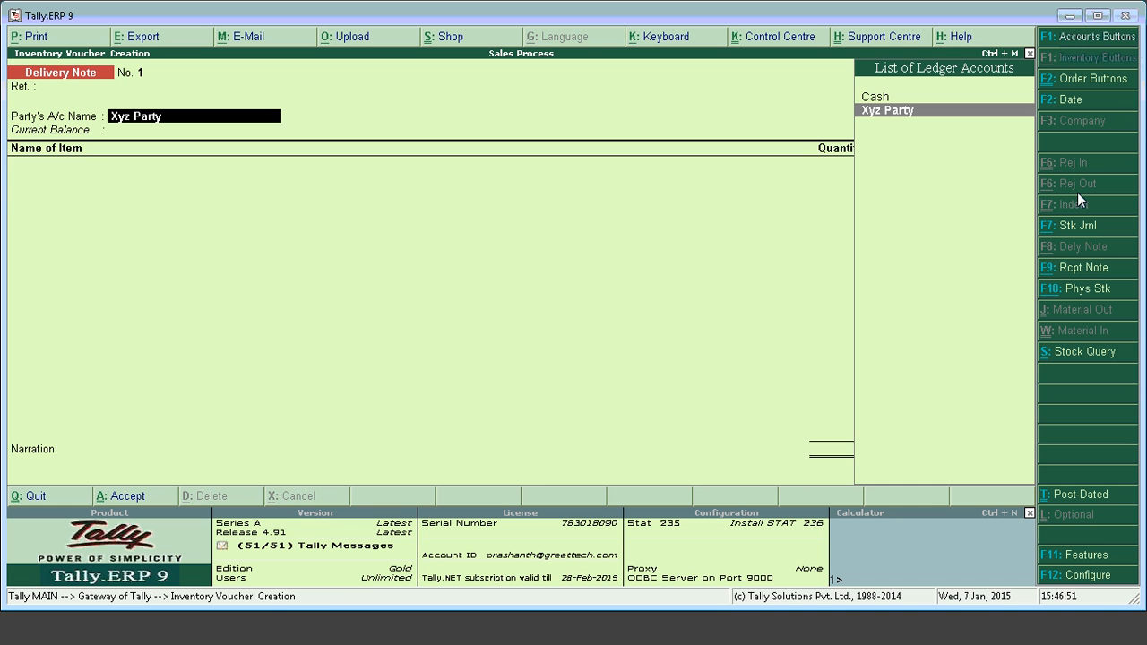
# Step: Link the delivery note to order X01 in the Xyz Party details, leaving the remaining order, despatch and buyer fields as they are
pyautogui.press('Return')
pyautogui.press('Down')
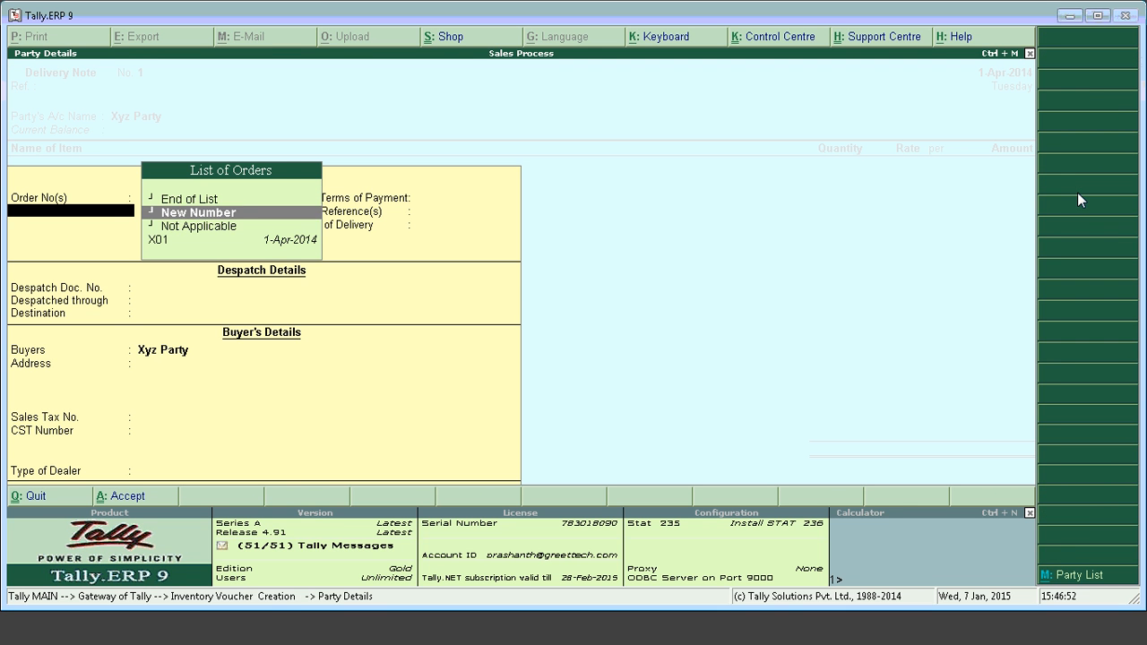
pyautogui.press('Down')
pyautogui.press('Down')
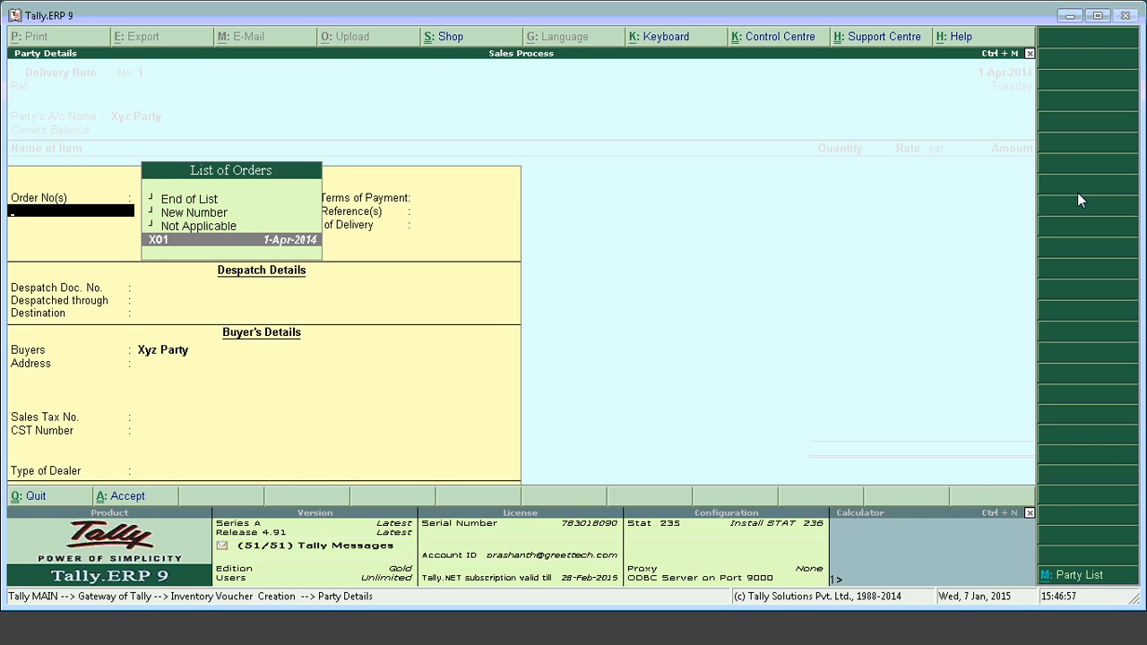
pyautogui.press('Return')
pyautogui.press('Return')
pyautogui.press('Return')
pyautogui.press('Return')
pyautogui.press('Return')
pyautogui.press('Return')
pyautogui.press('Return')
pyautogui.press('Return')
pyautogui.press('Return')
pyautogui.press('Return')
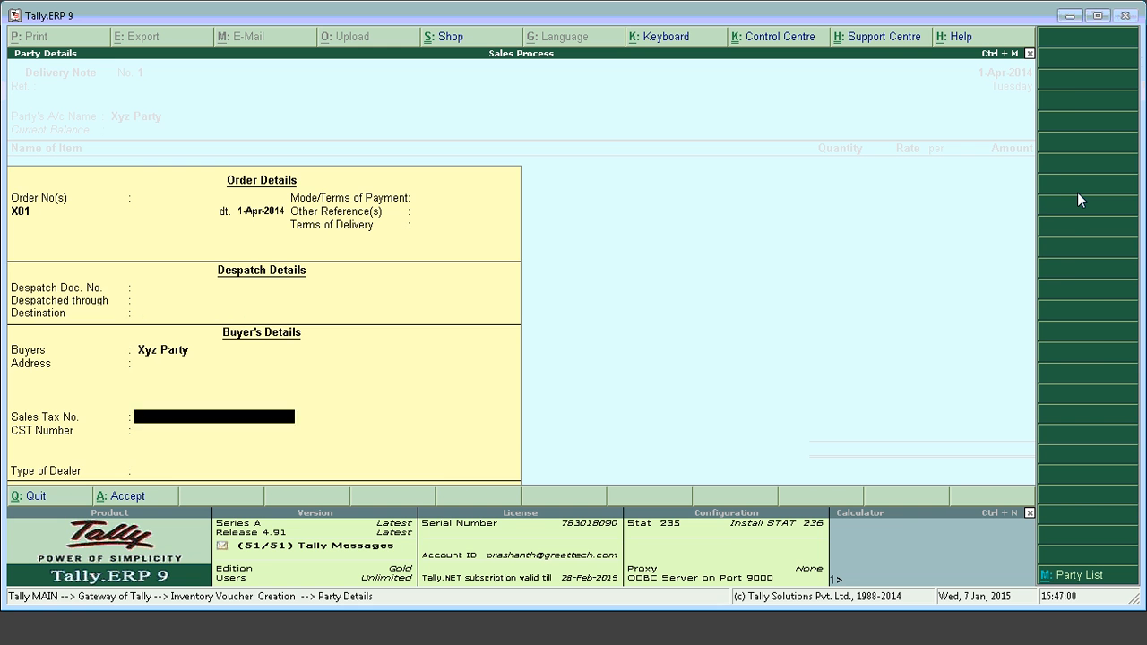
pyautogui.press('Return')
pyautogui.press('Return')
pyautogui.press('Return')
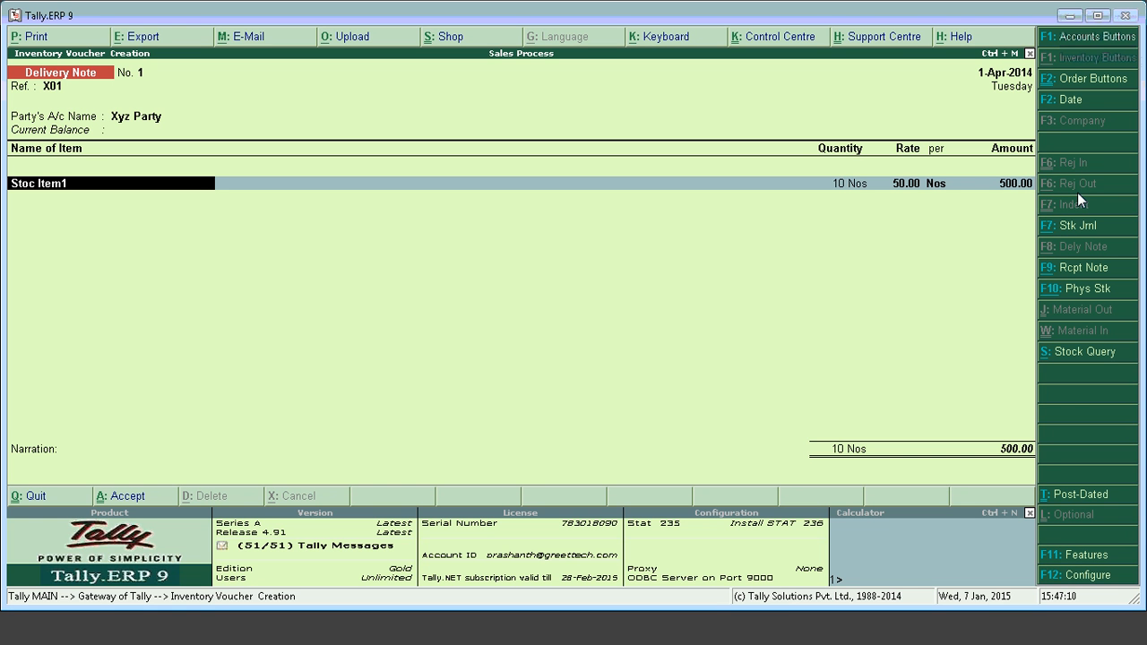
# Step: Open the item allocations of Stoc Item1 in the delivery note at the tracking number
pyautogui.press('Return')
pyautogui.press('Return')
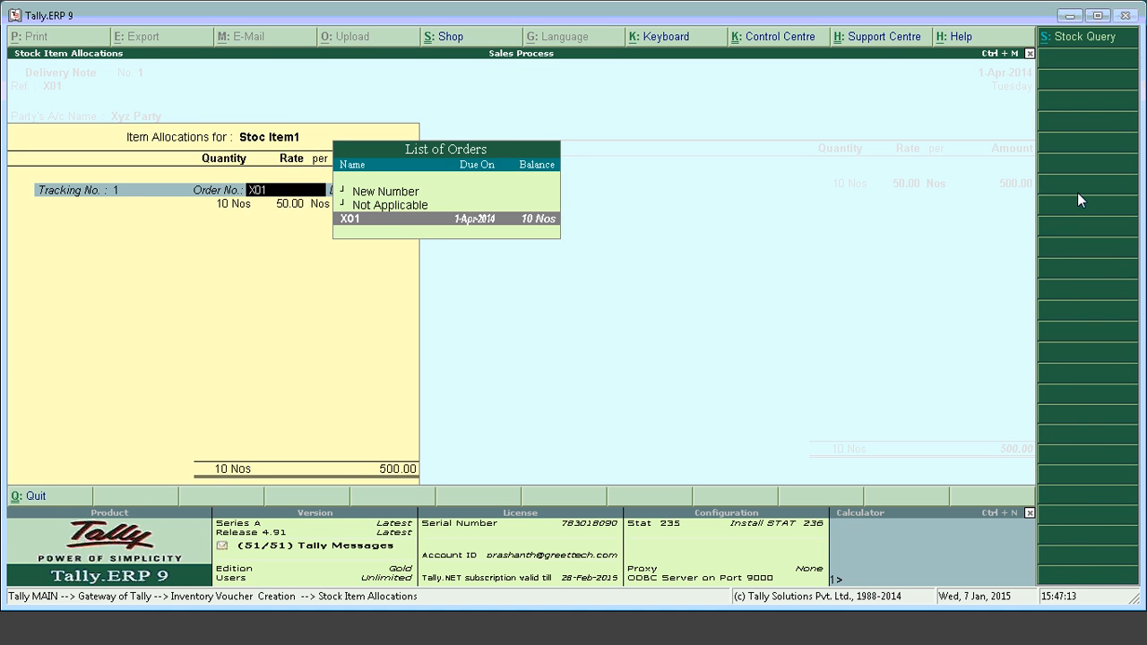
pyautogui.press('BackSpace')
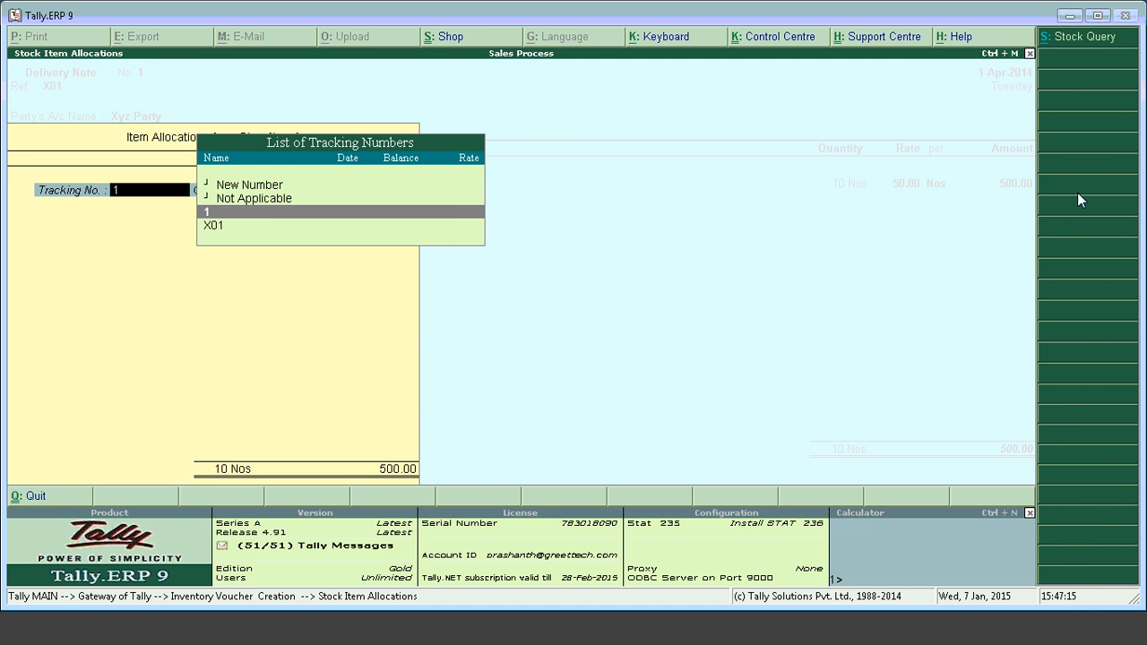
pyautogui.press('Escape')
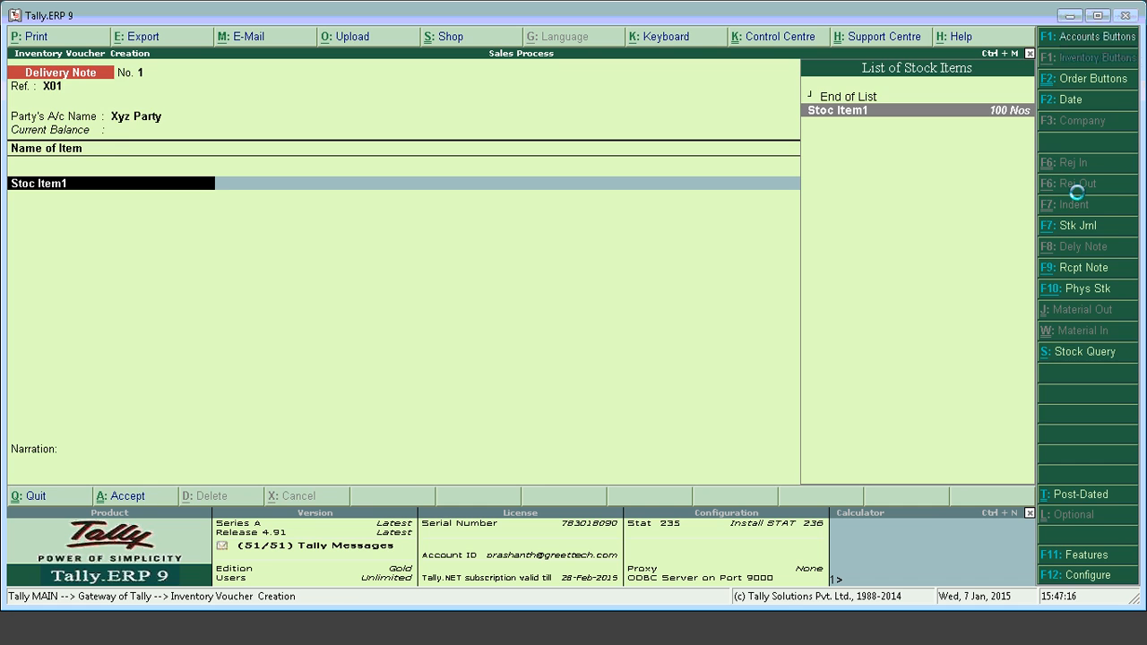
pyautogui.press('Return')
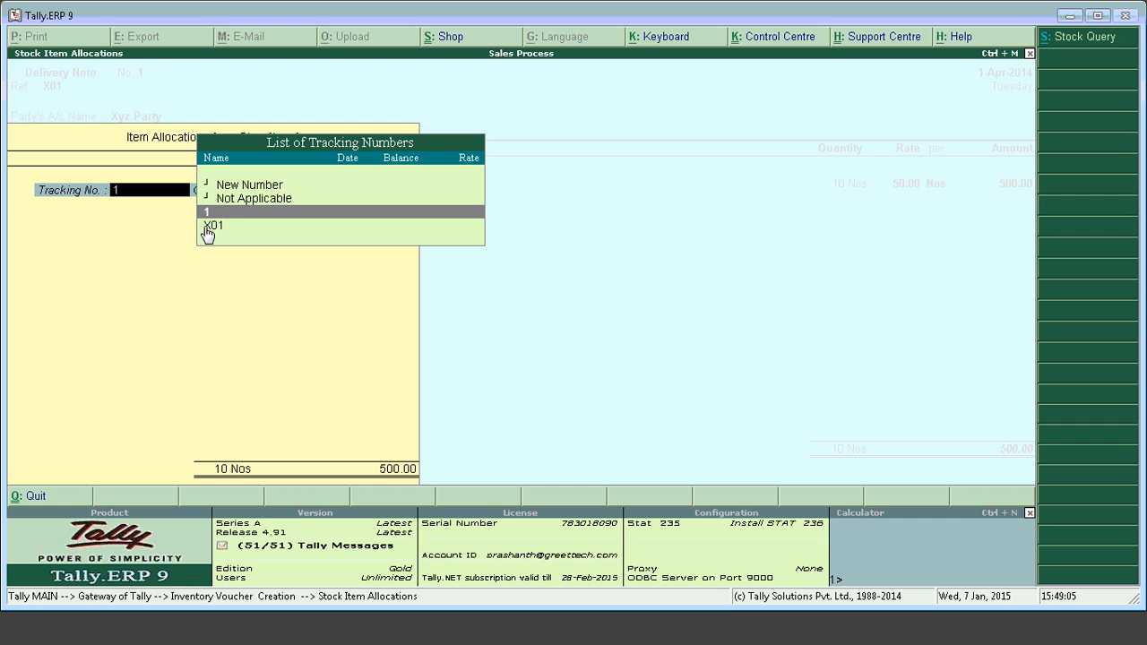
pyautogui.click(246, 187)
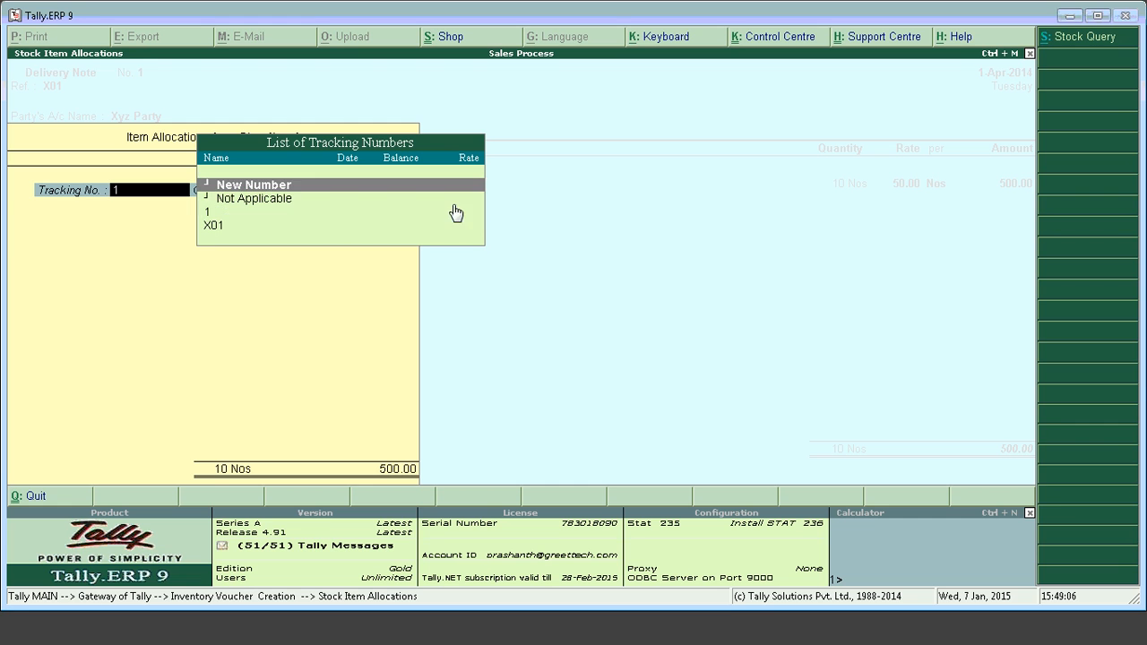
pyautogui.press('Return')
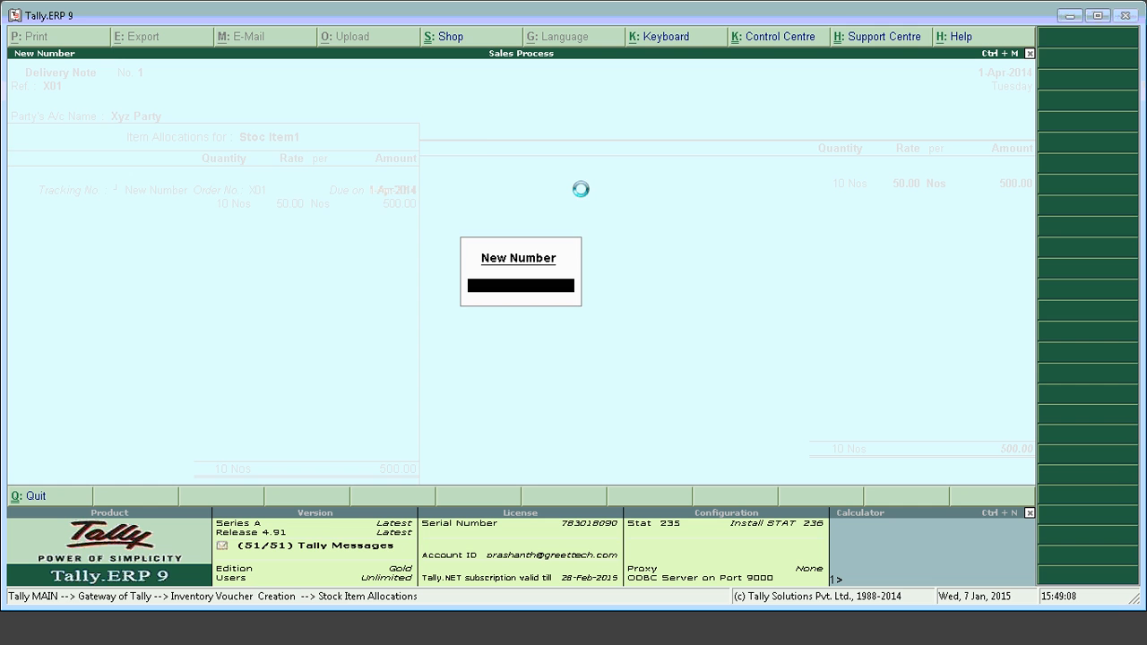
pyautogui.press('Escape')
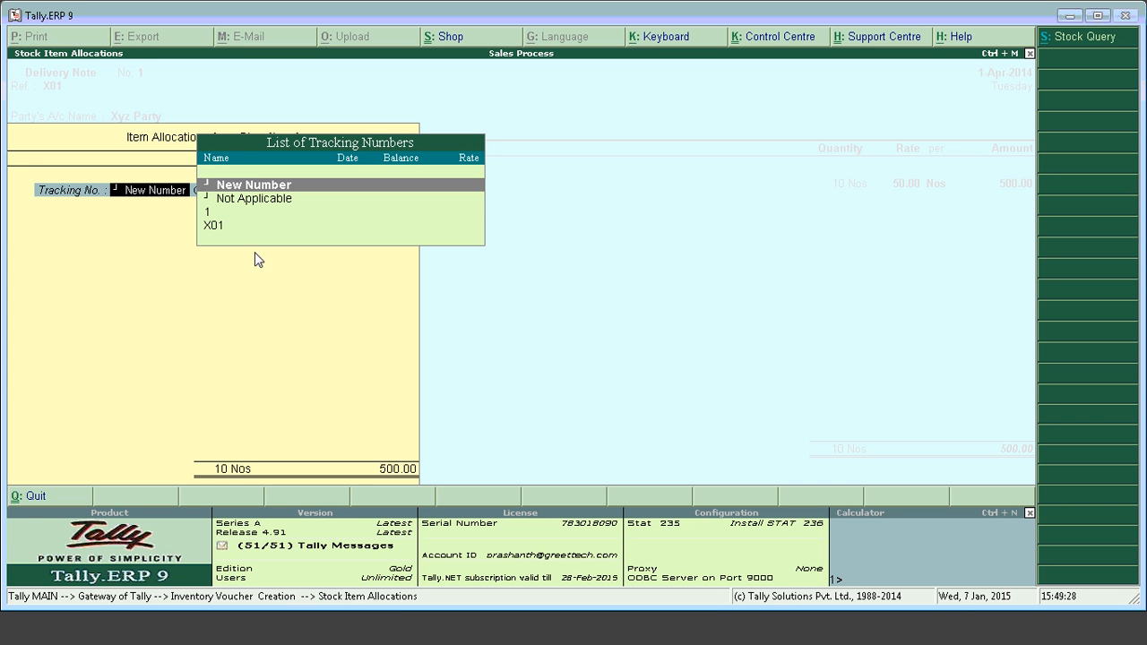
pyautogui.click(254, 199)
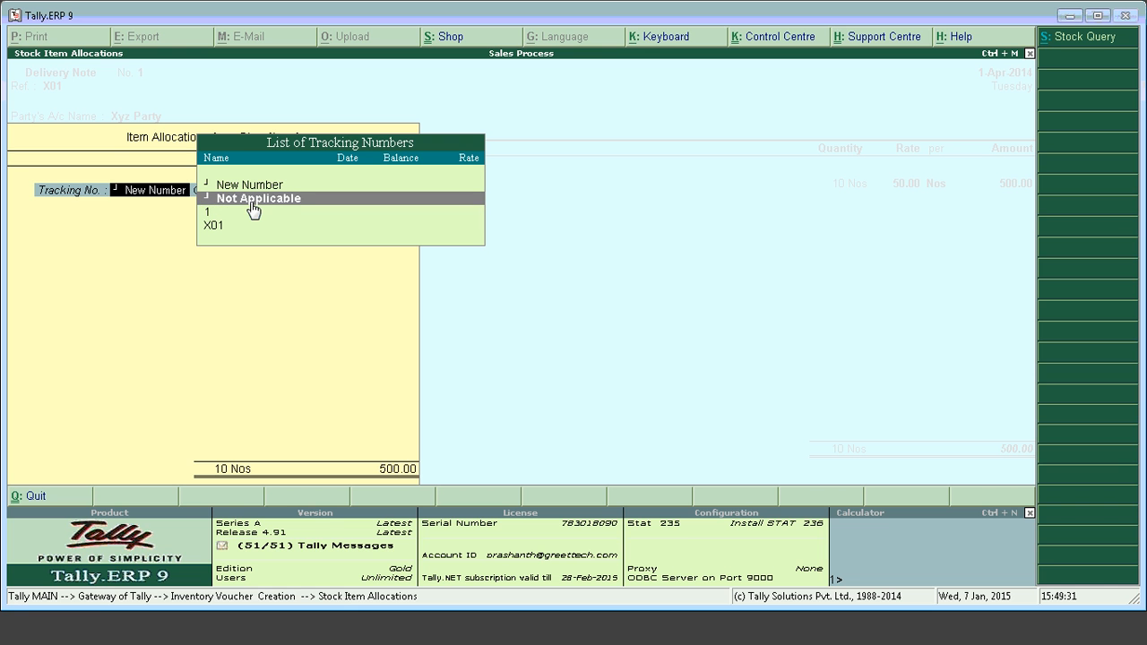
pyautogui.press('Up')
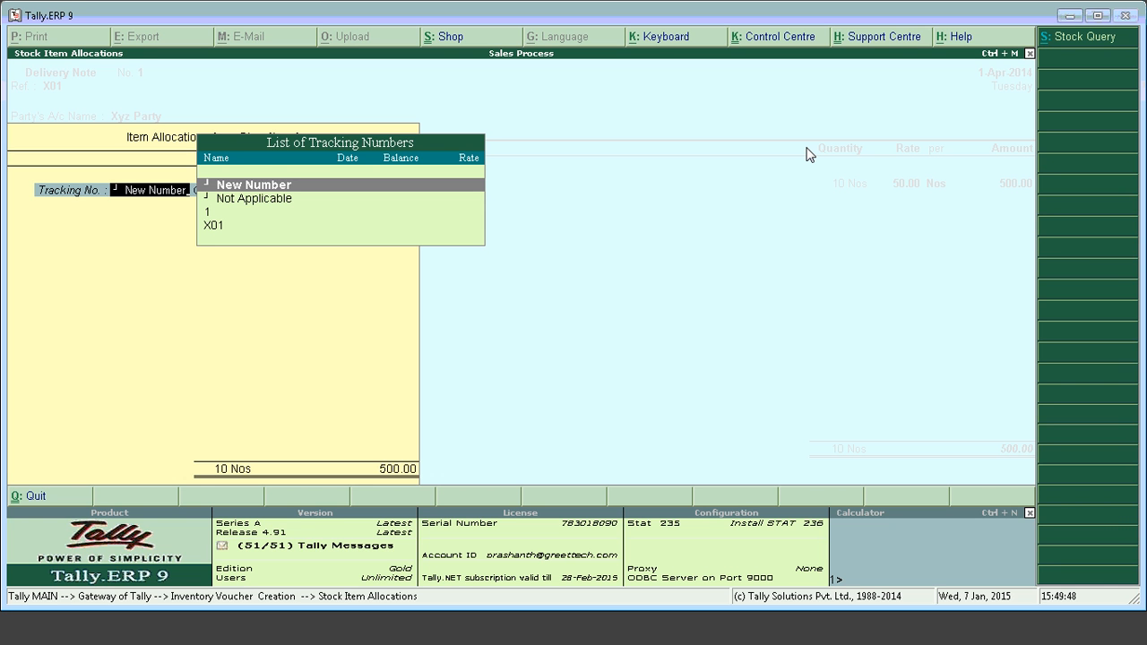
# Step: Set the tracking number of Stoc Item1 to X01, keep order X01 and return to the tracking number
pyautogui.press('Down')
pyautogui.press('Down')
pyautogui.press('Down')
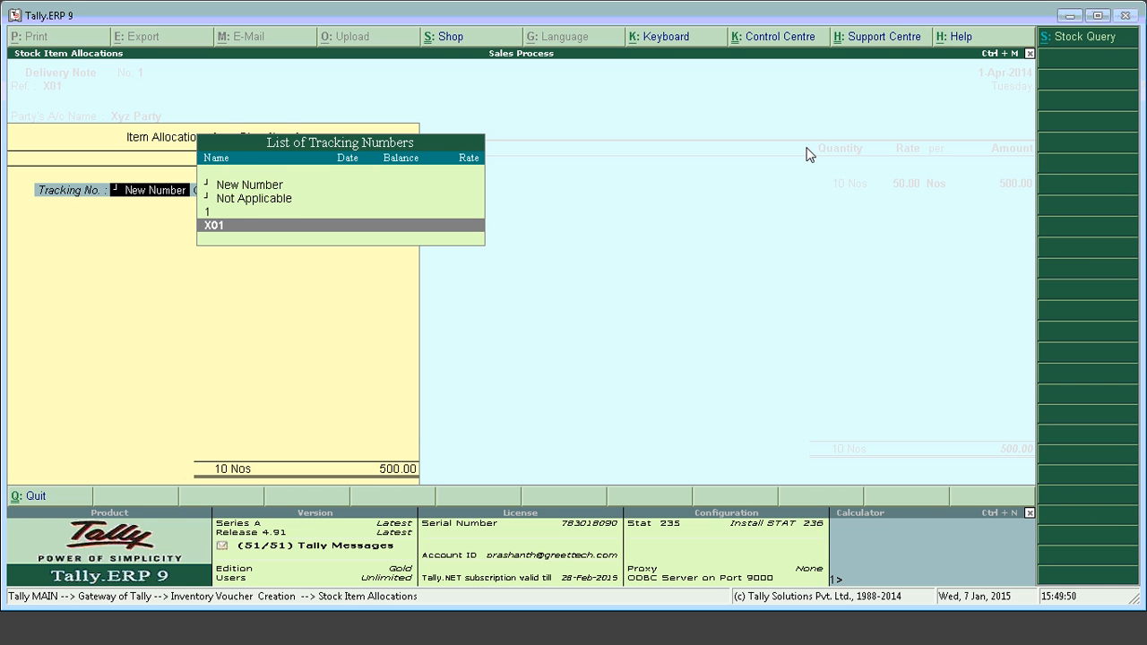
pyautogui.press('Return')
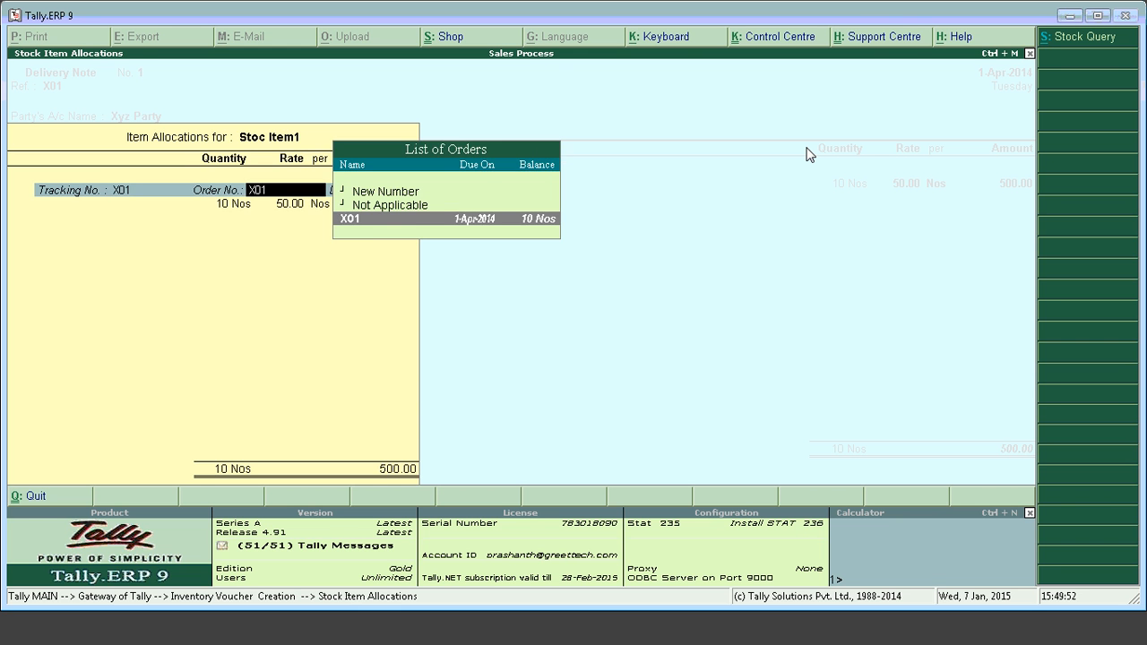
pyautogui.press('Return')
pyautogui.press('BackSpace')
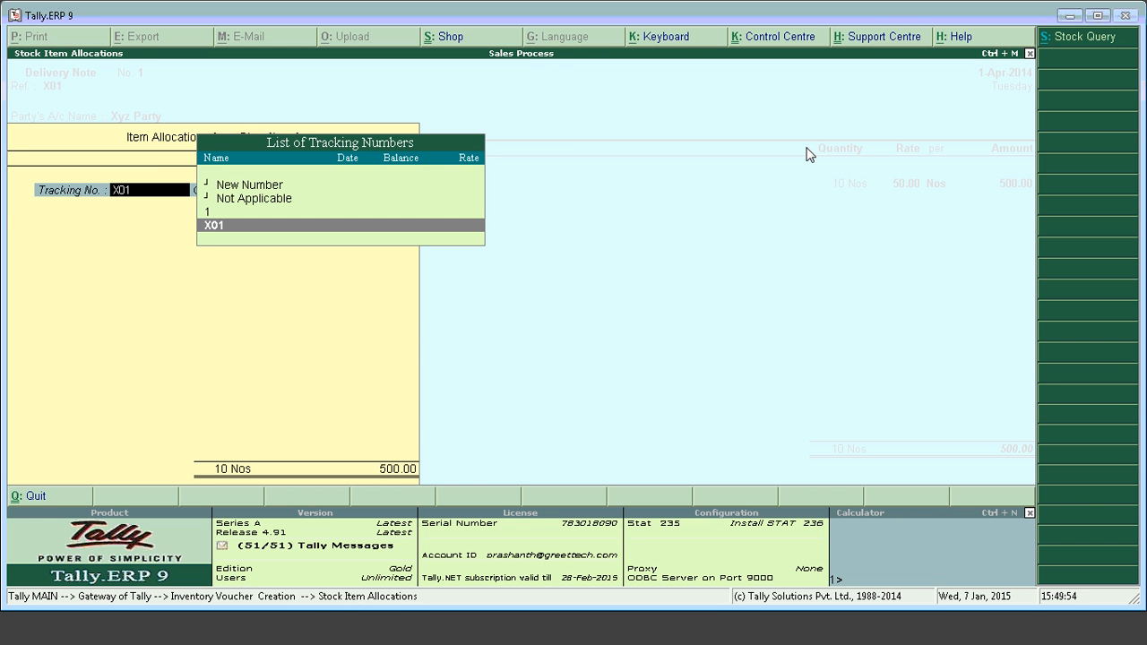
# Step: Assign the new tracking number 001 to Stoc Item1 in the delivery note's item allocations, keeping order X01
pyautogui.press('Up')
pyautogui.press('Up')
pyautogui.press('Up')
pyautogui.press('Return')
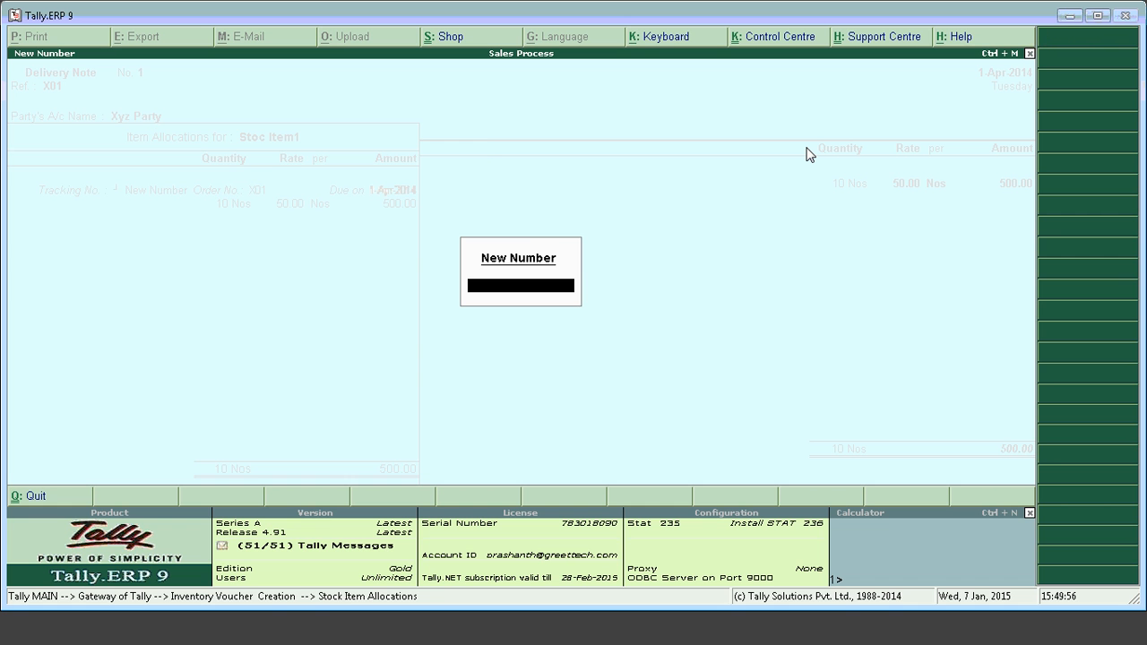
pyautogui.write('001')
pyautogui.press('Return')
pyautogui.press('Return')
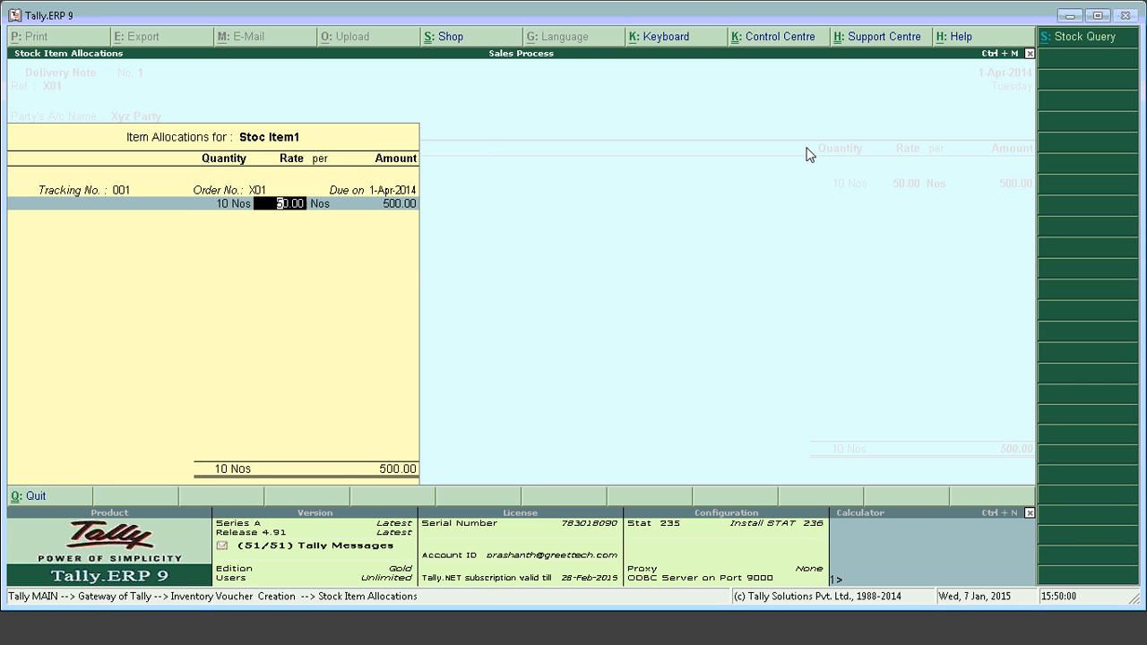
# Step: Recheck tracking number 001, keep Stoc Item1's quantity, rate and unit, and save the delivery note
pyautogui.press('BackSpace')
pyautogui.press('BackSpace')
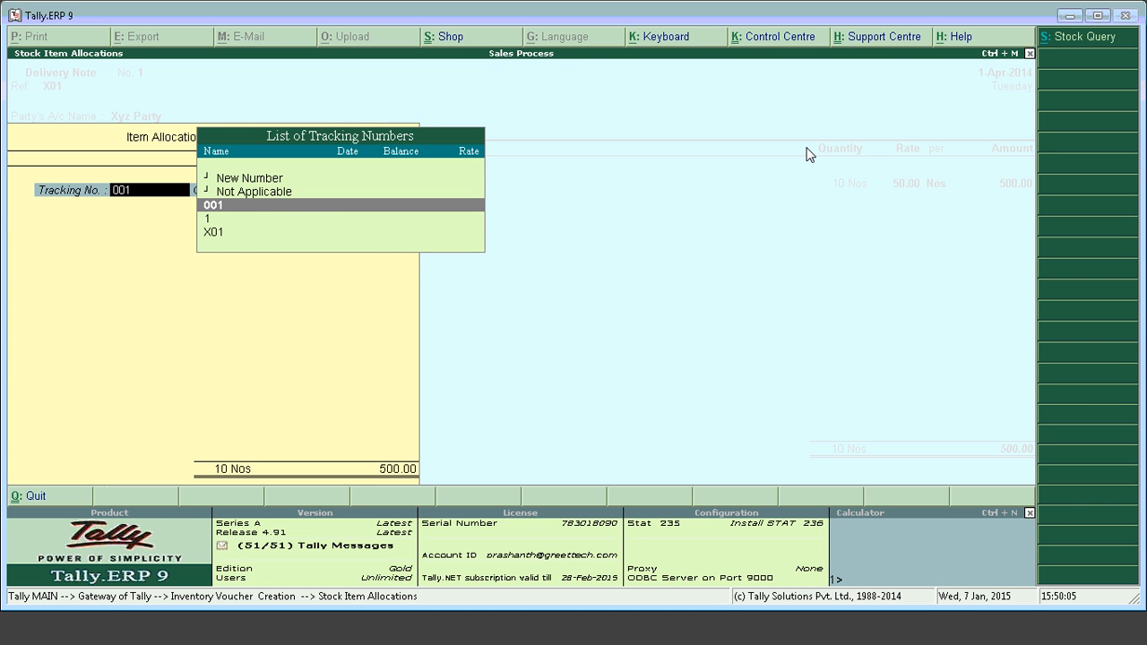
pyautogui.press('Return')
pyautogui.press('Return')
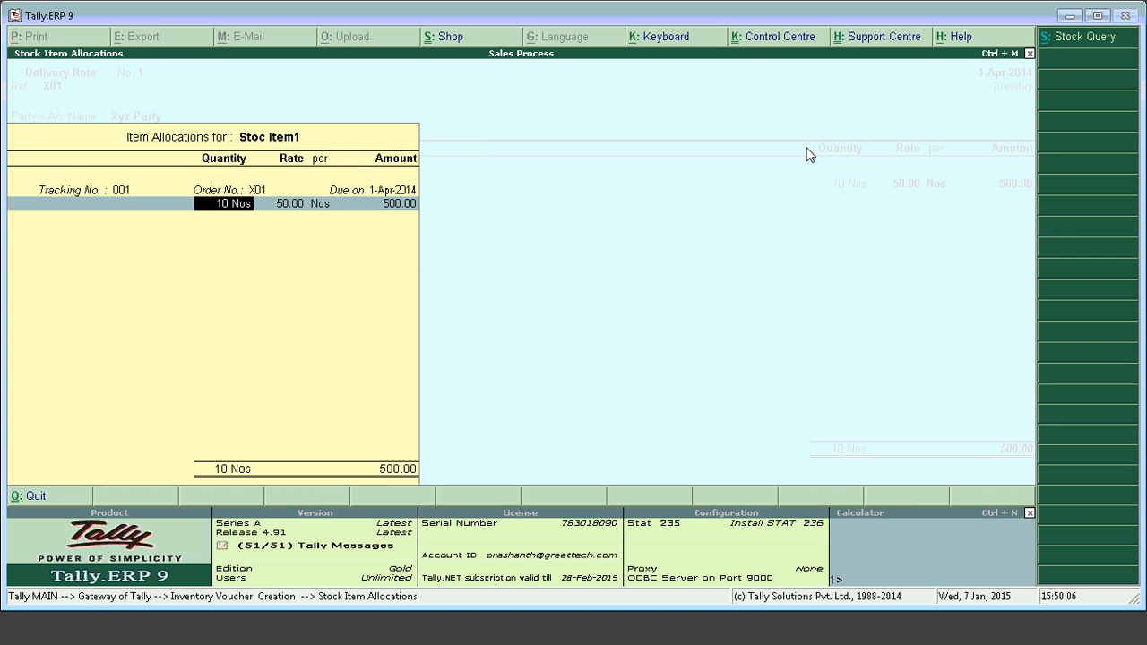
pyautogui.press('Return')
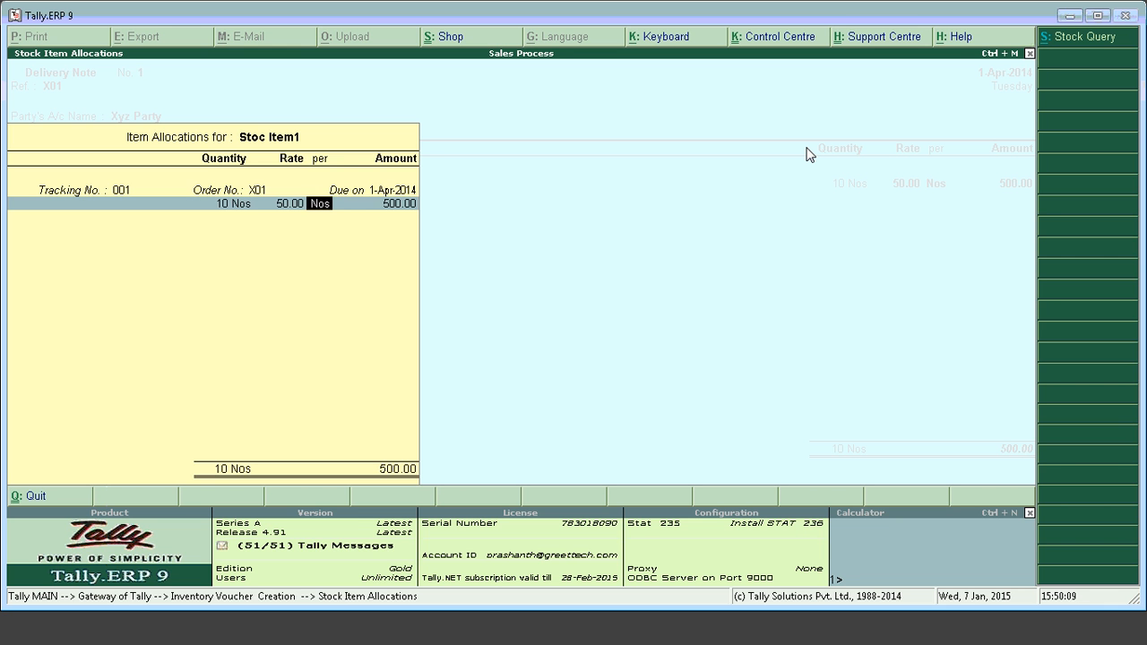
pyautogui.press('Return')
pyautogui.press('Return')
pyautogui.press('Return')
pyautogui.press('Return')
pyautogui.press('Return')
pyautogui.hotkey('ctrl', 'a')
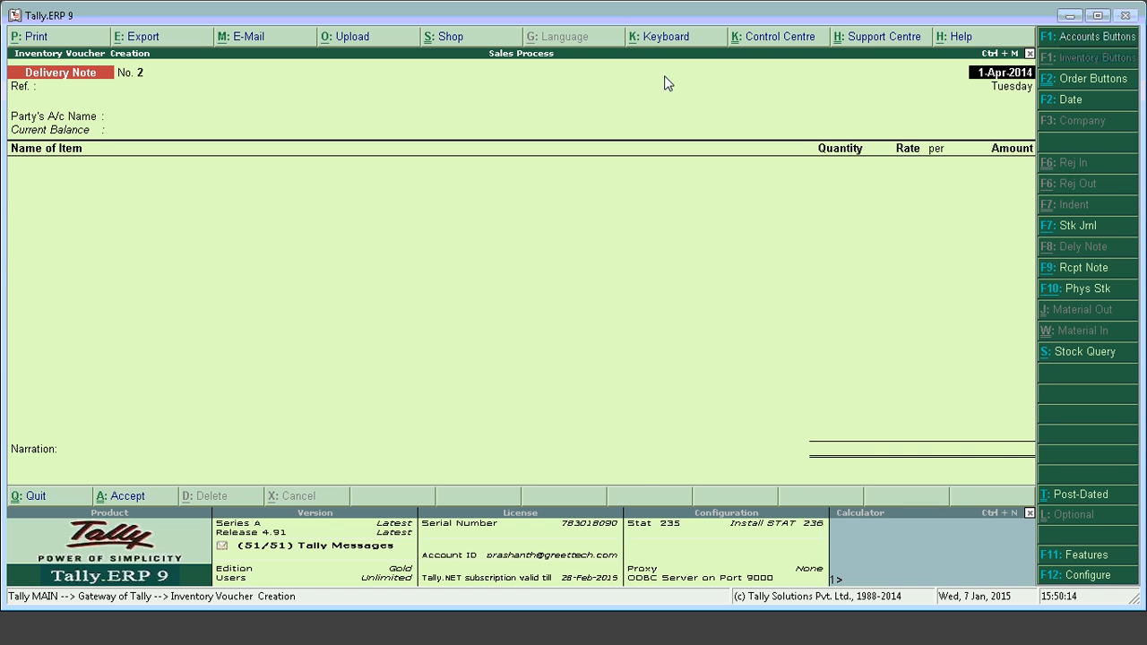
# Step: Leave voucher entry and examine Stoc Item1's monthly summary and April vouchers in the Stock Summary, returning to the Gateway of Tally
pyautogui.press('Escape')
pyautogui.press('Return')
pyautogui.press('s')
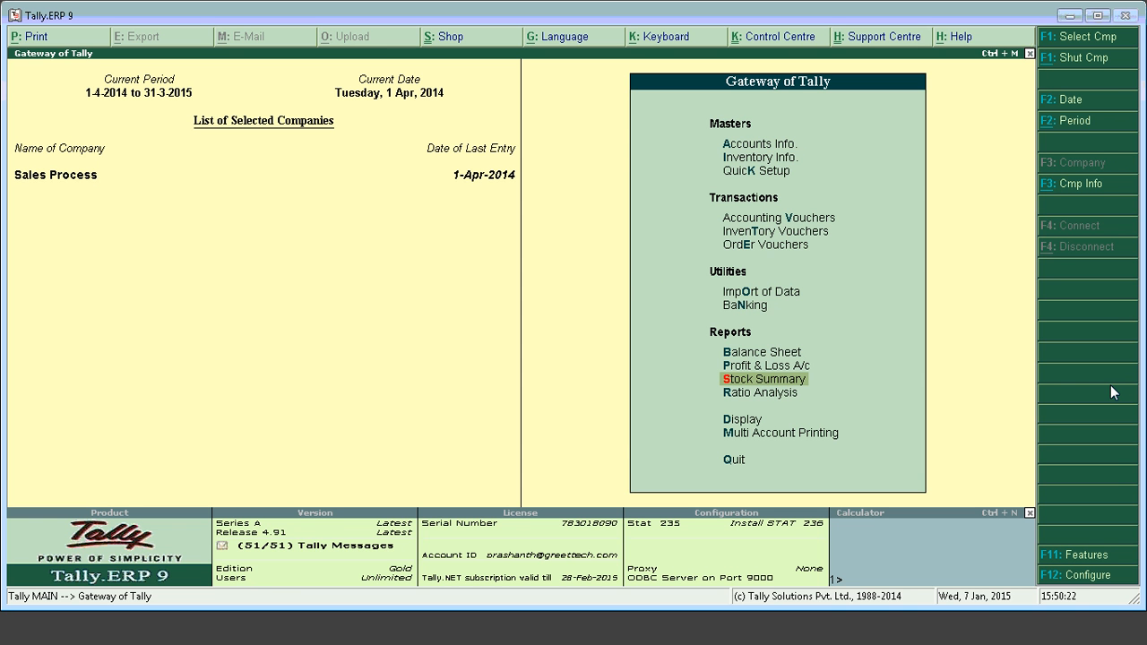
pyautogui.press('Return')
pyautogui.press('Return')
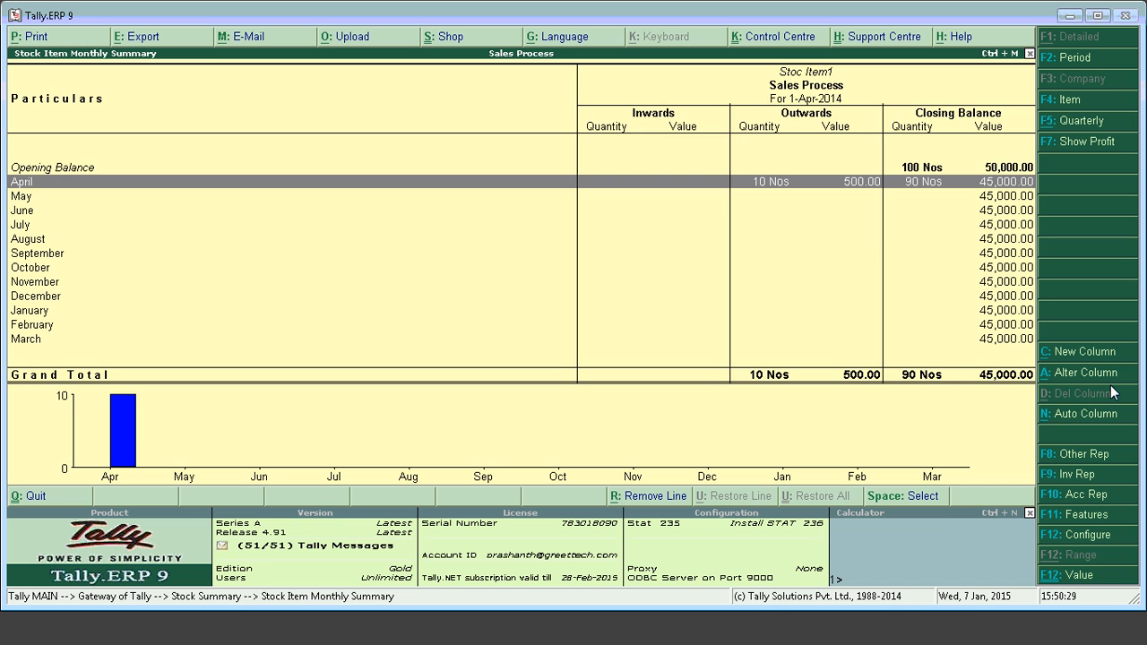
pyautogui.press('Return')
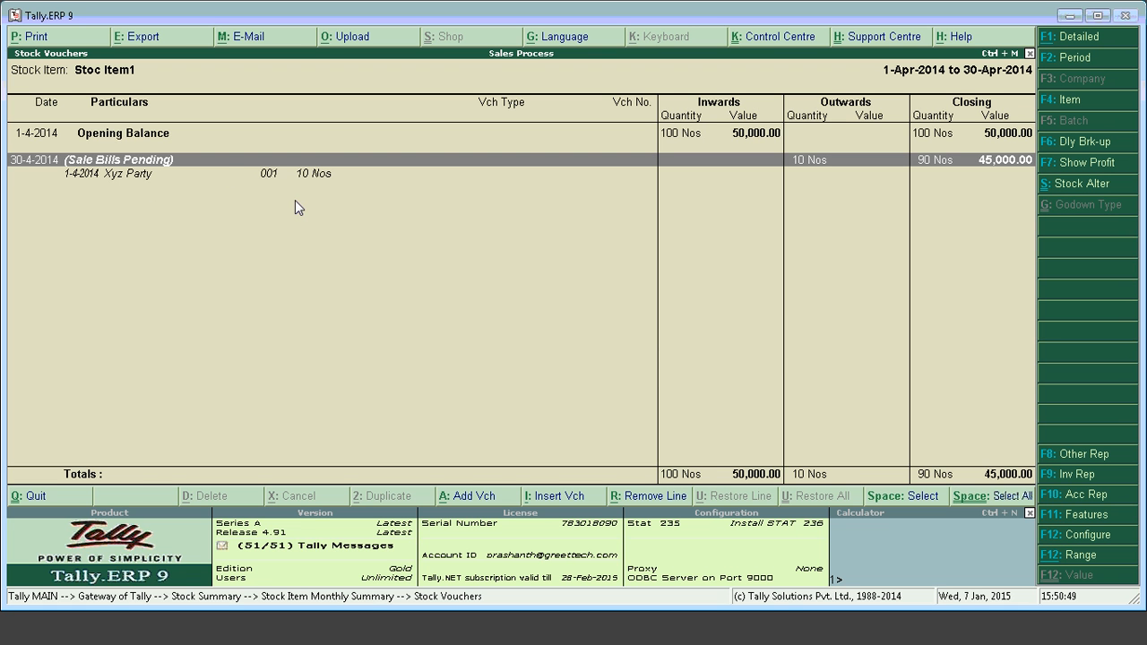
pyautogui.press('Escape')
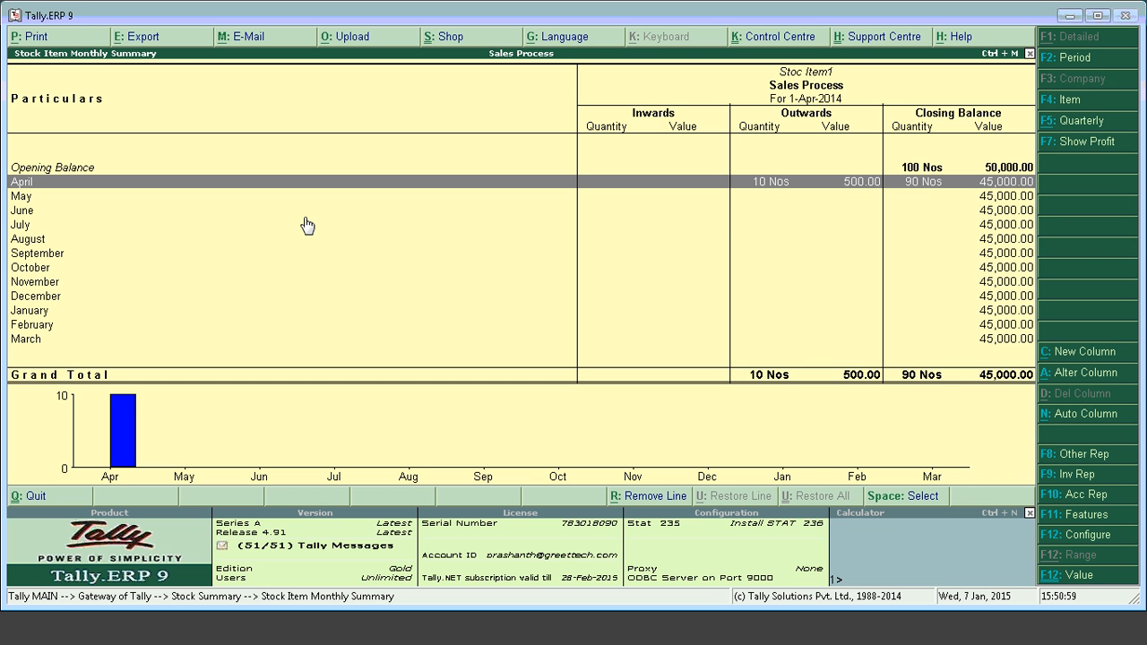
pyautogui.press('Escape')
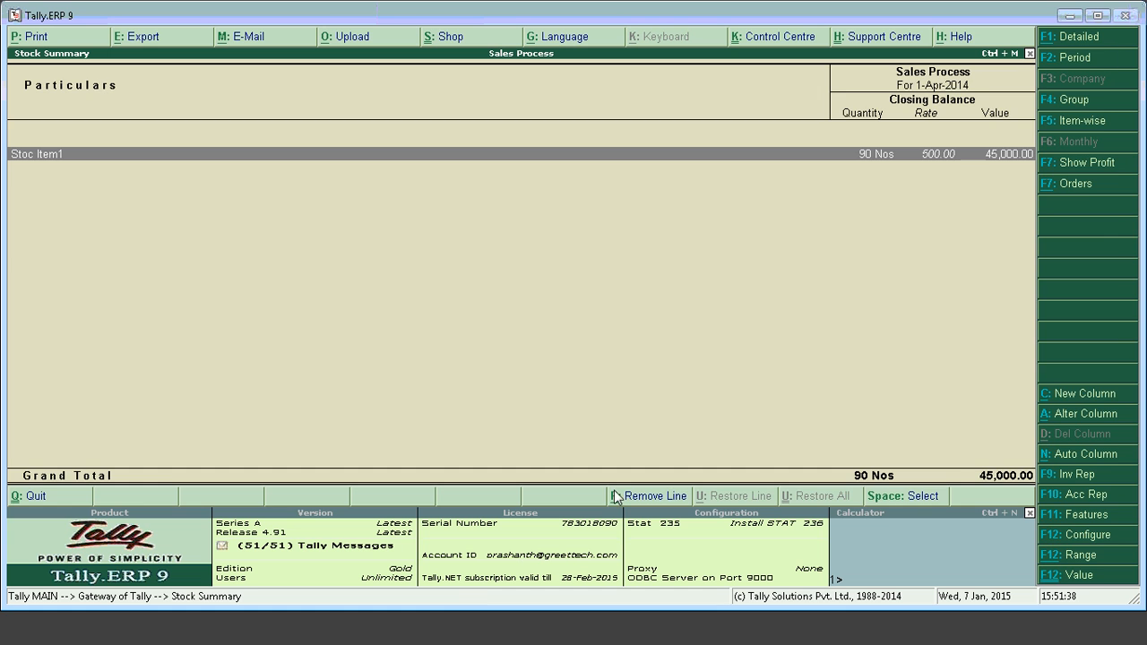
pyautogui.press('Escape')
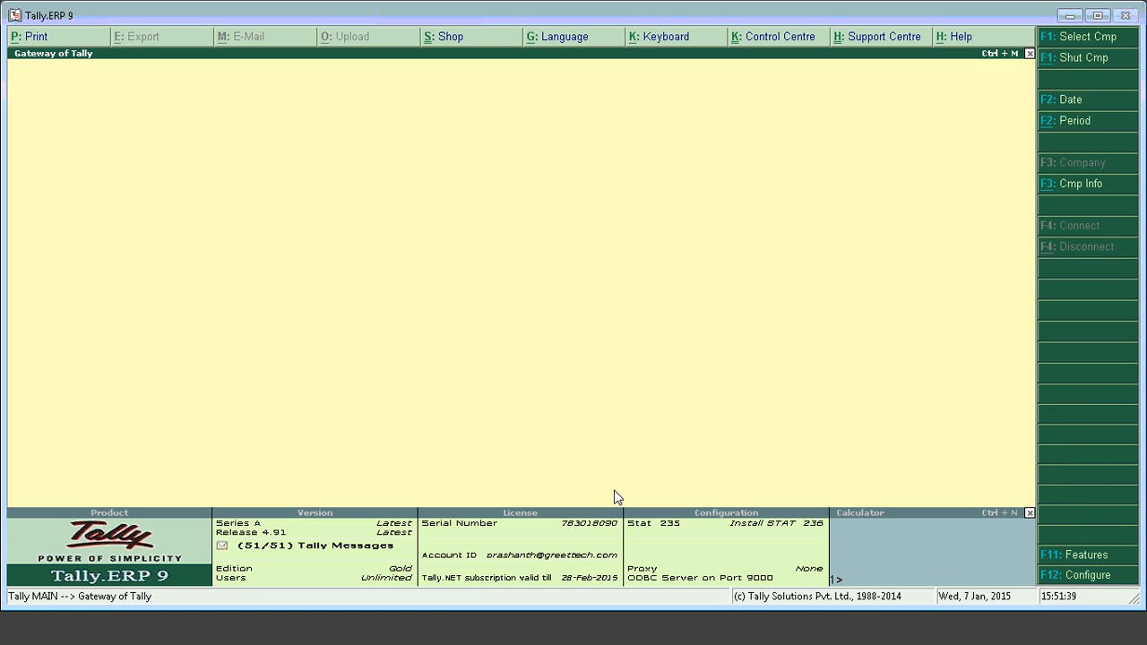
pyautogui.press('Down')
pyautogui.press('Down')
pyautogui.press('Down')
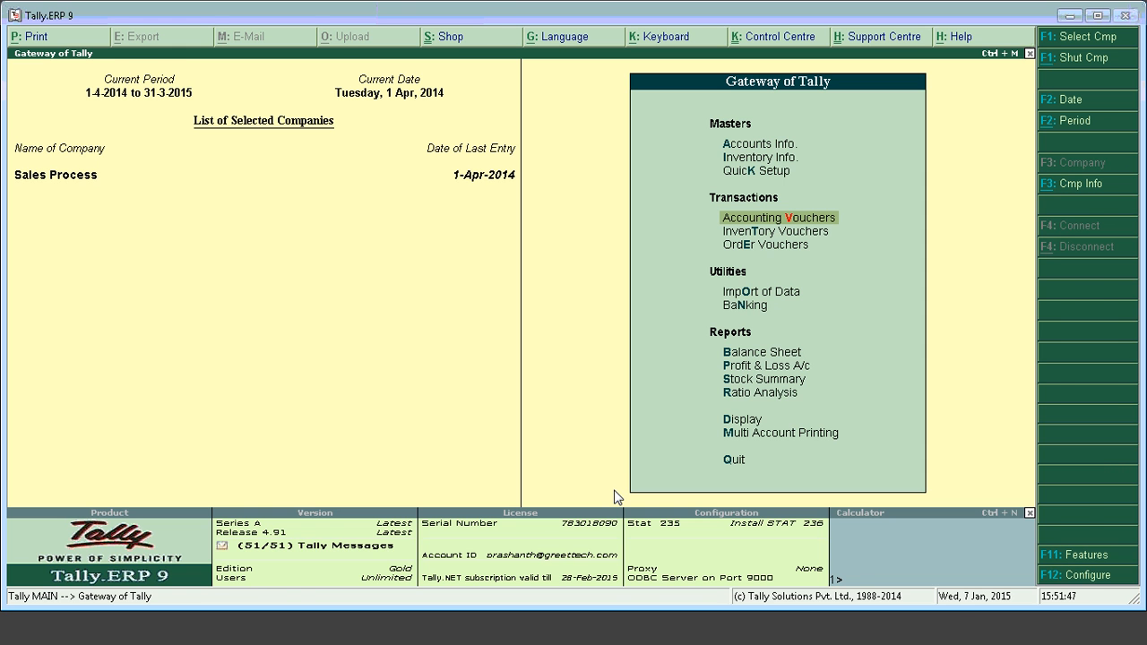
pyautogui.press('Return')
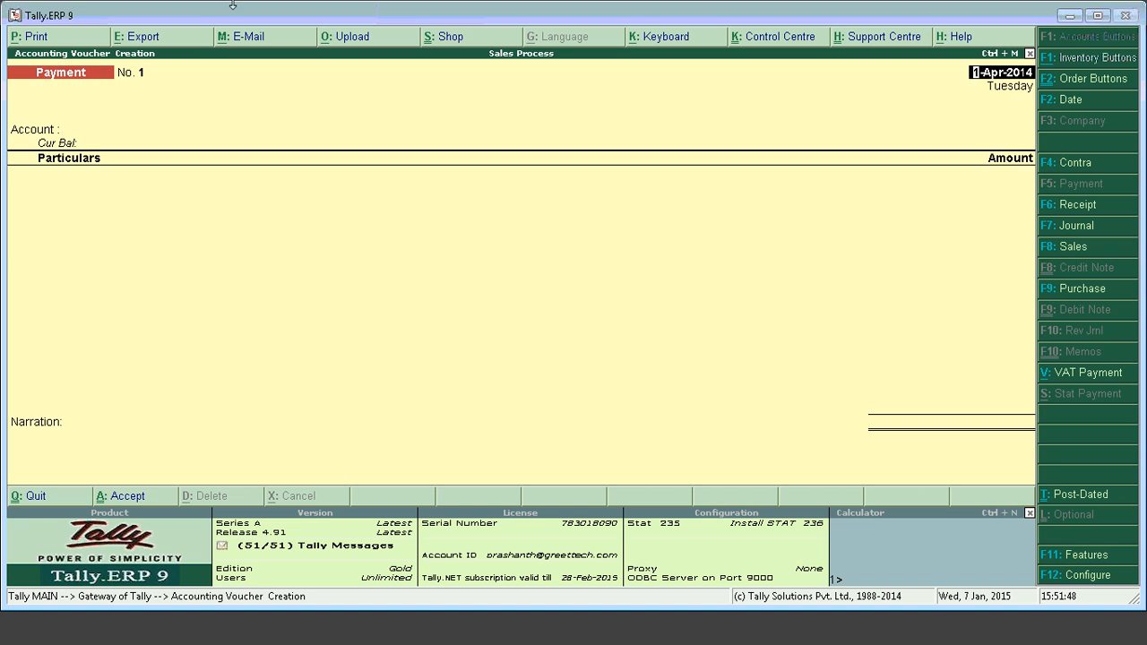
pyautogui.click(1069, 253)
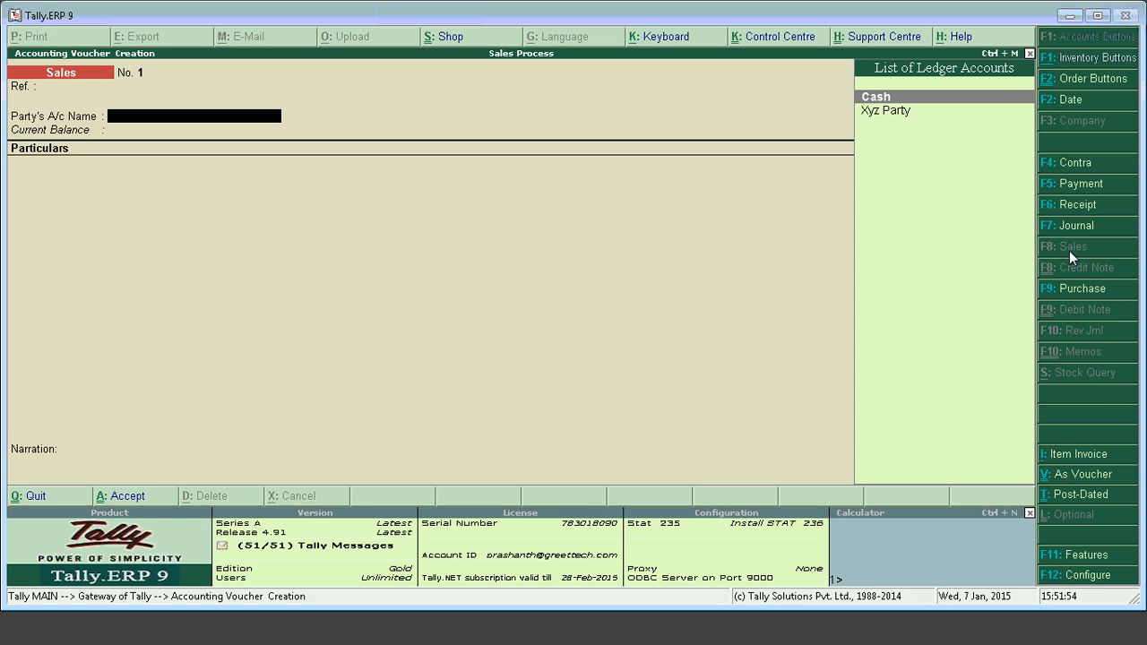
pyautogui.press('Down')
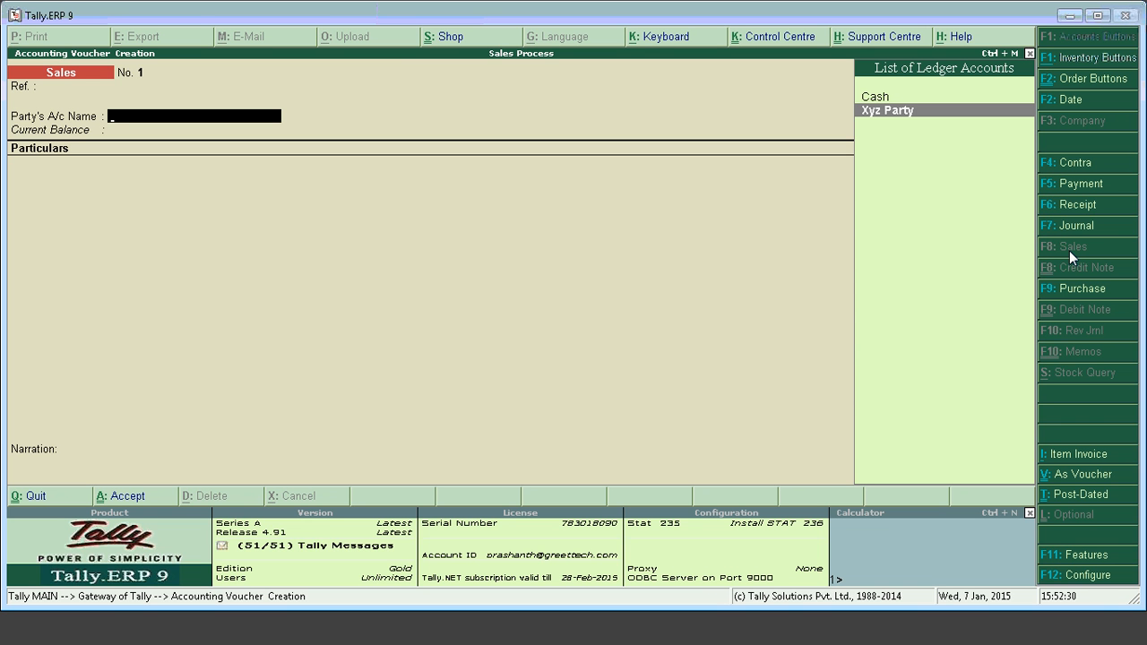
pyautogui.press('Escape')
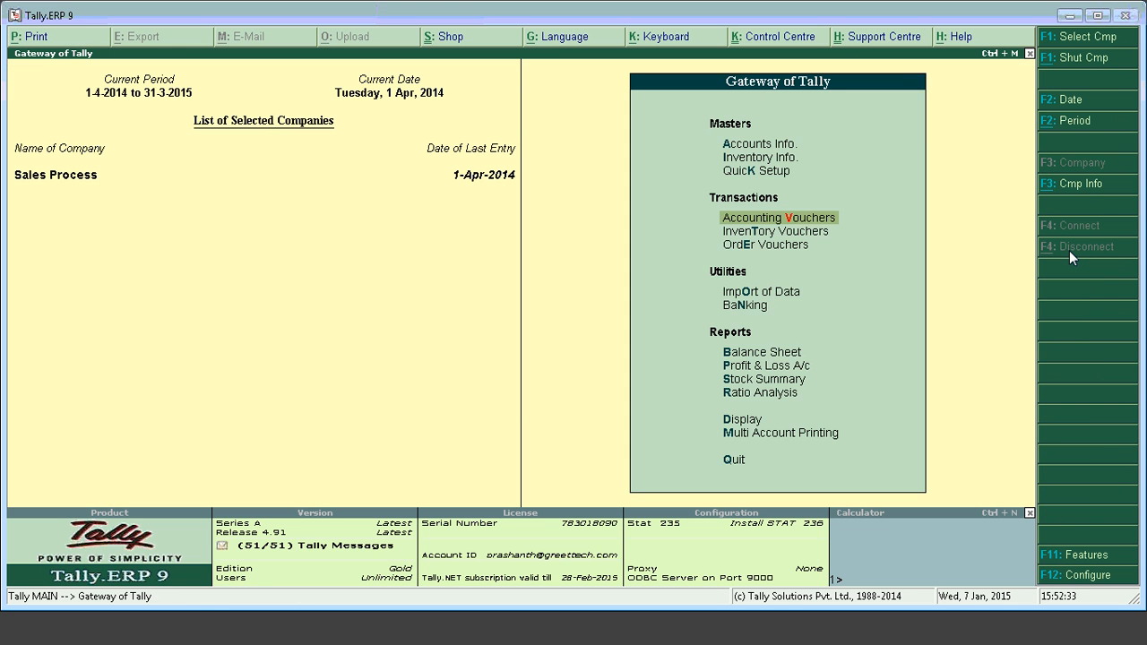
# Step: View Sales Order Outstandings for all orders from the Statements of Inventory
pyautogui.press('d')
pyautogui.press('Down')
pyautogui.press('Down')
pyautogui.press('Down')
pyautogui.press('Down')
pyautogui.press('Down')
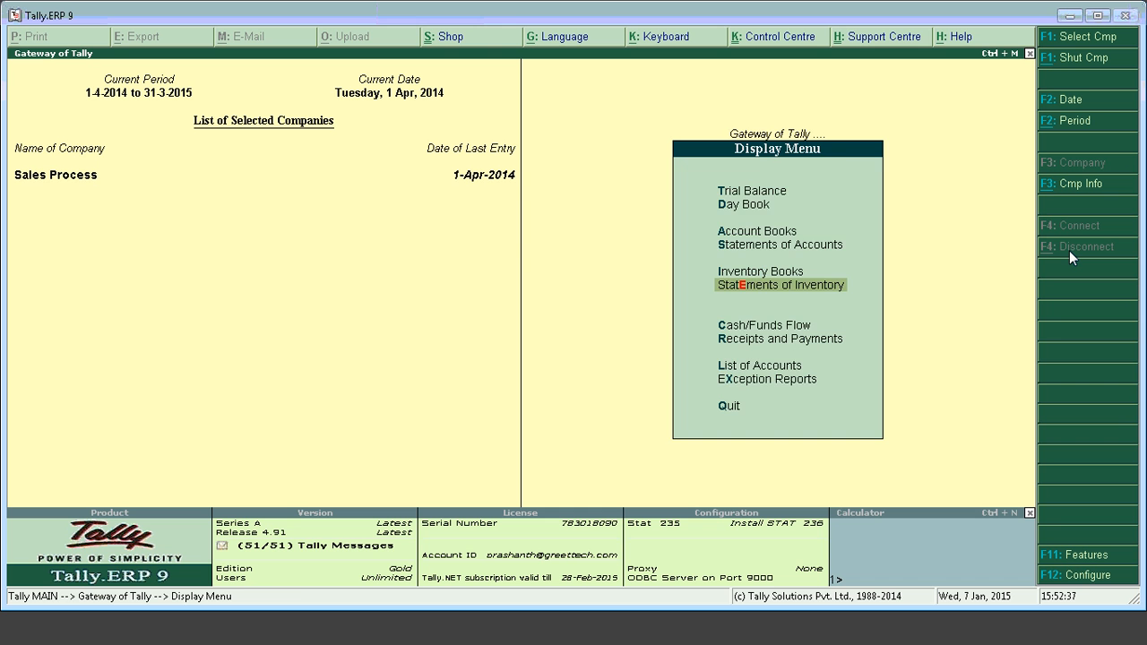
pyautogui.press('Return')
pyautogui.press('Down')
pyautogui.press('Down')
pyautogui.press('Down')
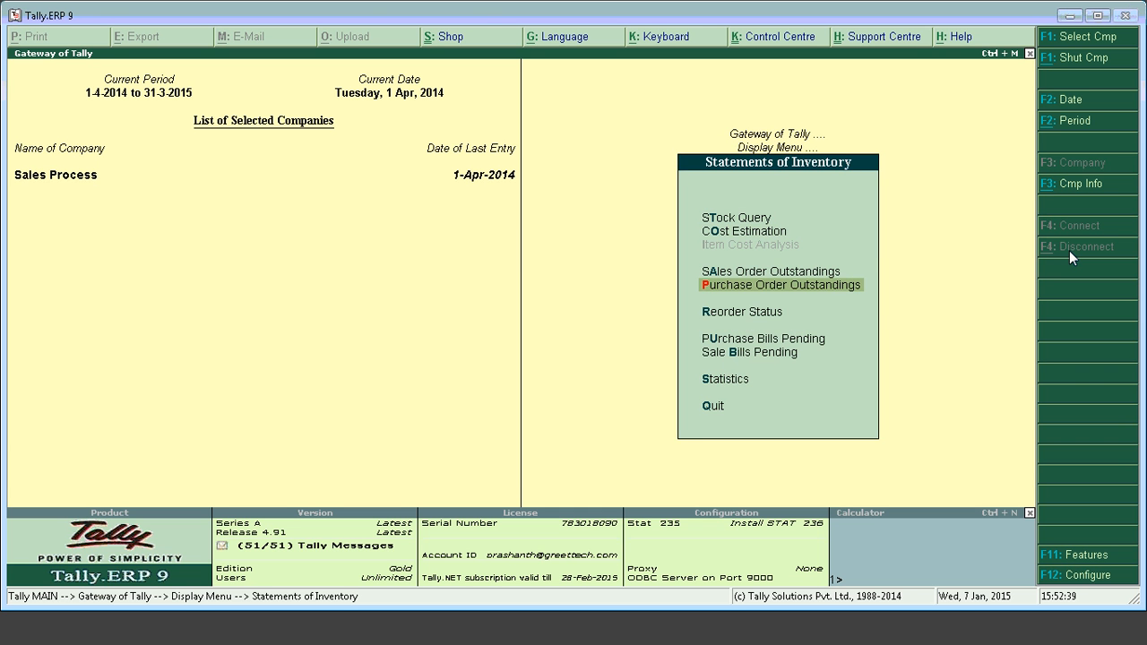
pyautogui.press('Up')
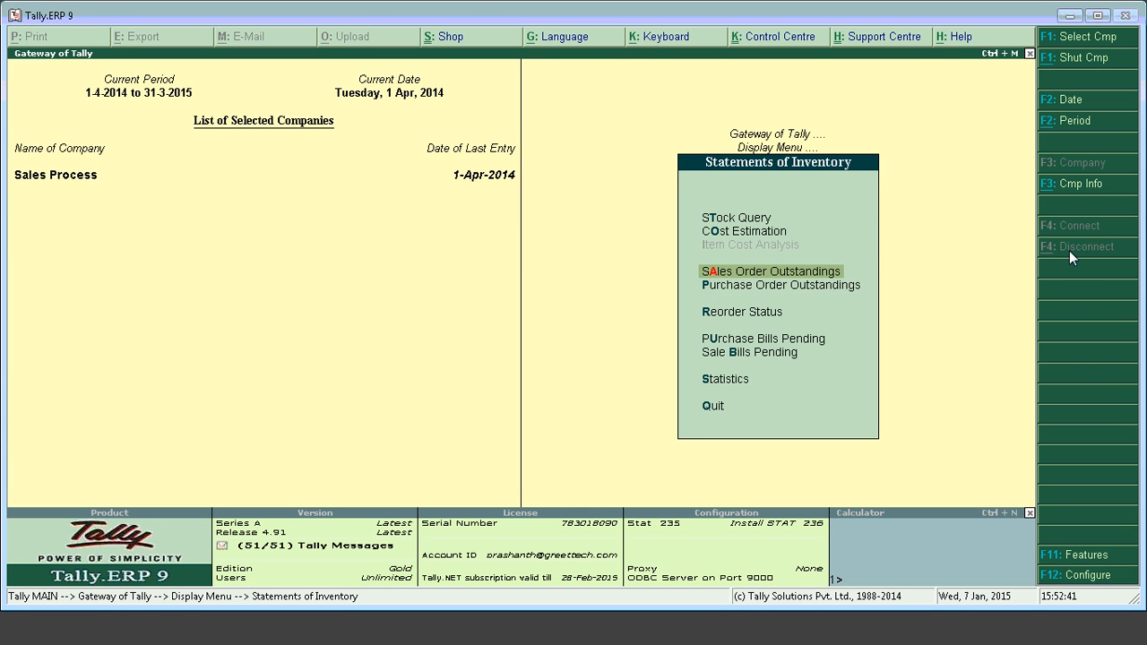
pyautogui.press('Return')
pyautogui.press('Down')
pyautogui.press('Down')
pyautogui.press('Down')
pyautogui.press('Down')
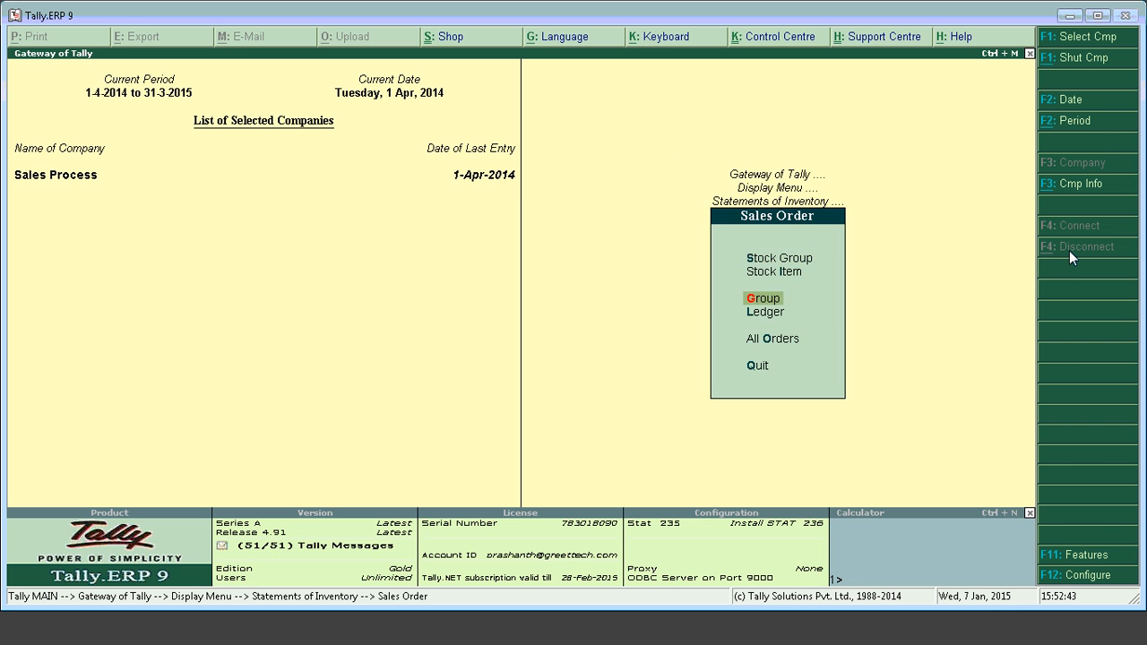
pyautogui.press('Return')
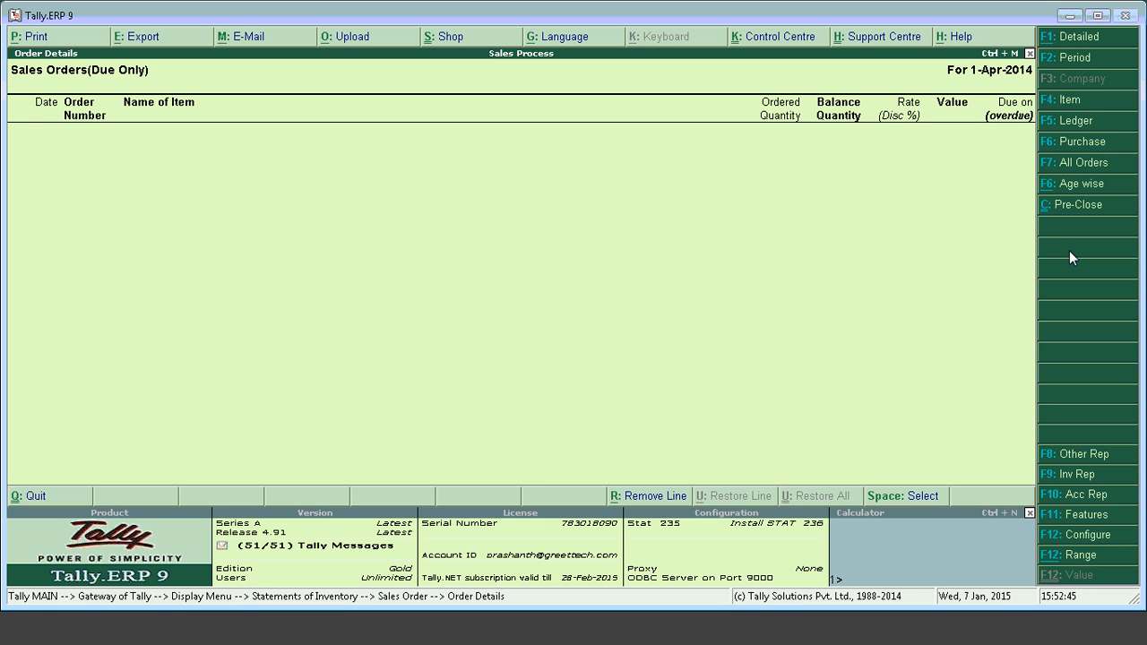
pyautogui.press('F12')
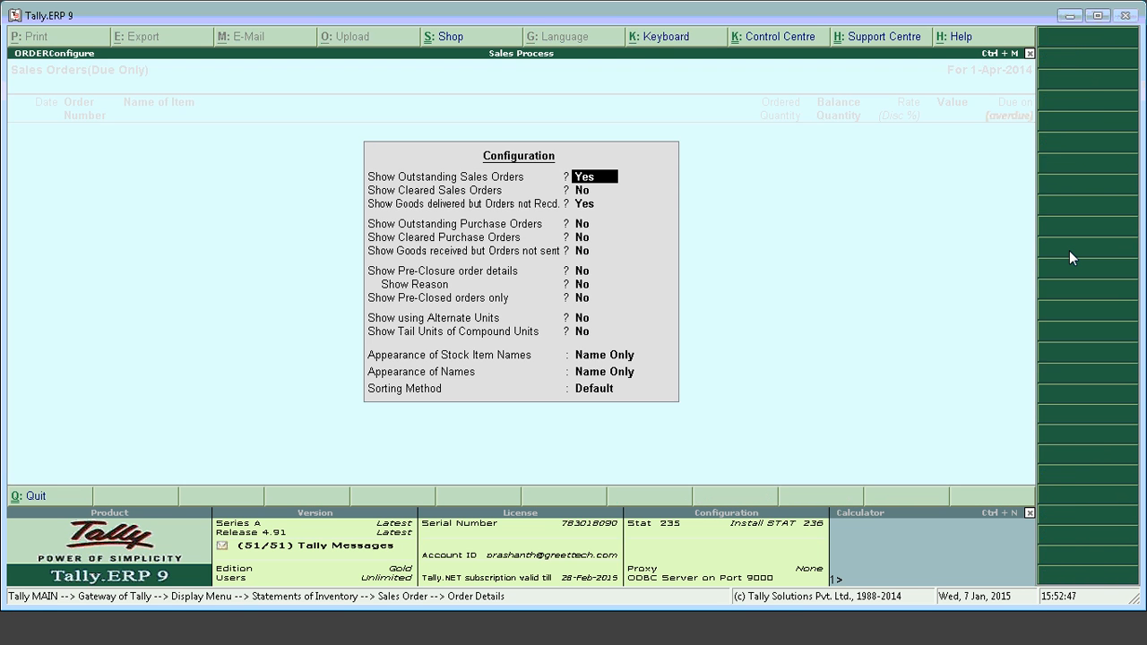
pyautogui.press('Return')
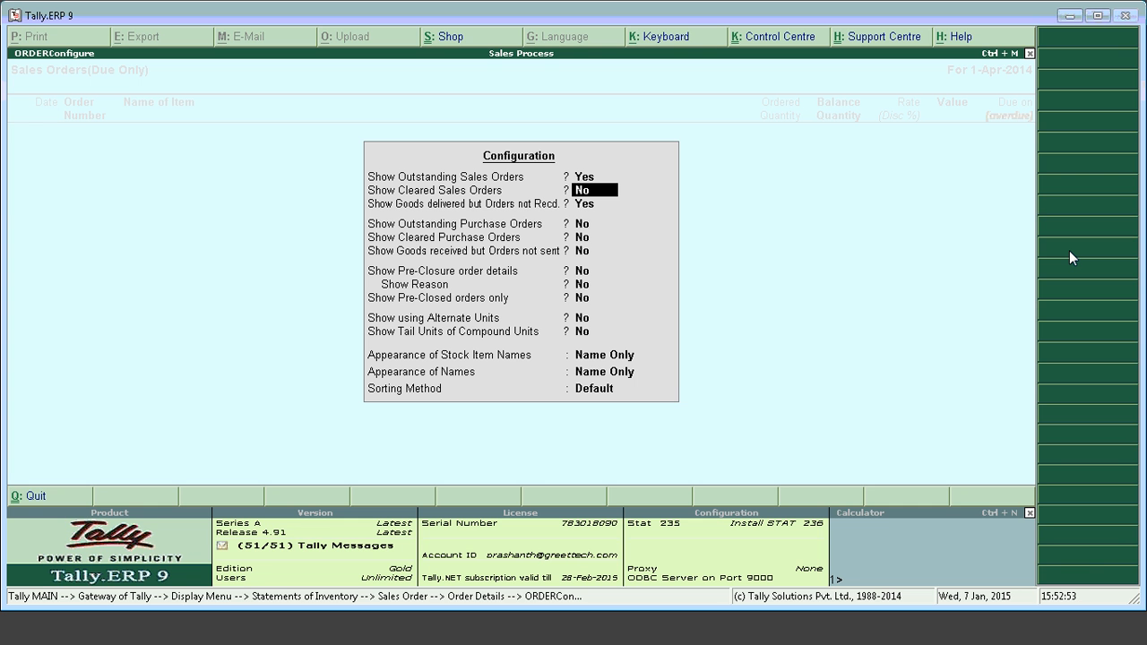
pyautogui.write('y')
pyautogui.press('Return')
pyautogui.press('Escape')
pyautogui.press('Escape')
pyautogui.press('Escape')
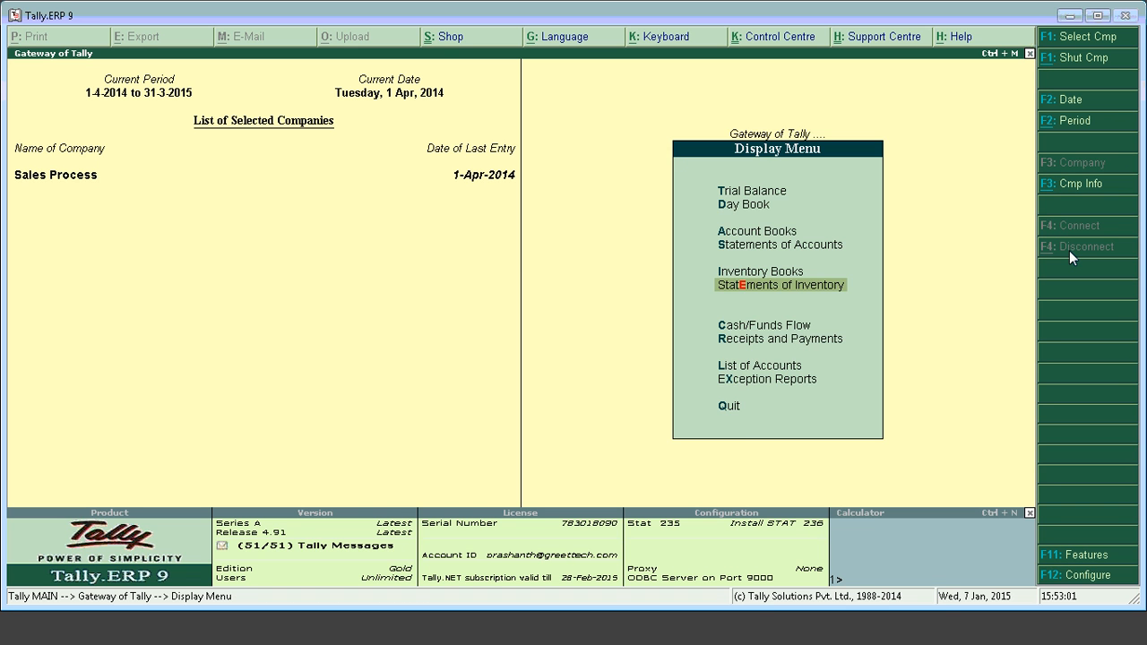
pyautogui.press('Escape')
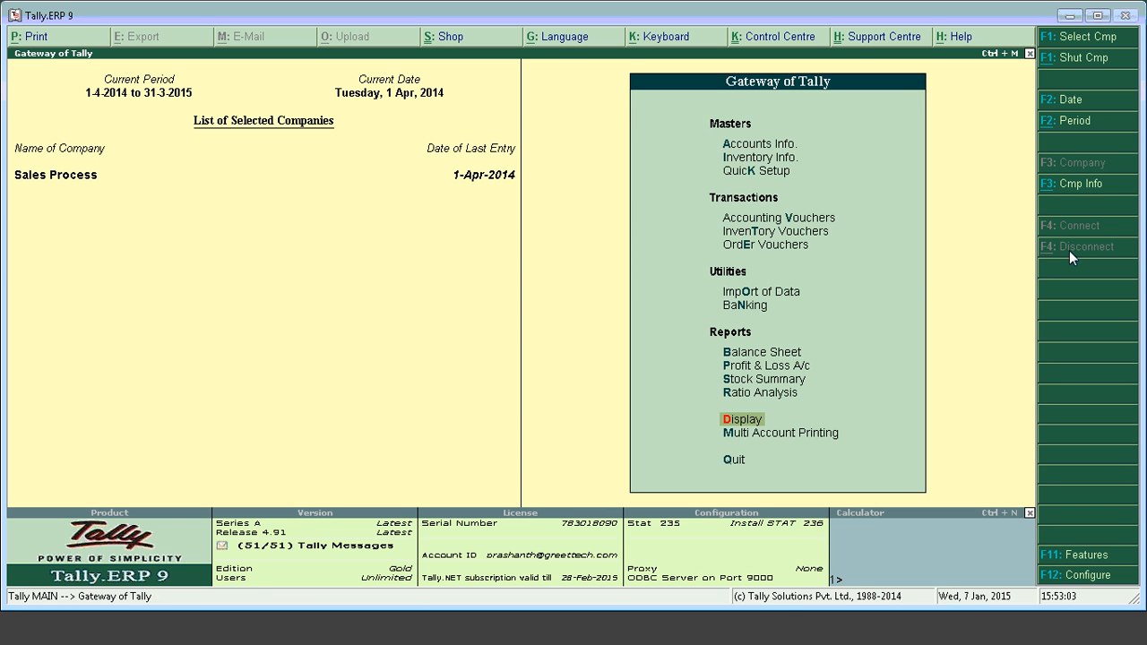
# Step: Reopen the All Orders report of Sales Order Outstandings from the Statements of Inventory
pyautogui.press('Return')
pyautogui.press('Down')
pyautogui.press('Down')
pyautogui.press('Down')
pyautogui.press('Down')
pyautogui.press('Down')
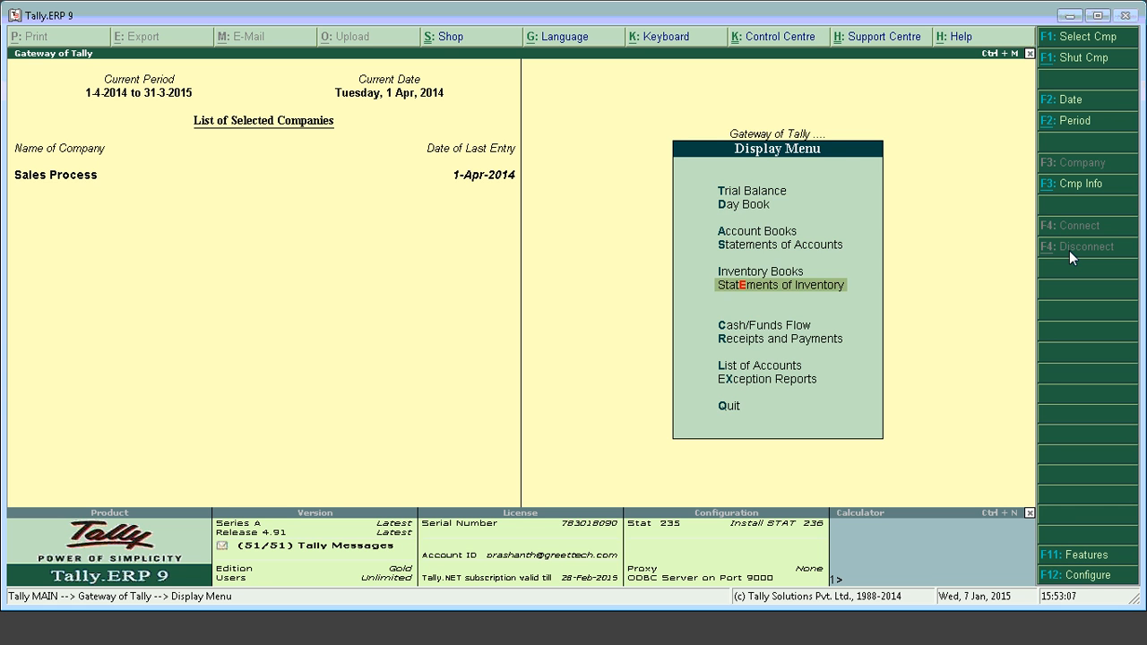
pyautogui.press('Return')
pyautogui.press('Down')
pyautogui.press('Down')
pyautogui.press('Down')
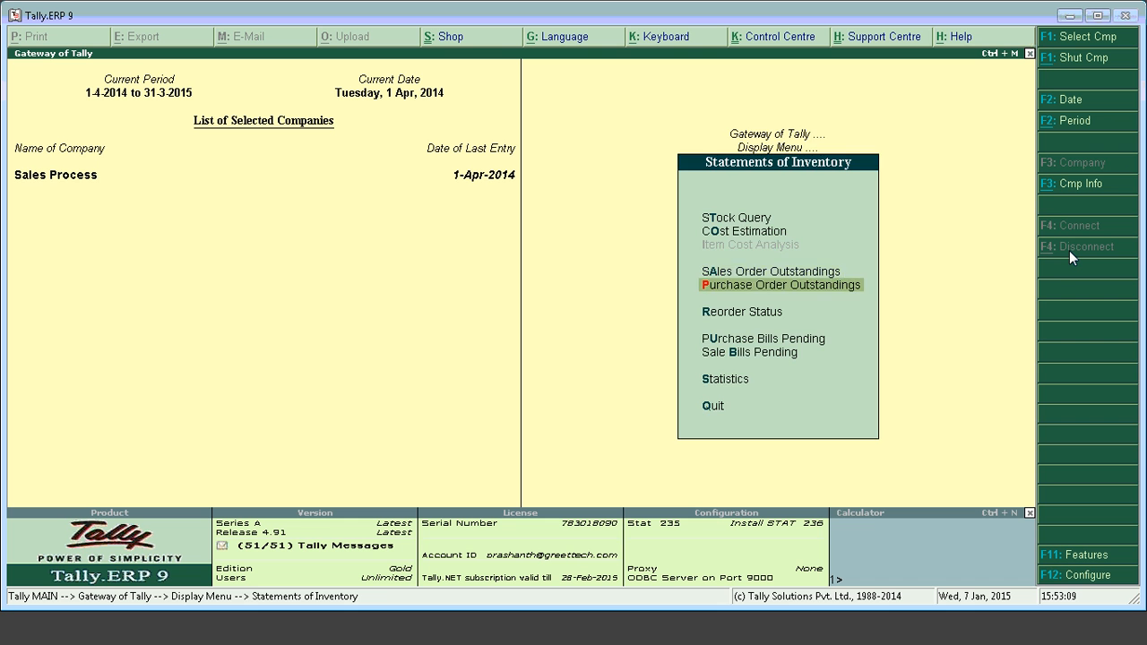
pyautogui.press('a')
pyautogui.press('Down')
pyautogui.press('Down')
pyautogui.press('Down')
pyautogui.press('Down')
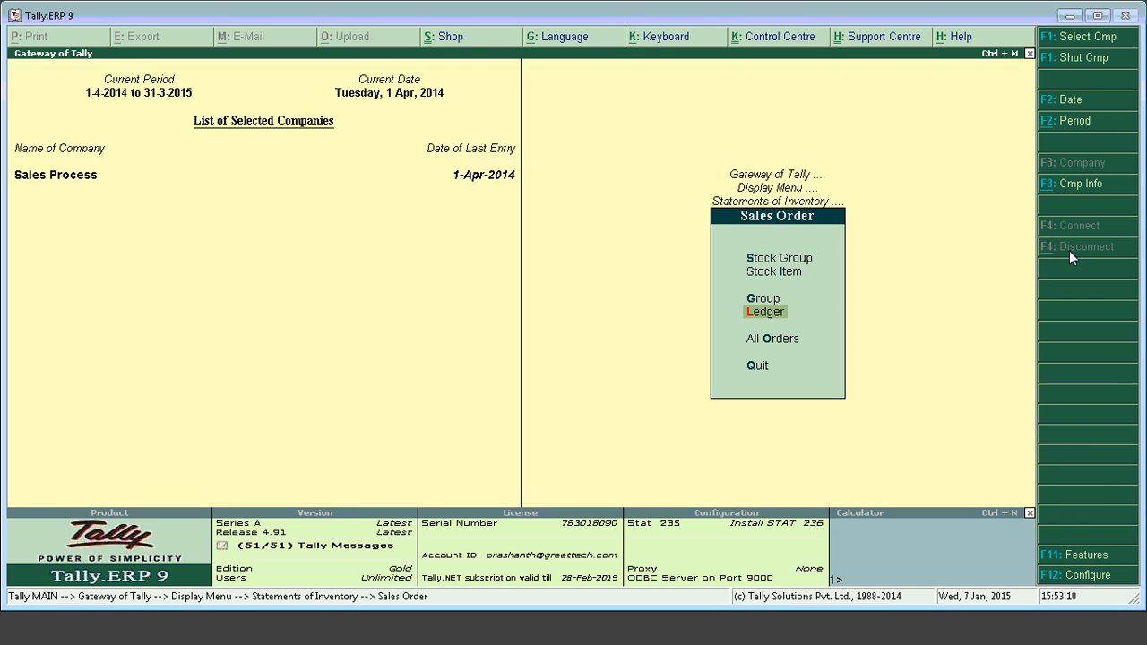
pyautogui.press('Return')
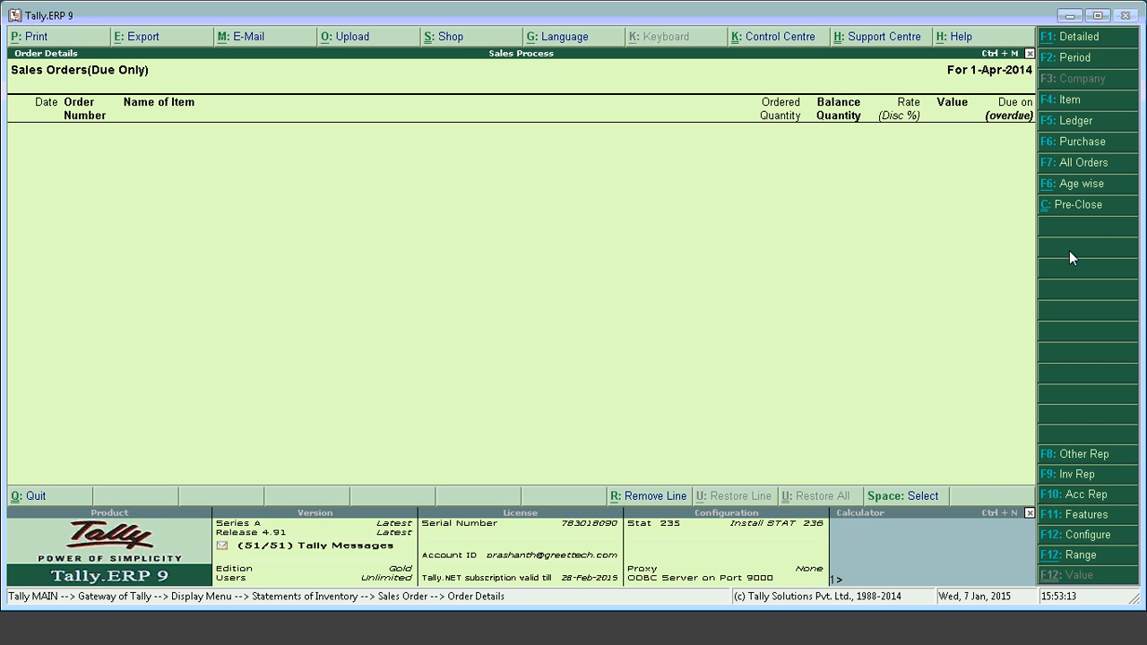
# Step: Set Show Cleared Sales Orders to Yes, keep the other report options and Default sorting, and display the orders in detail
pyautogui.press('F12')
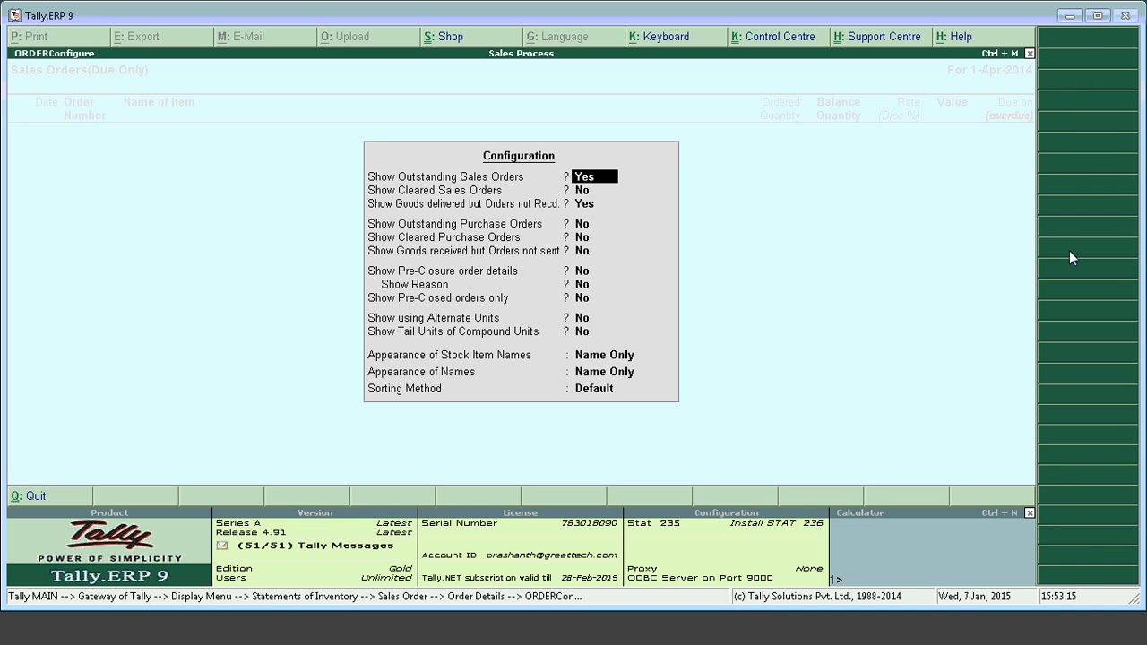
pyautogui.press('Return')
pyautogui.write('y')
pyautogui.press('Return')
pyautogui.press('Return')
pyautogui.press('Return')
pyautogui.press('Return')
pyautogui.press('Return')
pyautogui.press('Return')
pyautogui.press('Return')
pyautogui.press('Return')
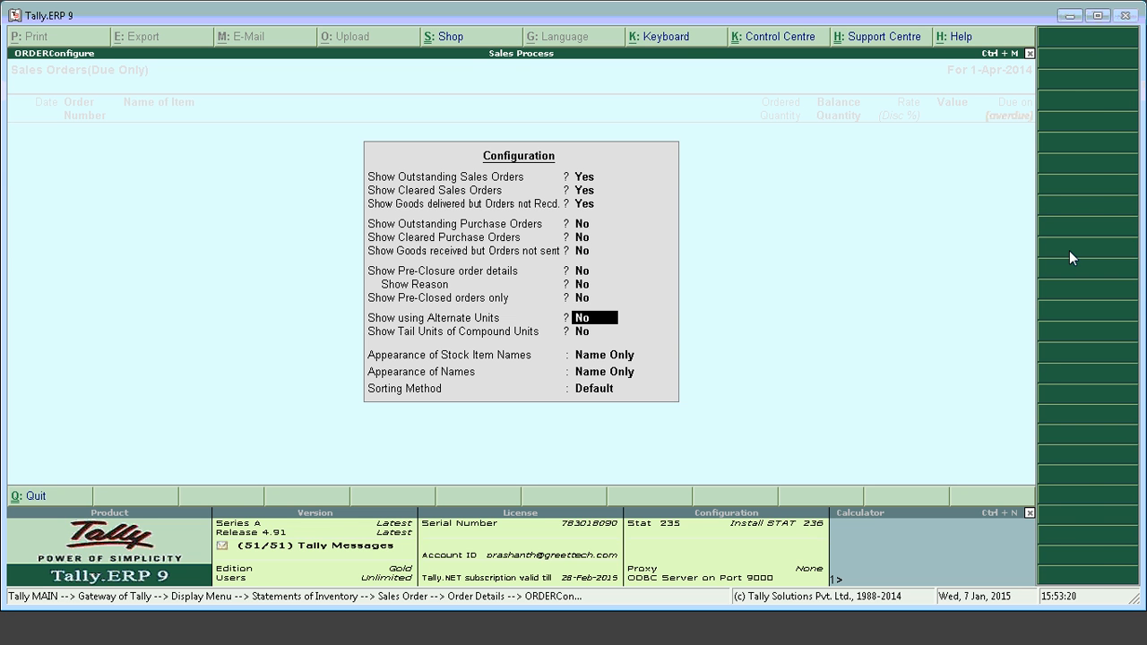
pyautogui.press('Return')
pyautogui.press('Return')
pyautogui.press('Return')
pyautogui.press('Return')
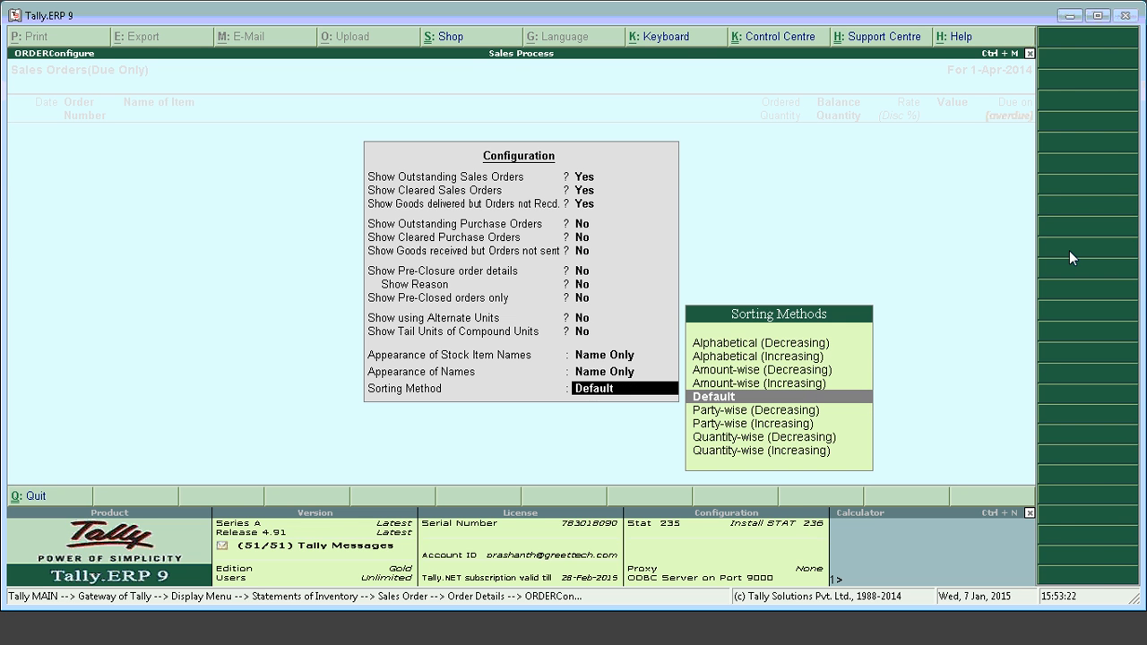
pyautogui.press('Return')
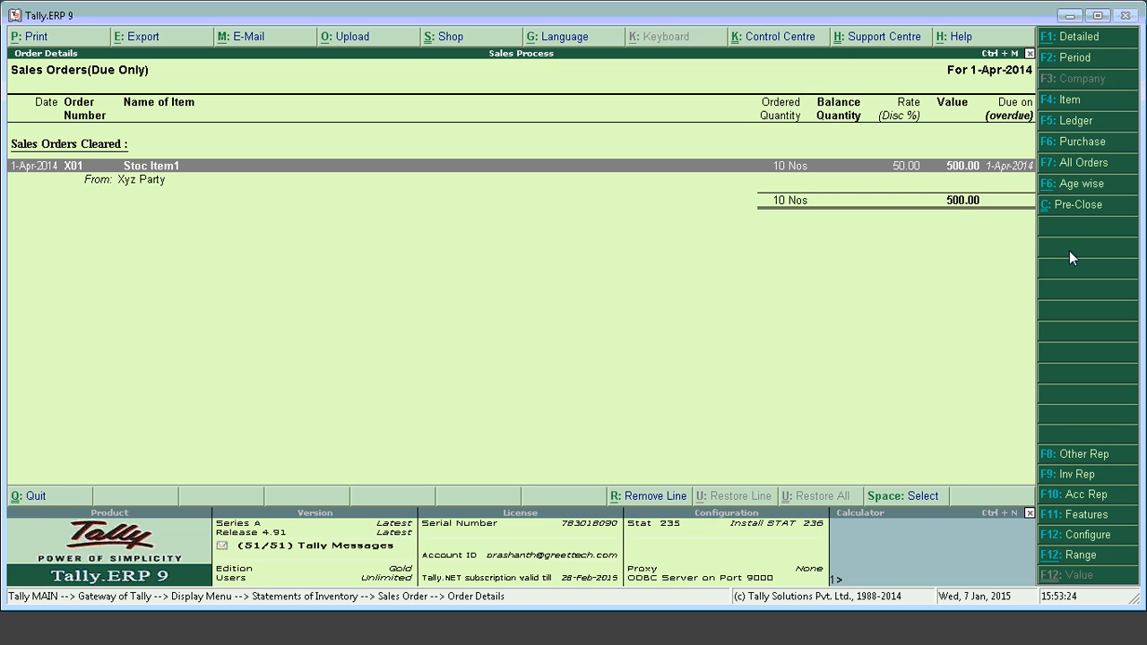
pyautogui.hotkey('shift', 'Return')
pyautogui.hotkey('alt', 'F1')
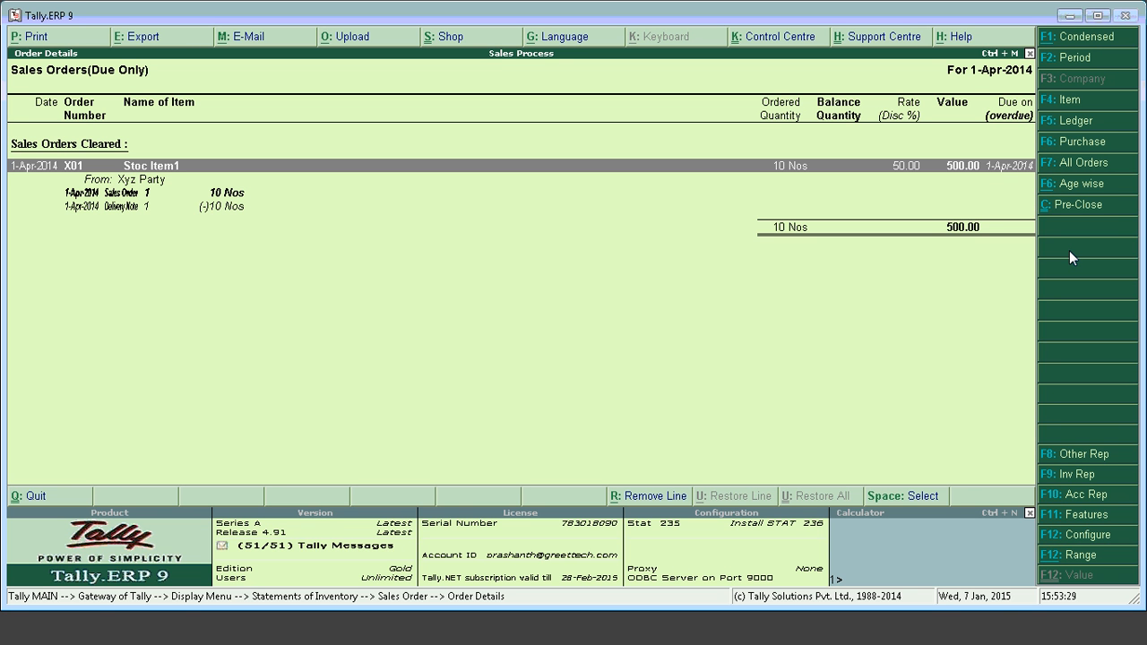
# Step: View the Sale Bills Pending statement with the delivery note details of the Stoc Item1 line, and return to the Gateway of Tally
pyautogui.press('Escape')
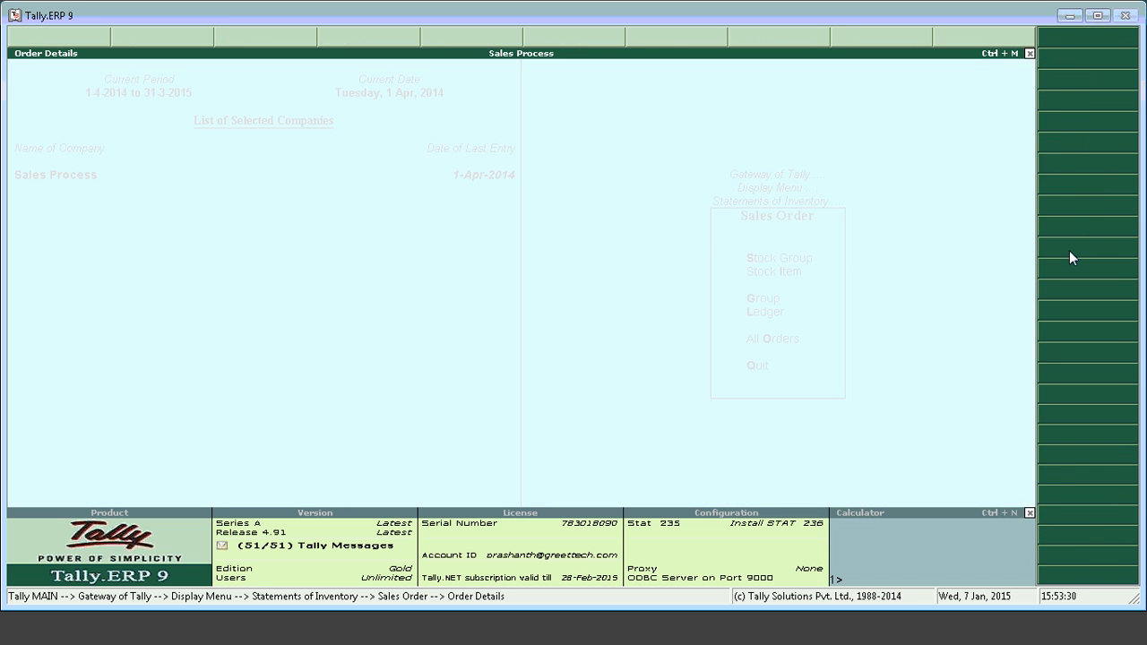
pyautogui.press('Escape')
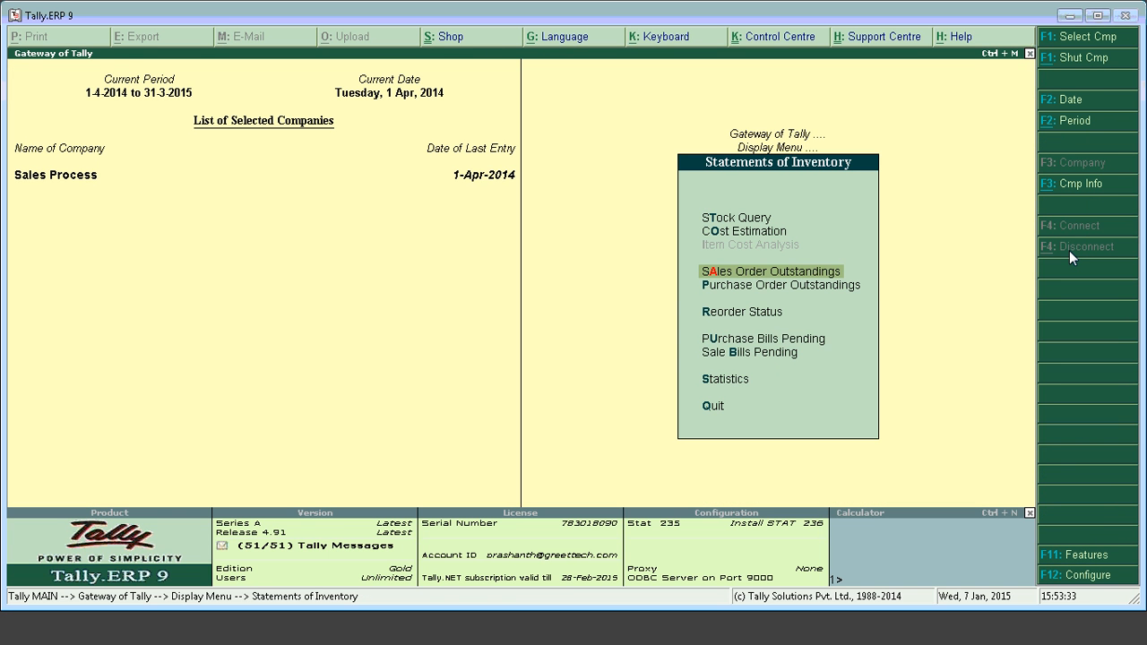
pyautogui.press('Down')
pyautogui.press('Down')
pyautogui.press('Down')
pyautogui.press('Return')
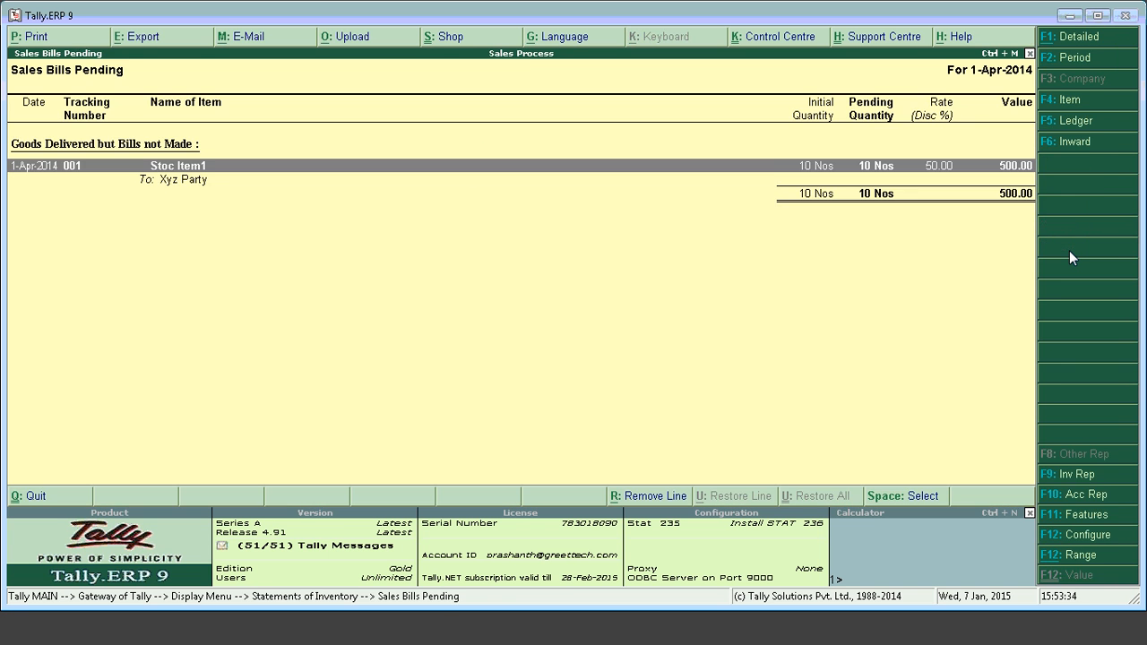
pyautogui.hotkey('shift', 'Return')
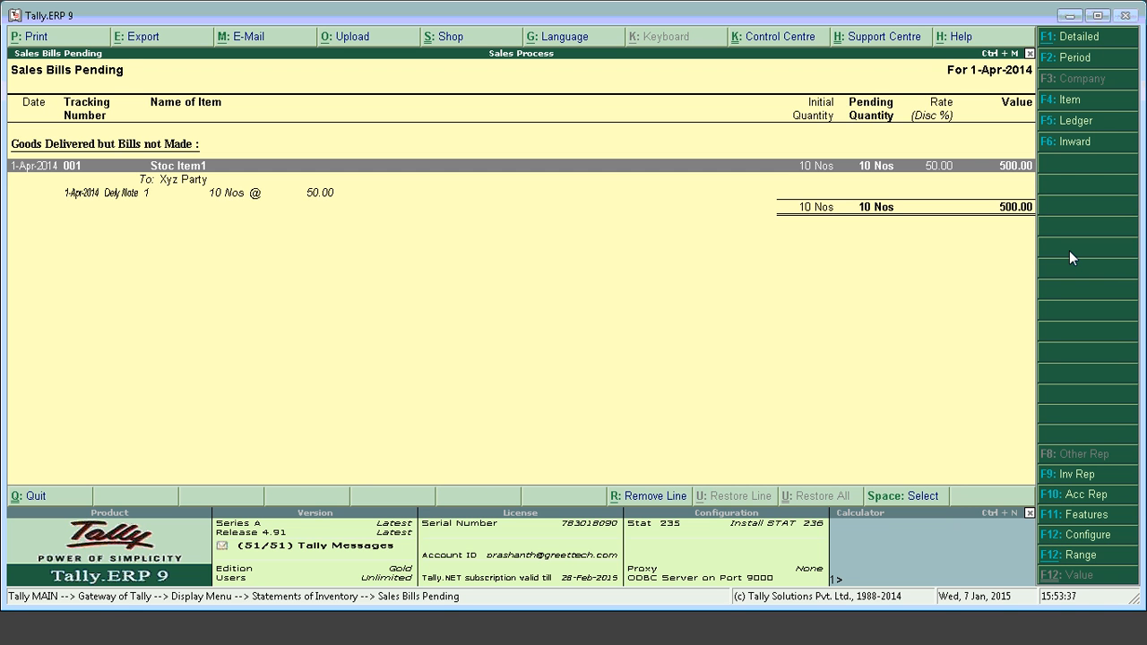
pyautogui.press('Escape')
pyautogui.press('Escape')
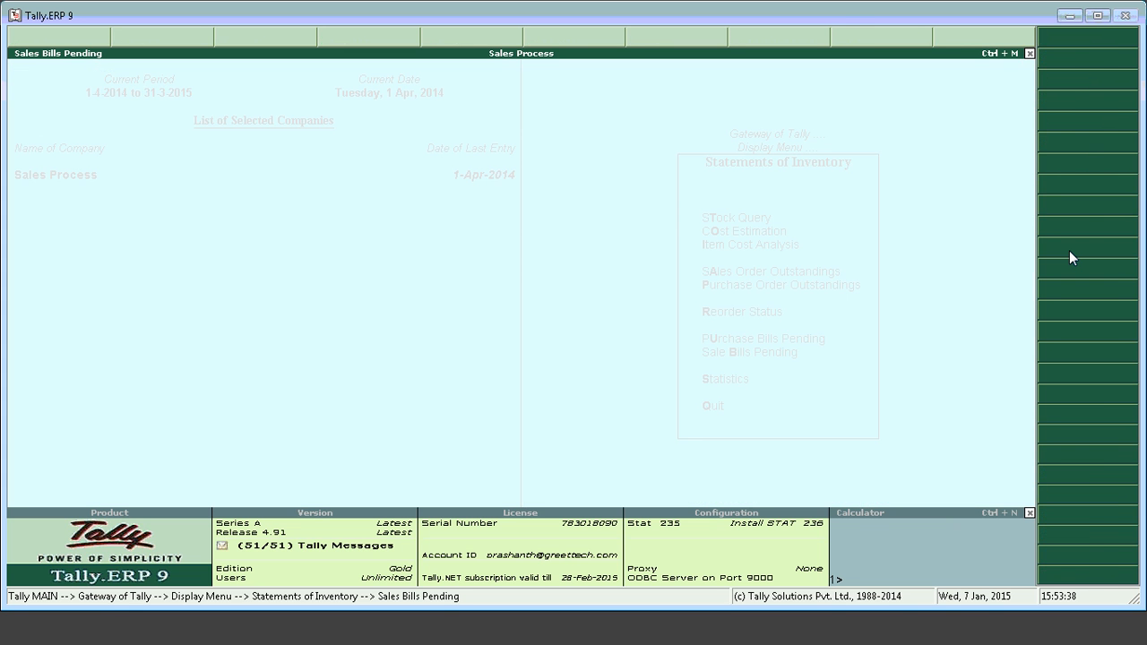
pyautogui.press('Escape')
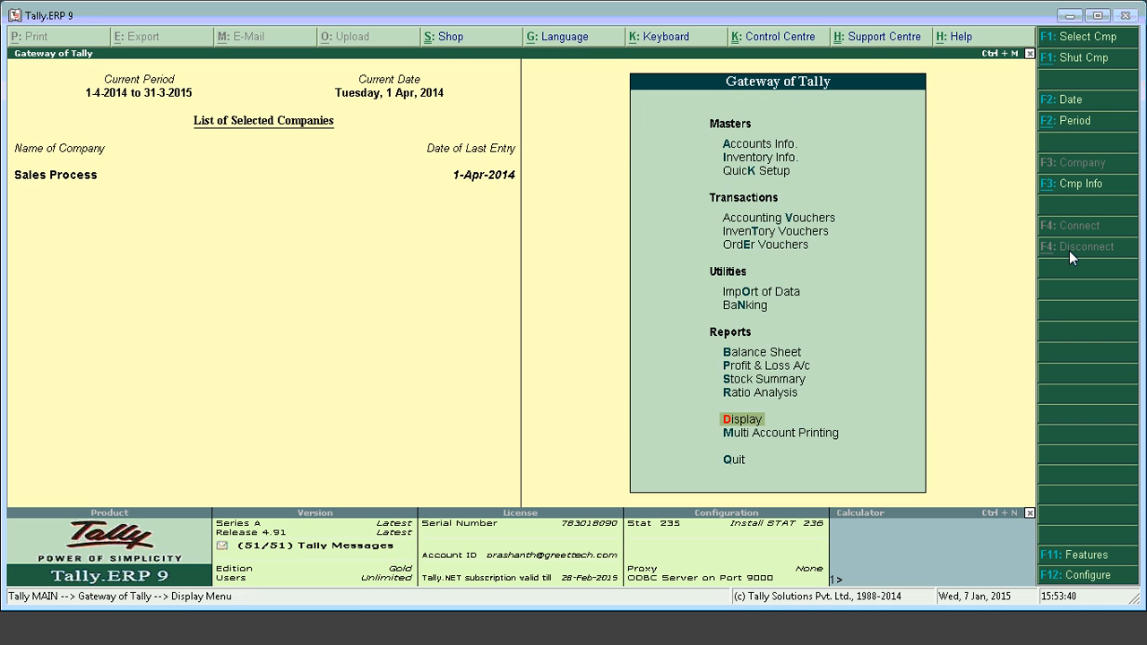
pyautogui.press('Up')
pyautogui.press('Up')
pyautogui.press('Up')
pyautogui.press('Up')
pyautogui.press('Up')
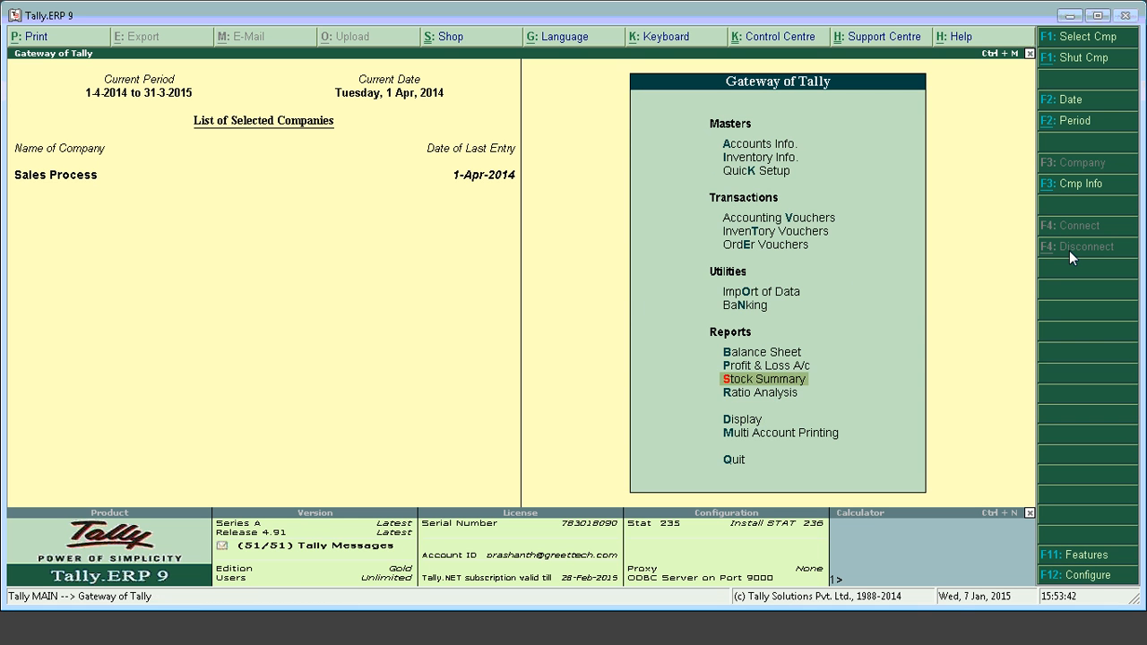
pyautogui.press('Up')
pyautogui.press('Up')
pyautogui.press('Up')
pyautogui.press('Up')
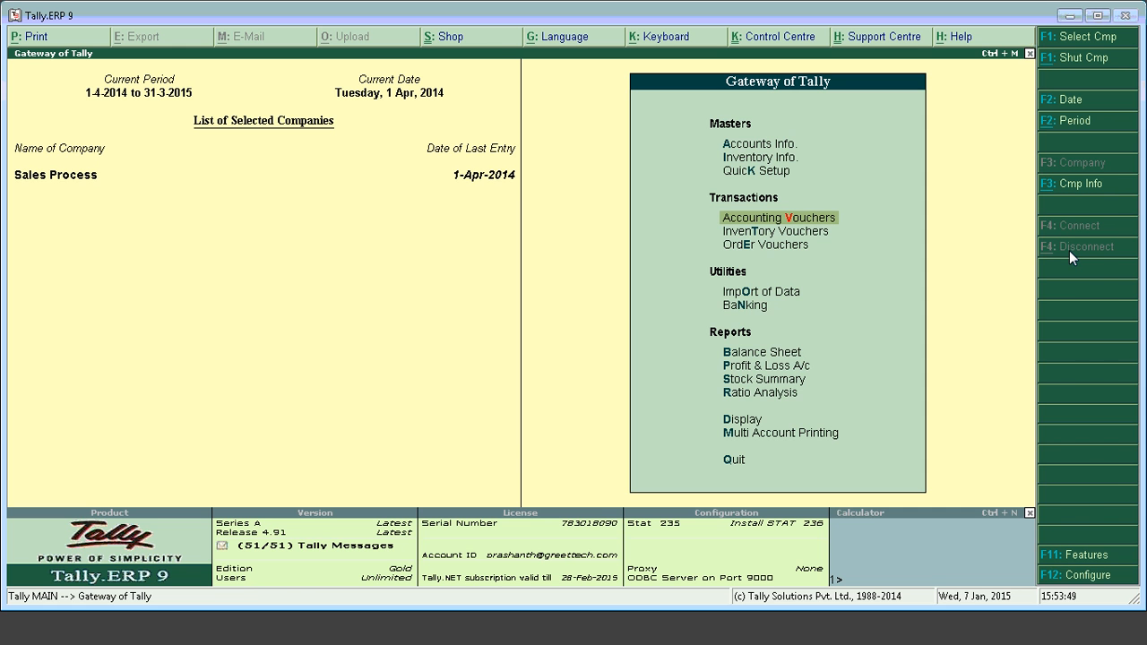
pyautogui.press('Return')
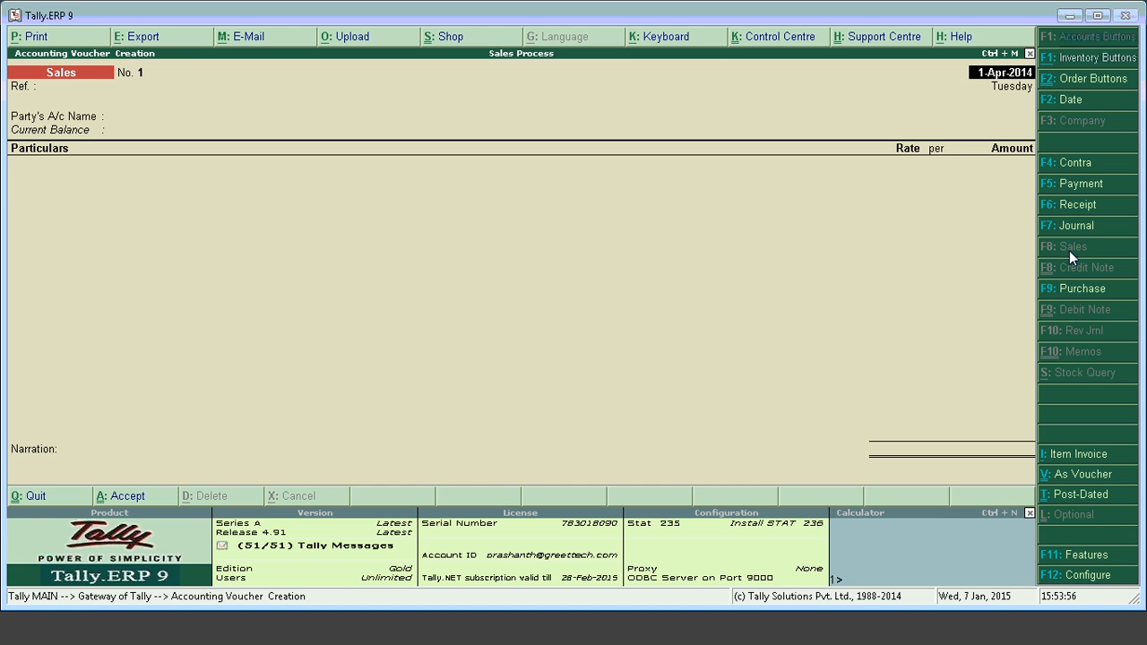
pyautogui.press('Return')
pyautogui.press('Return')
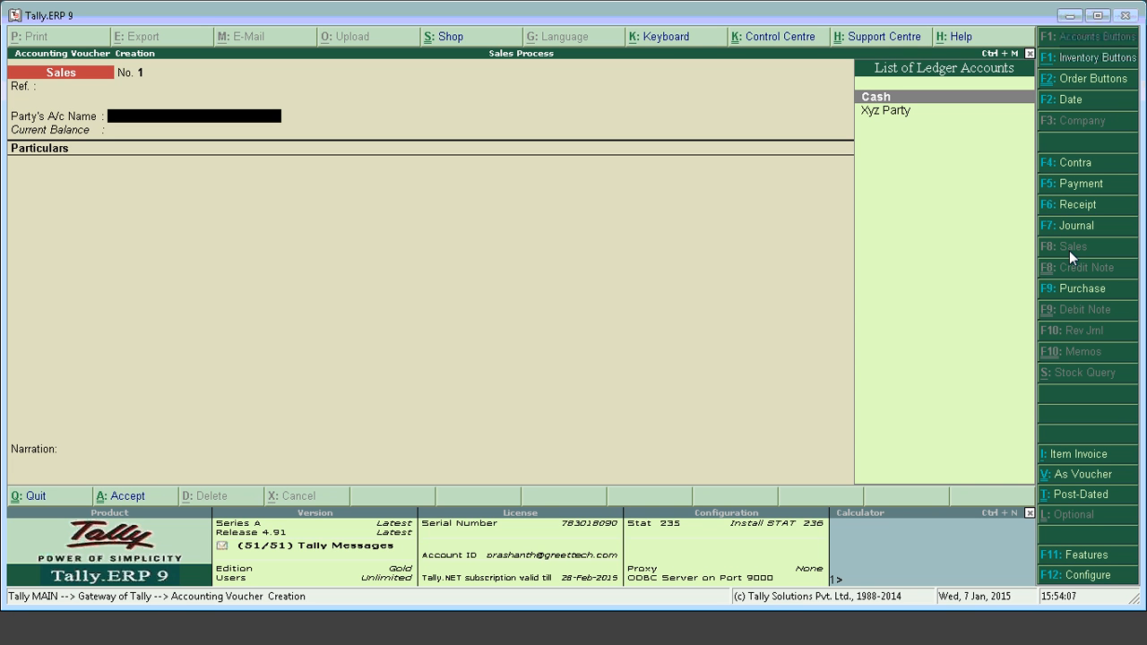
pyautogui.press('Escape')
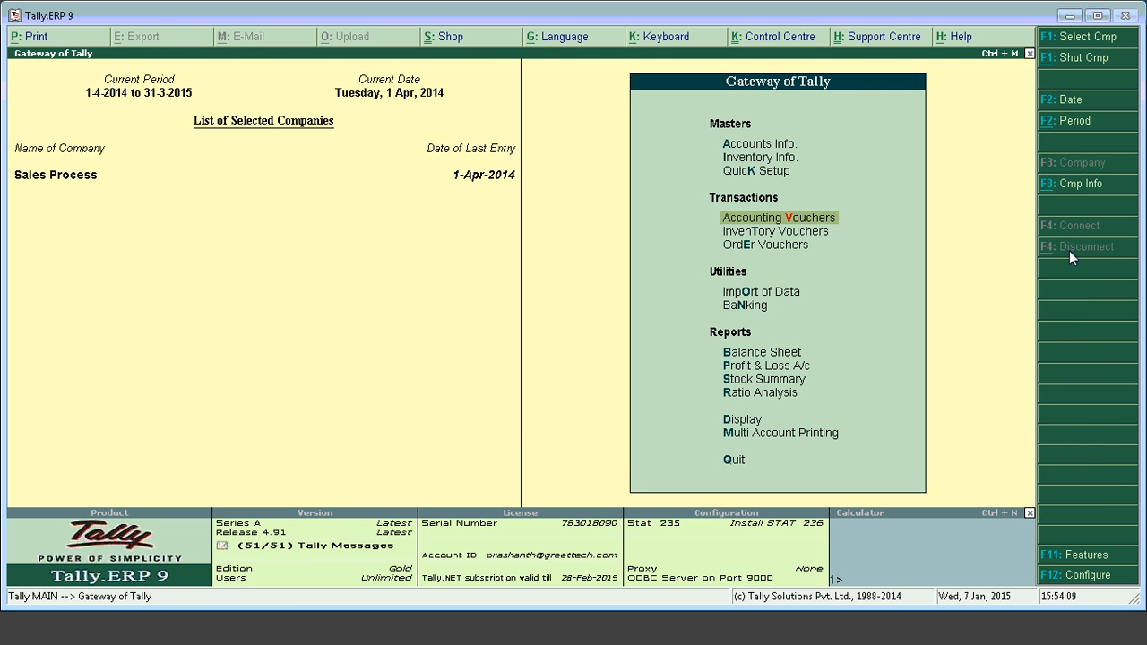
# Step: Examine the list of voucher types under Accounts Info., from Contra to Sales Order, and return to the Gateway of Tally
pyautogui.press('Up')
pyautogui.press('Up')
pyautogui.press('Up')
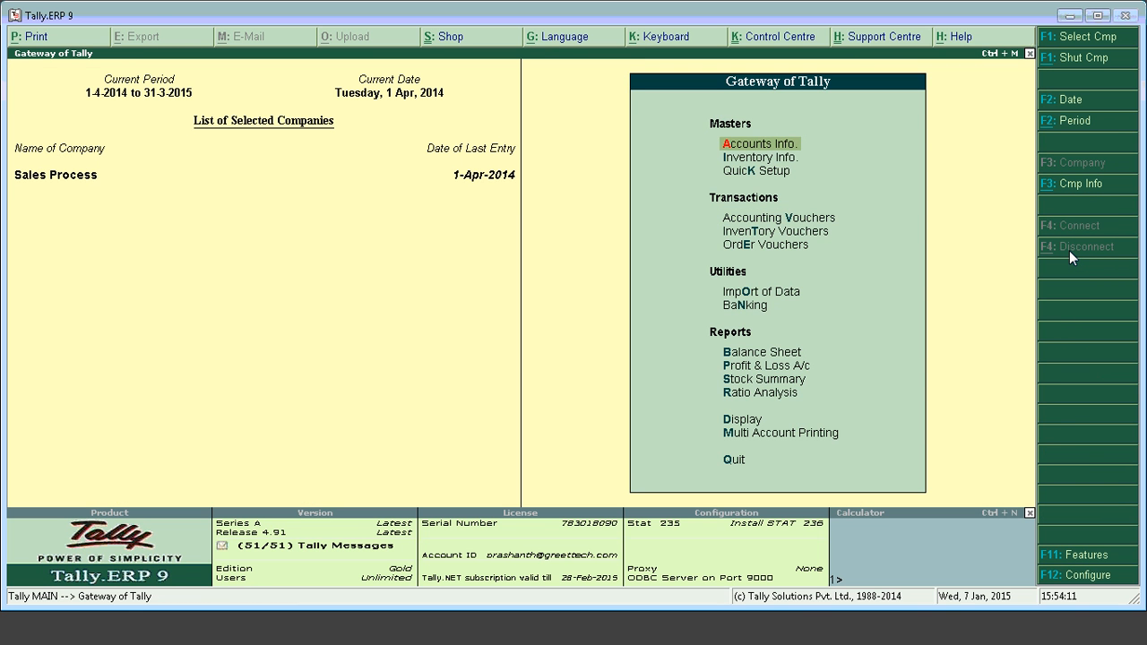
pyautogui.press('Return')
pyautogui.press('Down')
pyautogui.press('Down')
pyautogui.press('Return')
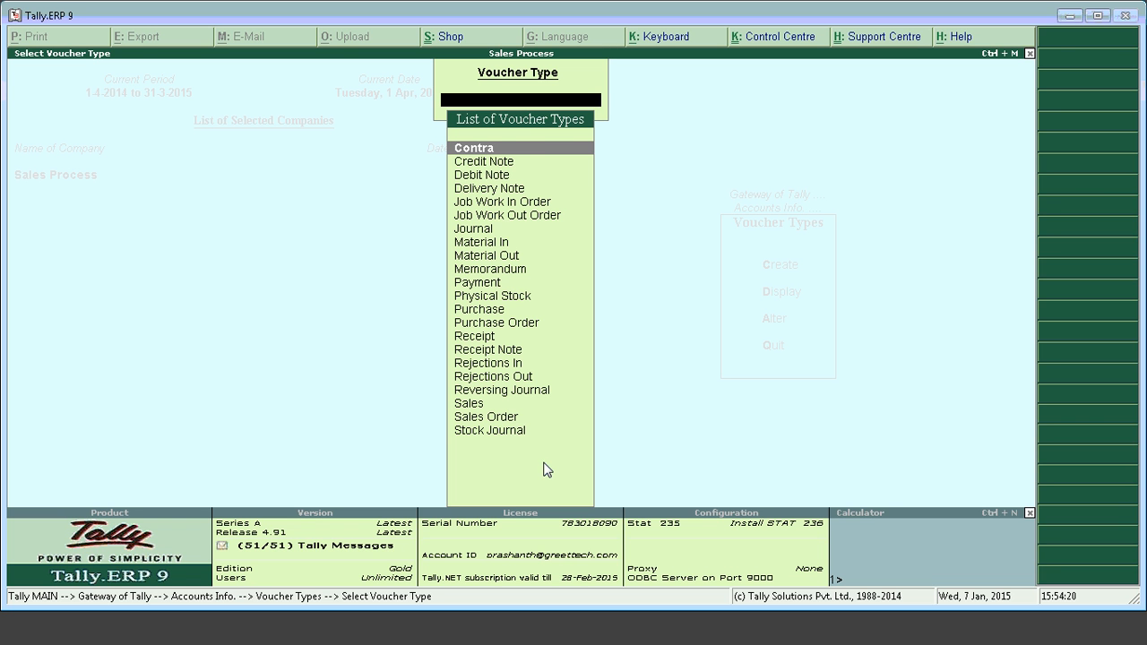
pyautogui.press('Down')
pyautogui.press('Up')
pyautogui.press('Down')
pyautogui.press('Down')
pyautogui.press('Down')
pyautogui.press('Down')
pyautogui.press('Down')
pyautogui.press('Down')
pyautogui.press('Down')
pyautogui.press('Down')
pyautogui.press('Down')
pyautogui.press('Down')
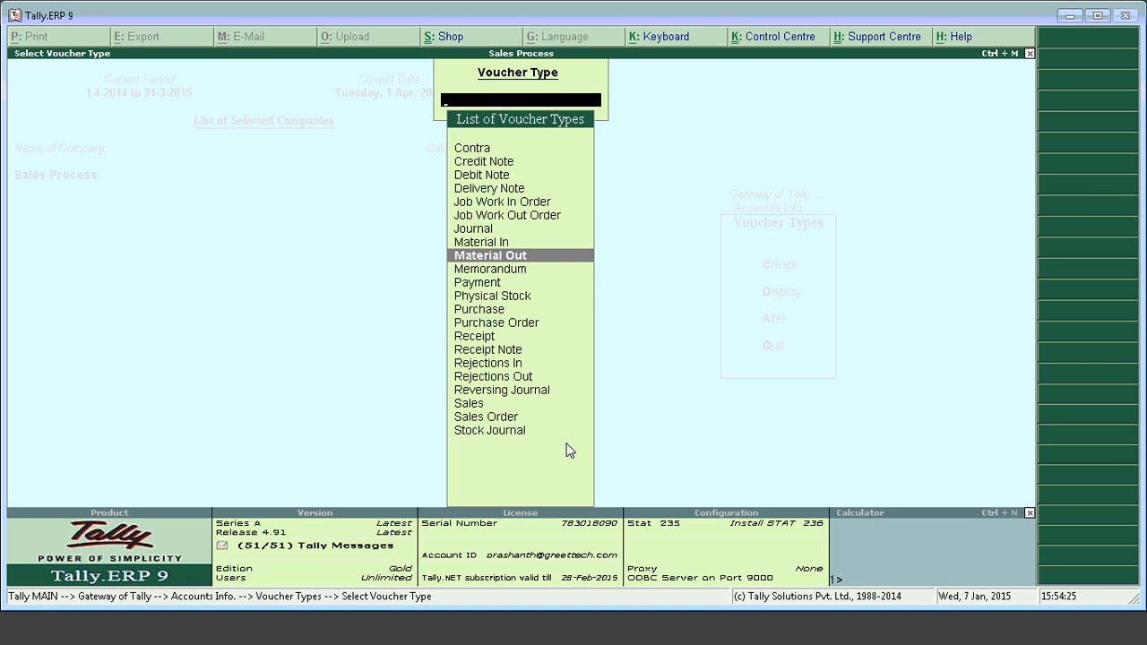
pyautogui.press('Down')
pyautogui.press('Down')
pyautogui.press('Down')
pyautogui.press('Down')
pyautogui.press('Down')
pyautogui.press('Down')
pyautogui.press('Down')
pyautogui.press('Down')
pyautogui.press('Down')
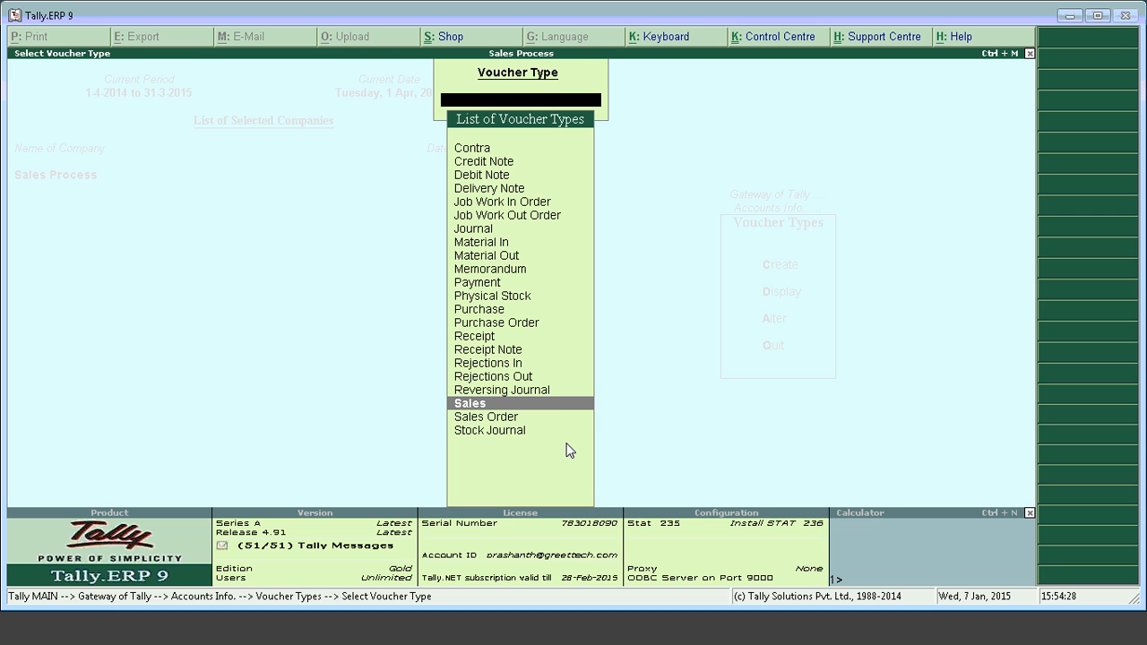
pyautogui.press('Up')
pyautogui.press('Up')
pyautogui.press('Up')
pyautogui.press('Up')
pyautogui.press('Up')
pyautogui.press('Up')
pyautogui.press('Up')
pyautogui.press('Up')
pyautogui.press('Up')
pyautogui.press('Up')
pyautogui.press('Up')
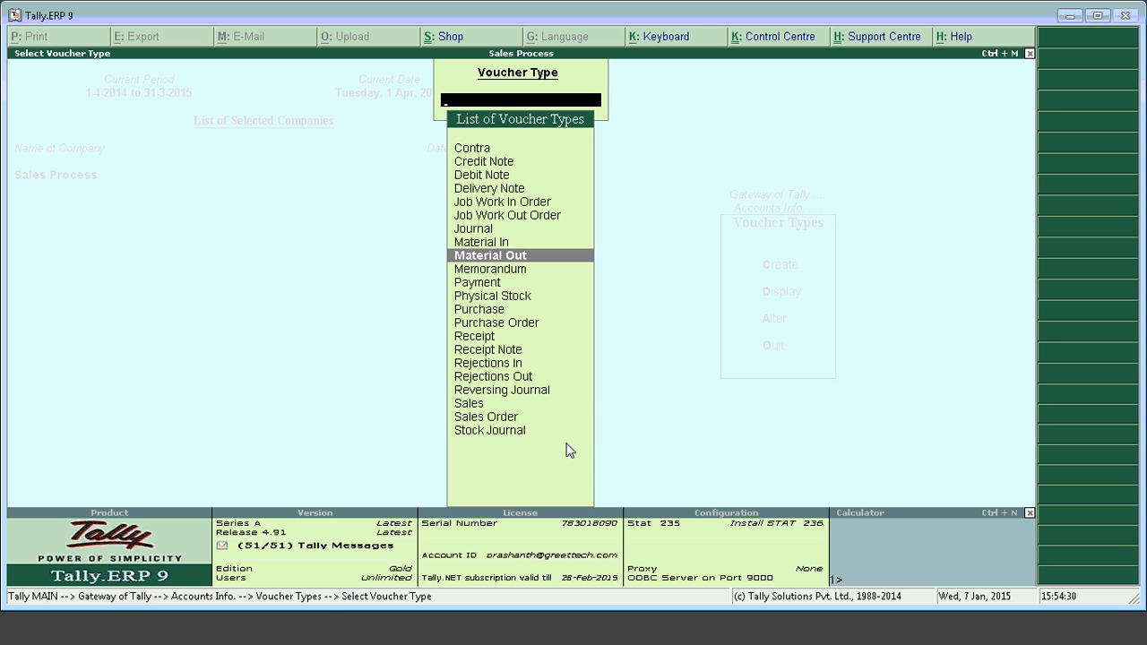
pyautogui.press('Down')
pyautogui.press('Down')
pyautogui.press('Down')
pyautogui.press('Down')
pyautogui.press('Down')
pyautogui.press('Down')
pyautogui.press('Down')
pyautogui.press('Down')
pyautogui.press('Down')
pyautogui.press('Down')
pyautogui.press('Down')
pyautogui.press('Down')
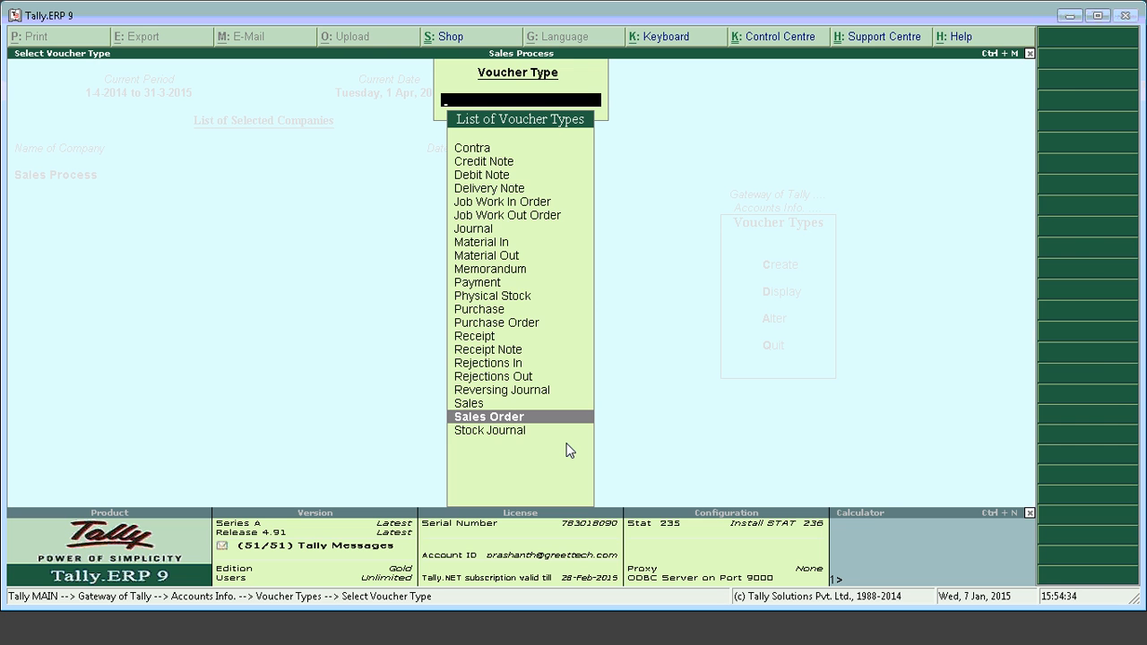
pyautogui.press('Escape')
pyautogui.press('Escape')
pyautogui.press('Escape')
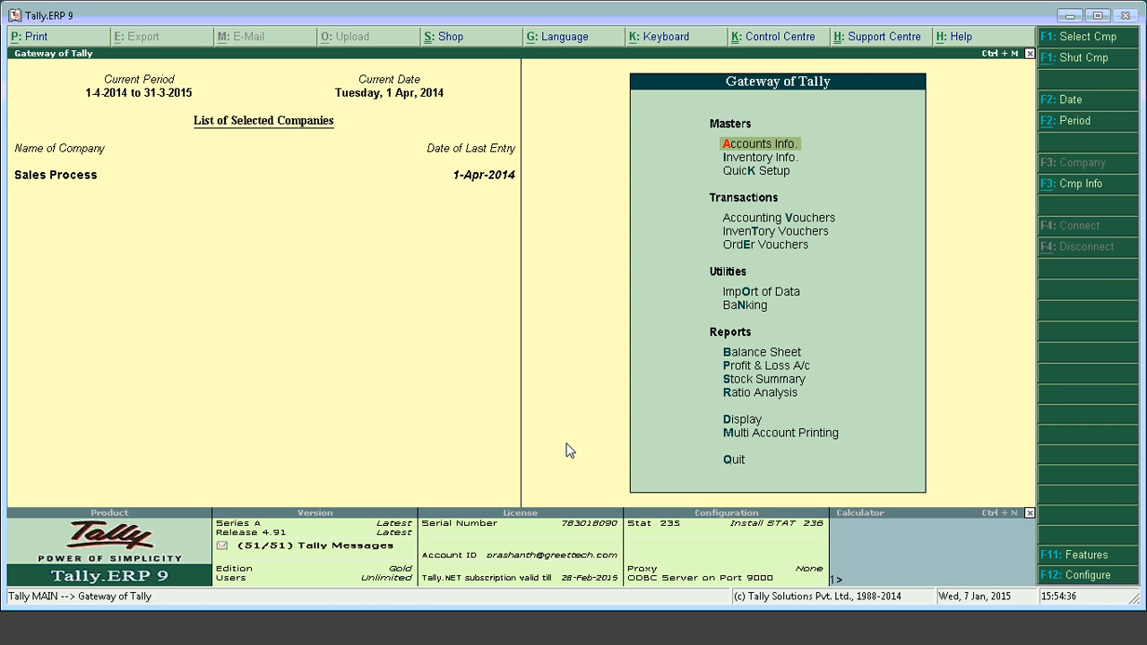
# Step: Start a sales voucher dated 1-Apr-2014 with Xyz Party as the party account
pyautogui.press('Down')
pyautogui.press('Down')
pyautogui.press('Down')
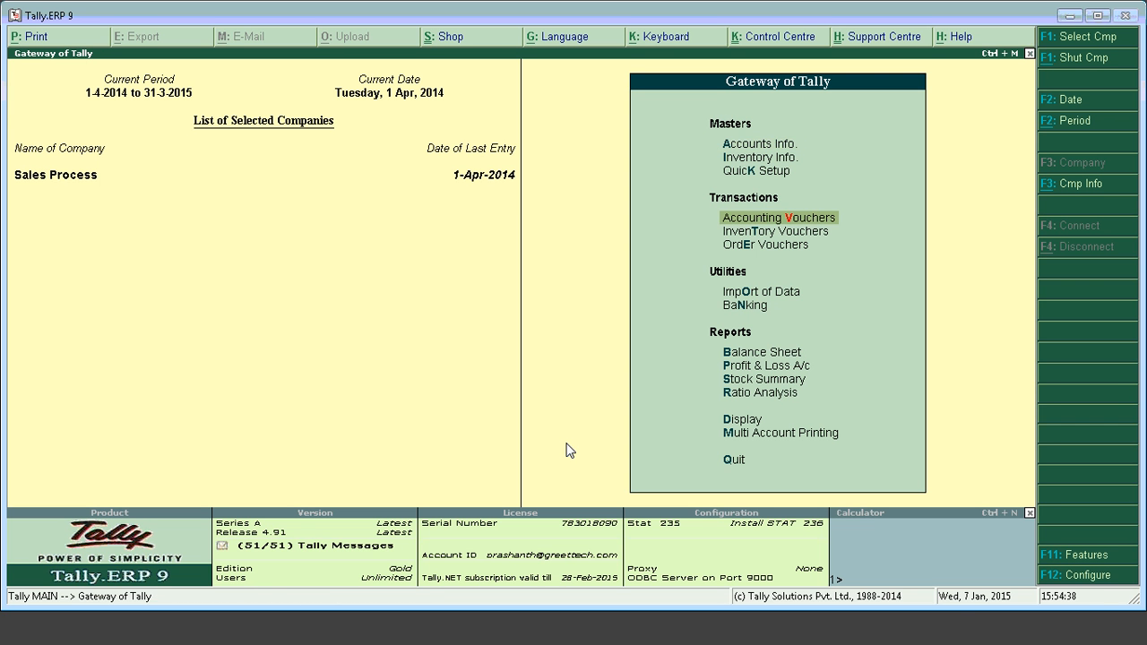
pyautogui.press('Return')
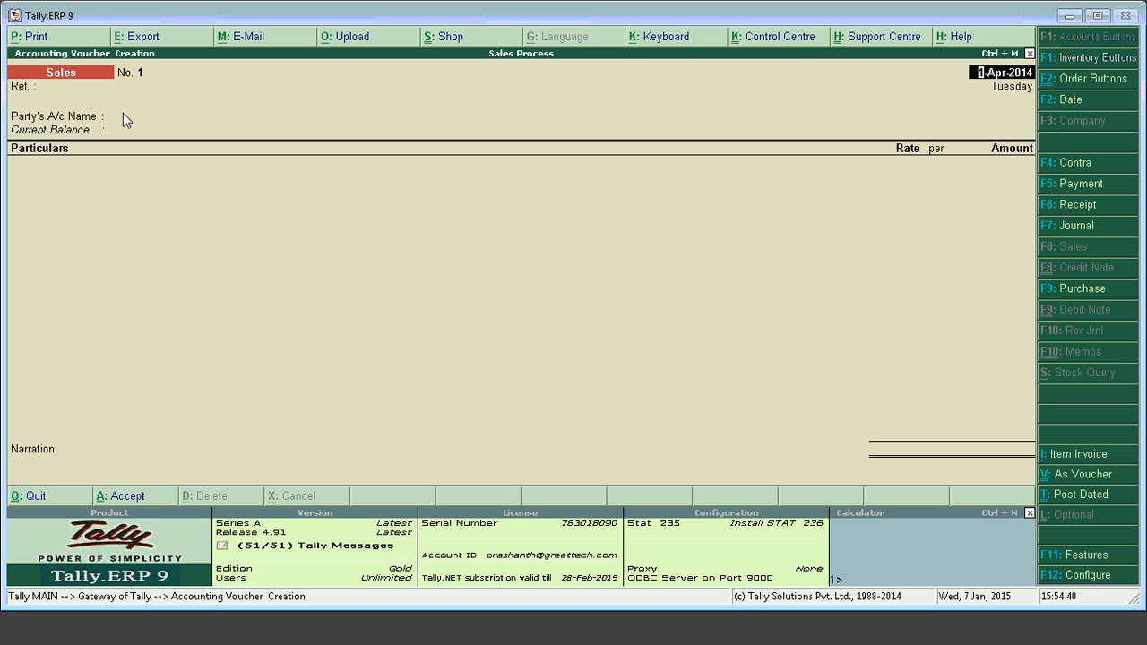
pyautogui.press('Return')
pyautogui.press('Return')
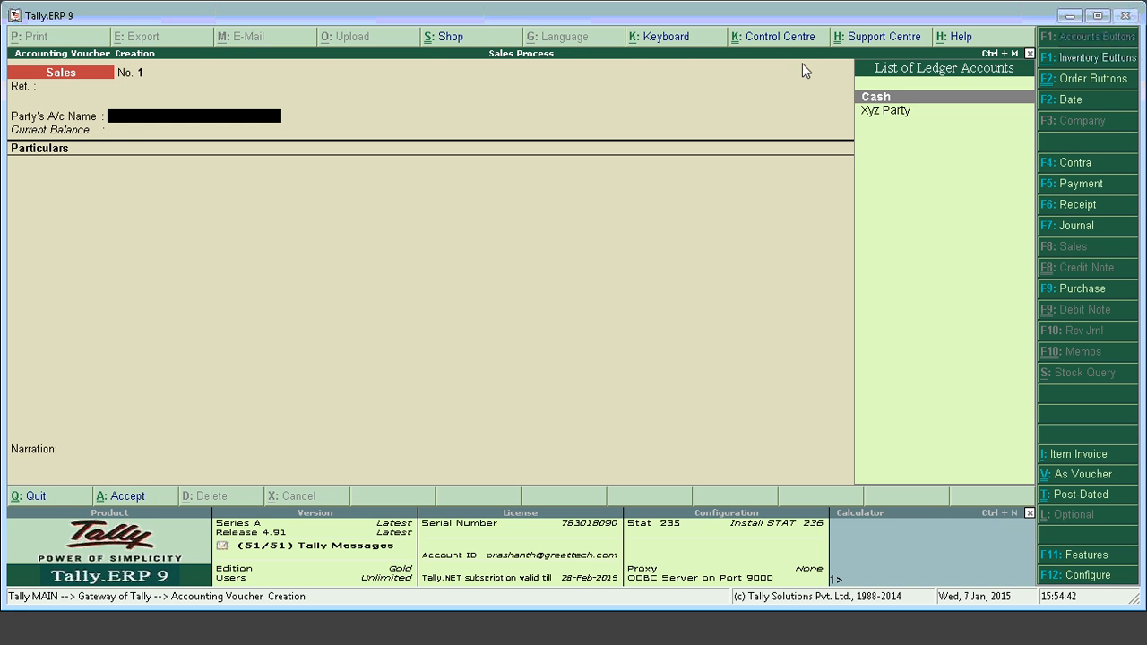
pyautogui.press('Down')
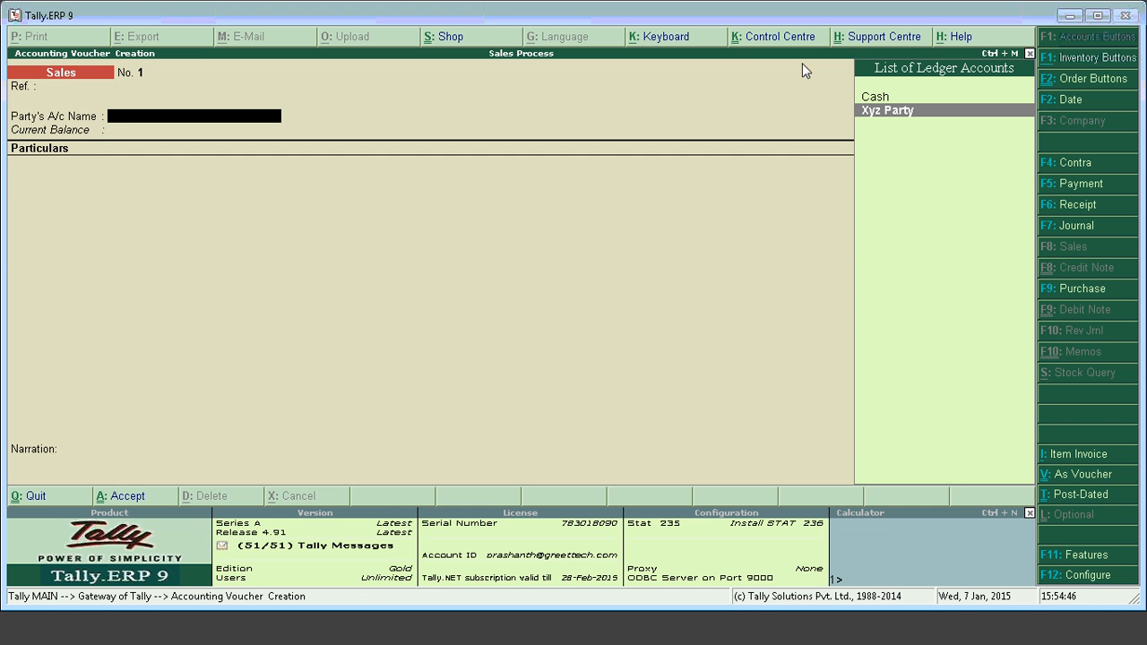
pyautogui.press('Return')
# Step: Link delivery note 001 of 1-Apr-2014 in the sales voucher's despatch details
pyautogui.press('Down')
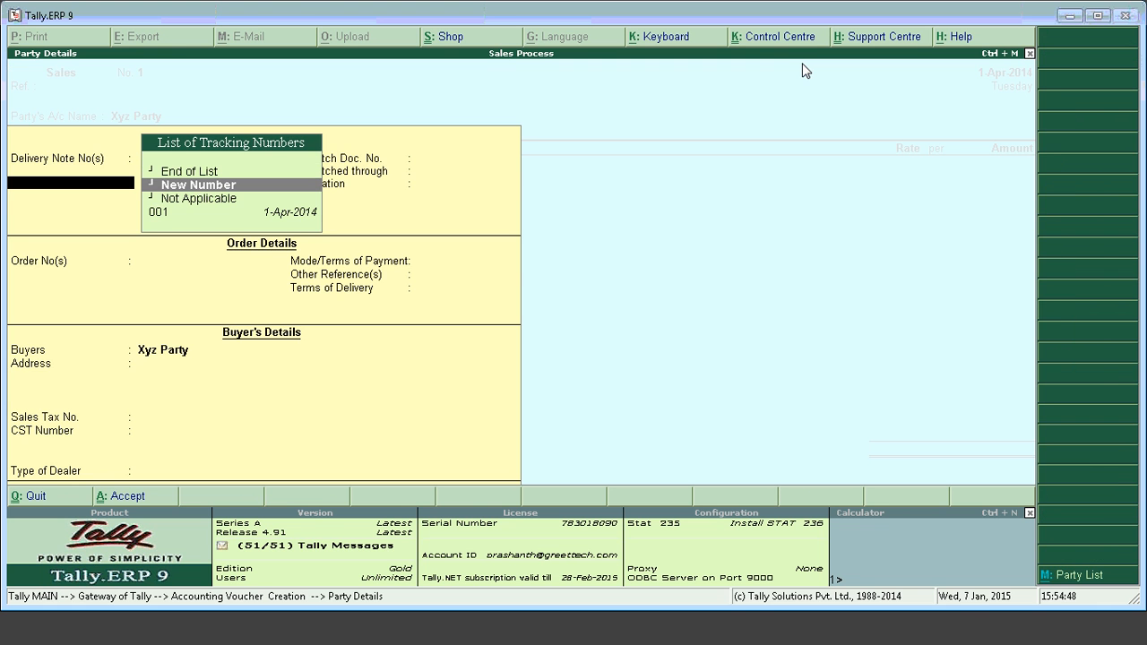
pyautogui.press('Down')
pyautogui.press('Down')
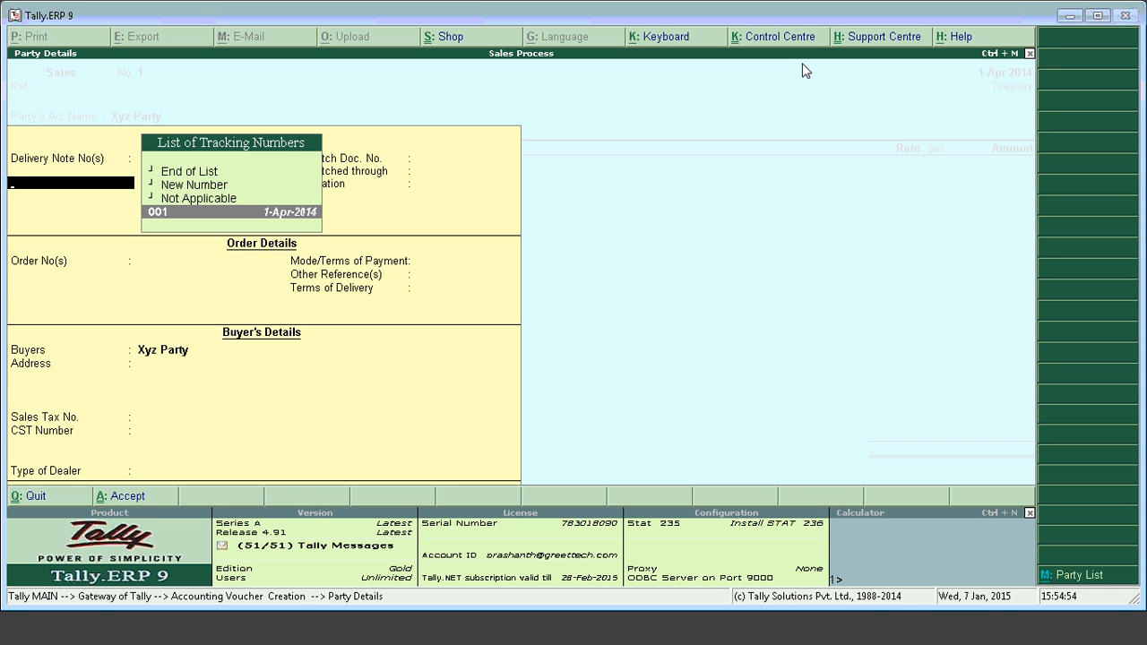
pyautogui.press('Return')
pyautogui.press('Return')
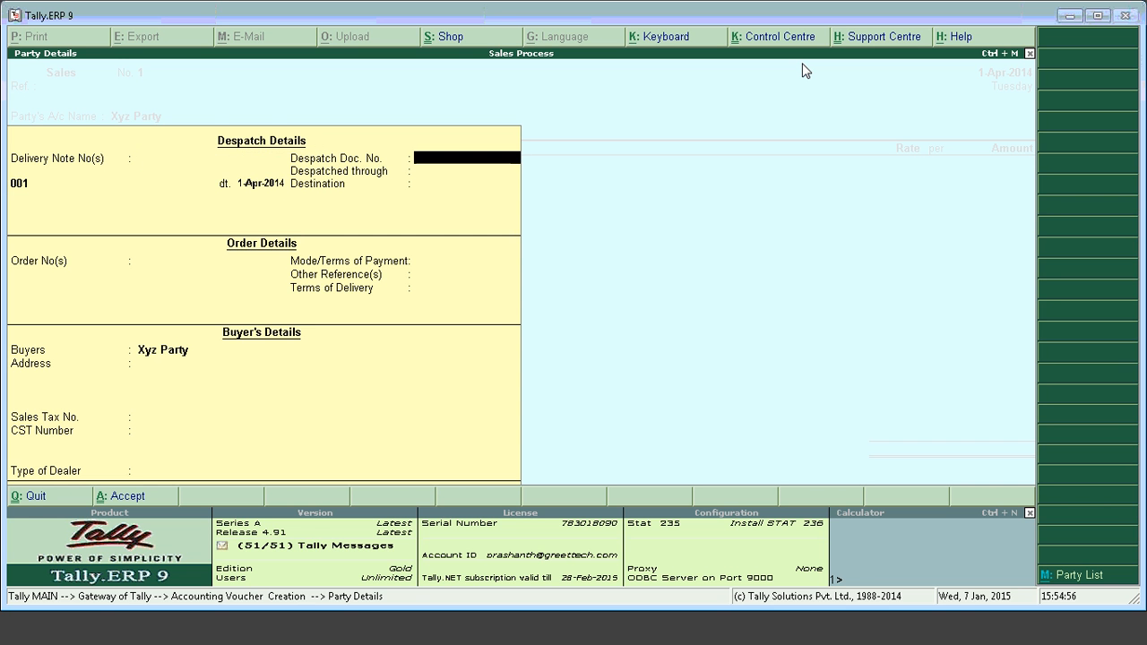
# Step: Leave the remaining despatch, order and buyer's details as they are and accept the party details
pyautogui.press('Return')
pyautogui.press('Return')
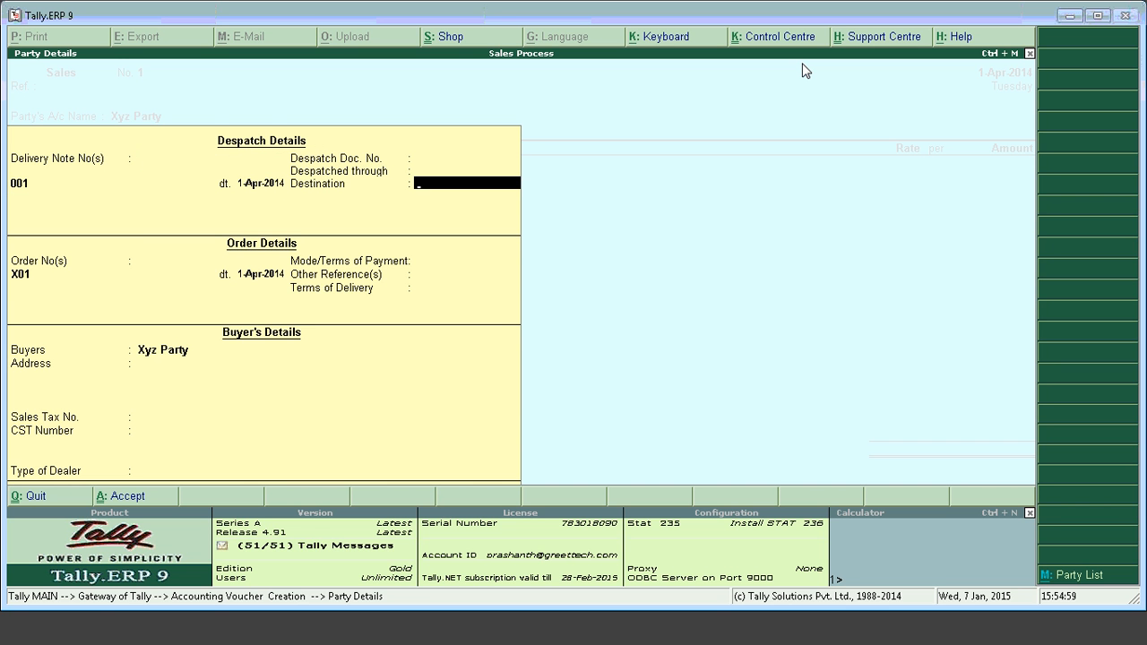
pyautogui.press('Return')
pyautogui.press('Return')
pyautogui.press('Return')
pyautogui.press('Return')
pyautogui.press('Return')
pyautogui.press('Return')
pyautogui.press('Return')
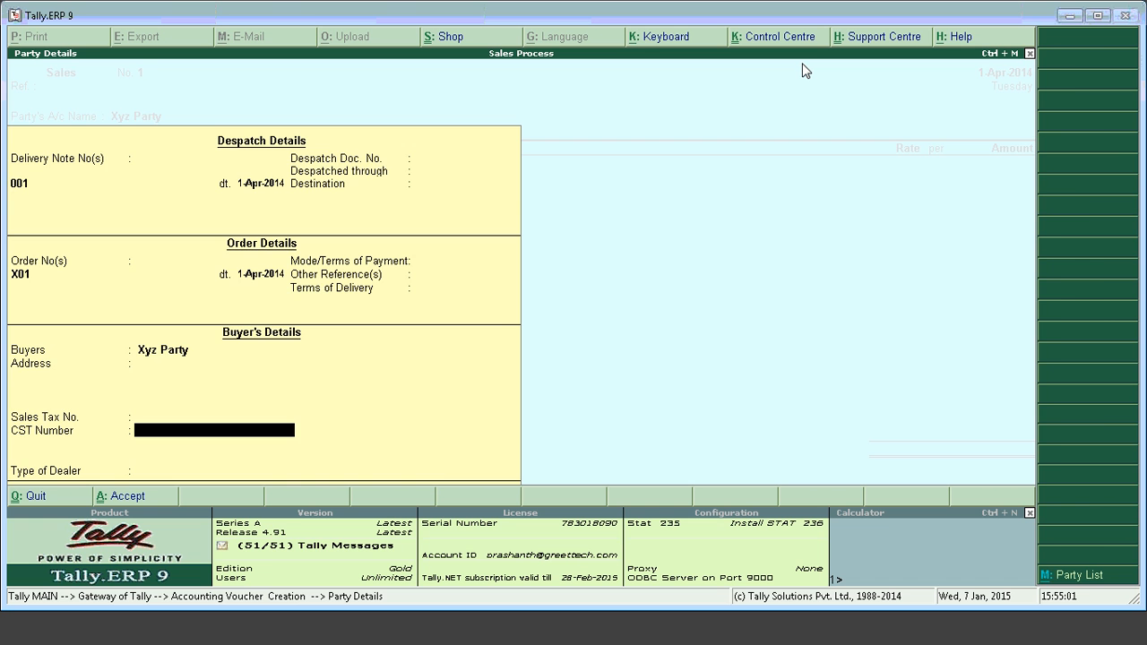
pyautogui.press('Return')
pyautogui.press('Return')
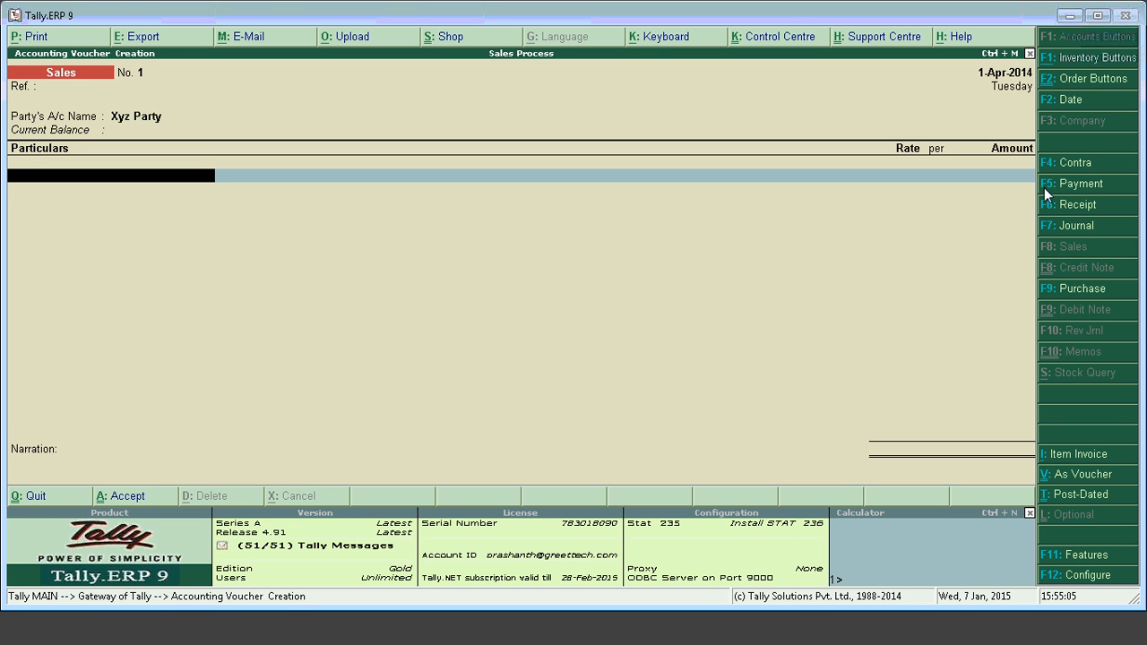
# Step: Switch the sales voucher to item invoice mode and accept Xyz Party's details again with dealer type Not Applicable
pyautogui.click(1080, 461)
pyautogui.press('Return')
pyautogui.press('Return')
pyautogui.press('Return')
pyautogui.press('Return')
pyautogui.press('Return')
pyautogui.press('Return')
pyautogui.press('Return')
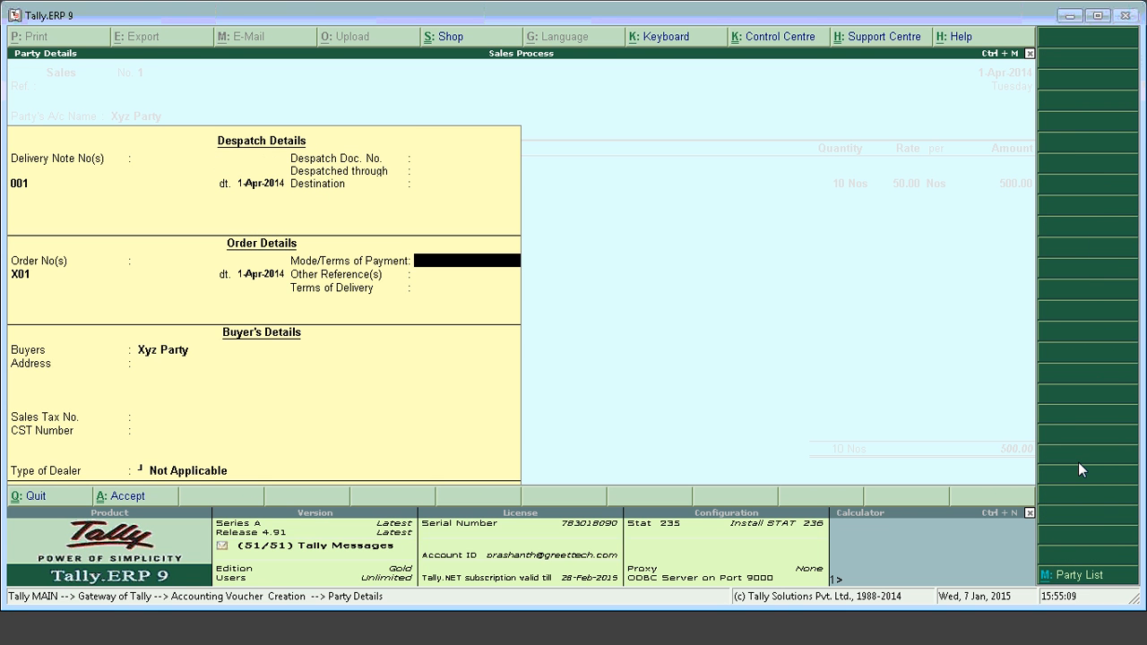
pyautogui.press('Return')
pyautogui.press('Return')
pyautogui.press('Return')
pyautogui.press('Return')
pyautogui.press('Return')
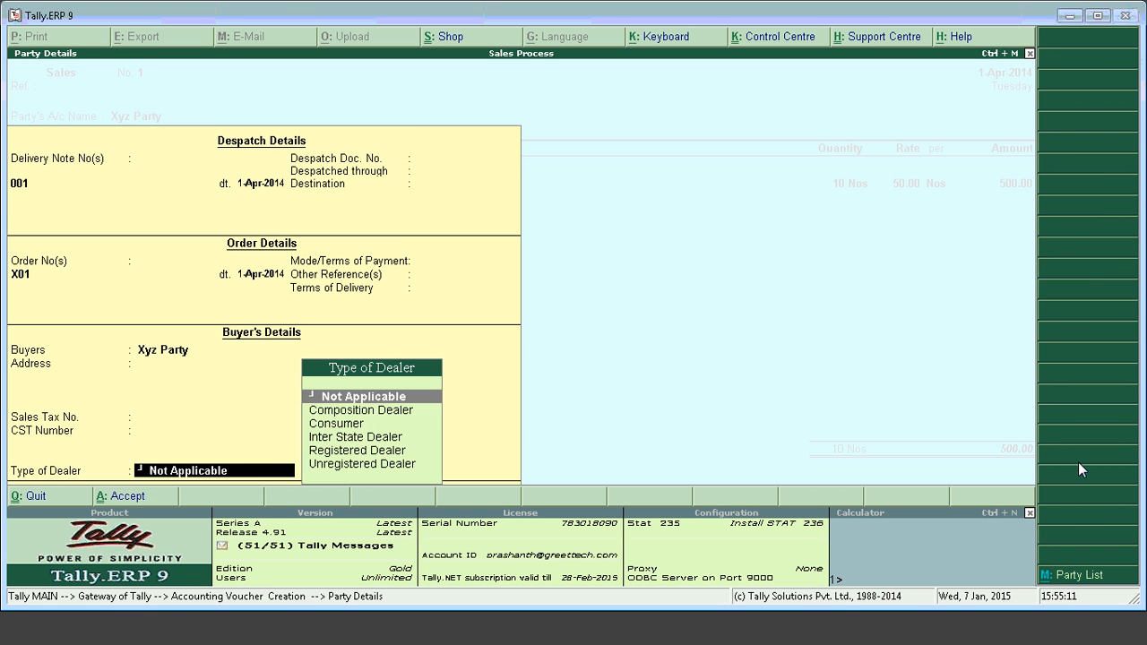
pyautogui.press('Return')
# Step: Accept the Stoc Item1 allocation with tracking number 001, order X01, and 10 Nos at a rate of 50.00
pyautogui.press('Return')
pyautogui.press('Return')
pyautogui.press('Return')
pyautogui.press('Return')
pyautogui.press('BackSpace')
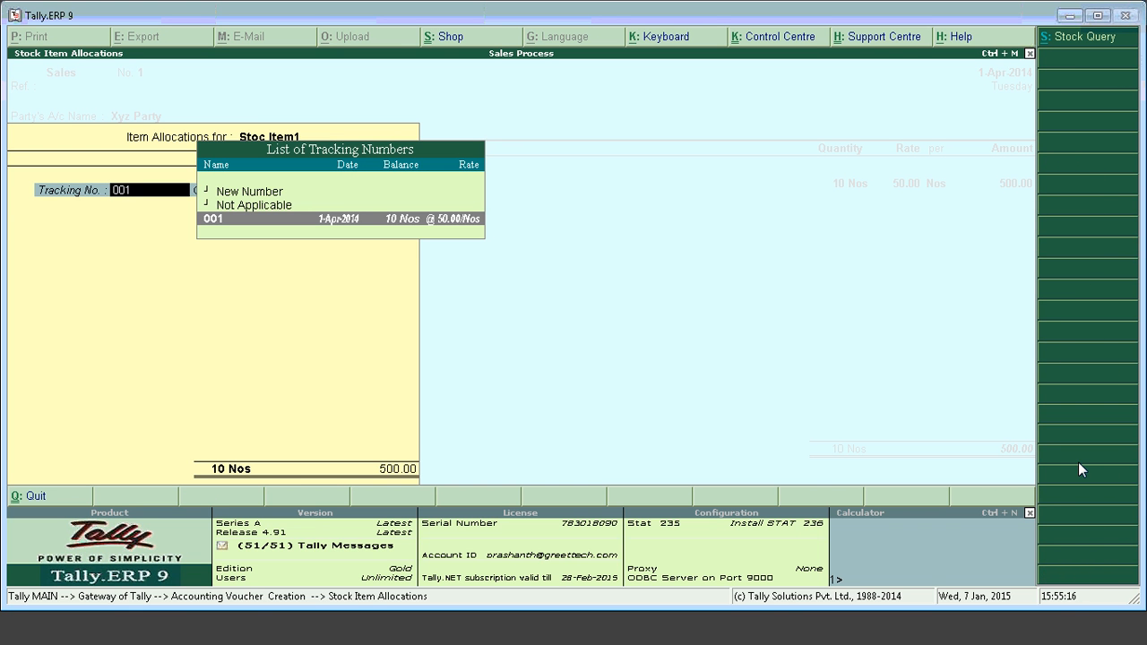
pyautogui.press('Return')
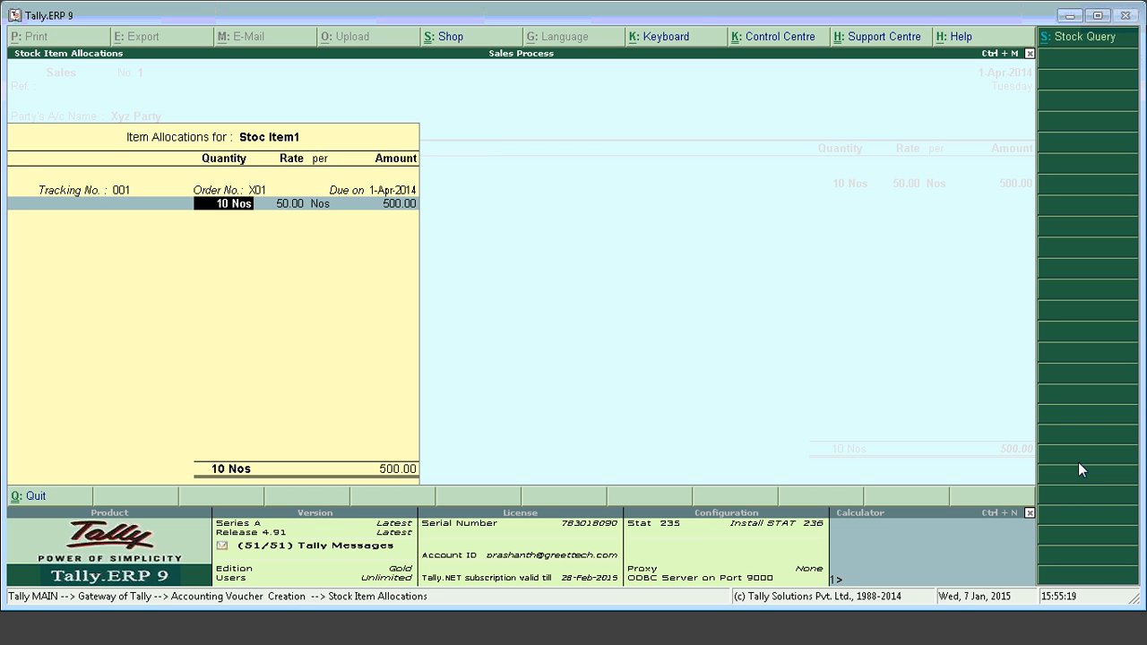
pyautogui.press('Return')
pyautogui.press('Return')
pyautogui.press('Return')
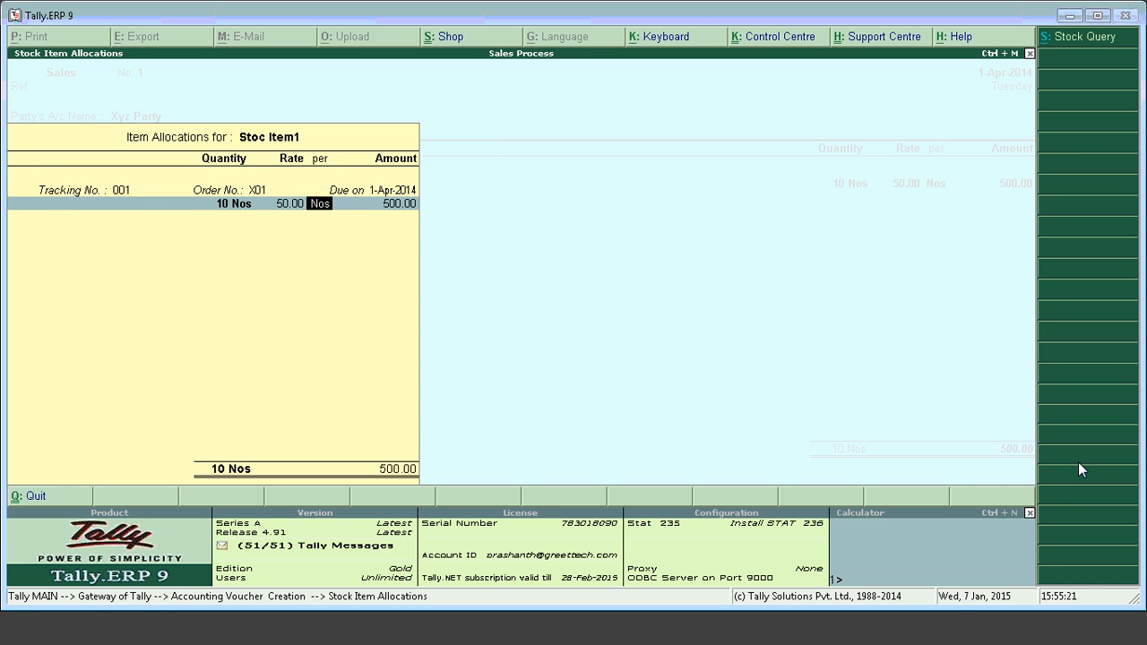
pyautogui.press('Return')
pyautogui.press('Return')
pyautogui.press('Return')
# Step: Complete the Stoc Item1 line per Nos and end the sales voucher's item and ledger lists to open Xyz Party's bill-wise details
pyautogui.press('Return')
pyautogui.press('Return')
pyautogui.press('Return')
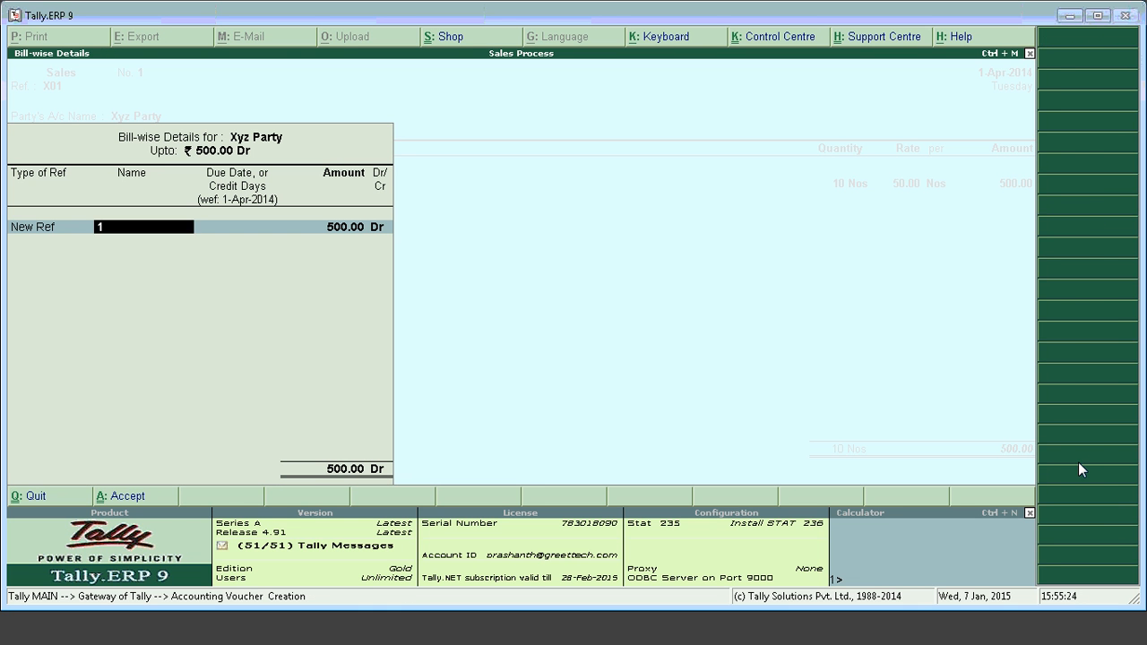
pyautogui.press('Return')
pyautogui.press('Return')
pyautogui.press('Return')
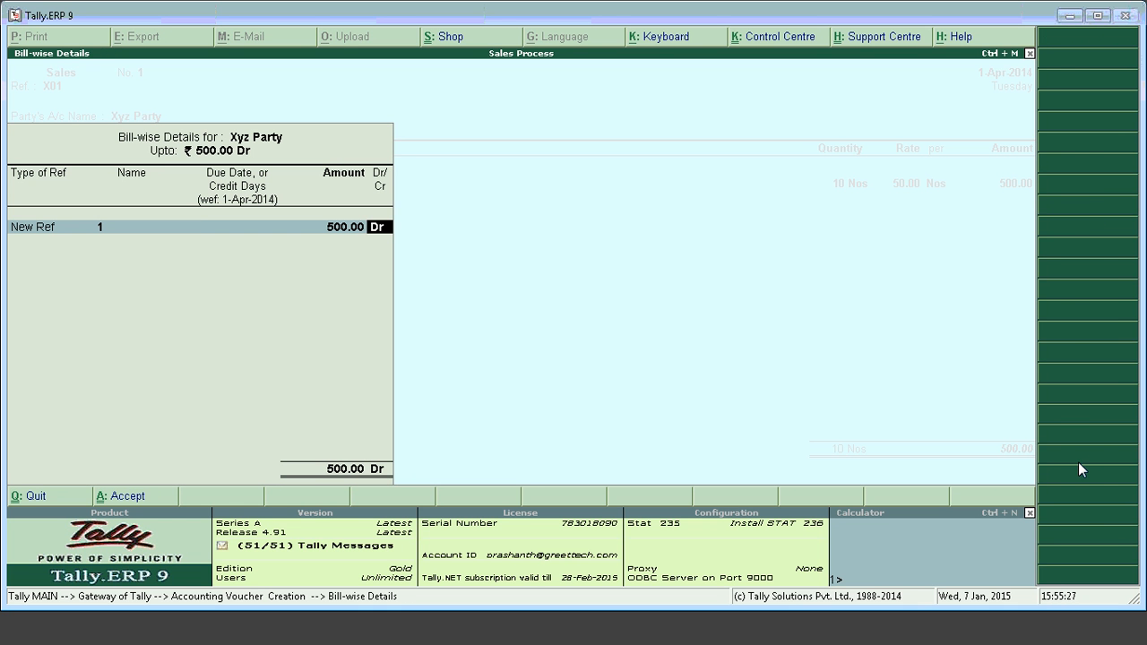
pyautogui.press('BackSpace')
pyautogui.press('BackSpace')
pyautogui.press('BackSpace')
pyautogui.press('BackSpace')
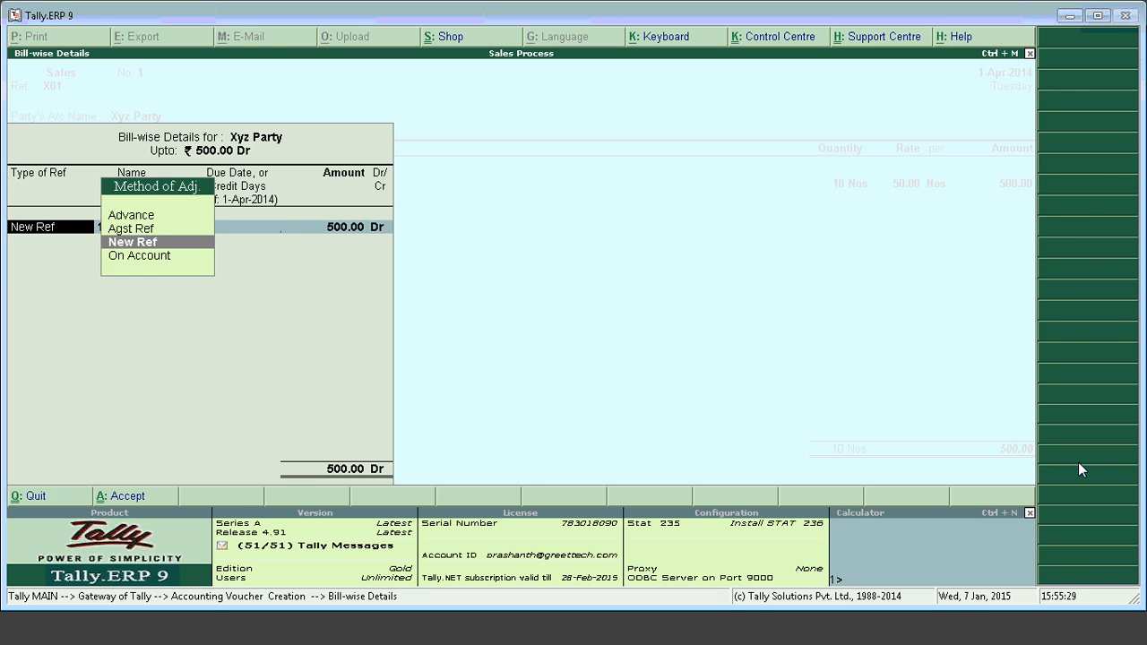
pyautogui.press('Escape')
pyautogui.press('BackSpace')
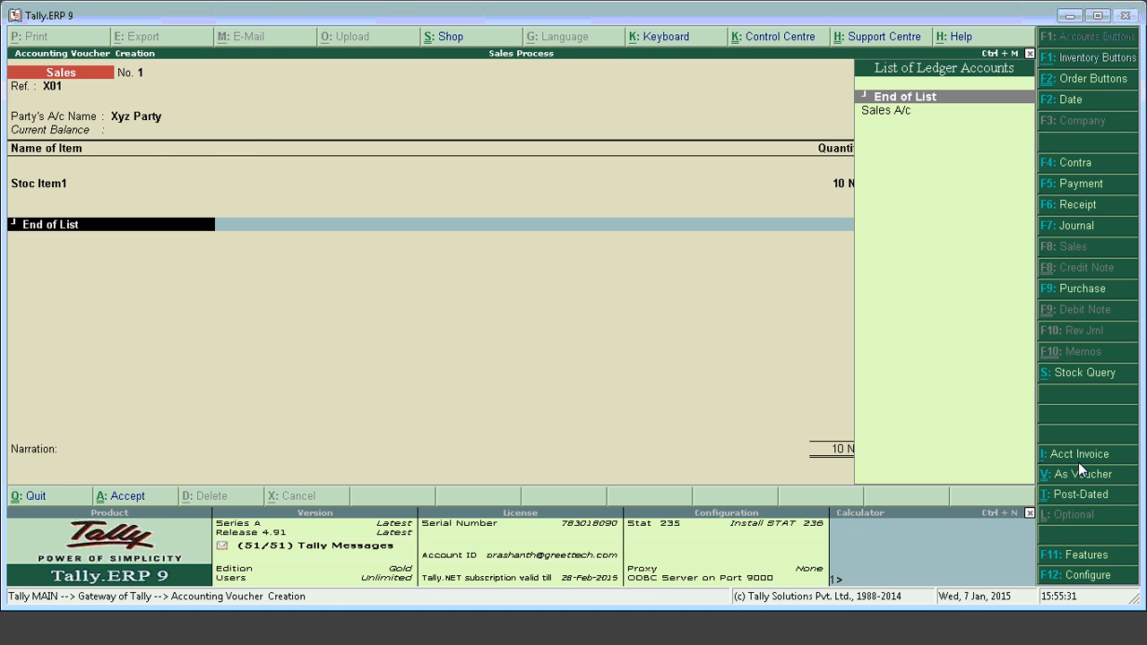
pyautogui.press('Return')
pyautogui.press('Return')
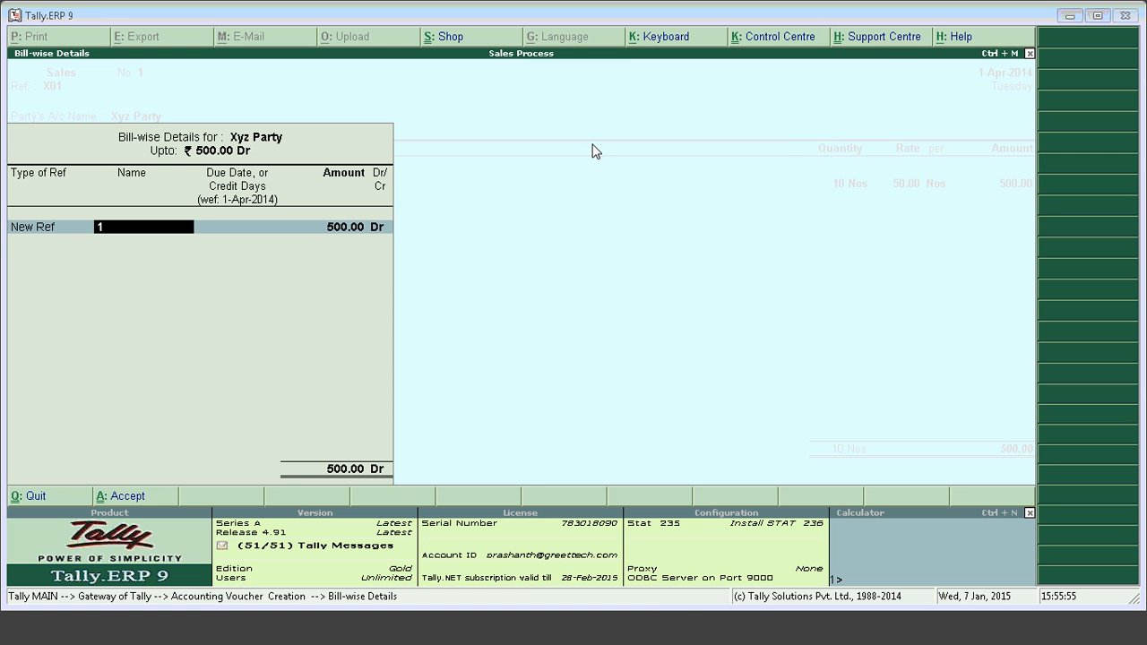
# Step: Switch to the Sales Process presentation in PowerPoint and go back to the Pre-requisites slide
pyautogui.hotkey('alt', 'Tab')
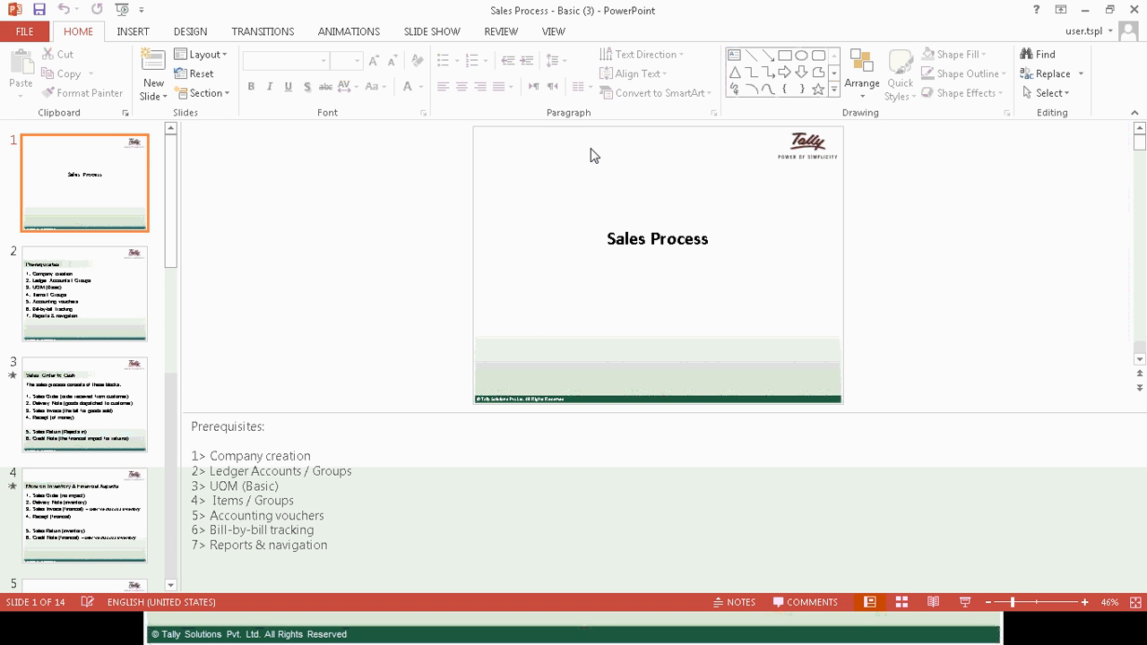
pyautogui.click(78, 168)
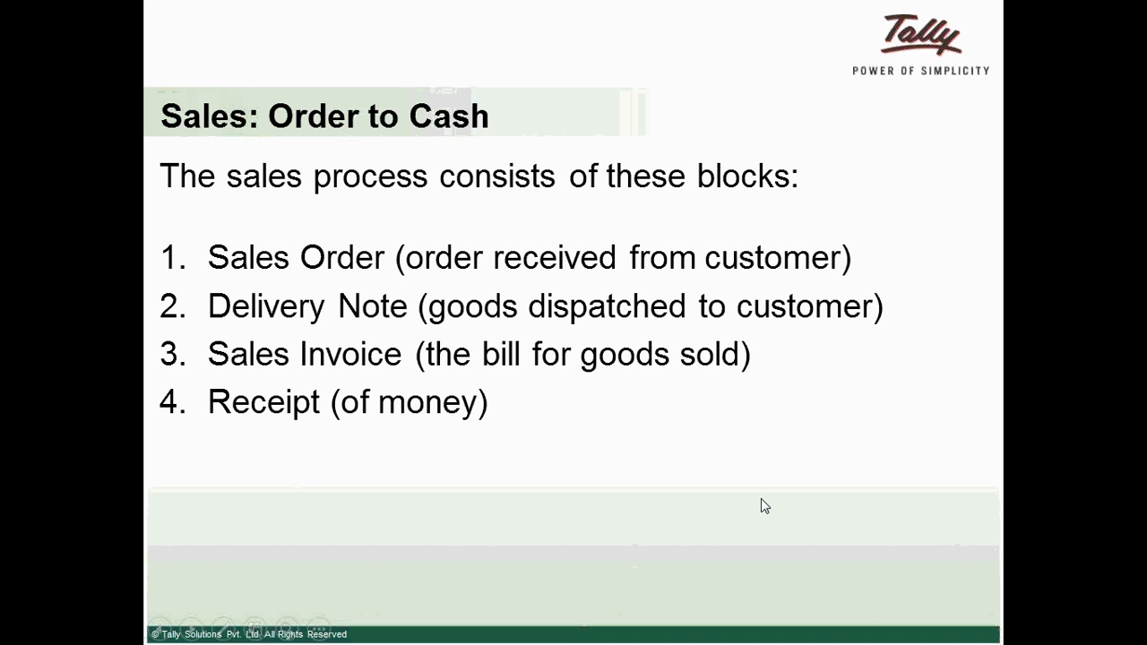
pyautogui.scroll(6, 786, 475)
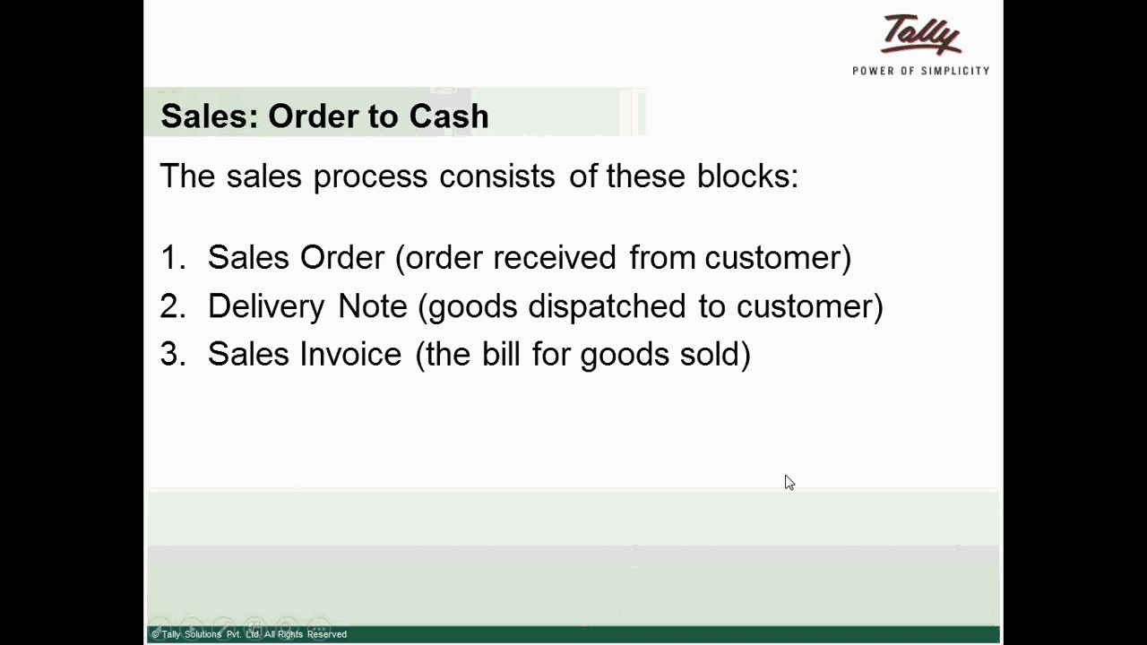
pyautogui.scroll(1, 786, 482)
pyautogui.scroll(-1, 785, 483)
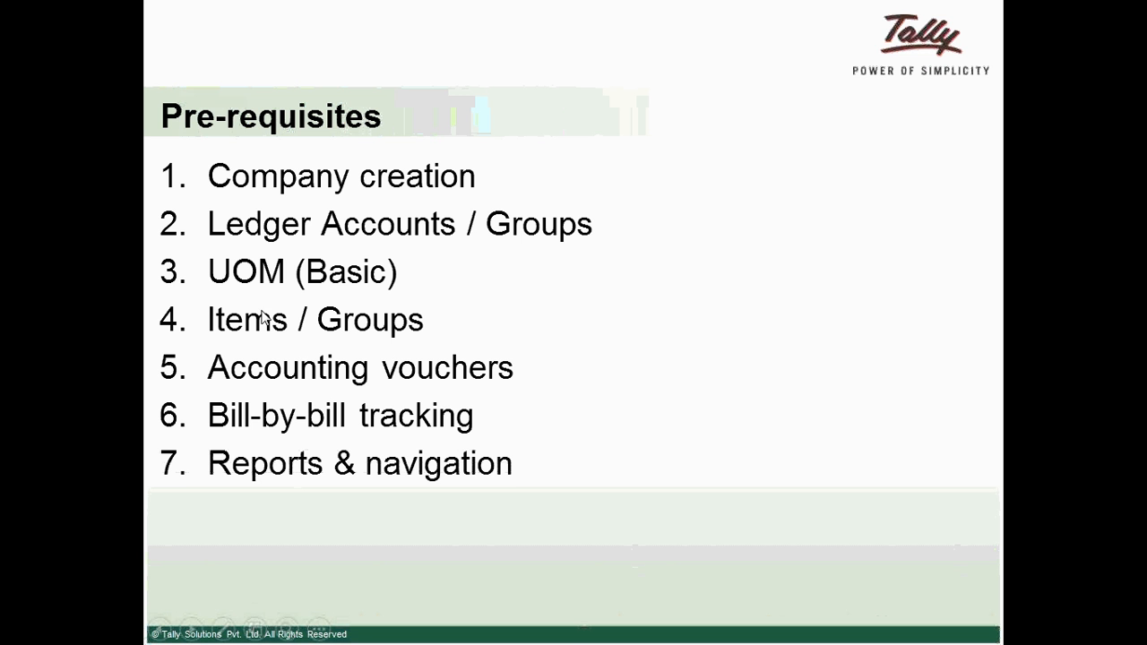
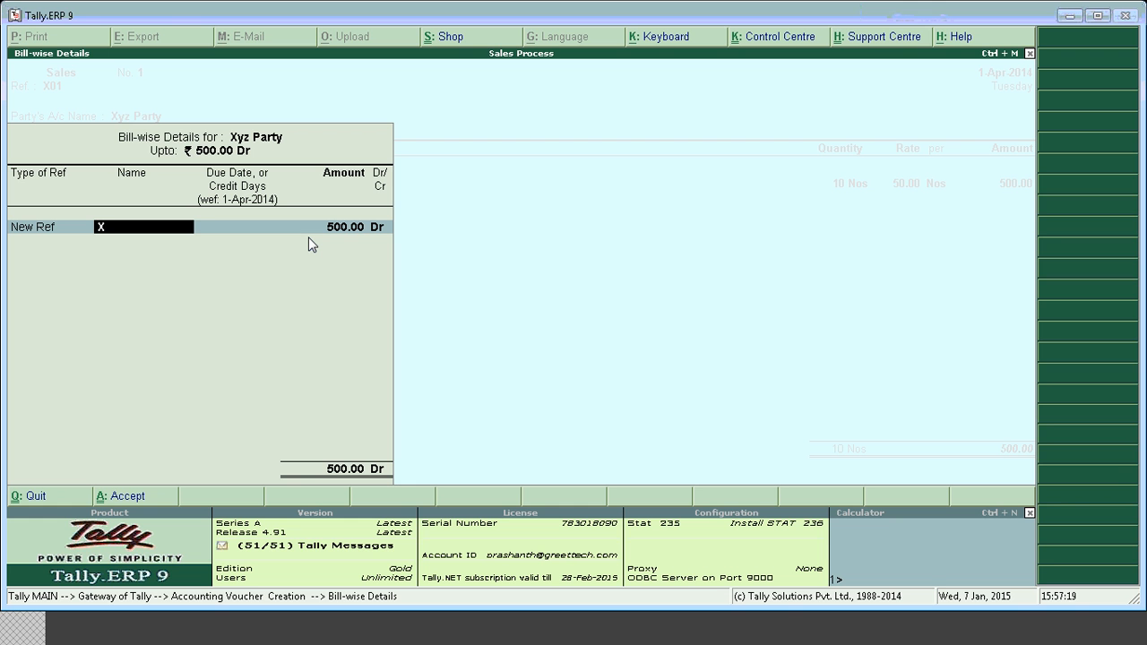
# Step: Name Xyz Party's new bill reference Xyzbill1 for 500.00 Dr and save the sales voucher without a narration
pyautogui.write('yzbill1')
pyautogui.press('Return')
pyautogui.press('Return')
pyautogui.press('Return')
pyautogui.press('Return')
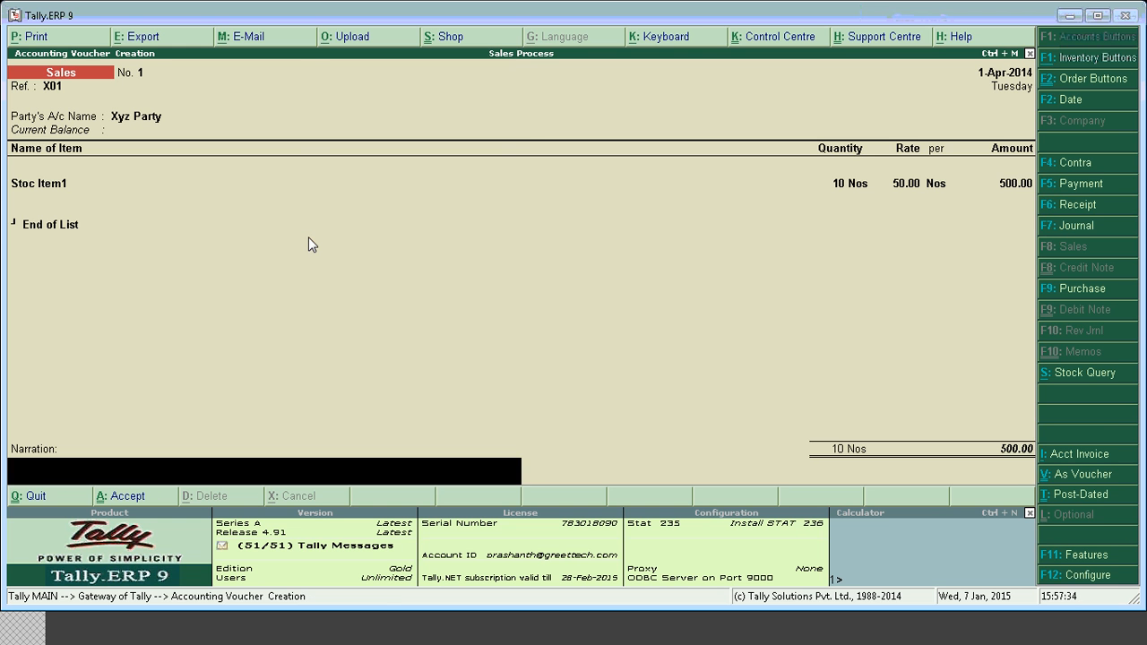
pyautogui.press('Return')
pyautogui.press('Return')
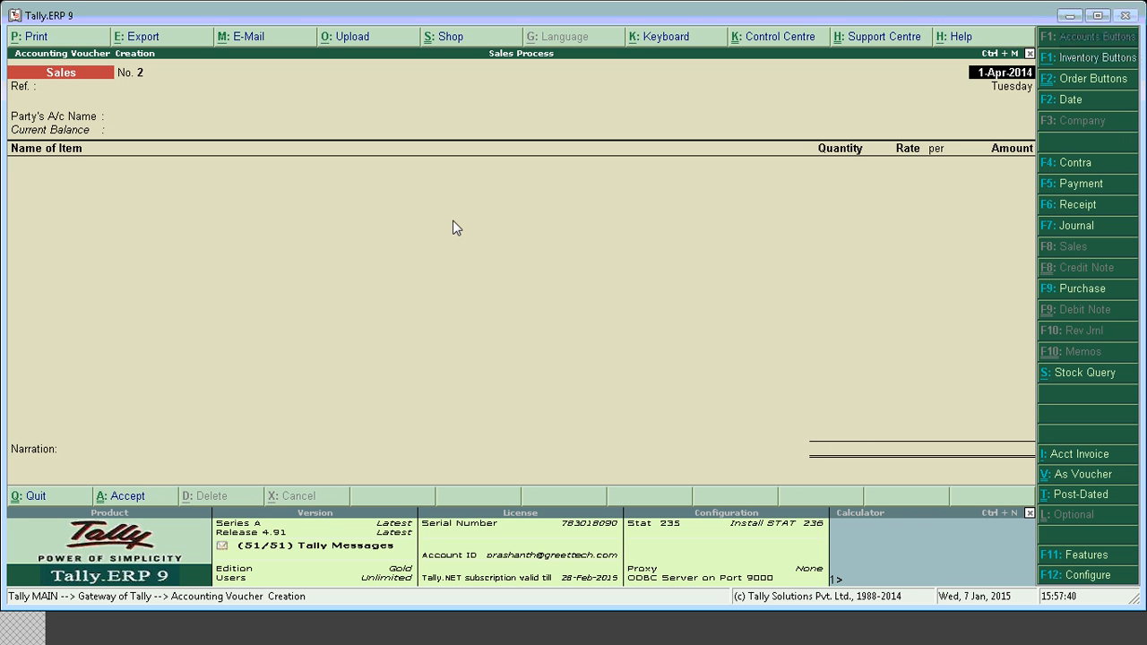
pyautogui.press('BackSpace')
pyautogui.press('Escape')
pyautogui.press('y')
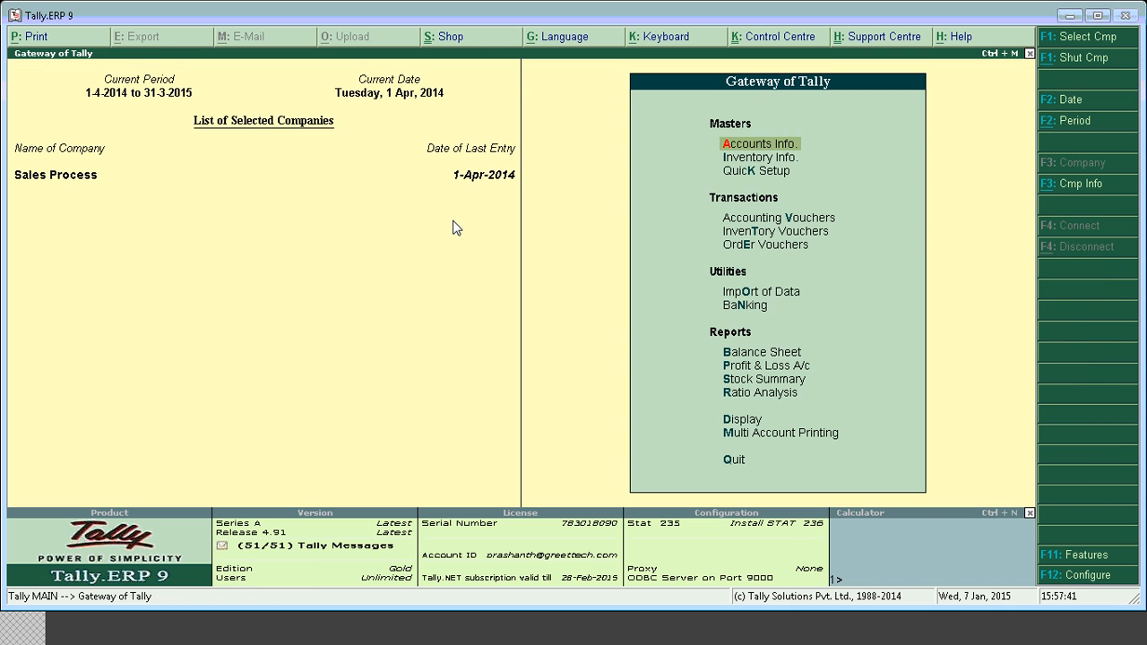
pyautogui.press('Down')
pyautogui.press('Down')
pyautogui.press('Down')
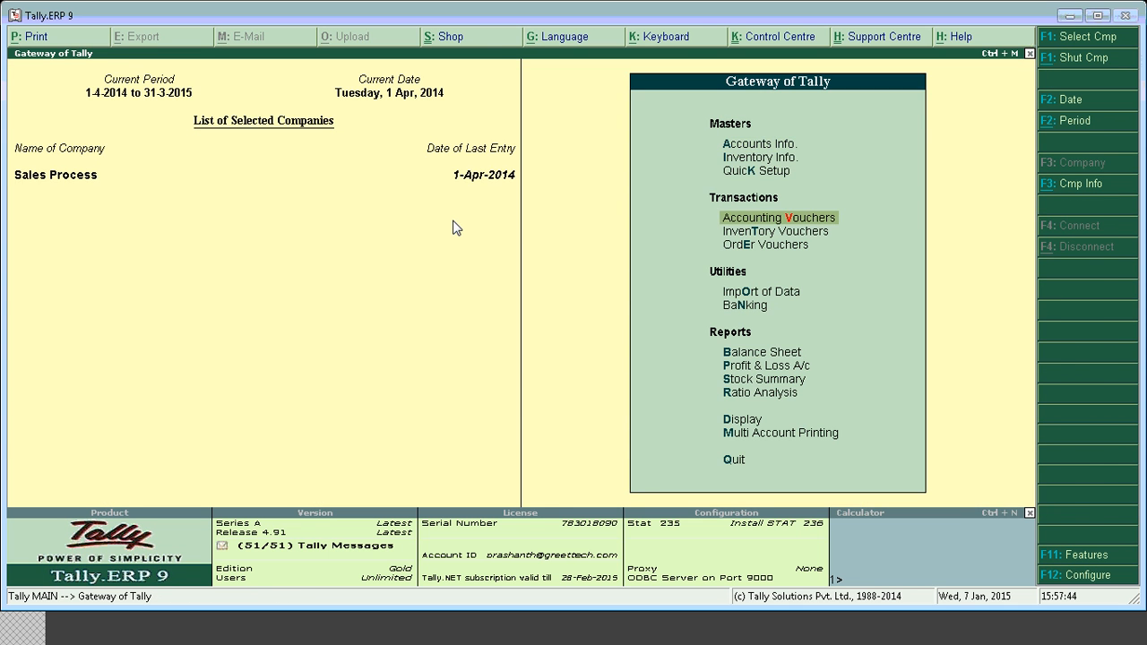
pyautogui.press('Return')
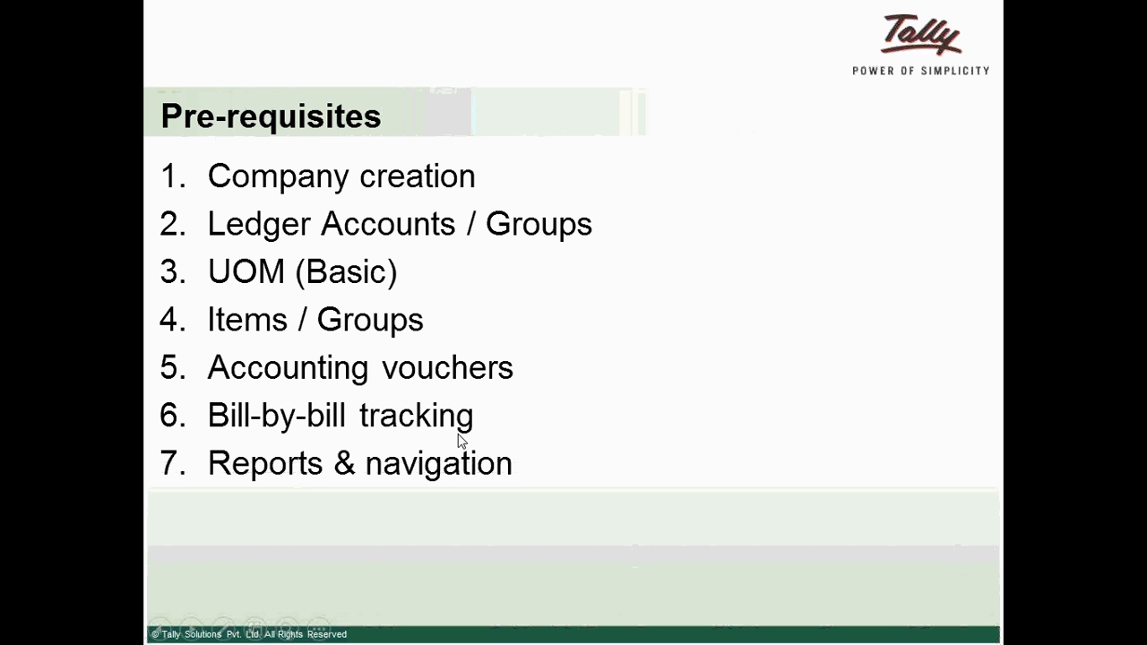
pyautogui.hotkey('alt', 'Tab')
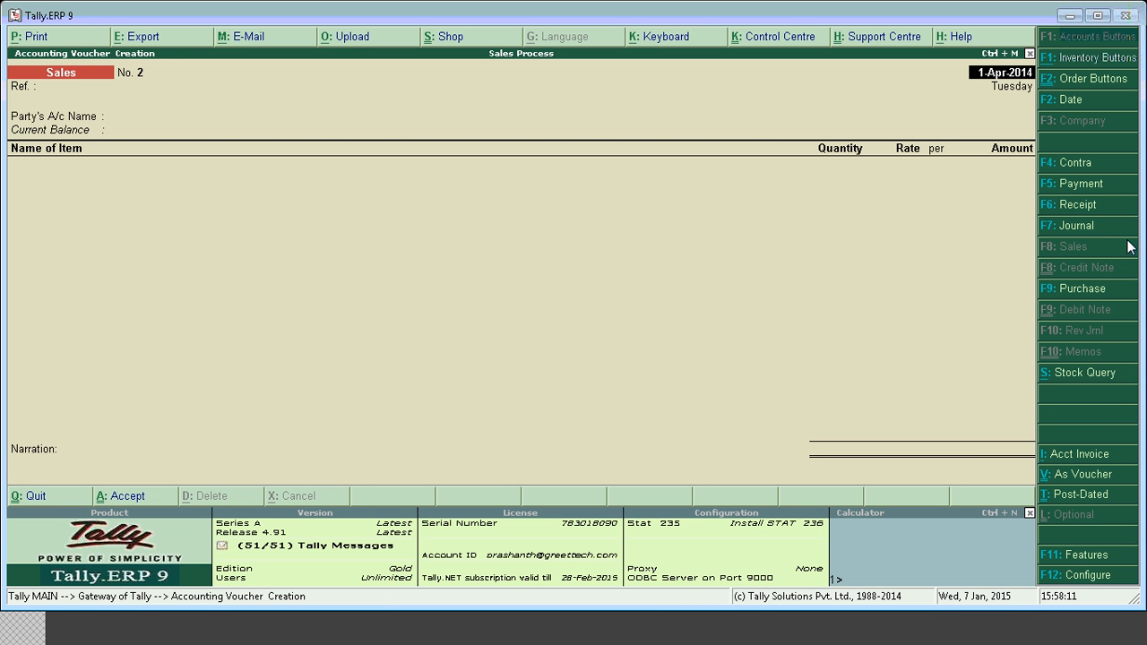
pyautogui.press('Escape')
pyautogui.press('y')
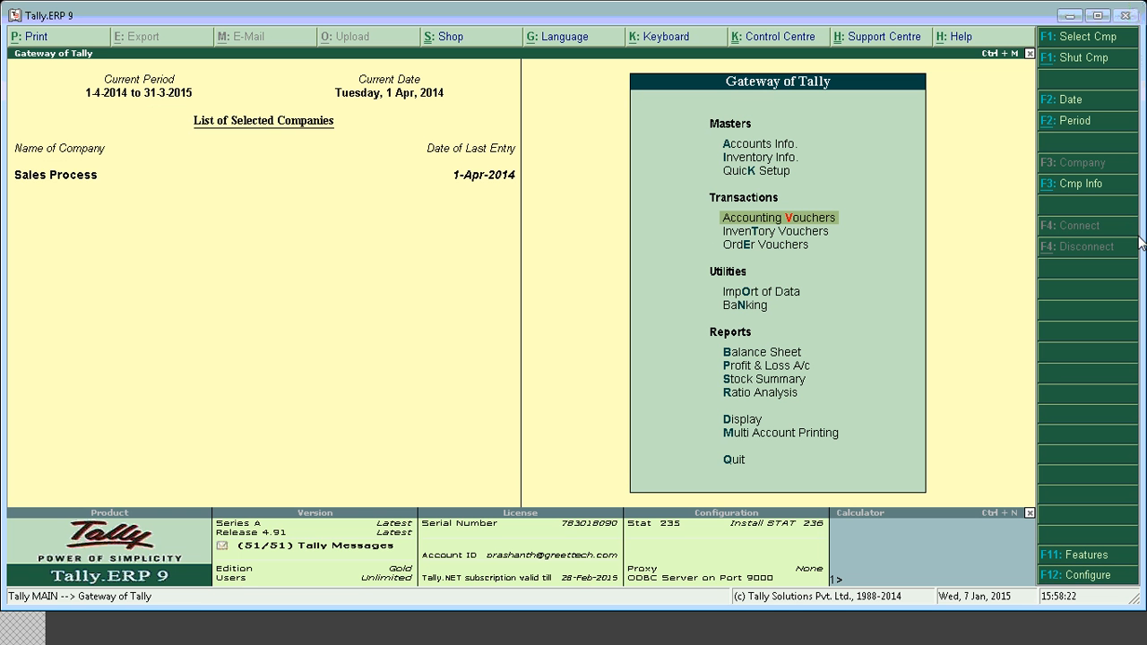
# Step: Start a receipt voucher dated 1-Apr-2014 with Cash as the account and enter 500 received from Xyz Party
pyautogui.press('Return')
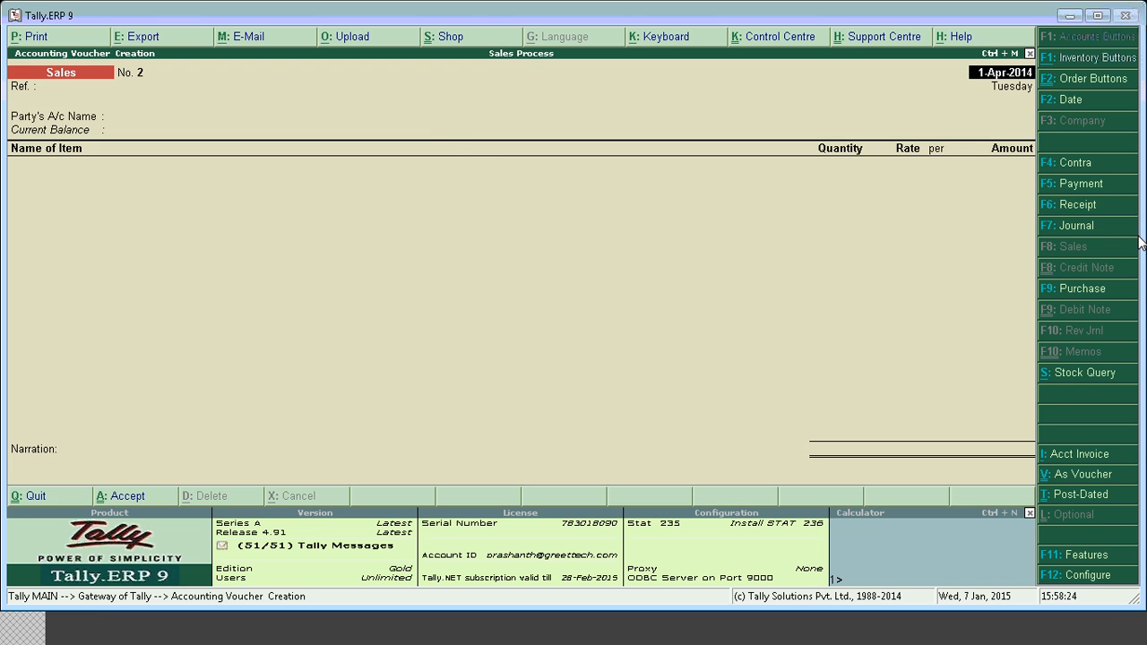
pyautogui.click(1075, 206)
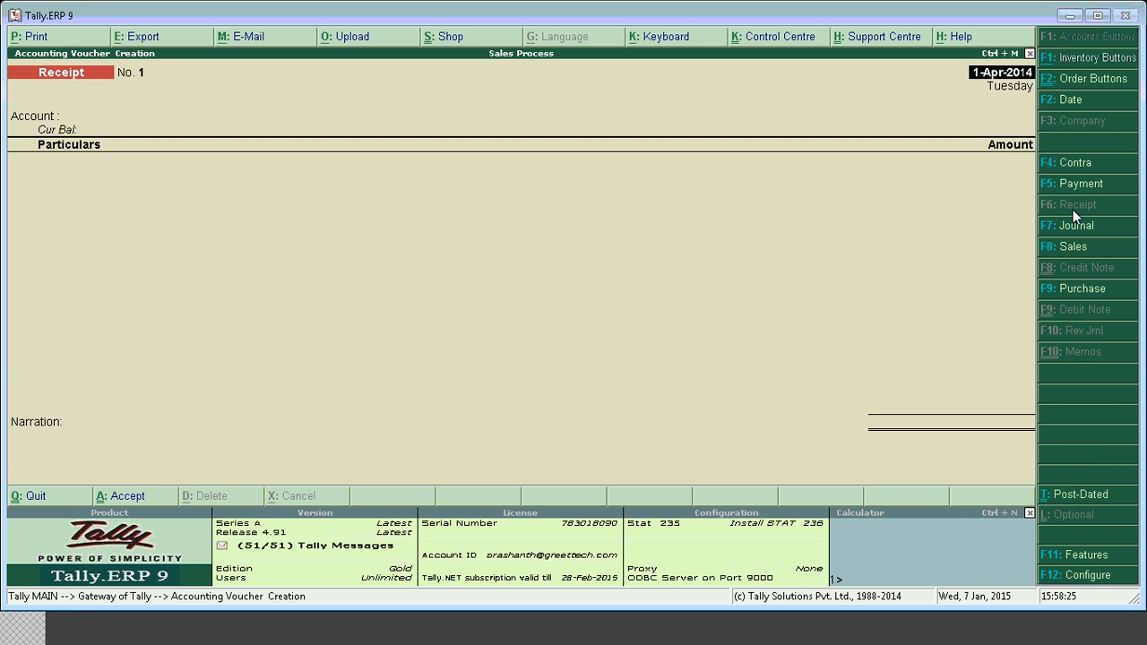
pyautogui.press('Return')
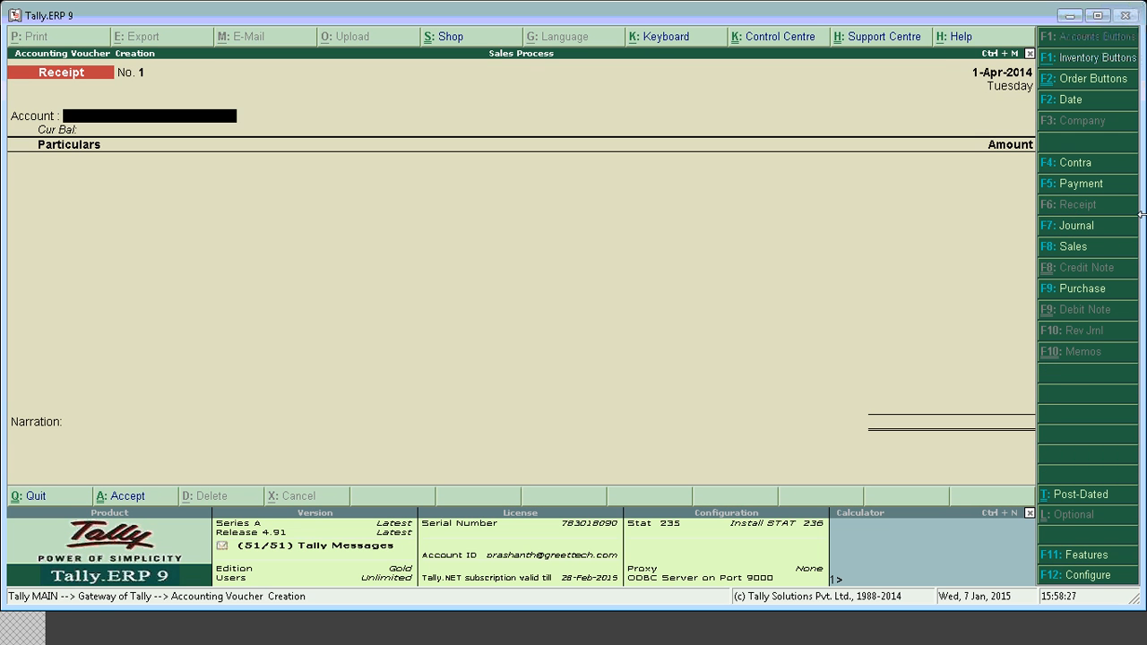
pyautogui.write('c')
pyautogui.press('Return')
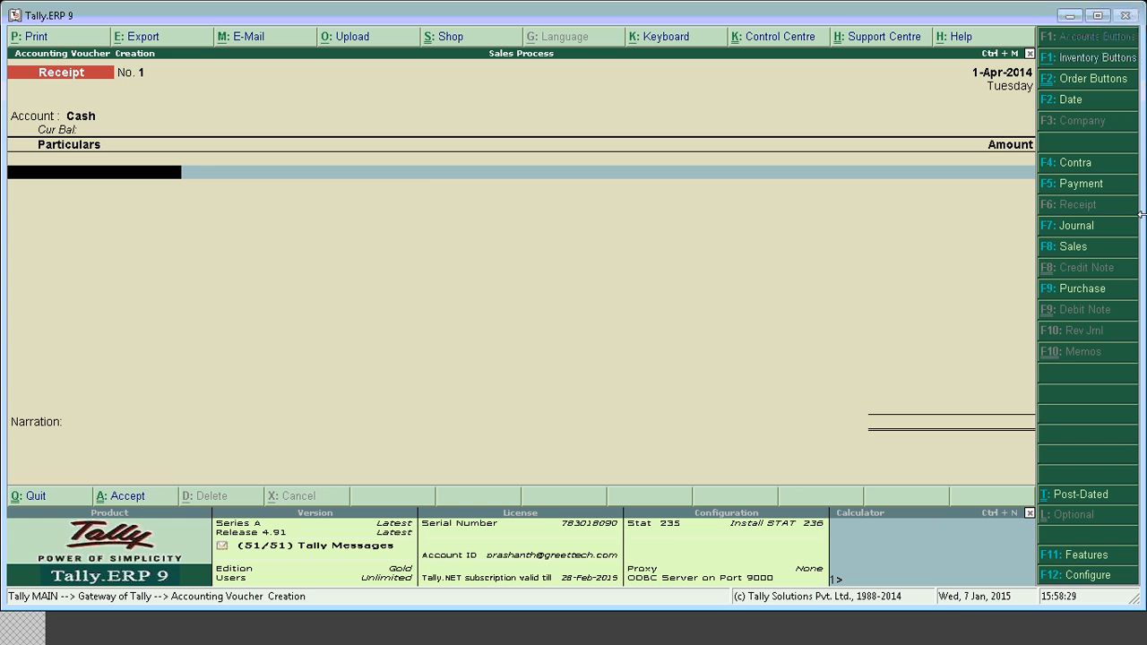
pyautogui.write('X')
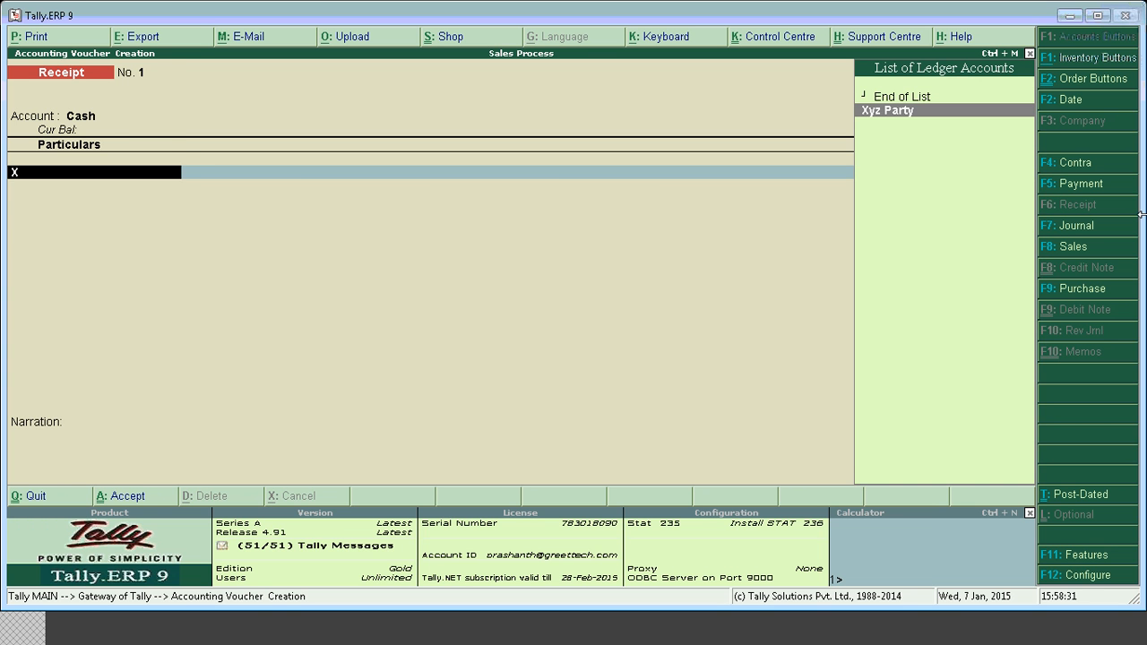
pyautogui.press('Return')
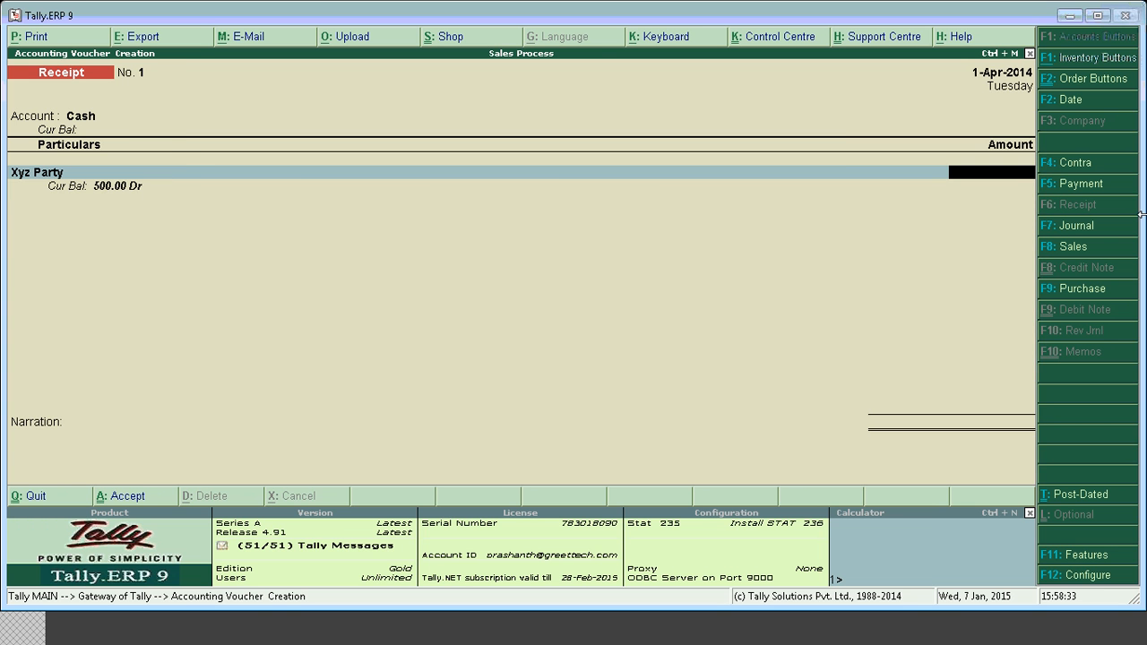
pyautogui.write('500')
pyautogui.press('Return')
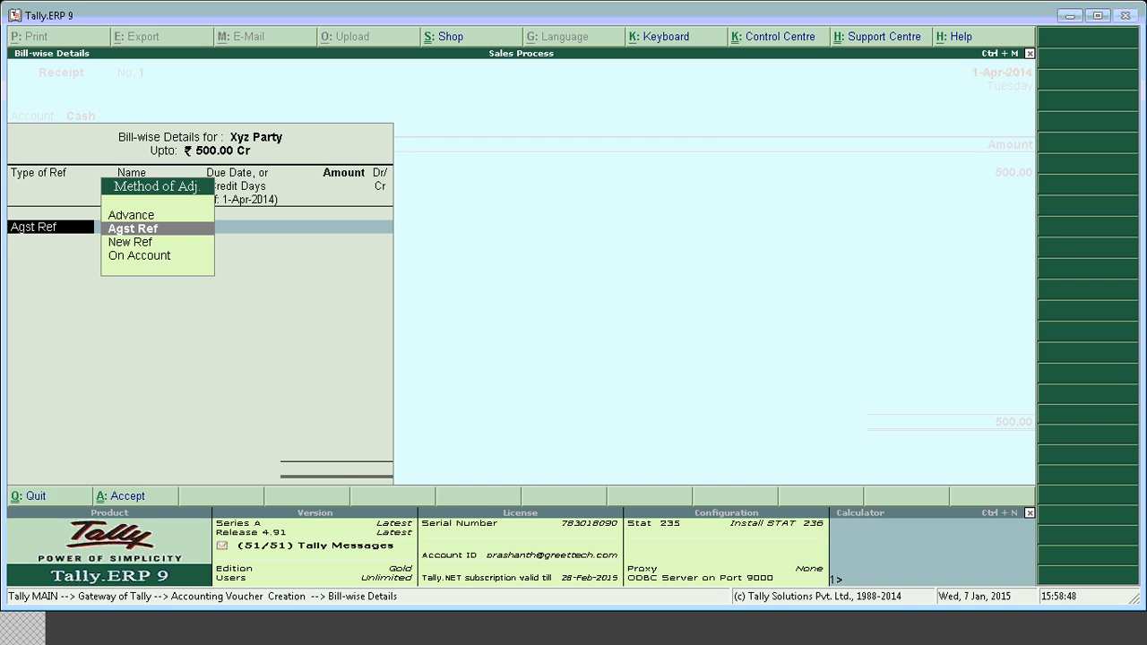
# Step: Adjust the receipt as Agst Ref against pending bill Xyzbill1 for 500.00 Cr and save the voucher without a narration
pyautogui.press('Return')
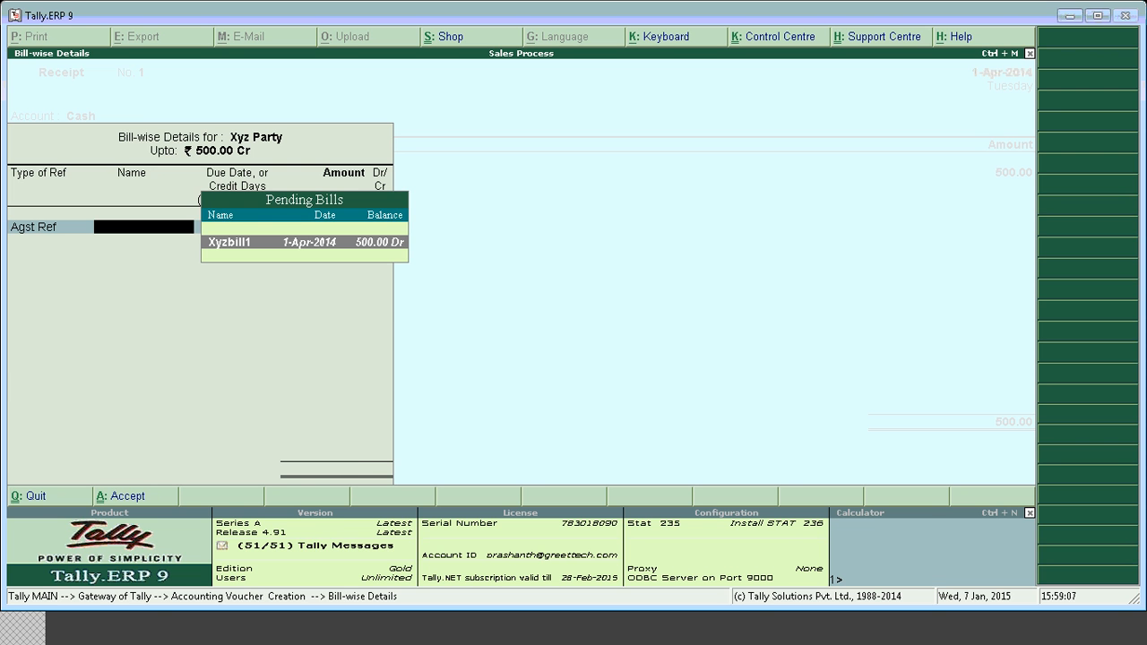
pyautogui.press('Return')
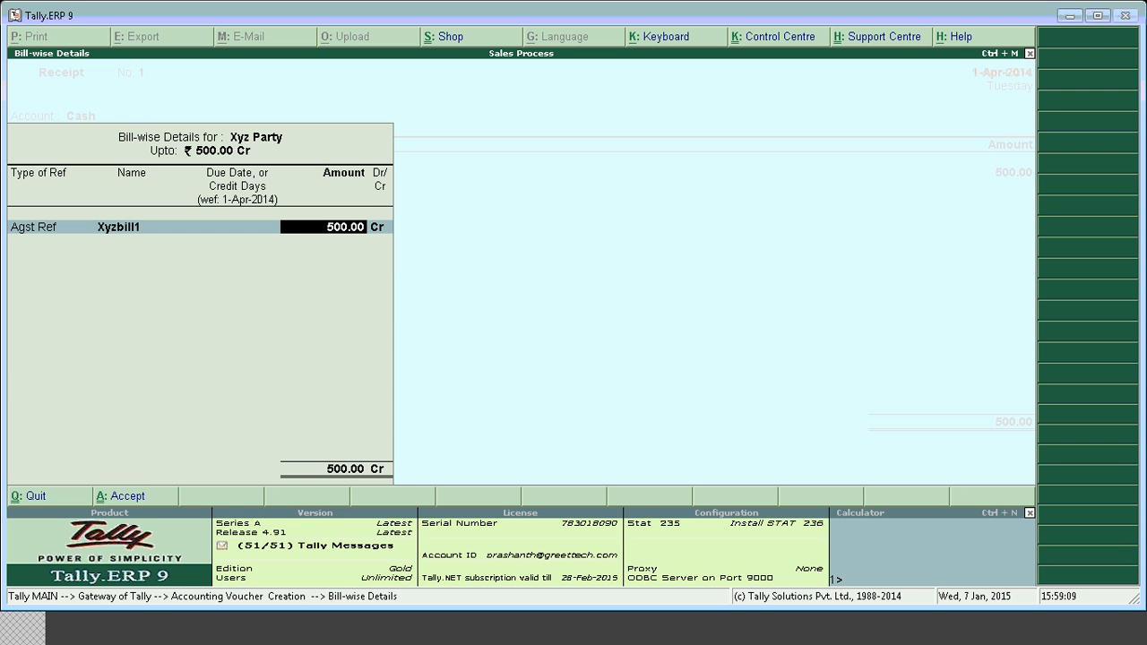
pyautogui.press('Return')
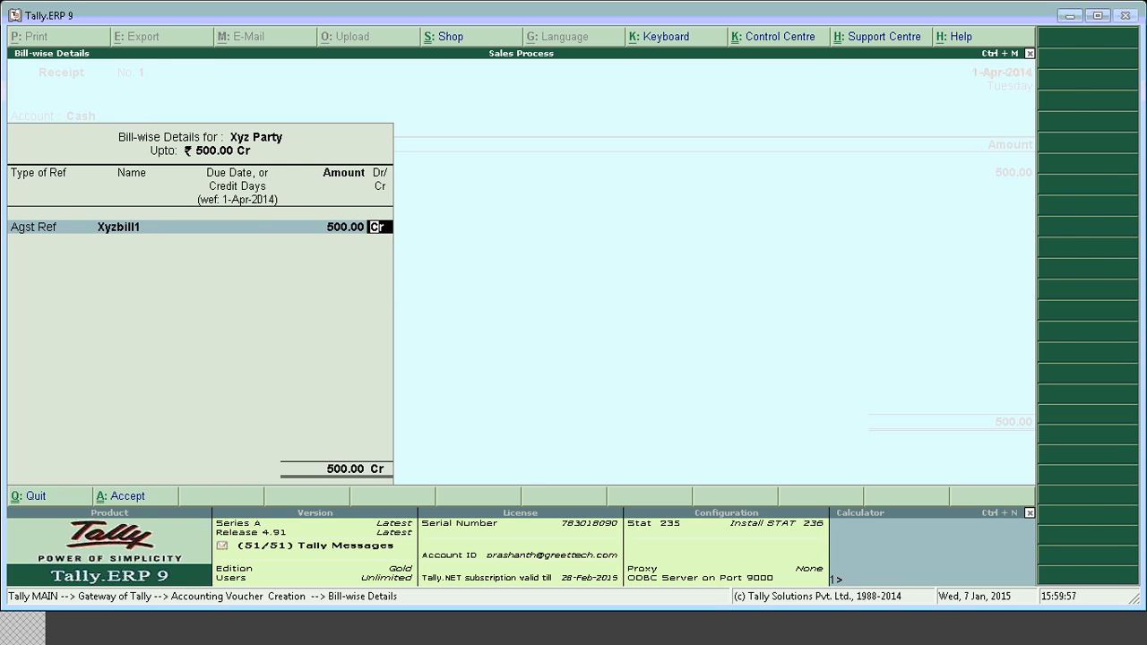
pyautogui.press('Return')
pyautogui.press('Return')
pyautogui.press('Return')
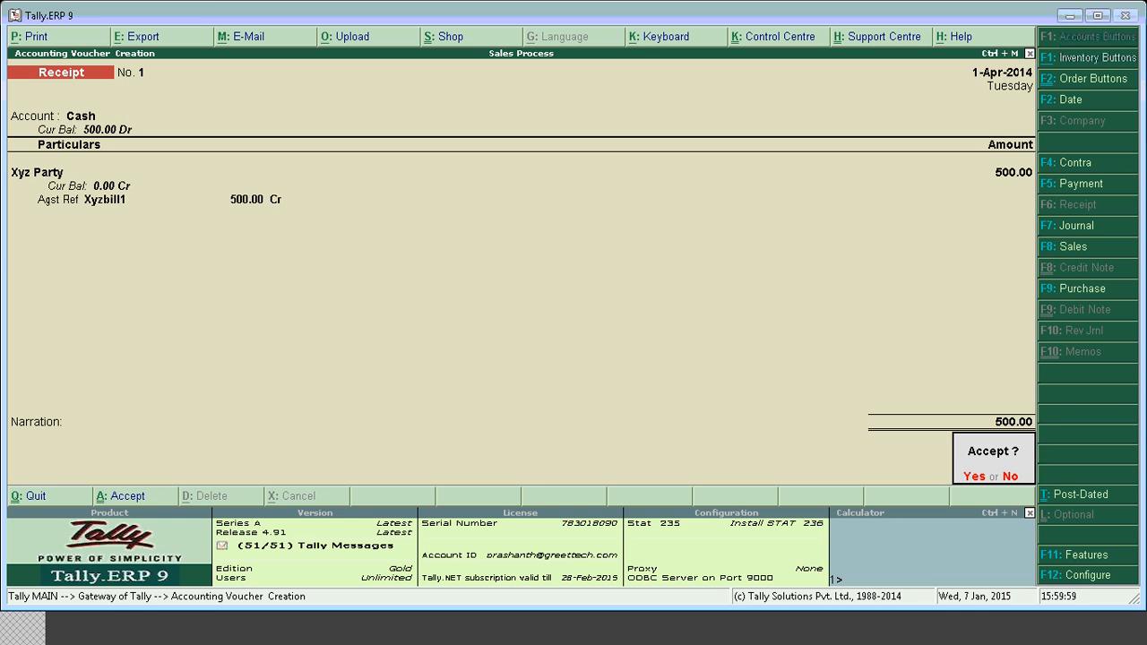
pyautogui.press('Return')
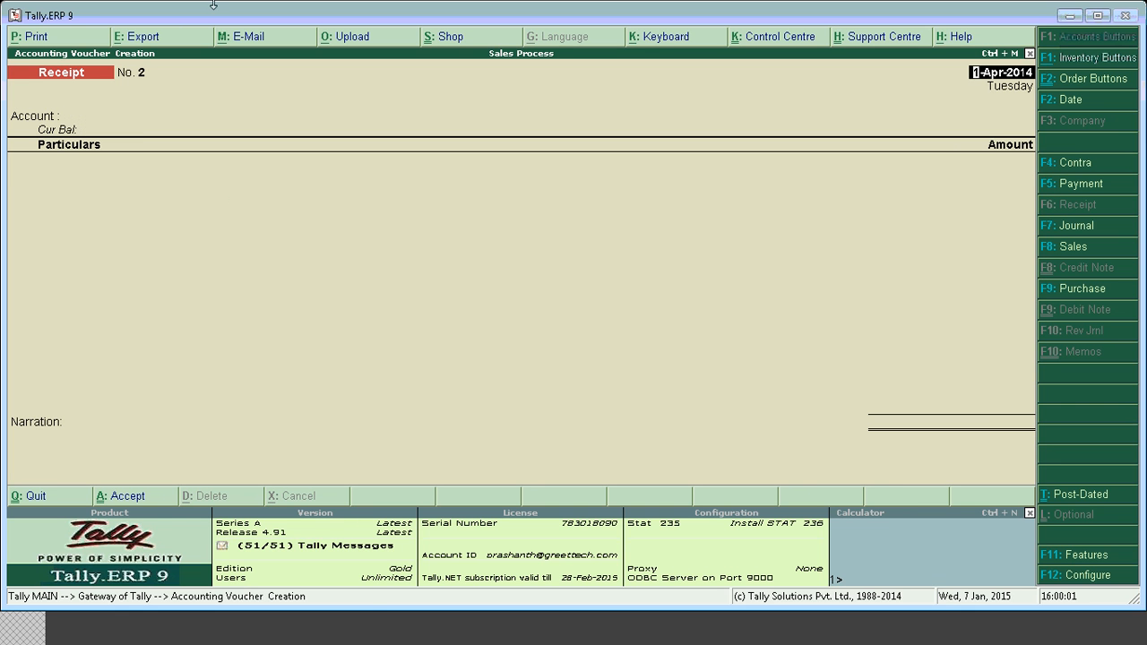
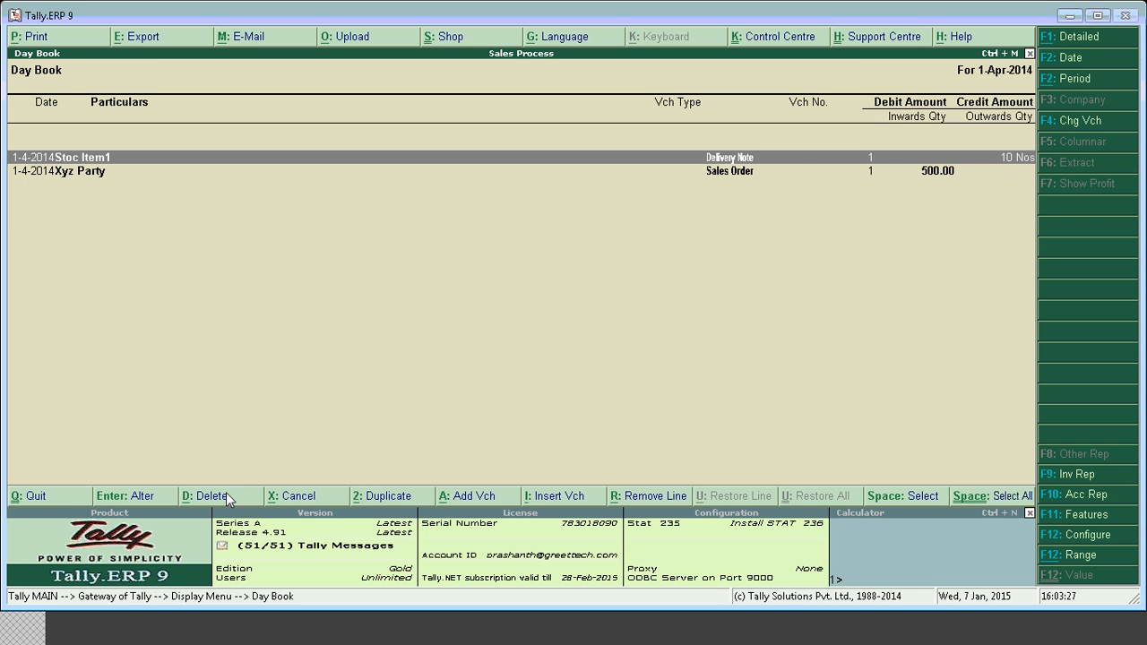
# Step: Check the sales order and delivery note entries in the Day Book and return to the Gateway of Tally
pyautogui.click(735, 175)
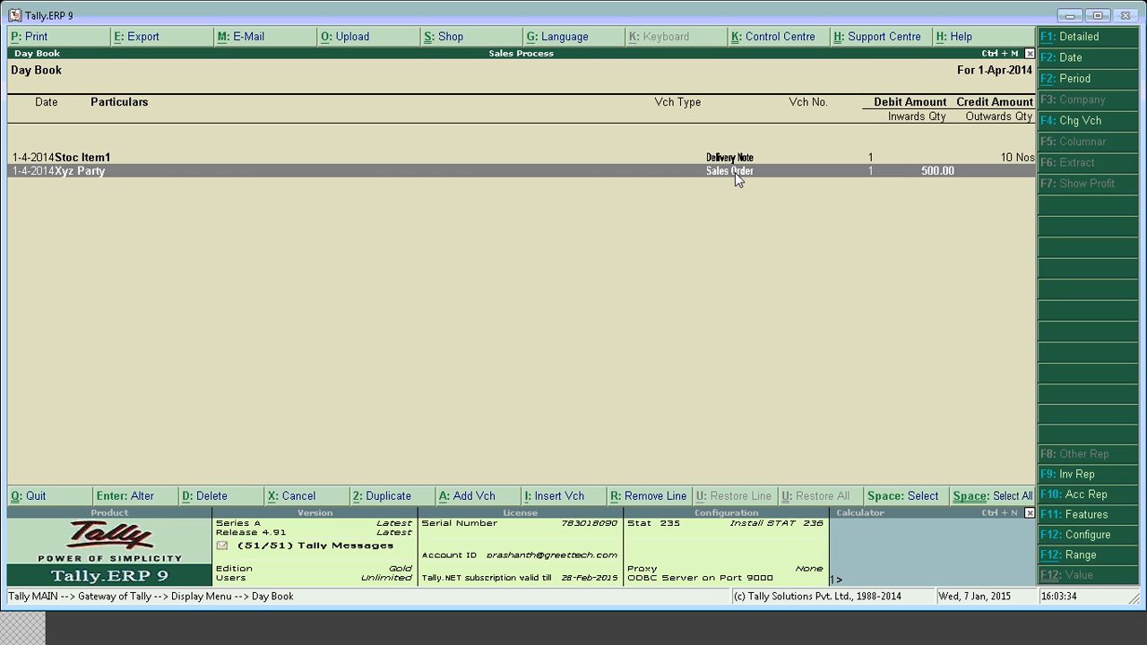
pyautogui.press('Up')
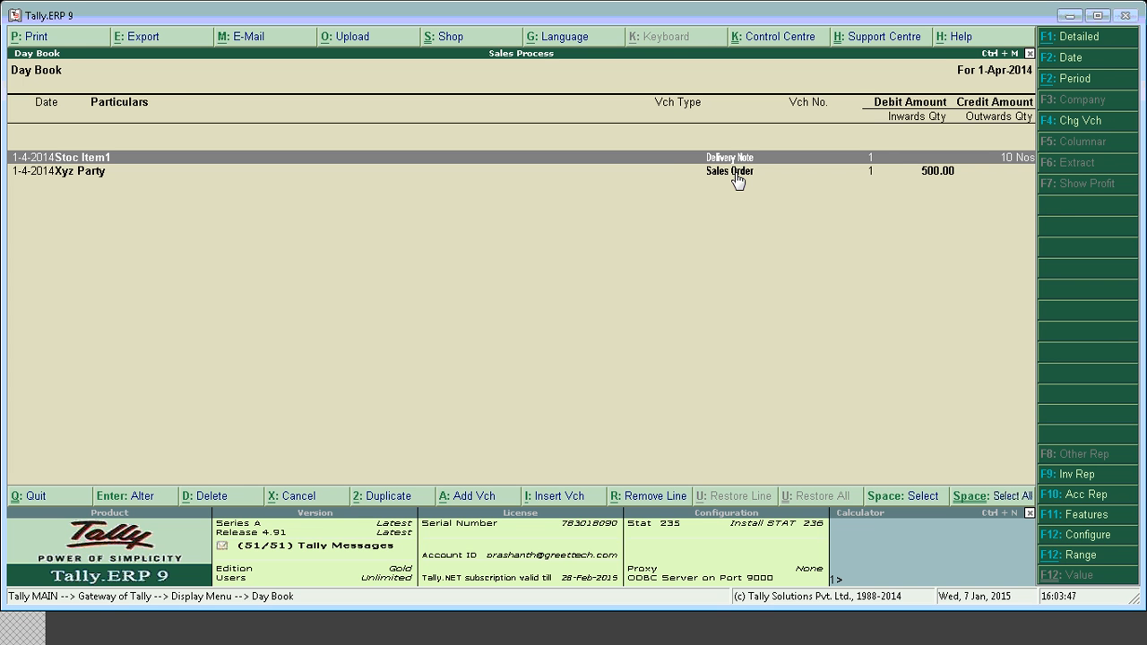
pyautogui.press('Escape')
pyautogui.press('Escape')
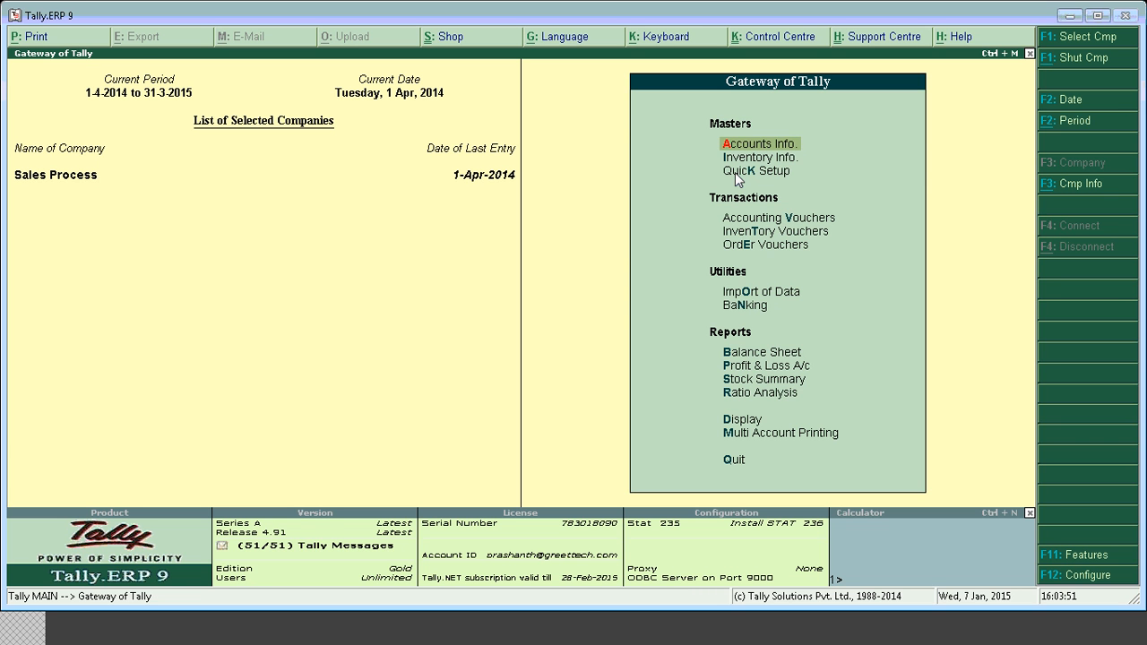
# Step: Open inventory voucher creation and enable Use Rejection Inward/Outward Notes in the company's inventory features
pyautogui.press('Down')
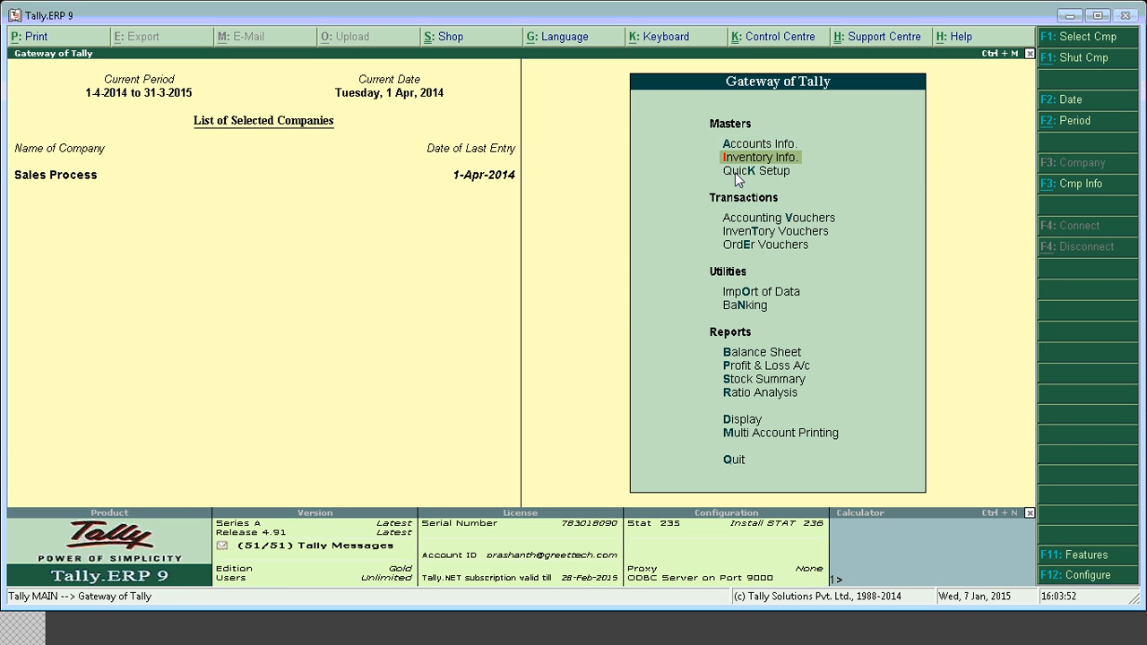
pyautogui.press('Down')
pyautogui.press('Down')
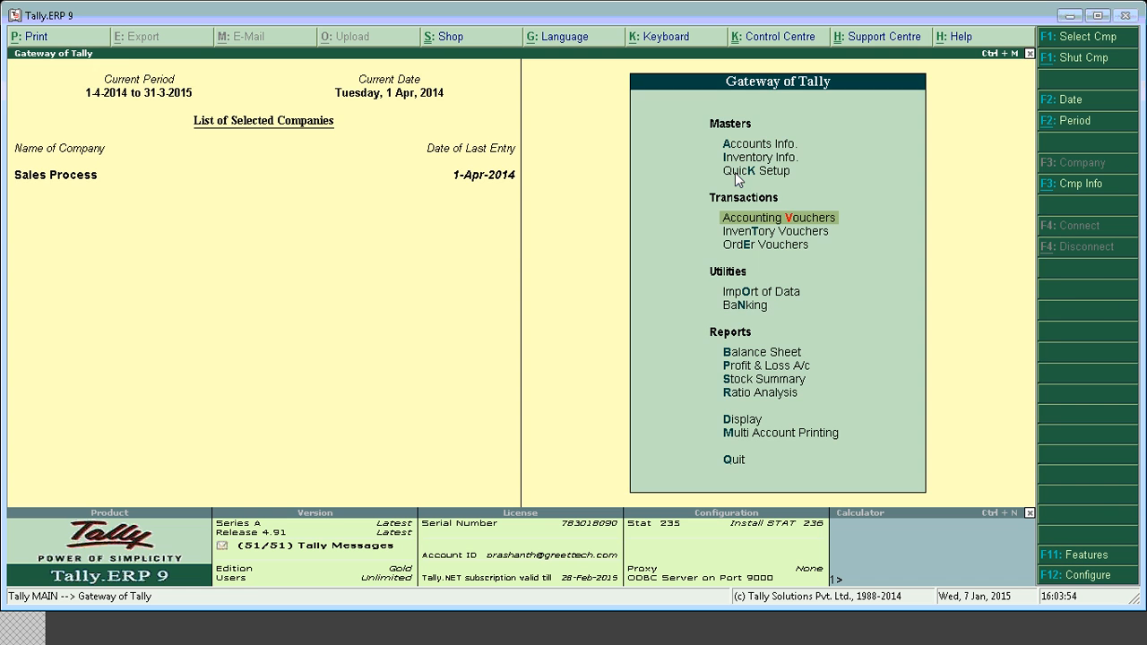
pyautogui.press('Return')
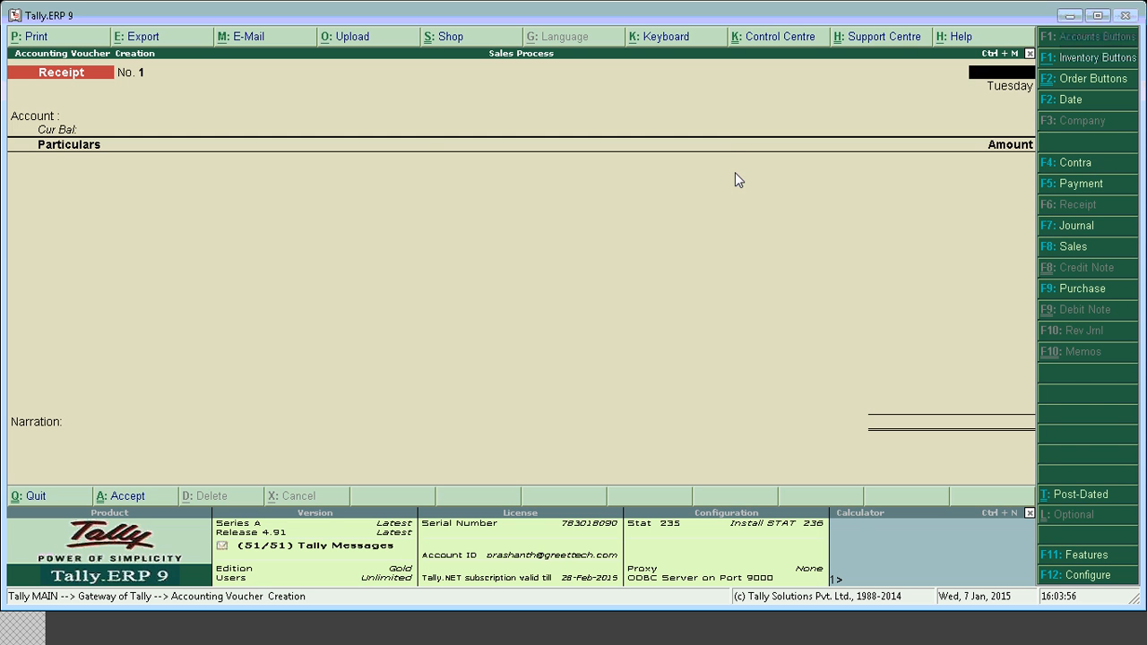
pyautogui.press('Escape')
pyautogui.press('Down')
pyautogui.press('Return')
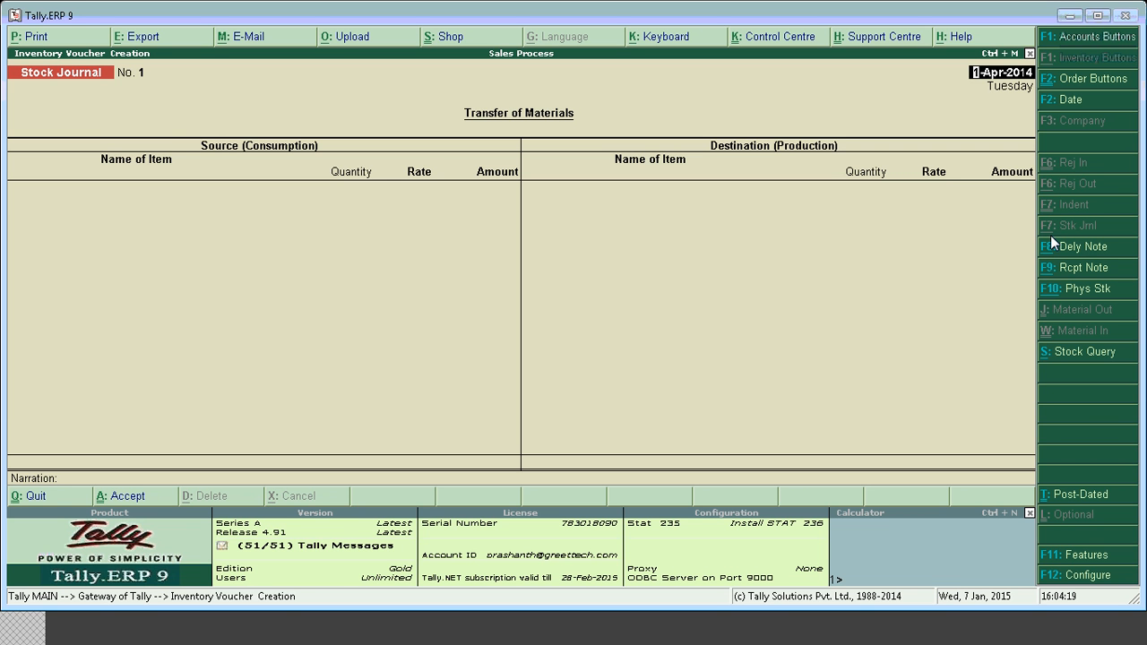
pyautogui.press('F11')
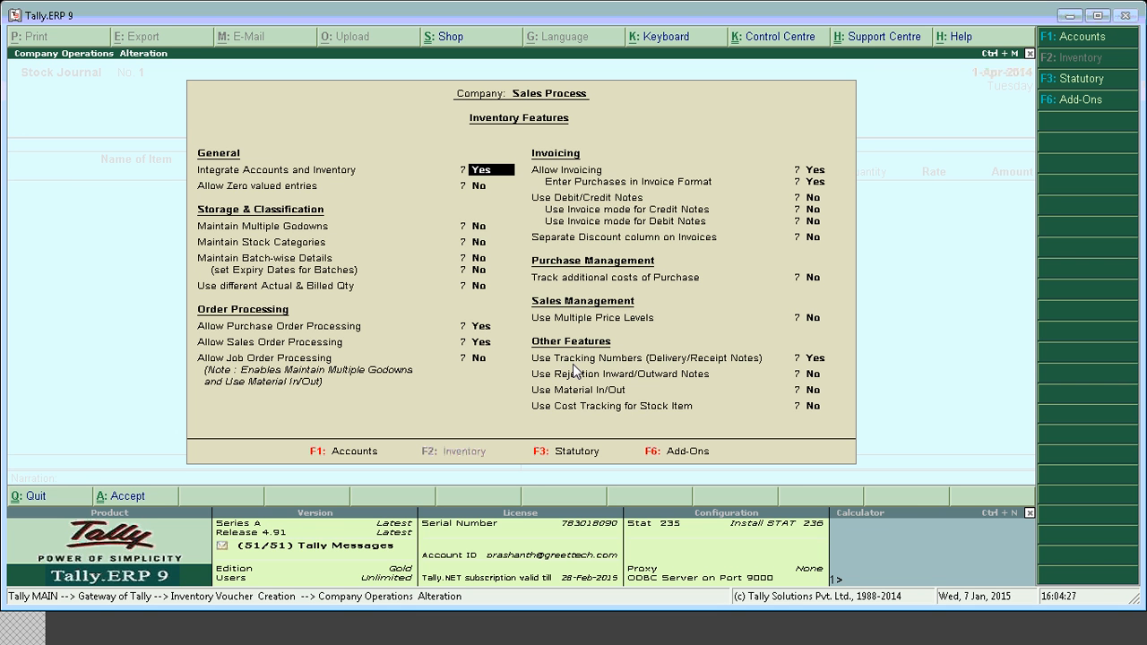
pyautogui.click(811, 374)
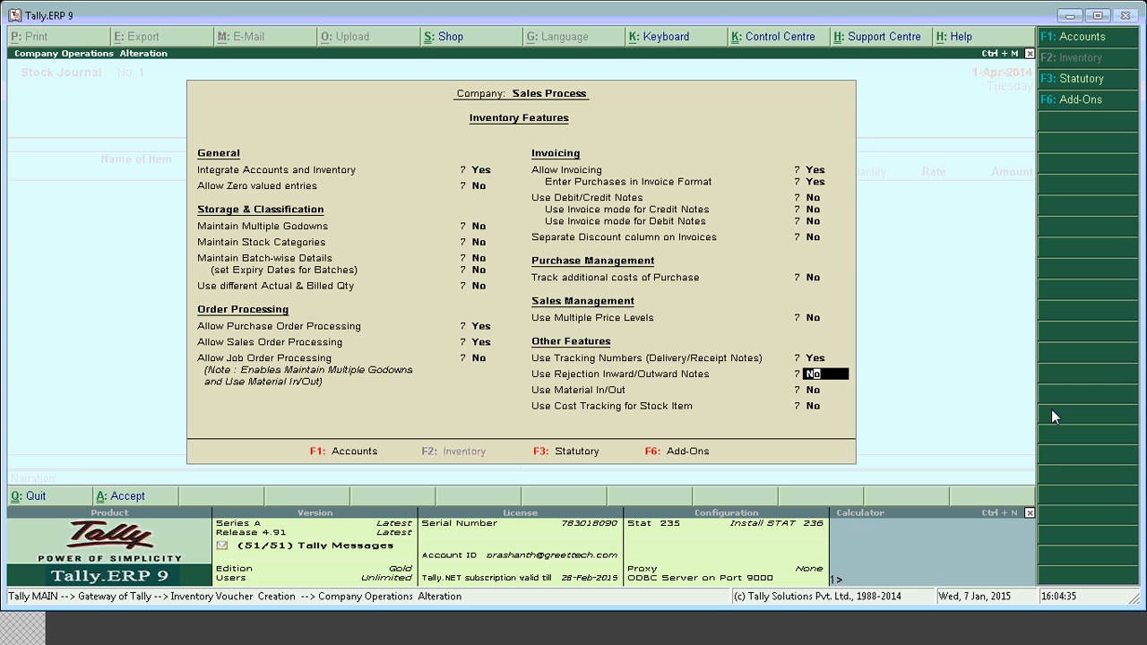
pyautogui.write('y')
pyautogui.press('Return')
pyautogui.press('Return')
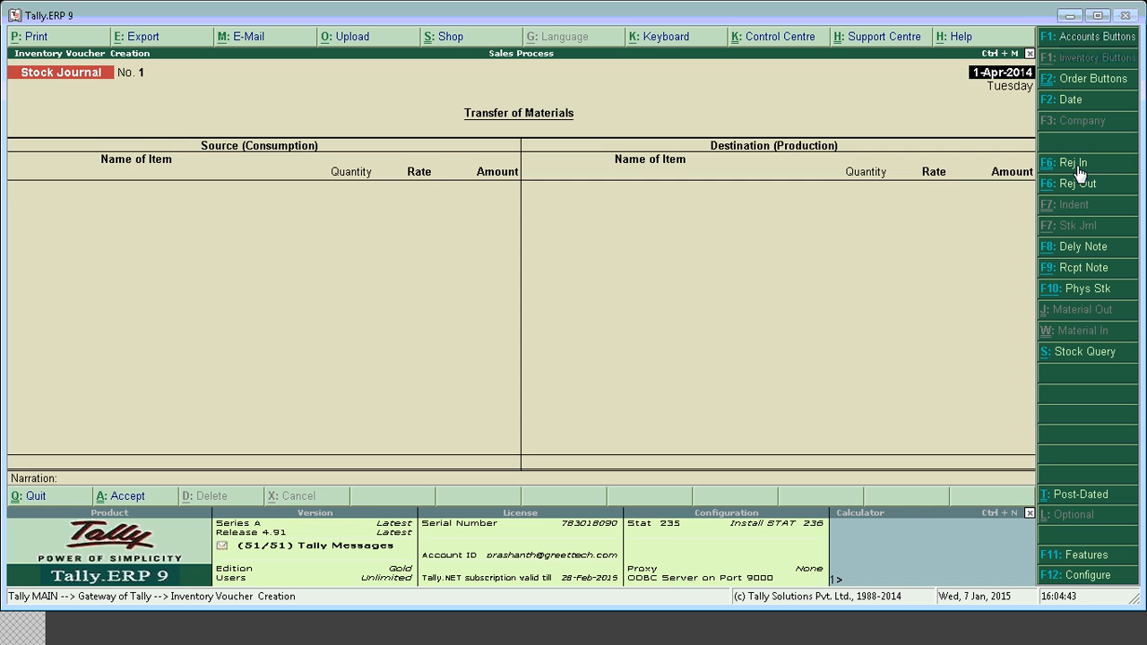
# Step: Start a Rejections In voucher dated 1-Apr-2014 with Xyz Party as the ledger account and customer name
pyautogui.click(1076, 165)
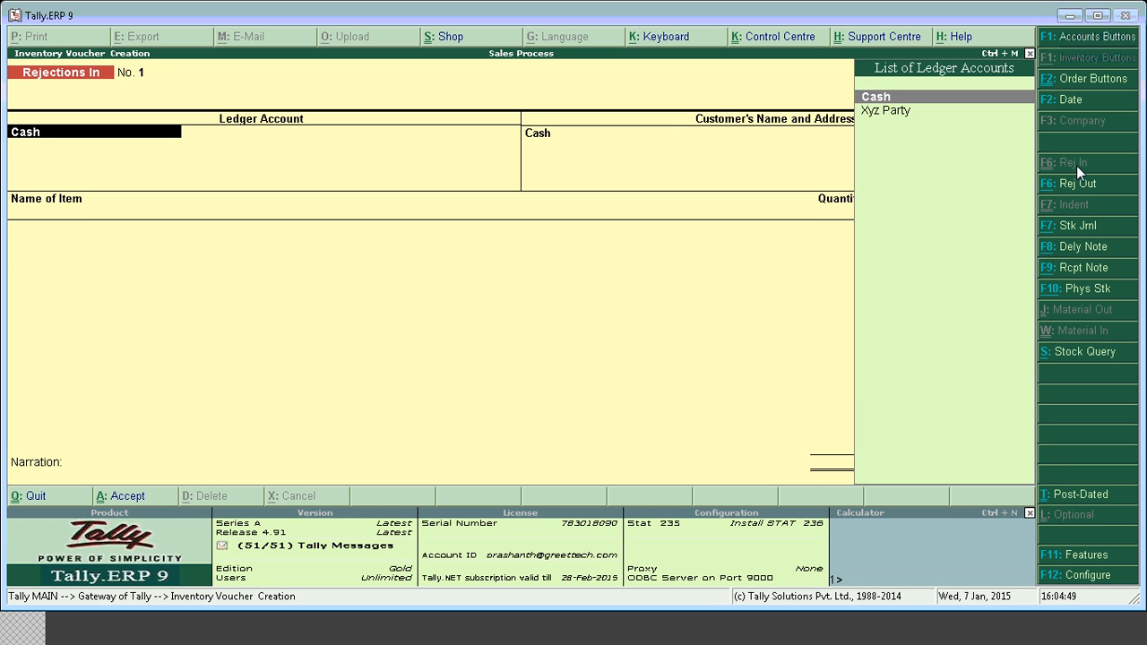
pyautogui.press('Down')
pyautogui.press('Return')
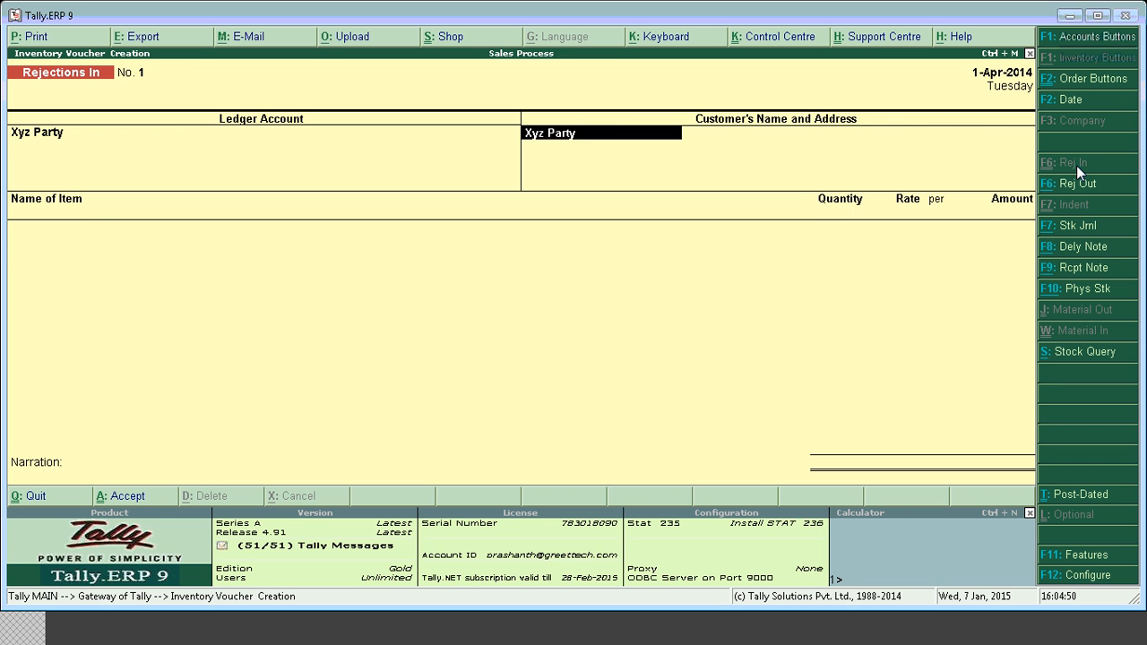
pyautogui.press('Return')
pyautogui.press('Return')
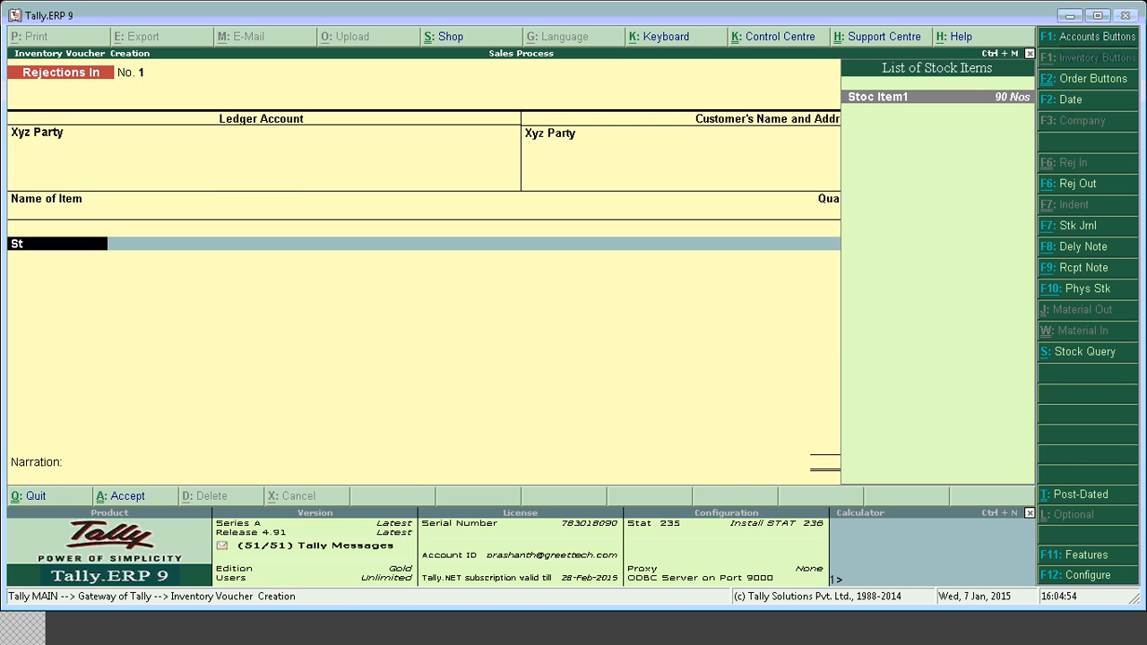
# Step: Return 2 Nos of Stoc Item1 at 50.00 against tracking number 001, save the rejection voucher and go back to the Gateway of Tally
pyautogui.press('Return')
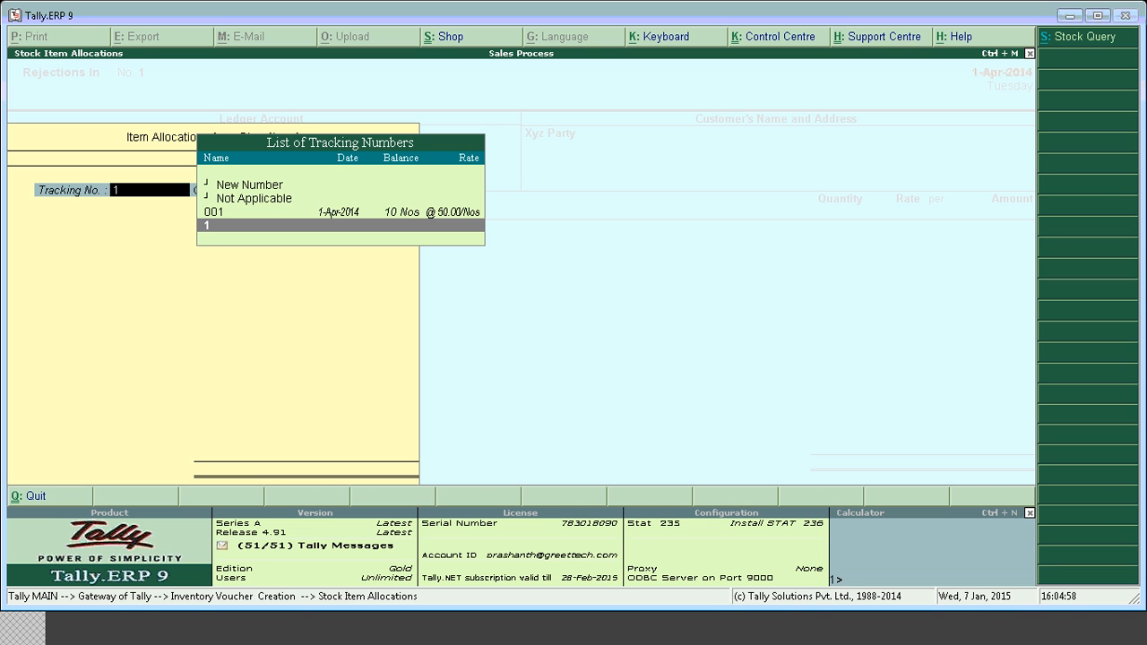
pyautogui.press('Up')
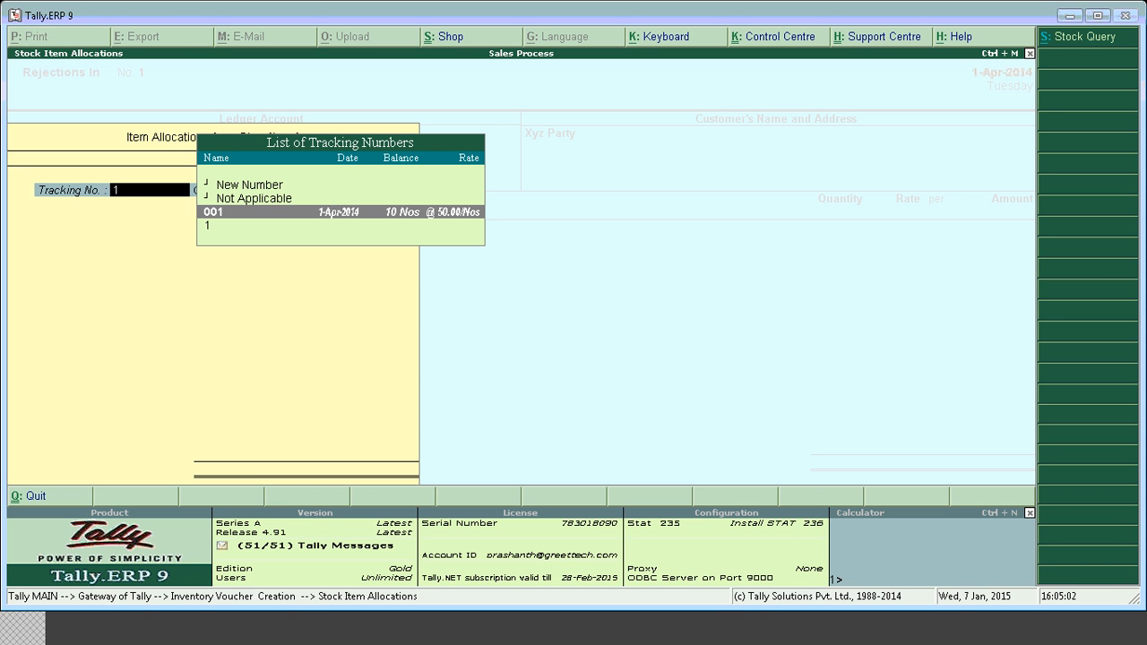
pyautogui.press('Return')
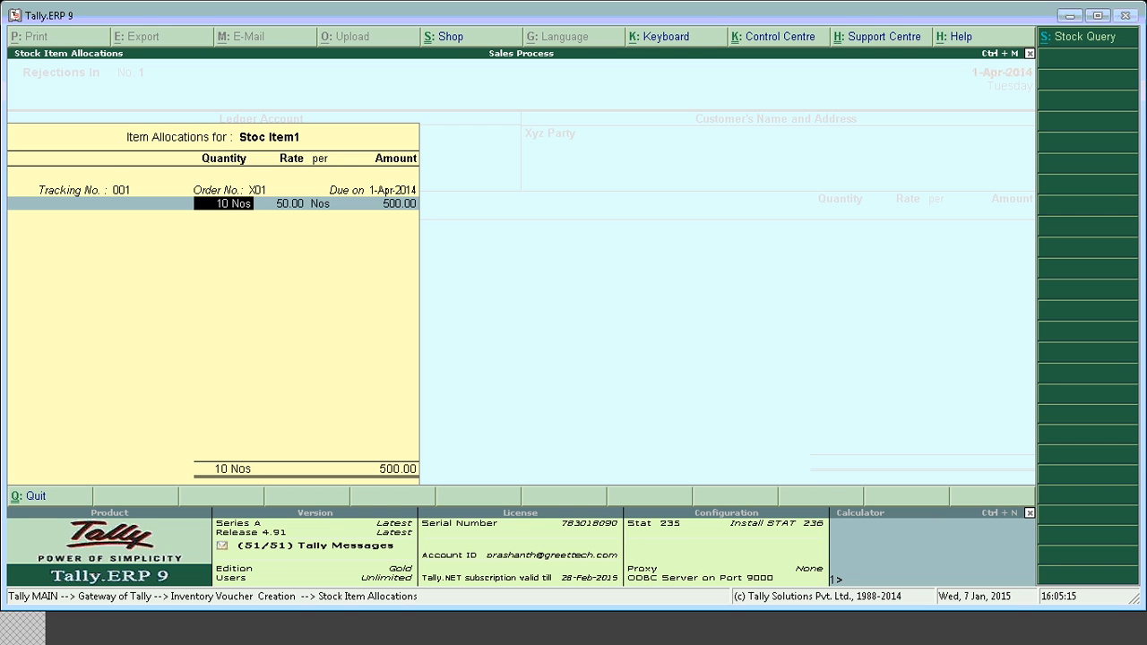
pyautogui.write('2')
pyautogui.press('Return')
pyautogui.press('Return')
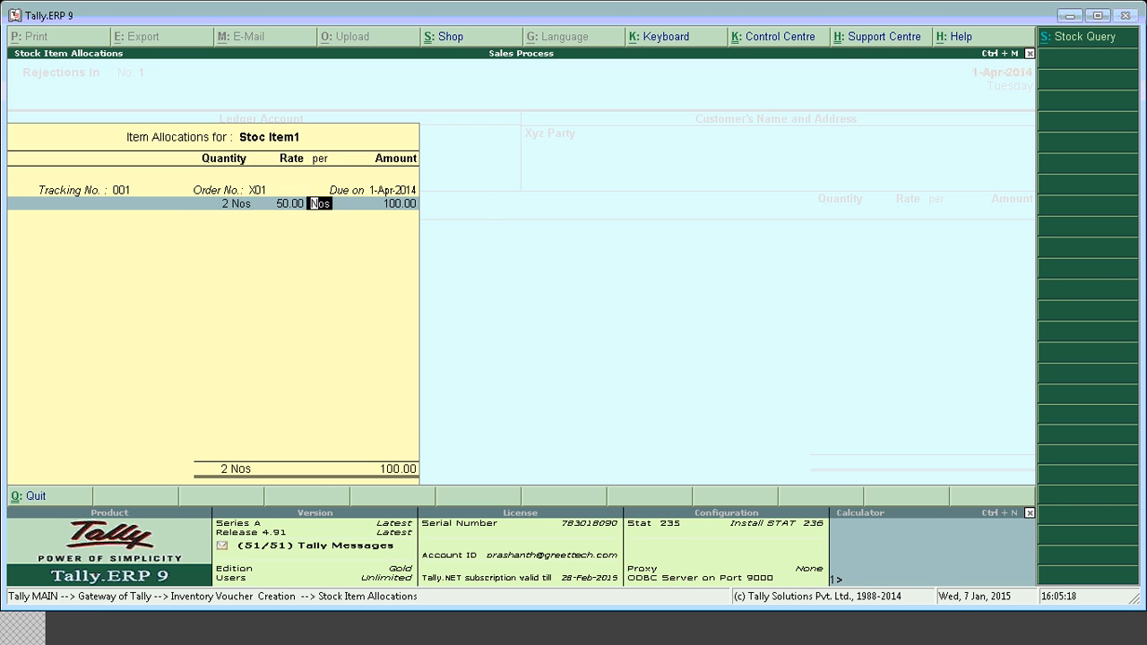
pyautogui.press('Return')
pyautogui.press('Return')
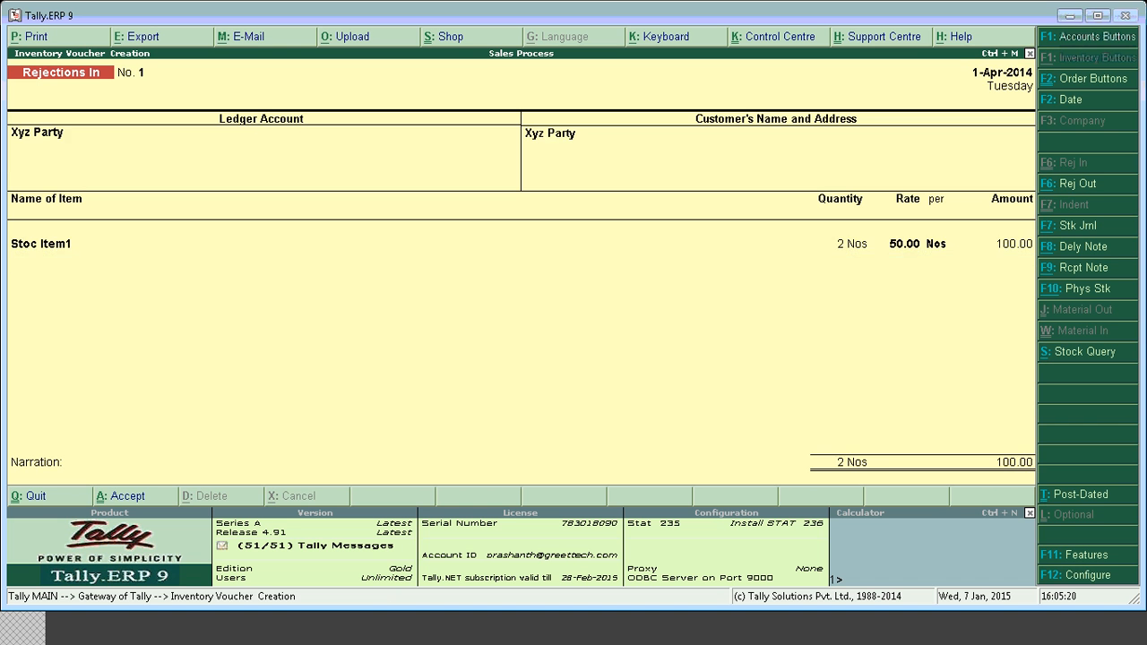
pyautogui.hotkey('ctrl', 'a')
pyautogui.press('Escape')
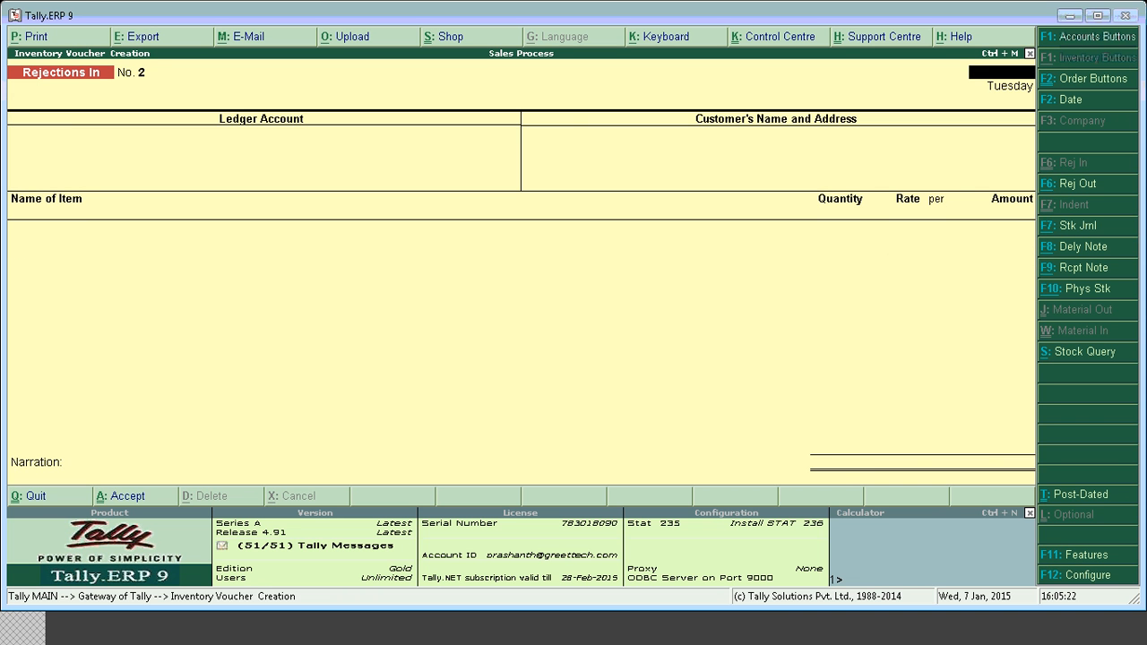
pyautogui.press('Escape')
pyautogui.press('Return')
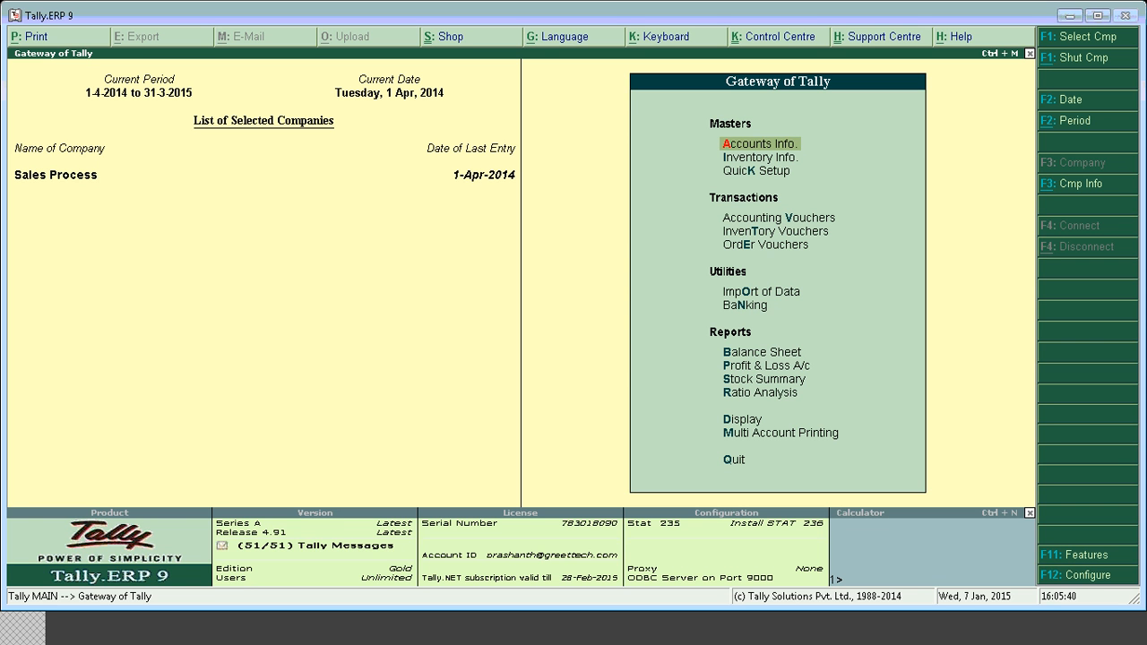
# Step: Examine Stoc Item1 in the Stock Summary, drilling through April to the pending sales bill's delivery and rejection details
pyautogui.press('s')
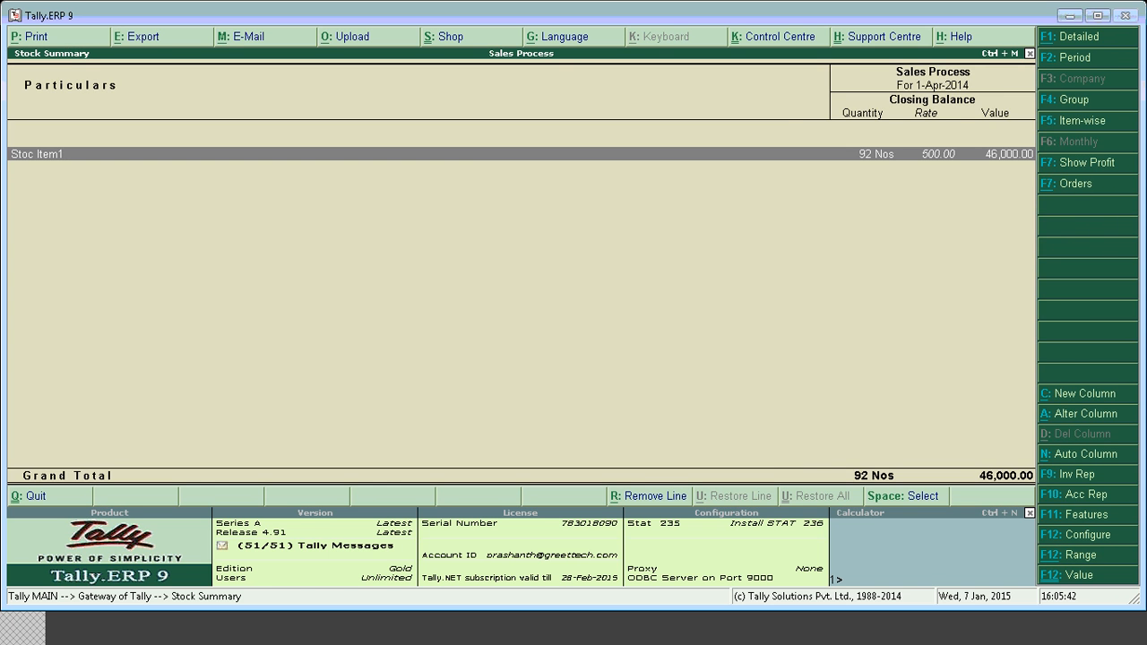
pyautogui.press('Return')
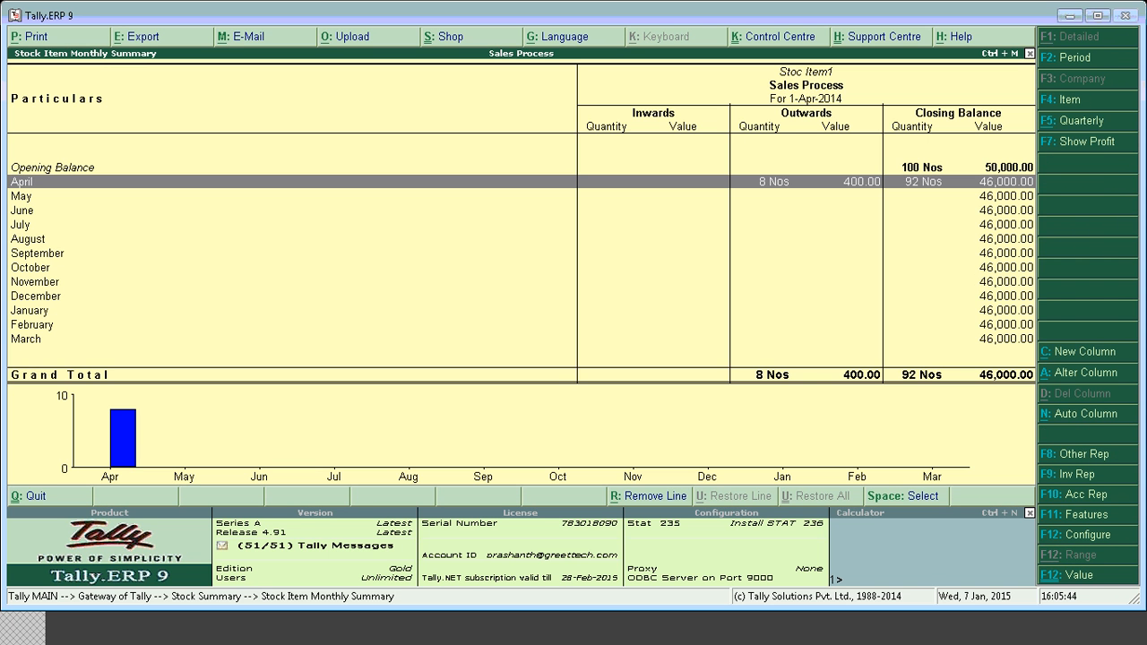
pyautogui.press('Return')
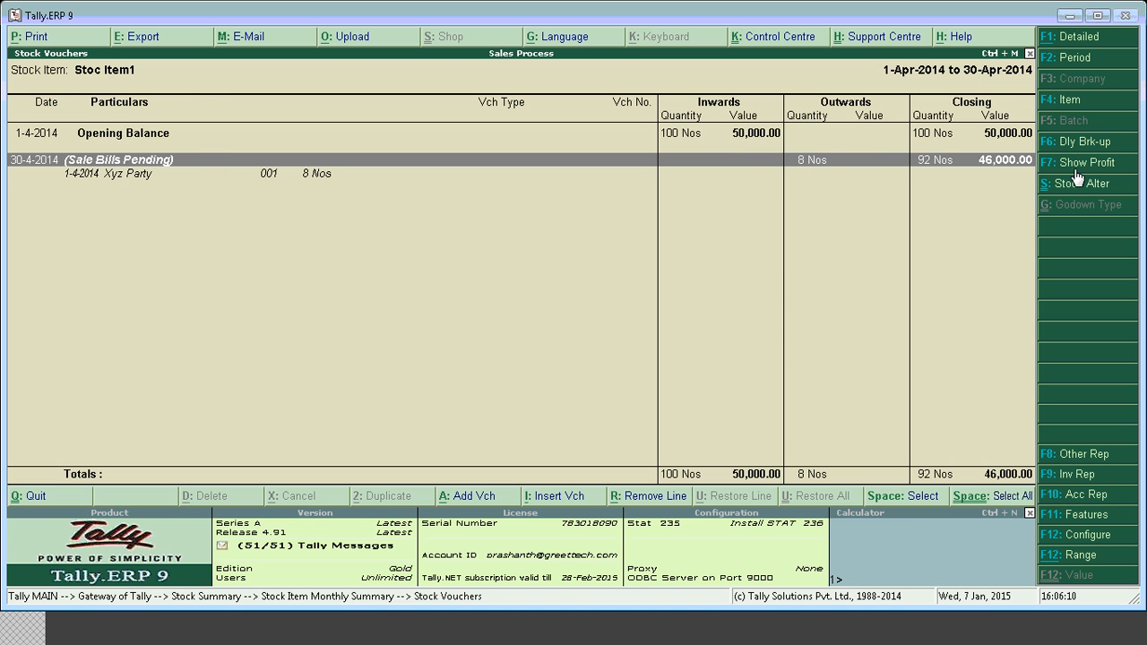
pyautogui.press('Return')
pyautogui.hotkey('shift', 'Return')
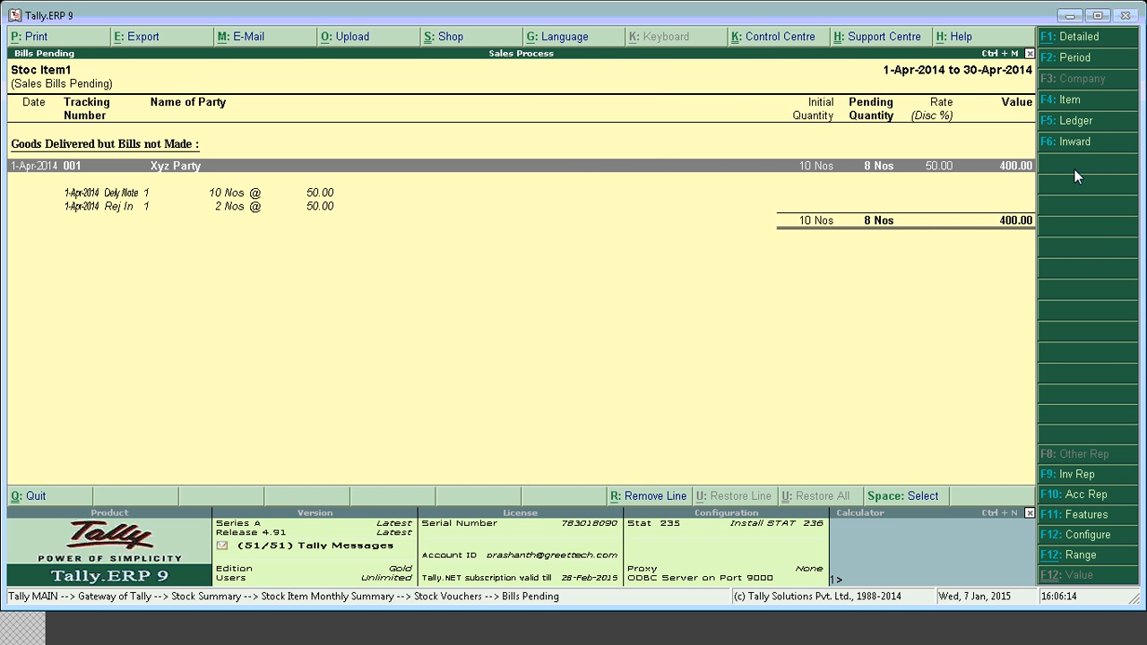
pyautogui.press('Escape')
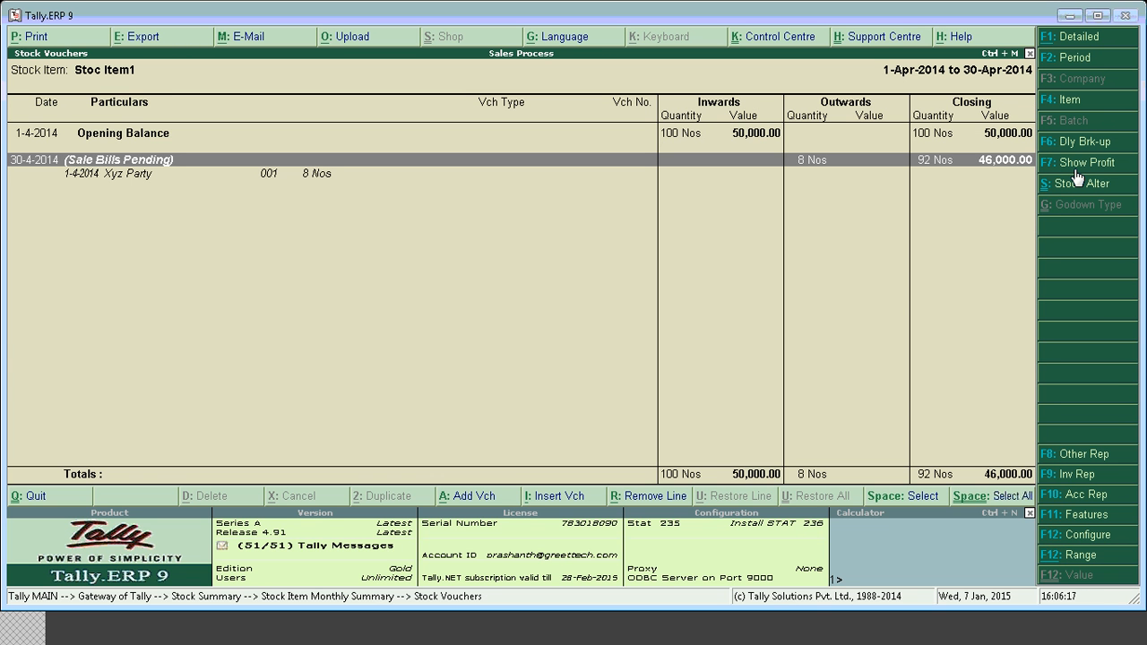
pyautogui.press('Return')
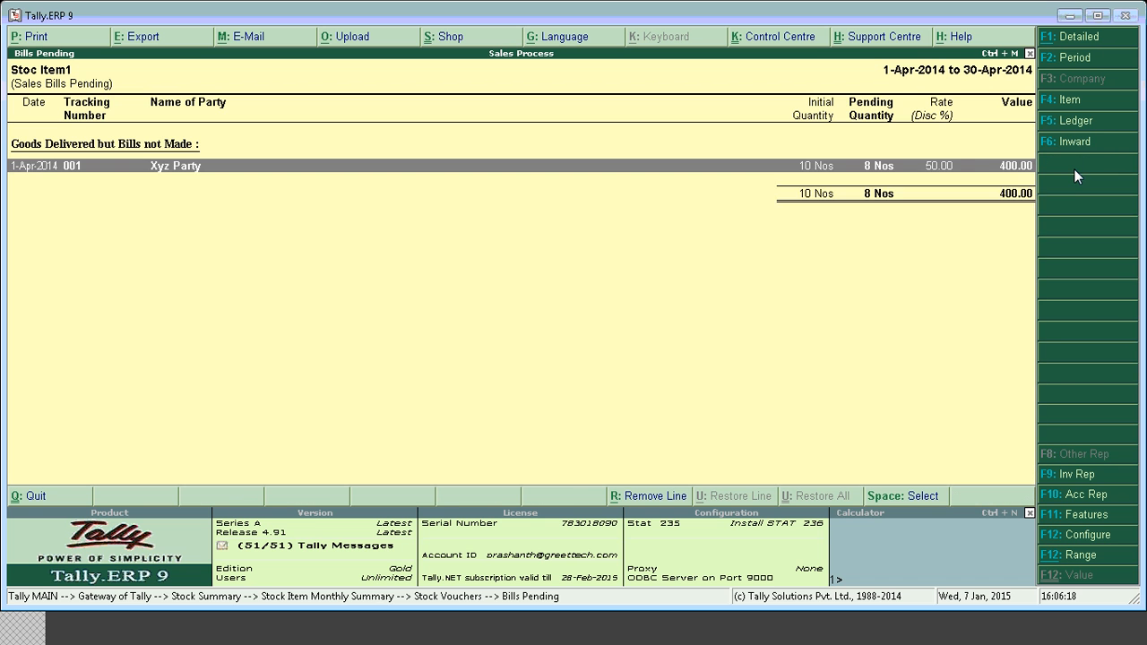
pyautogui.hotkey('shift', 'Return')
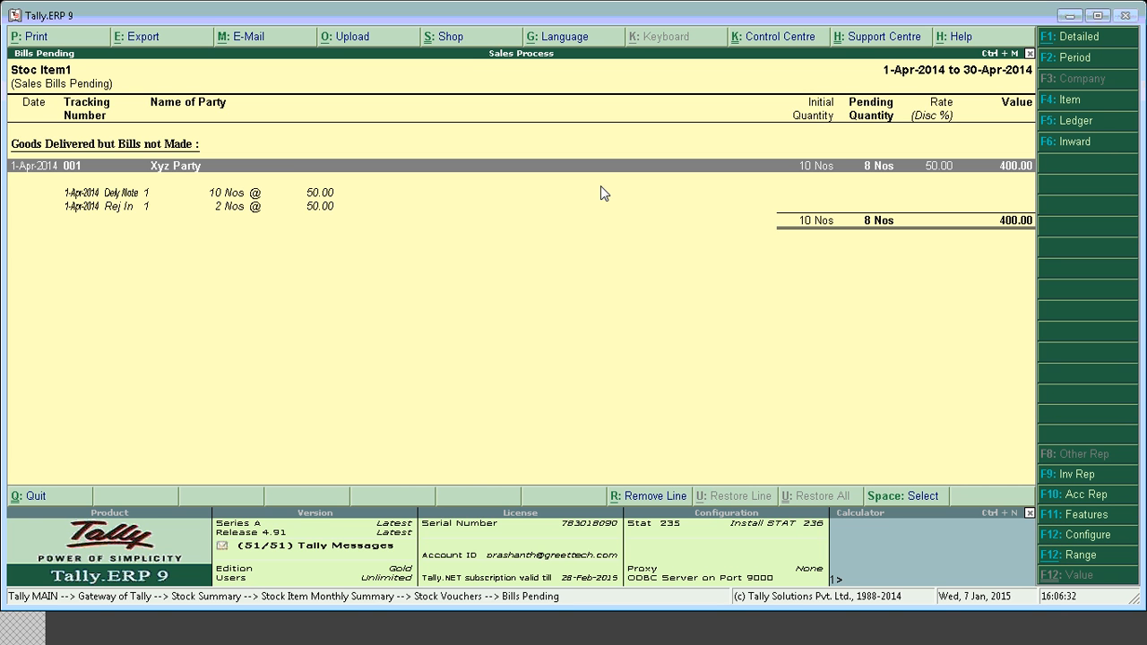
pyautogui.press('Escape')
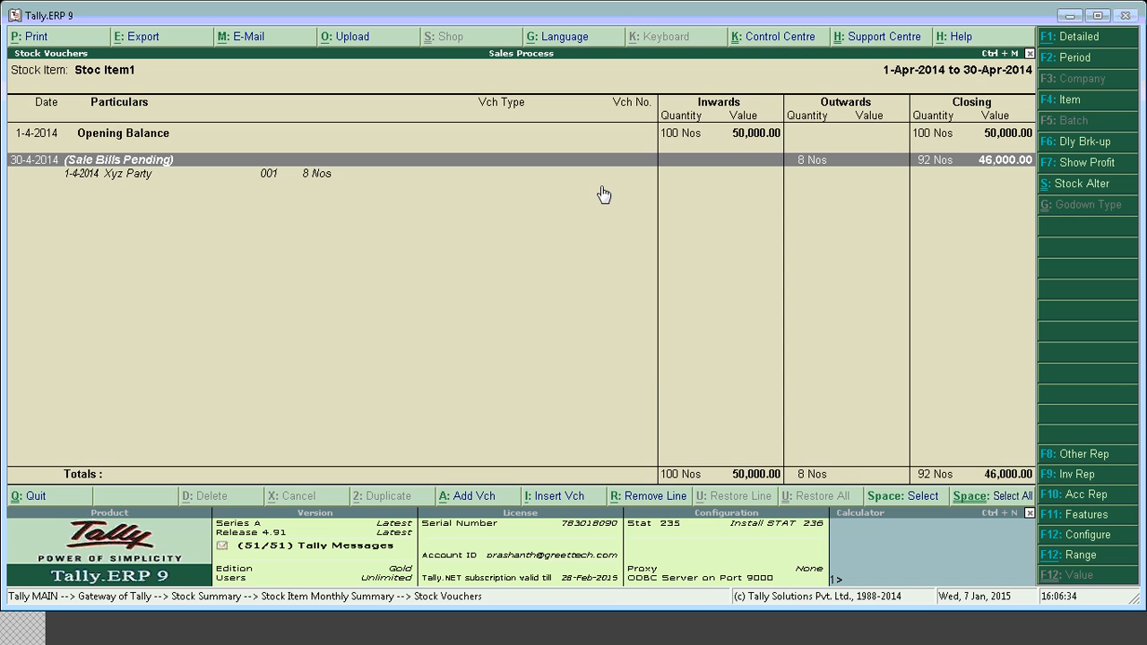
pyautogui.press('Escape')
pyautogui.press('Escape')
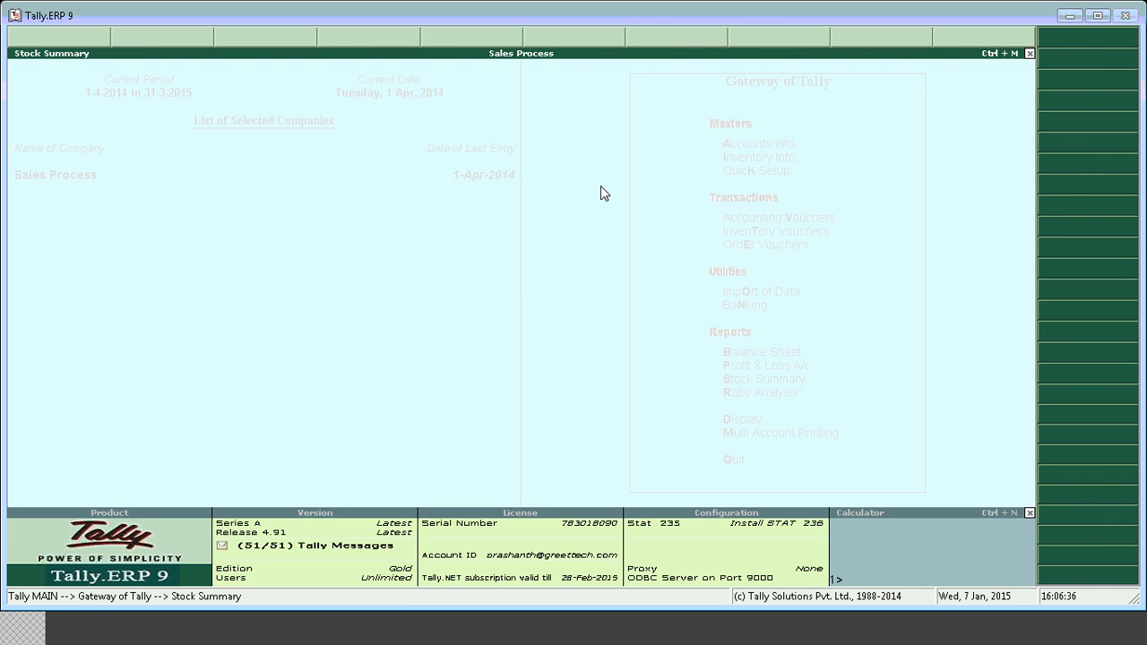
pyautogui.press('Escape')
# Step: Start a sales voucher dated 1-Apr-2014 with a blank reference and Xyz Party as the party account
pyautogui.press('Up')
pyautogui.press('Up')
pyautogui.press('Up')
pyautogui.press('Up')
pyautogui.press('Up')
pyautogui.press('Up')
pyautogui.press('Up')
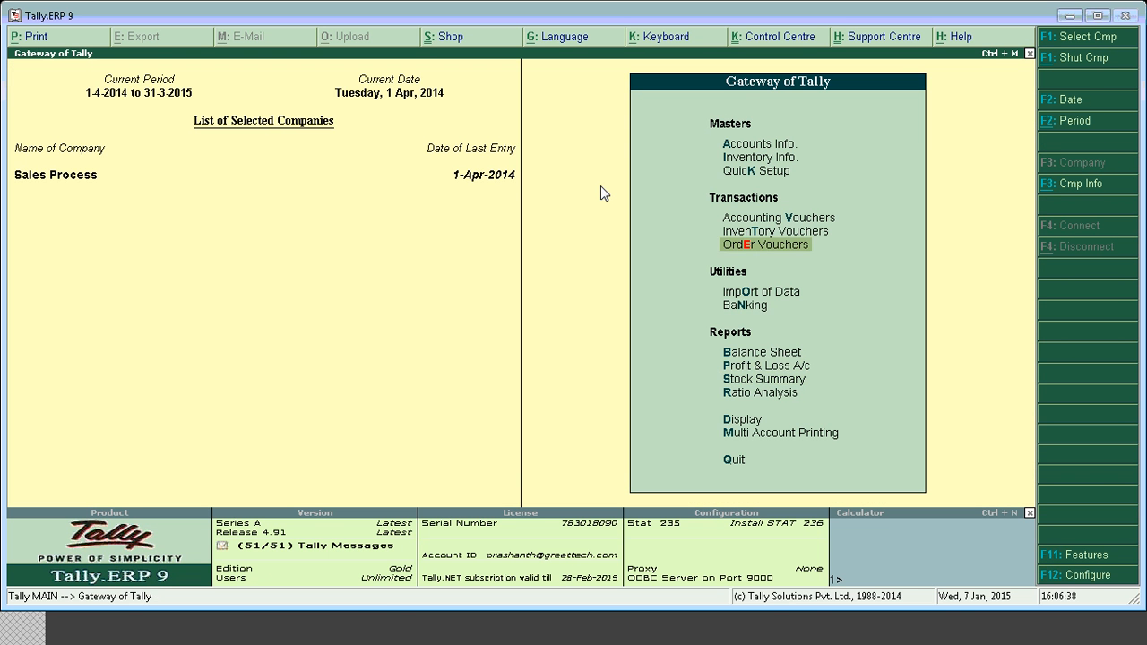
pyautogui.press('Return')
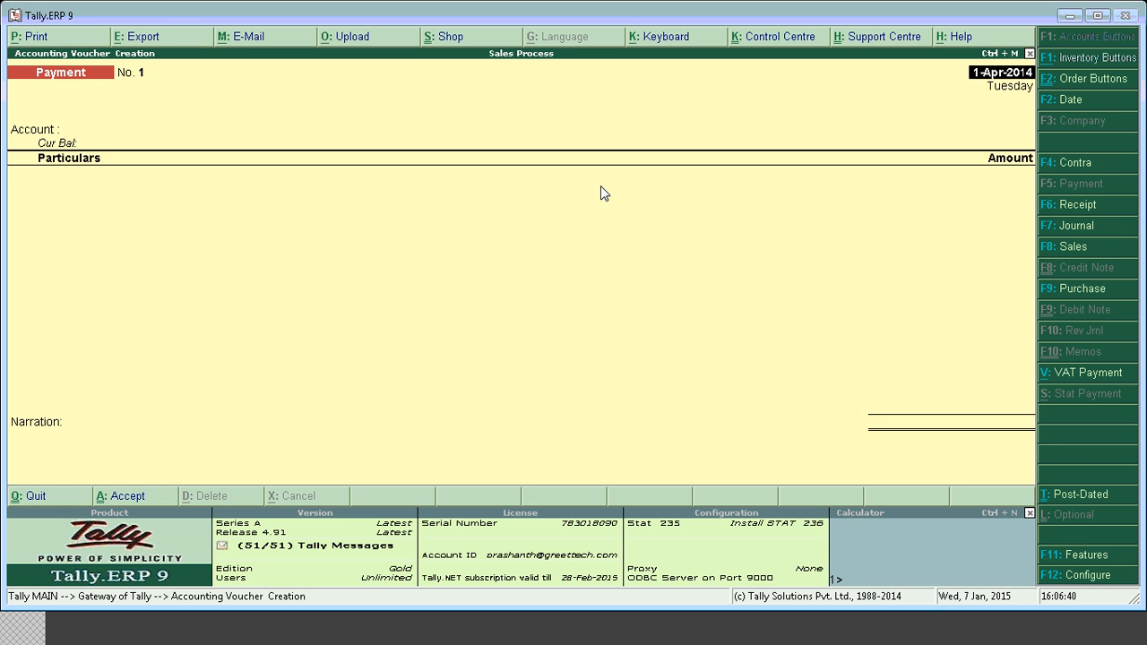
pyautogui.click(1098, 249)
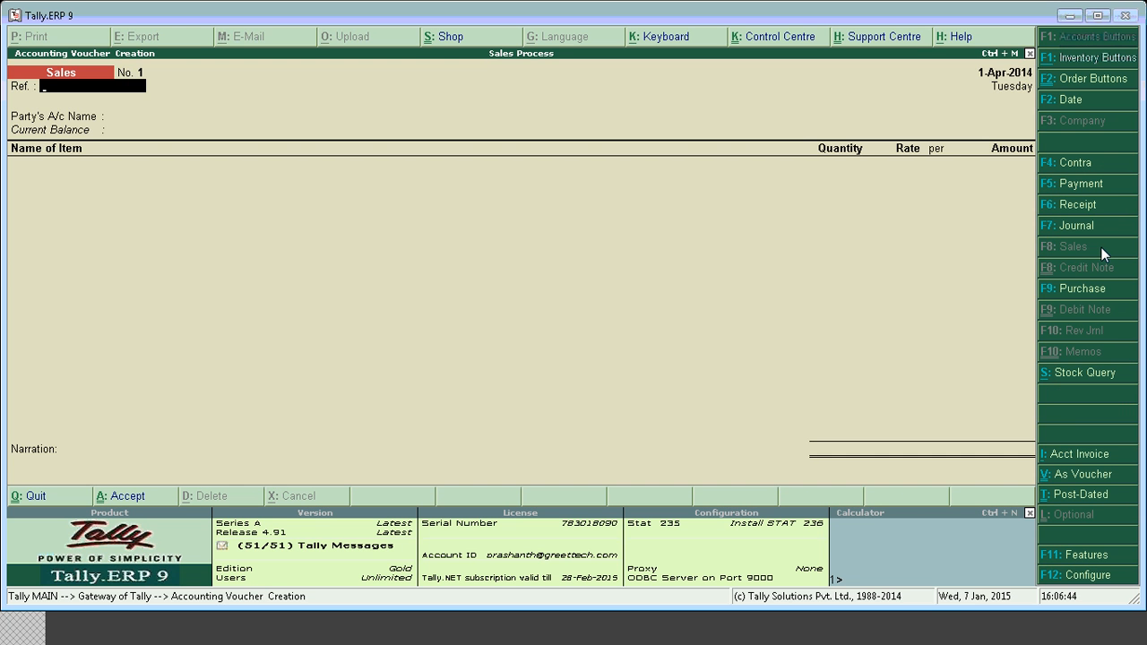
pyautogui.press('Return')
pyautogui.press('Down')
pyautogui.press('Return')
# Step: Link the sale to delivery note 001 and accept the remaining despatch, order and buyer details unchanged
pyautogui.press('Down')
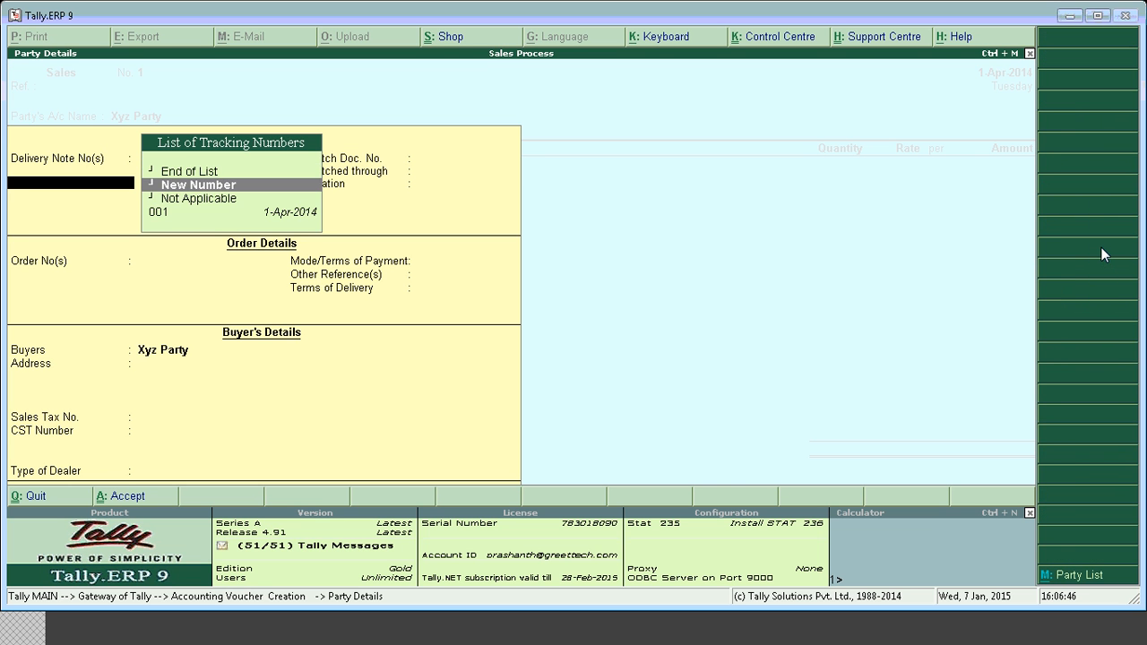
pyautogui.press('Down')
pyautogui.press('Down')
pyautogui.press('Return')
pyautogui.press('Return')
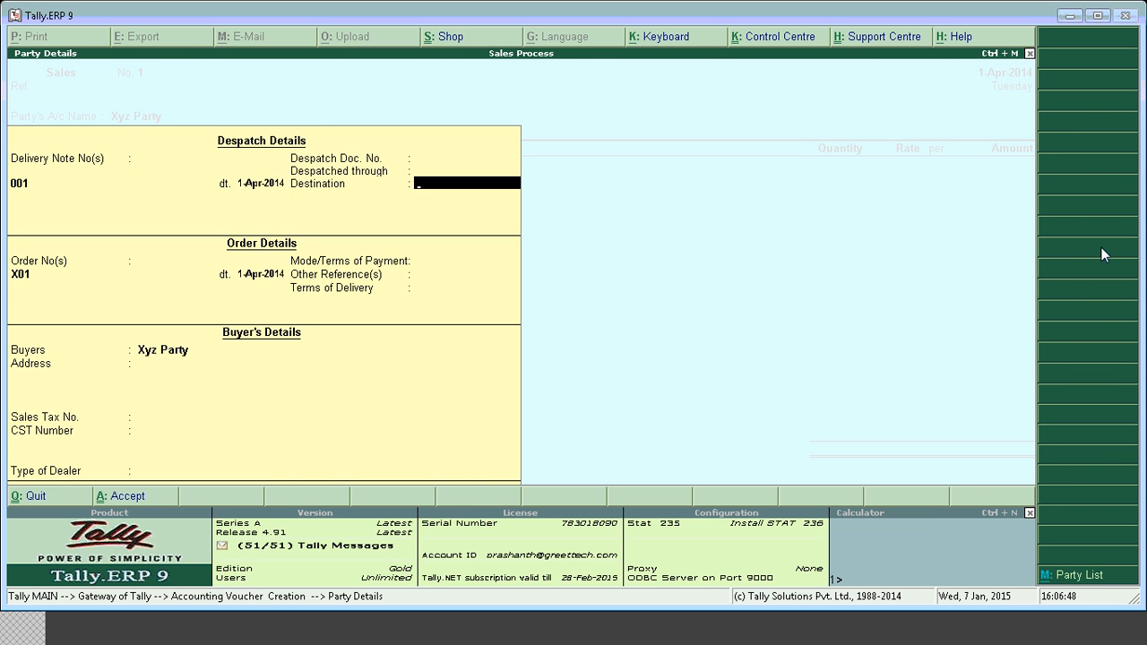
pyautogui.press('Return')
pyautogui.press('Return')
pyautogui.press('Return')
pyautogui.press('Return')
pyautogui.press('Return')
pyautogui.press('Return')
pyautogui.press('Return')
pyautogui.press('Return')
pyautogui.press('Return')
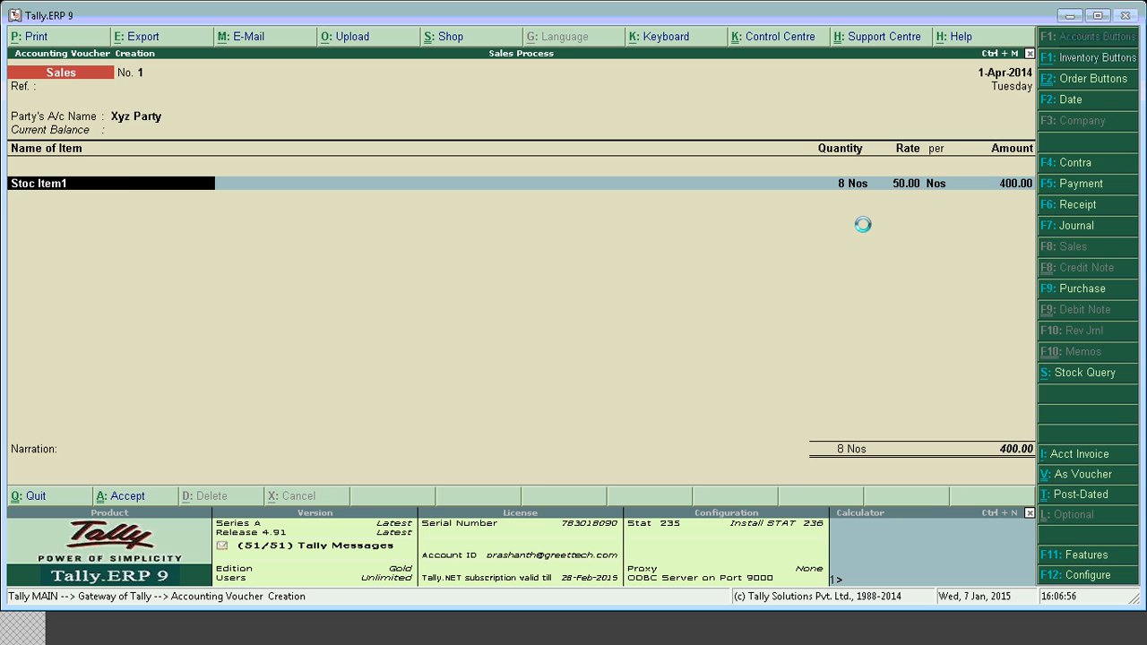
# Step: Accept Stoc Item1's allocation of 8 Nos at 50.00 against tracking number 001 and order X01
pyautogui.press('Return')
pyautogui.press('Return')
pyautogui.press('Return')
pyautogui.press('Return')
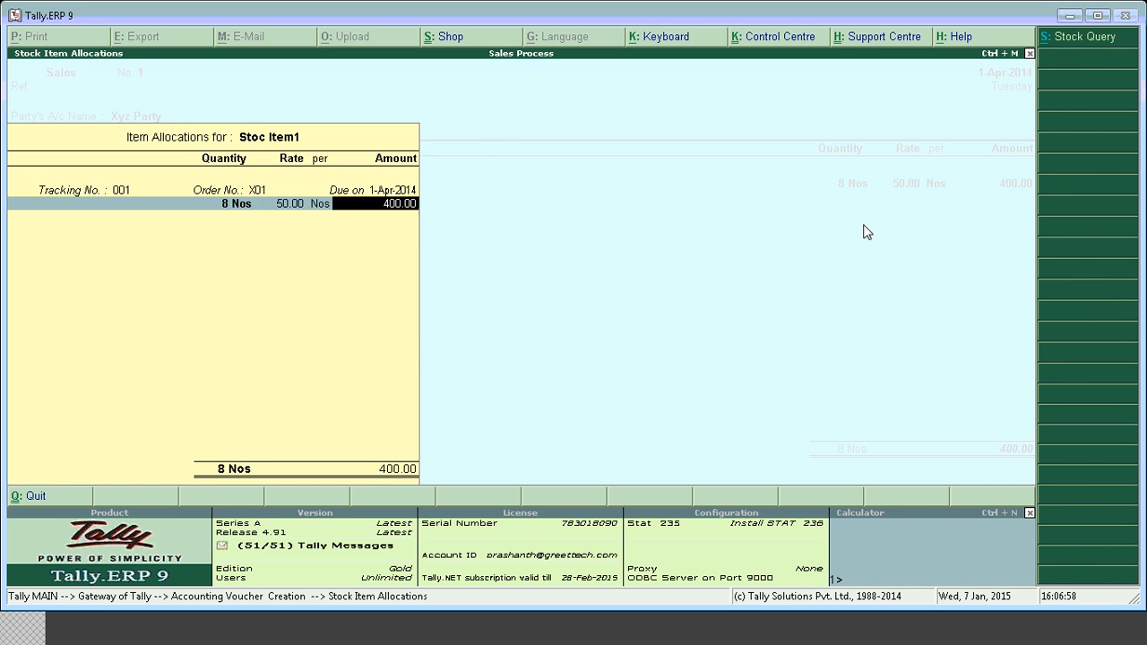
pyautogui.press('Return')
# Step: Allocate 400.00 of Stoc Item1's sale to Sales A/c and save the sales voucher without a narration
pyautogui.press('Return')
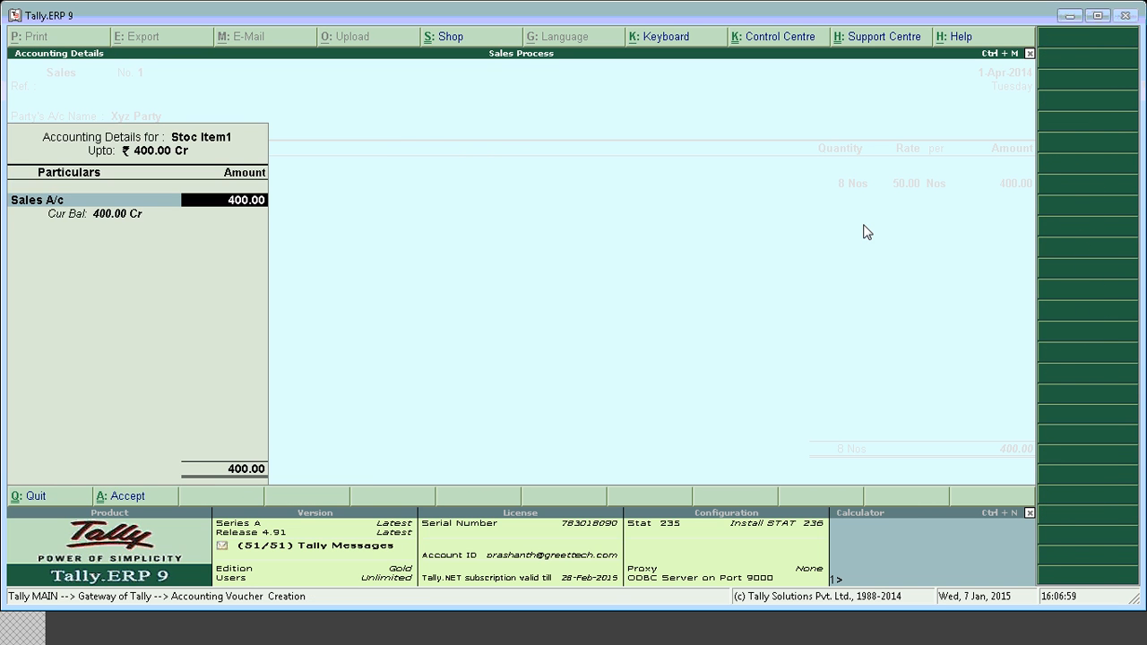
pyautogui.press('Return')
pyautogui.press('Return')
pyautogui.press('Return')
pyautogui.press('Return')
pyautogui.press('Return')
pyautogui.press('Return')
pyautogui.press('Return')
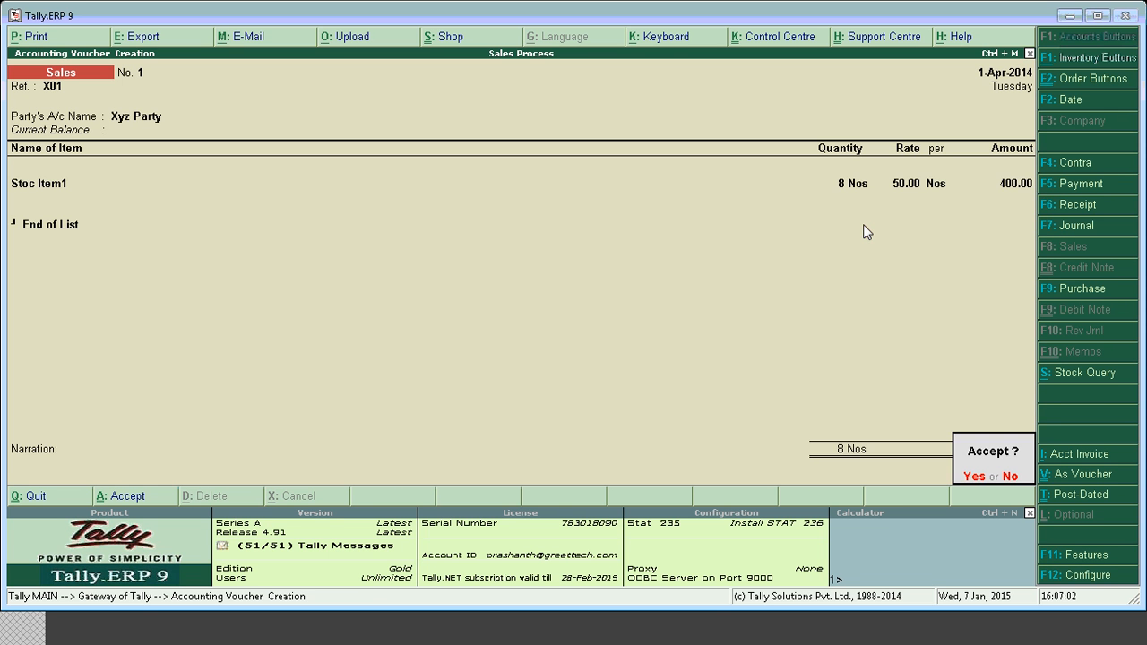
pyautogui.press('Return')
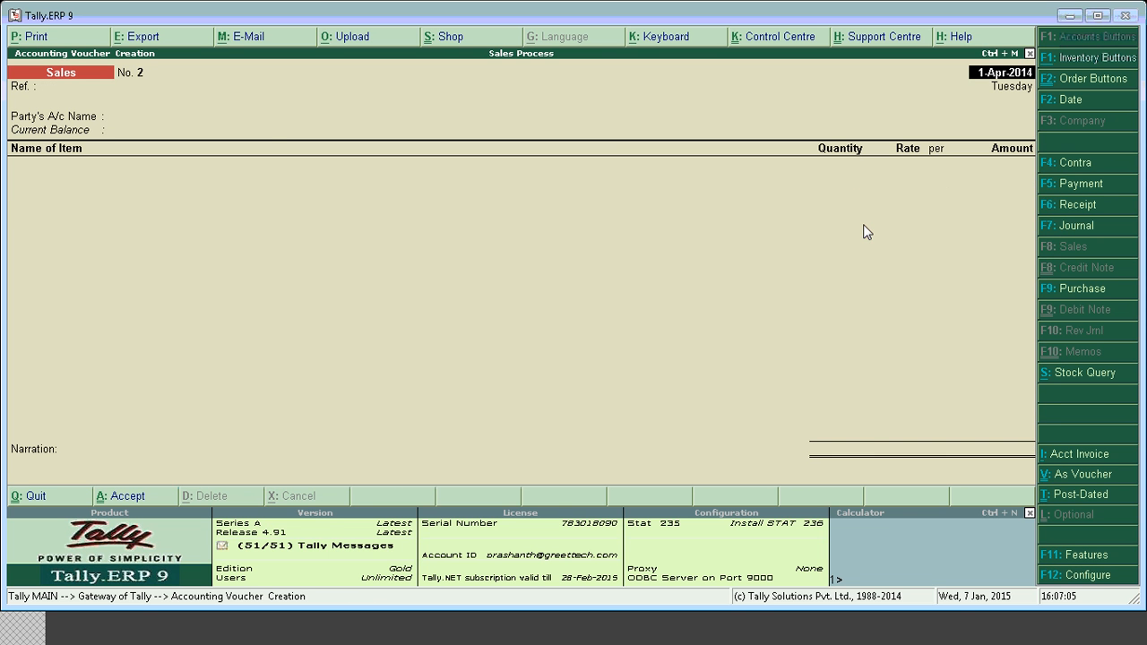
pyautogui.press('Escape')
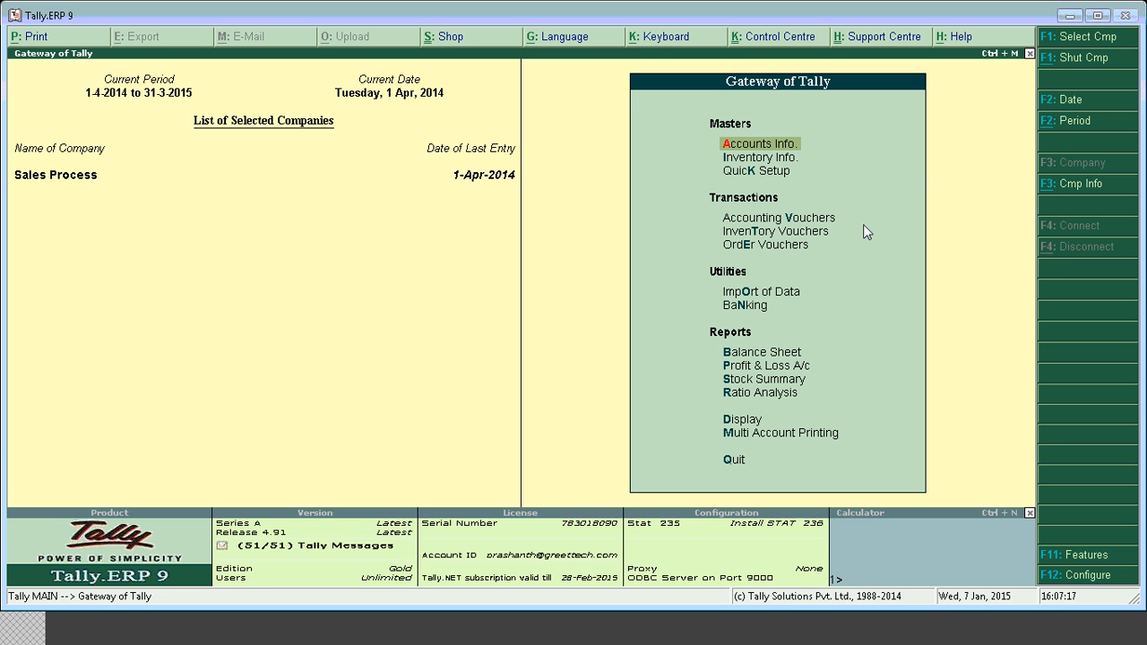
# Step: Examine Xyz Party's April ledger vouchers by drilling from the Balance Sheet through Current Assets and Sundry Debtors
pyautogui.press('b')
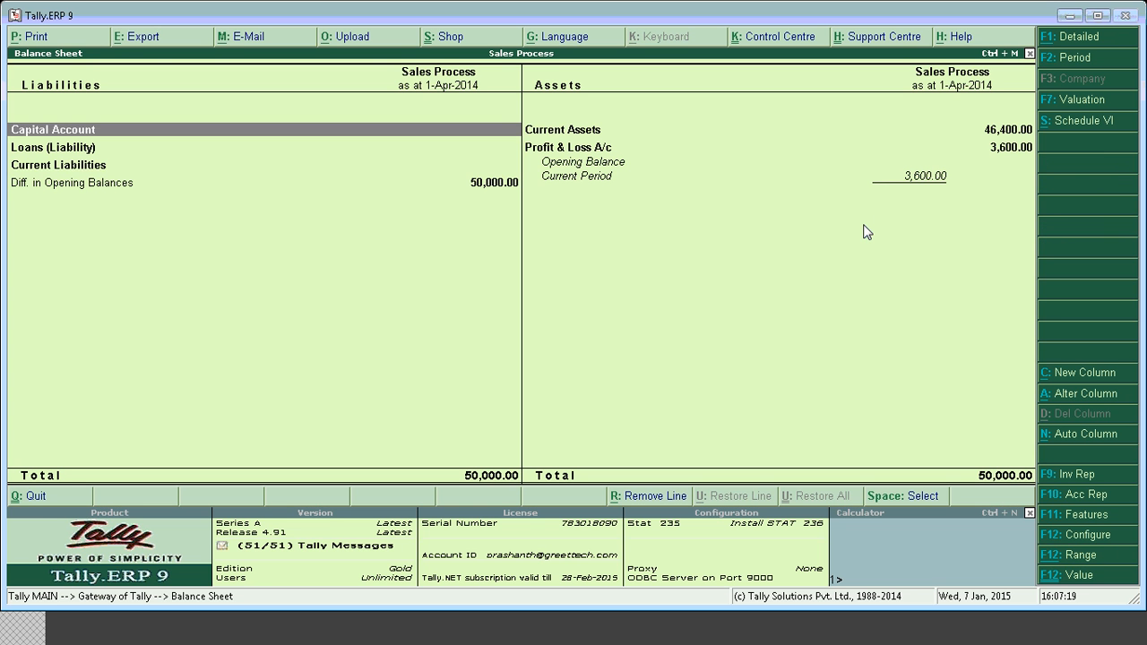
pyautogui.press('Down')
pyautogui.press('Down')
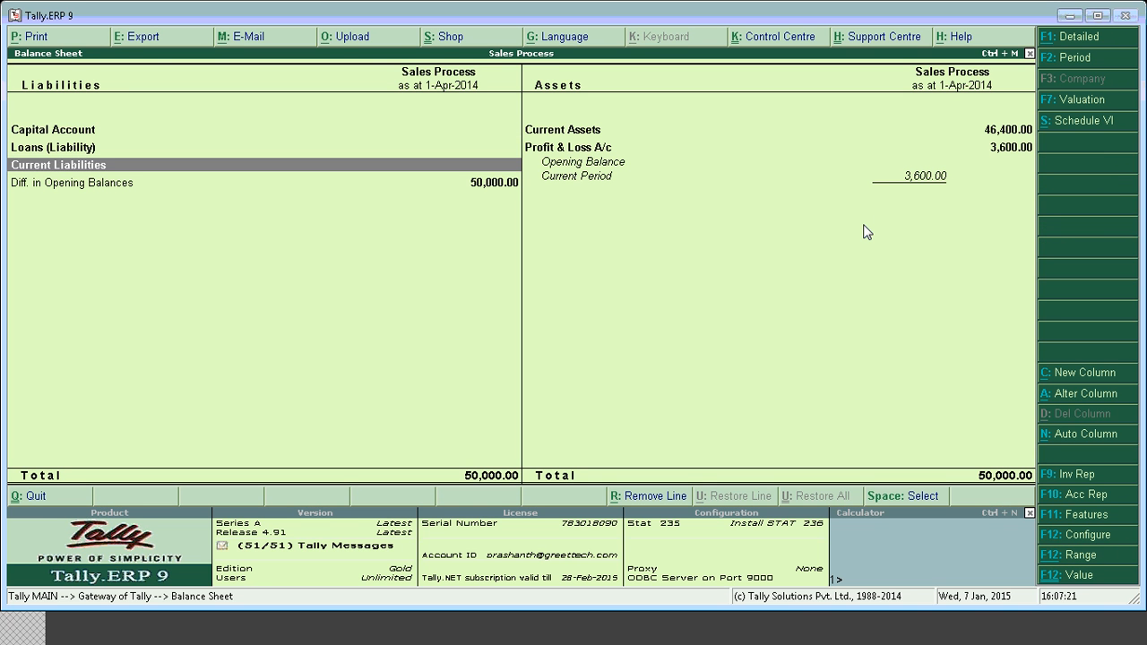
pyautogui.press('Up')
pyautogui.press('Right')
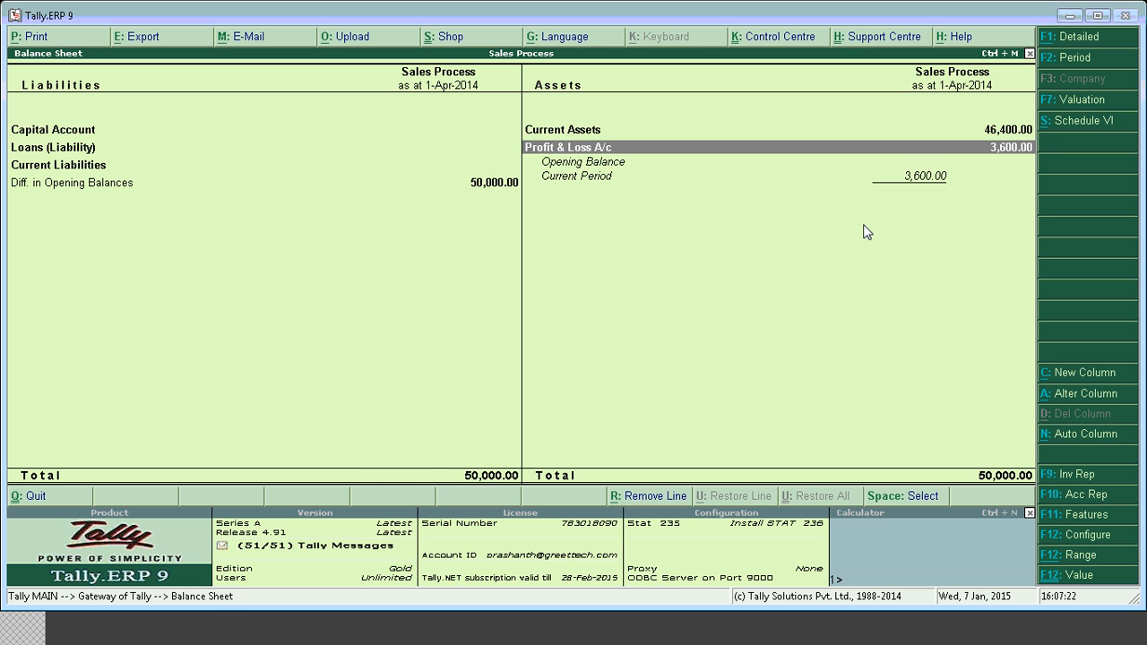
pyautogui.press('Up')
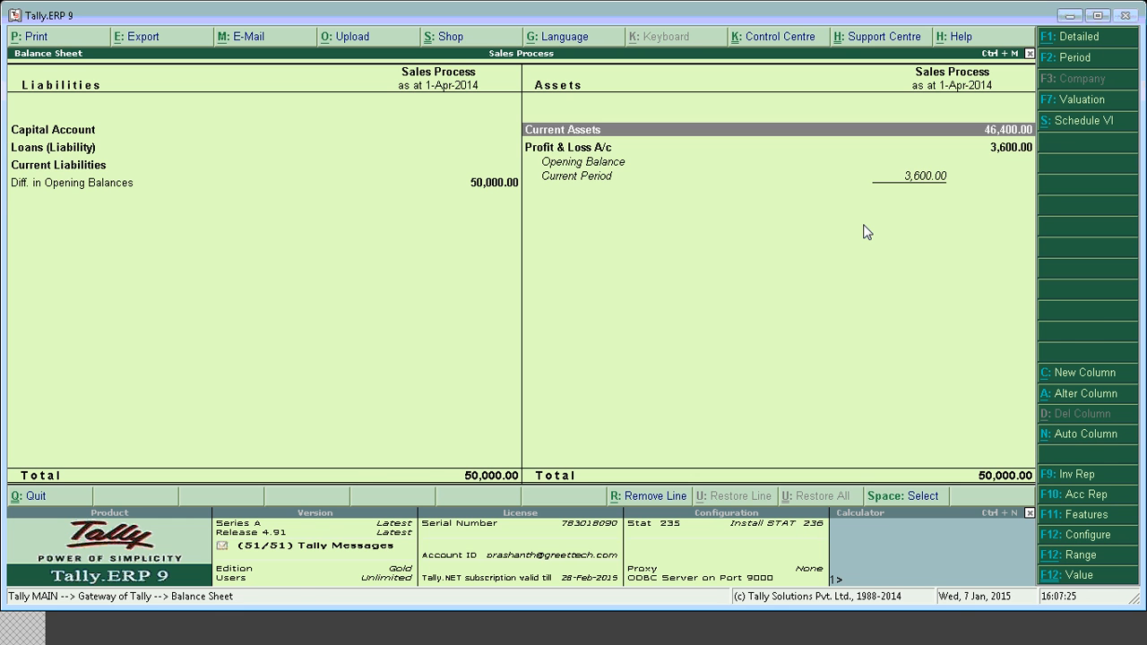
pyautogui.press('Return')
pyautogui.press('Down')
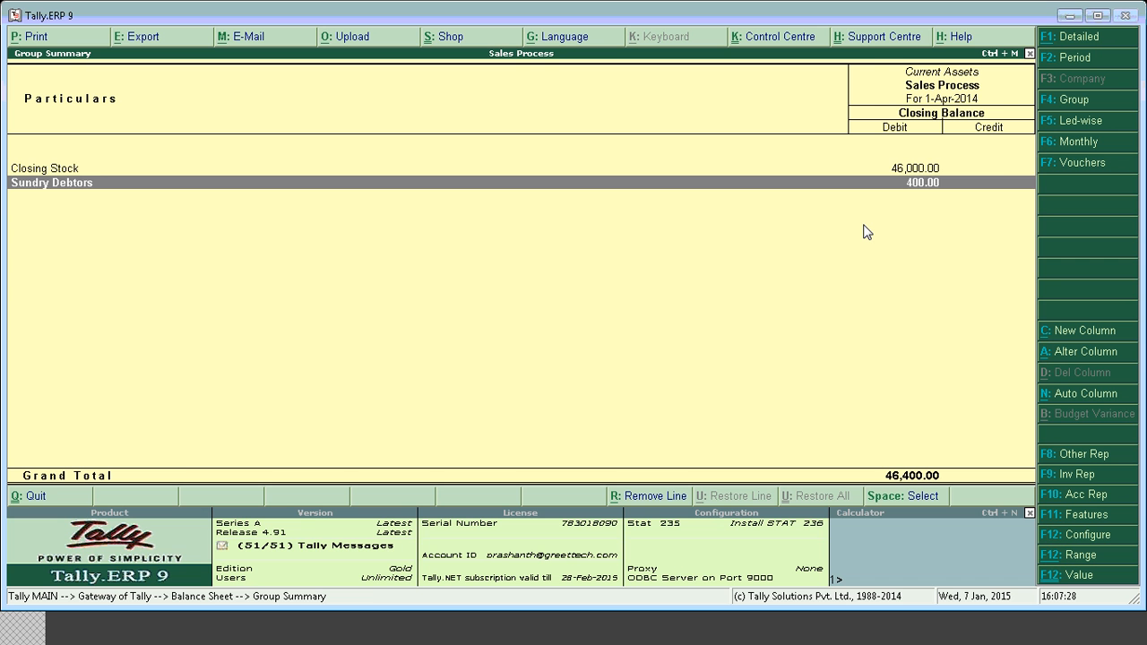
pyautogui.press('Return')
pyautogui.press('Return')
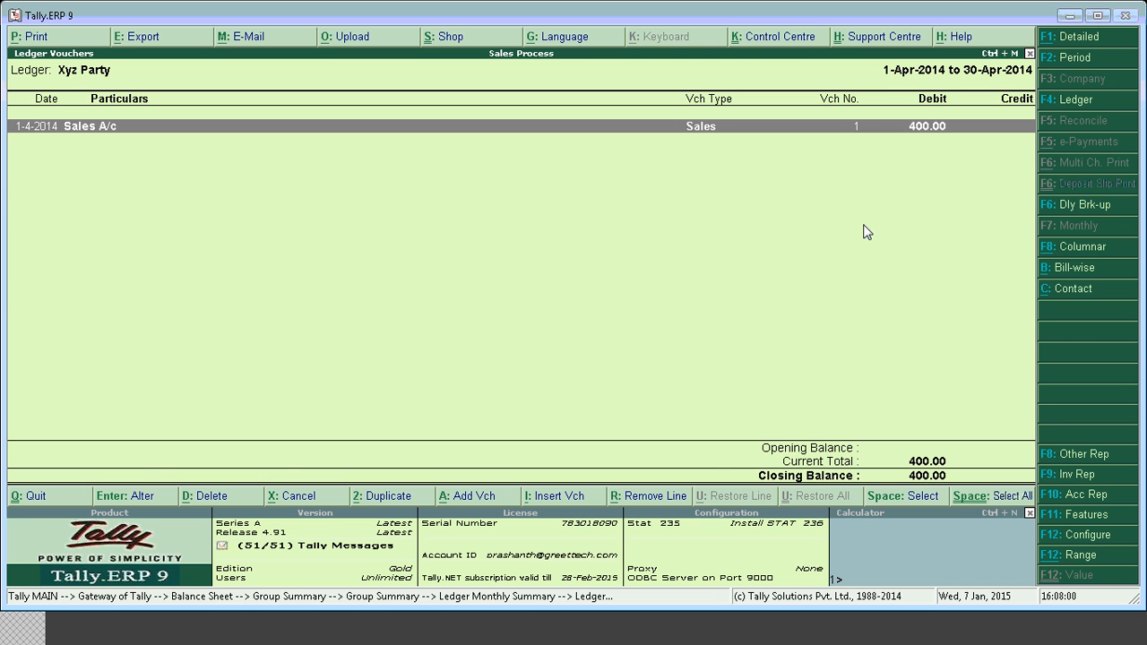
pyautogui.press('Escape')
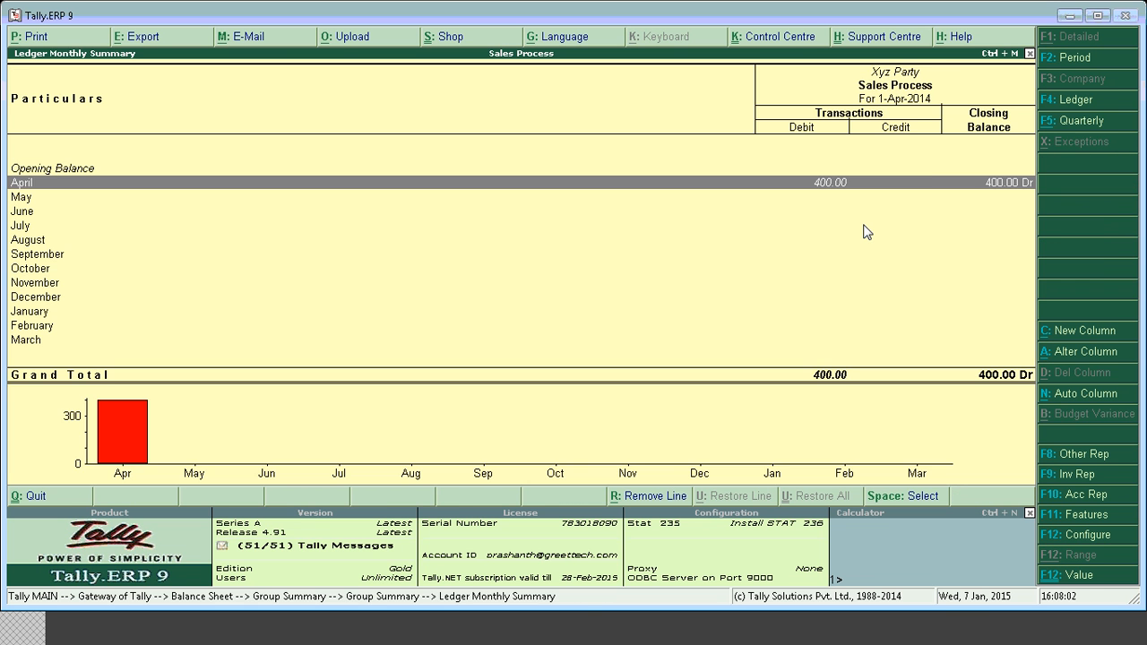
pyautogui.press('Escape')
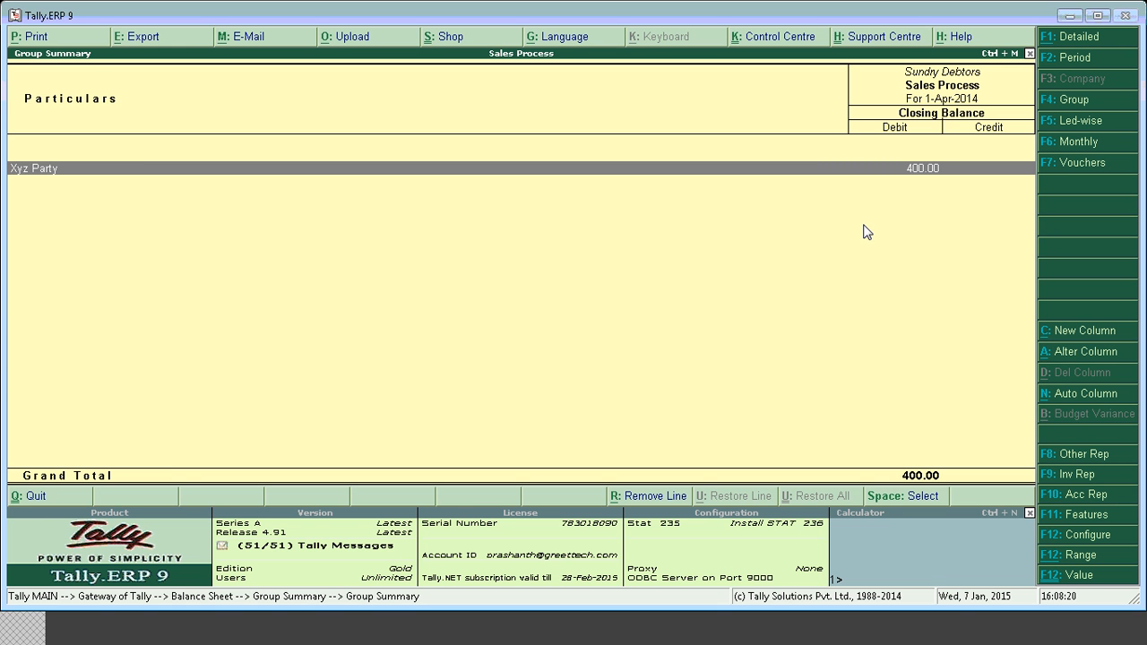
pyautogui.press('Escape')
pyautogui.press('Escape')
pyautogui.press('Escape')
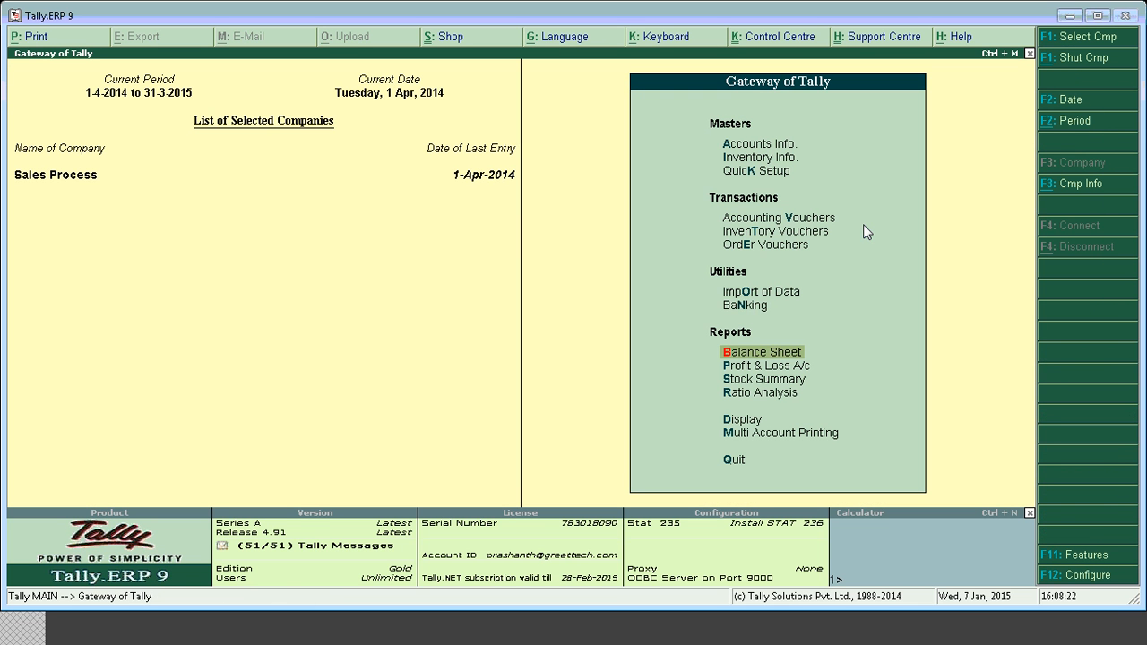
# Step: Enable debit/credit notes and invoice mode for both note types in the company's Accounting Features, and save the settings
pyautogui.press('Up')
pyautogui.press('Up')
pyautogui.press('Up')
pyautogui.press('Up')
pyautogui.press('Up')
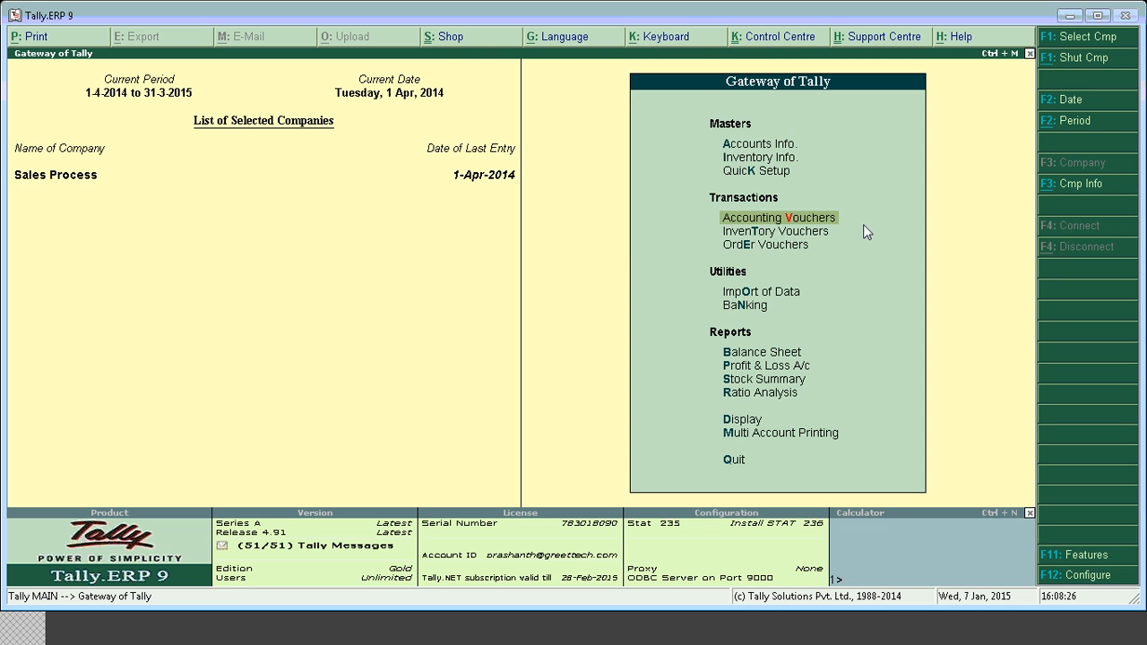
pyautogui.press('F11')
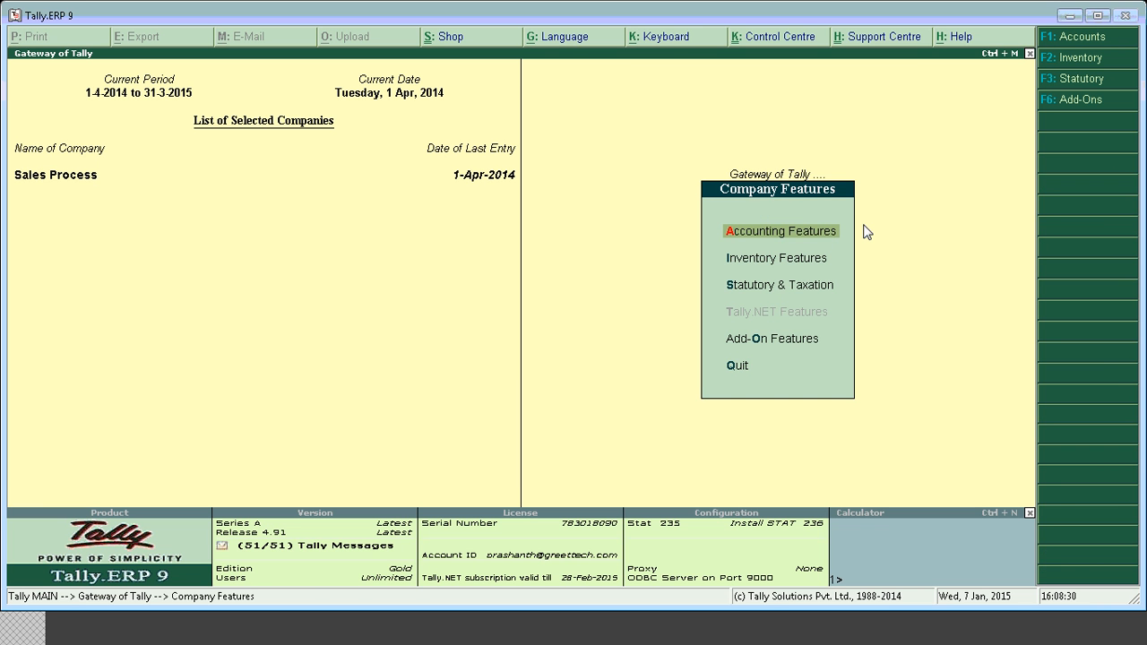
pyautogui.press('Return')
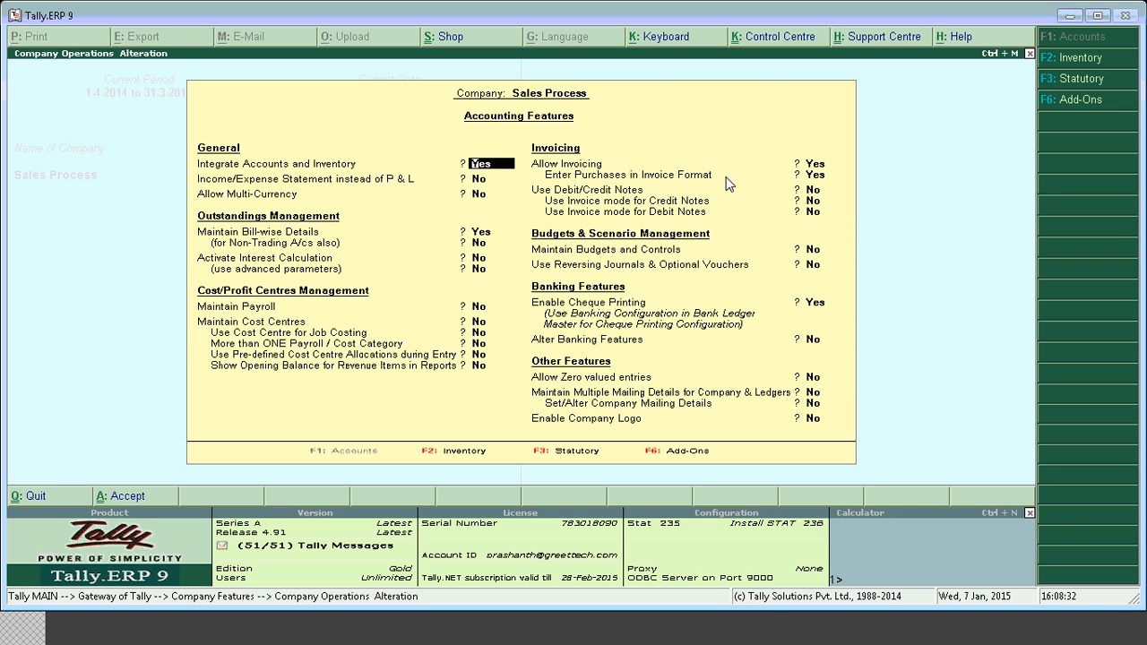
pyautogui.click(812, 192)
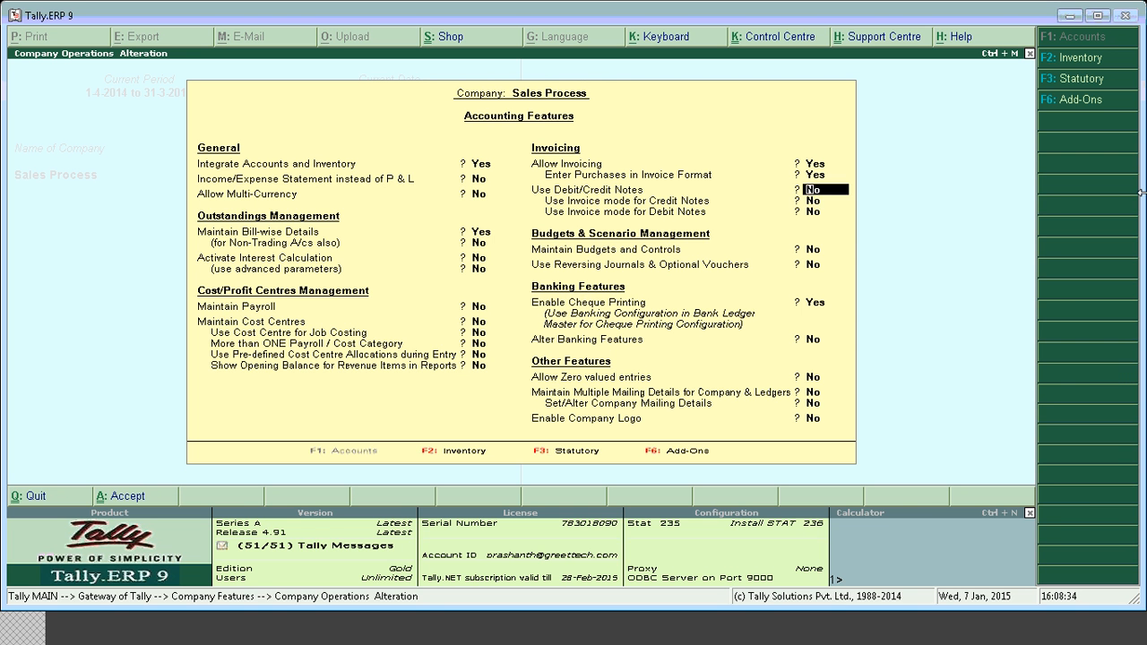
pyautogui.write('yyy')
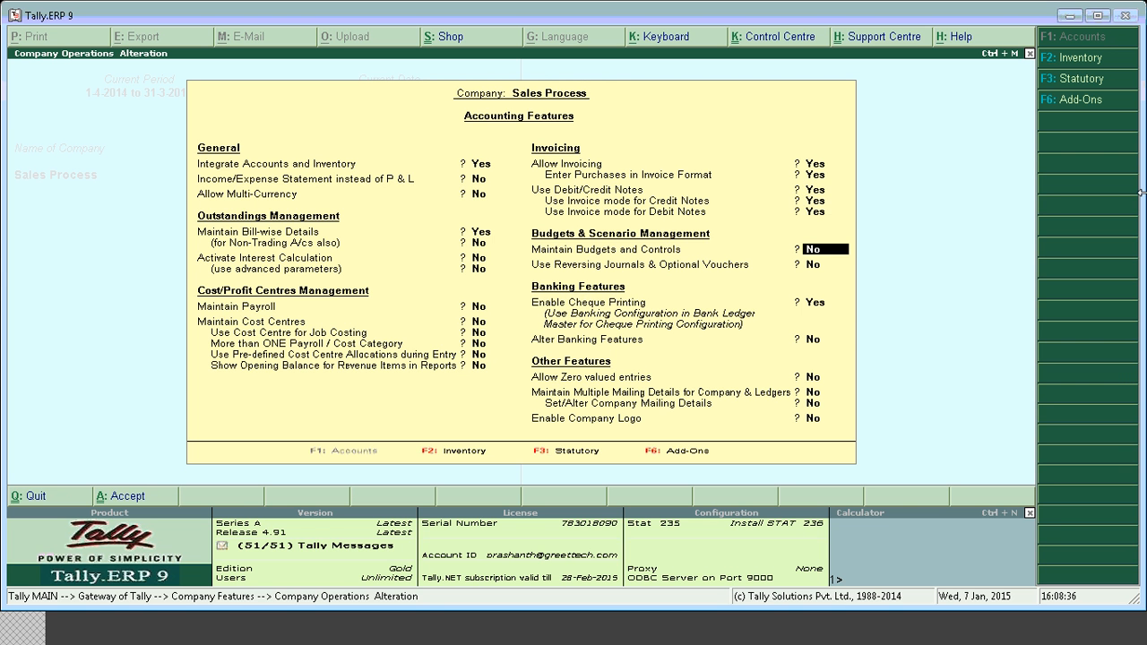
pyautogui.press('Return')
pyautogui.hotkey('ctrl', 'a')
pyautogui.press('y')
pyautogui.press('Escape')
# Step: Start a credit note dated 1-Apr-2014 for Xyz Party with the original invoice number and date left blank
pyautogui.press('Down')
pyautogui.press('Down')
pyautogui.press('Down')
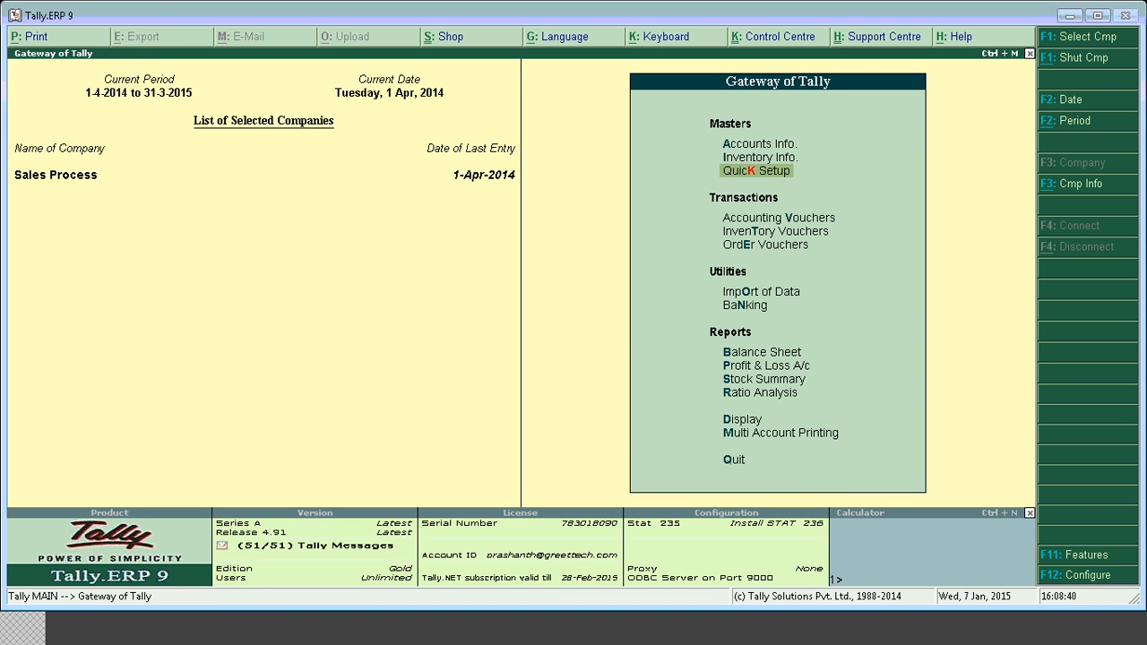
pyautogui.press('Return')
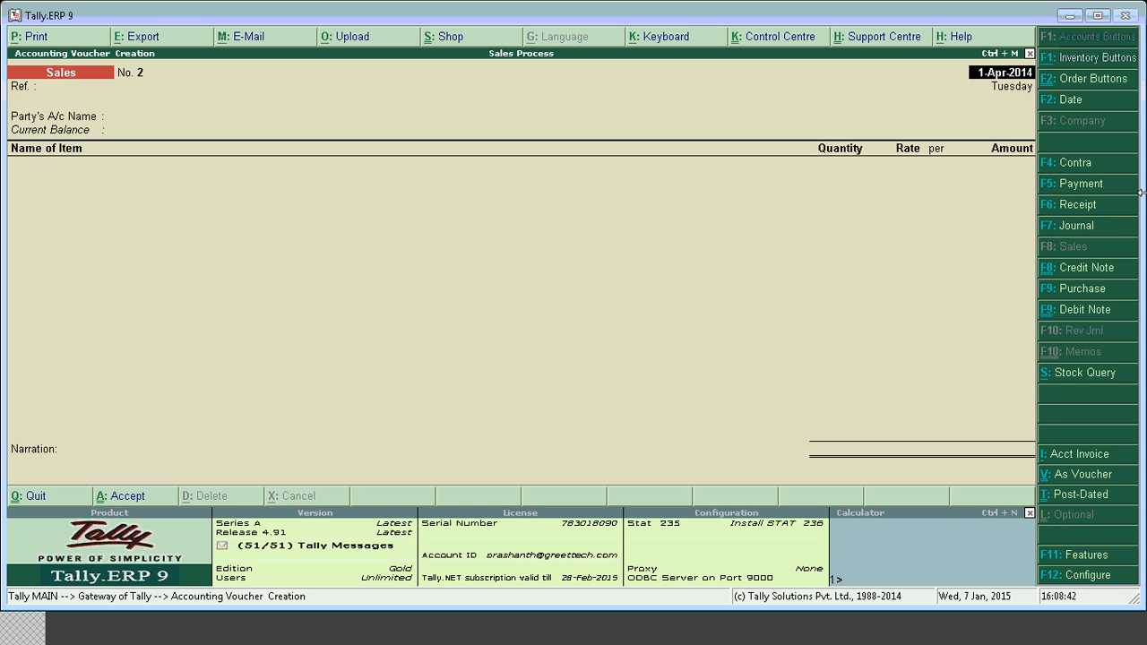
pyautogui.click(1071, 271)
pyautogui.press('Return')
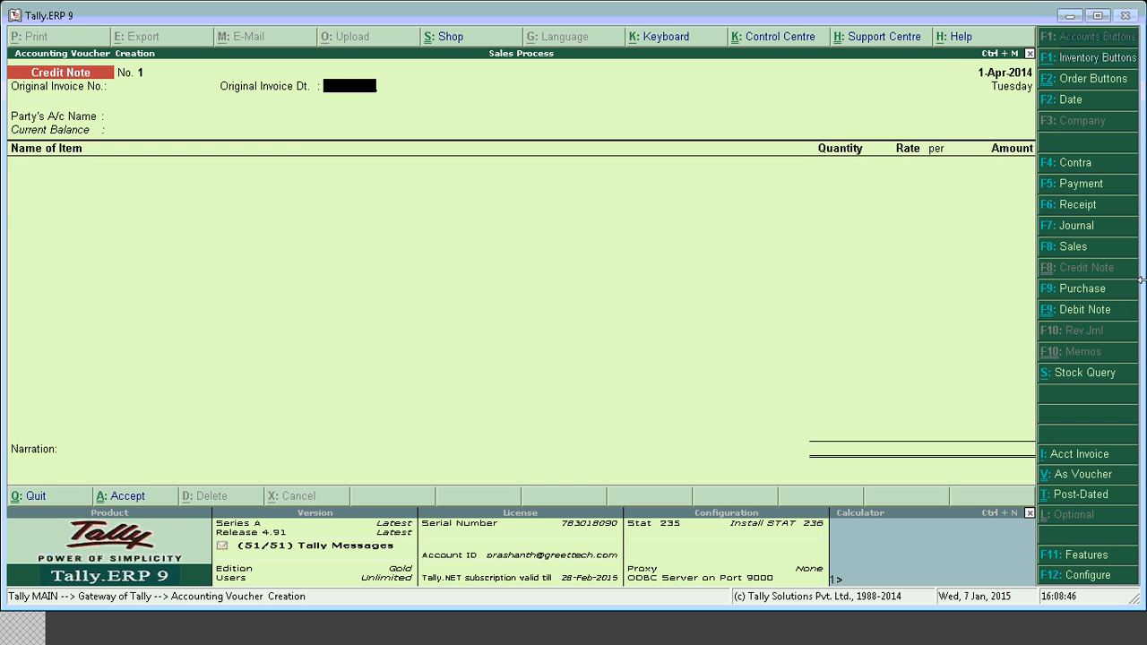
pyautogui.press('Return')
pyautogui.press('Down')
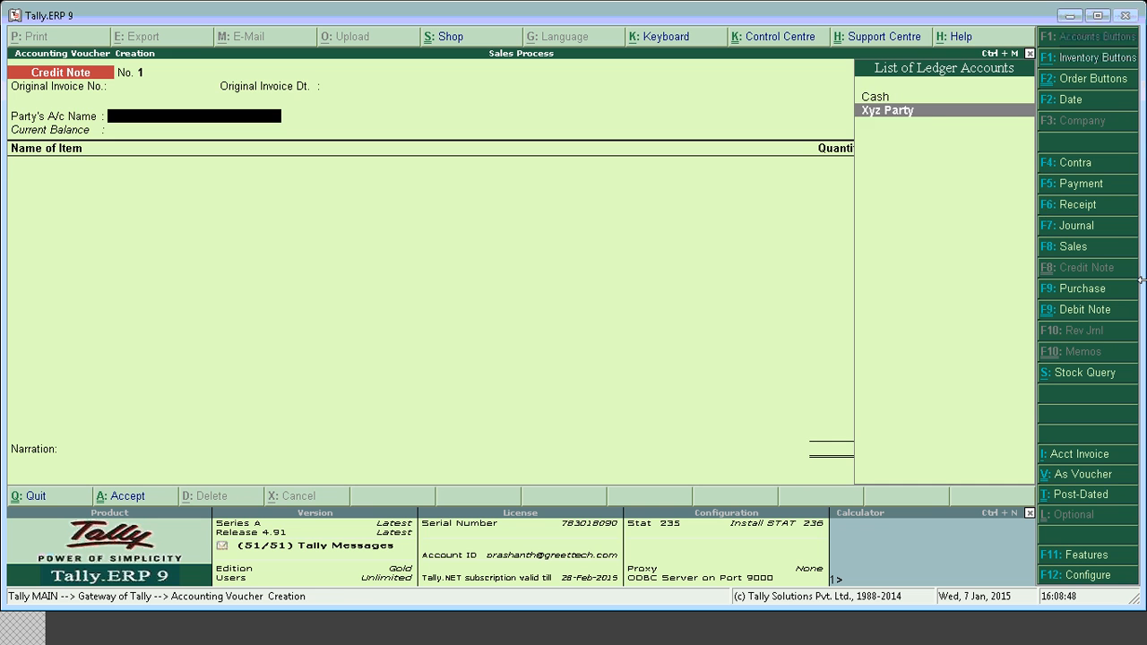
pyautogui.press('Return')
# Step: Leave the credit note's tracking numbers empty and choose order X01 in its receipt details
pyautogui.press('Return')
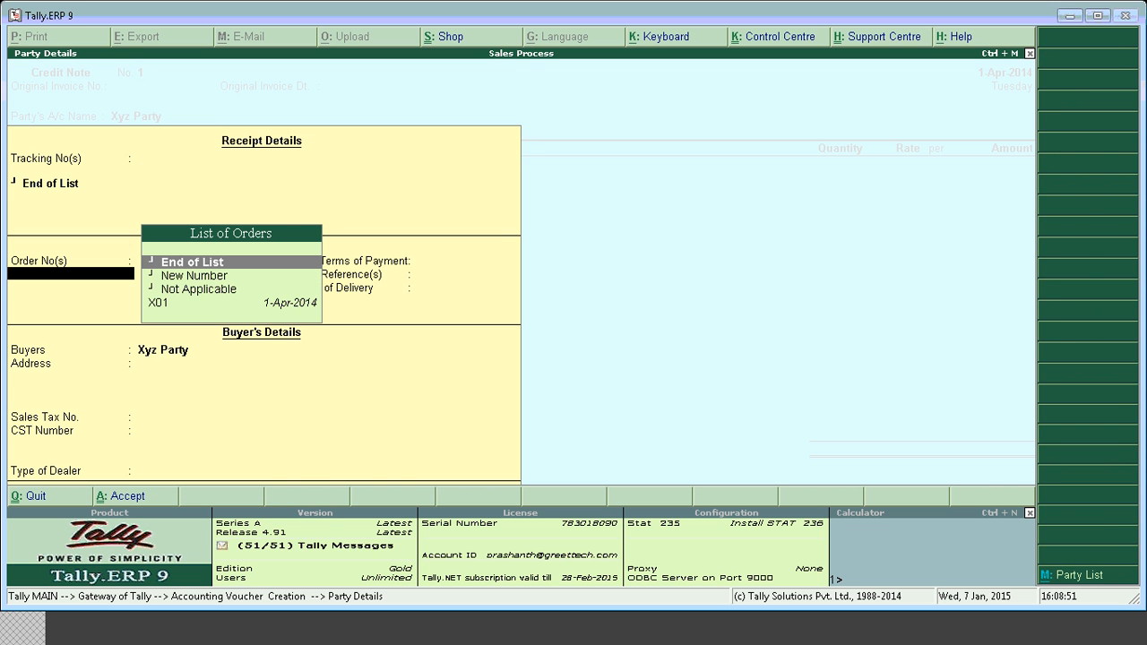
pyautogui.press('Down')
pyautogui.press('Down')
pyautogui.press('Down')
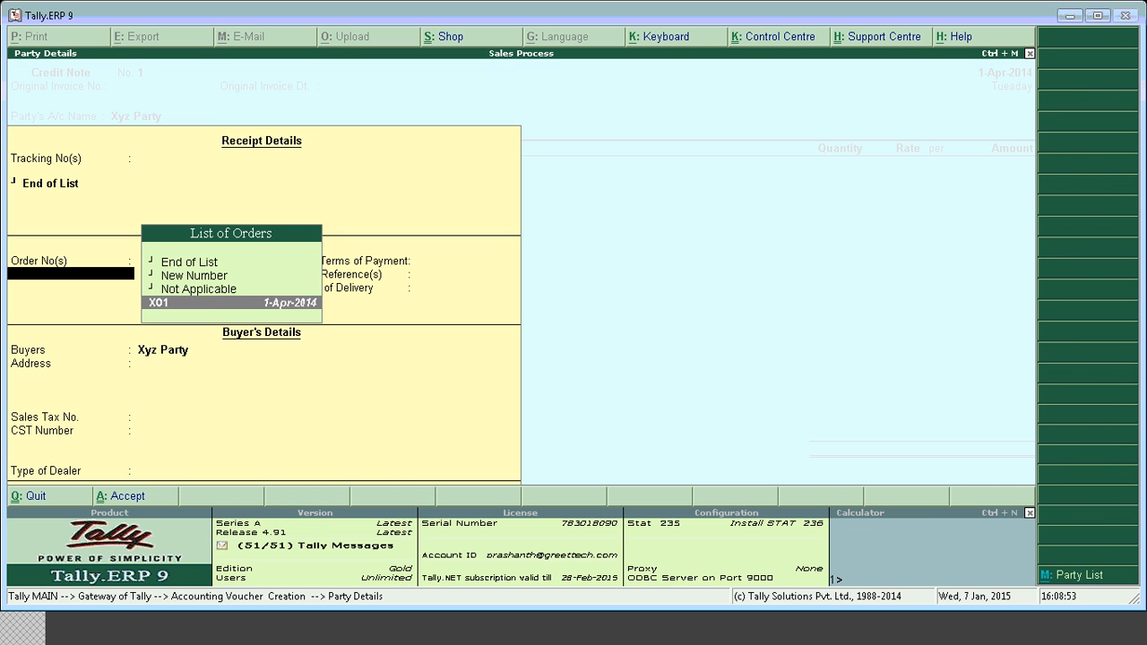
# Step: Select order X01 in the credit note's party details and accept them with the dealer type Not Applicable
pyautogui.press('Return')
pyautogui.press('Return')
pyautogui.press('Return')
pyautogui.press('Return')
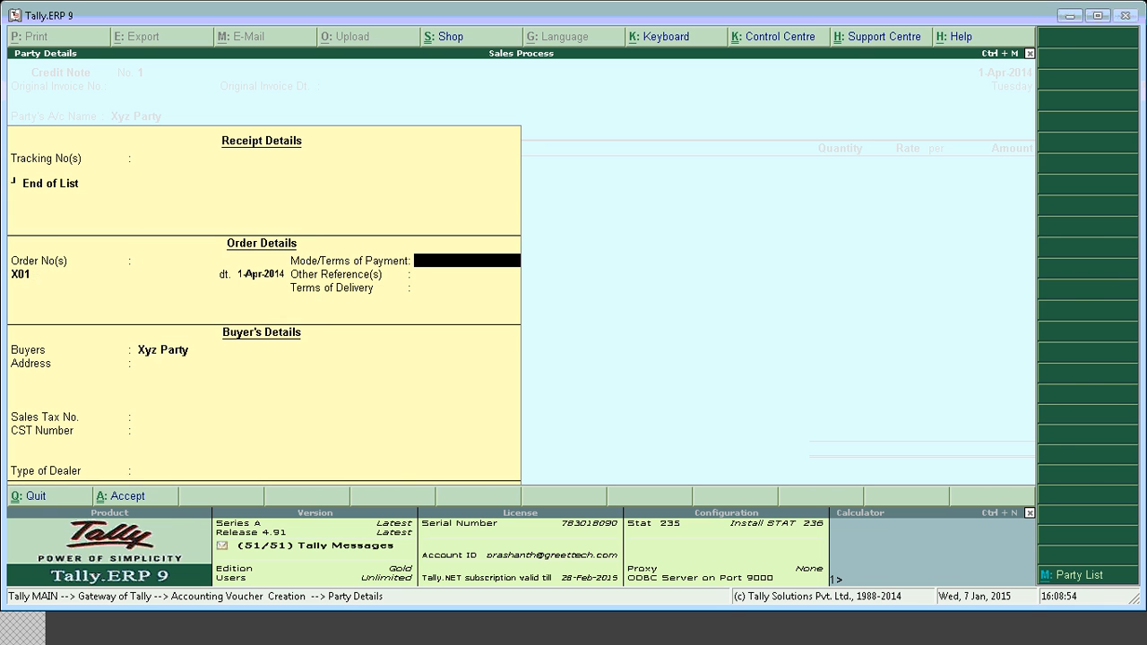
pyautogui.press('Return')
pyautogui.press('Return')
pyautogui.press('Return')
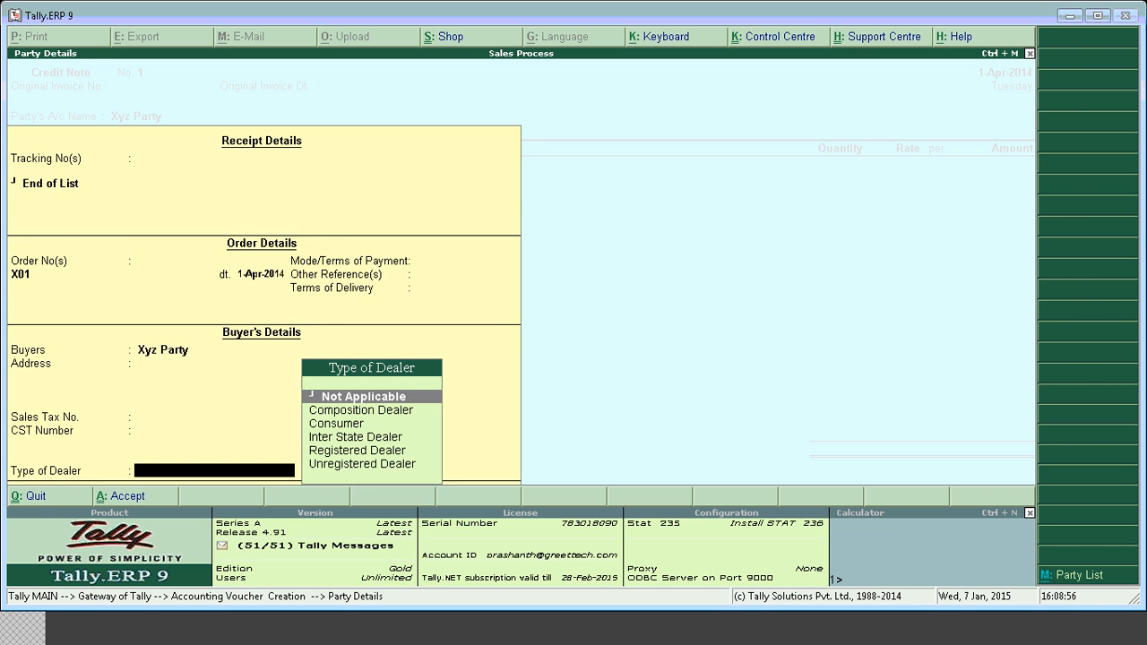
pyautogui.press('Return')
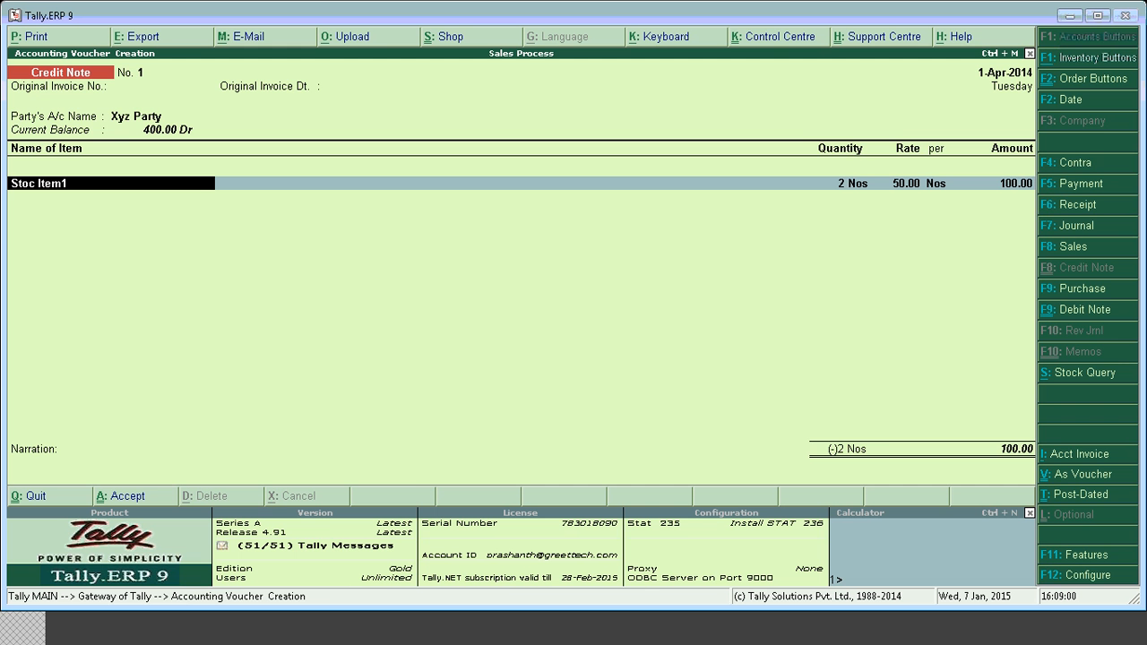
pyautogui.press('Return')
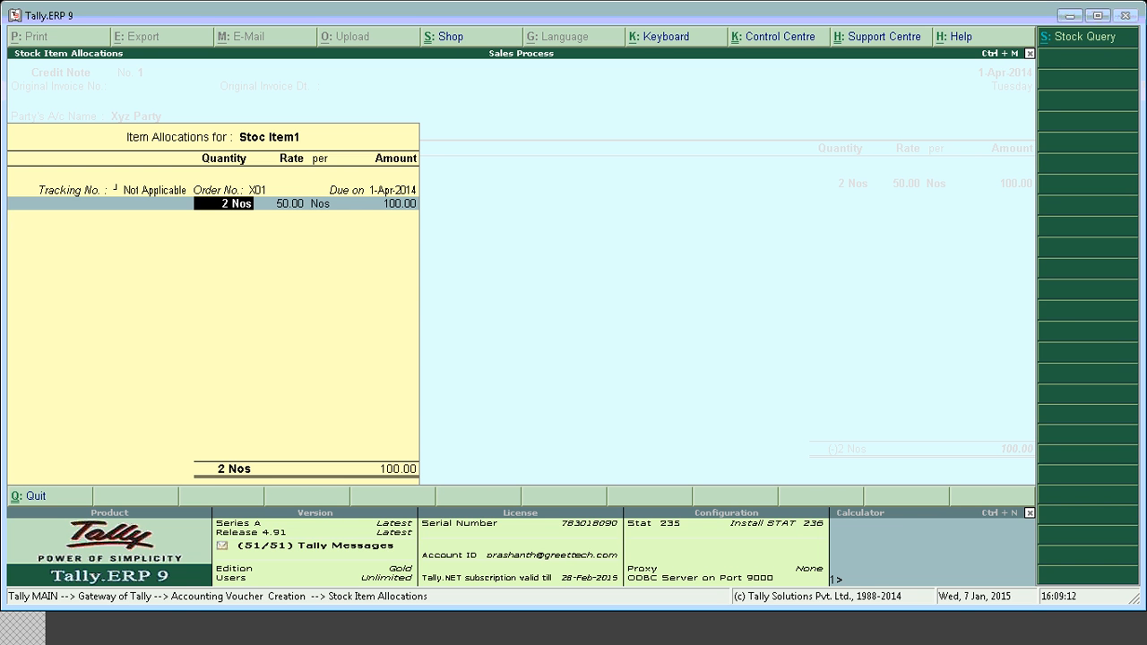
pyautogui.press('BackSpace')
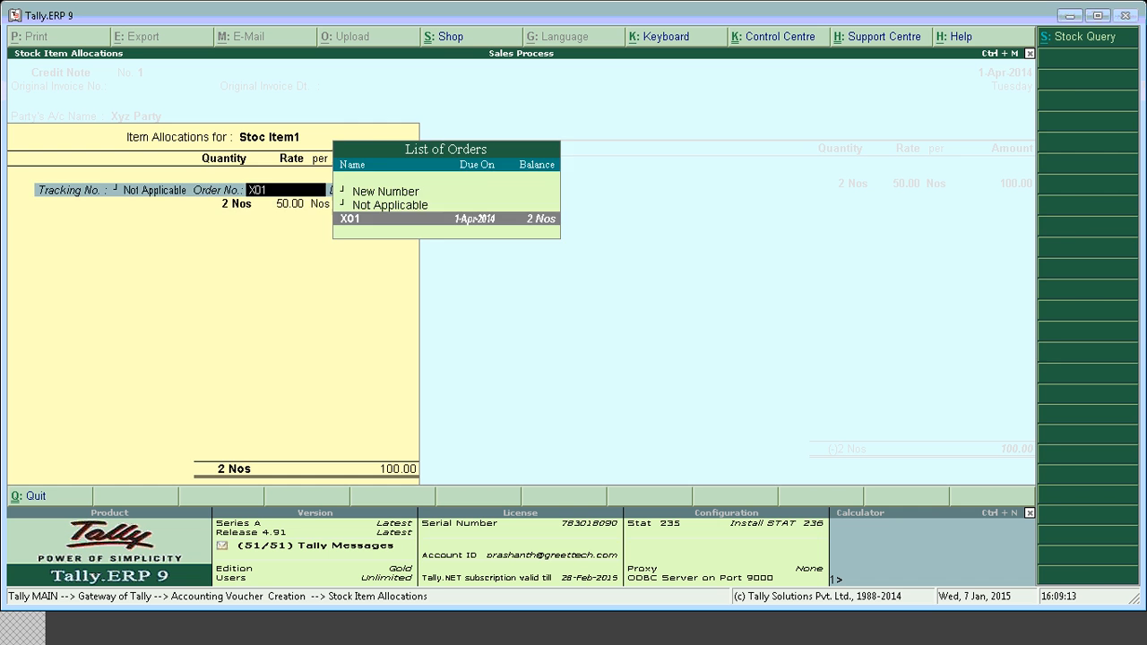
pyautogui.press('Escape')
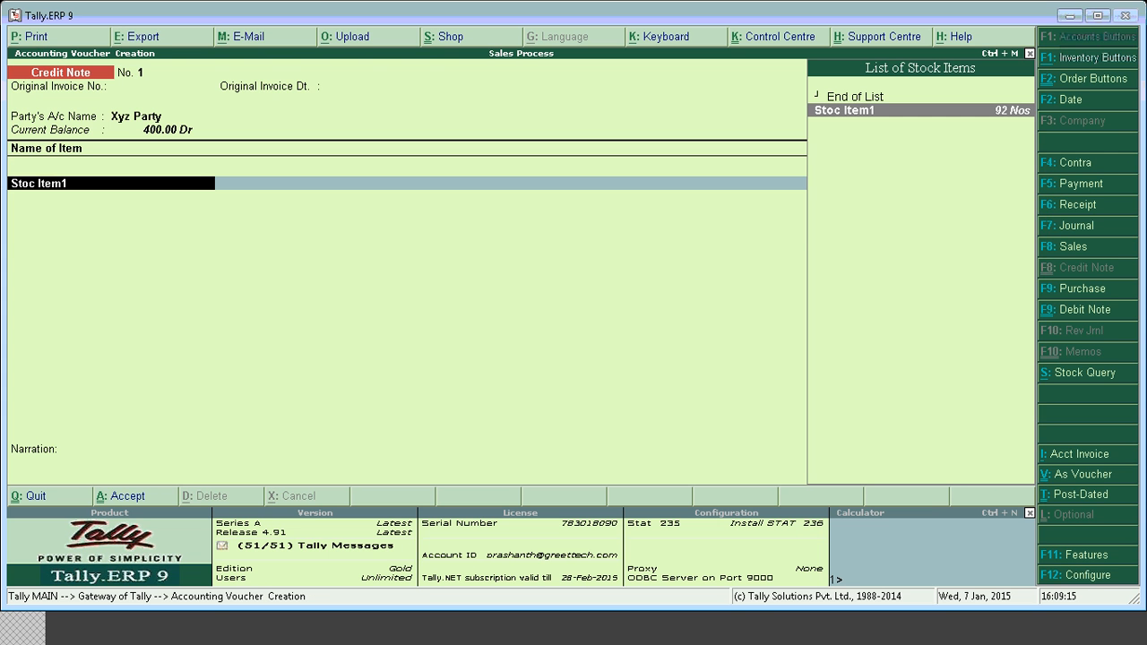
# Step: Try to blank the quantity in the Stoc Item1 allocation against order X01
pyautogui.press('Return')
pyautogui.press('Return')
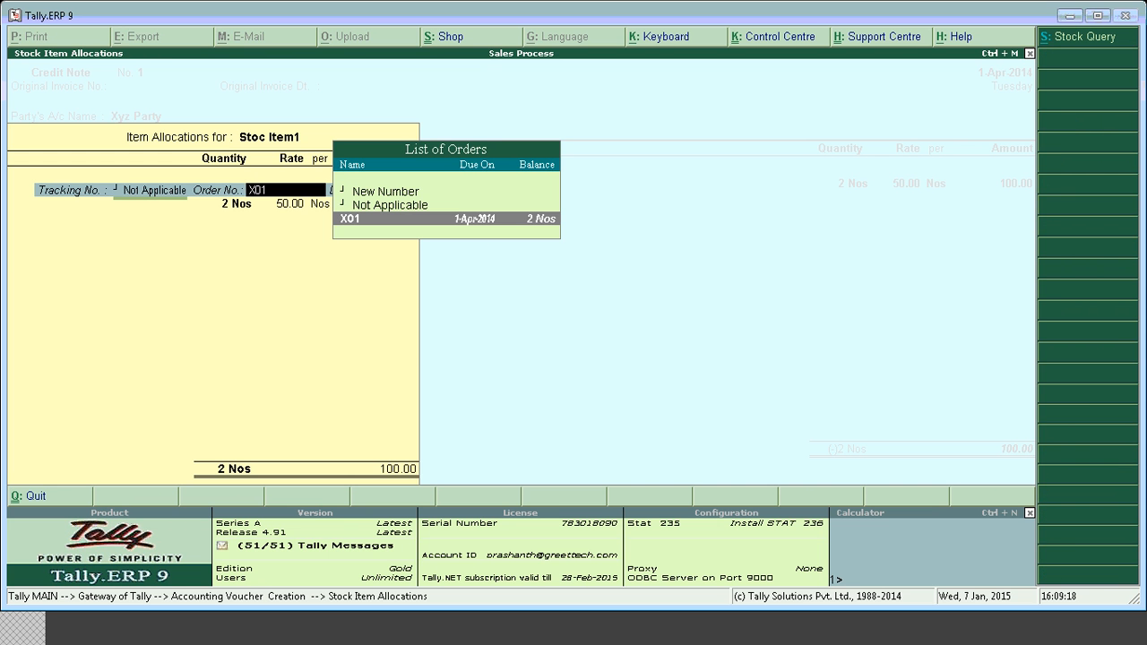
pyautogui.press('Return')
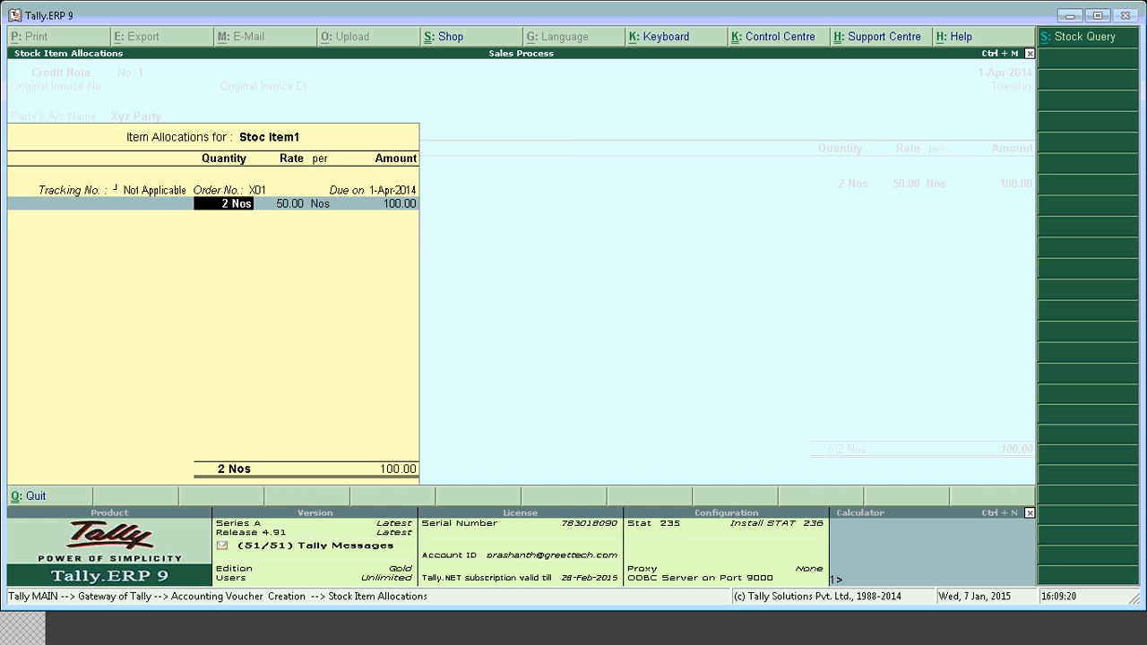
pyautogui.press('Return')
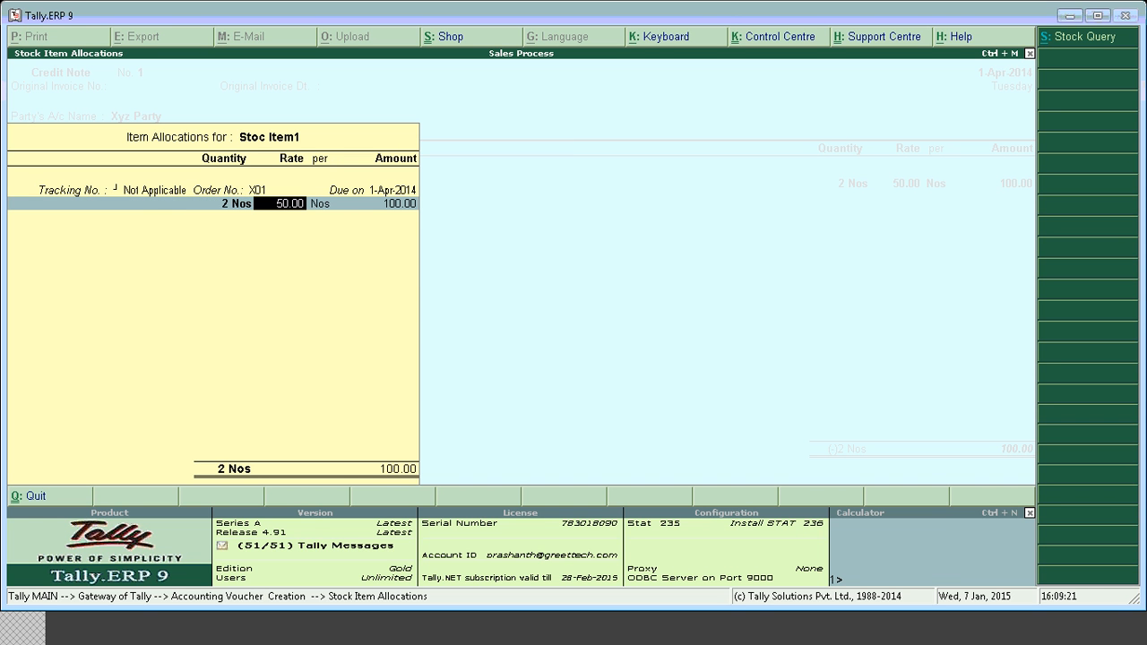
pyautogui.press('BackSpace')
pyautogui.press('Return')
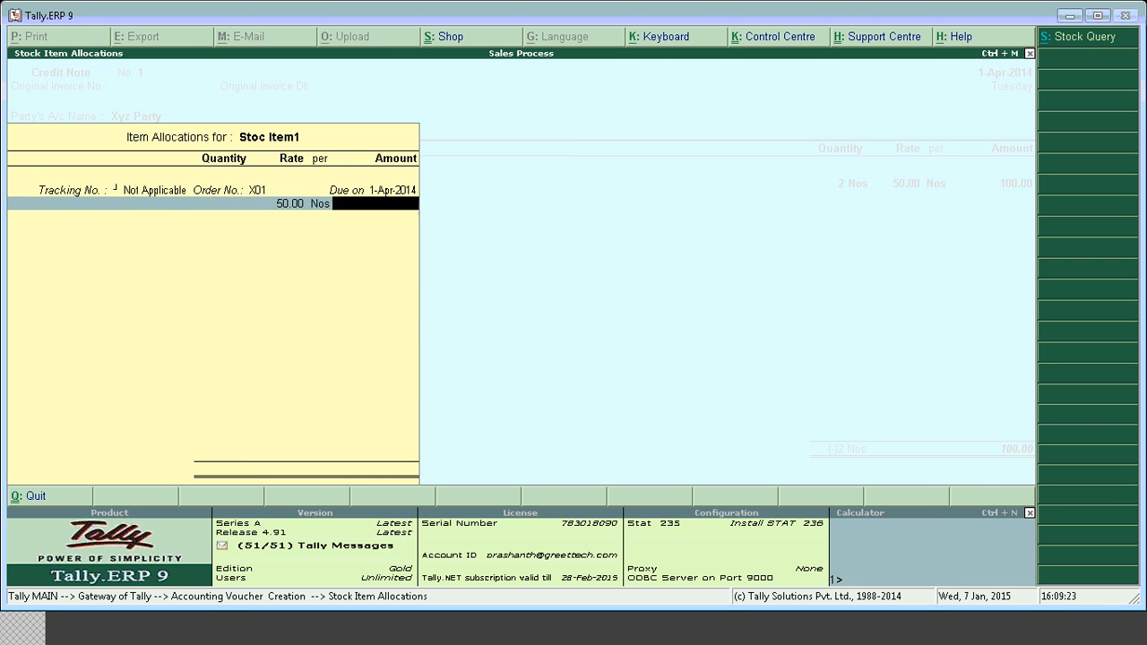
pyautogui.press('BackSpace')
pyautogui.press('space')
pyautogui.press('Return')
pyautogui.press('BackSpace')
pyautogui.press('BackSpace')
pyautogui.press('BackSpace')
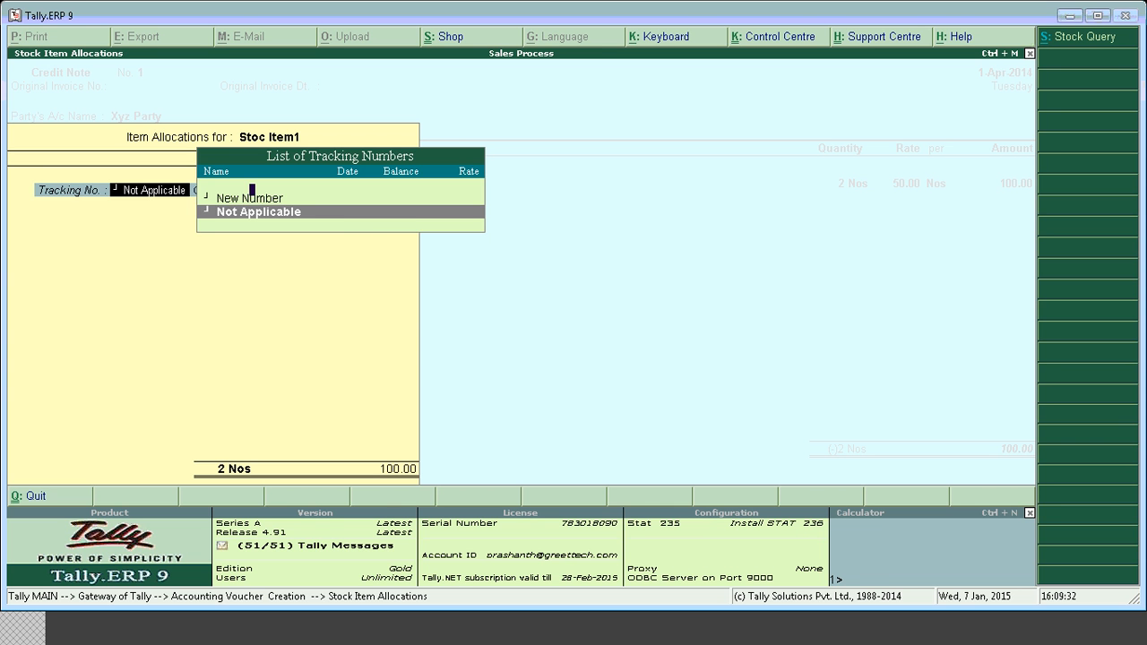
pyautogui.press('Return')
pyautogui.press('Return')
pyautogui.press('Return')
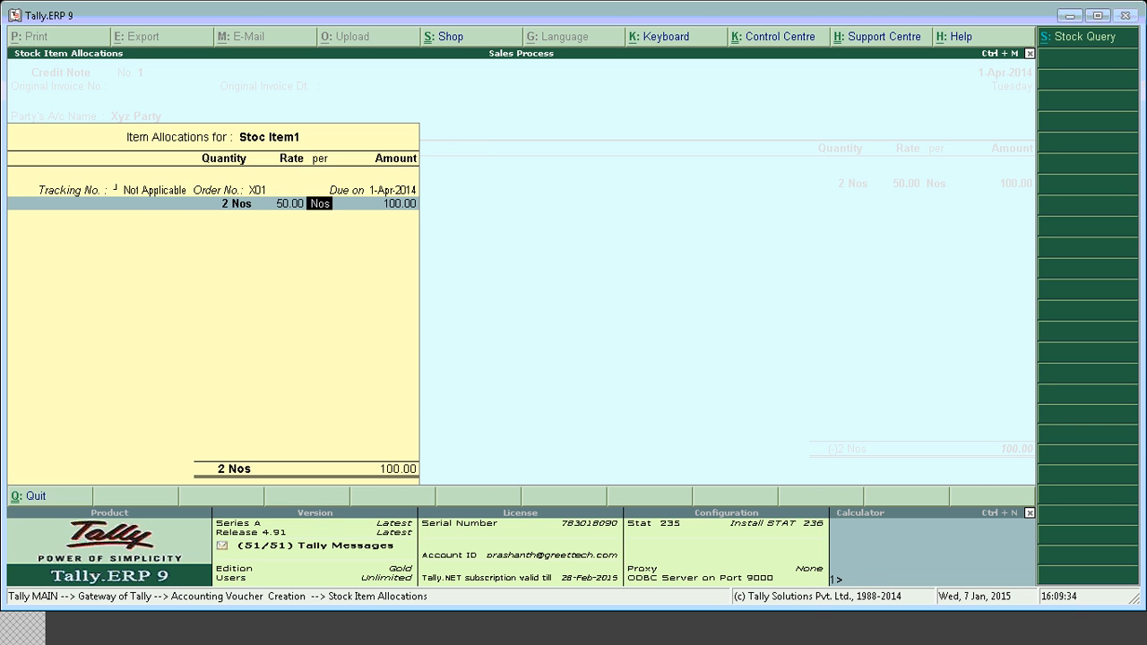
pyautogui.press('BackSpace')
pyautogui.press('BackSpace')
pyautogui.press('BackSpace')
pyautogui.press('BackSpace')
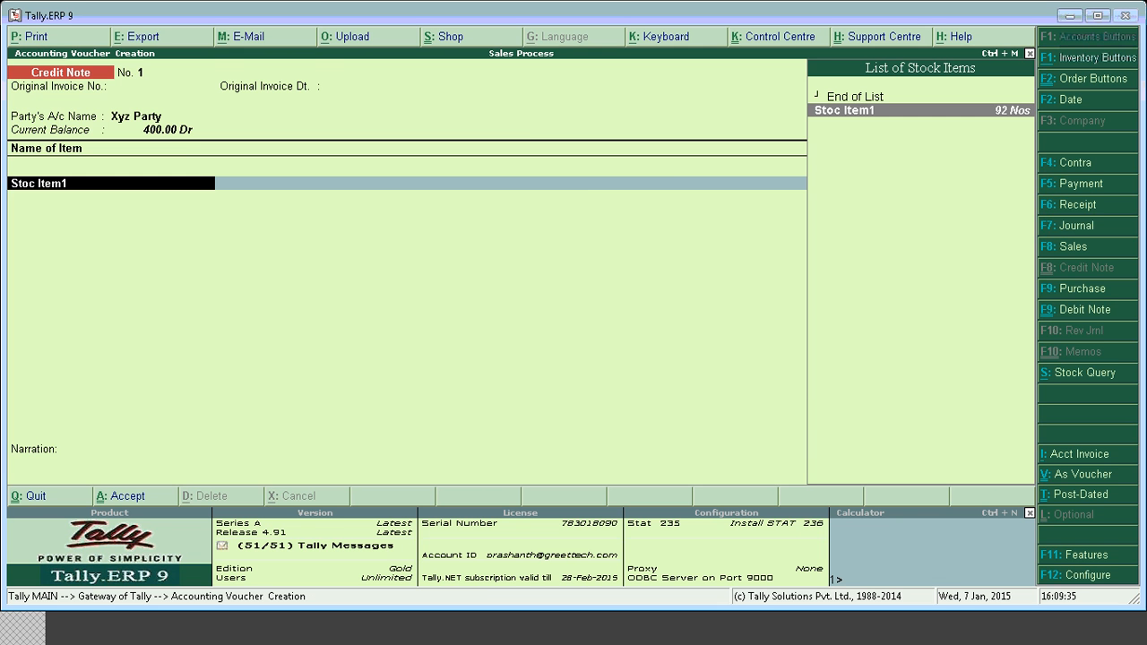
# Step: Set Allow Zero valued entries to Yes in the company's accounting features and save the features
pyautogui.press('F11')
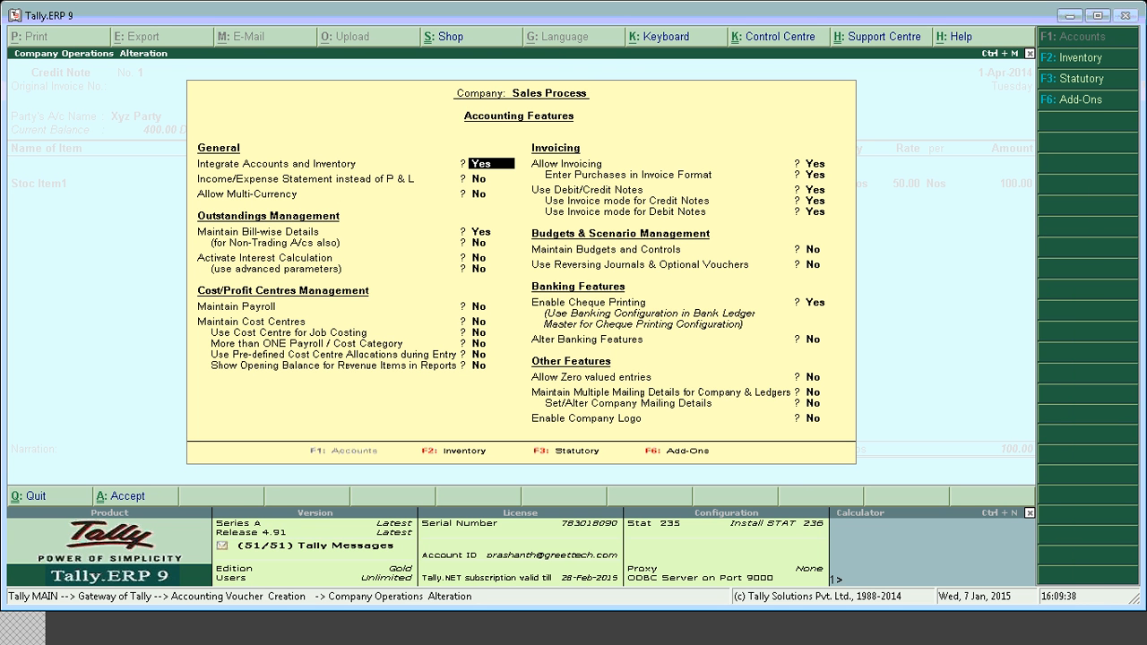
pyautogui.click(826, 380)
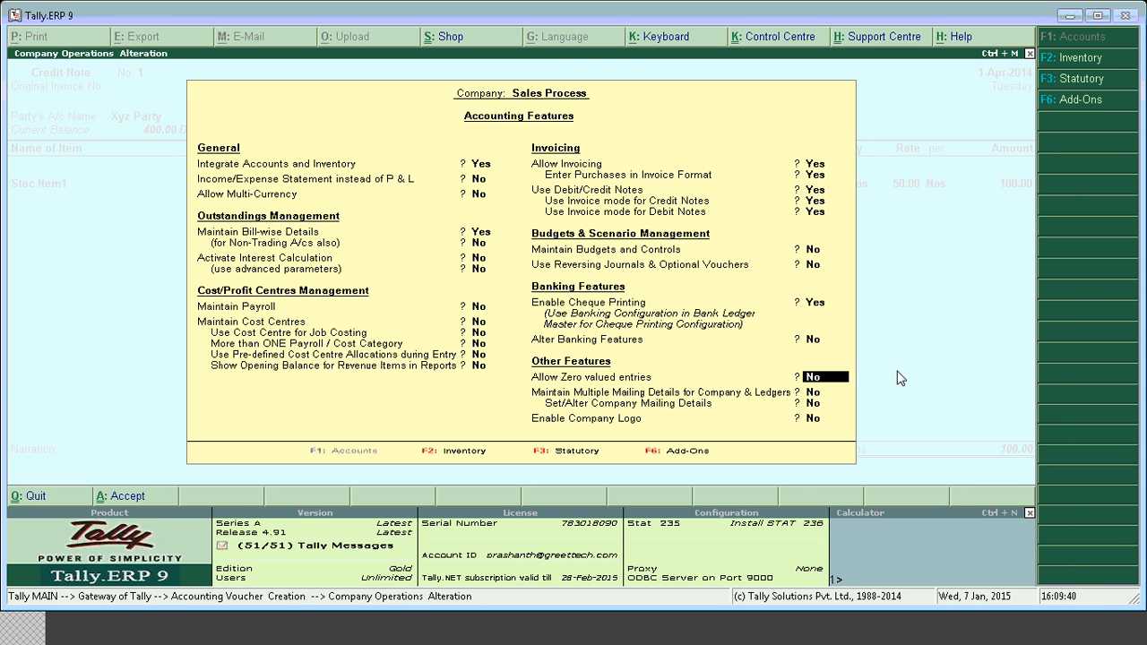
pyautogui.press('y')
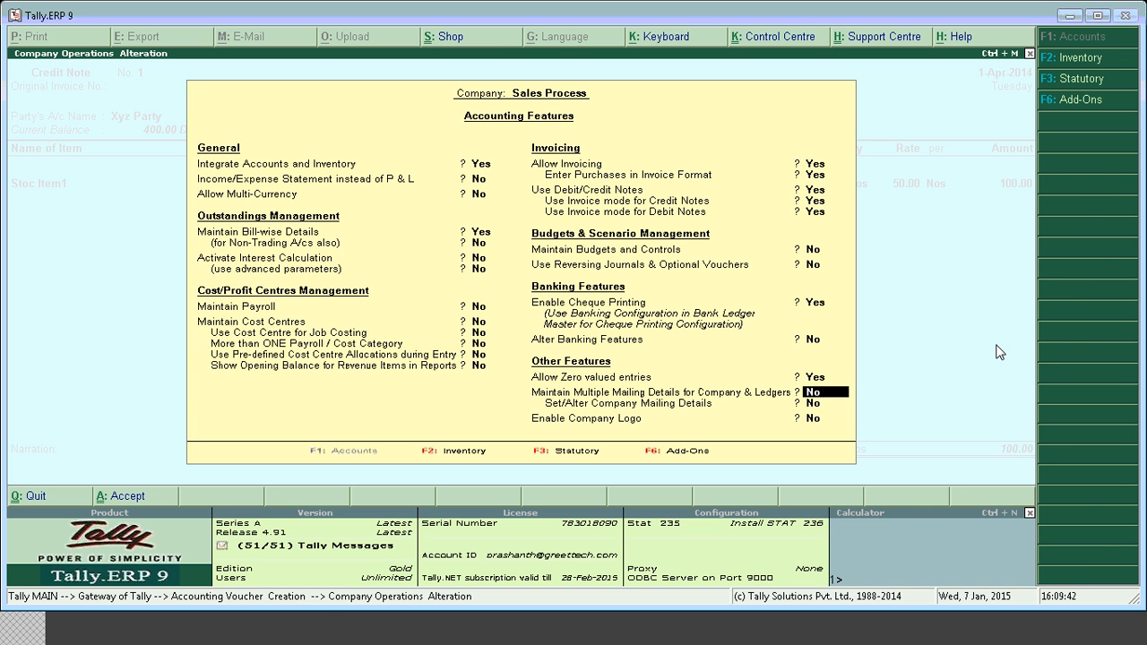
pyautogui.press('Return')
pyautogui.press('Return')
pyautogui.press('Return')
pyautogui.press('Return')
pyautogui.press('Return')
pyautogui.press('Return')
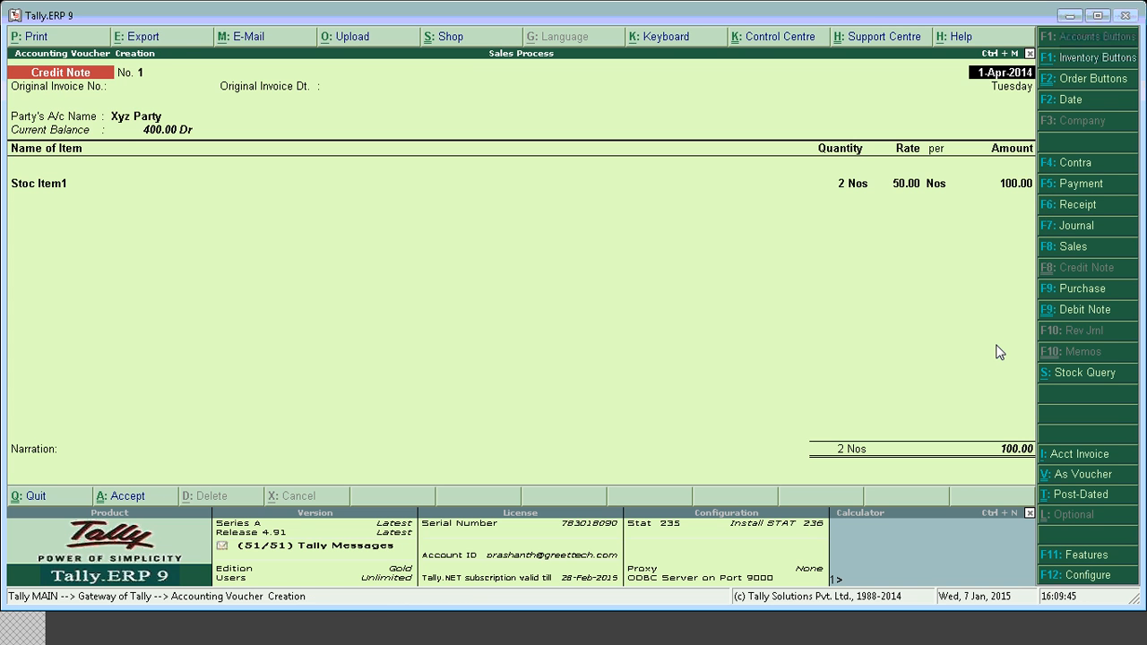
# Step: Go back through the credit note header to the order details in the party details of Xyz Party
pyautogui.press('Return')
pyautogui.press('Return')
pyautogui.press('Return')
pyautogui.press('Return')
pyautogui.press('Return')
pyautogui.press('Return')
pyautogui.press('Return')
pyautogui.press('Return')
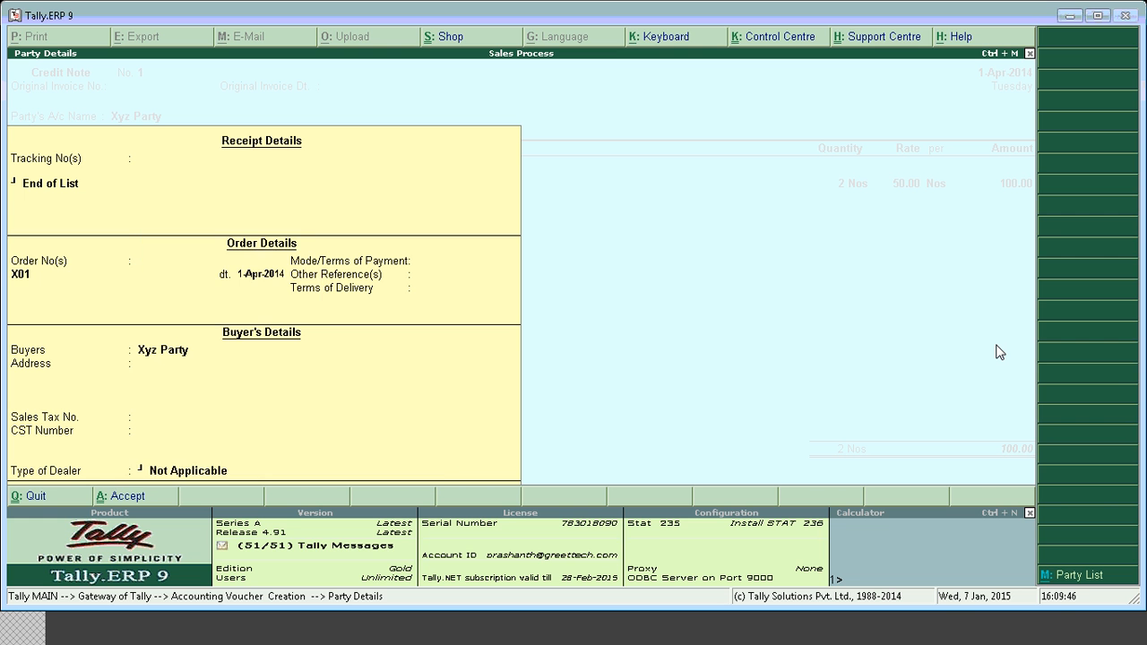
pyautogui.press('BackSpace')
pyautogui.press('BackSpace')
pyautogui.press('BackSpace')
pyautogui.press('BackSpace')
pyautogui.press('BackSpace')
pyautogui.press('BackSpace')
pyautogui.press('BackSpace')
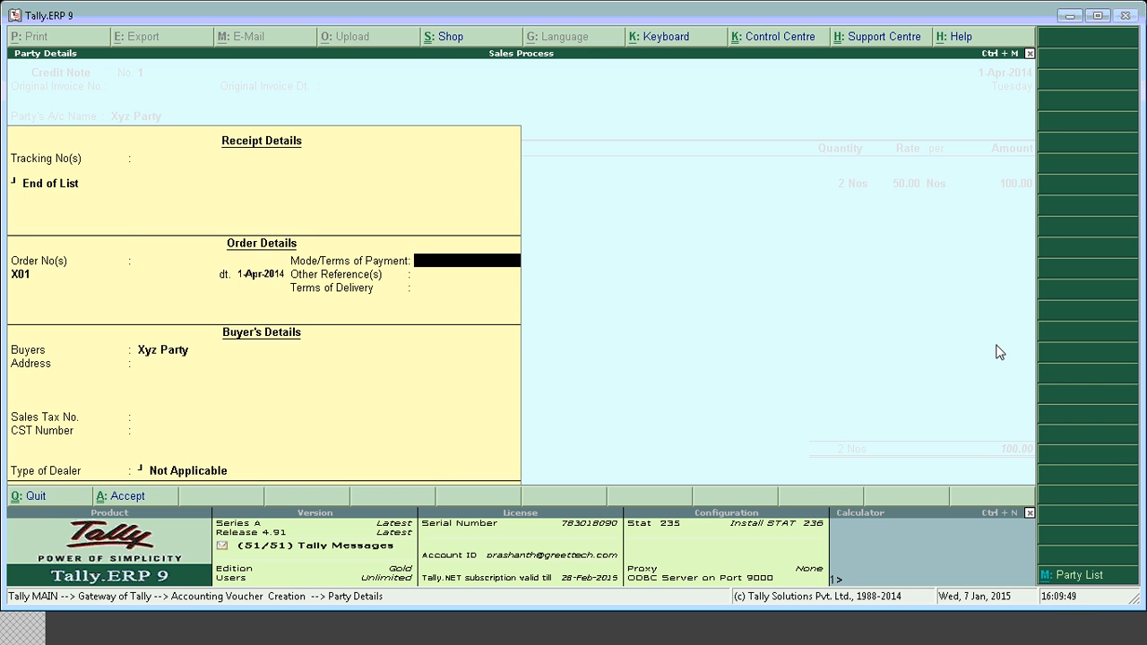
# Step: Replace order X01 with End of List in the order details and accept the party details
pyautogui.press('Up')
pyautogui.press('Up')
pyautogui.press('Up')
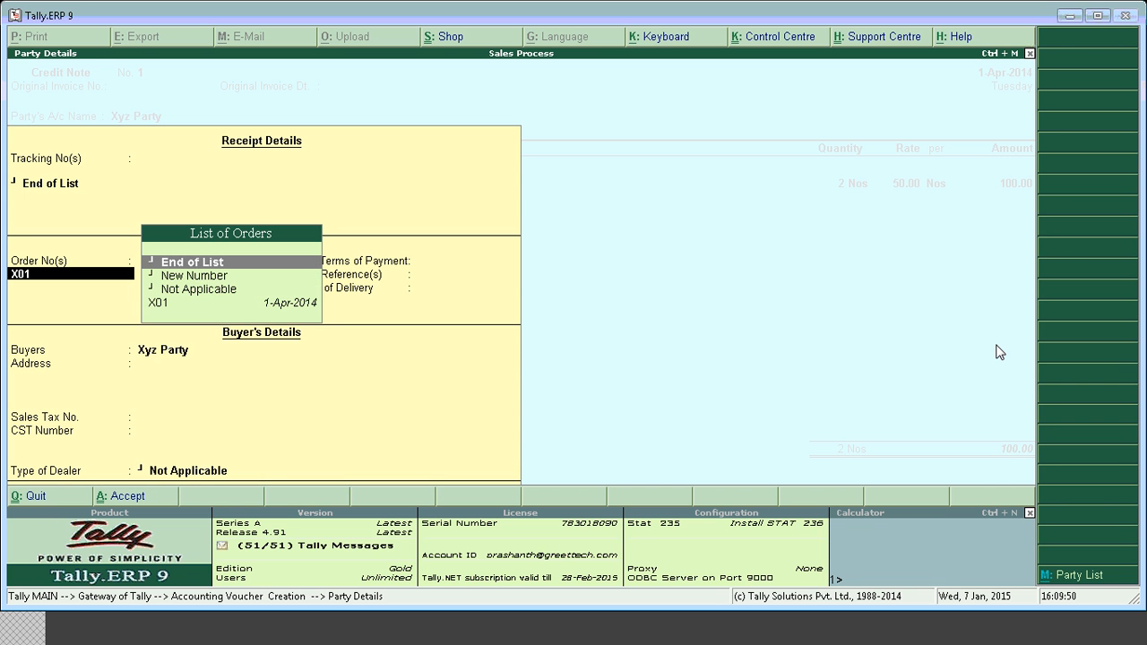
pyautogui.press('Return')
pyautogui.press('Return')
pyautogui.press('Return')
pyautogui.press('Return')
pyautogui.press('Return')
pyautogui.press('Return')
pyautogui.press('Return')
pyautogui.press('Return')
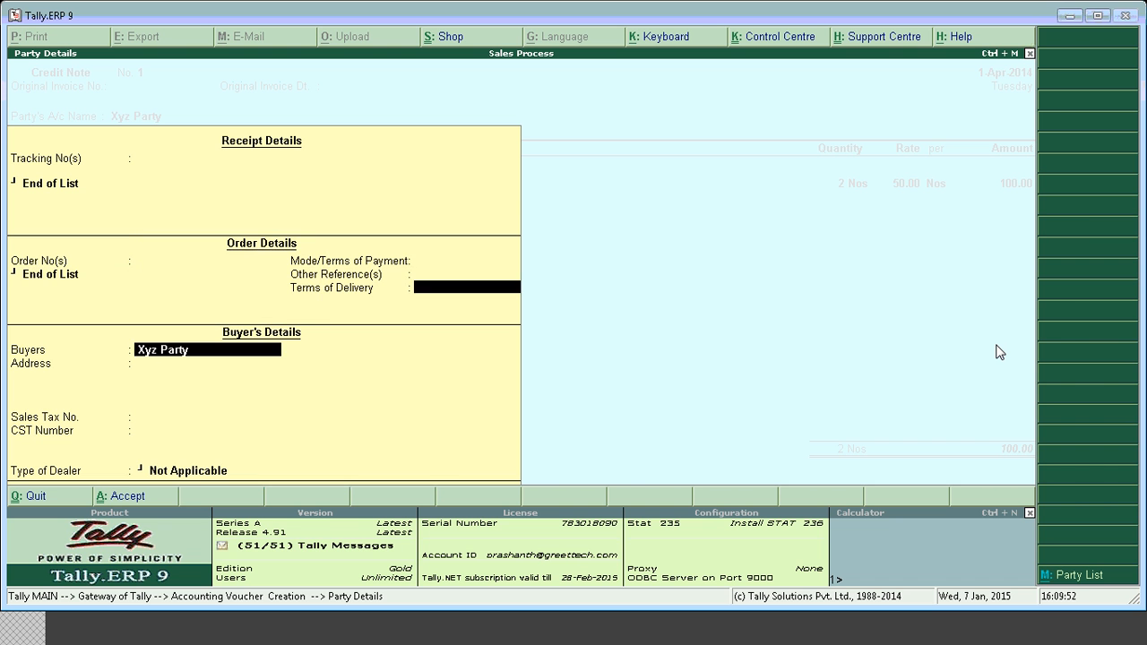
pyautogui.press('Return')
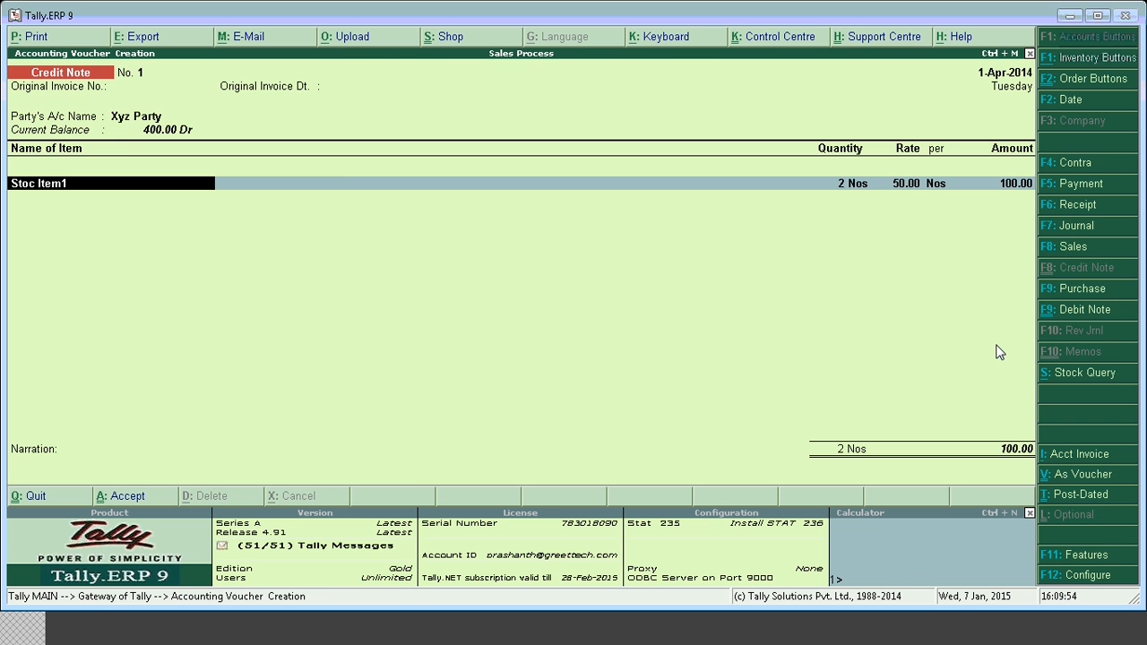
# Step: Set the order number in the Stoc Item1 allocation to Not Applicable
pyautogui.press('Return')
pyautogui.press('Return')
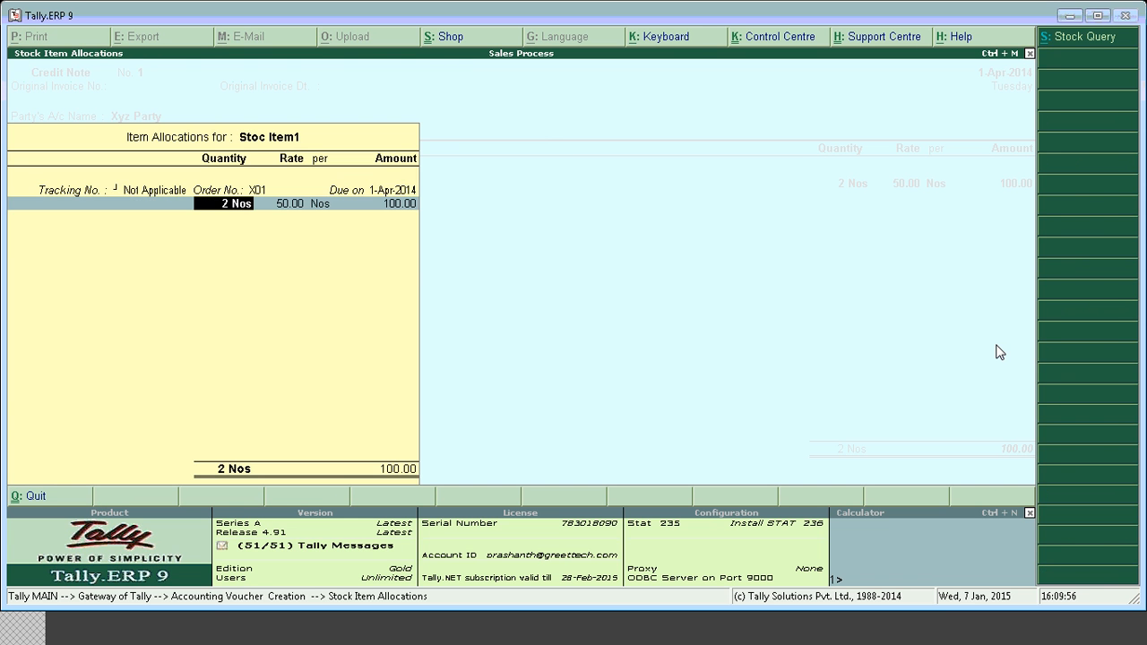
pyautogui.press('BackSpace')
pyautogui.press('Up')
pyautogui.press('Up')
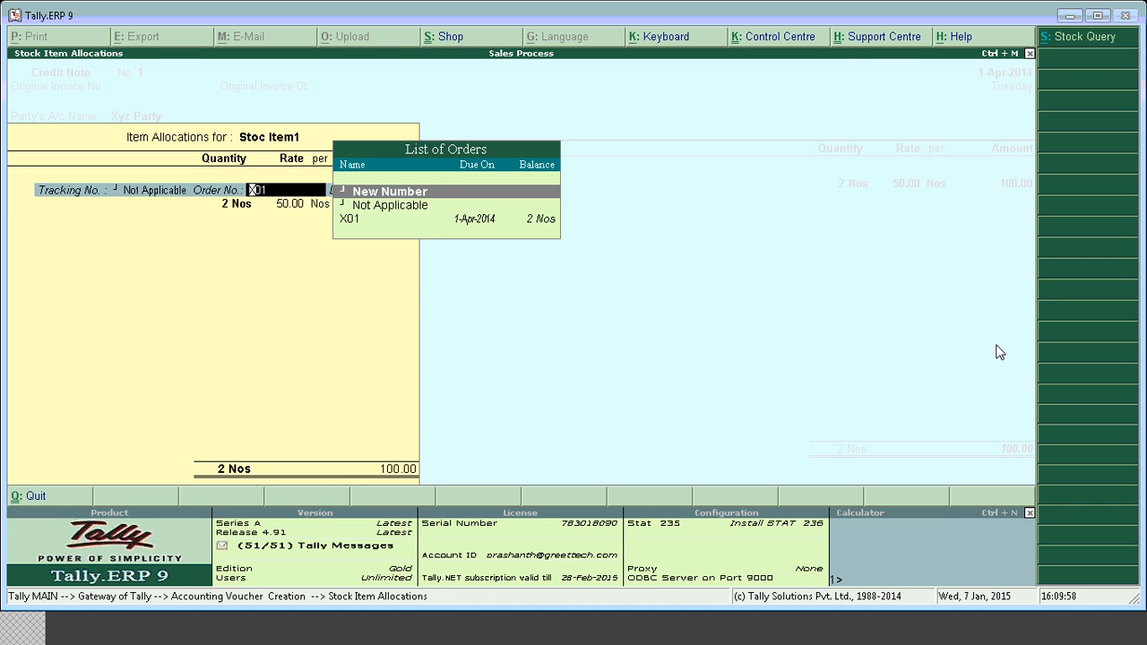
pyautogui.press('Return')
pyautogui.press('Escape')
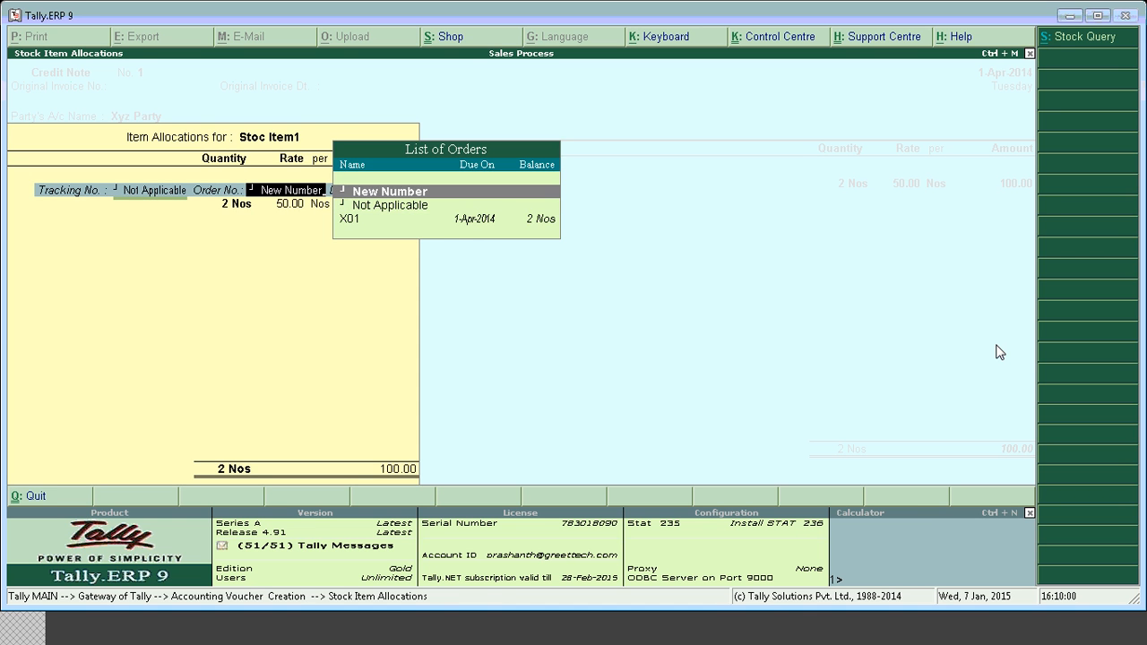
pyautogui.press('Down')
pyautogui.press('Down')
pyautogui.press('Up')
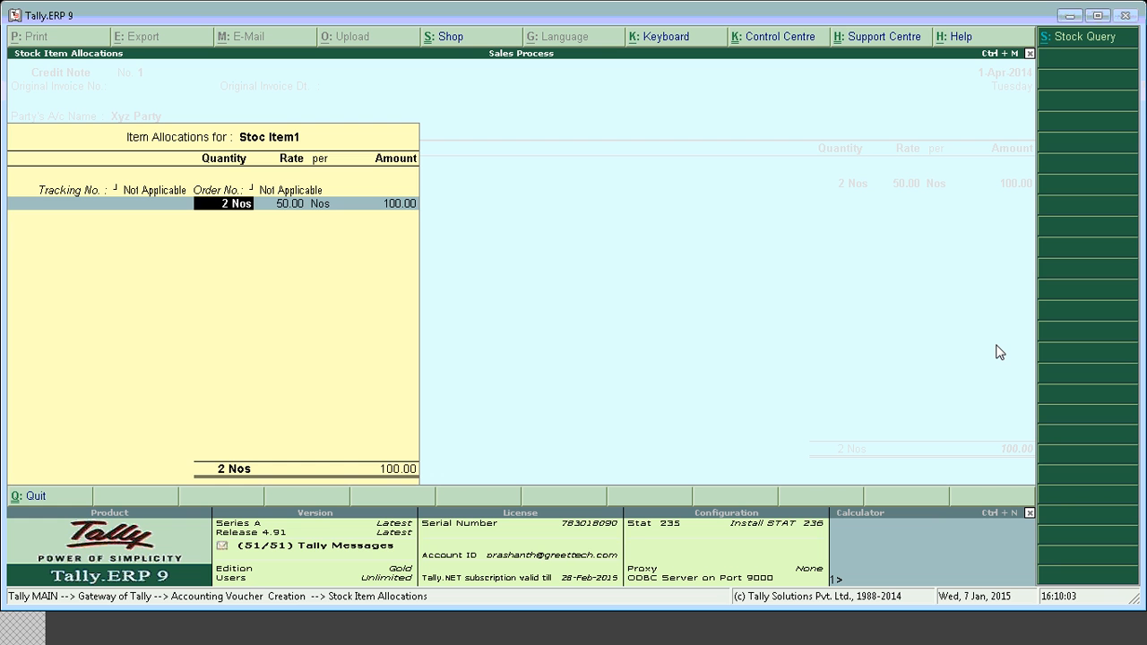
# Step: Blank the quantity and rate of Stoc Item1, enter only an amount of 100, and finish the item allocation
pyautogui.press('BackSpace')
pyautogui.press('Return')
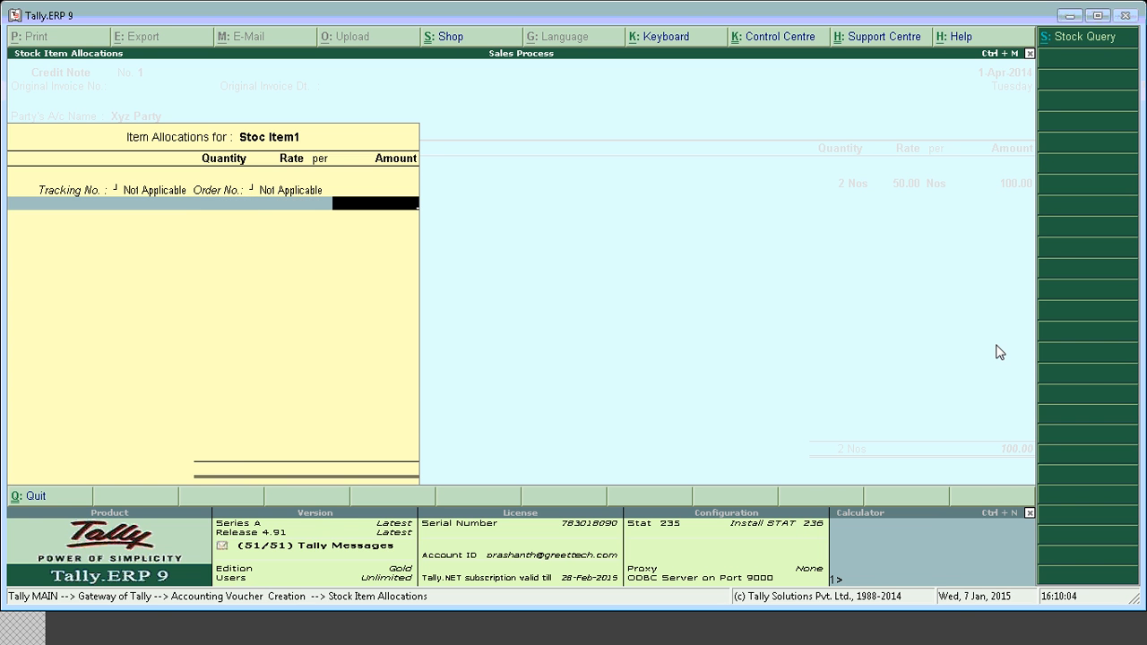
pyautogui.write('100')
pyautogui.press('Return')
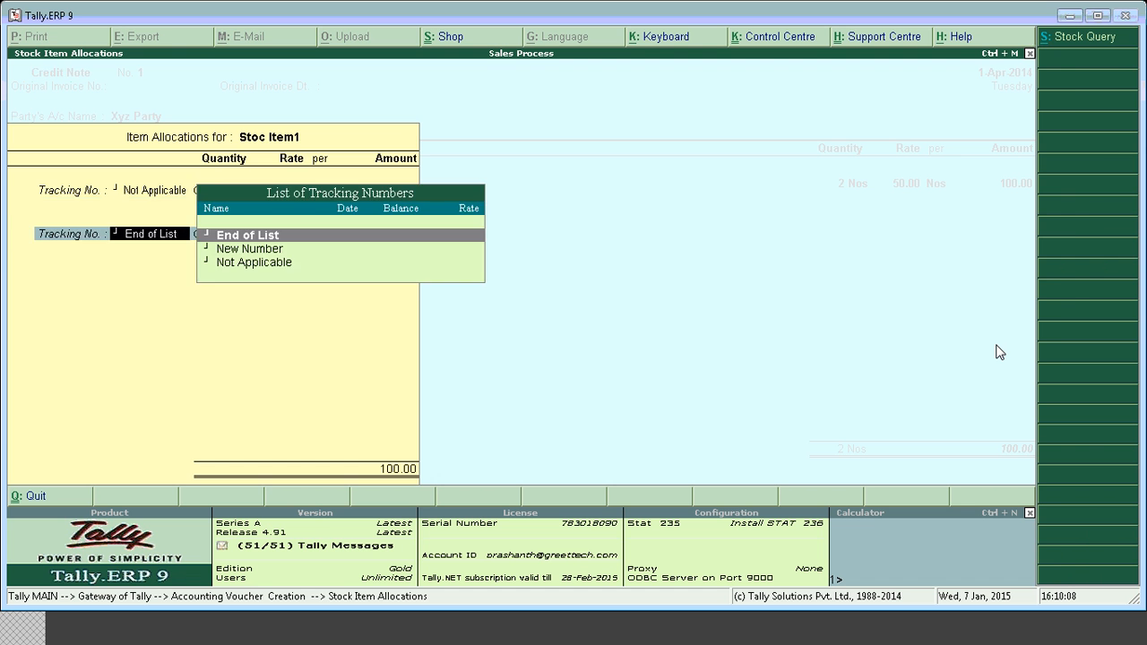
pyautogui.press('Return')
pyautogui.press('Return')
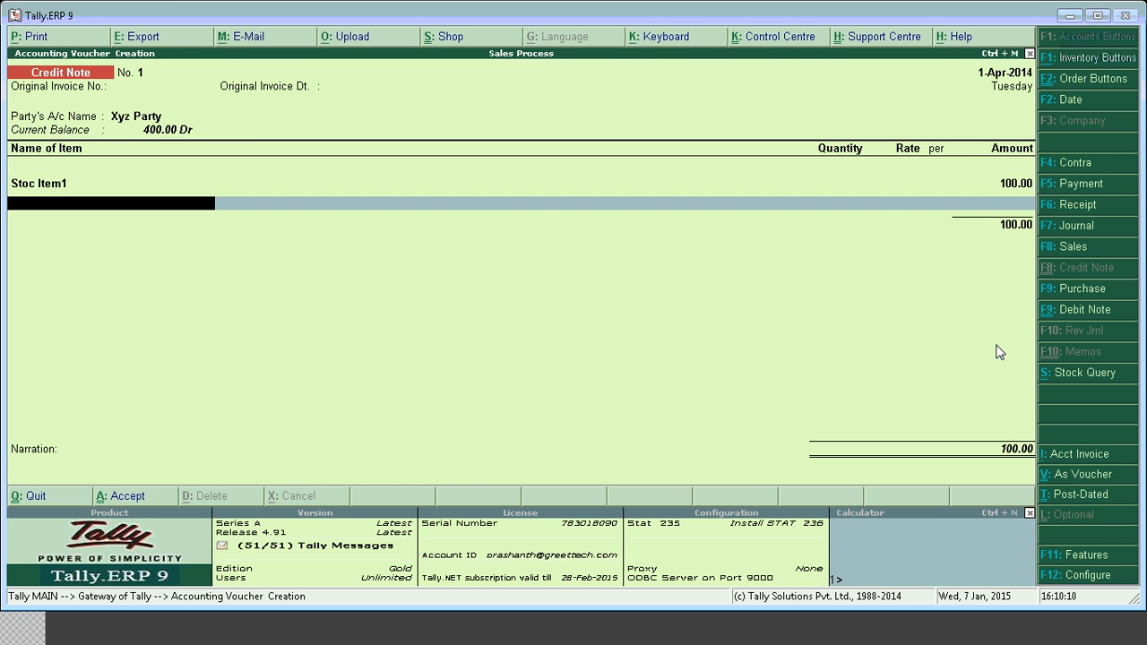
# Step: End the item list, adjust 100.00 Cr as Agst Ref against pending bill 1, and save the credit note without a narration
pyautogui.press('Return')
pyautogui.press('Return')
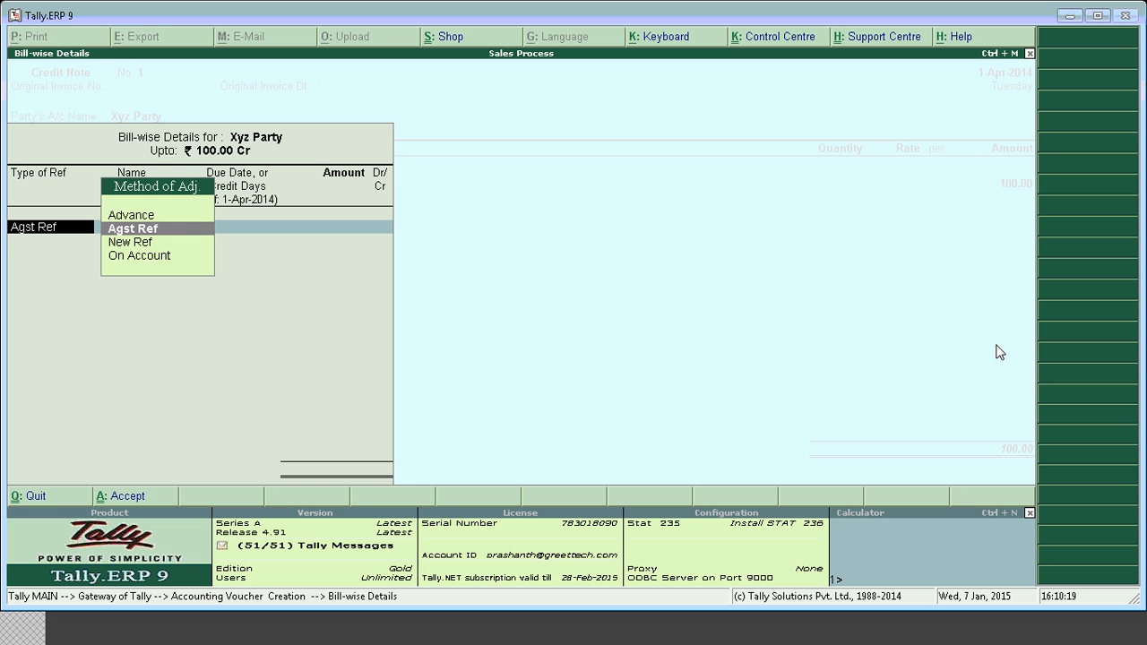
pyautogui.press('Return')
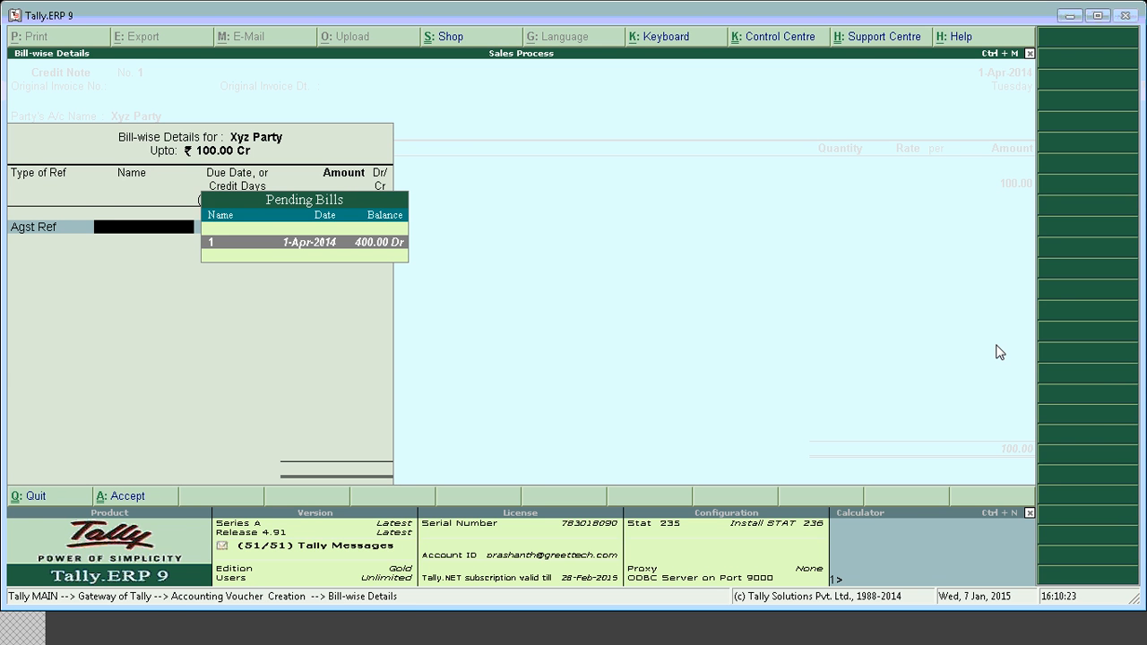
pyautogui.press('Return')
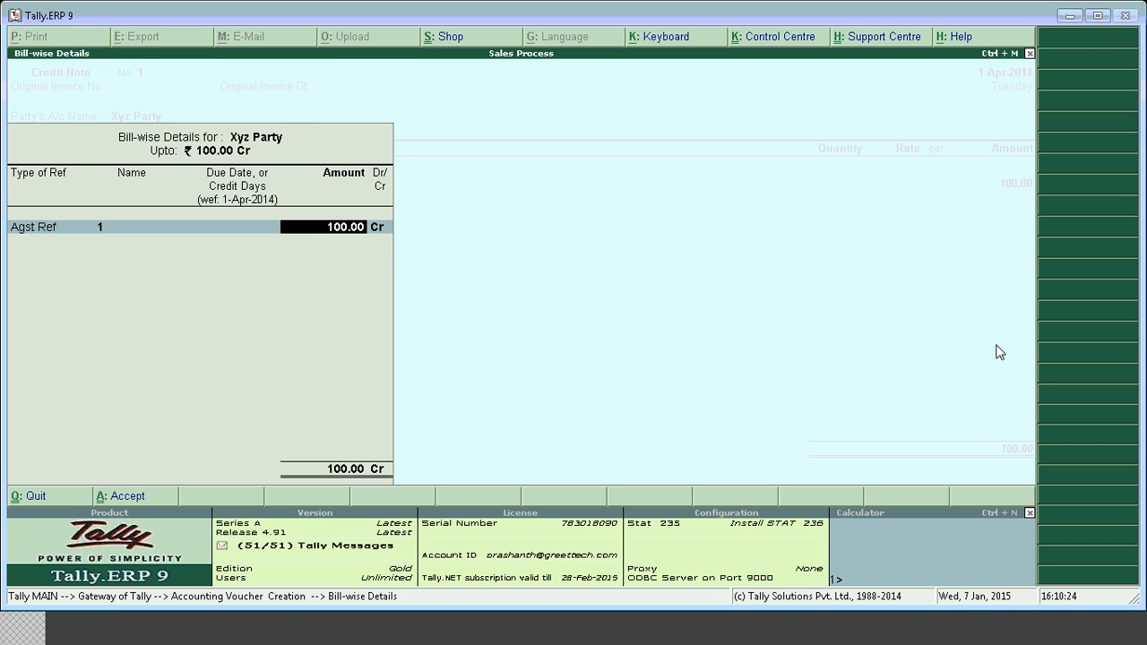
pyautogui.press('Return')
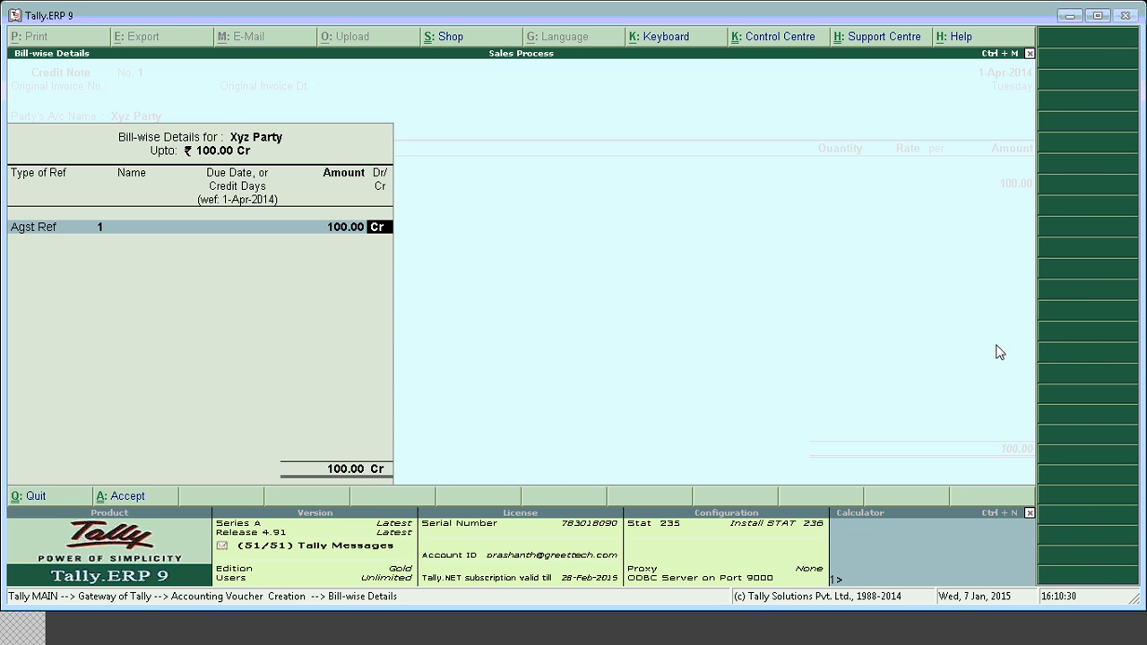
pyautogui.press('Return')
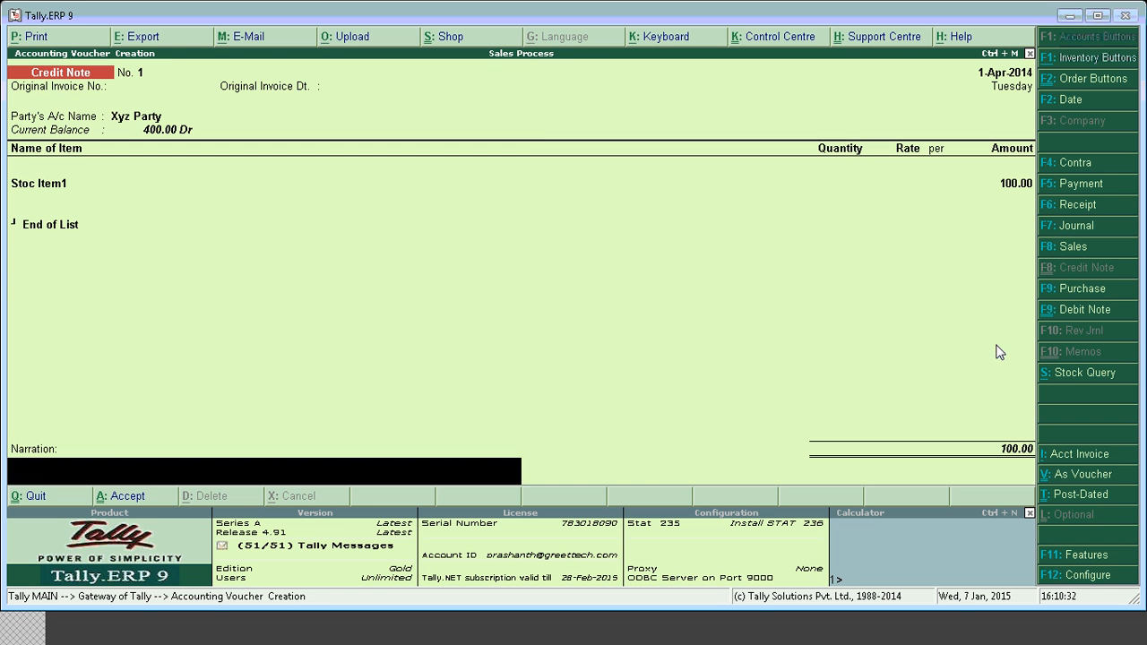
pyautogui.press('Return')
pyautogui.press('Return')
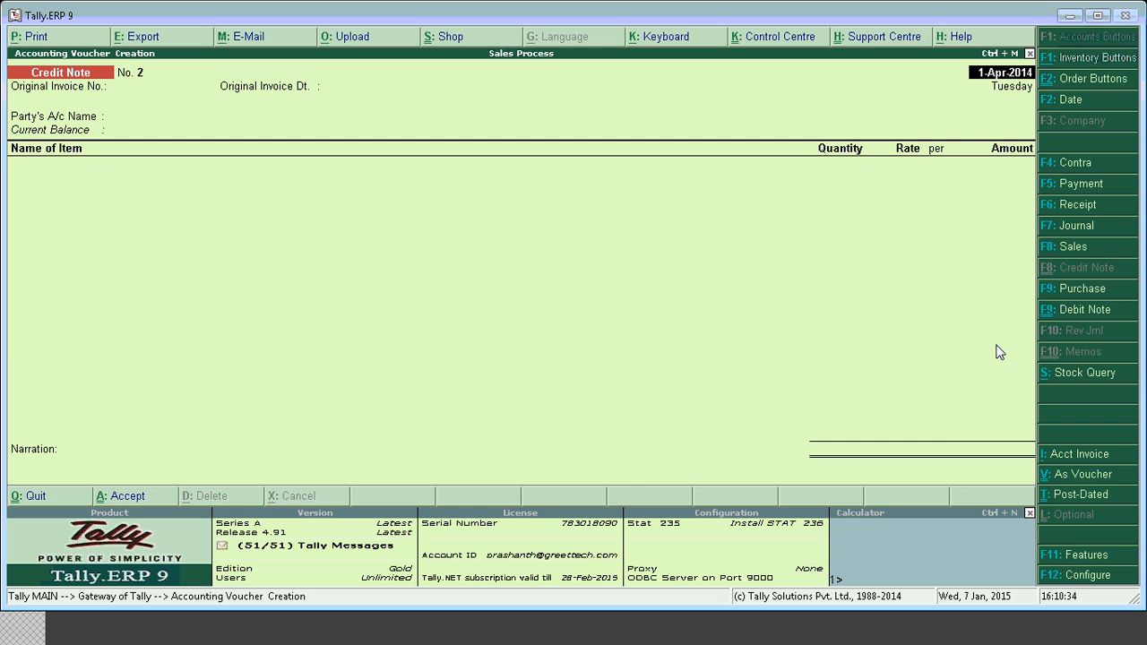
# Step: Quit the blank credit note without saving and open the Statements of Accounts reports
pyautogui.press('Escape')
pyautogui.press('Return')
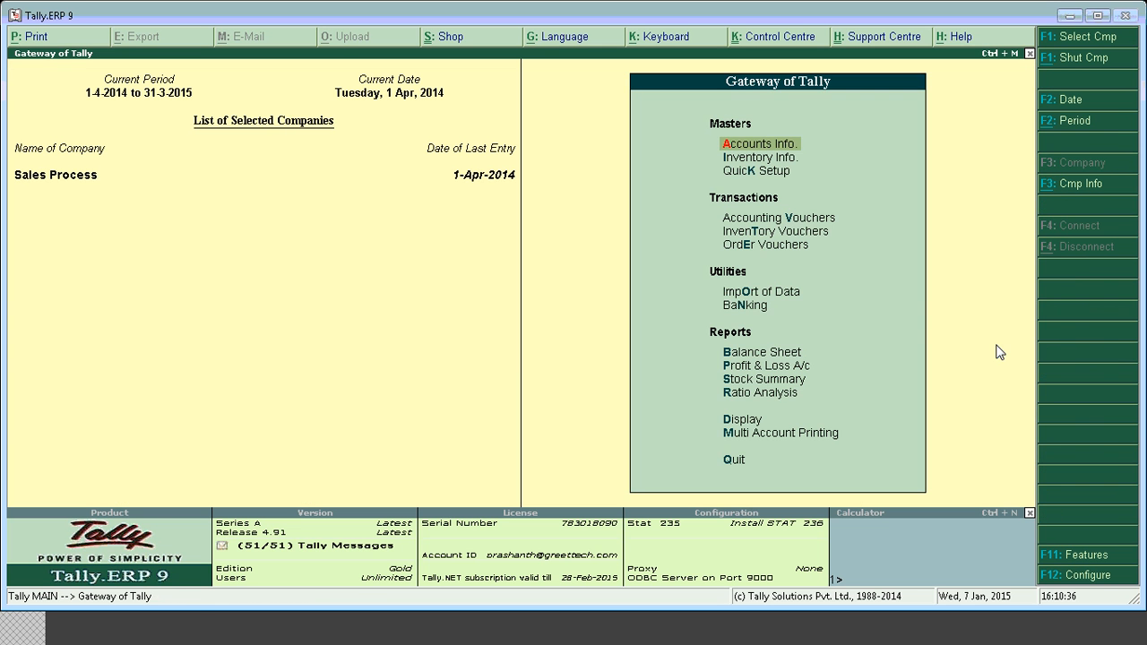
pyautogui.press('d')
pyautogui.press('Up')
pyautogui.press('Up')
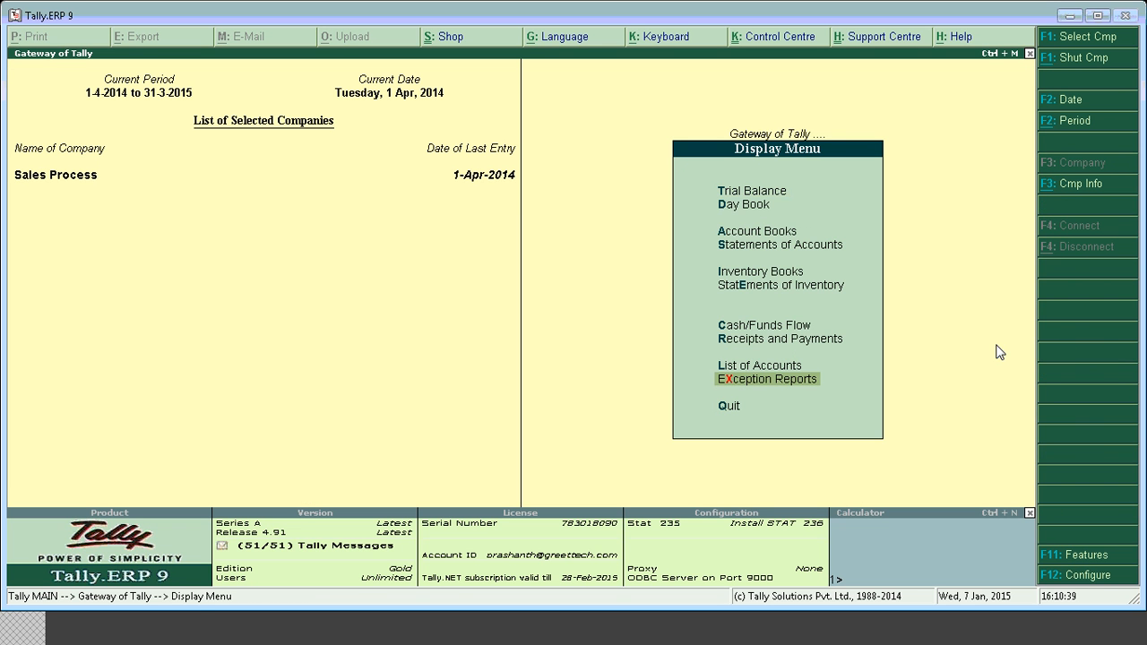
pyautogui.press('Up')
pyautogui.press('Up')
pyautogui.press('Up')
pyautogui.press('s')
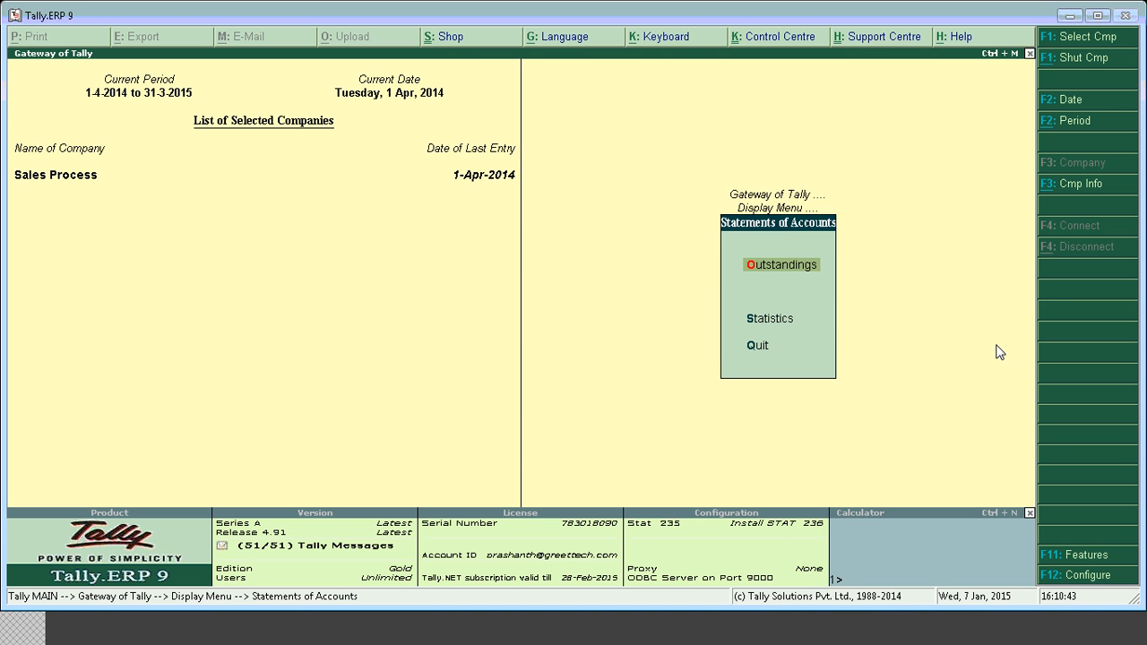
# Step: View the outstanding Bills Receivable report and return to the Gateway of Tally
pyautogui.press('o')
pyautogui.press('Down')
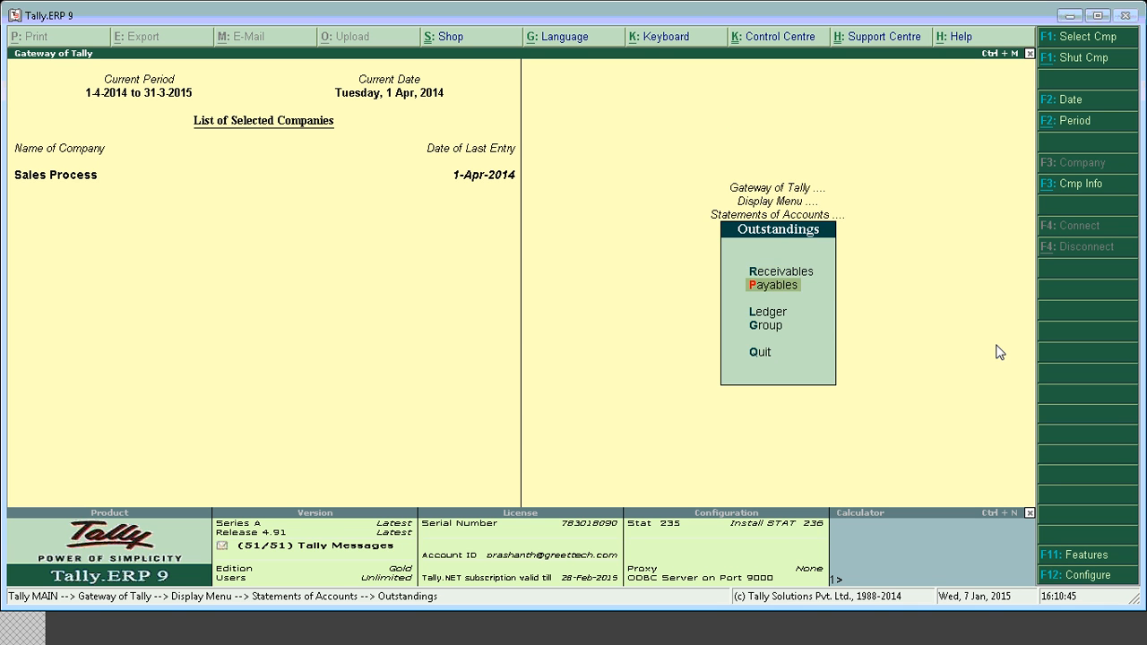
pyautogui.press('Up')
pyautogui.press('Return')
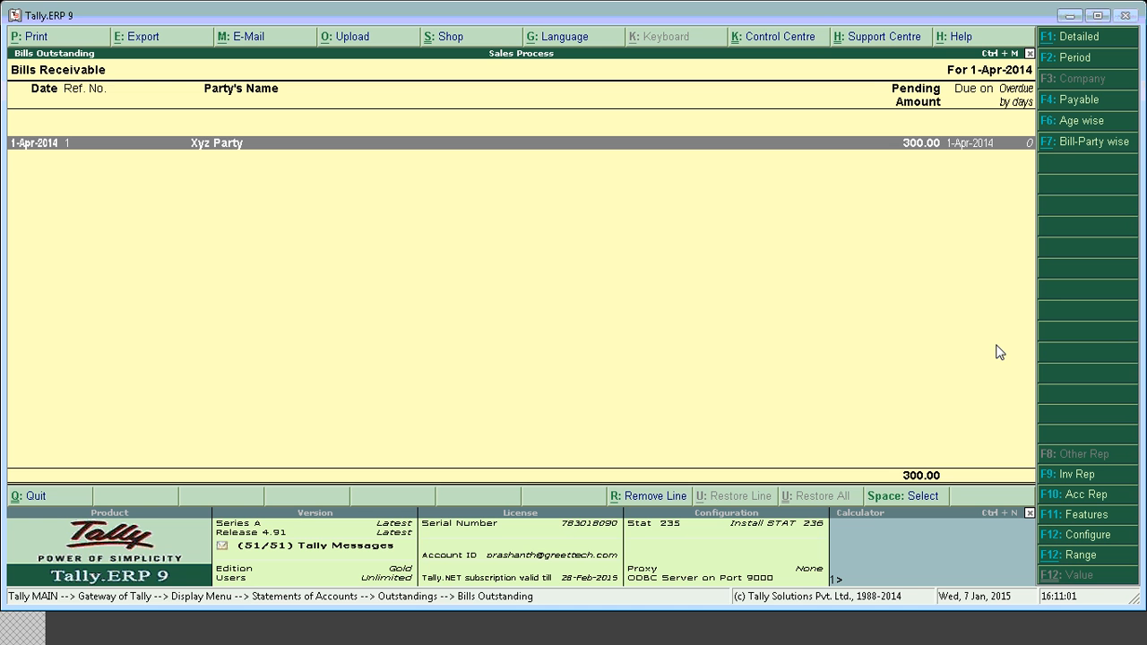
pyautogui.press('Escape')
pyautogui.press('Escape')
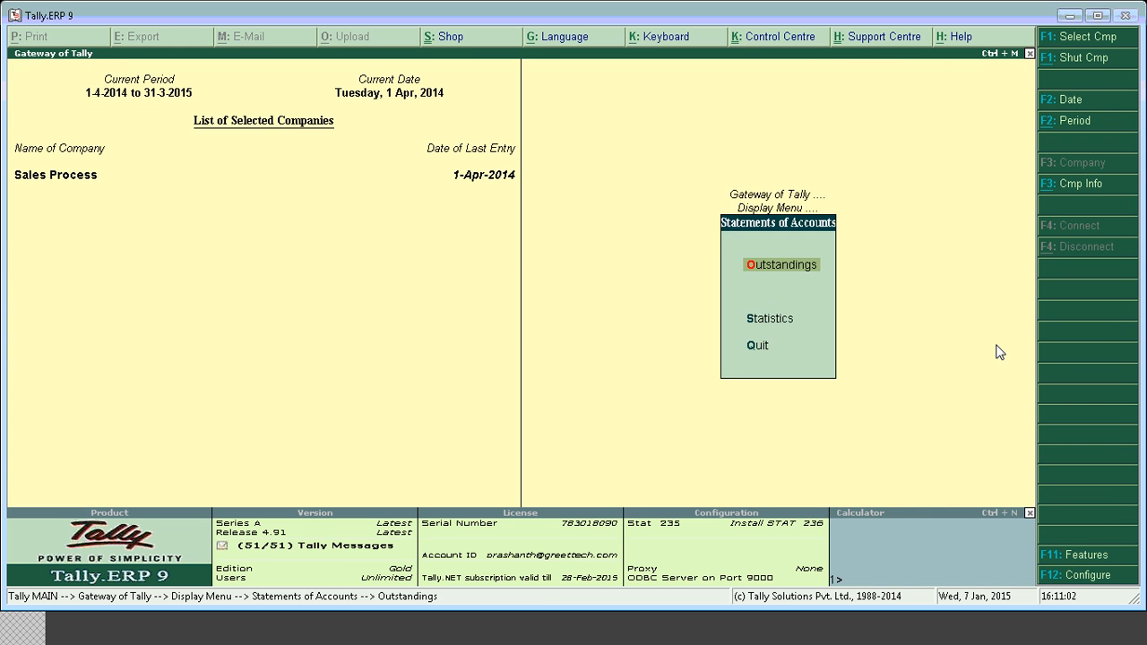
pyautogui.press('Escape')
pyautogui.press('Escape')
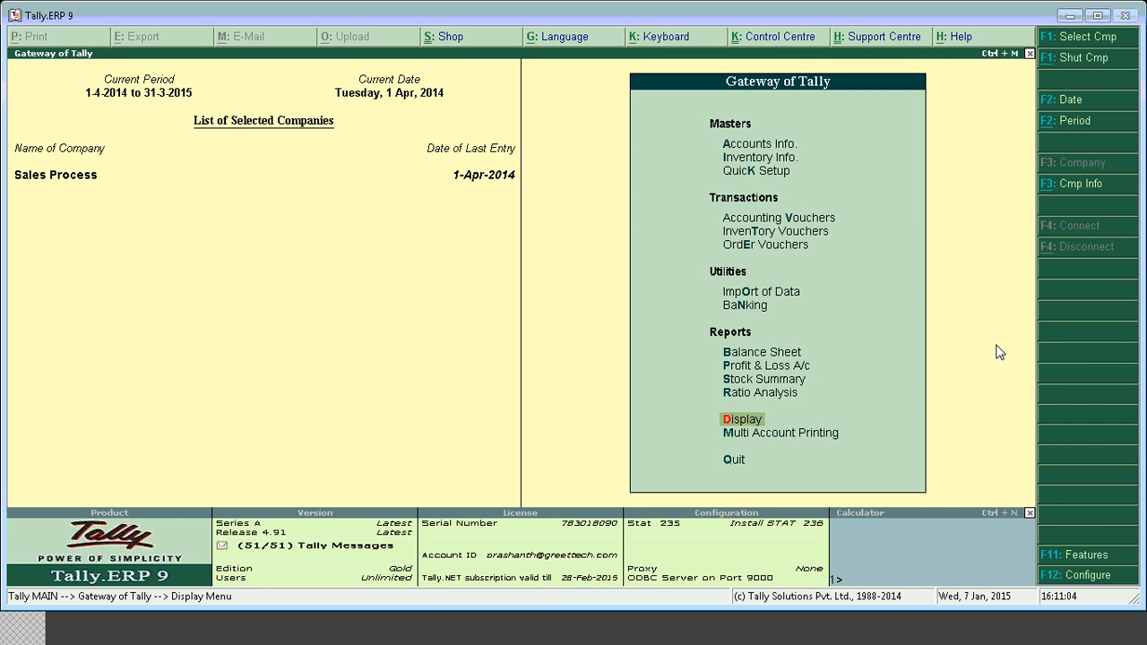
# Step: Reopen the outstanding Receivables report under Statements of Accounts
pyautogui.press('Return')
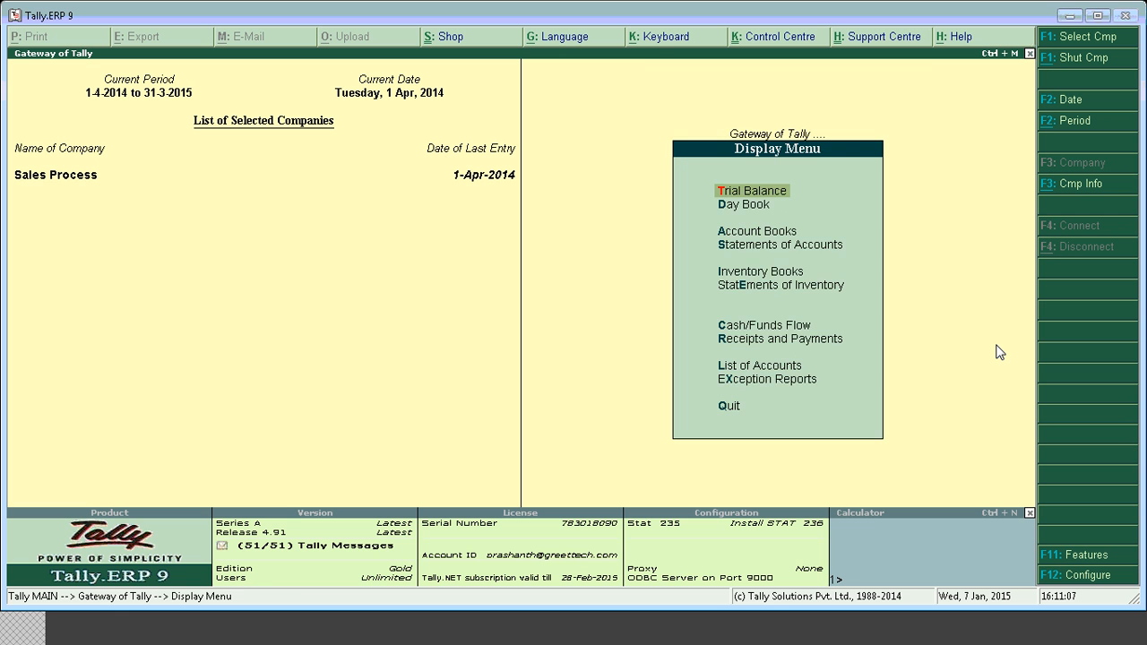
pyautogui.press('Down')
pyautogui.press('Down')
pyautogui.press('Down')
pyautogui.press('Return')
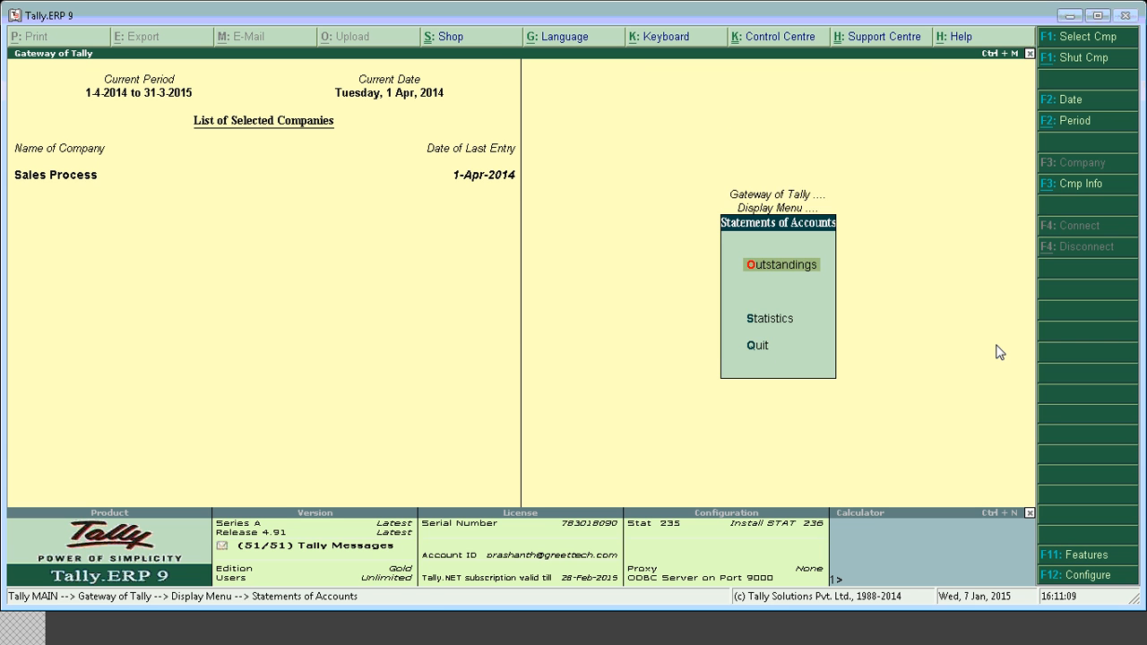
pyautogui.press('Return')
pyautogui.press('Return')
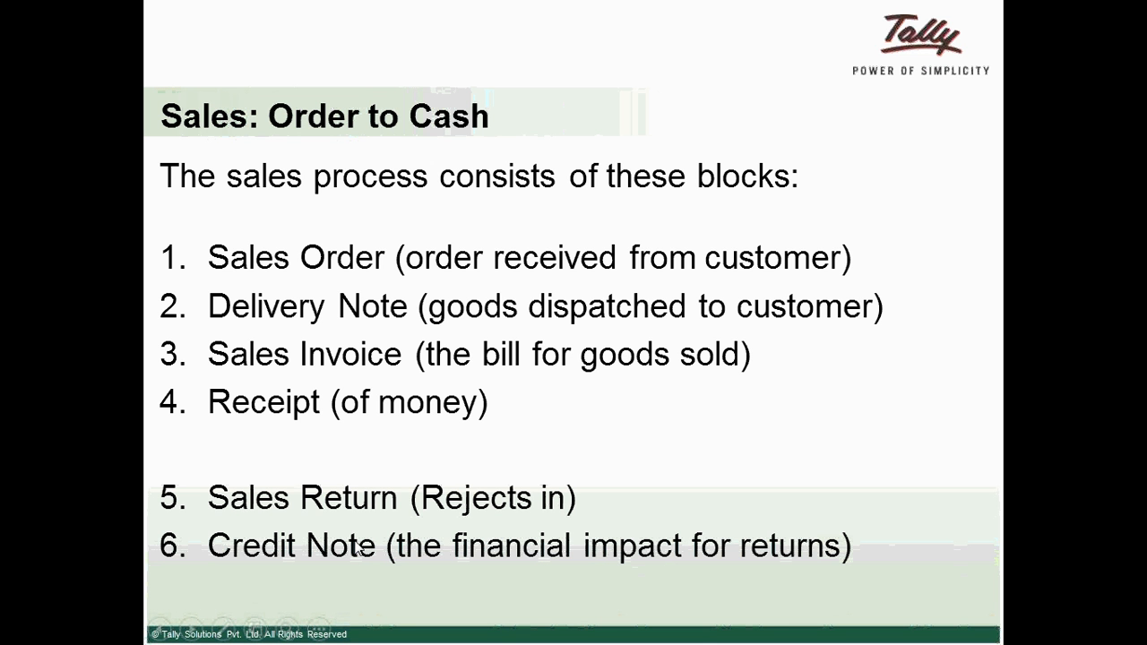
pyautogui.press('Right')
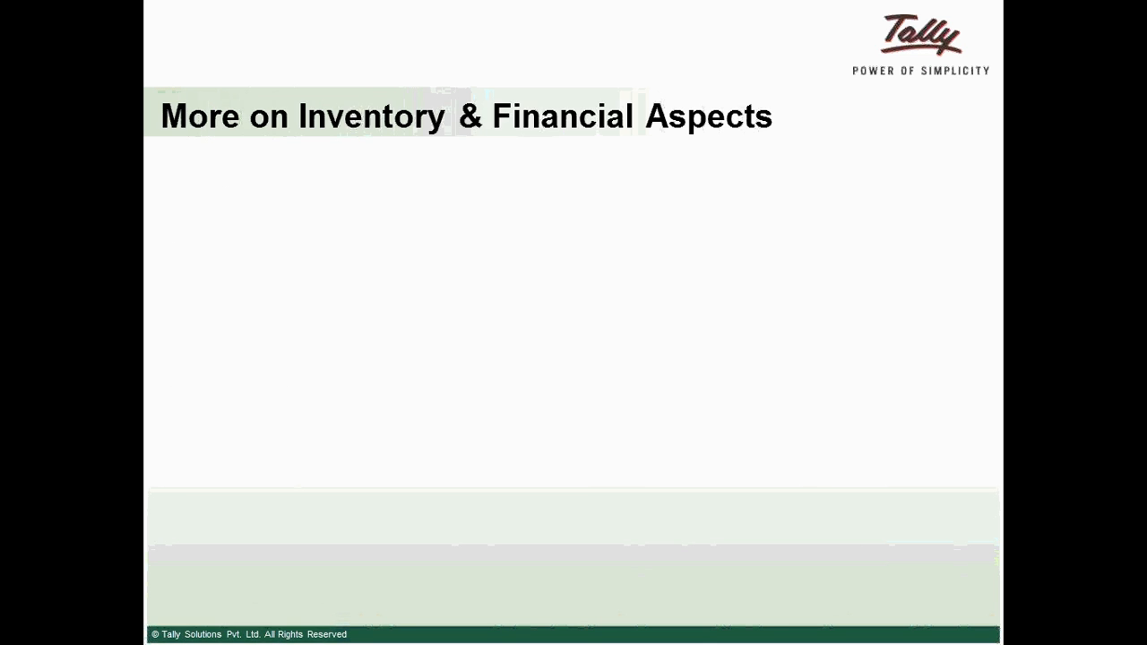
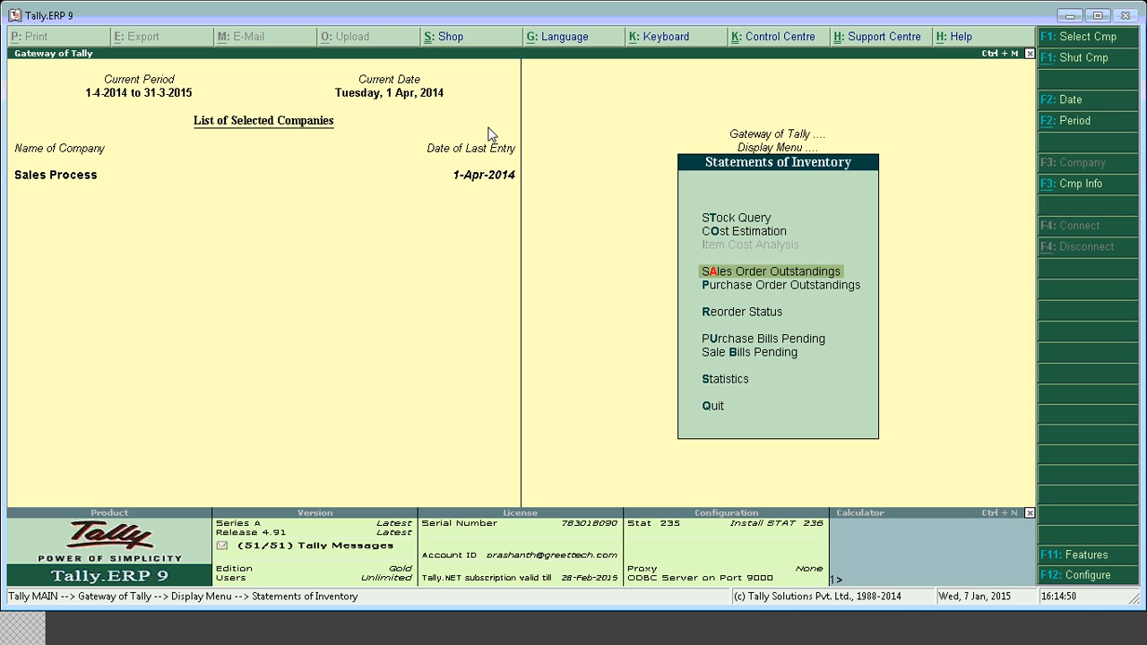
# Step: Display all outstanding sales orders and expand order X01 to examine the vouchers recorded against it
pyautogui.press('Return')
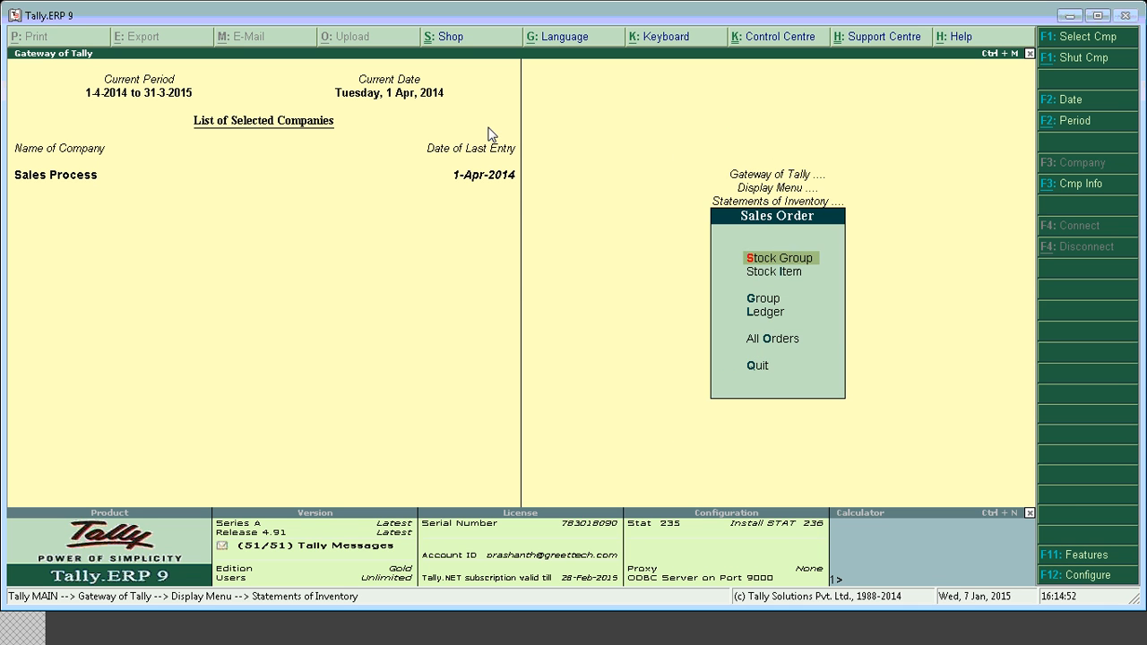
pyautogui.press('Down')
pyautogui.press('Down')
pyautogui.press('Down')
pyautogui.press('Down')
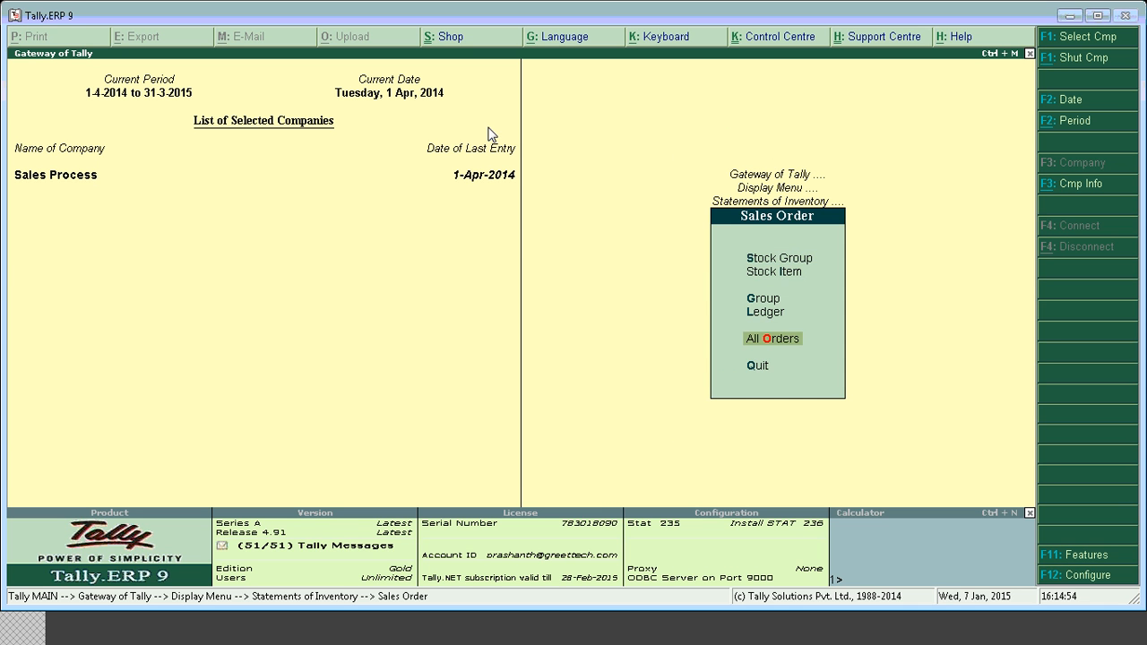
pyautogui.press('Return')
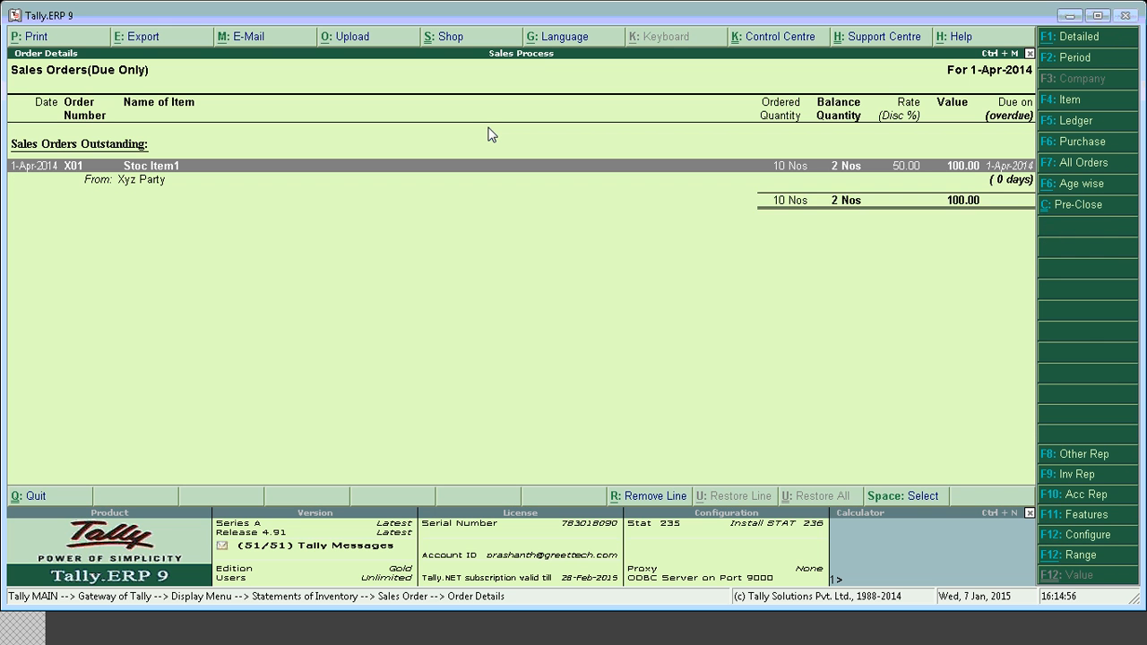
pyautogui.hotkey('alt', 'F1')
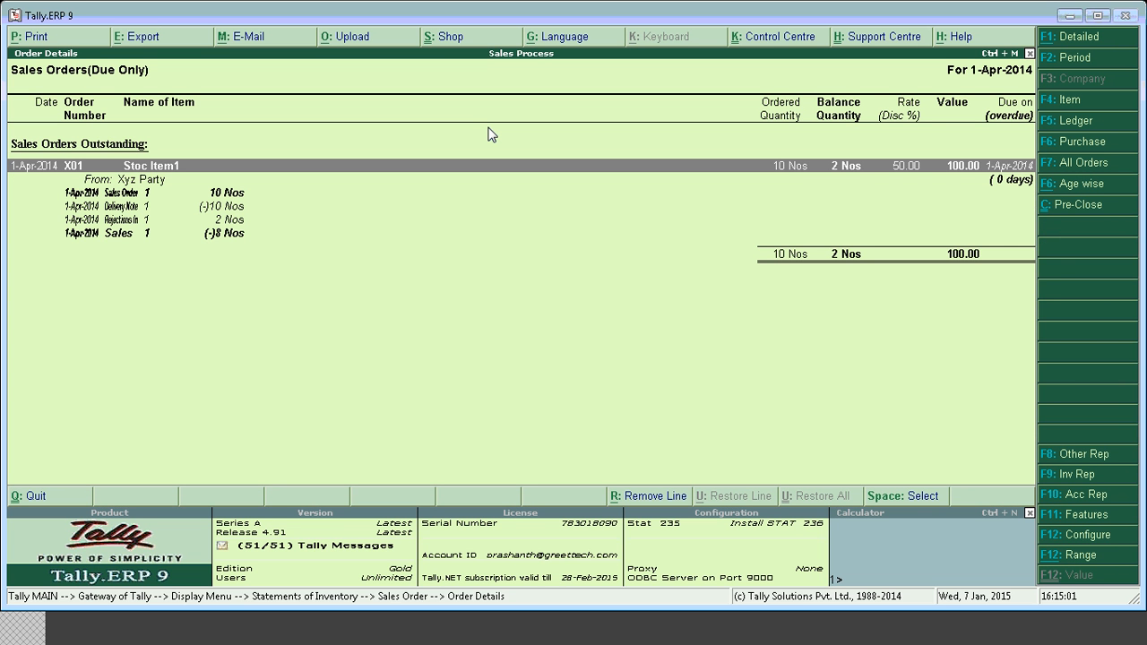
pyautogui.press('Down')
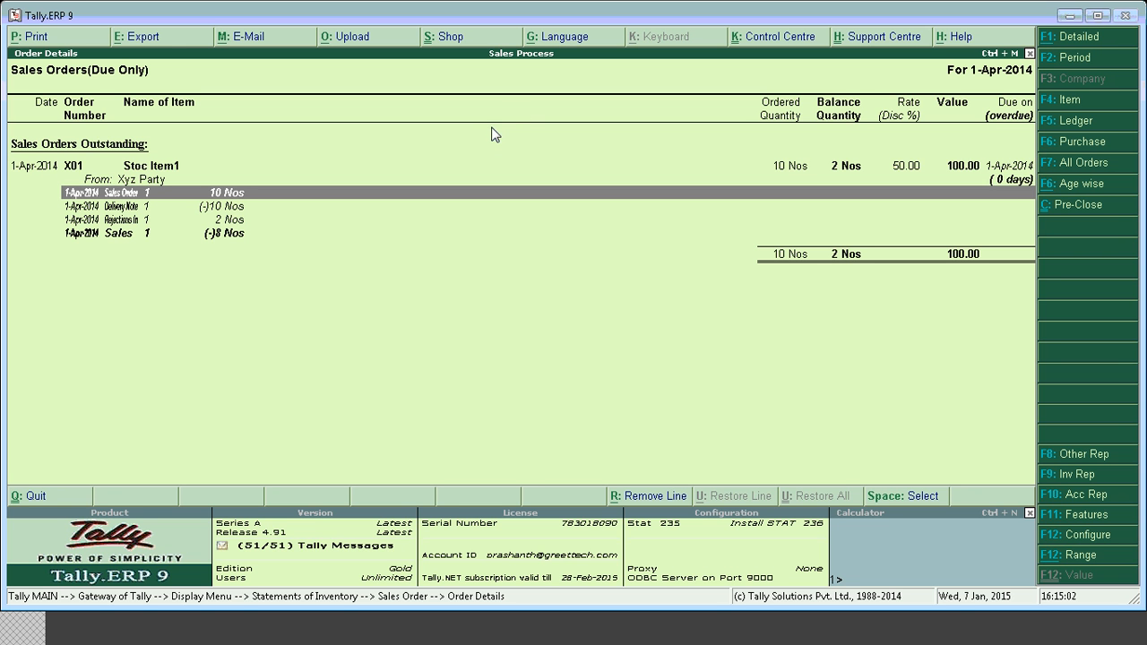
pyautogui.click(786, 168)
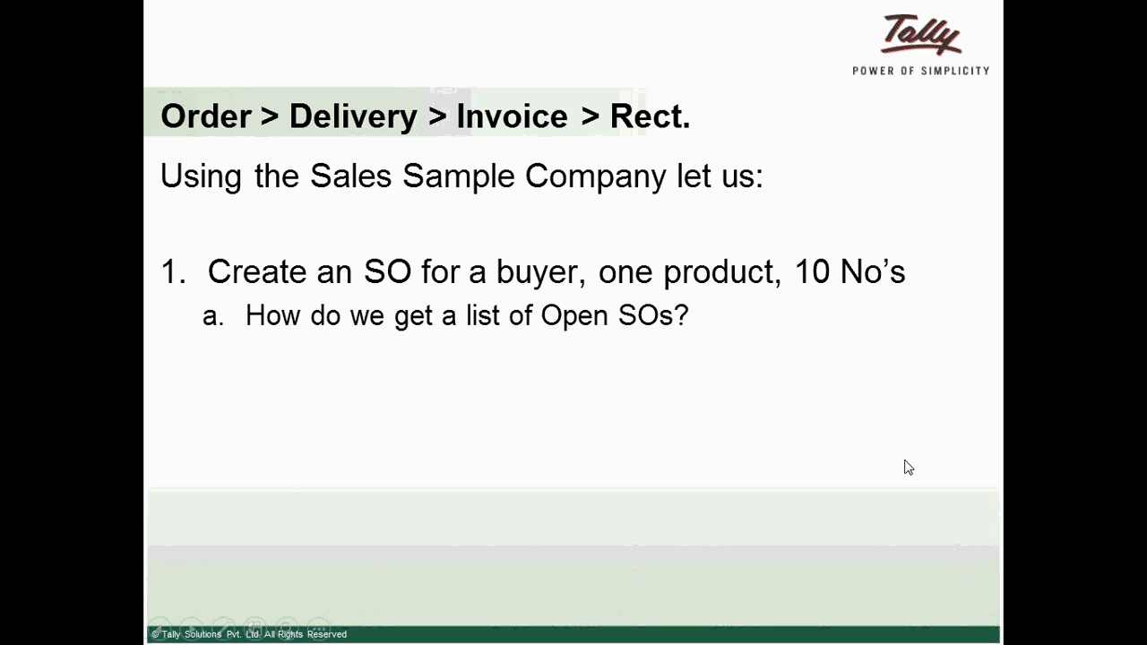
pyautogui.click(1018, 421)
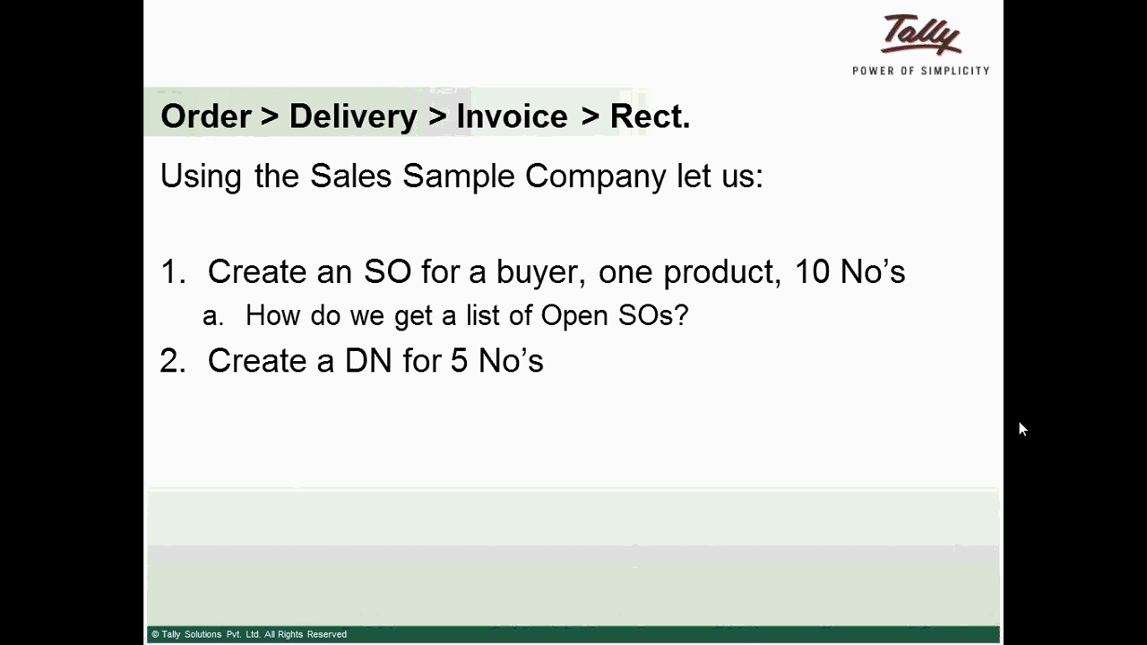
pyautogui.press('Right')
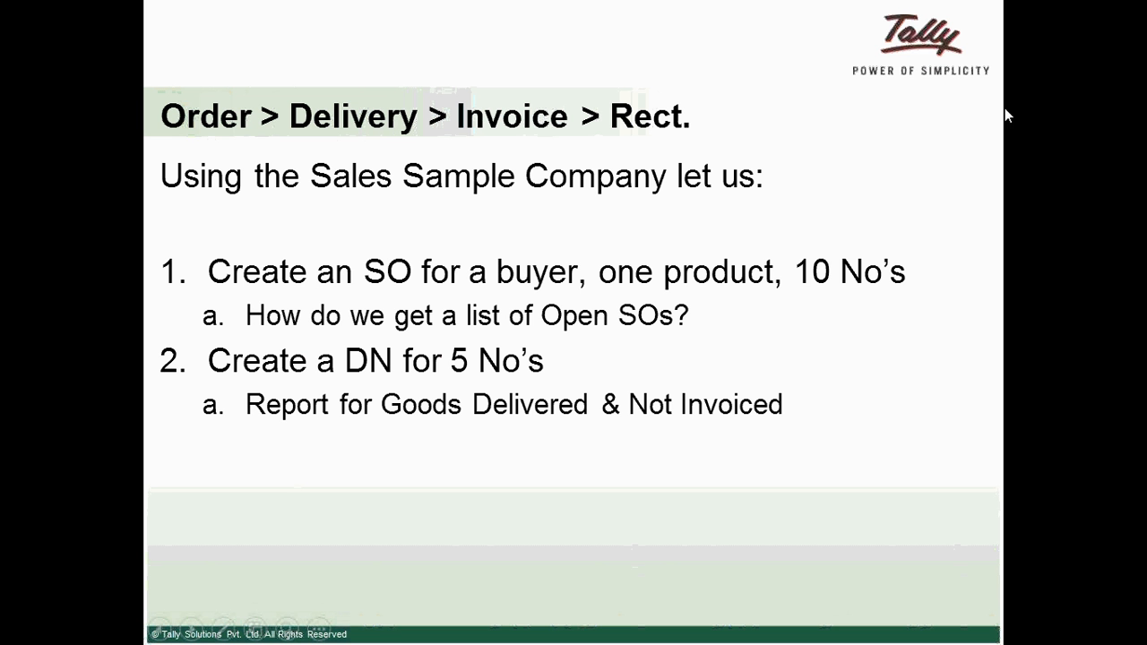
# Step: Switch back to Tally.ERP 9 and close the sales order report, returning to the Gateway of Tally
pyautogui.hotkey('alt', 'Tab')
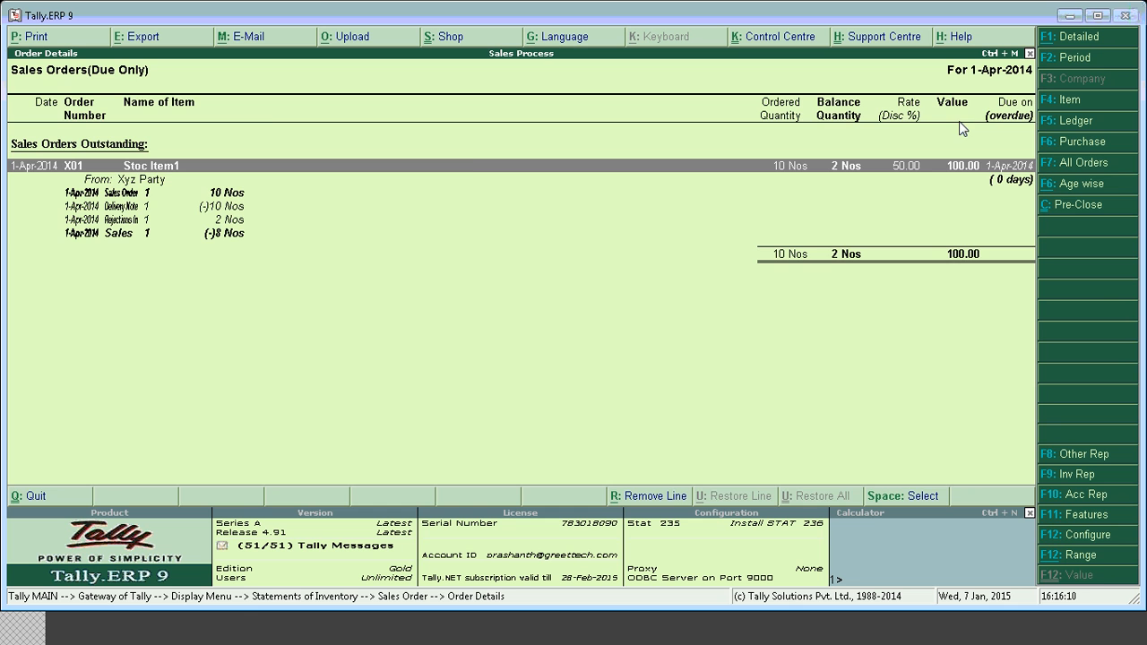
pyautogui.press('Escape')
pyautogui.press('Escape')
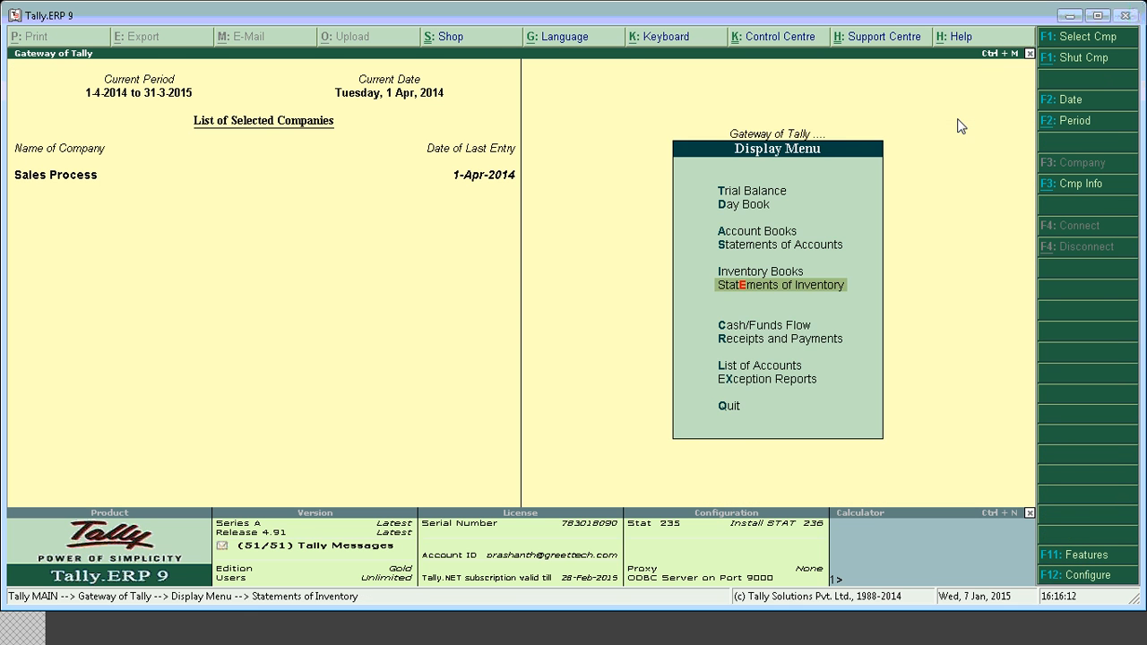
pyautogui.press('Escape')
# Step: Open order voucher entry to create a new sales order
pyautogui.press('Up')
pyautogui.press('Up')
pyautogui.press('Up')
pyautogui.press('Up')
pyautogui.press('Up')
pyautogui.press('Up')
pyautogui.press('Up')
pyautogui.press('Up')
pyautogui.press('Up')
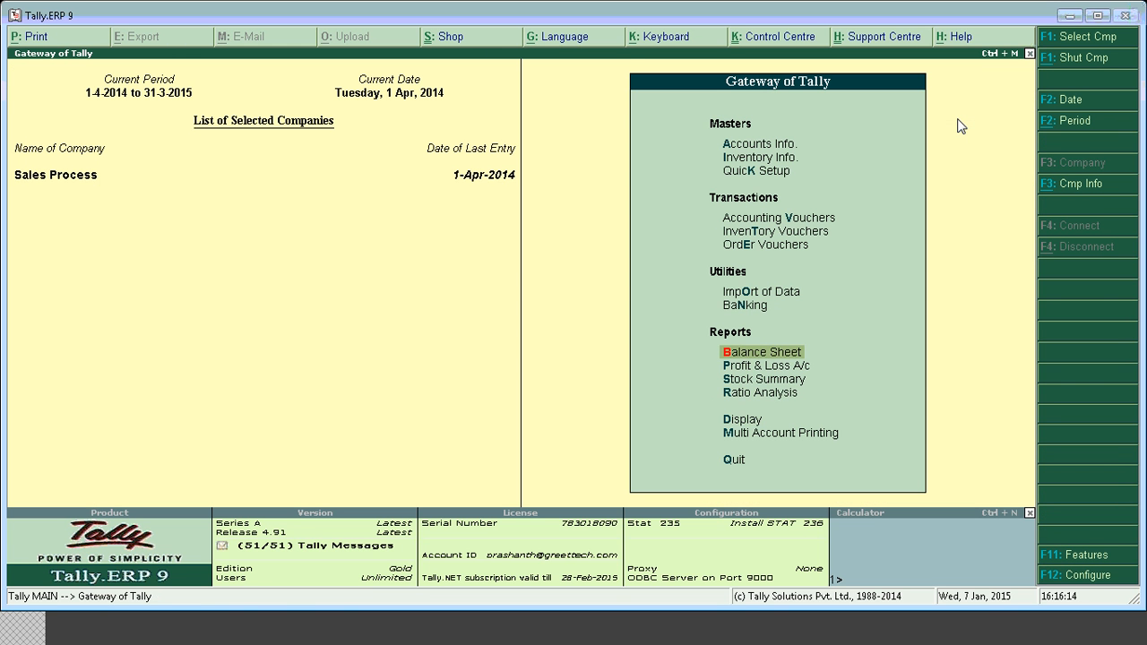
pyautogui.press('Down')
pyautogui.press('Down')
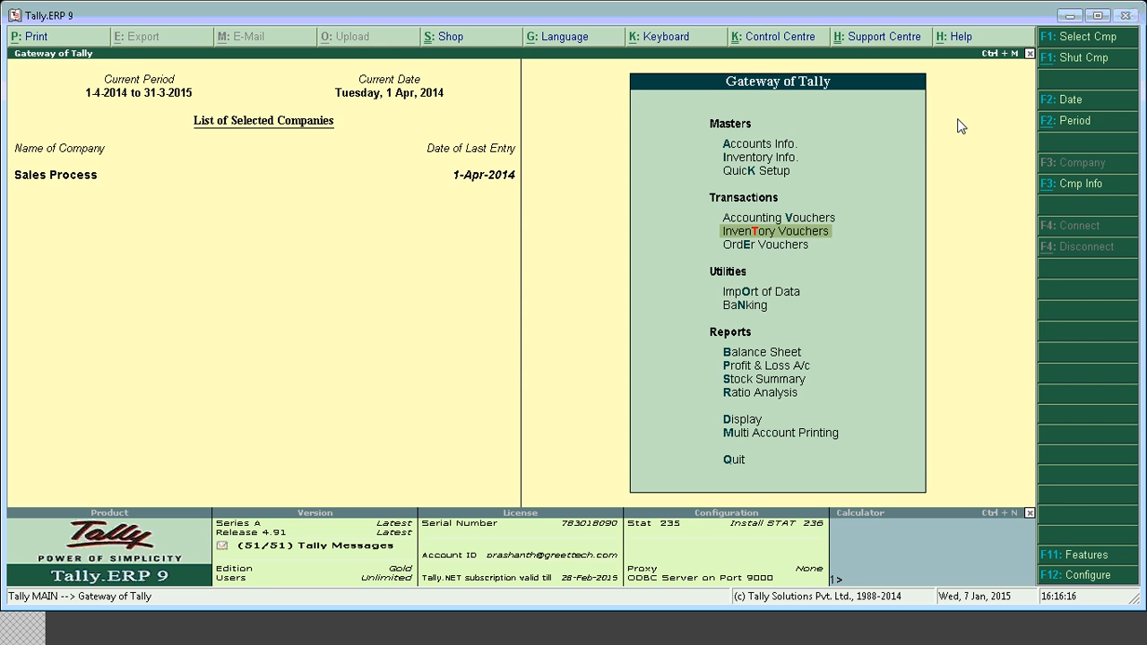
pyautogui.press('Return')
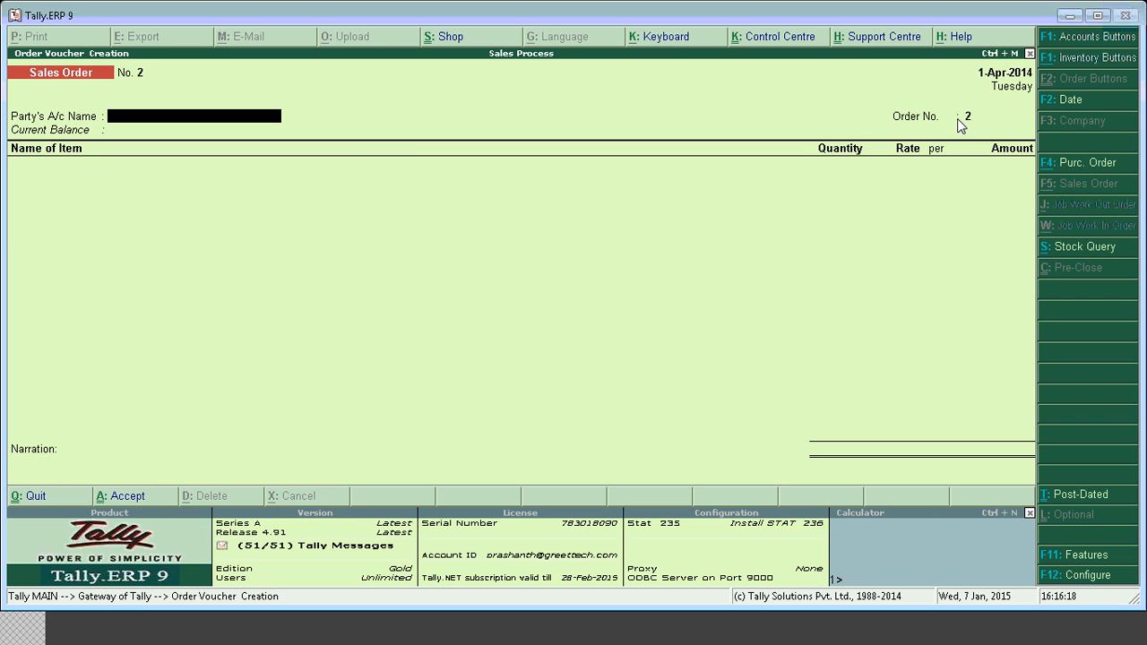
# Step: Set Xyz Party as the sales order's party account and accept the party details without additions
pyautogui.write('X')
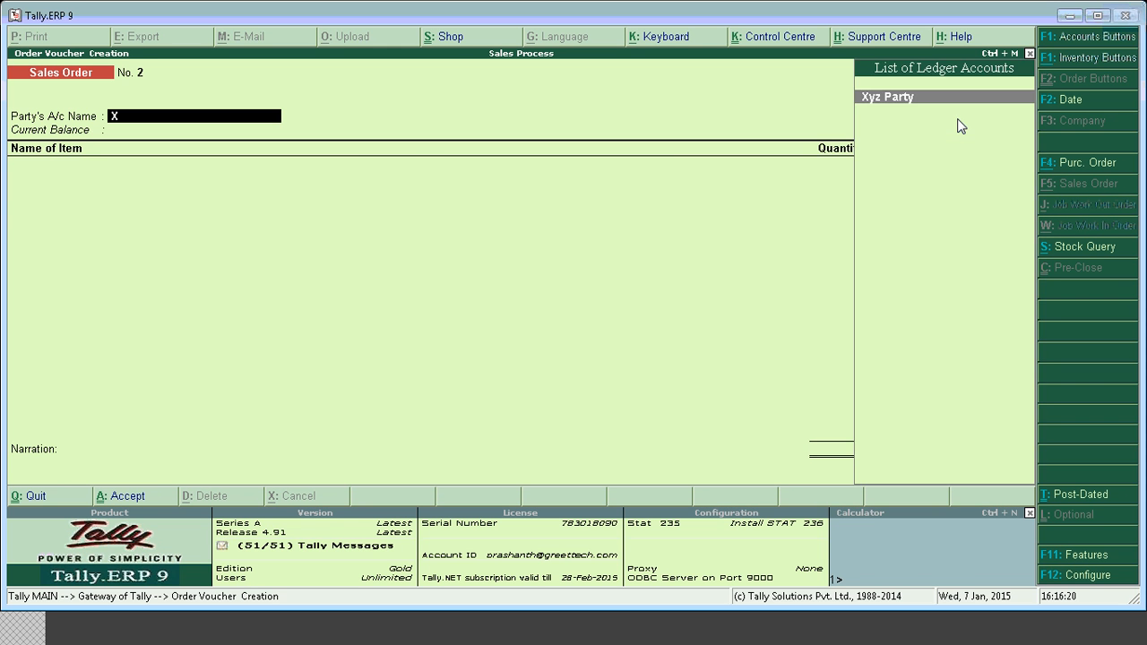
pyautogui.press('Return')
pyautogui.press('Return')
pyautogui.press('Return')
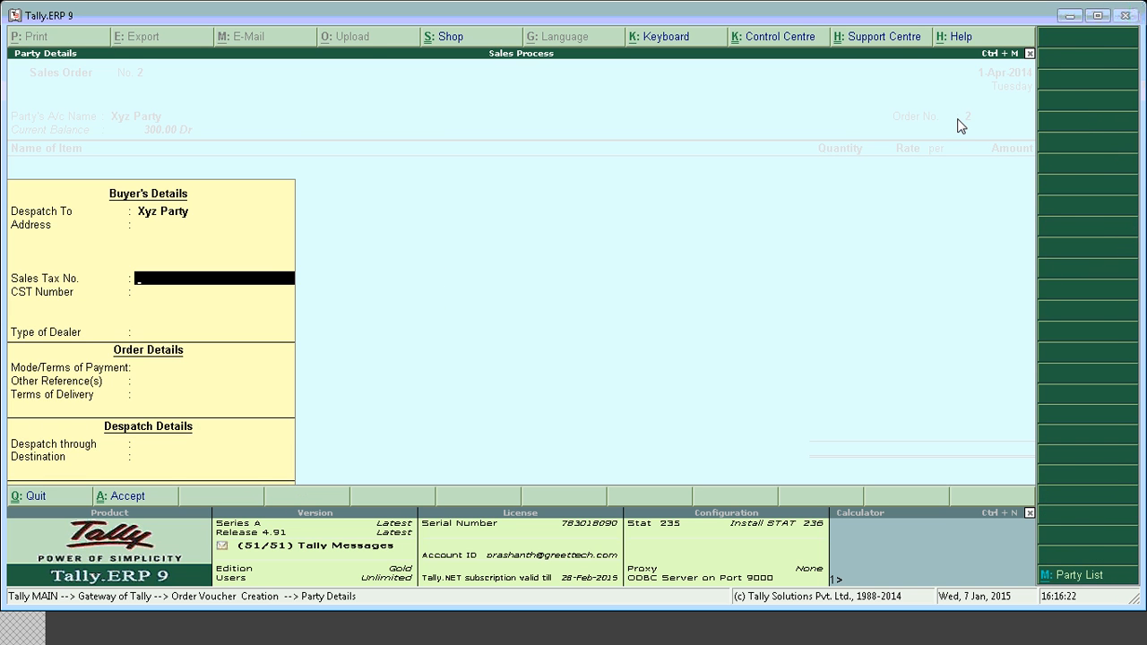
pyautogui.press('Return')
pyautogui.press('Return')
pyautogui.press('Return')
pyautogui.press('Return')
pyautogui.press('Return')
pyautogui.press('Return')
pyautogui.press('Return')
pyautogui.press('Return')
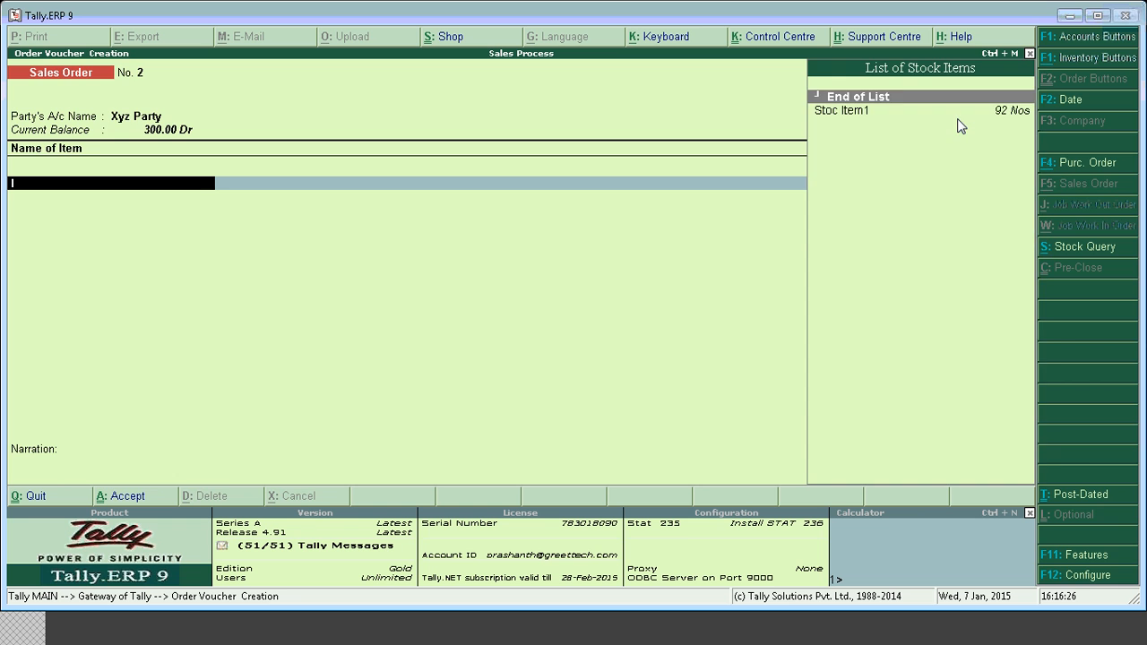
# Step: Add Stoc Item1 to the order with a quantity of 20 Nos at rate 50.00, due on 1-Apr-2014
pyautogui.press('Down')
pyautogui.press('Return')
pyautogui.press('Return')
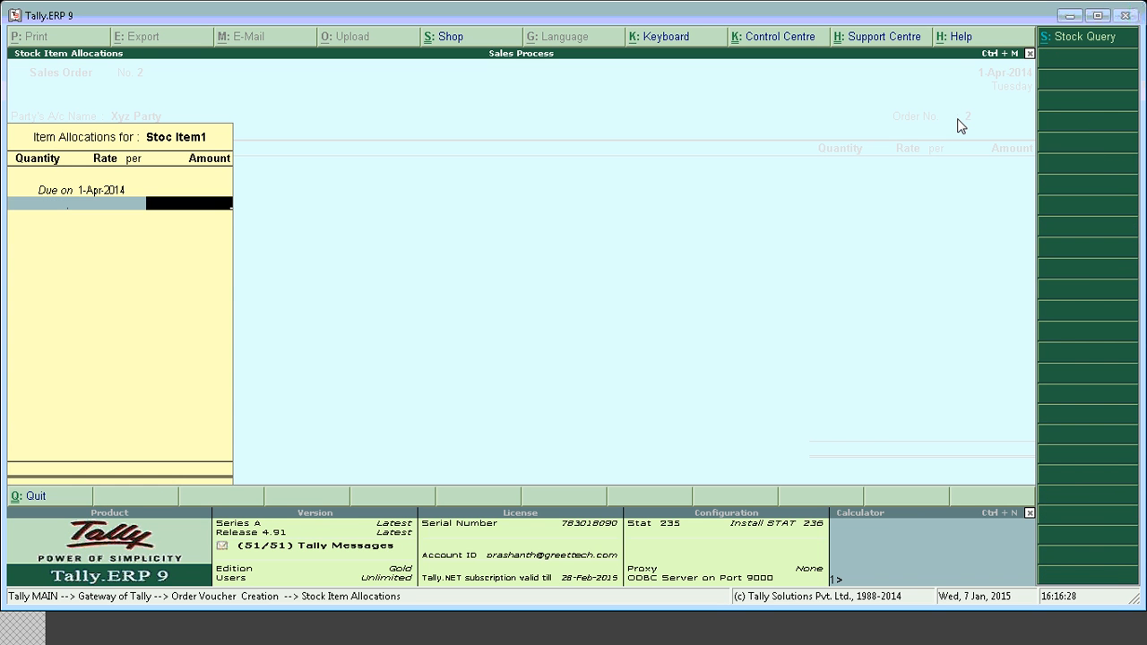
pyautogui.press('BackSpace')
pyautogui.write('20')
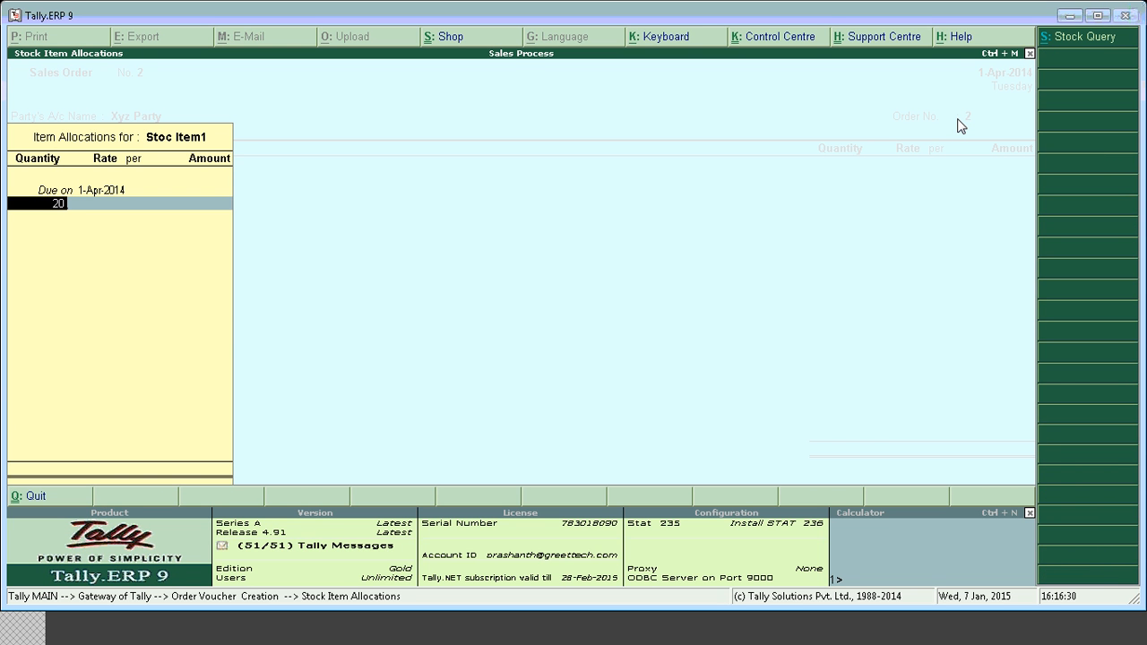
pyautogui.press('Return')
pyautogui.press('Return')
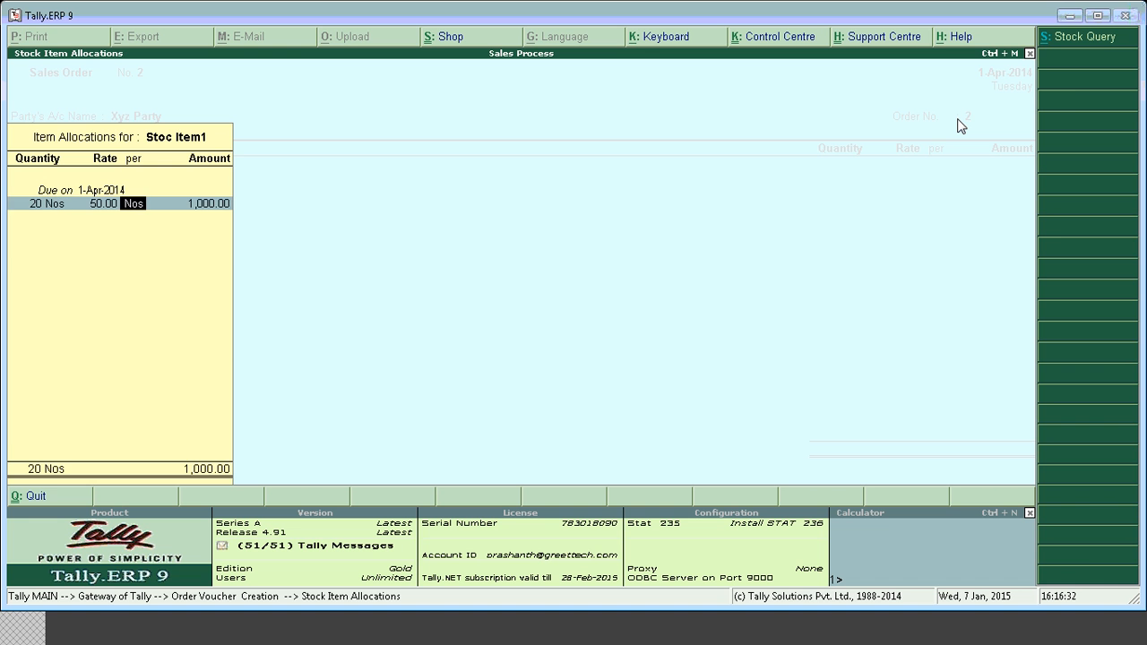
pyautogui.press('Return')
pyautogui.press('Return')
pyautogui.press('Return')
pyautogui.press('Return')
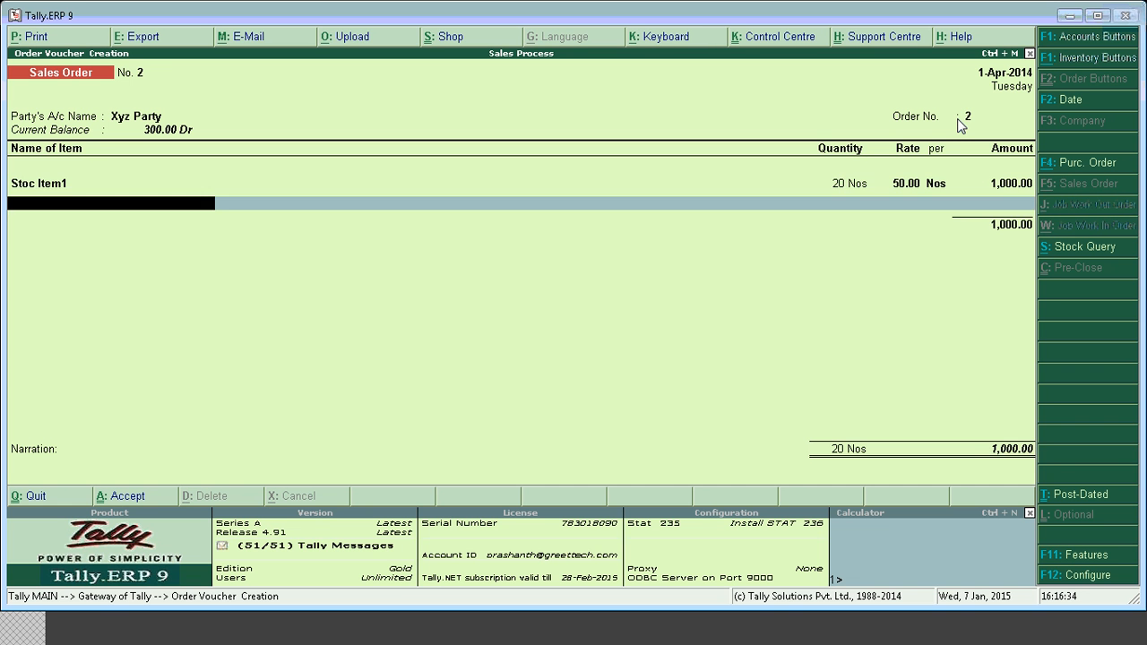
# Step: End the item list and save the sales order without a narration
pyautogui.press('Return')
pyautogui.press('Return')
pyautogui.press('Return')
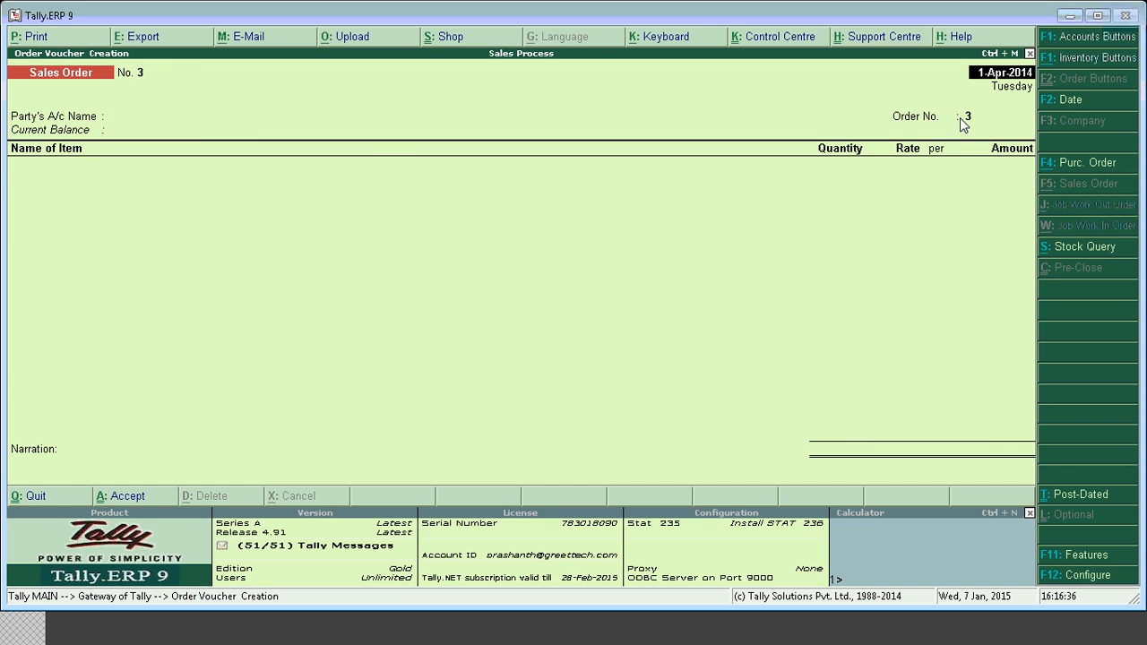
# Step: Leave order voucher entry and start a new delivery note dated 1-Apr-2014 in inventory vouchers
pyautogui.press('Escape')
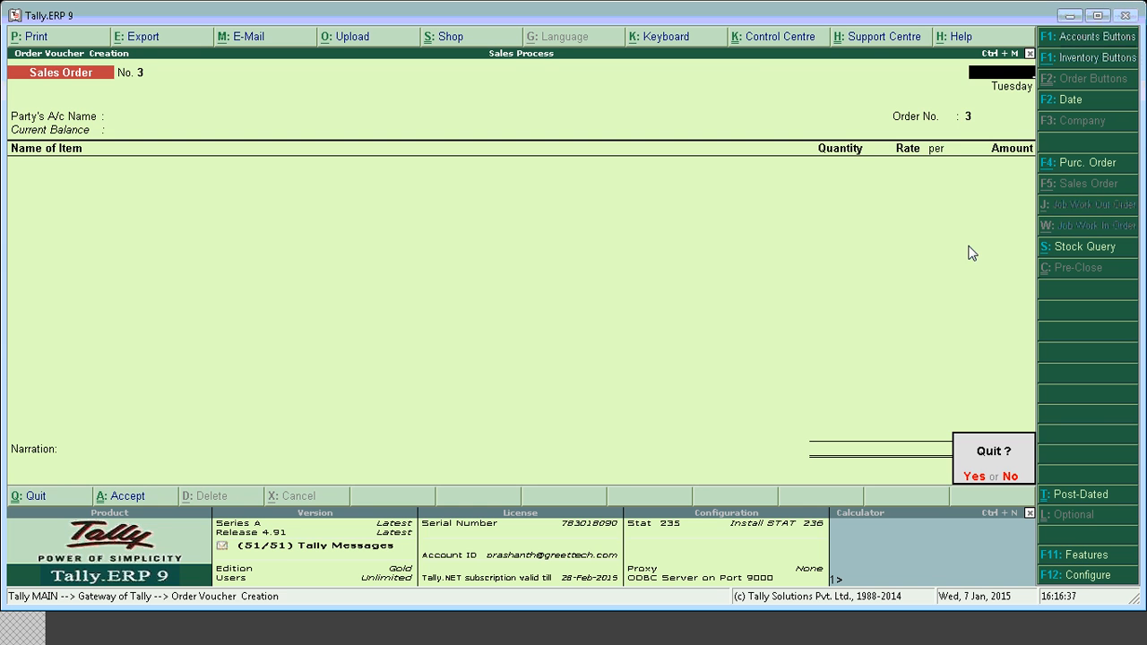
pyautogui.press('Return')
pyautogui.press('Down')
pyautogui.press('Down')
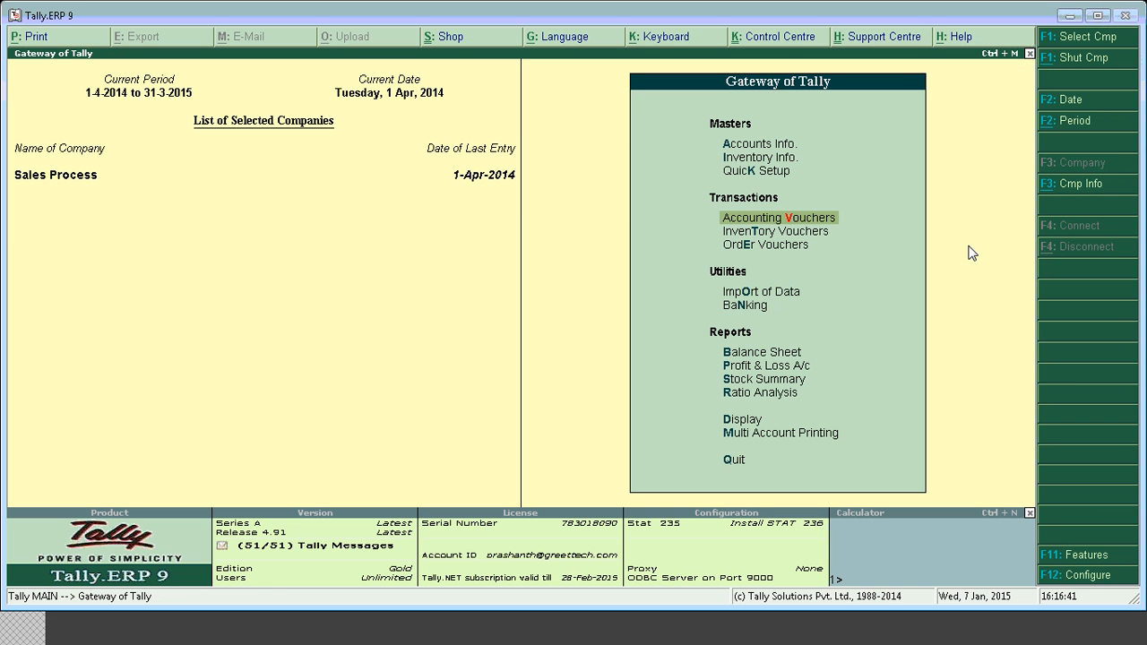
pyautogui.press('Down')
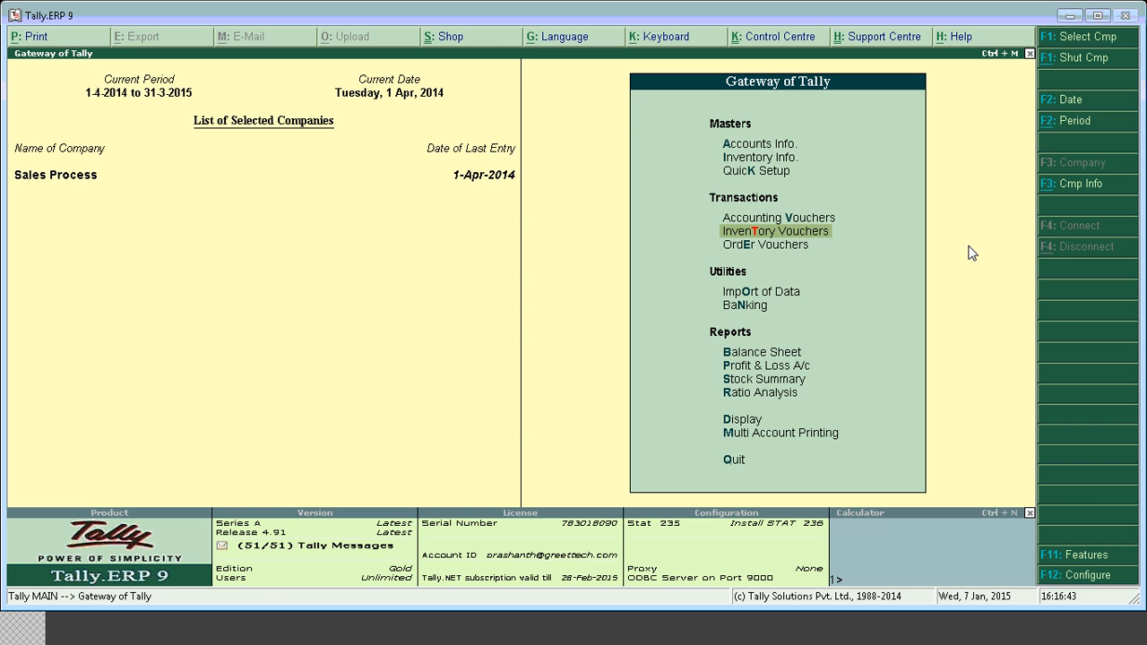
pyautogui.press('Return')
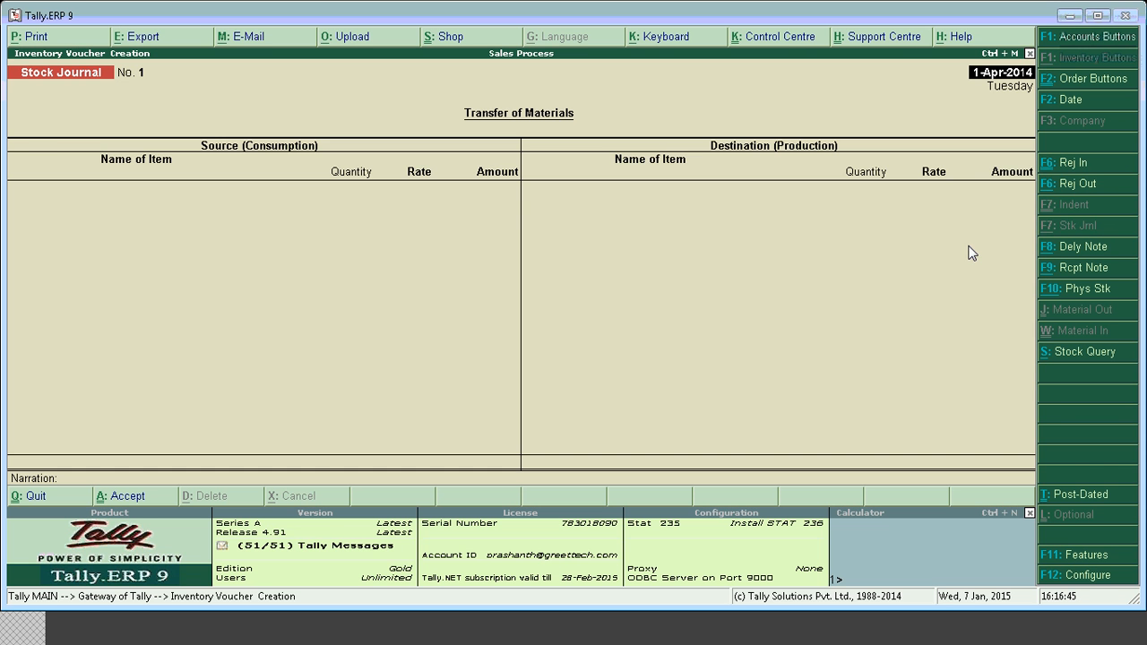
pyautogui.click(1060, 249)
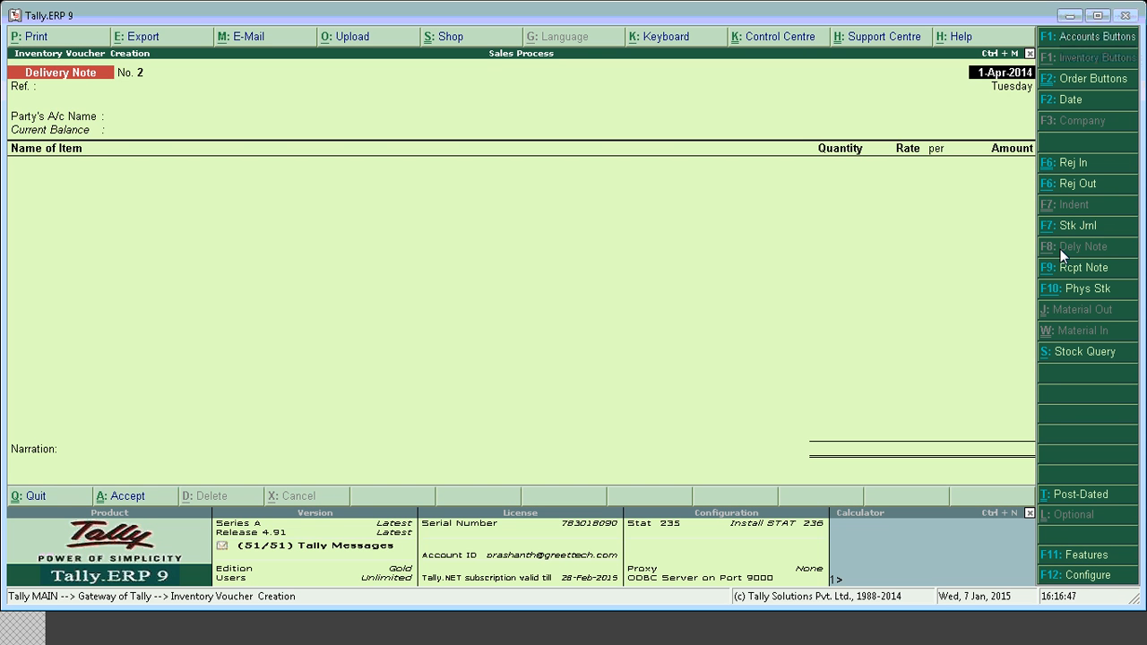
# Step: Set Xyz Party as the delivery note's party account and link its new 20 Nos sales order
pyautogui.press('Down')
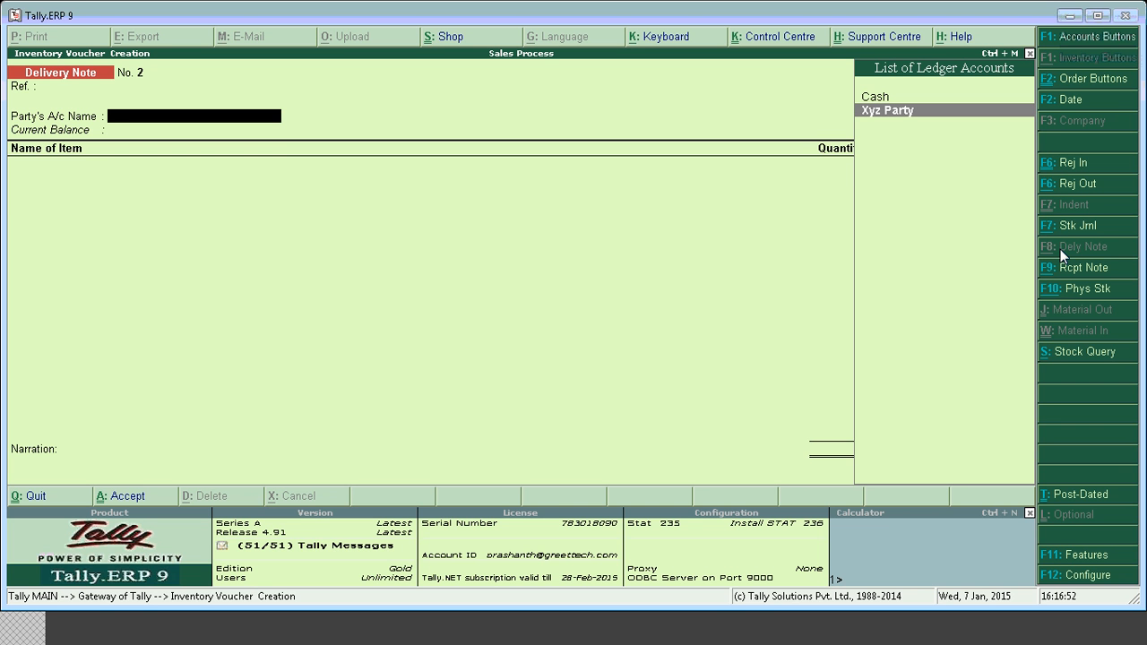
pyautogui.press('Return')
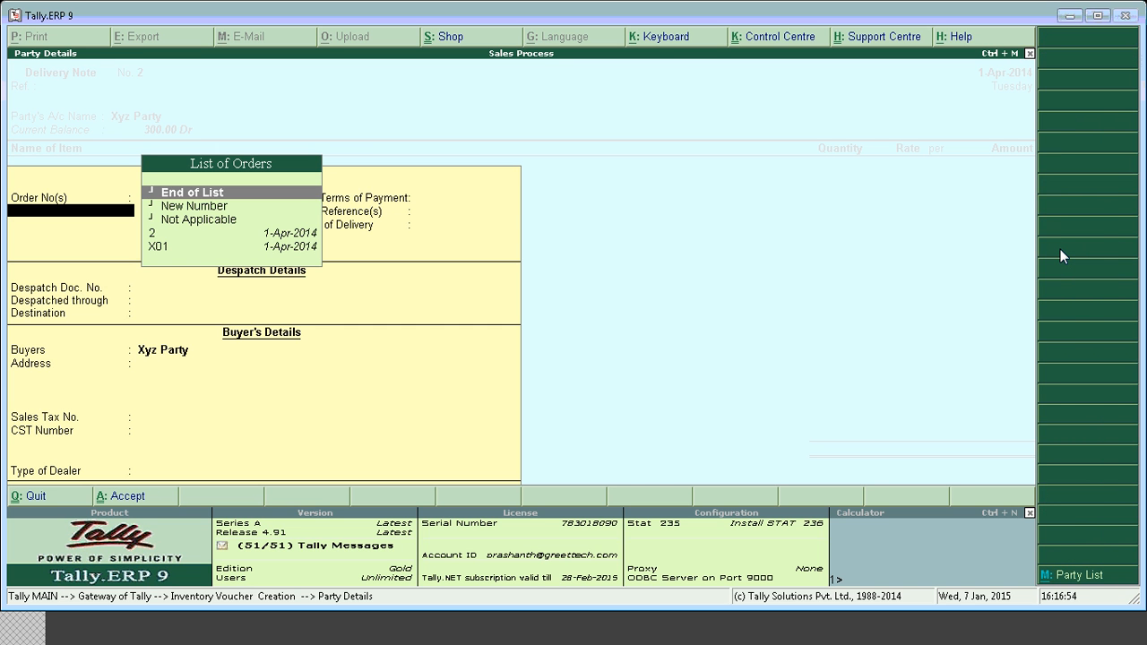
pyautogui.press('Down')
pyautogui.press('Down')
pyautogui.press('Down')
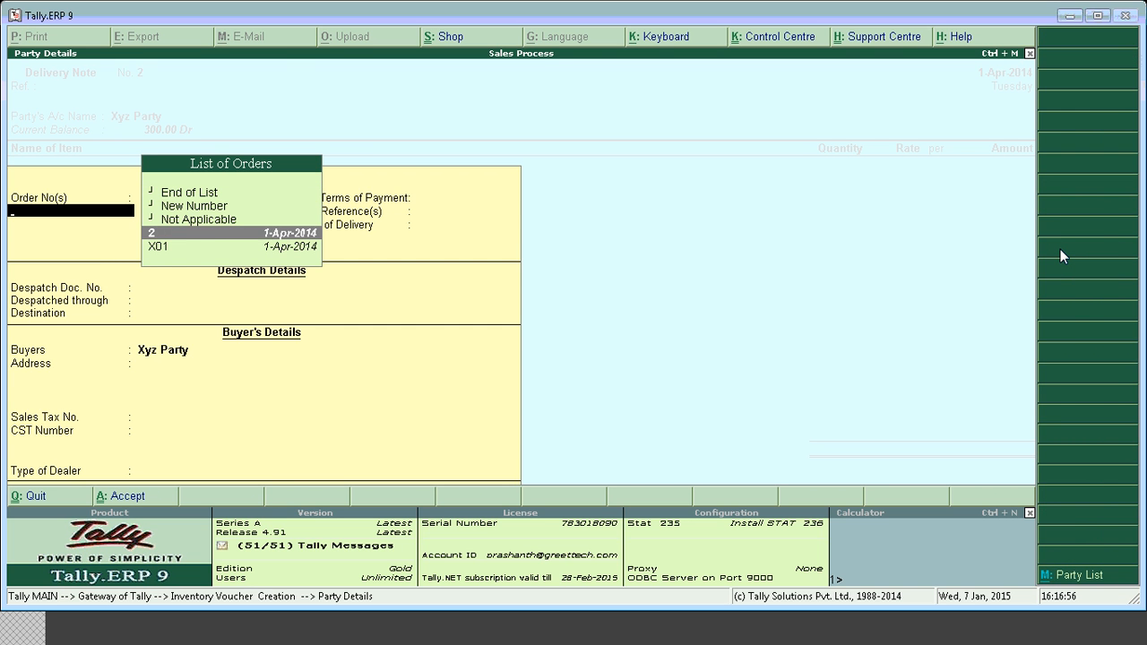
pyautogui.press('Return')
pyautogui.press('Return')
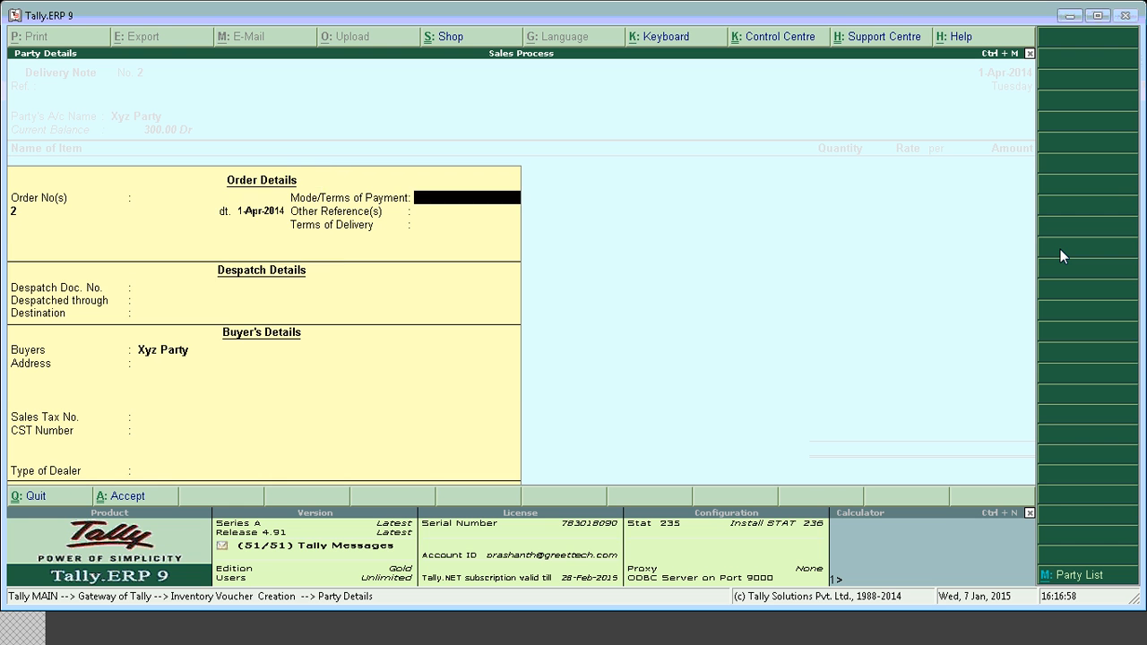
# Step: Go back to the order field in the party details and compare the orders available for Xyz Party
pyautogui.press('Return')
pyautogui.press('Return')
pyautogui.press('Return')
pyautogui.press('Return')
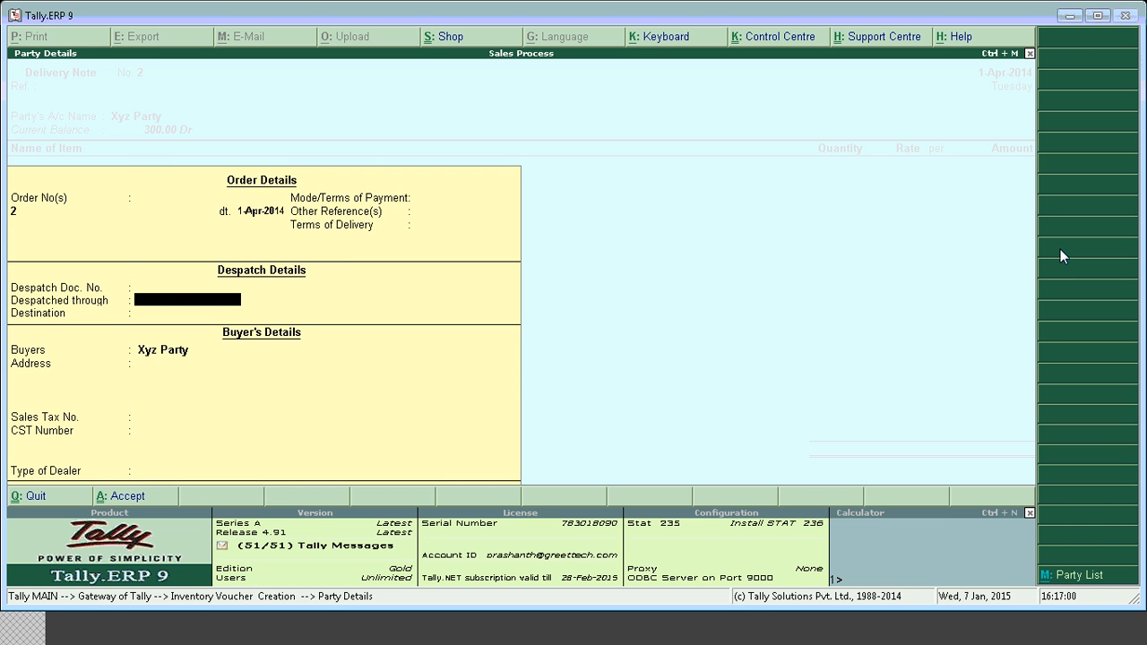
pyautogui.press('BackSpace')
pyautogui.press('BackSpace')
pyautogui.press('BackSpace')
pyautogui.press('BackSpace')
pyautogui.press('BackSpace')
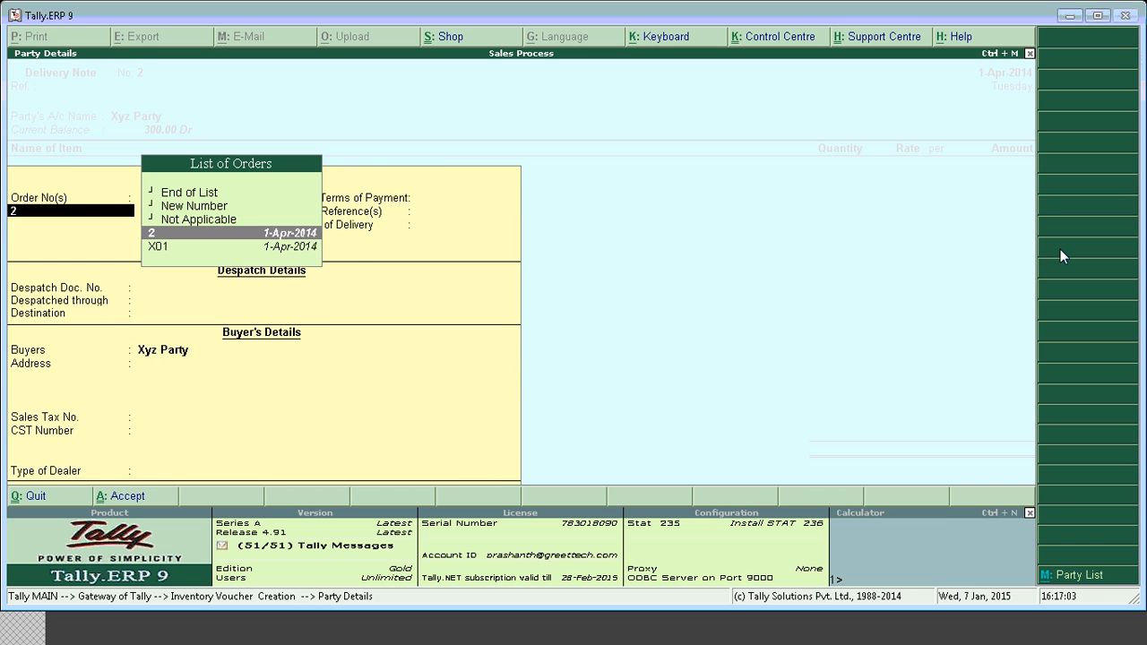
pyautogui.press('Down')
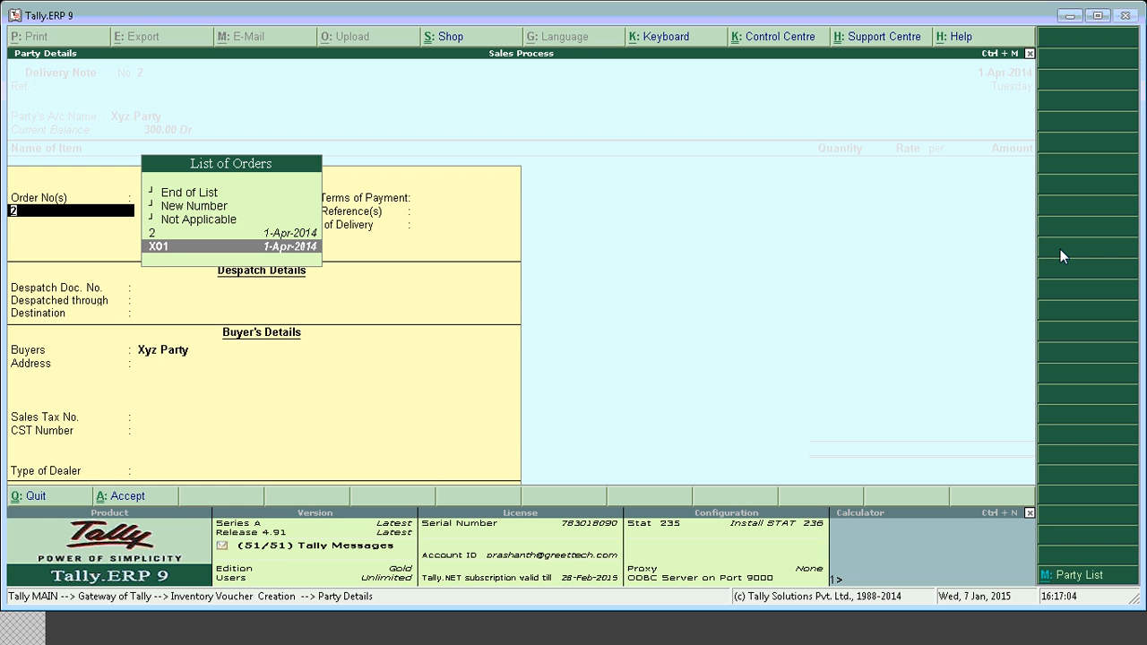
pyautogui.press('Up')
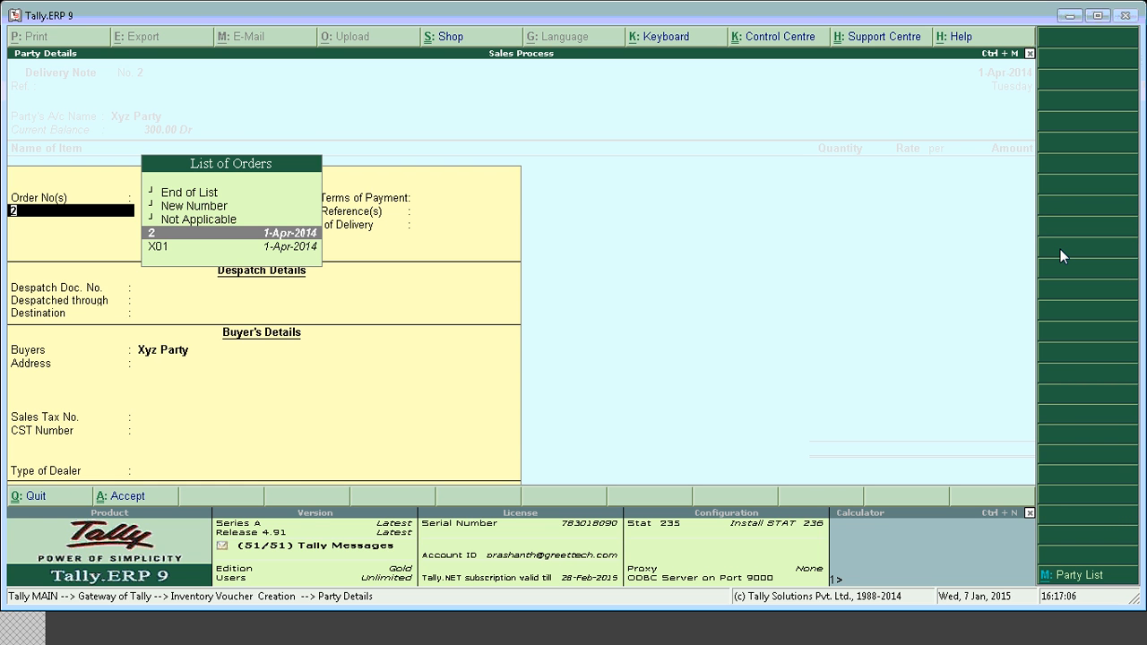
pyautogui.press('Down')
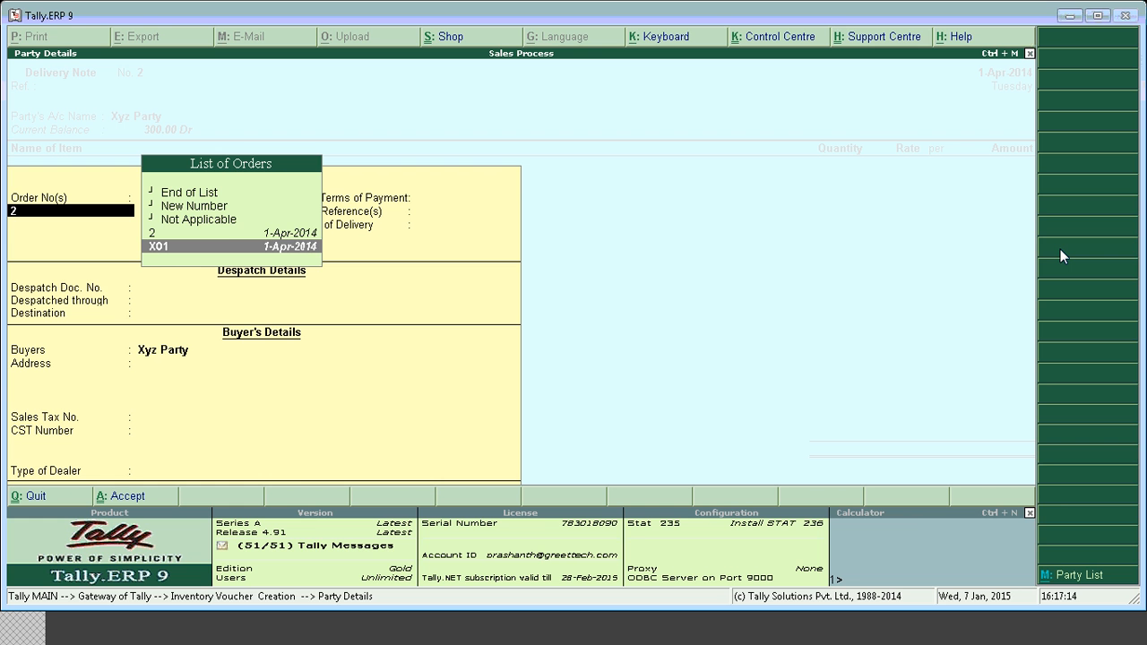
pyautogui.press('Up')
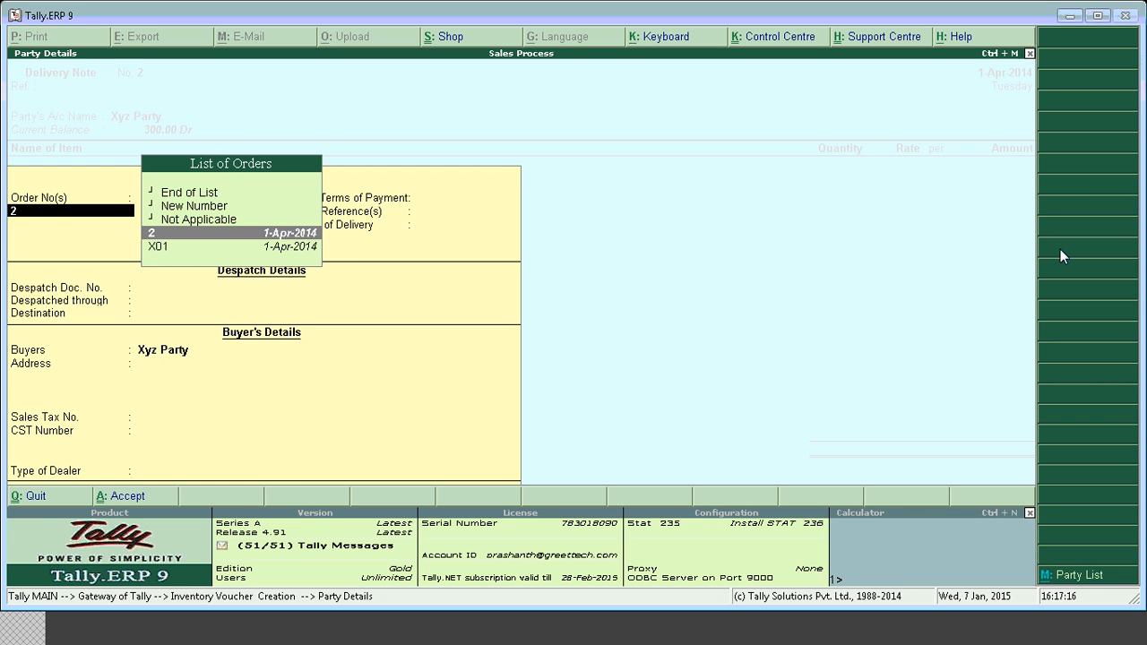
# Step: Keep the new sales order selected and accept the remaining order, despatch and buyer details without additions
pyautogui.press('Return')
pyautogui.press('Return')
pyautogui.press('Return')
pyautogui.press('Return')
pyautogui.press('Return')
pyautogui.press('Return')
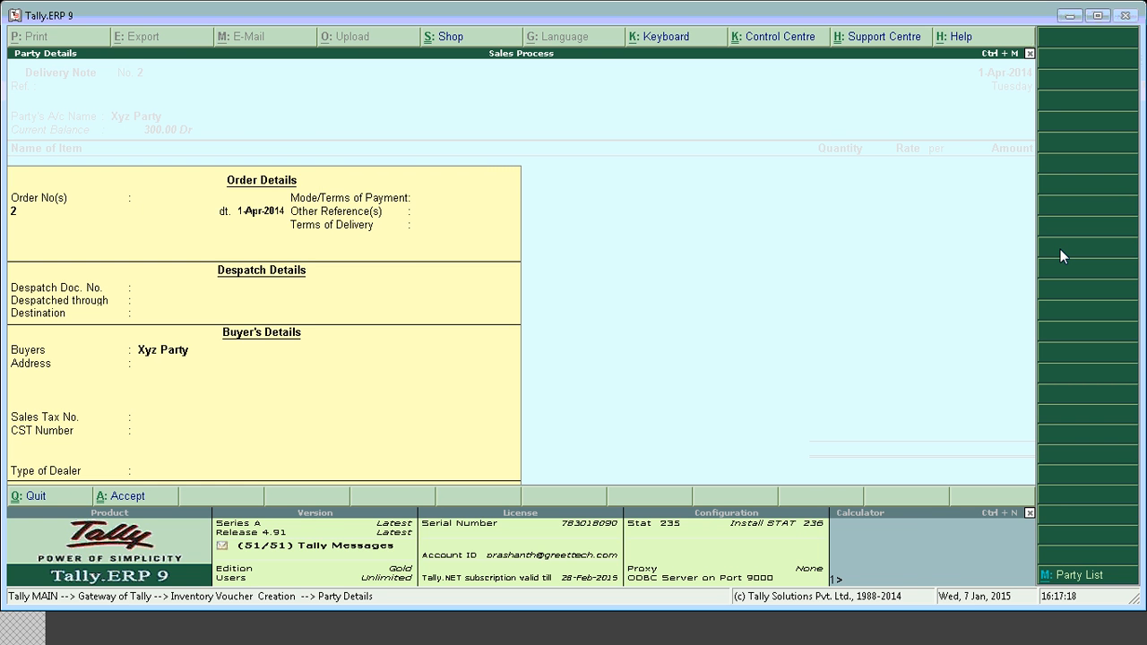
pyautogui.press('Return')
pyautogui.press('Return')
pyautogui.press('Return')
pyautogui.press('Return')
pyautogui.press('Return')
pyautogui.press('Return')
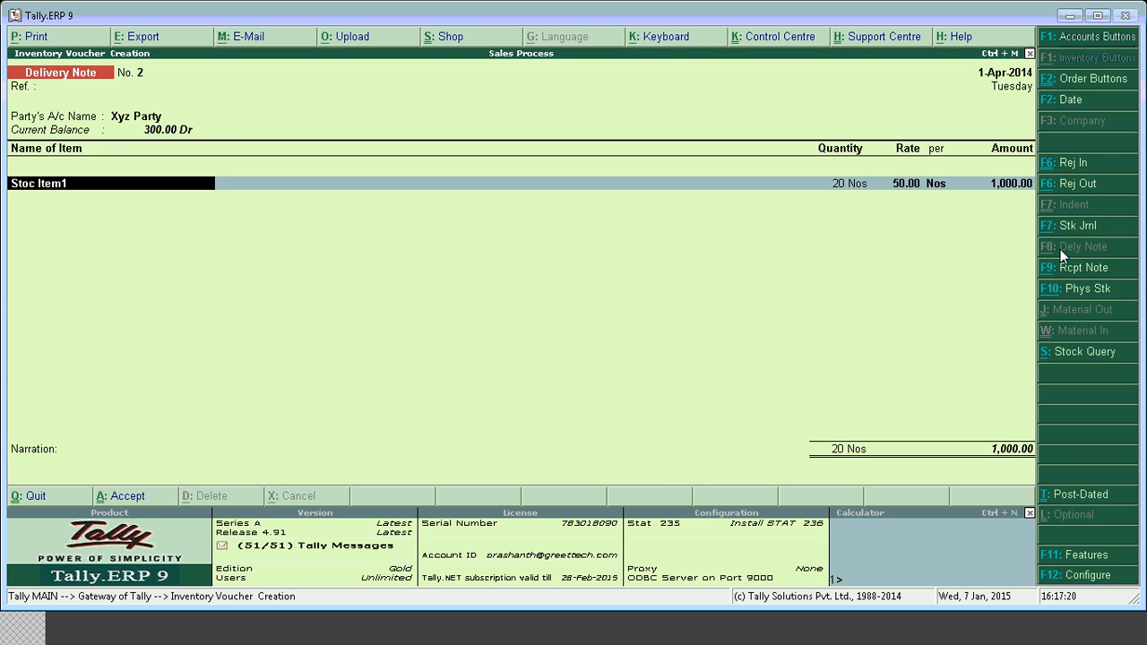
# Step: Allocate 15 Nos of Stoc Item1 at rate 50.00 to the linked order, keeping the suggested tracking number
pyautogui.press('Return')
pyautogui.press('BackSpace')
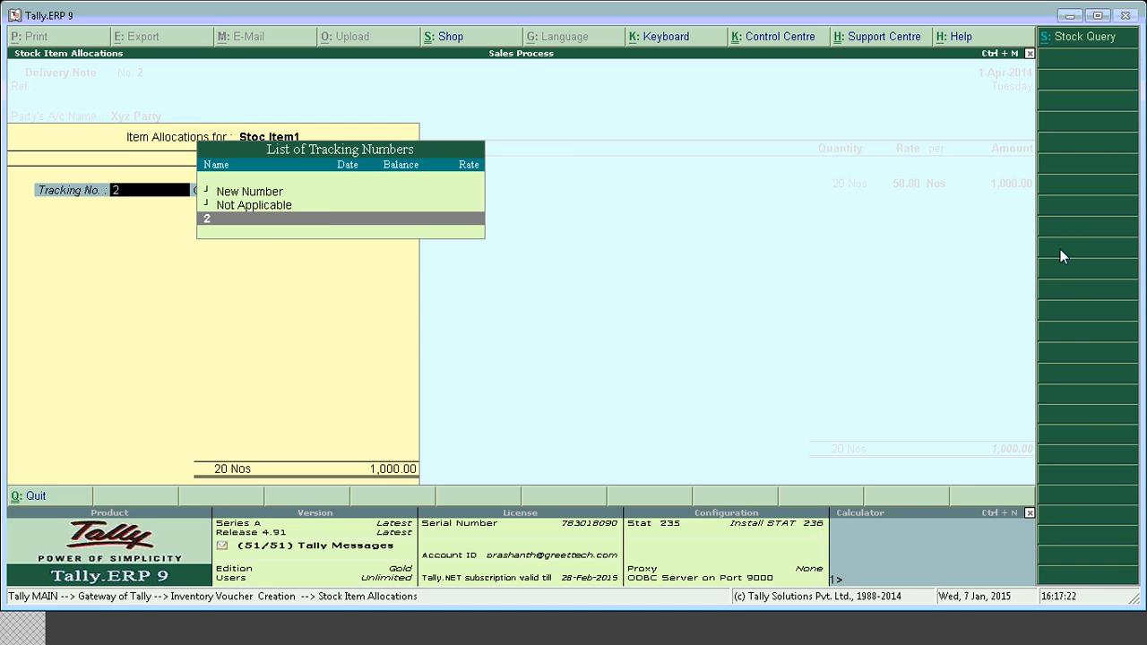
pyautogui.press('Return')
pyautogui.press('Return')
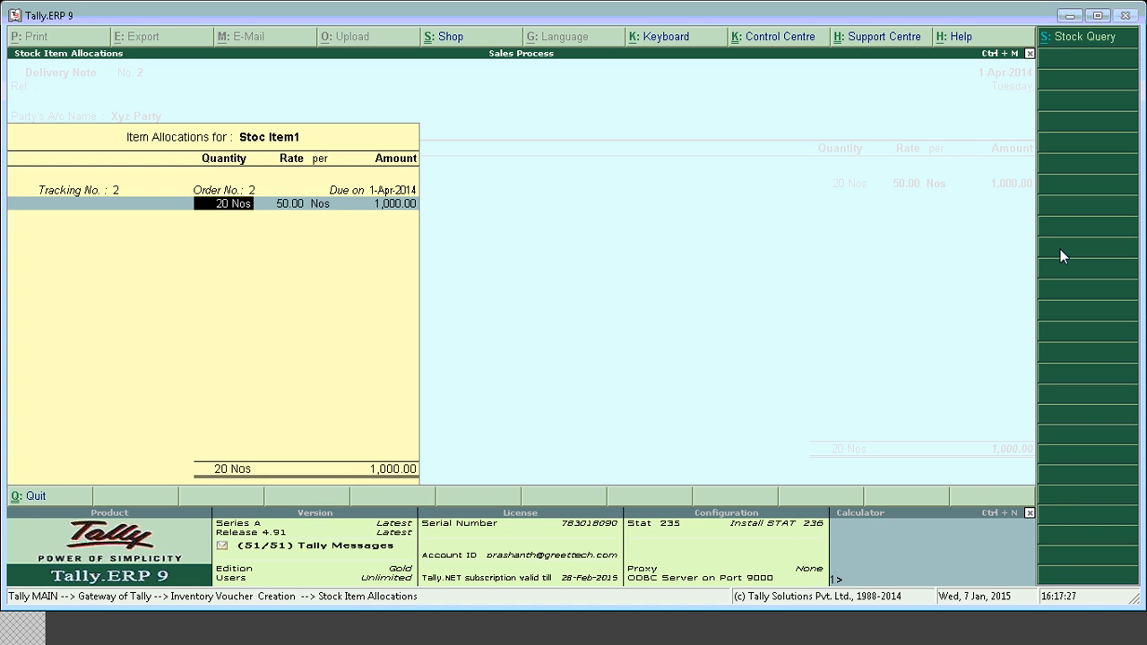
pyautogui.write('15')
pyautogui.press('Return')
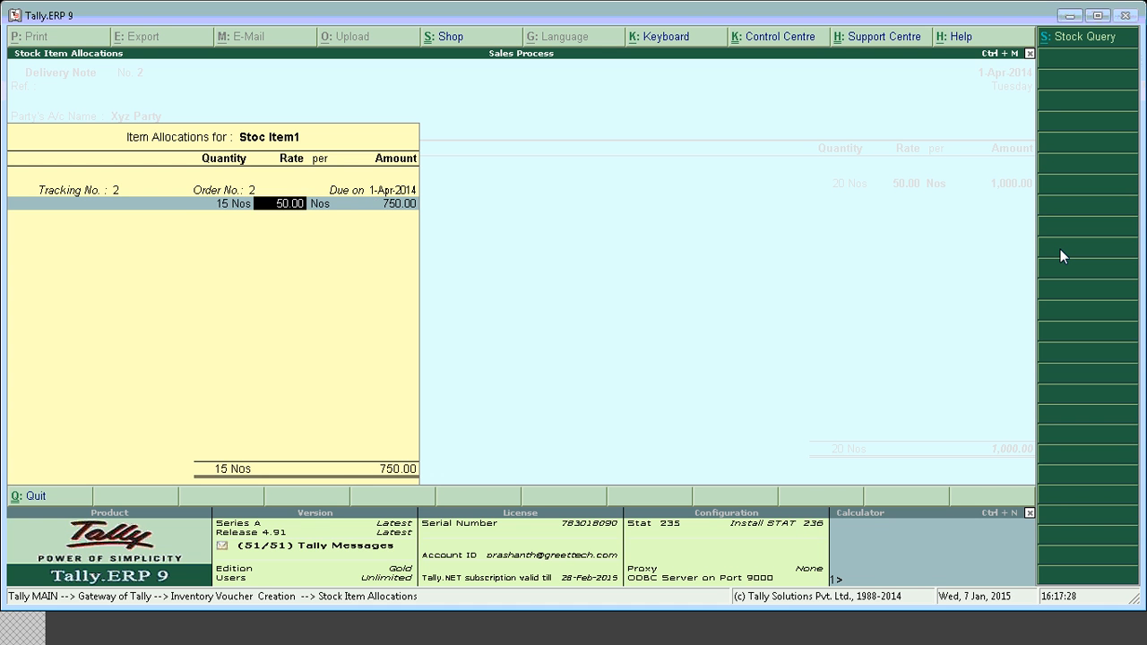
pyautogui.press('Return')
pyautogui.press('Return')
pyautogui.press('Return')
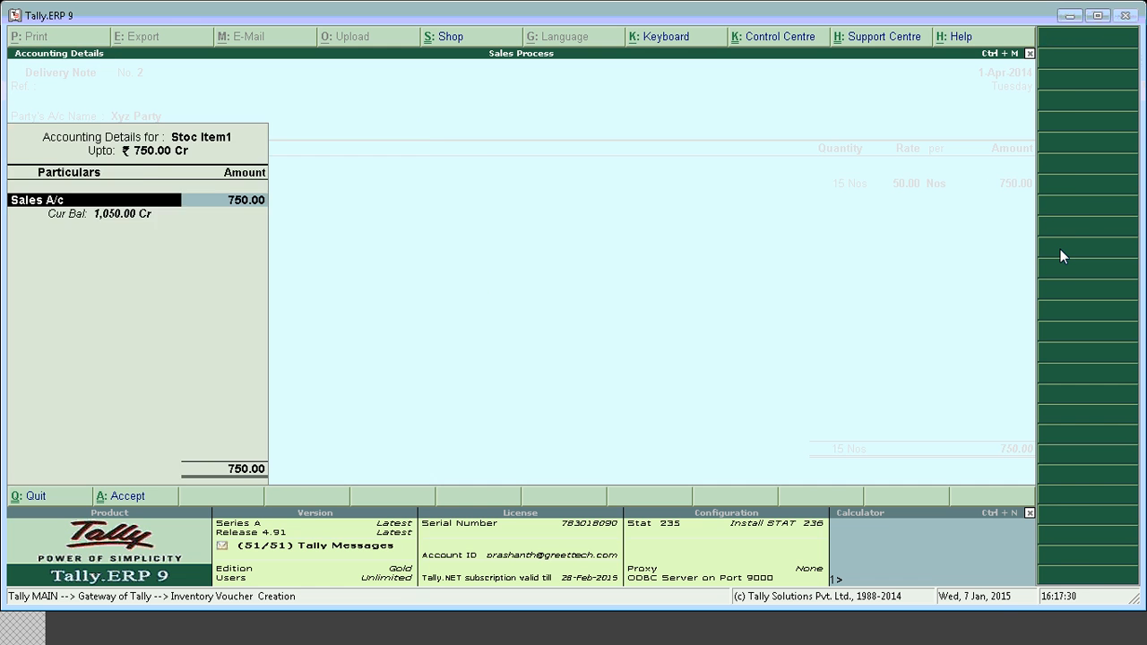
# Step: Accept the Sales A/c allocation, end the item list and save the delivery note without a narration
pyautogui.press('Return')
pyautogui.press('Return')
pyautogui.press('Return')
pyautogui.press('Return')
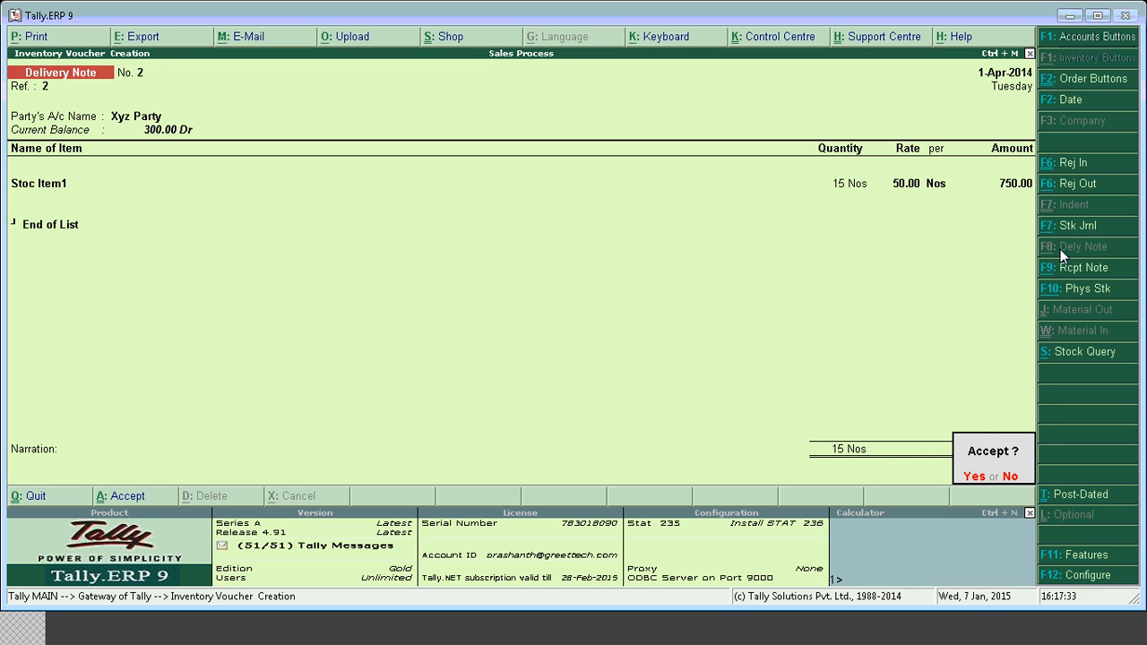
pyautogui.press('Return')
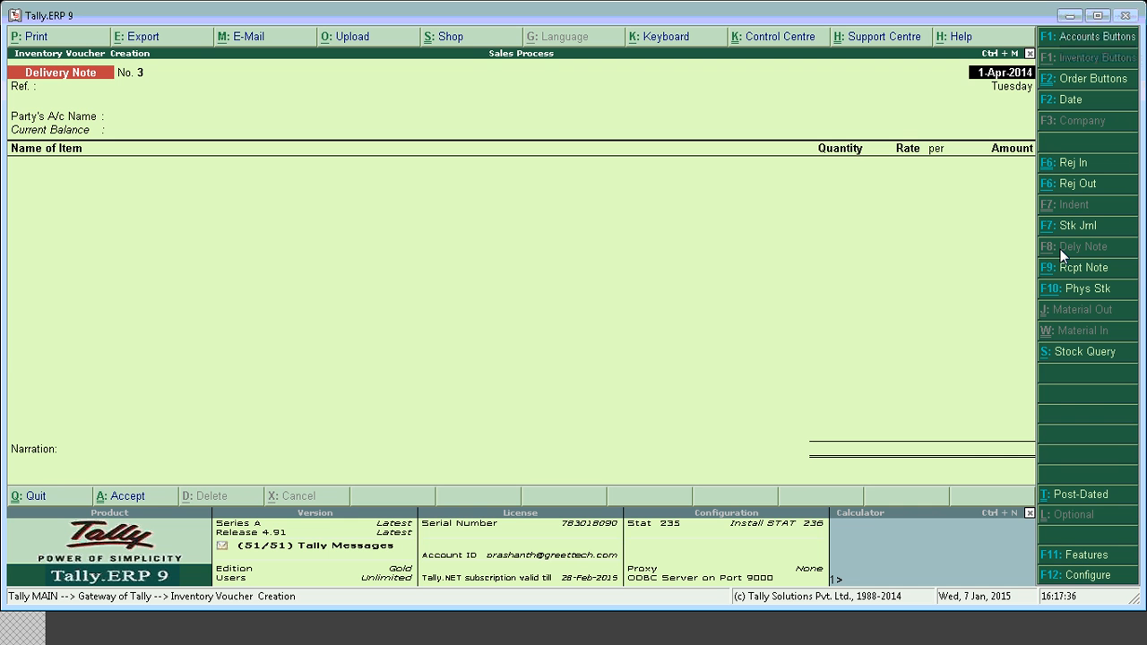
# Step: Examine Stoc Item1's April vouchers and its pending sale bills through the stock summary, and return to the monthly summary
pyautogui.press('Escape')
pyautogui.press('Return')
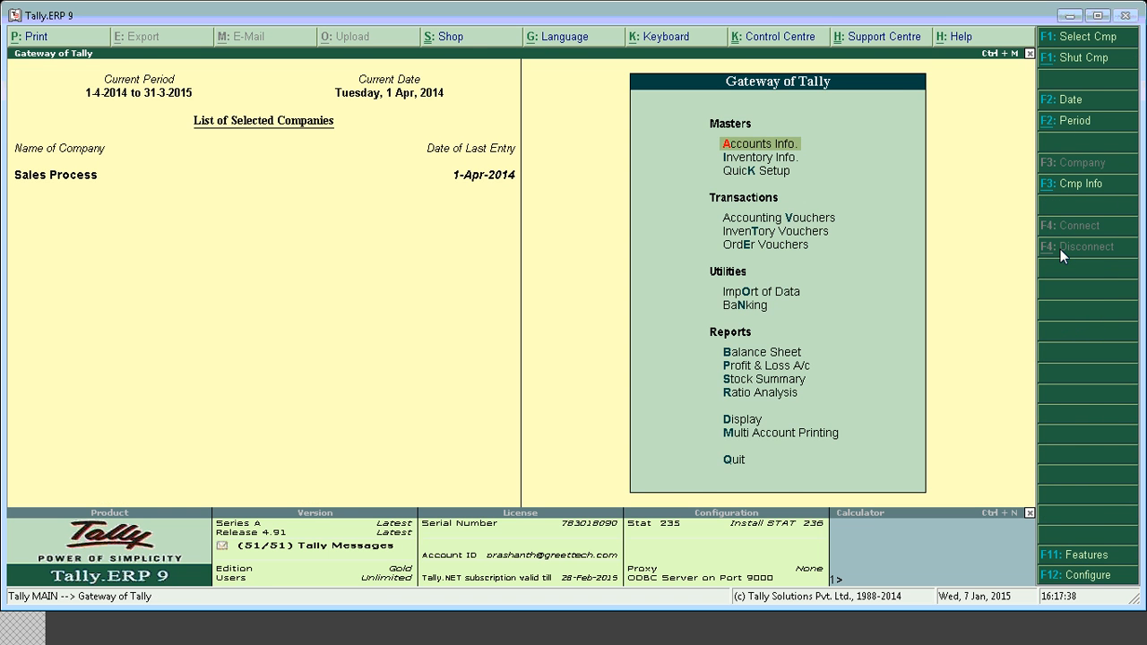
pyautogui.press('s')
pyautogui.press('Return')
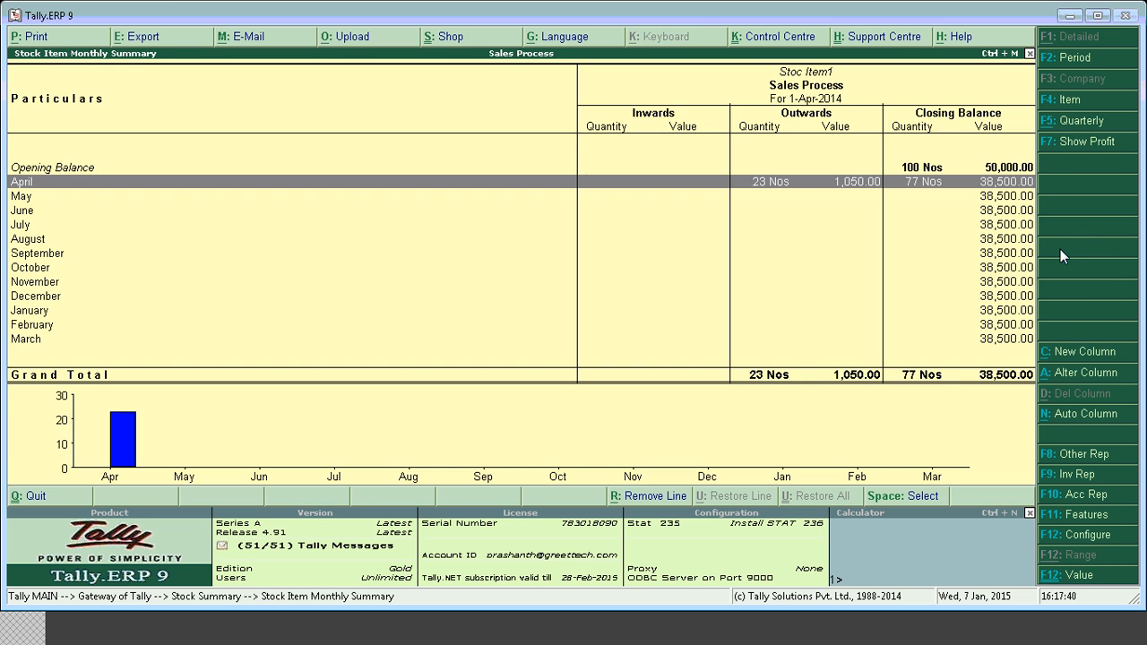
pyautogui.press('Return')
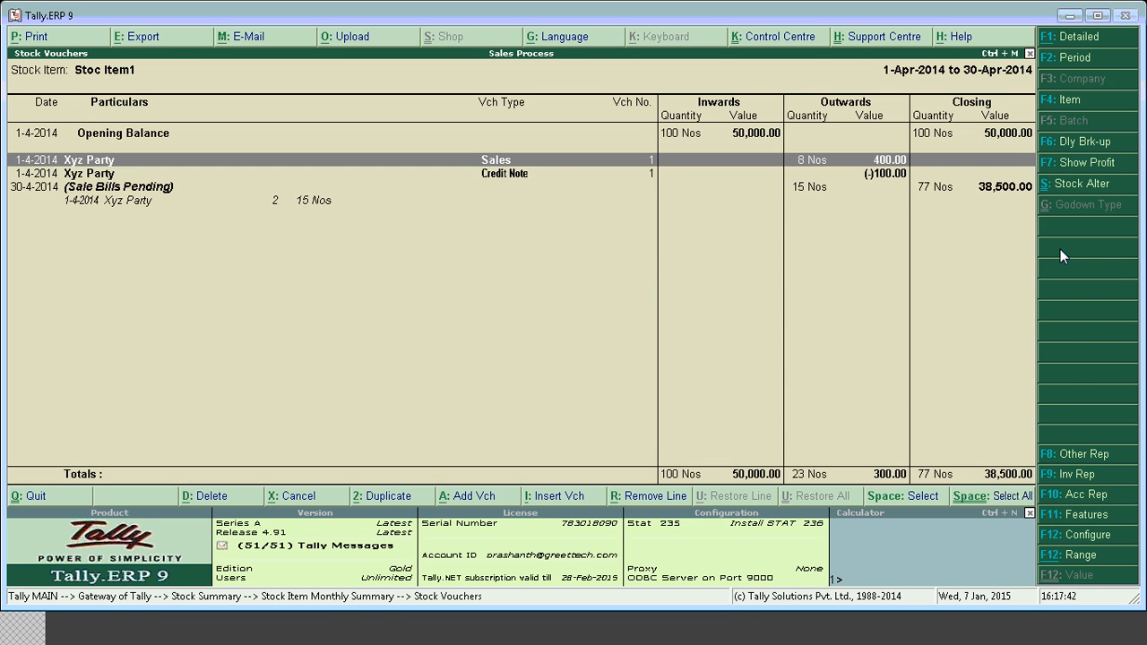
pyautogui.press('Down')
pyautogui.press('Down')
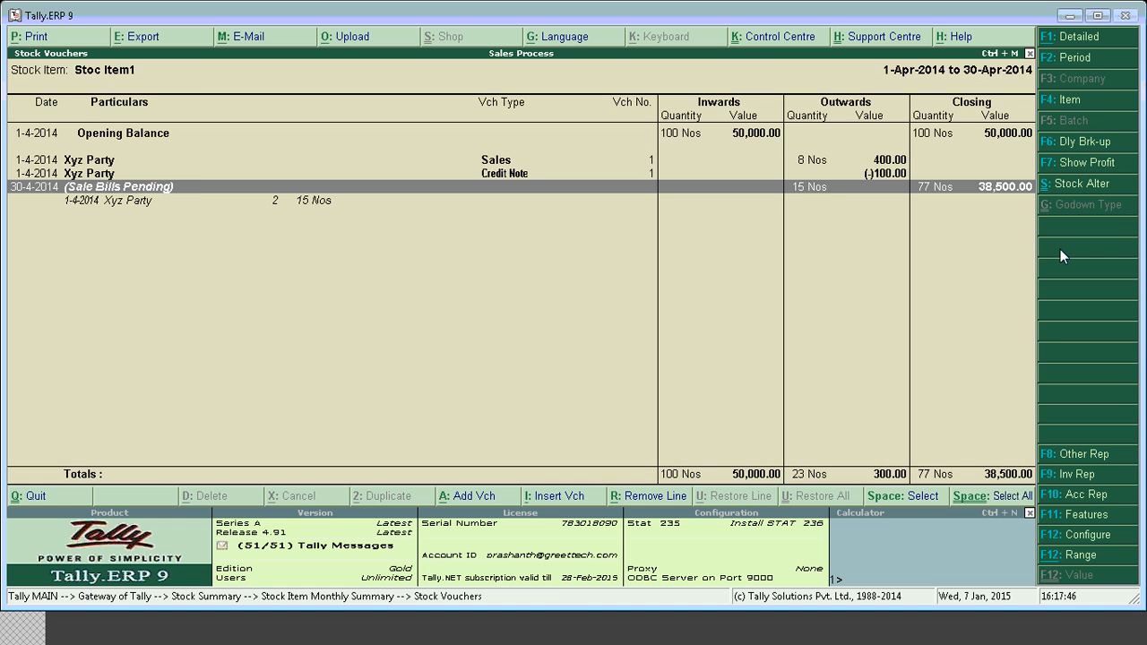
pyautogui.press('Return')
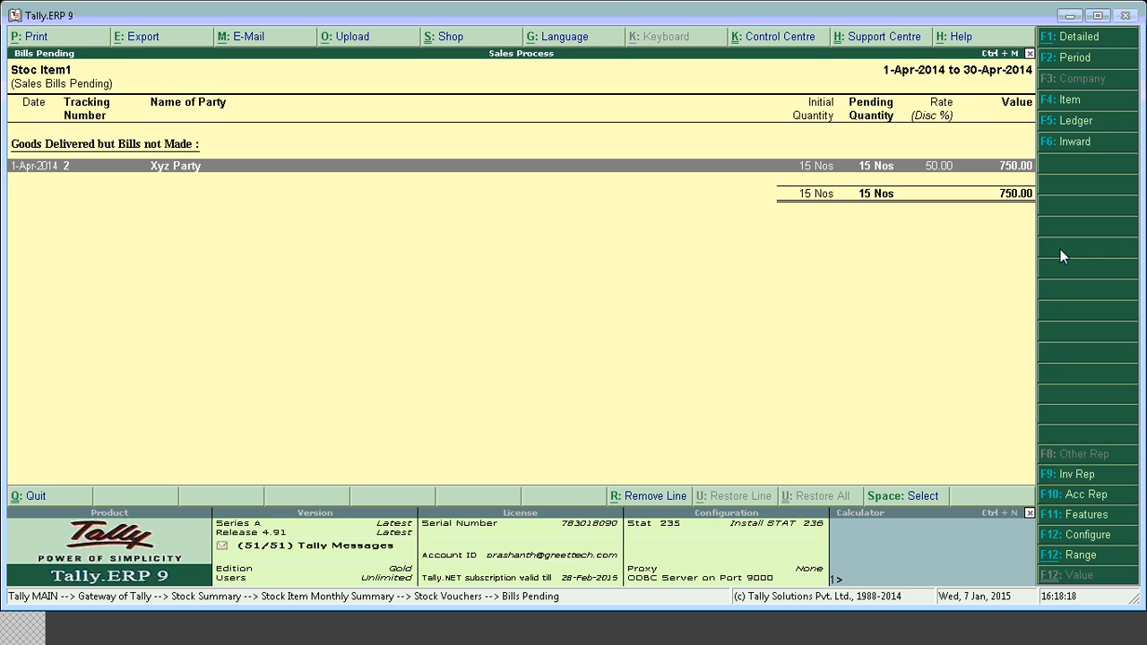
pyautogui.press('Escape')
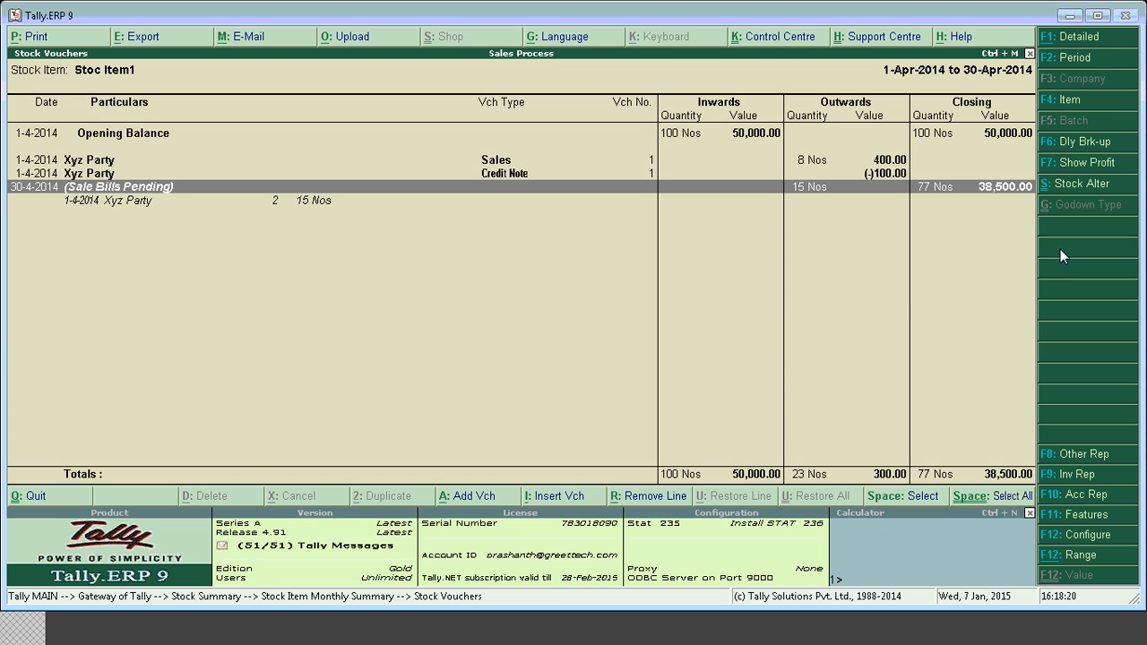
pyautogui.press('Escape')
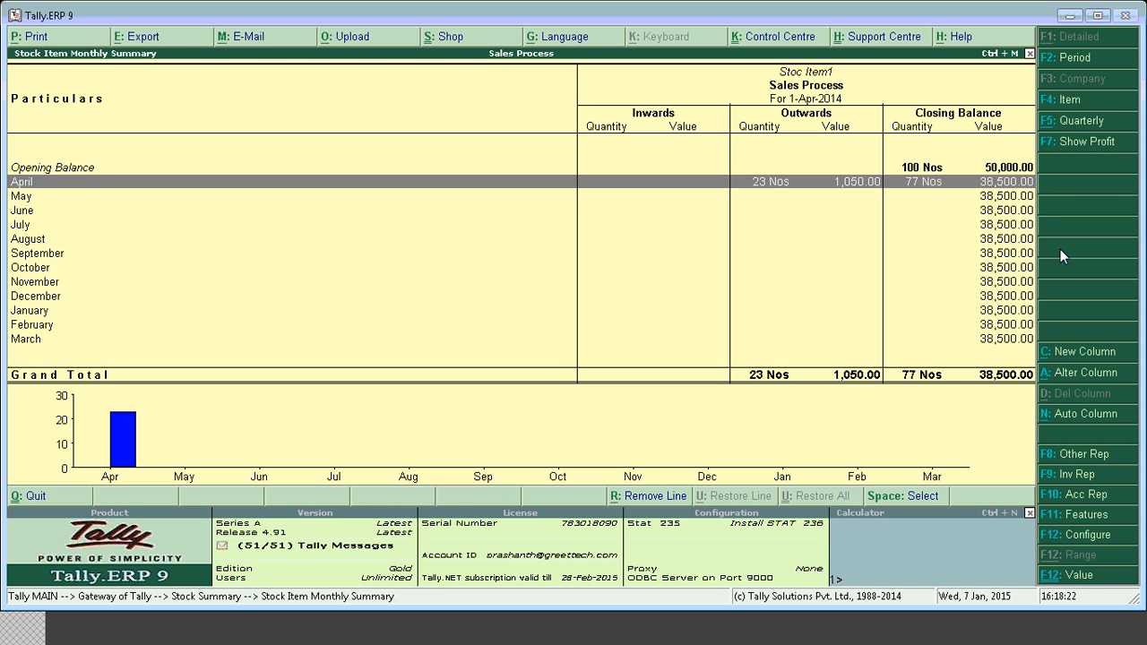
# Step: Open Xyz Party's delivery note from Stoc Item1's pending sale bills for April
pyautogui.press('Return')
pyautogui.press('Down')
pyautogui.press('Down')
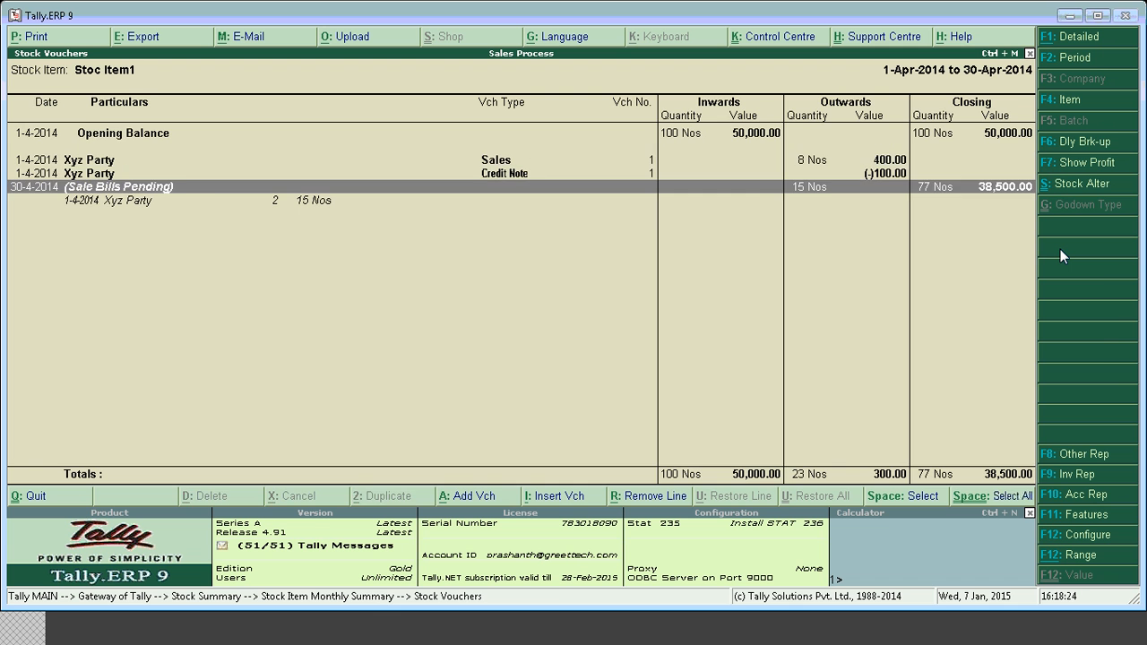
pyautogui.press('Return')
pyautogui.press('Return')
pyautogui.press('Return')
pyautogui.press('Return')
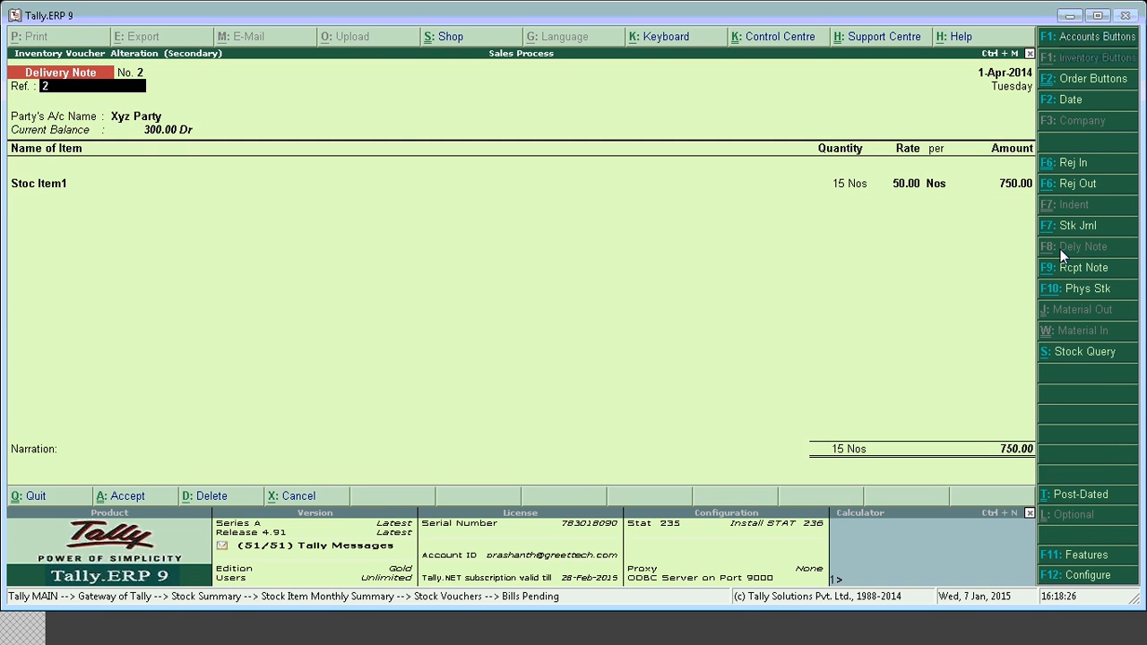
# Step: Pass through the delivery note's party details and examine the tracking, order and quantity allocation of Stoc Item1
pyautogui.press('Return')
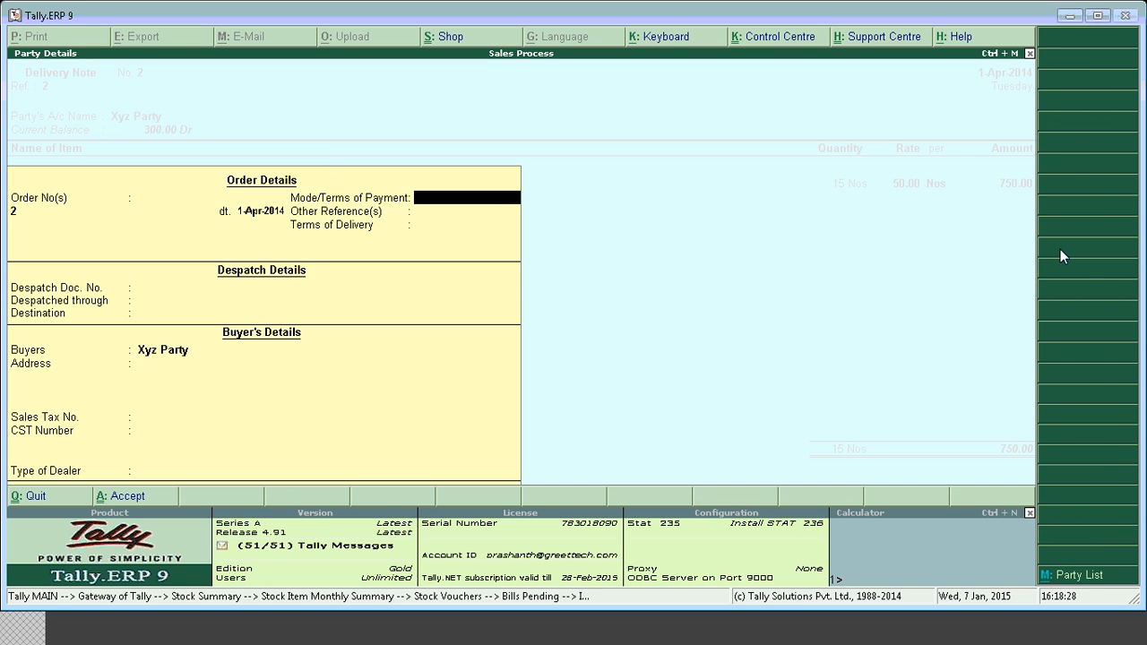
pyautogui.hotkey('ctrl', 'a')
pyautogui.press('Return')
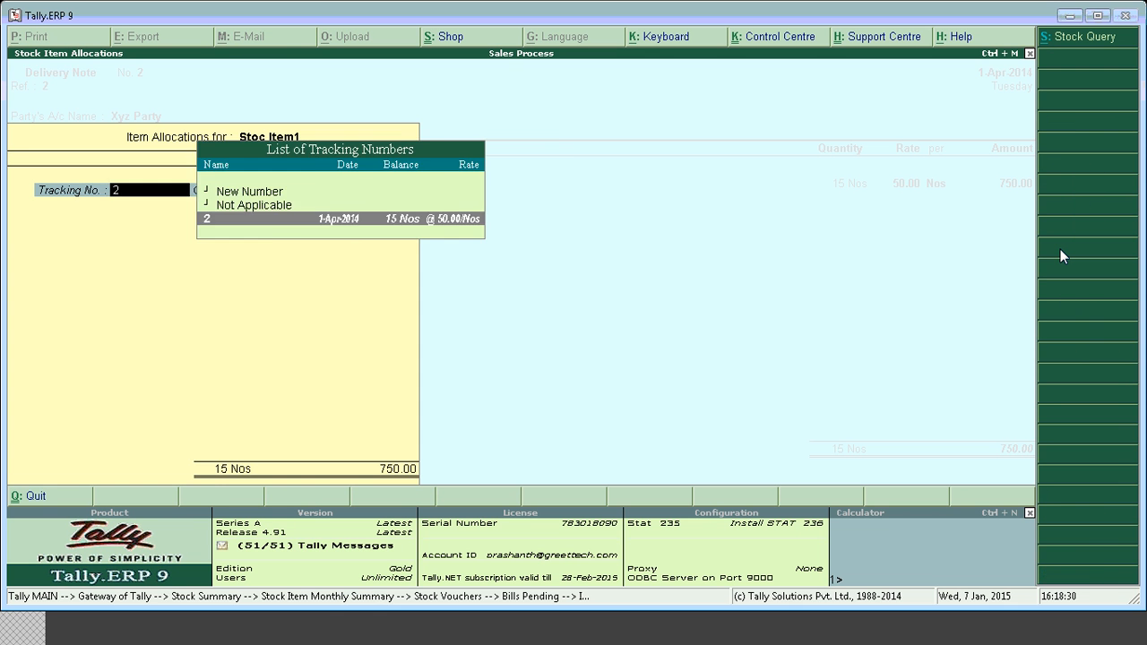
pyautogui.press('Return')
pyautogui.press('BackSpace')
pyautogui.press('Return')
pyautogui.press('Return')
pyautogui.press('Return')
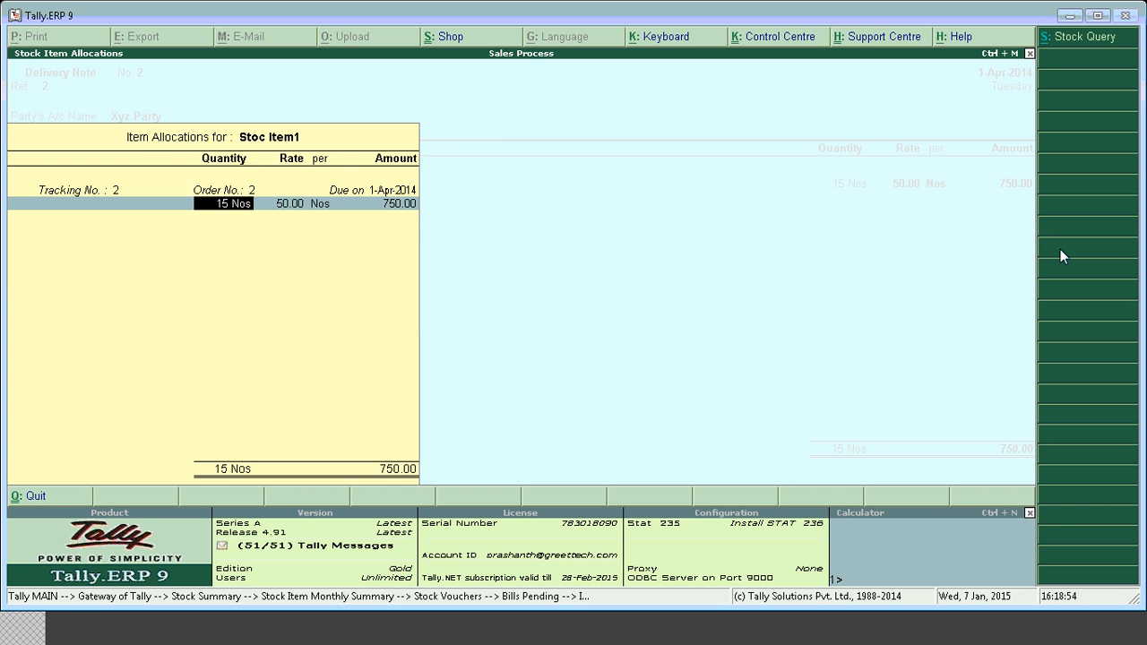
# Step: Pass through the rest of the delivery note's item allocation and close the stock reports back to the main menu
pyautogui.press('Return')
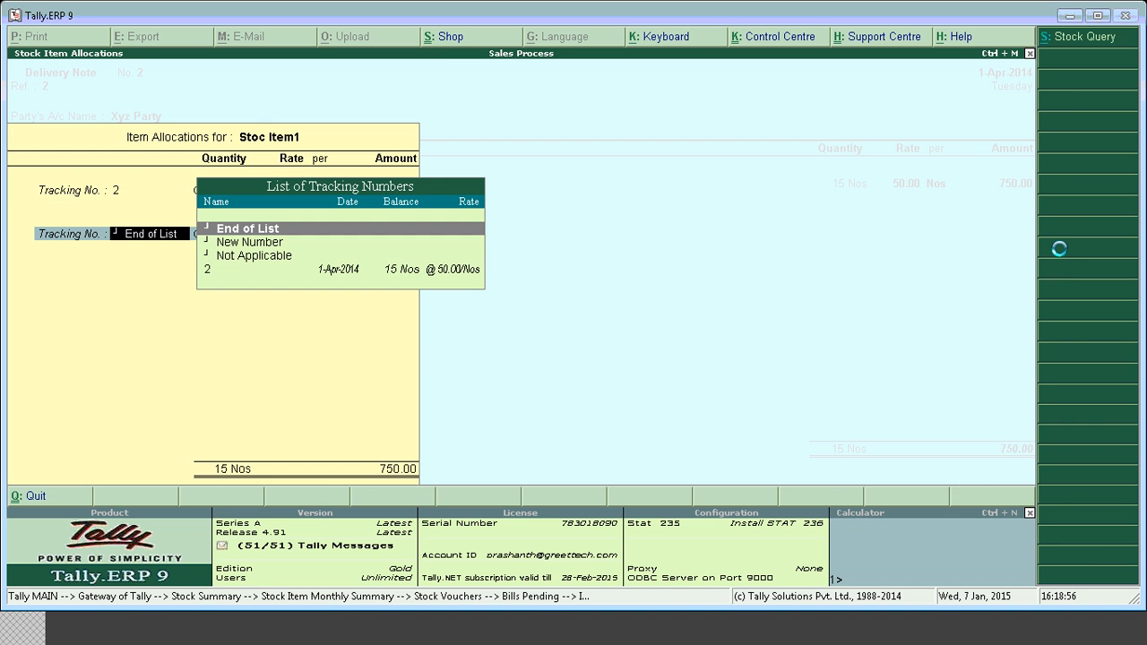
pyautogui.press('Return')
pyautogui.press('Return')
pyautogui.press('Return')
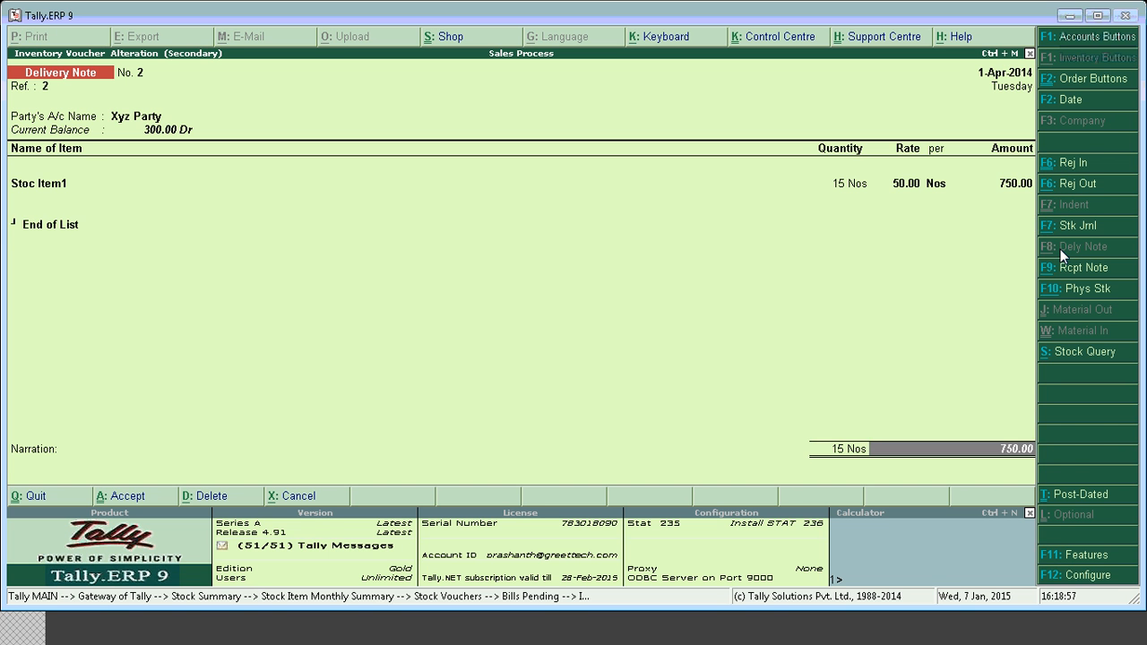
pyautogui.press('Return')
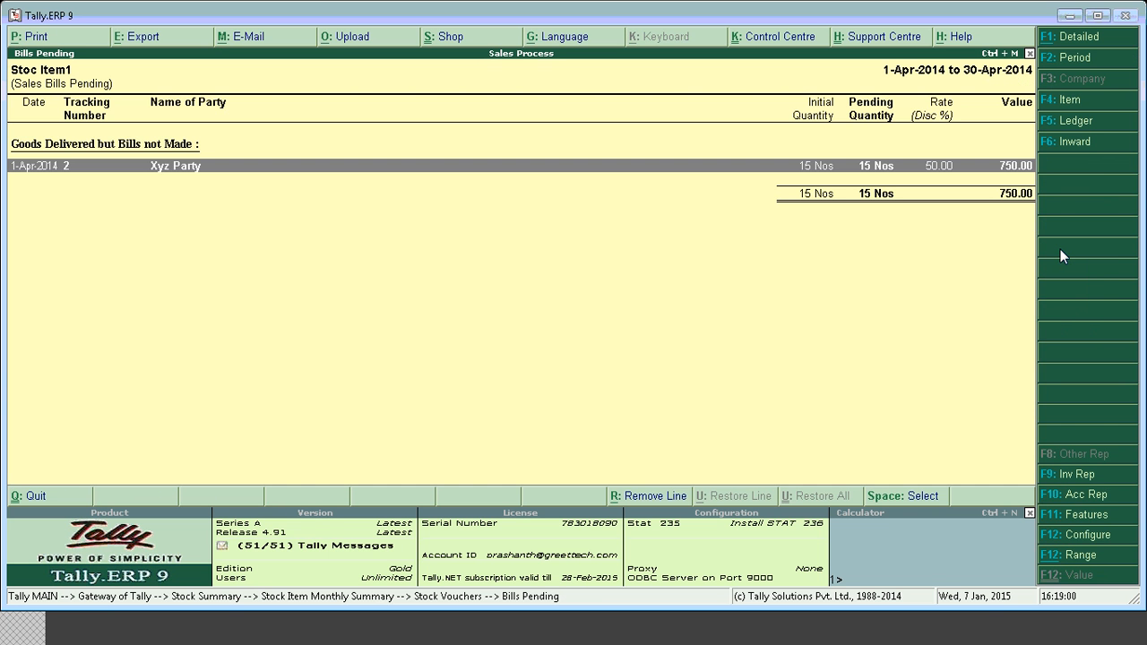
pyautogui.press('Escape')
pyautogui.press('Escape')
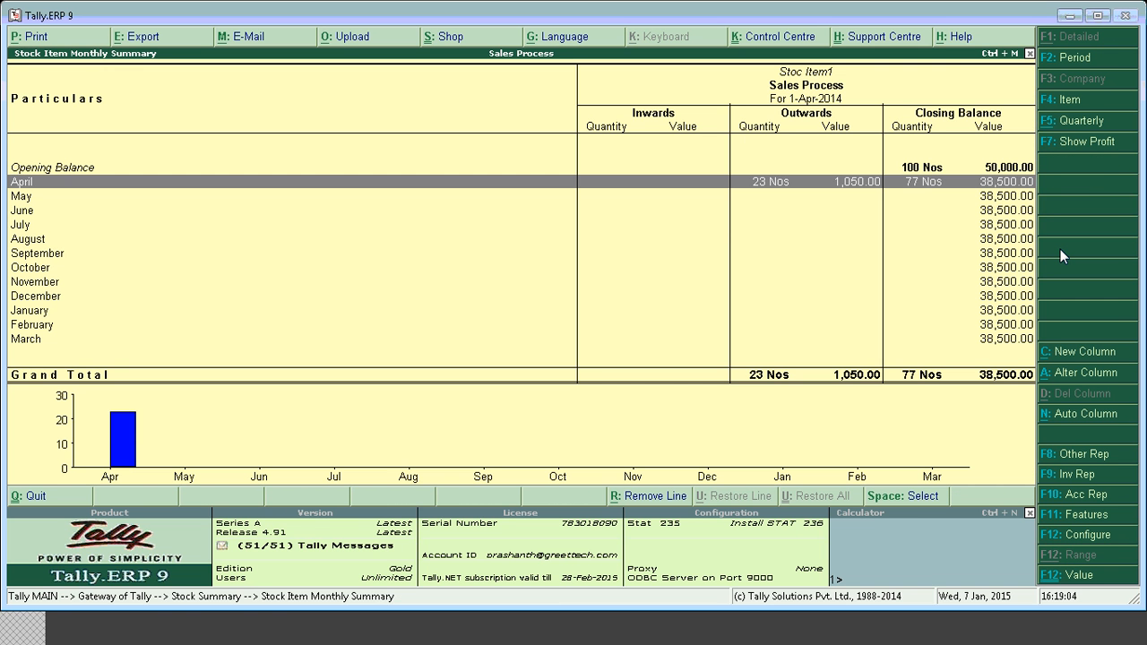
pyautogui.press('Escape')
pyautogui.press('Escape')
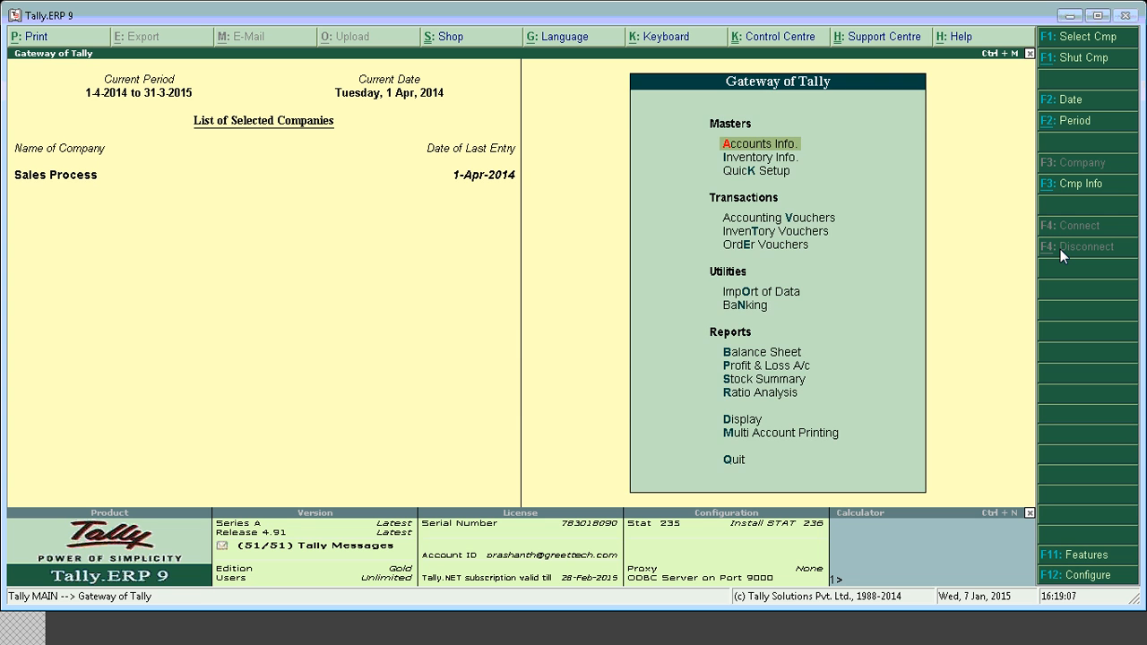
# Step: Display the outstanding sales orders for all orders and examine the balance quantities of orders 2 and X01
pyautogui.press('d')
pyautogui.press('Down')
pyautogui.press('Down')
pyautogui.press('Down')
pyautogui.press('Down')
pyautogui.press('Down')
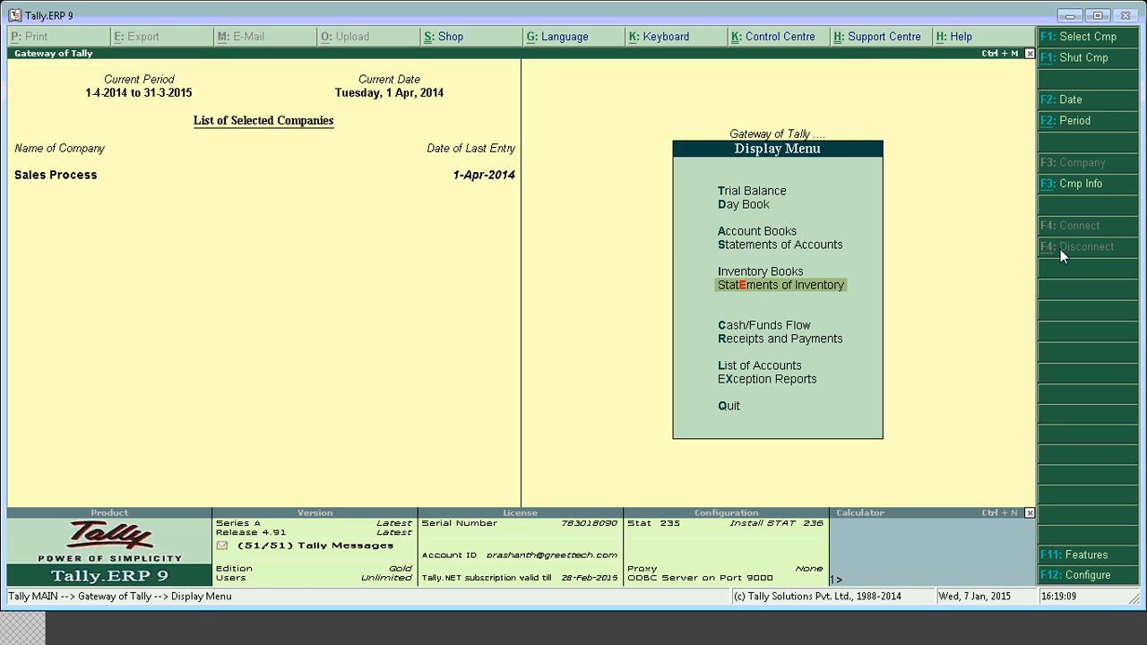
pyautogui.press('Return')
pyautogui.press('Down')
pyautogui.press('Down')
pyautogui.press('Return')
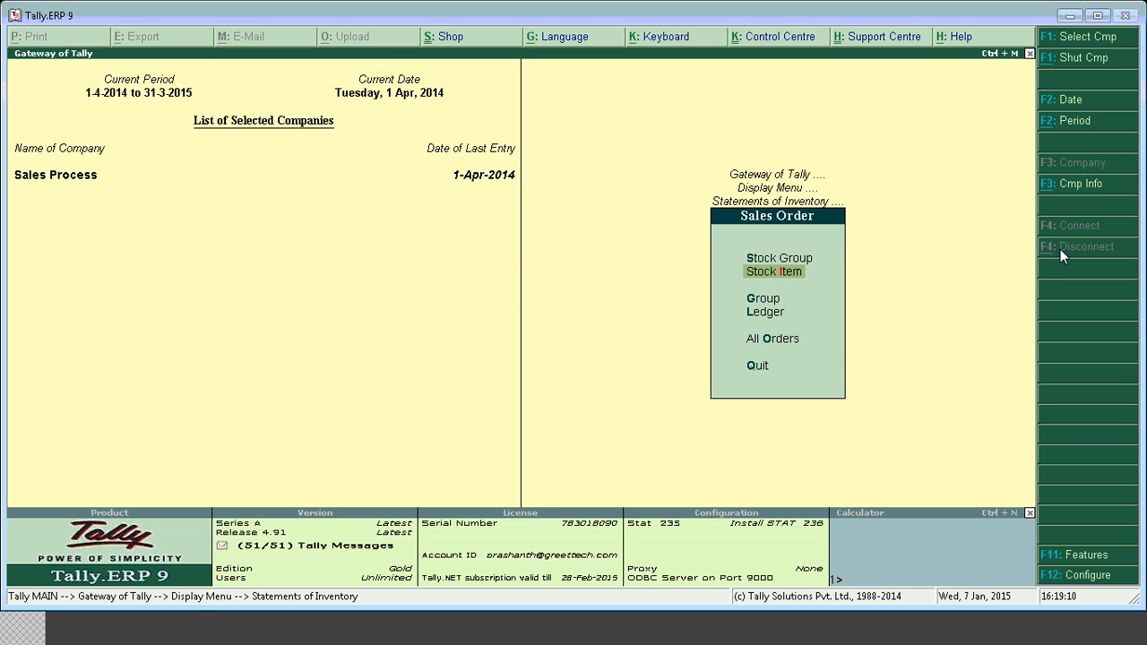
pyautogui.press('Down')
pyautogui.press('Down')
pyautogui.press('Down')
pyautogui.press('Return')
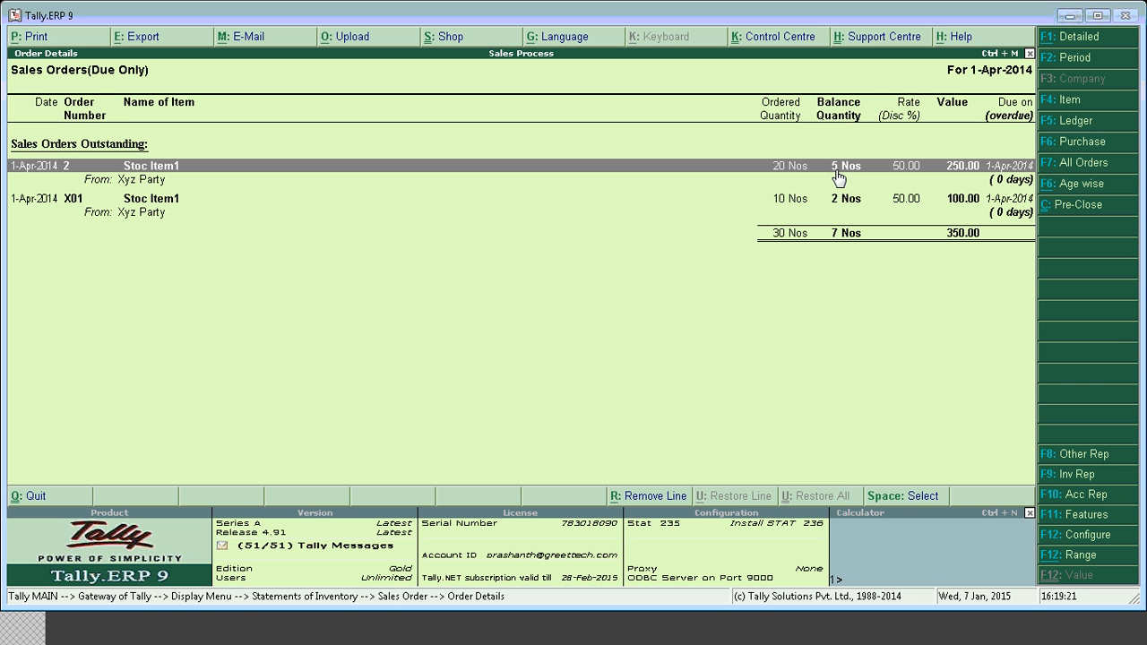
pyautogui.click(77, 204)
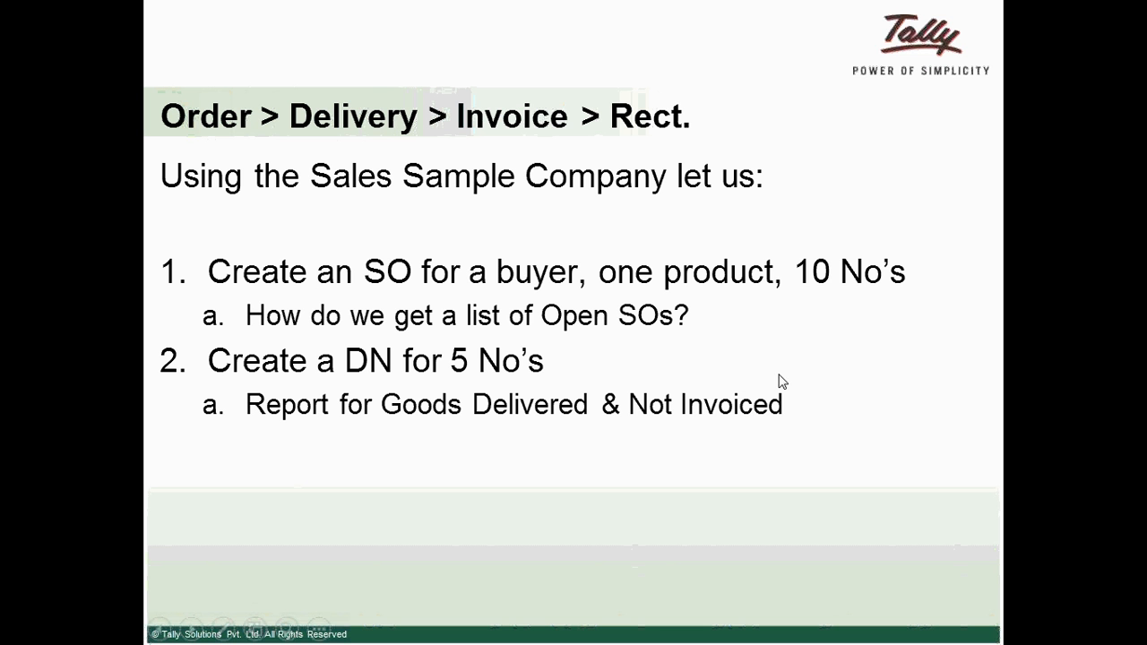
pyautogui.click(757, 392)
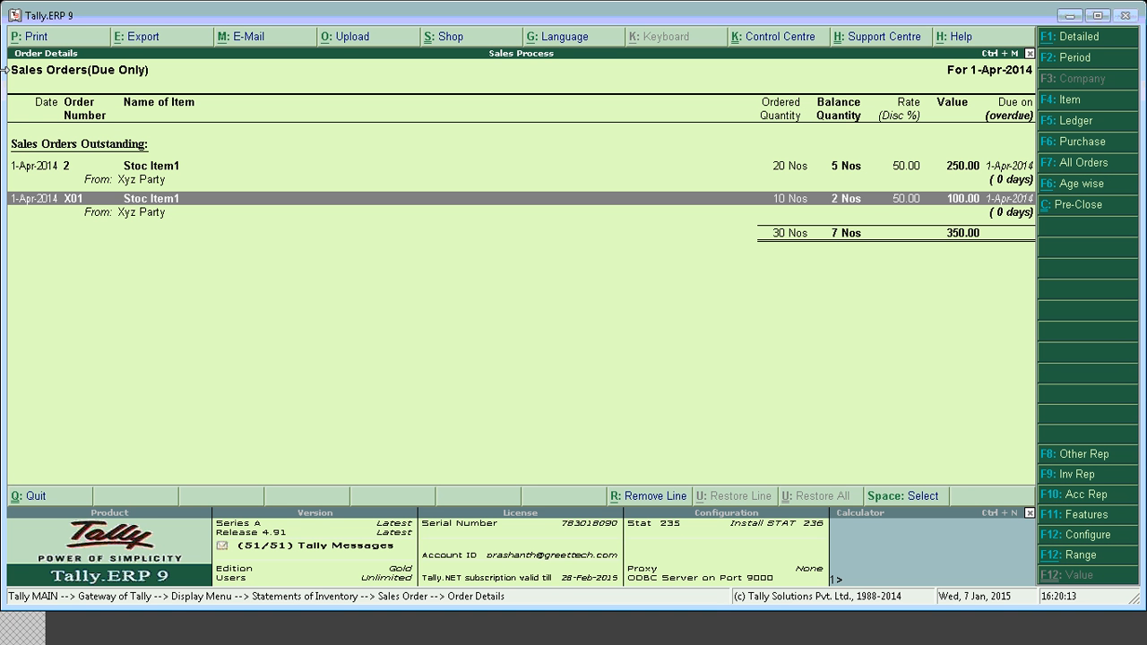
# Step: Check order 2 in the outstanding orders list, leave the report and open a new delivery note for entry
pyautogui.click(55, 172)
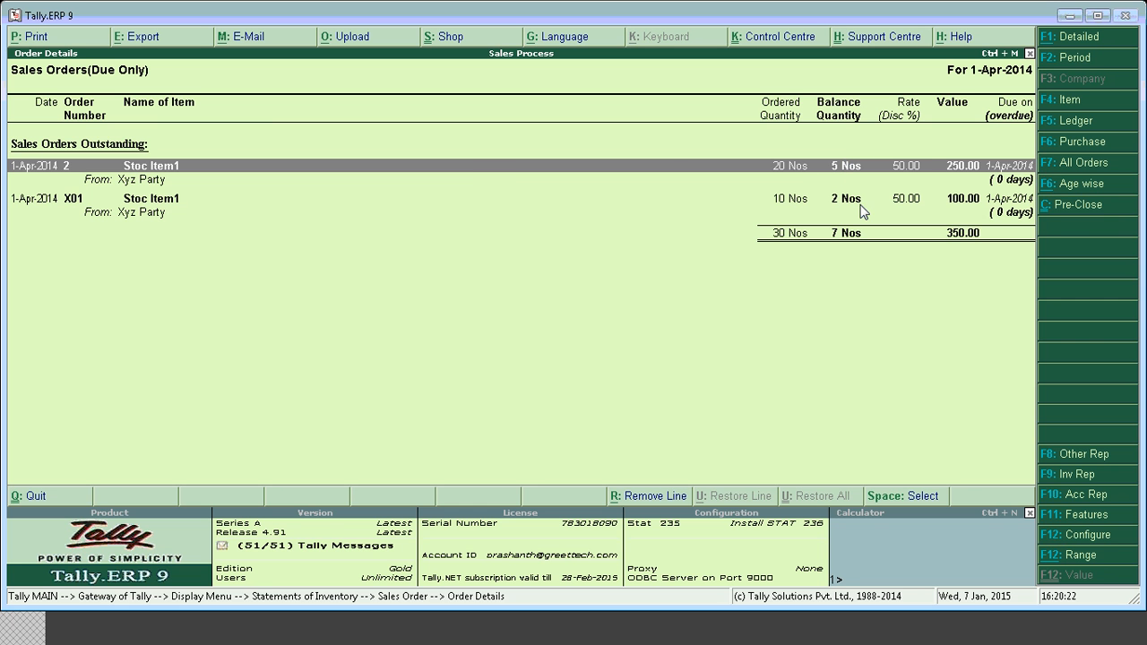
pyautogui.press('Escape')
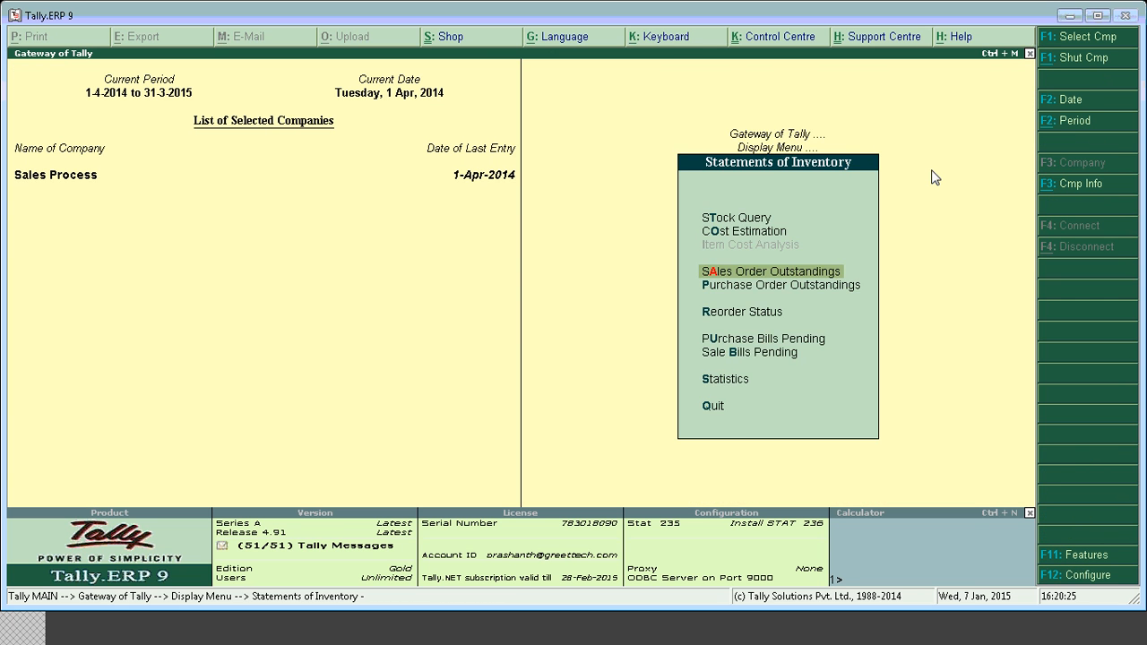
pyautogui.press('Escape')
pyautogui.press('Up')
pyautogui.press('Up')
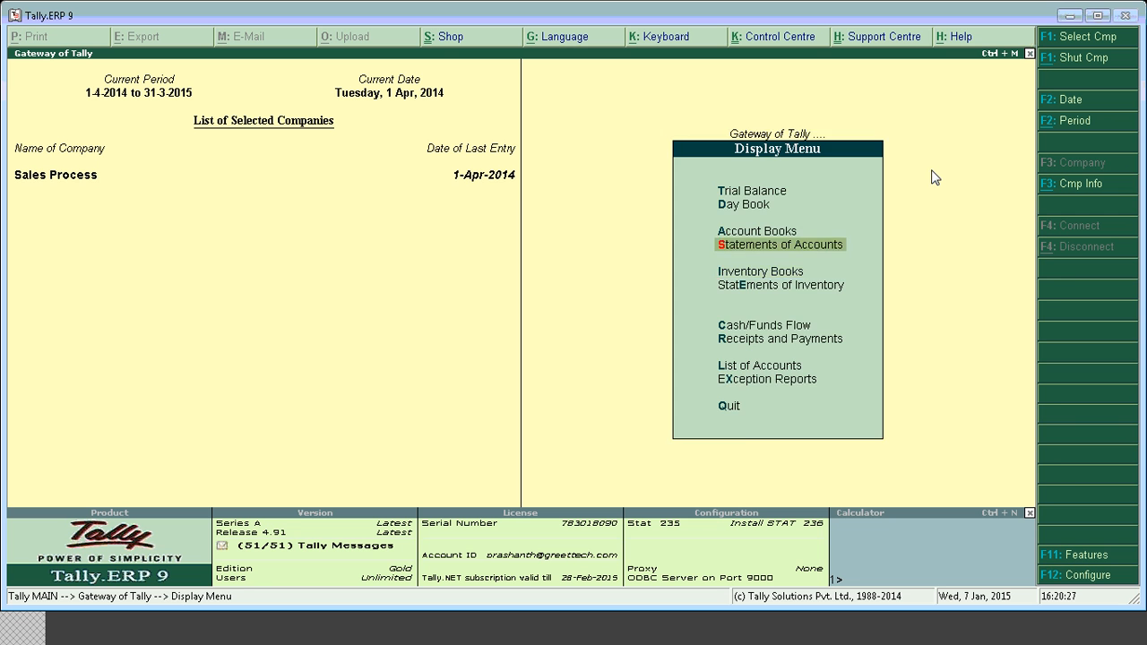
pyautogui.press('Escape')
pyautogui.press('Up')
pyautogui.press('Up')
pyautogui.press('Up')
pyautogui.press('Up')
pyautogui.press('Up')
pyautogui.press('Up')
pyautogui.press('Up')
pyautogui.press('Up')
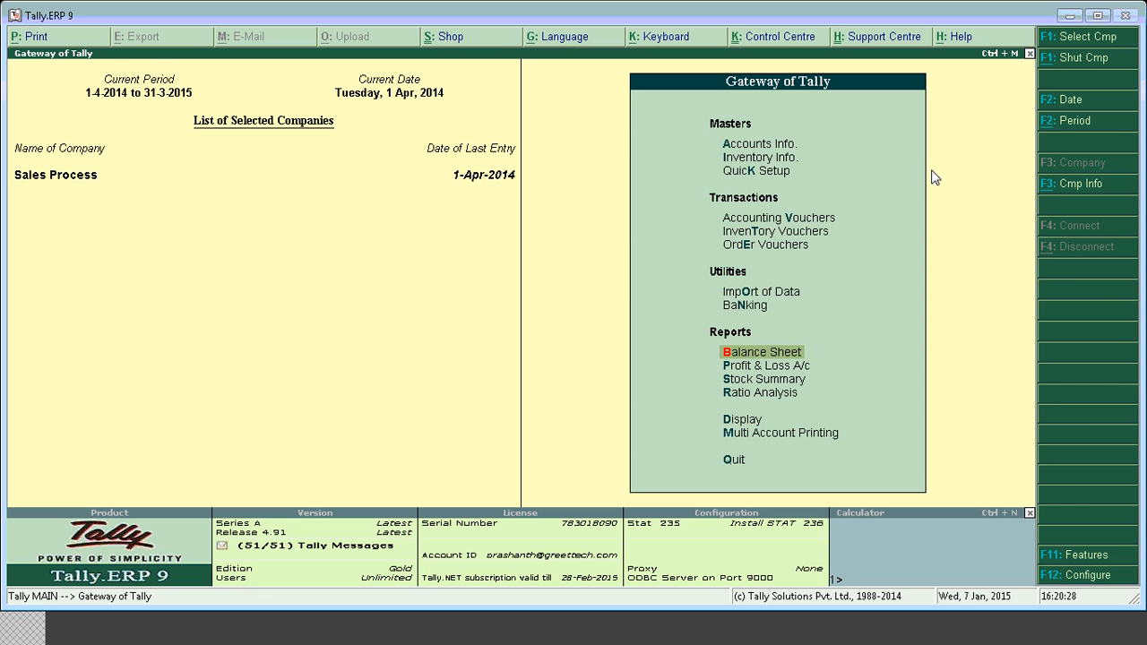
pyautogui.press('Return')
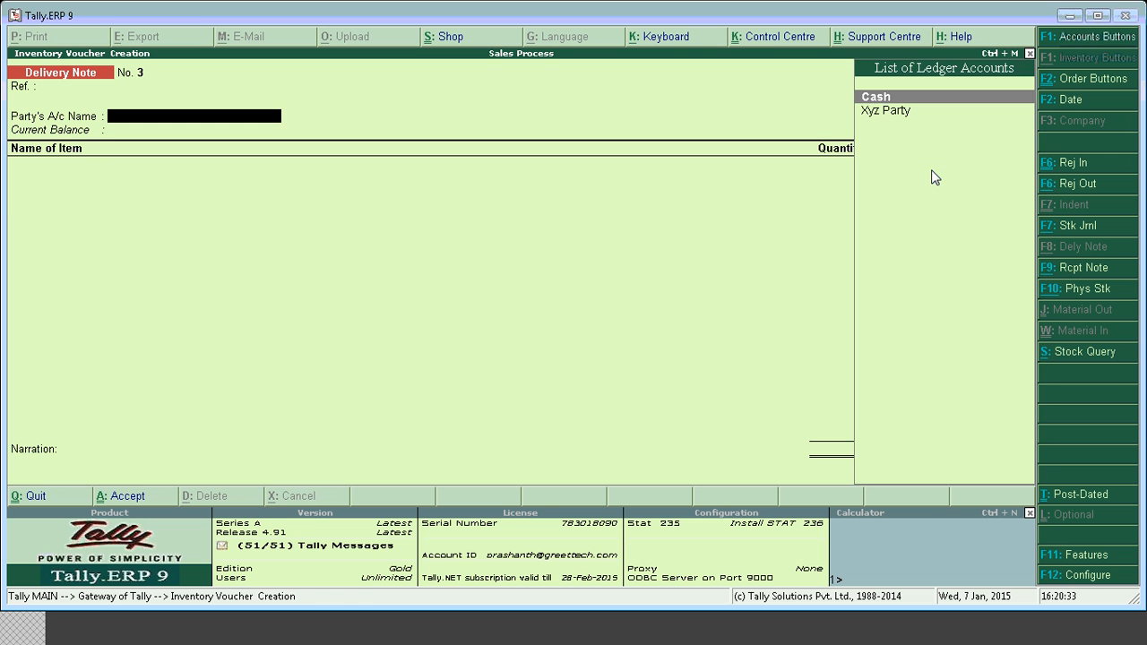
# Step: Choose Xyz Party as the delivery note's party and link it to order 2
pyautogui.press('Down')
pyautogui.press('Return')
pyautogui.press('Down')
pyautogui.press('Down')
pyautogui.press('Down')
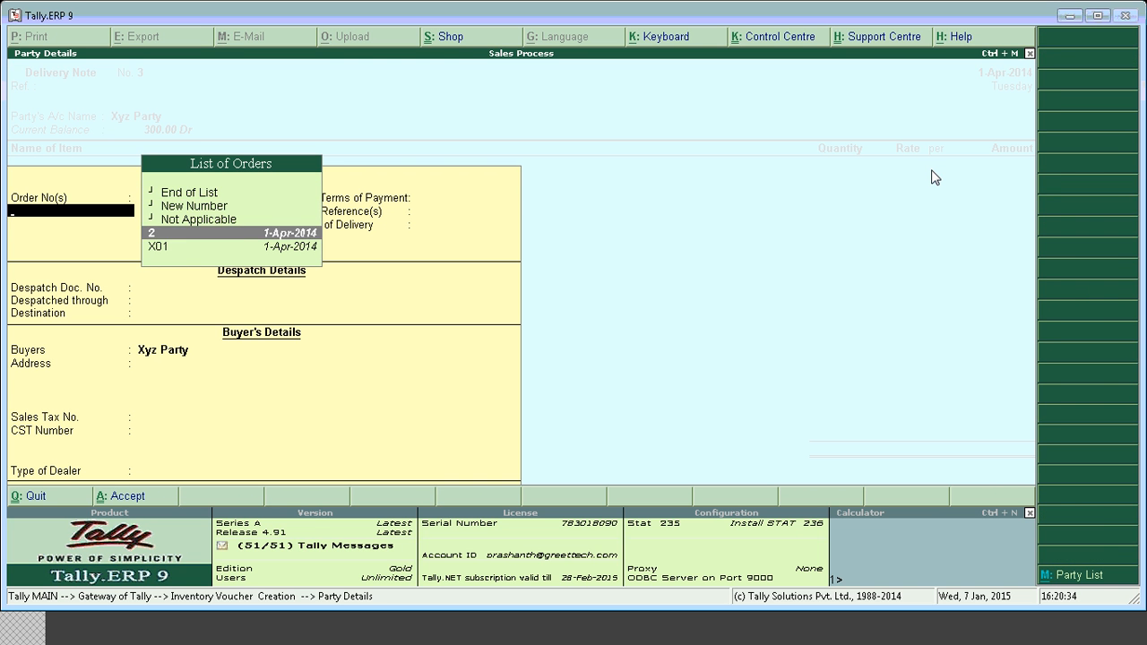
pyautogui.press('Return')
# Step: End the order selection and accept the order, despatch and buyer's details without entering anything further
pyautogui.press('Return')
pyautogui.press('Return')
pyautogui.press('Return')
pyautogui.press('Return')
pyautogui.press('Return')
pyautogui.press('Return')
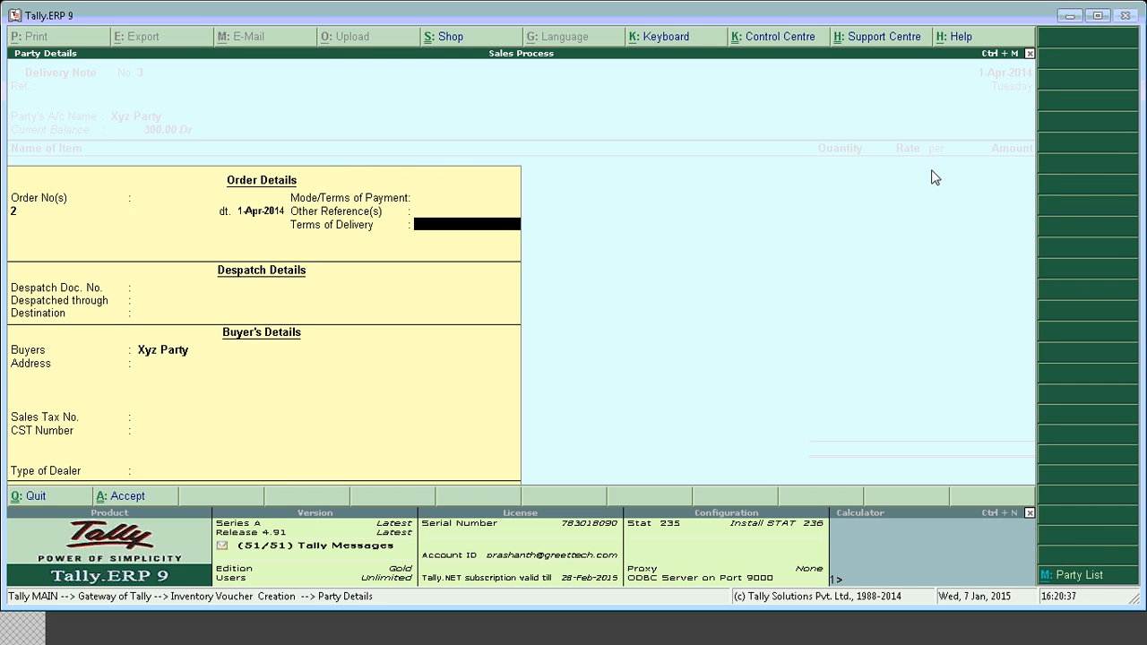
pyautogui.press('Return')
pyautogui.press('Return')
pyautogui.press('Return')
pyautogui.press('Return')
pyautogui.press('Return')
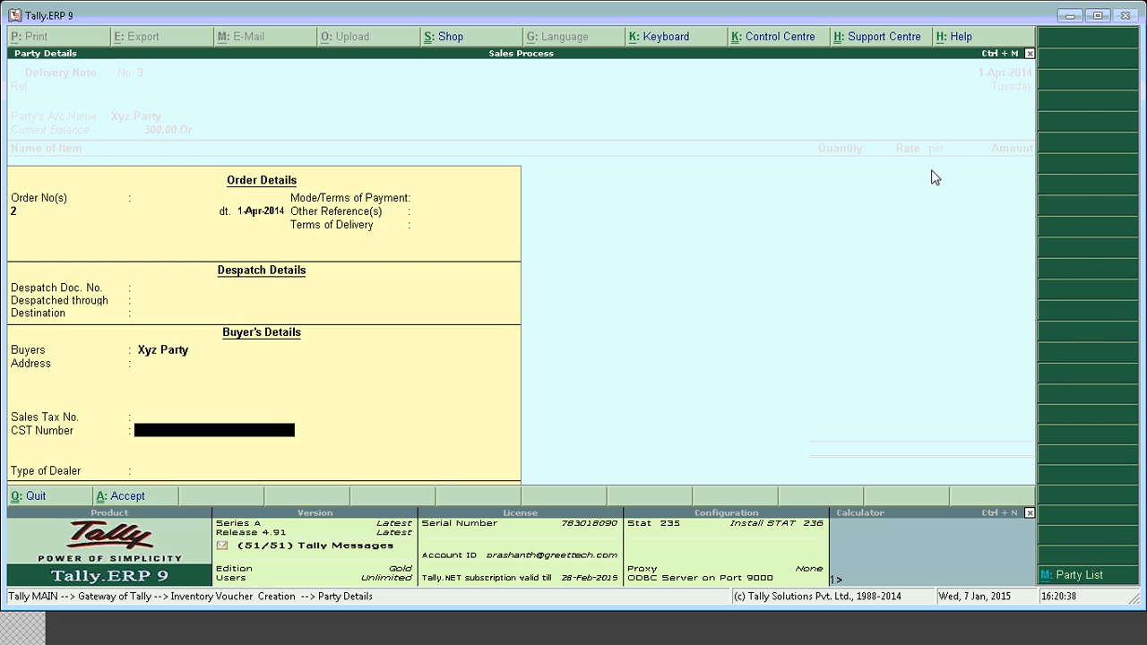
pyautogui.press('Return')
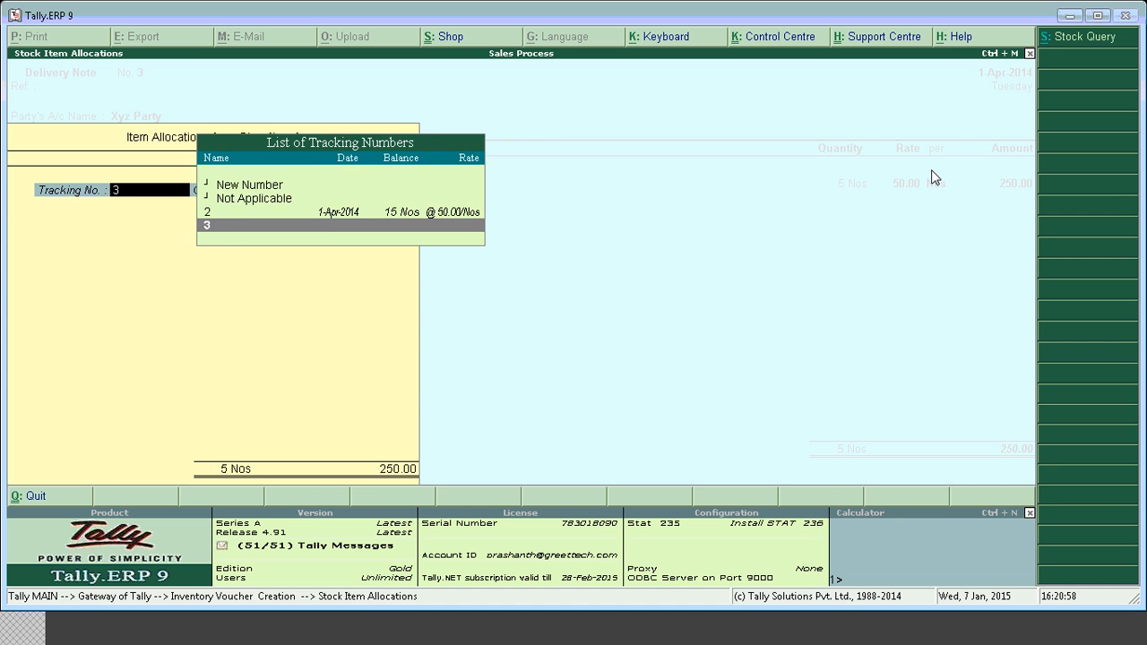
# Step: Accept Stoc Item1's allocation of 5 Nos at 50.00 under tracking number 3 against order 2
pyautogui.press('Return')
pyautogui.press('Return')
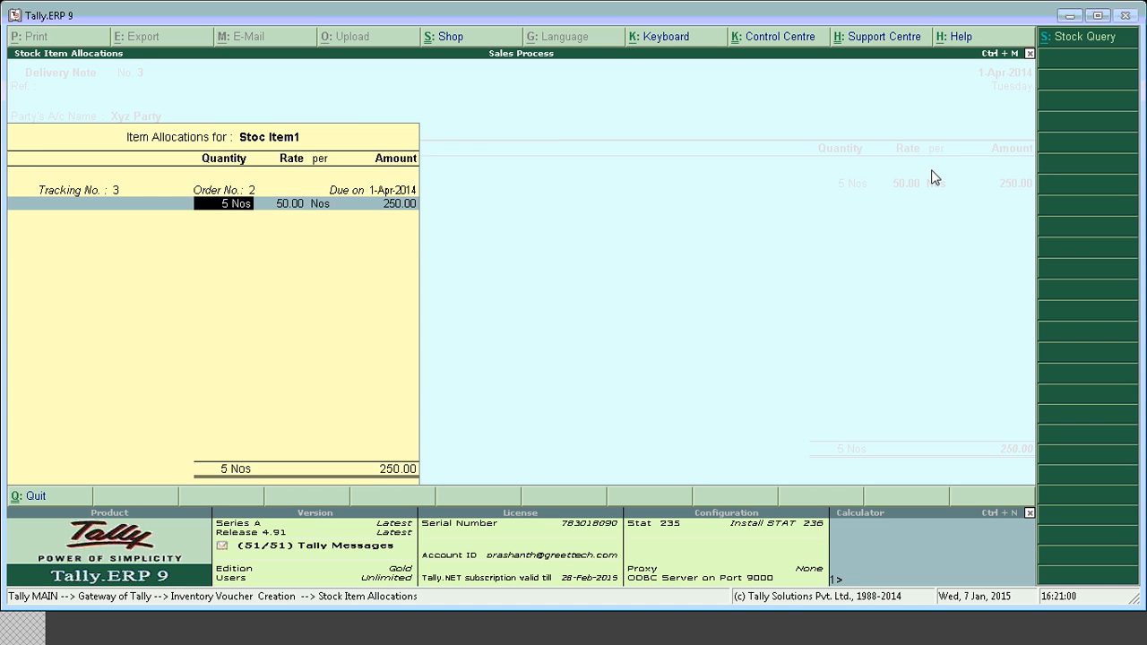
pyautogui.press('Return')
pyautogui.press('Return')
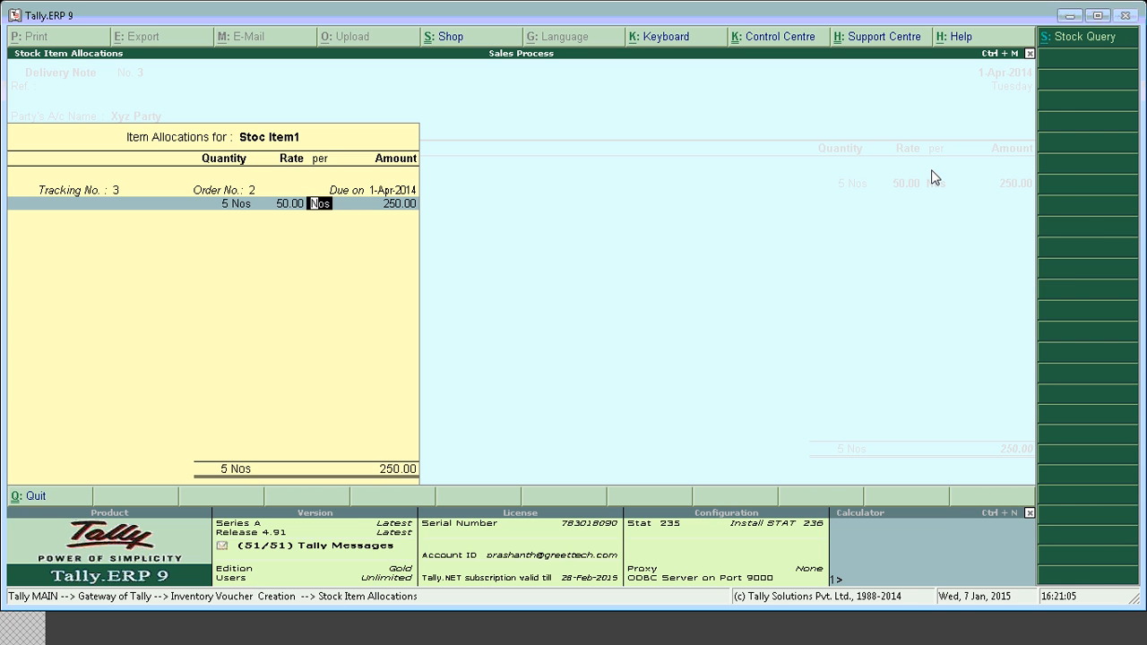
pyautogui.press('Return')
pyautogui.press('Return')
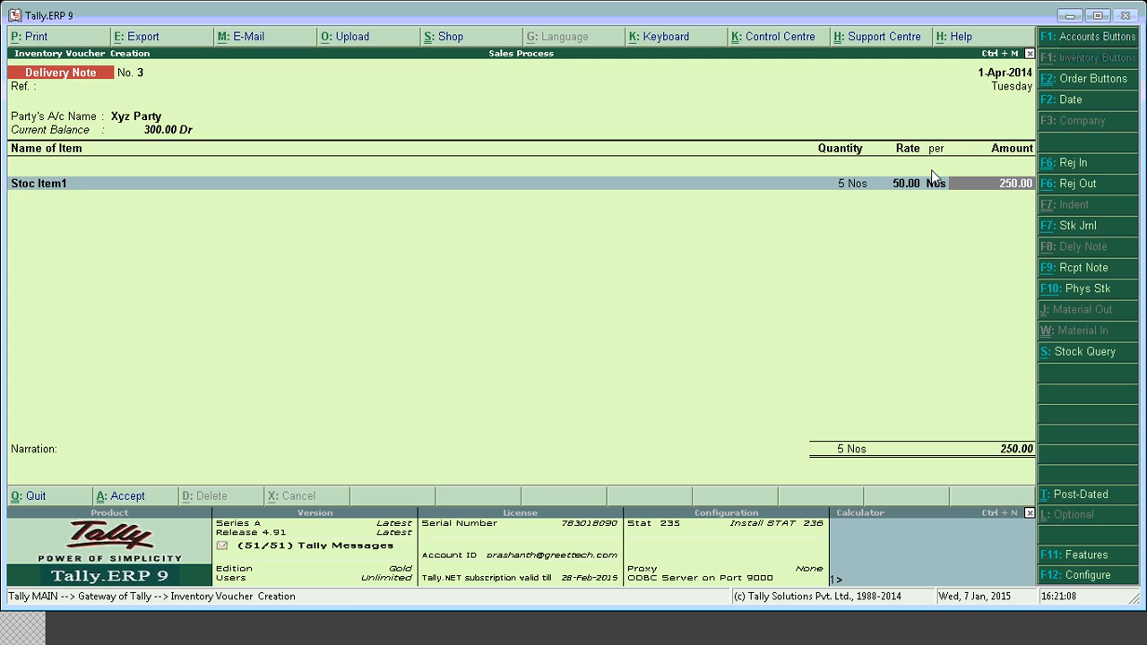
# Step: Date the delivery note 2-4-2014 and save it without a narration
pyautogui.press('F2')
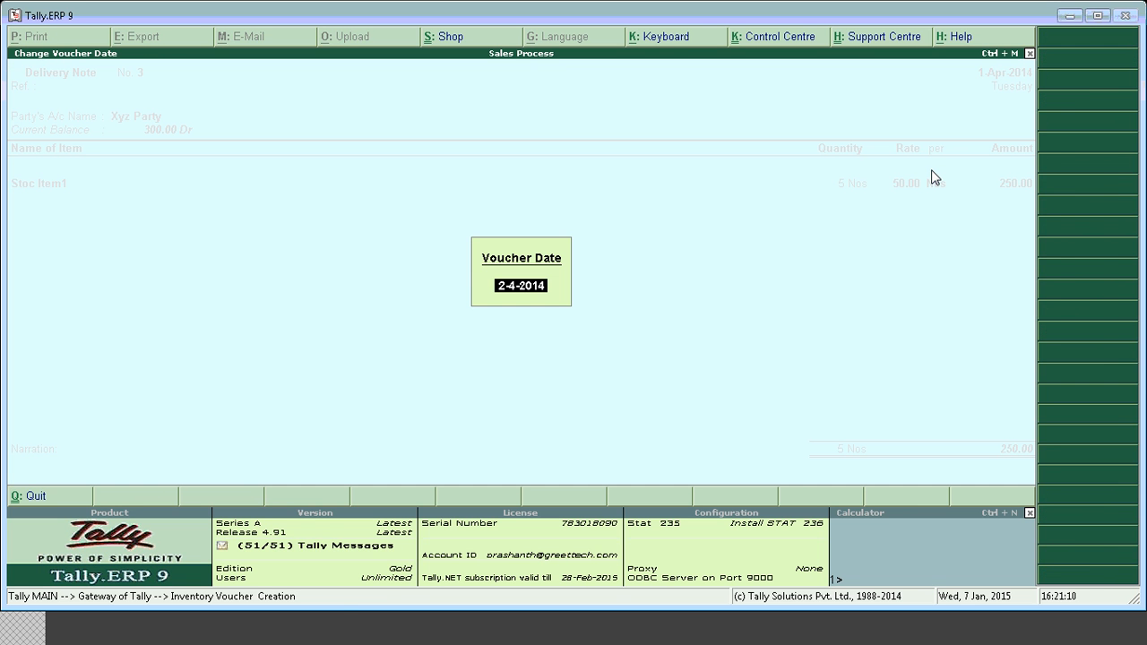
pyautogui.press('Return')
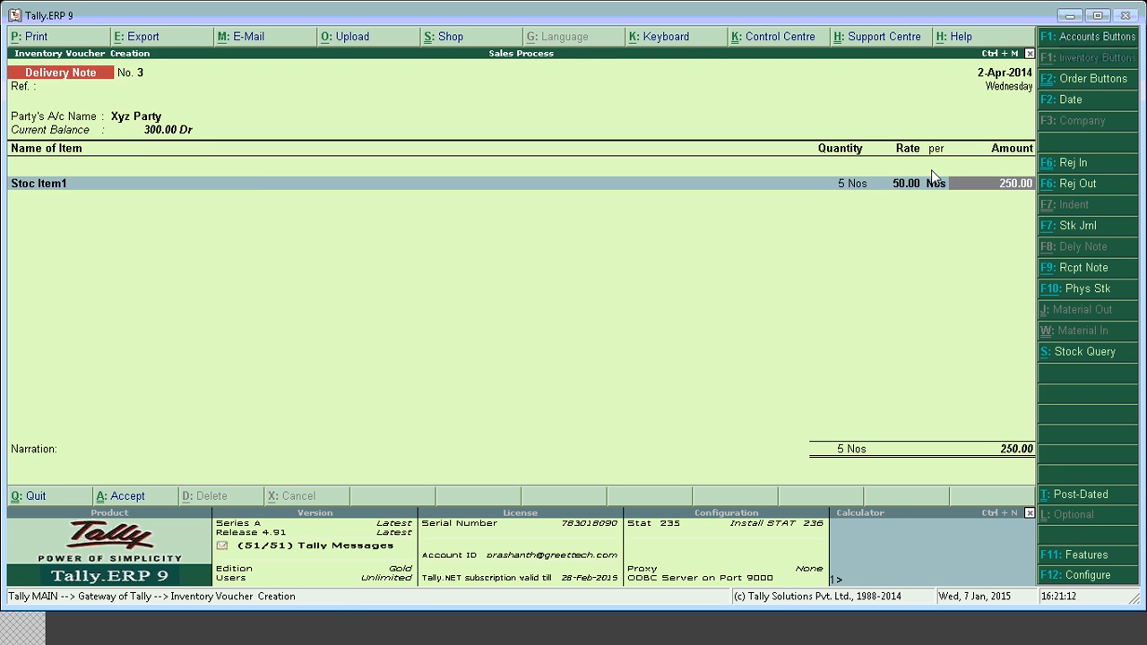
pyautogui.press('Return')
pyautogui.press('Return')
pyautogui.press('Return')
pyautogui.press('Return')
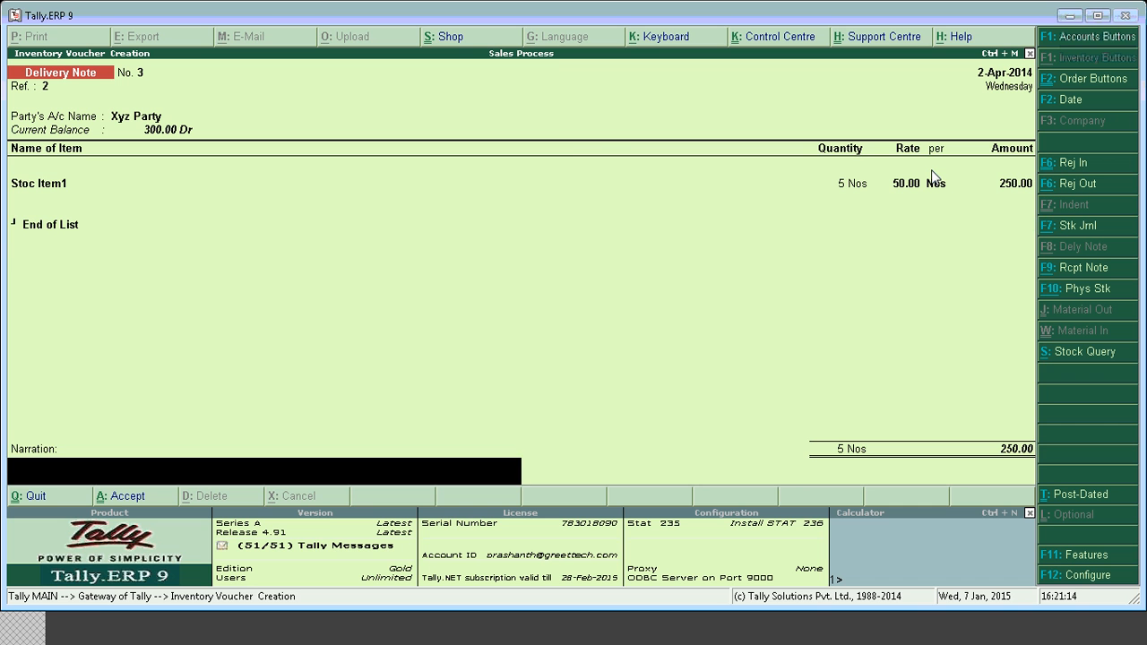
pyautogui.press('Return')
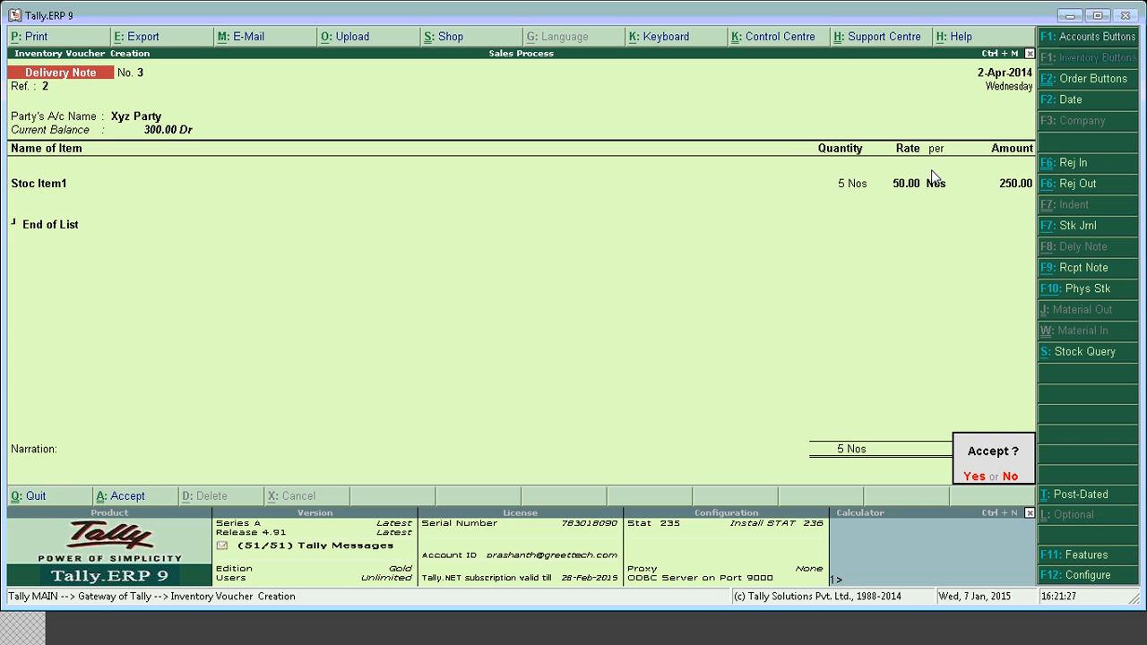
pyautogui.press('Return')
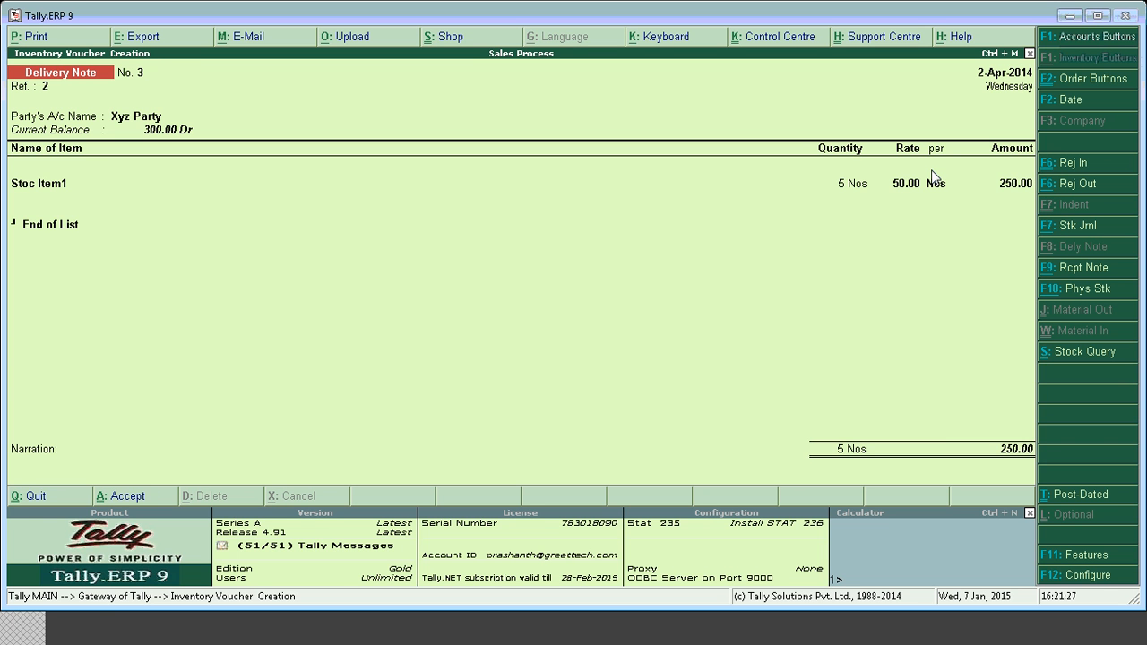
# Step: Quit delivery note entry and open accounting voucher entry
pyautogui.press('Escape')
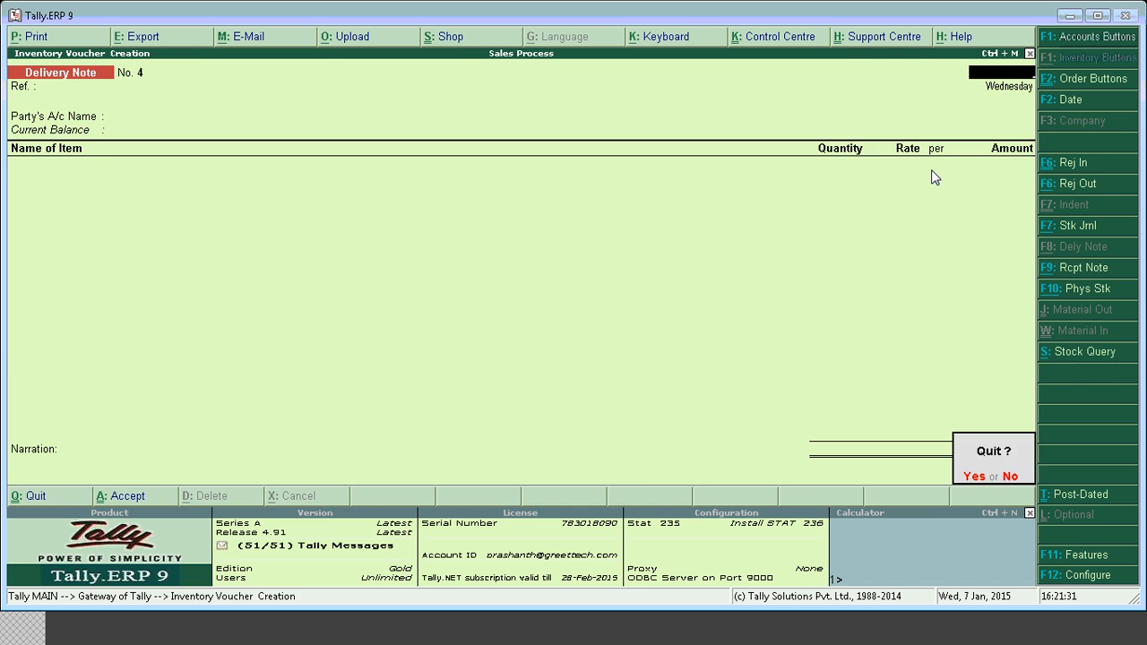
pyautogui.press('Return')
pyautogui.press('Down')
pyautogui.press('Down')
pyautogui.press('Down')
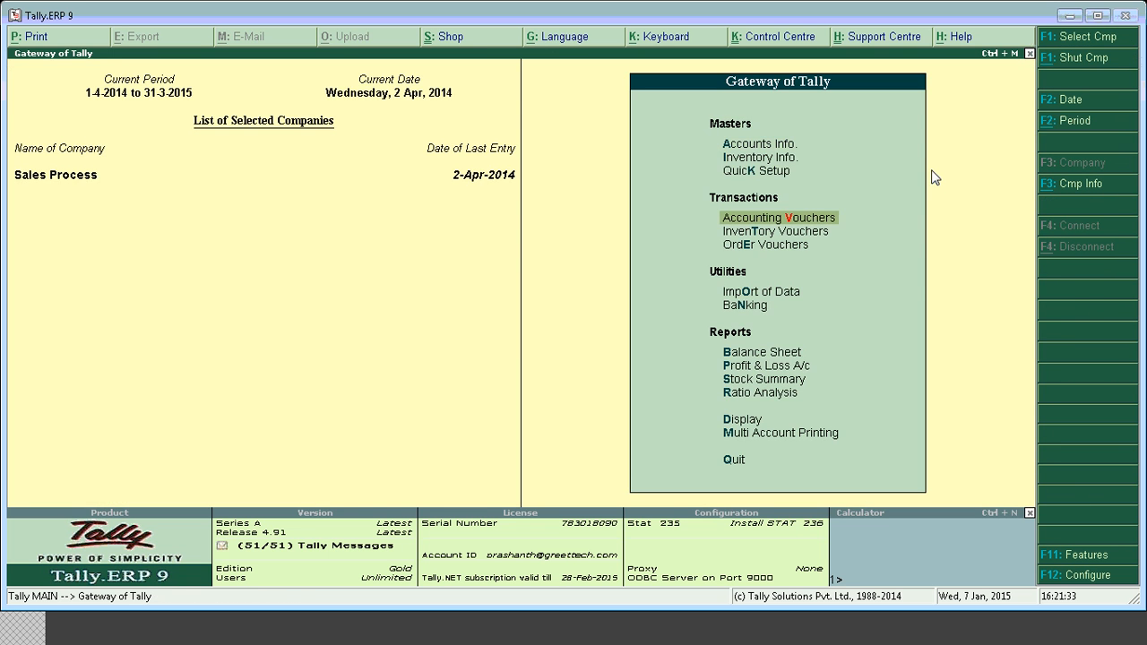
pyautogui.press('Return')
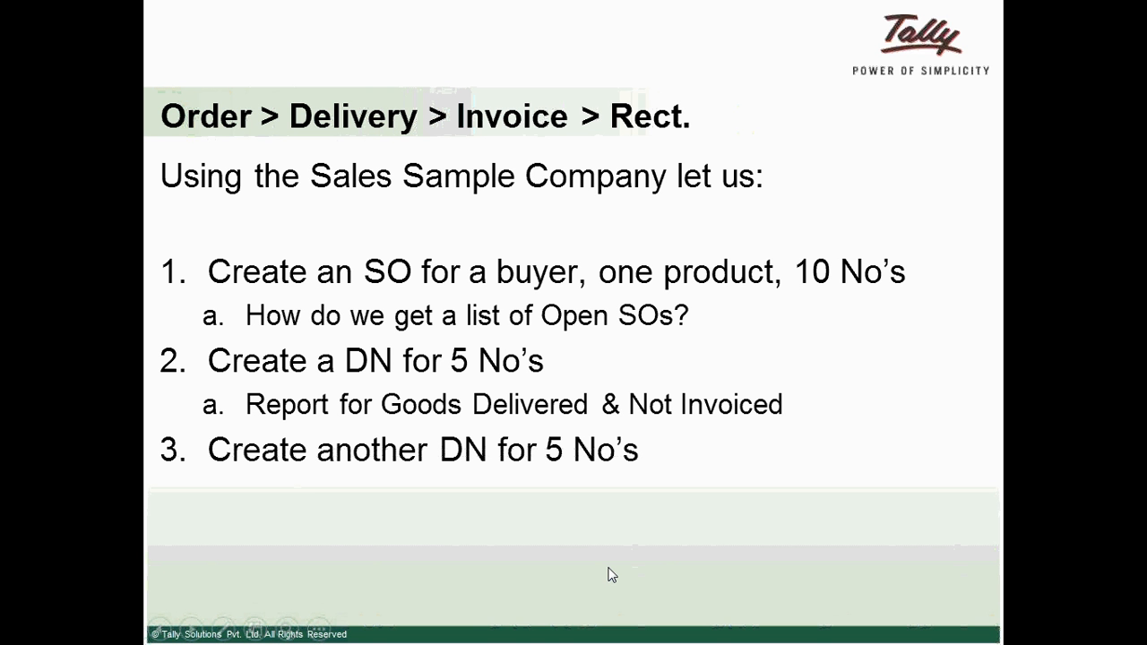
pyautogui.press('Right')
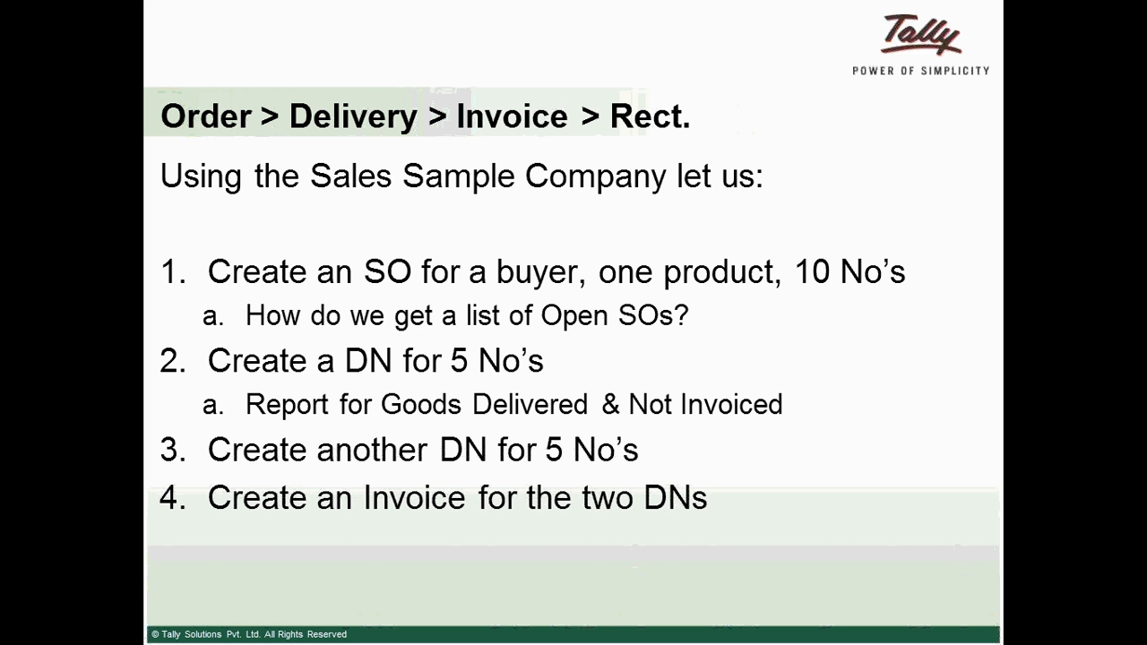
pyautogui.press('Right')
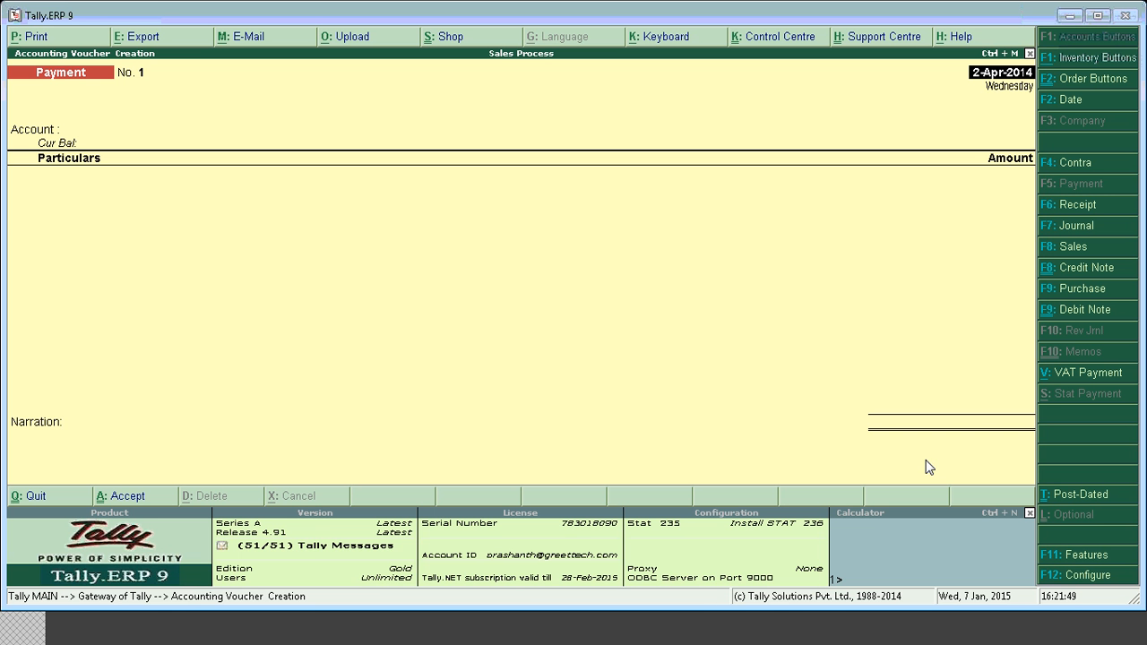
# Step: Start a sales voucher with Xyz Party as the party account
pyautogui.click(1066, 249)
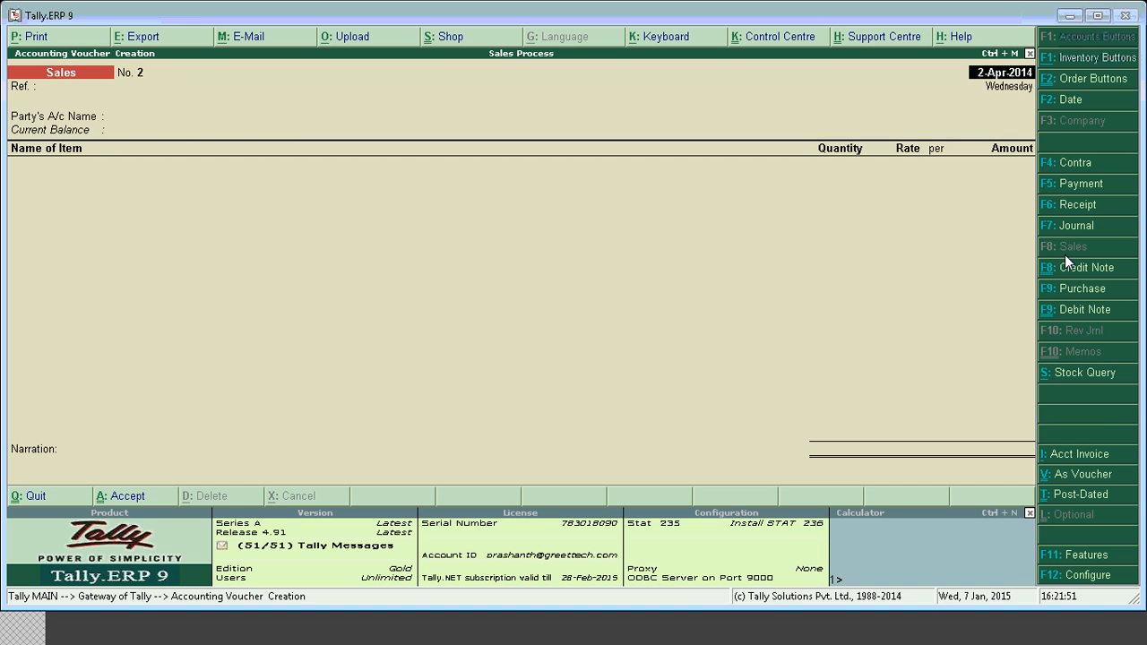
pyautogui.press('Down')
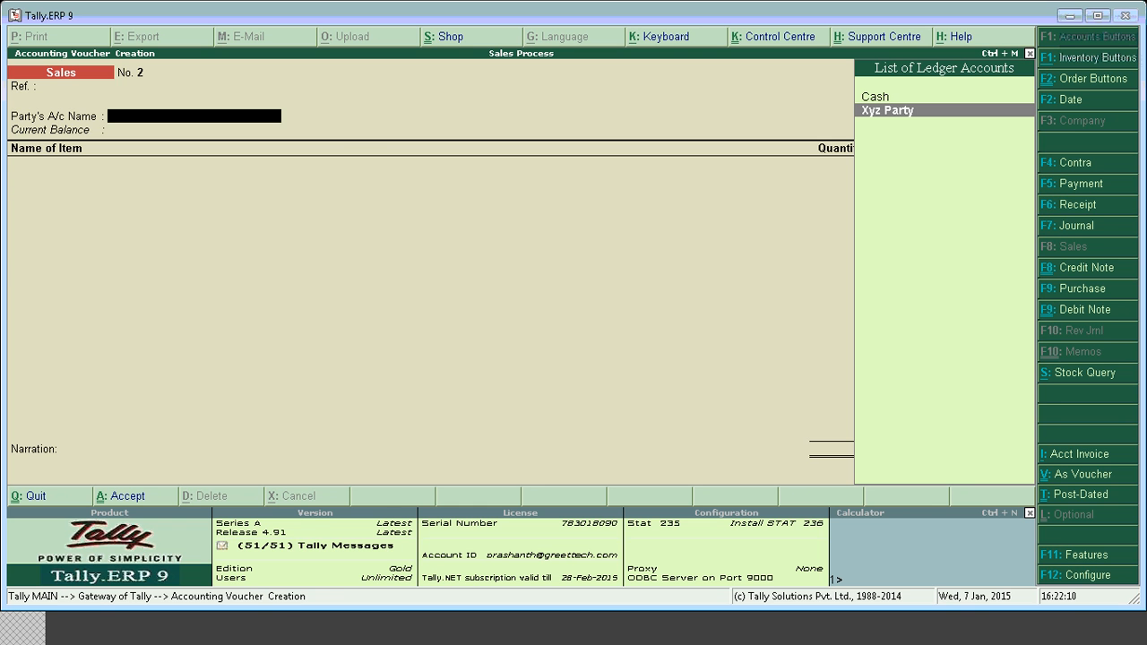
pyautogui.press('Return')
# Step: Link the sales voucher to delivery notes 2 and 3 and end the tracking number selection
pyautogui.press('Down')
pyautogui.press('Down')
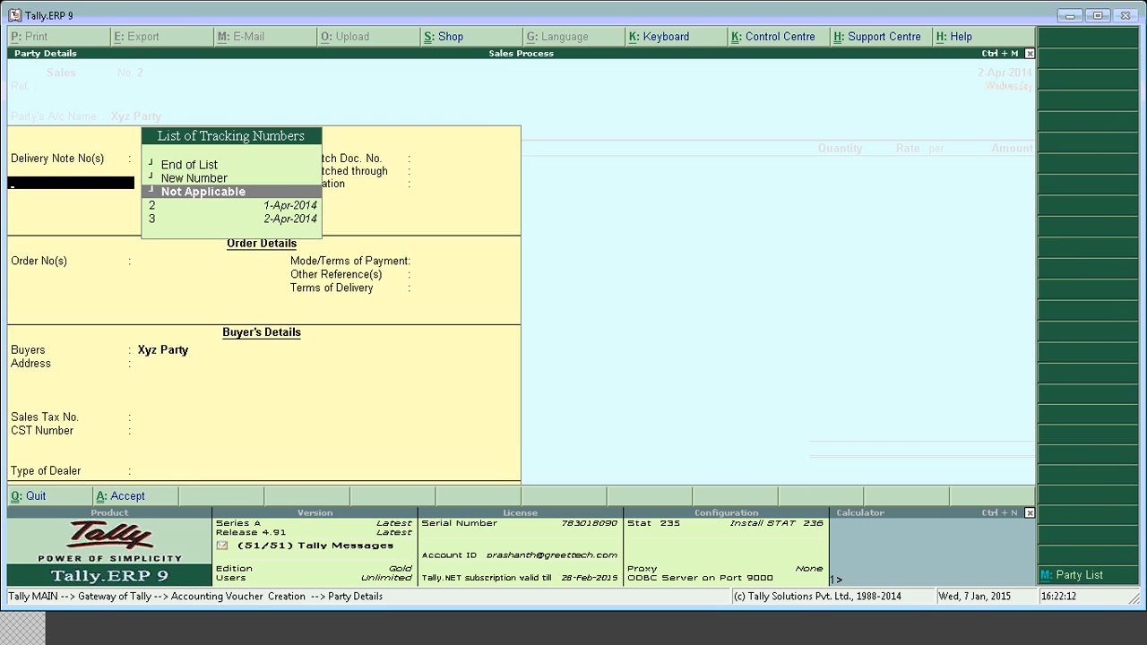
pyautogui.press('Down')
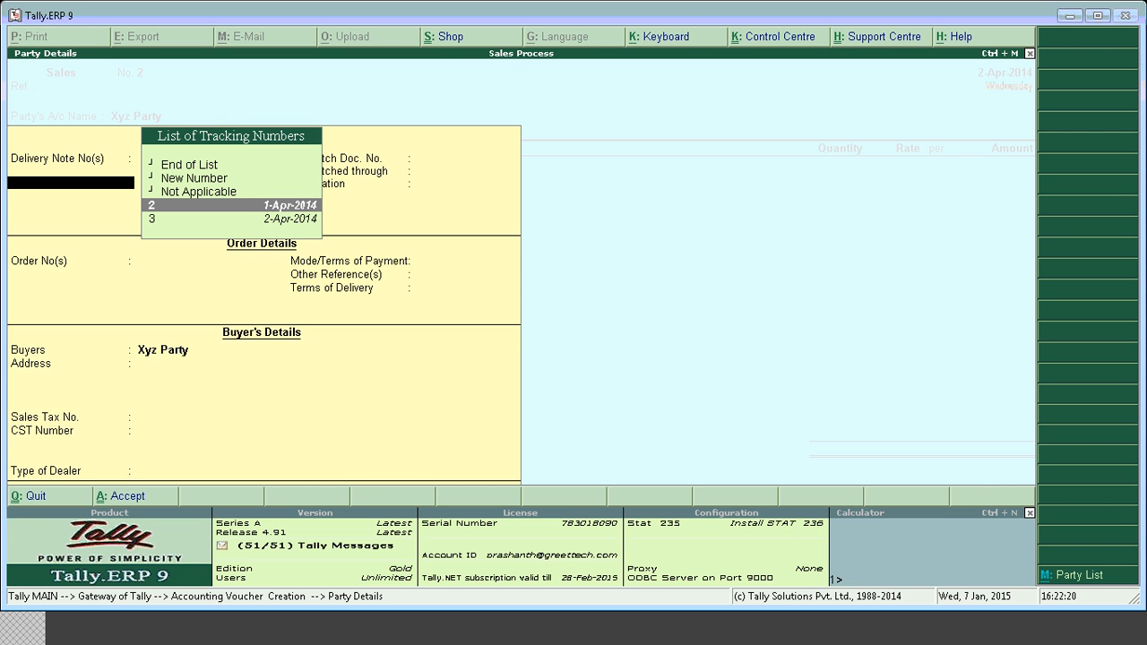
pyautogui.press('Return')
pyautogui.press('Down')
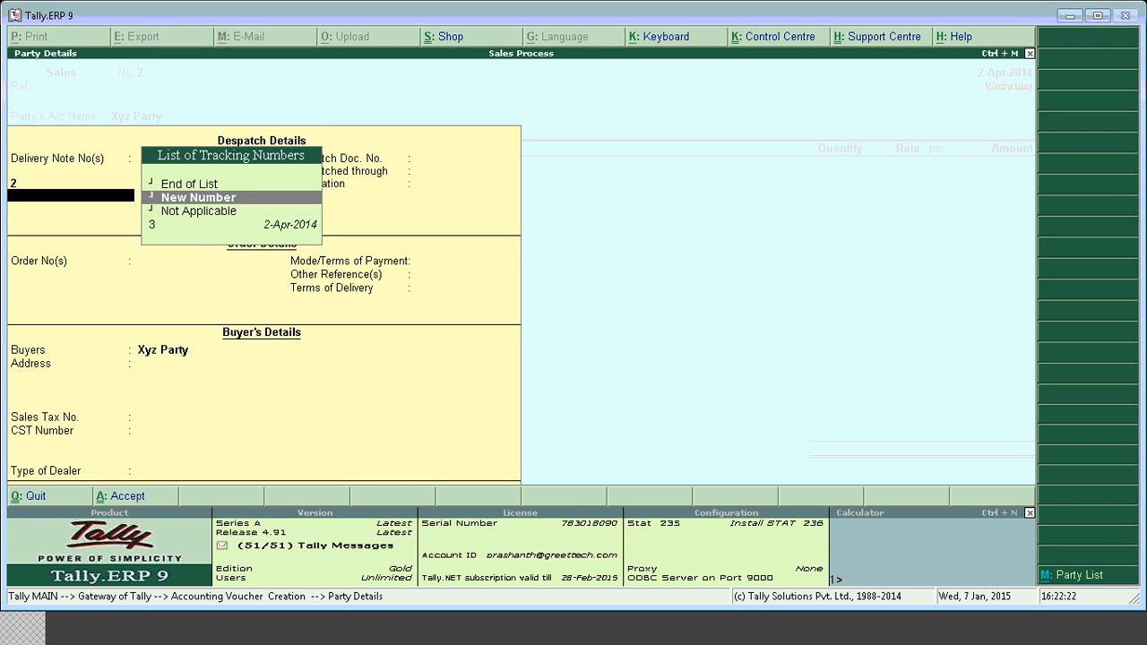
pyautogui.press('Down')
pyautogui.press('Down')
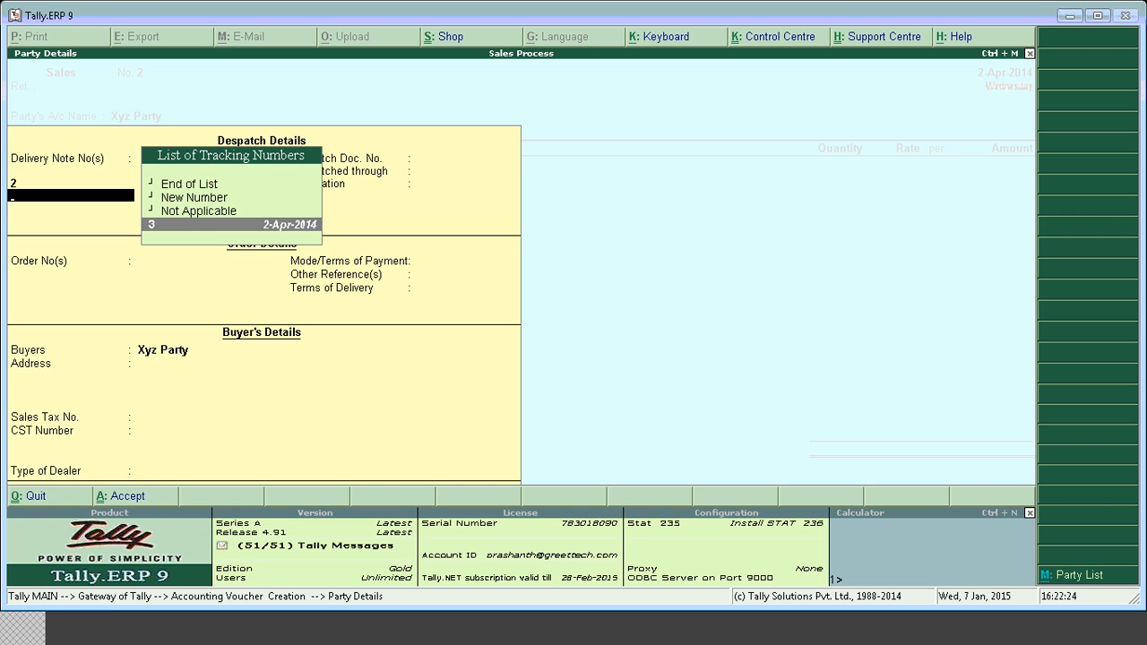
pyautogui.press('Return')
pyautogui.press('Return')
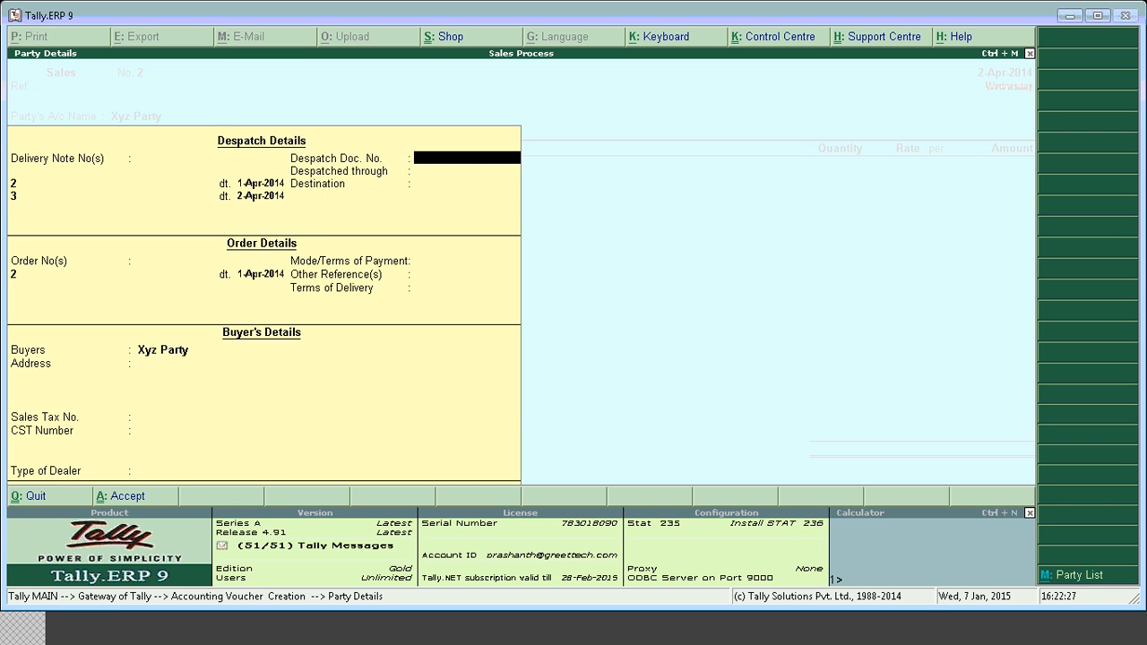
# Step: Accept the despatch, order and buyer's details for Xyz Party without entering anything further
pyautogui.press('Return')
pyautogui.press('Return')
pyautogui.press('Return')
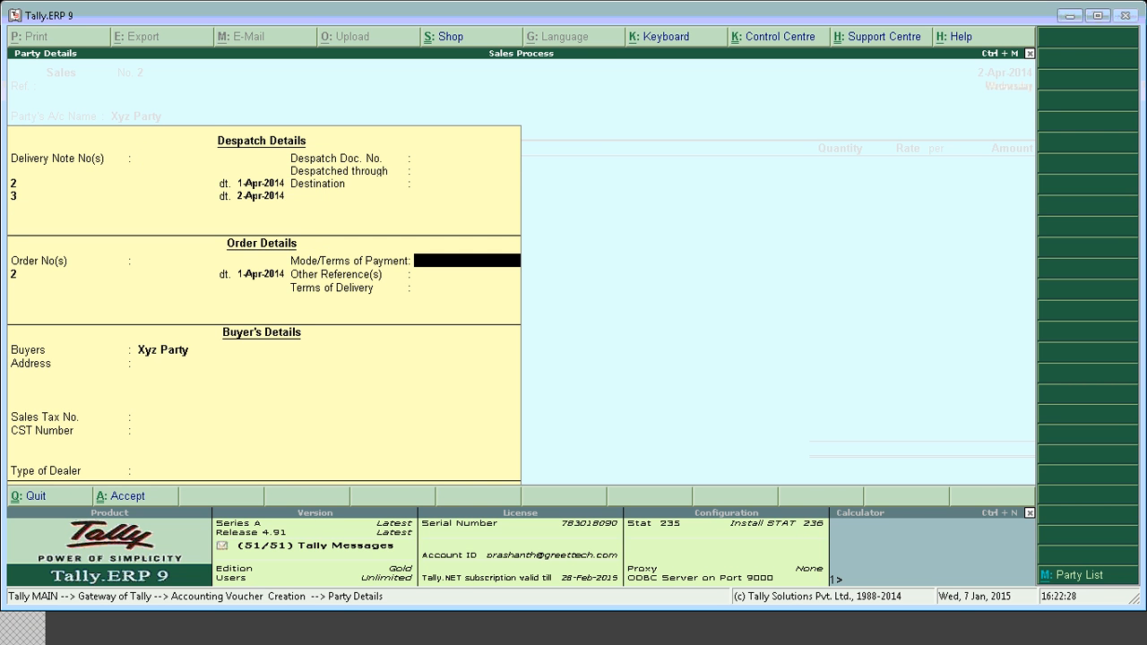
pyautogui.press('Return')
pyautogui.press('Return')
pyautogui.press('Return')
pyautogui.press('Return')
pyautogui.press('Return')
pyautogui.press('Return')
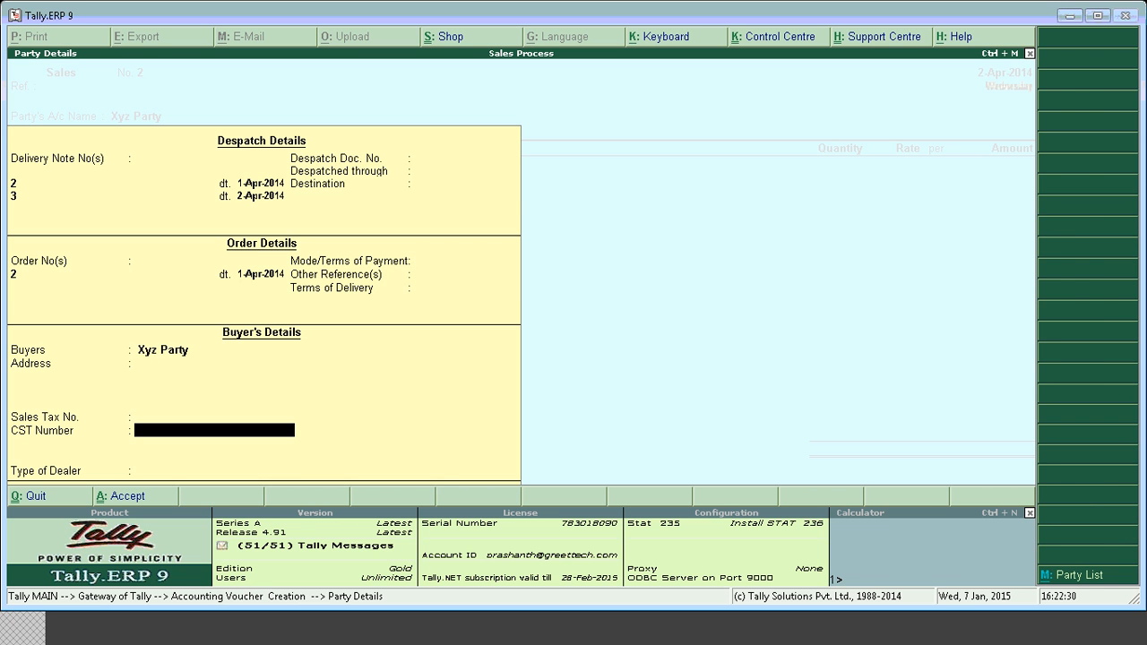
pyautogui.press('Return')
pyautogui.press('Return')
pyautogui.press('Return')
pyautogui.press('Return')
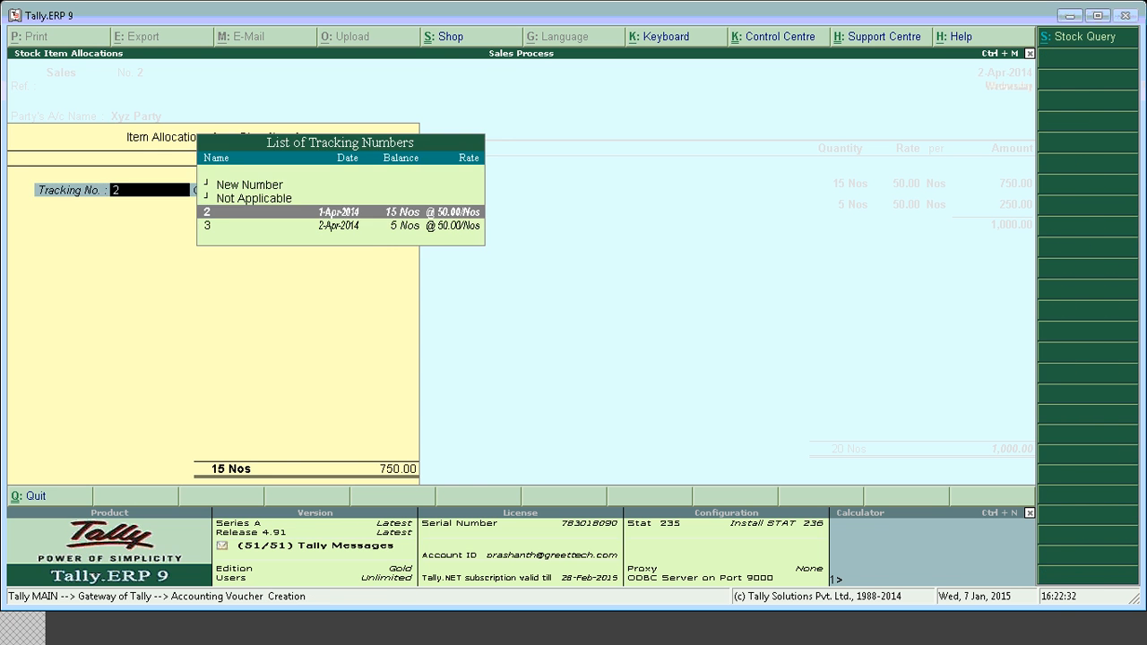
# Step: Accept Stoc Item1's allocation of 15 Nos at 50.00 under tracking number 2, posting 750.00 to Sales A/c
pyautogui.press('Return')
pyautogui.press('Return')
pyautogui.press('Return')
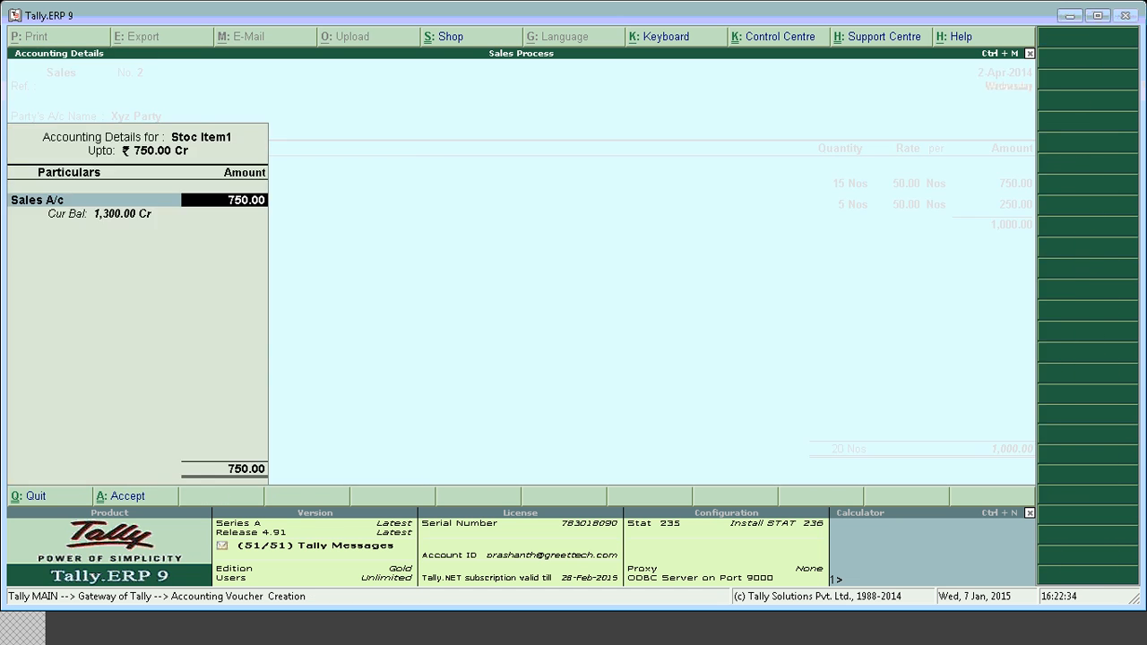
pyautogui.press('Return')
pyautogui.press('Return')
pyautogui.press('Return')
# Step: Accept Stoc Item1's second line of 5 Nos at 50.00 under tracking number 3 and end the item list
pyautogui.press('Return')
pyautogui.press('Return')
pyautogui.press('Return')
pyautogui.press('Return')
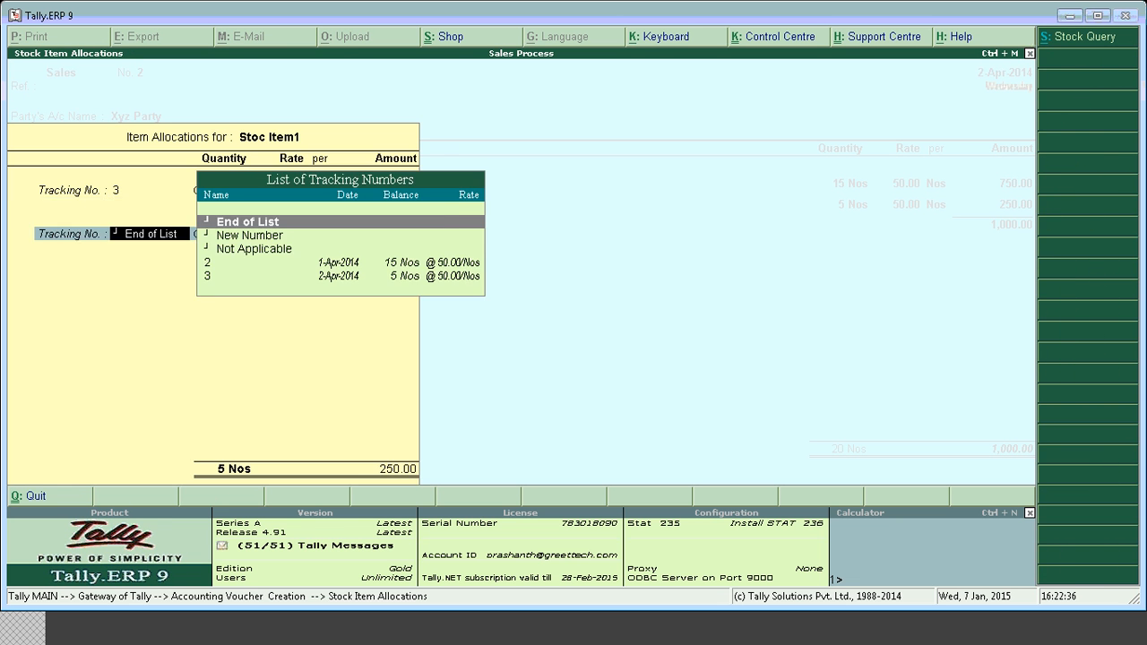
pyautogui.press('Return')
pyautogui.press('Return')
pyautogui.press('Return')
pyautogui.press('Return')
pyautogui.press('Return')
pyautogui.press('Return')
pyautogui.press('Return')
pyautogui.press('Return')
pyautogui.press('Return')
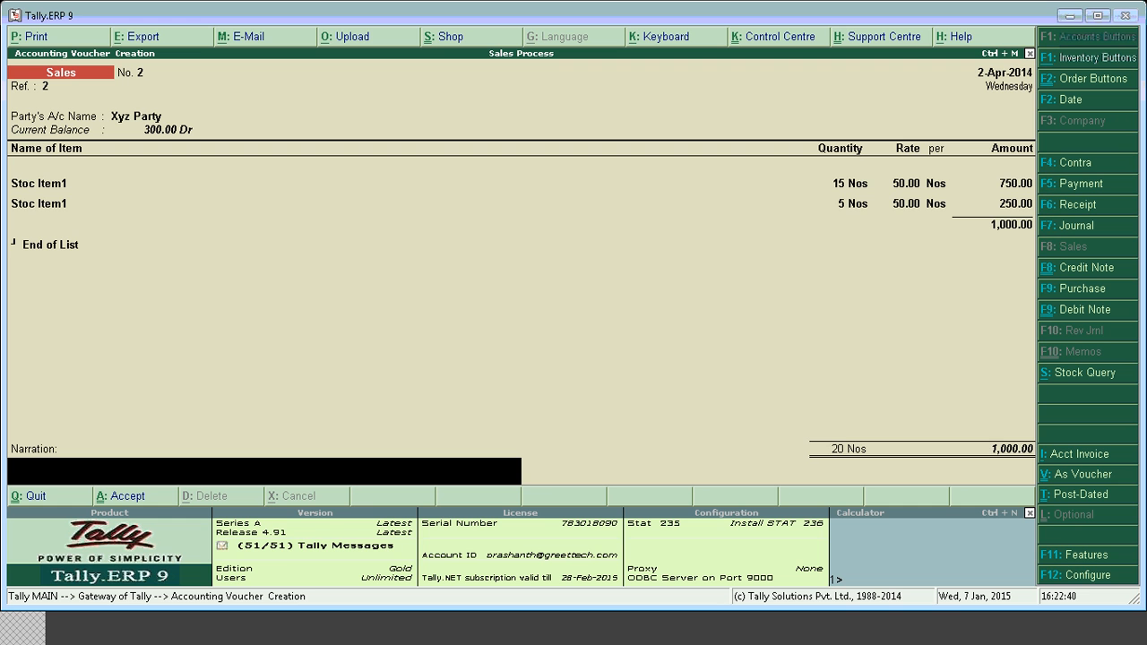
# Step: Go back to the 5 Nos line of Stoc Item1 and re-accept its allocation to reach Xyz Party's bill-wise details
pyautogui.press('BackSpace')
pyautogui.press('BackSpace')
pyautogui.press('BackSpace')
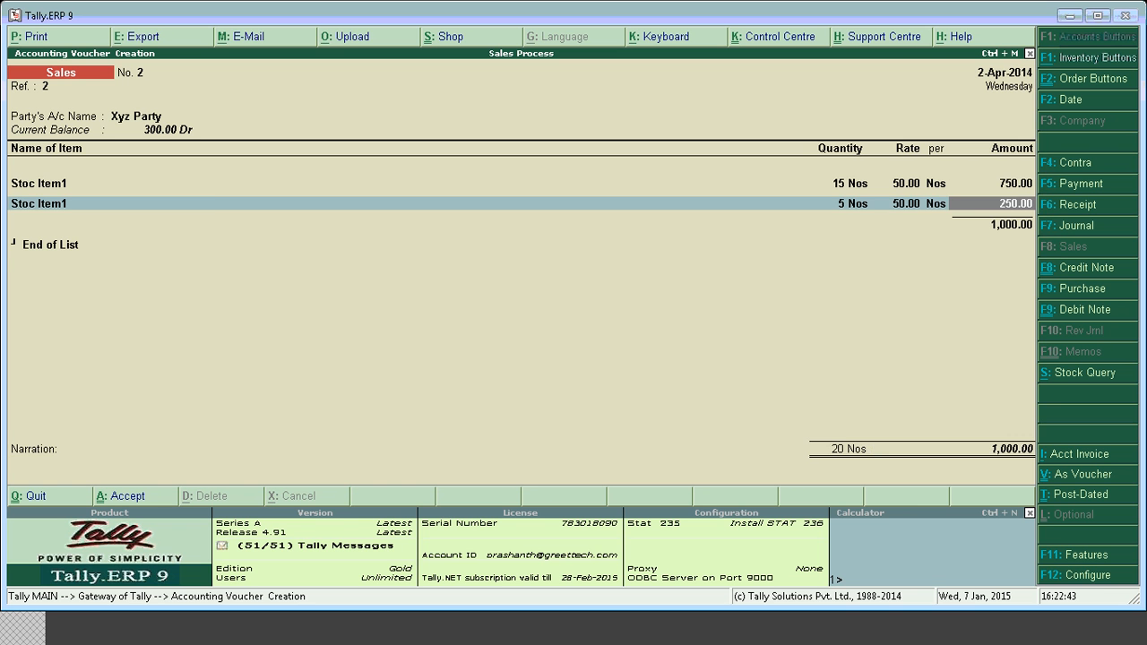
pyautogui.press('BackSpace')
pyautogui.press('Return')
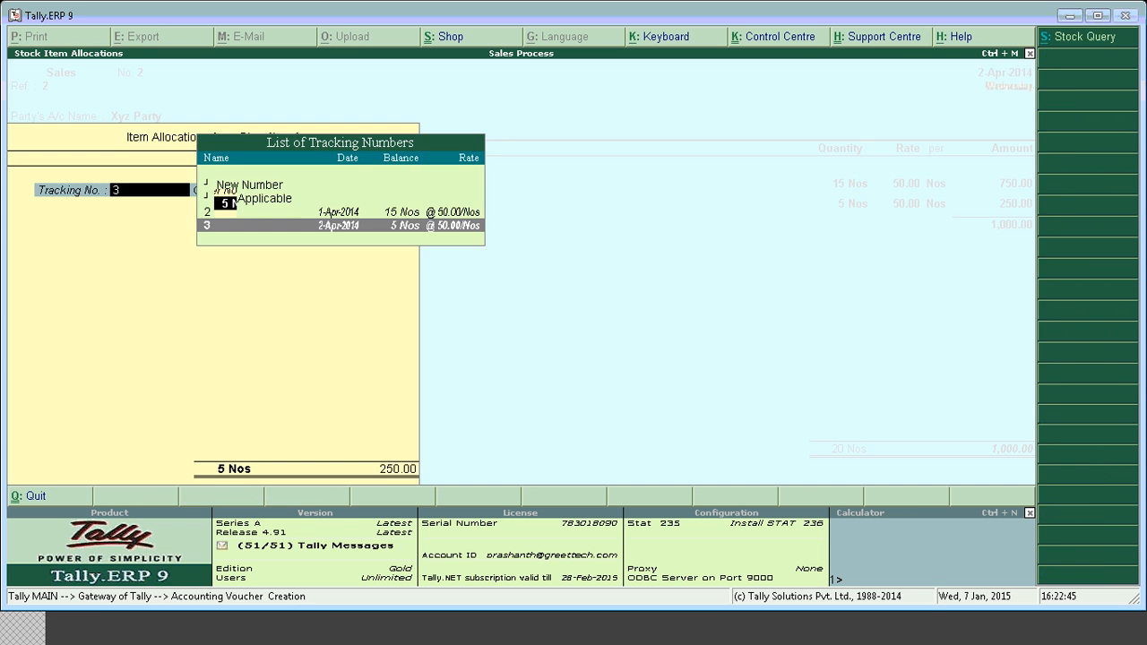
pyautogui.press('Return')
pyautogui.press('Return')
pyautogui.press('Return')
pyautogui.press('Return')
pyautogui.press('Return')
pyautogui.press('Return')
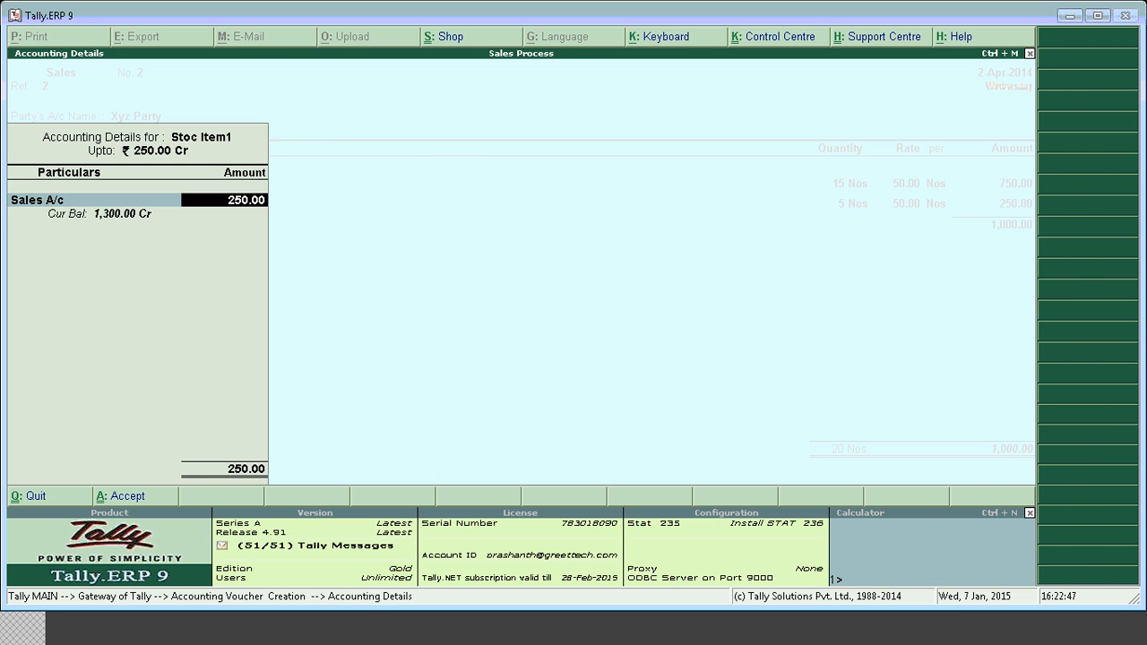
pyautogui.press('Return')
pyautogui.press('BackSpace')
pyautogui.press('Return')
pyautogui.press('Return')
pyautogui.press('Return')
pyautogui.press('Return')
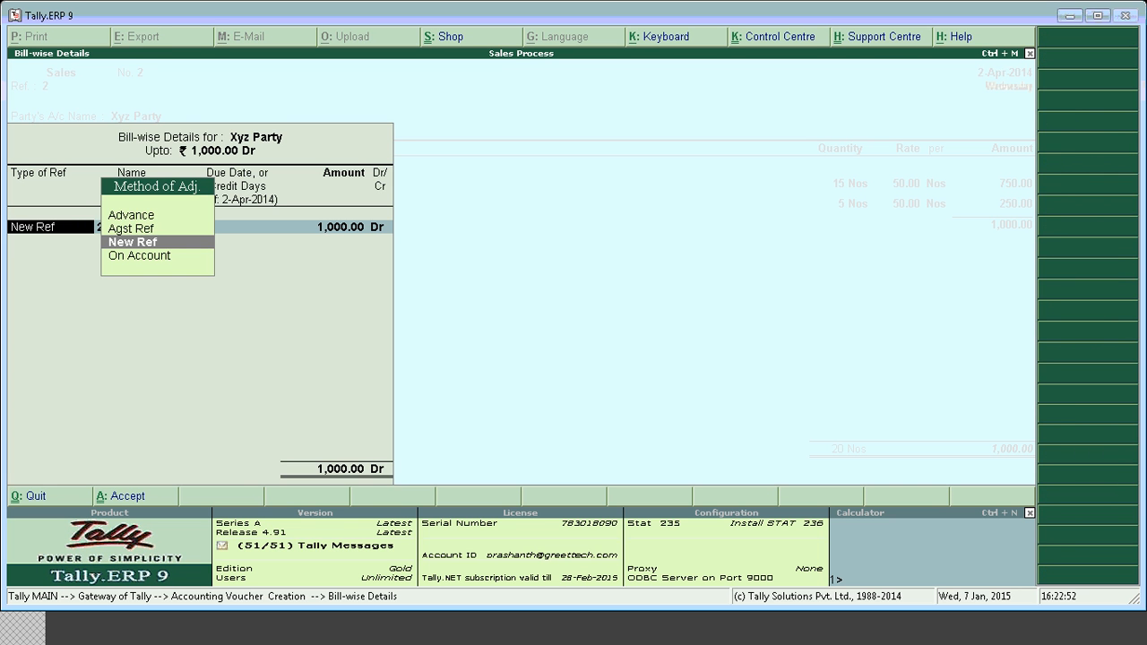
# Step: Save the sales voucher with New Ref 2 for 1,000.00 Dr and quit voucher entry
pyautogui.press('Return')
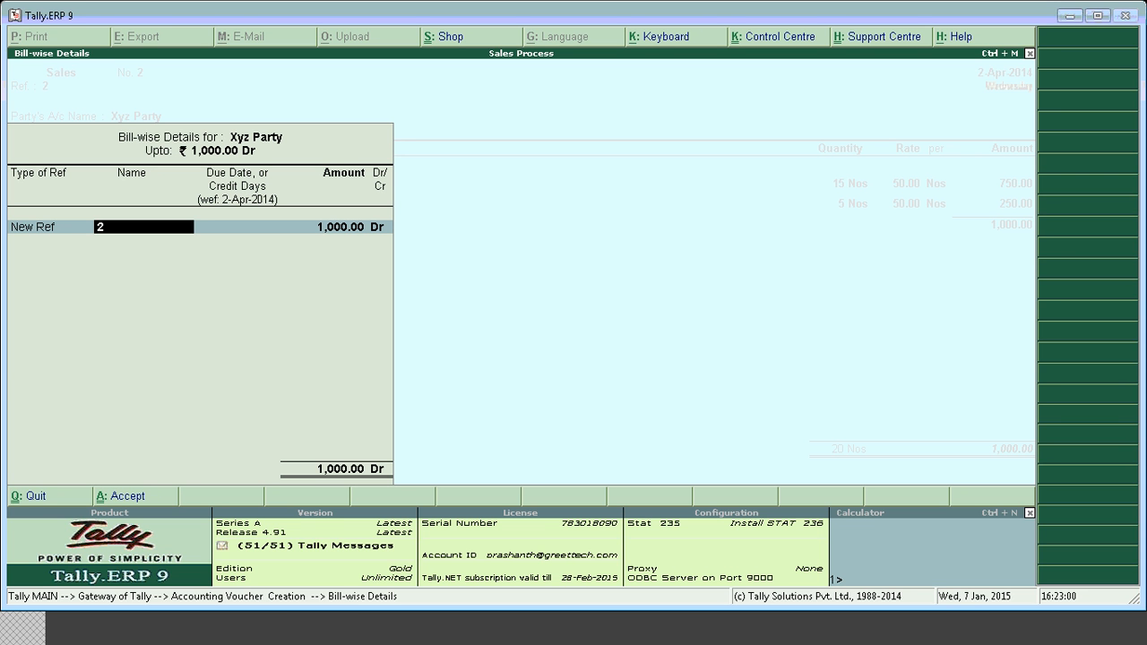
pyautogui.press('Return')
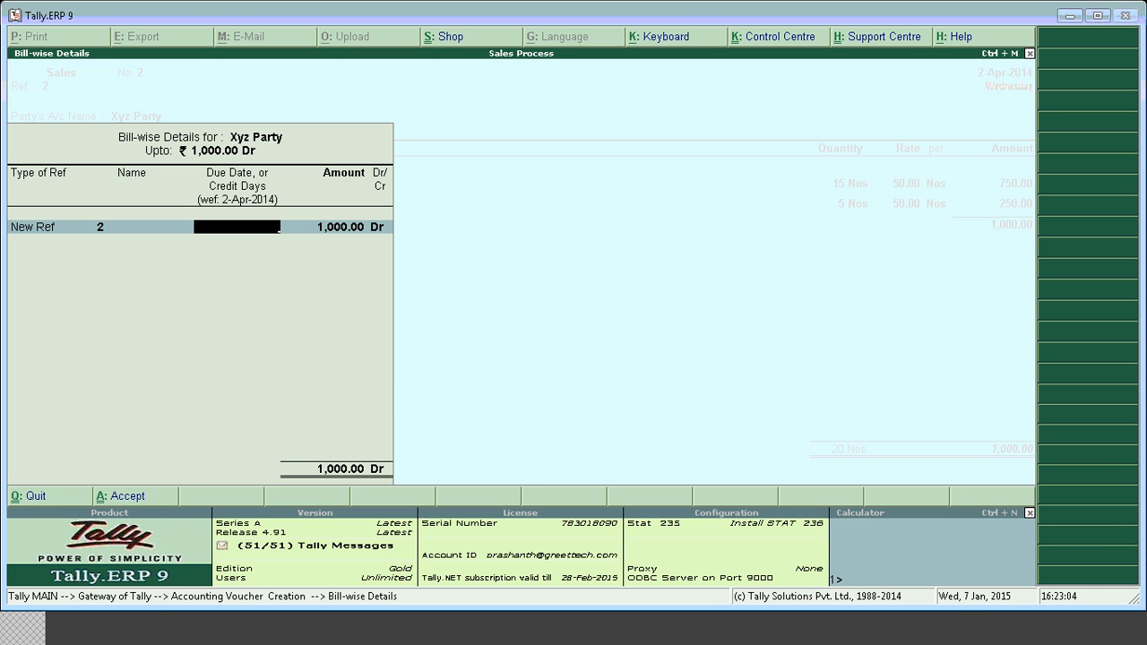
pyautogui.press('Return')
pyautogui.press('Return')
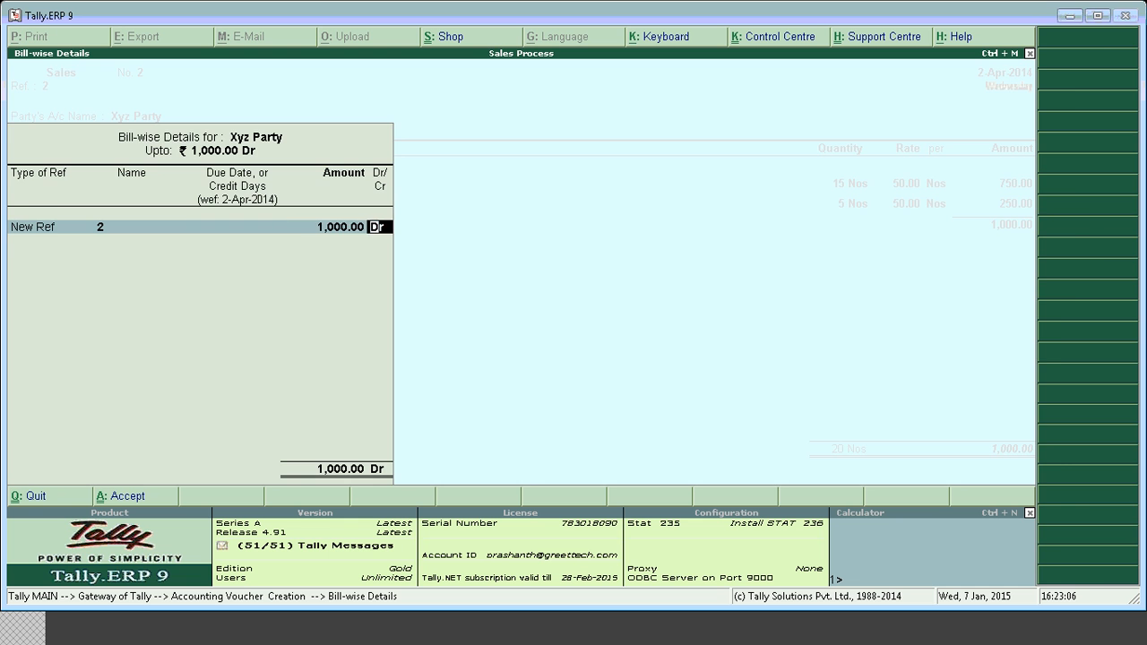
pyautogui.press('Return')
pyautogui.hotkey('ctrl', 'a')
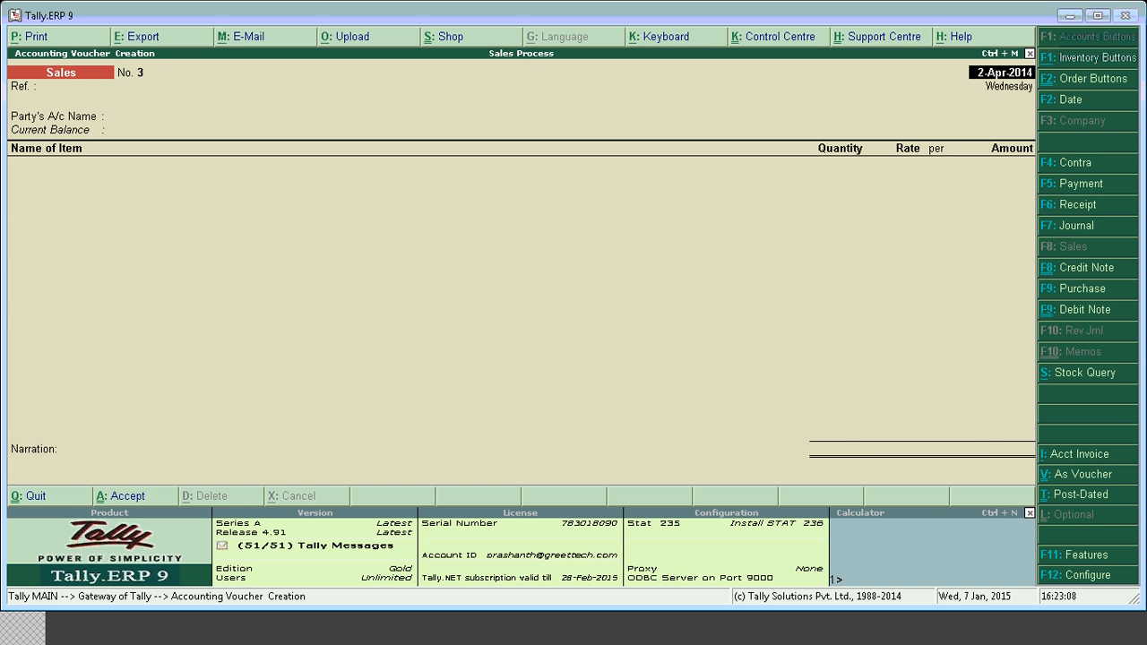
pyautogui.press('Escape')
pyautogui.press('Return')
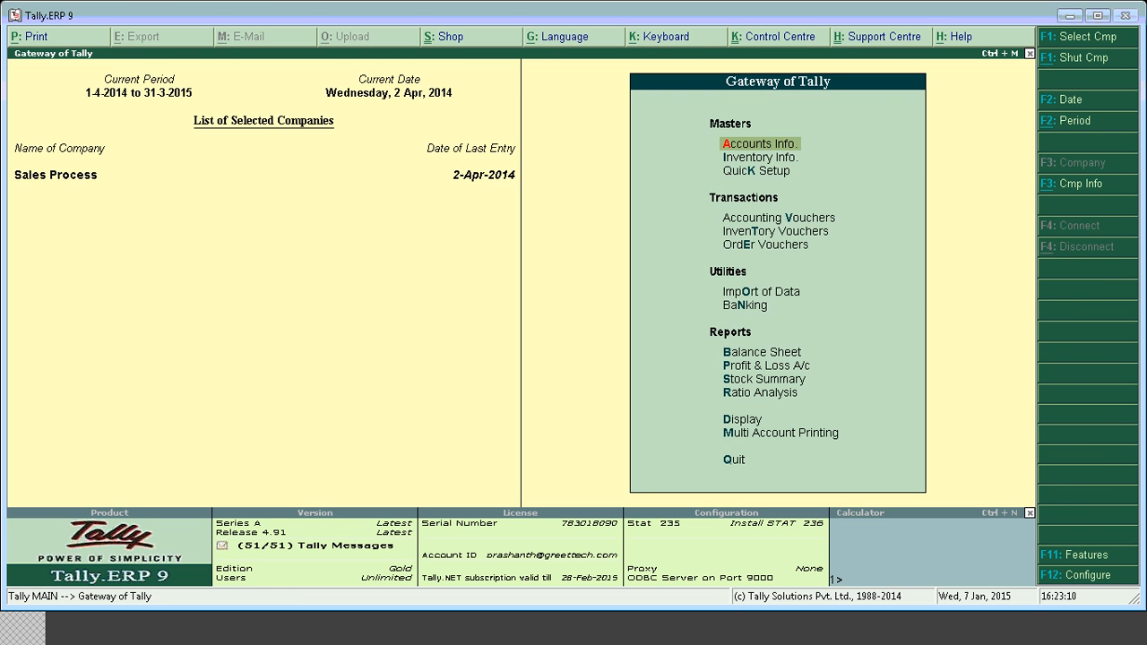
# Step: Reopen accounting voucher entry and start a receipt voucher
pyautogui.press('Down')
pyautogui.press('Down')
pyautogui.press('Down')
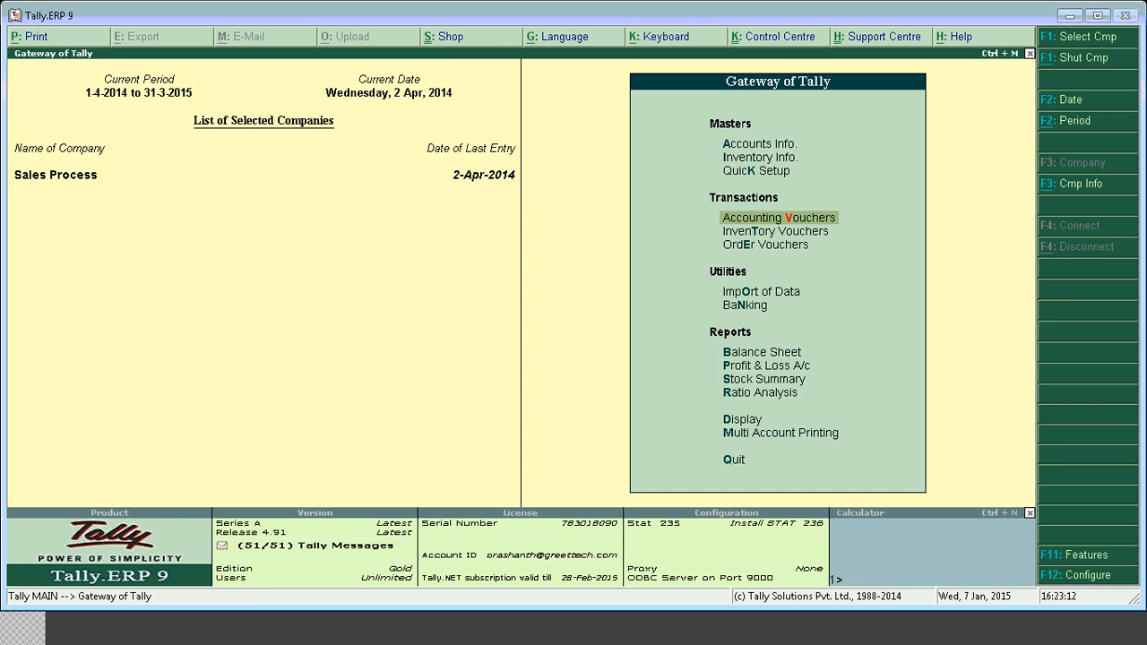
pyautogui.press('Return')
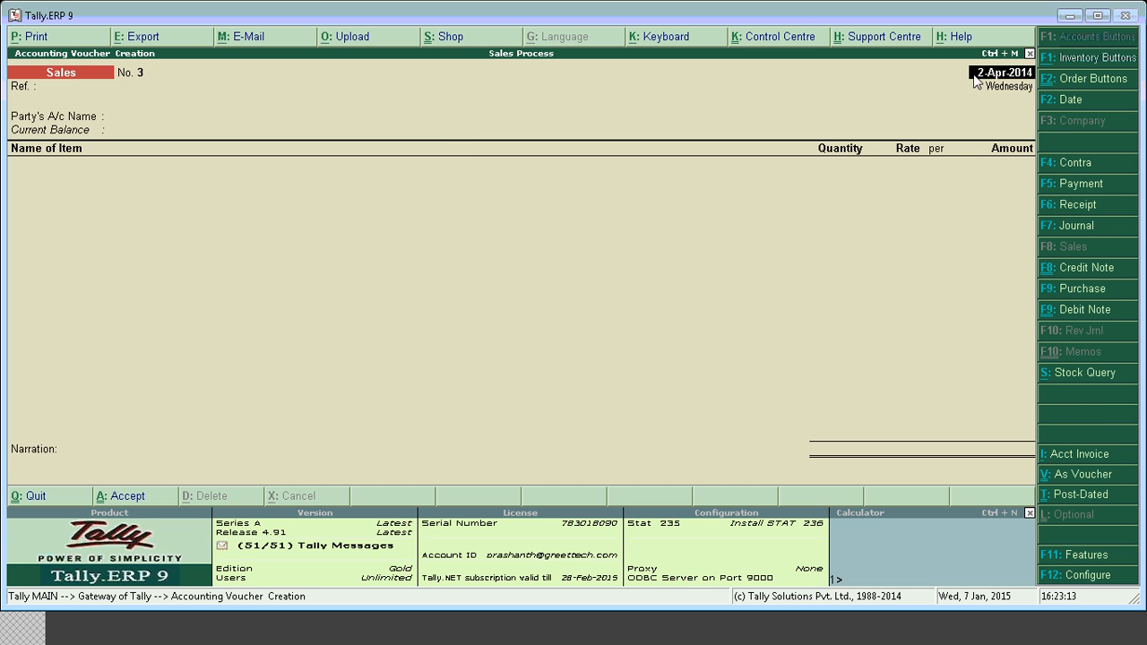
pyautogui.click(1087, 207)
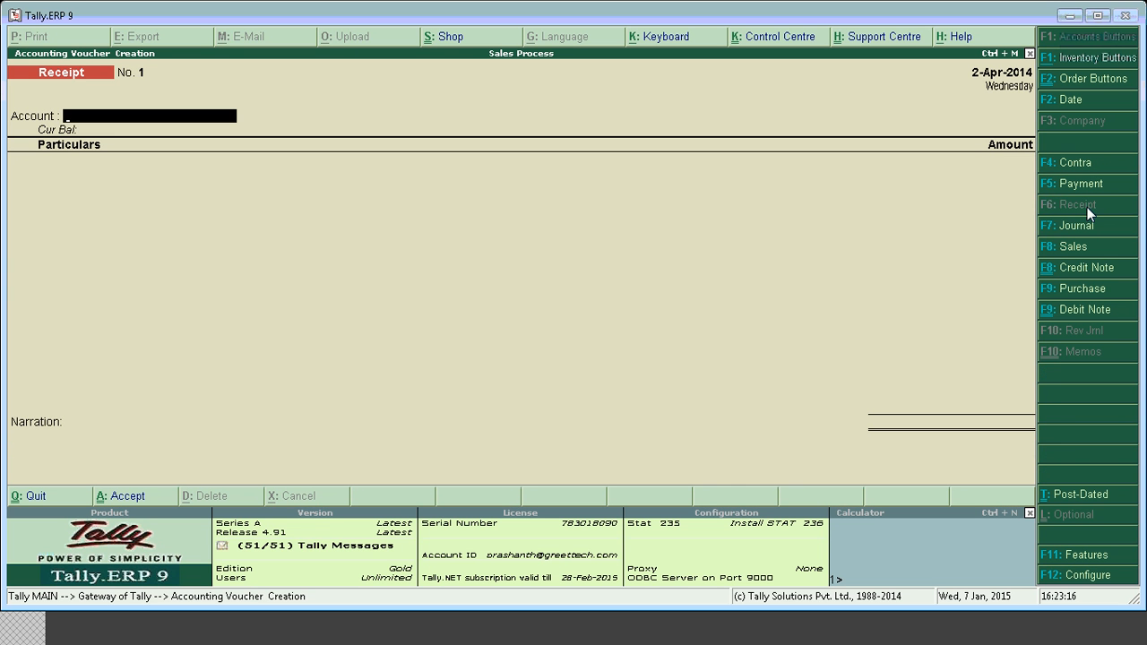
# Step: Set Cash as the receipt's account and credit Xyz Party with 1300
pyautogui.press('Return')
pyautogui.write('X')
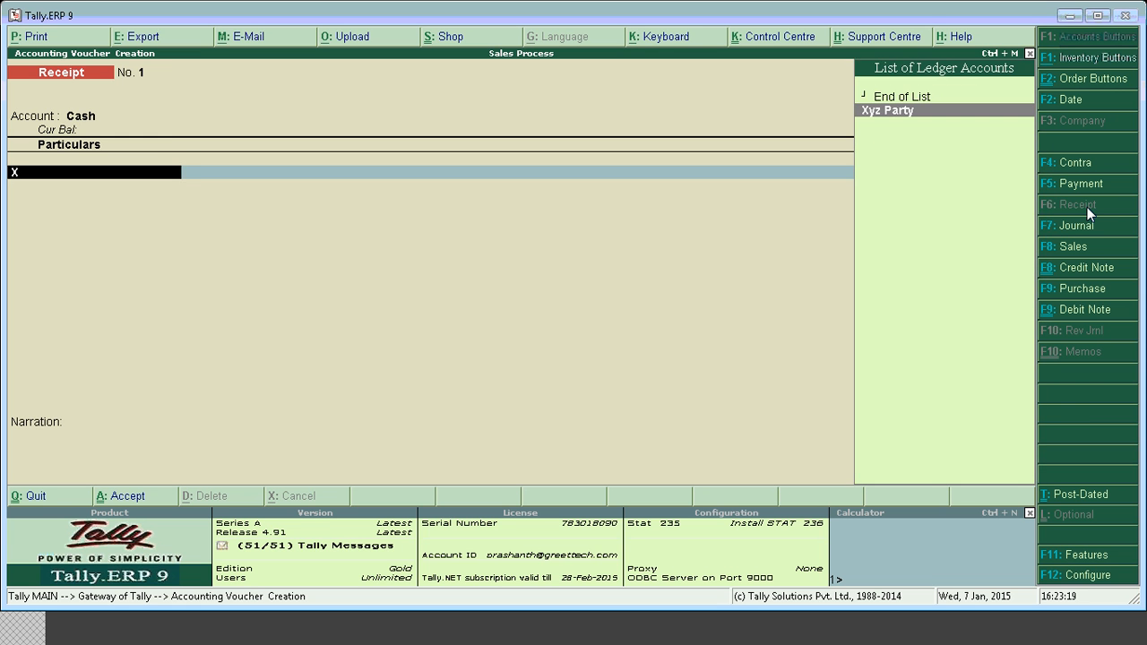
pyautogui.press('Return')
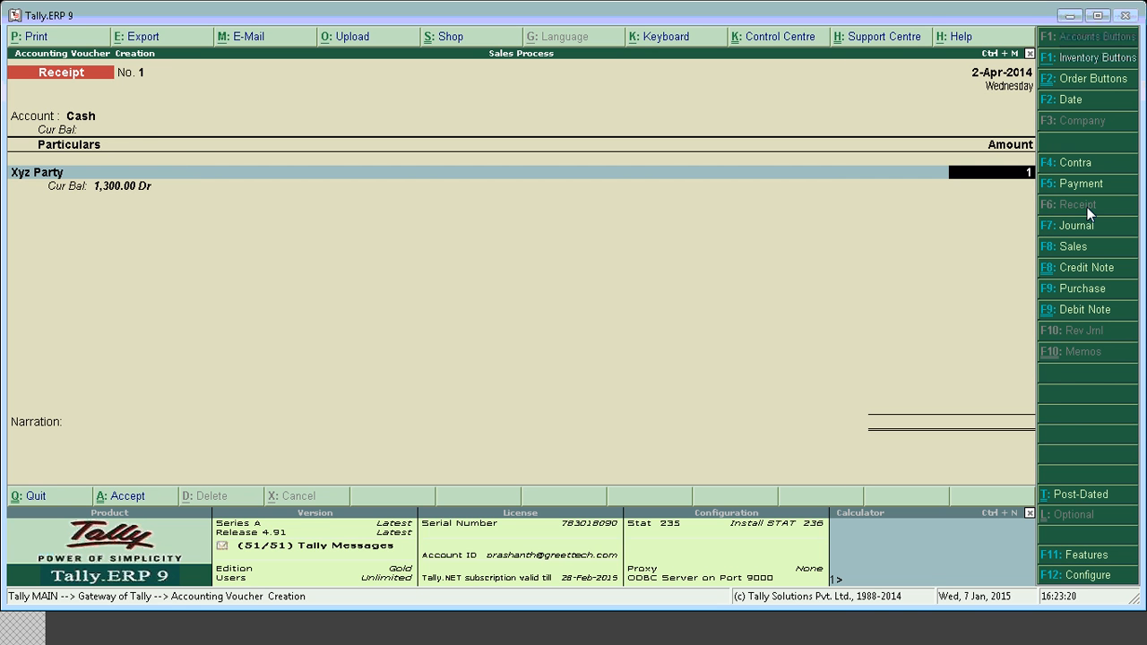
pyautogui.write('1300')
pyautogui.press('Return')
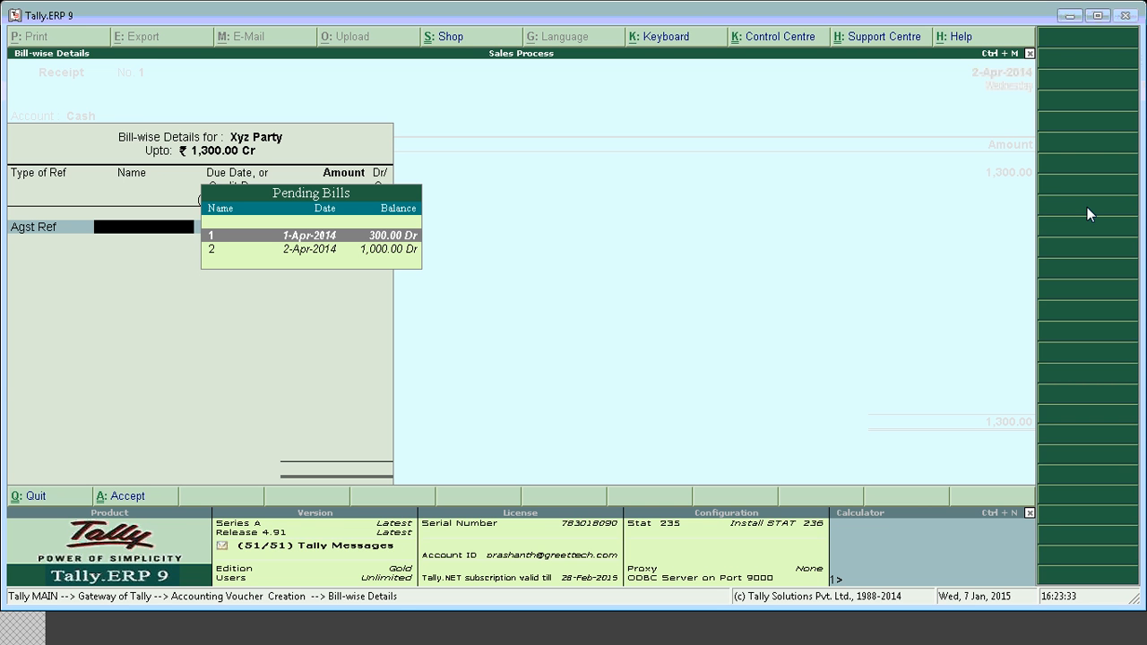
# Step: Allocate the receipt against pending bill 1 for 300.00 Cr and bill 2 for 1,000.00 Cr
pyautogui.press('Return')
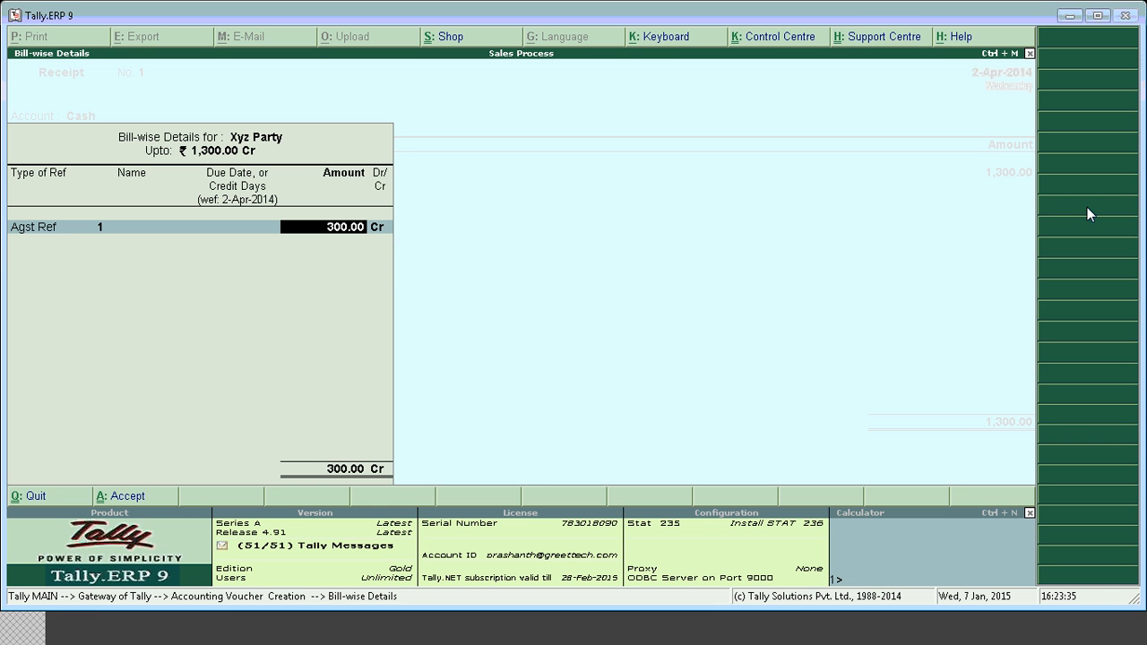
pyautogui.press('Return')
pyautogui.press('Return')
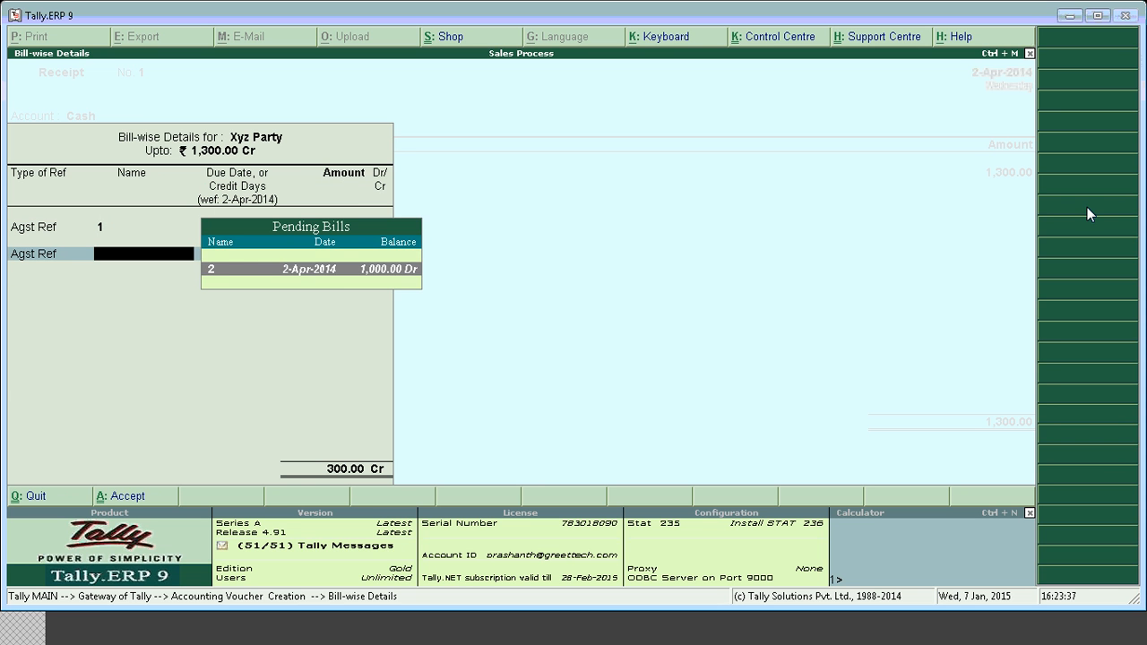
pyautogui.press('Return')
pyautogui.press('Return')
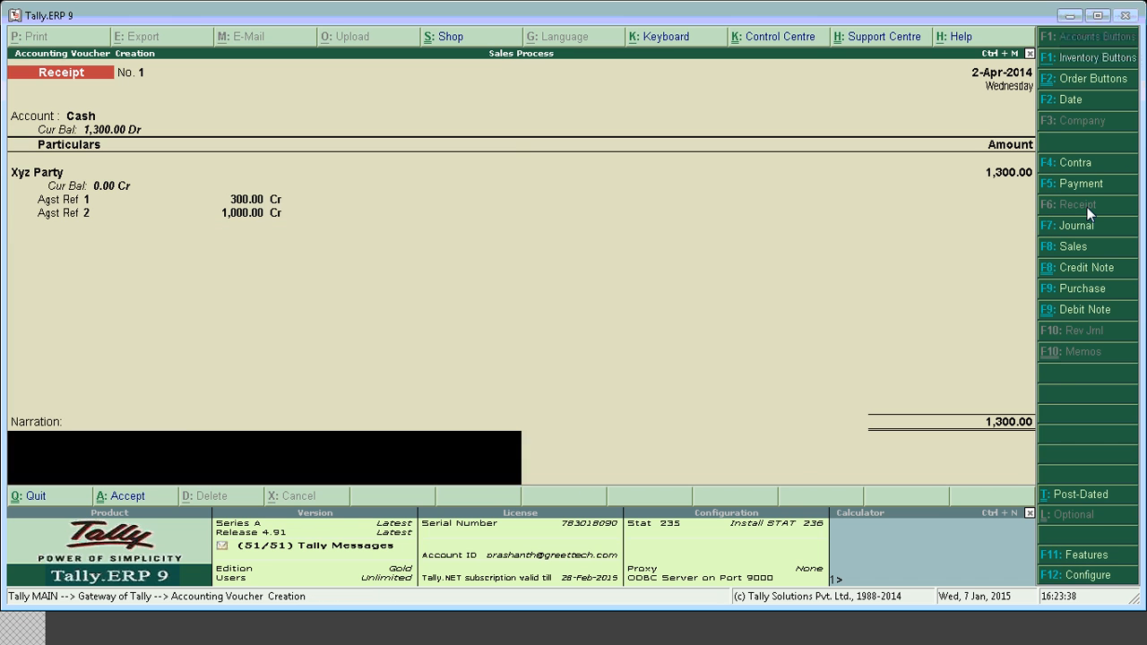
# Step: Leave the narration blank and quit the receipt voucher without accepting it
pyautogui.press('Return')
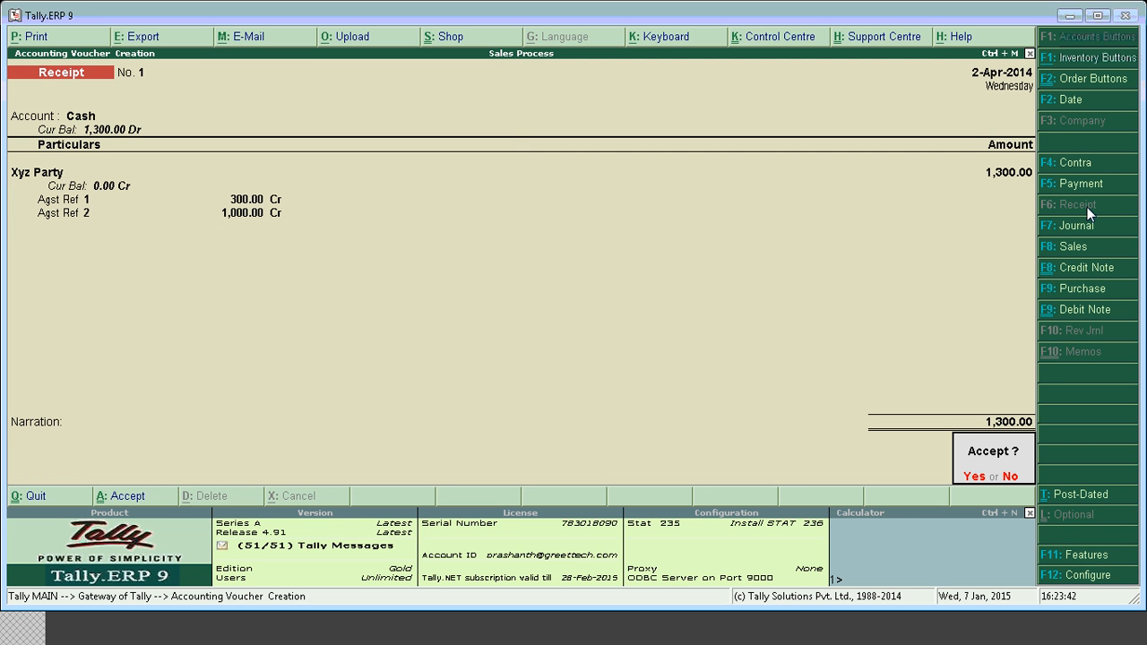
pyautogui.press('Escape')
pyautogui.press('Escape')
pyautogui.press('y')
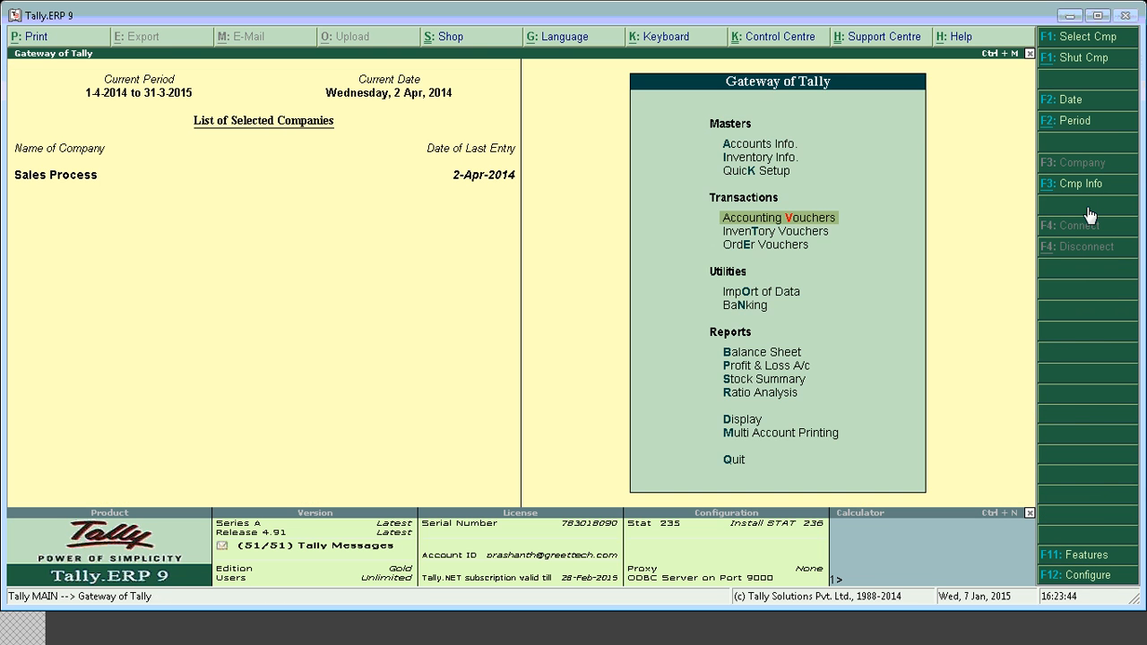
# Step: Open the outstandings statements and check the ledger outstandings of Xyz Party
pyautogui.press('d')
pyautogui.press('Down')
pyautogui.press('Down')
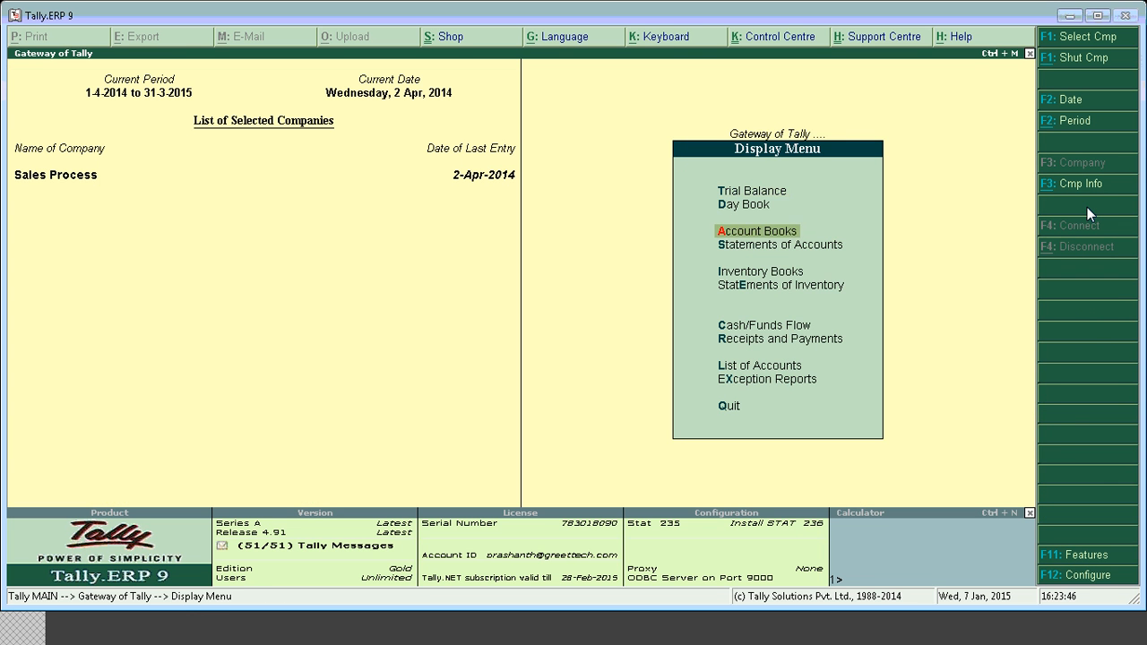
pyautogui.press('Down')
pyautogui.press('Return')
pyautogui.press('Return')
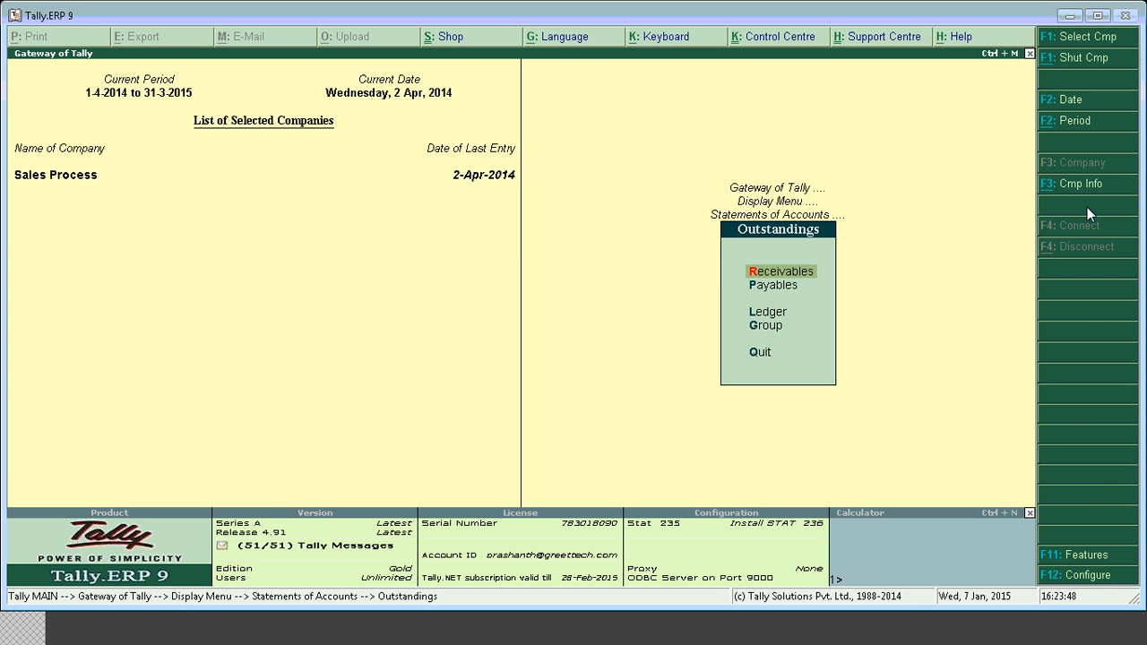
pyautogui.press('Down')
pyautogui.press('Down')
pyautogui.press('Return')
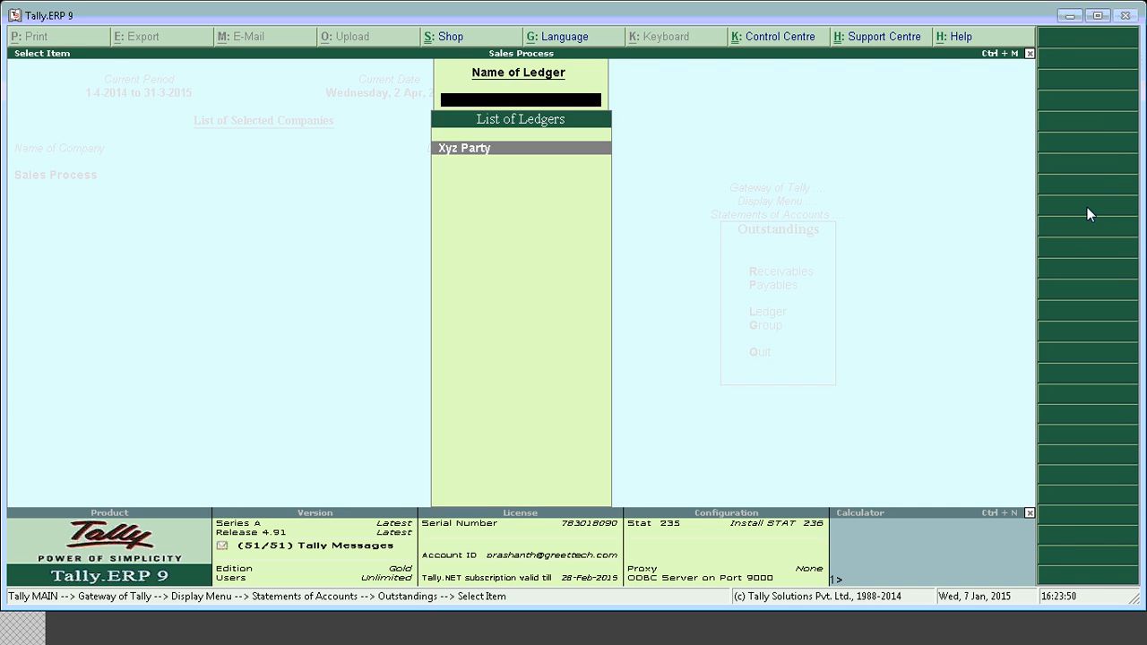
pyautogui.press('Return')
pyautogui.press('Escape')
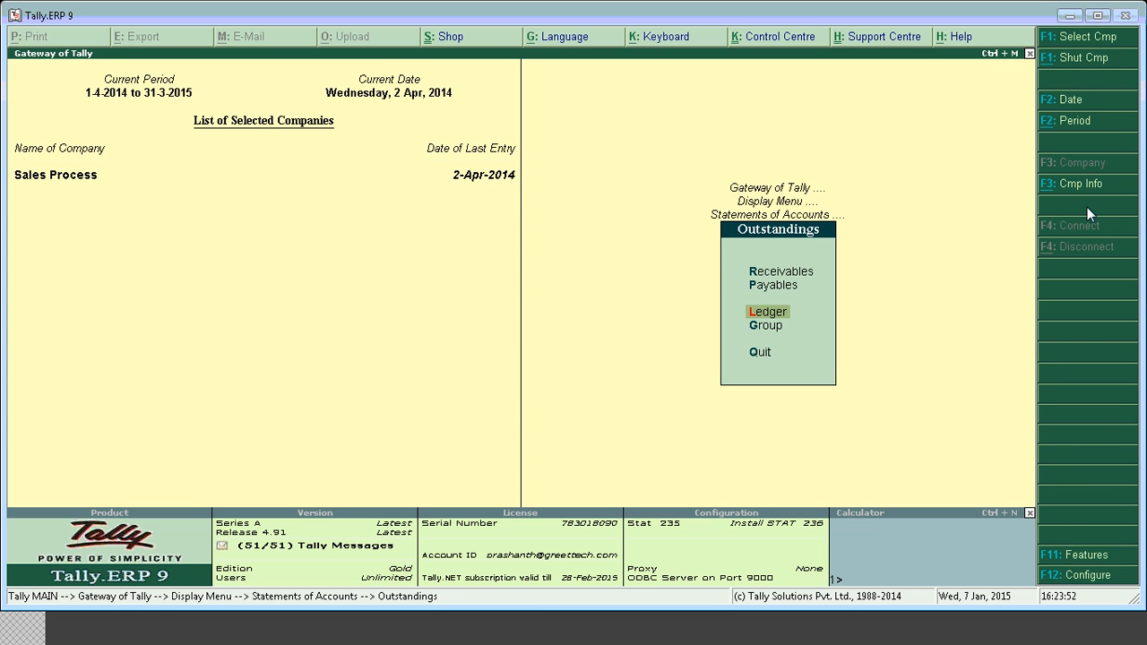
# Step: Review the pending bills in the Receivables outstandings report
pyautogui.press('Up')
pyautogui.press('Up')
pyautogui.press('Return')
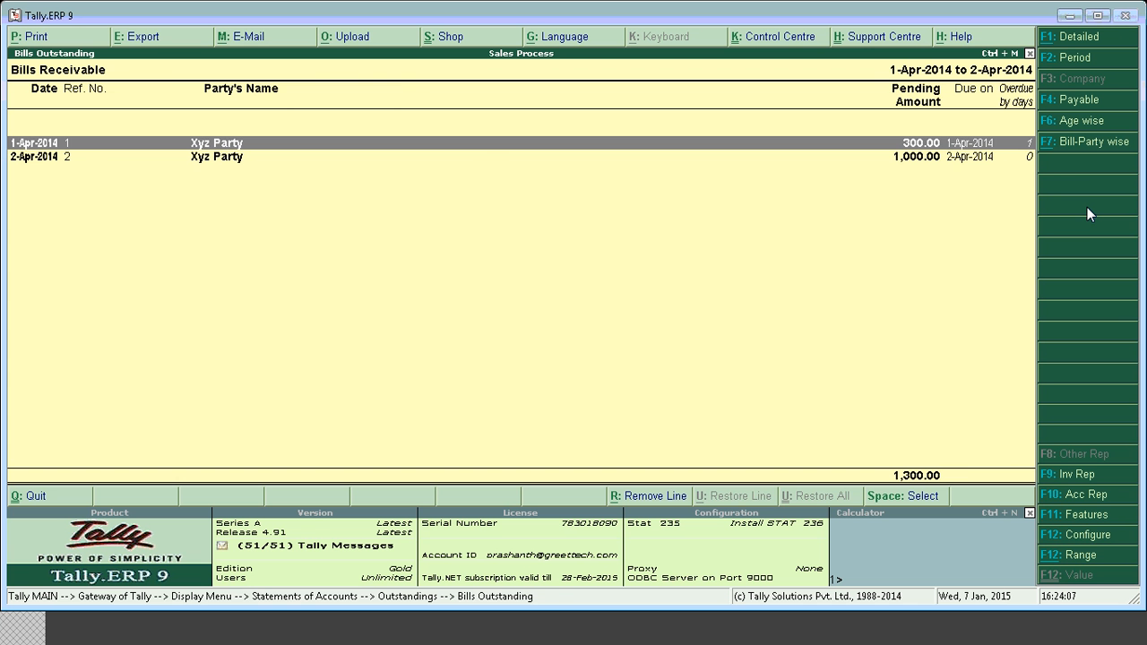
pyautogui.press('Escape')
# Step: Review Xyz Party's opening and pending bill amounts in the ledger outstandings
pyautogui.press('Down')
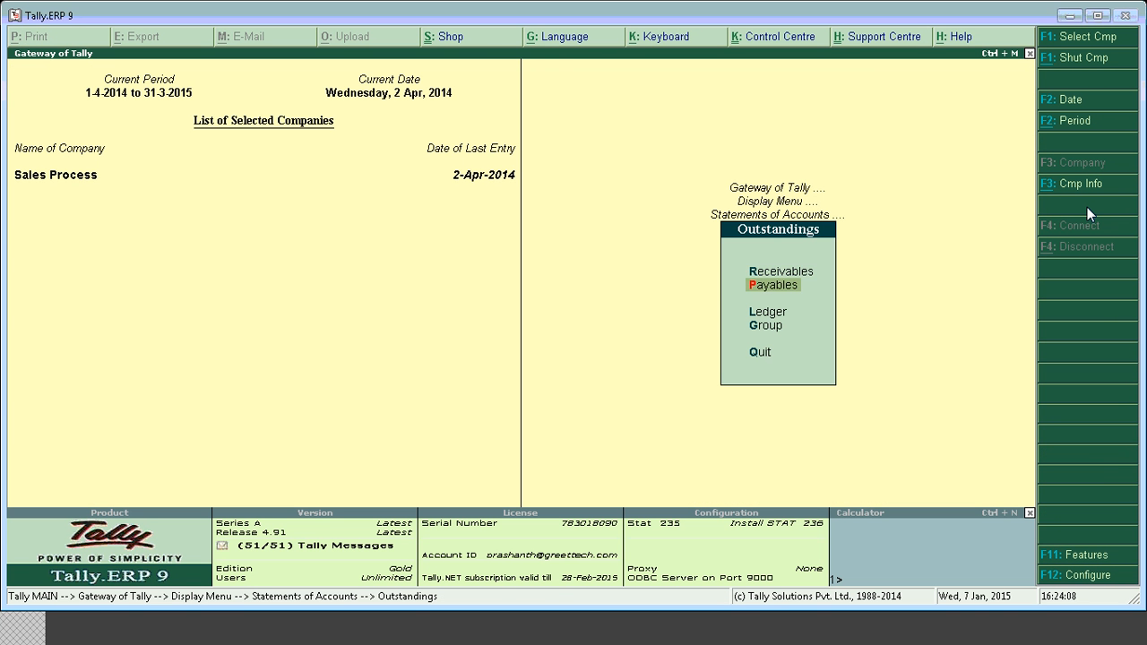
pyautogui.press('Down')
pyautogui.press('Return')
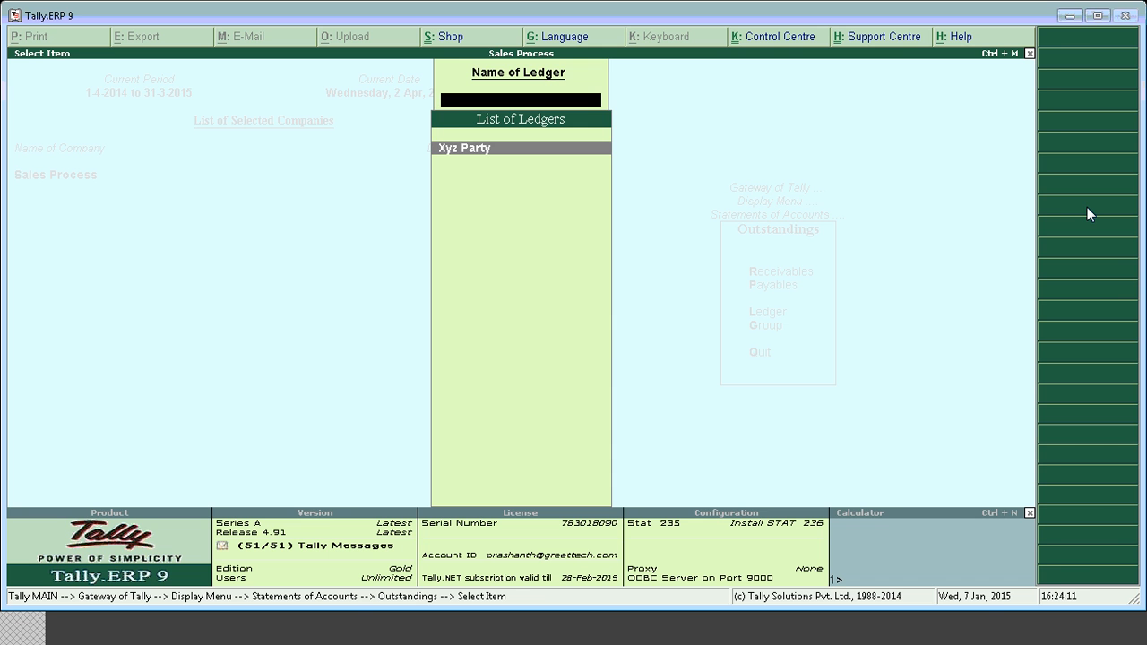
pyautogui.press('Return')
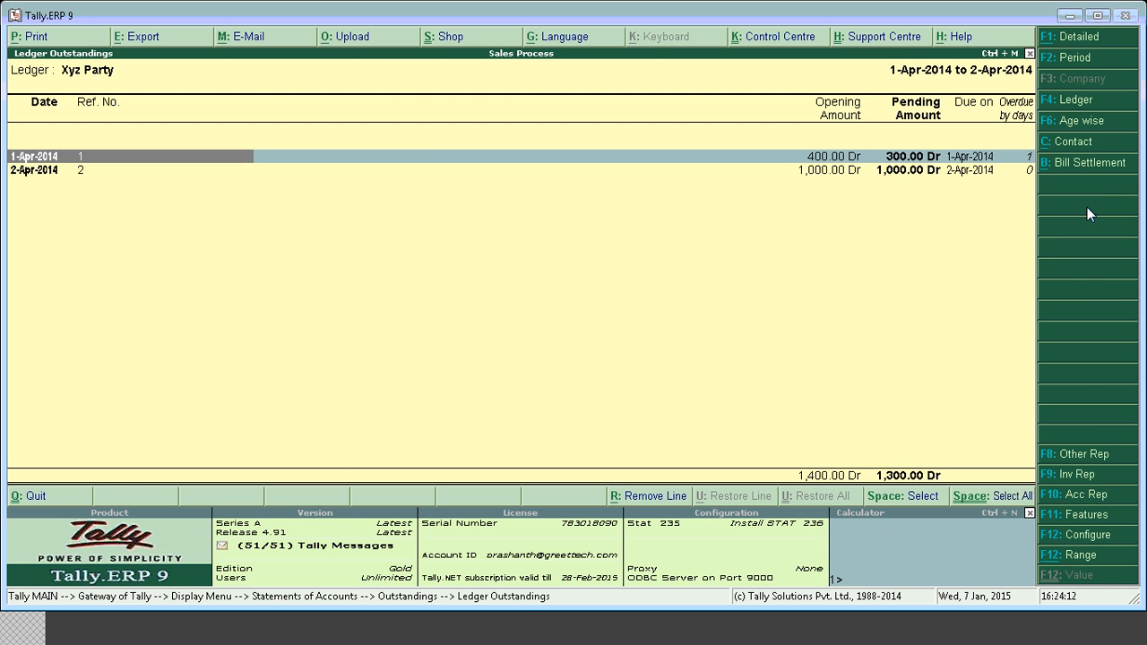
pyautogui.press('Escape')
pyautogui.press('Escape')
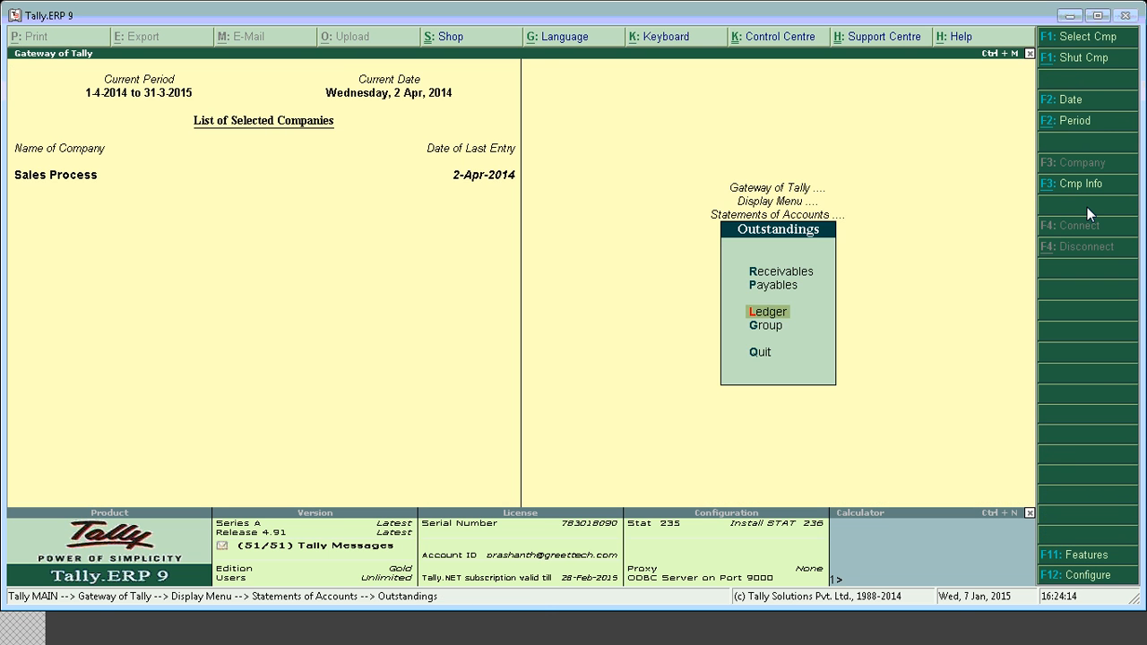
# Step: Examine the group outstandings of Sundry Debtors and drill down to Xyz Party's bills
pyautogui.press('Down')
pyautogui.press('Return')
pyautogui.press('Down')
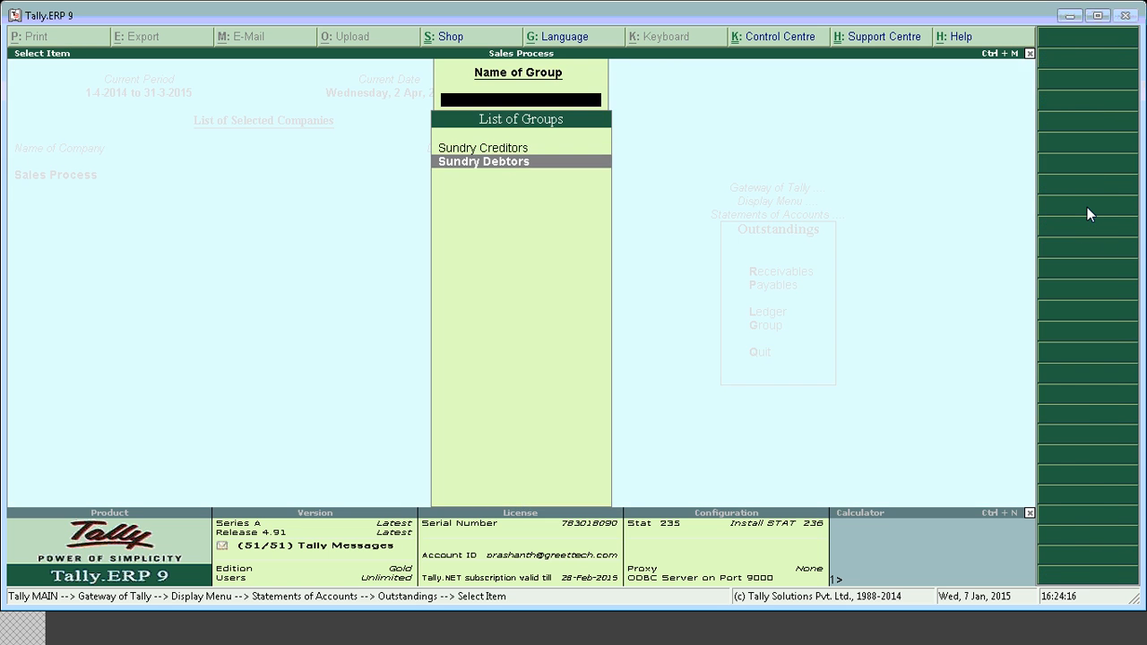
pyautogui.press('Return')
pyautogui.press('Return')
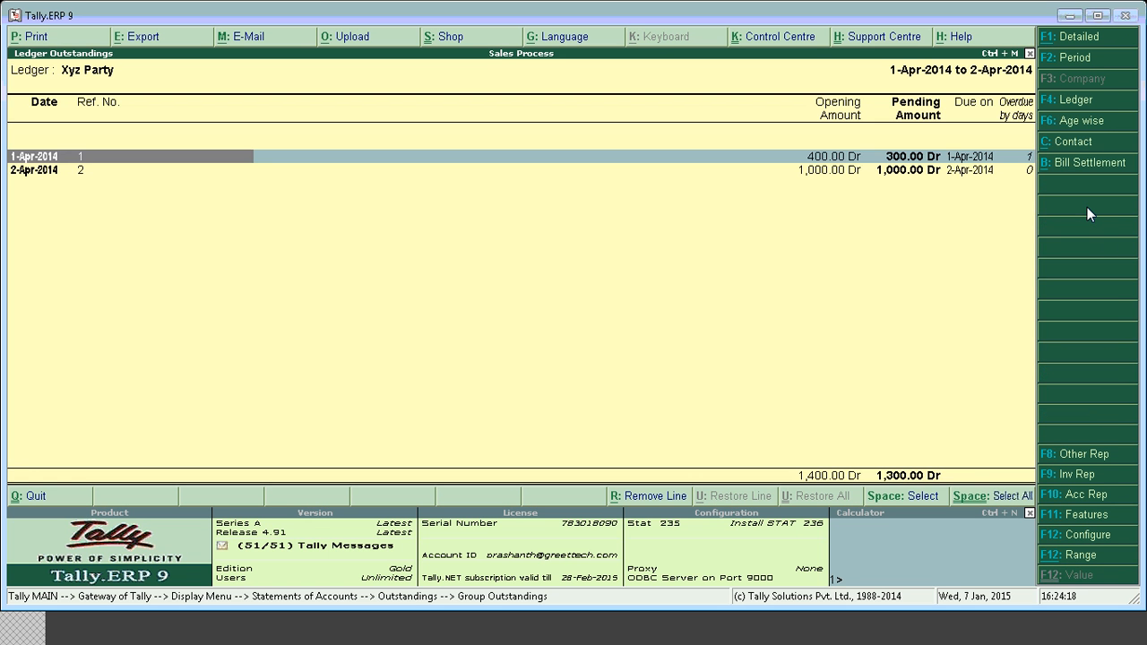
pyautogui.press('Escape')
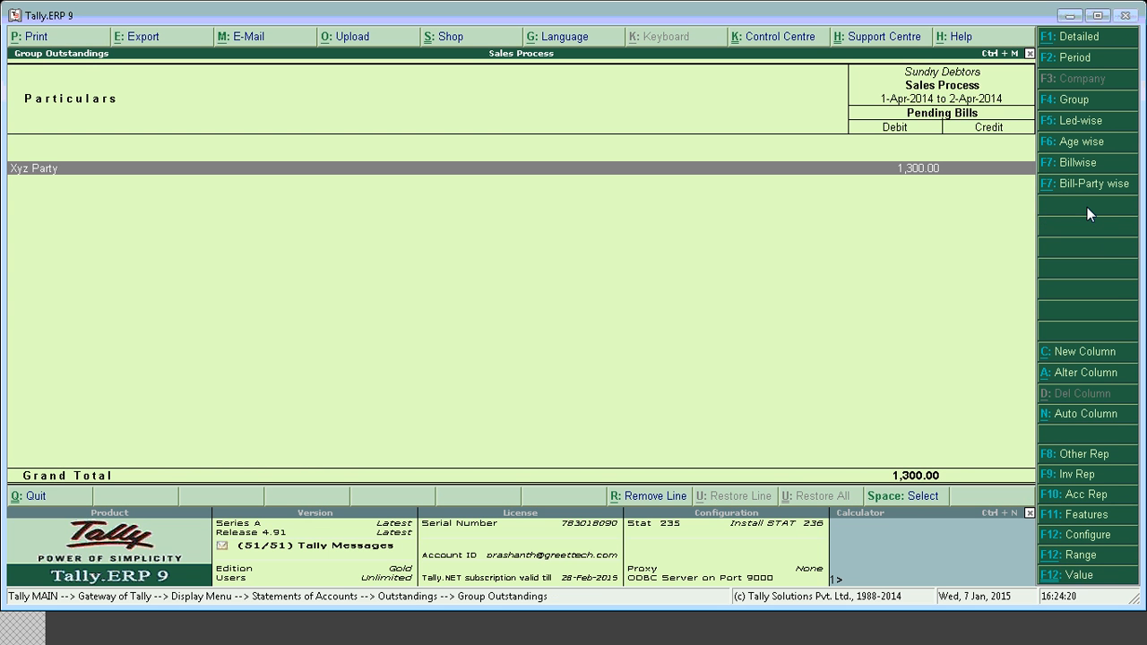
pyautogui.press('Escape')
pyautogui.press('Escape')
# Step: Recheck Xyz Party's pending bills in the ledger outstandings and return to the Gateway of Tally
pyautogui.press('Up')
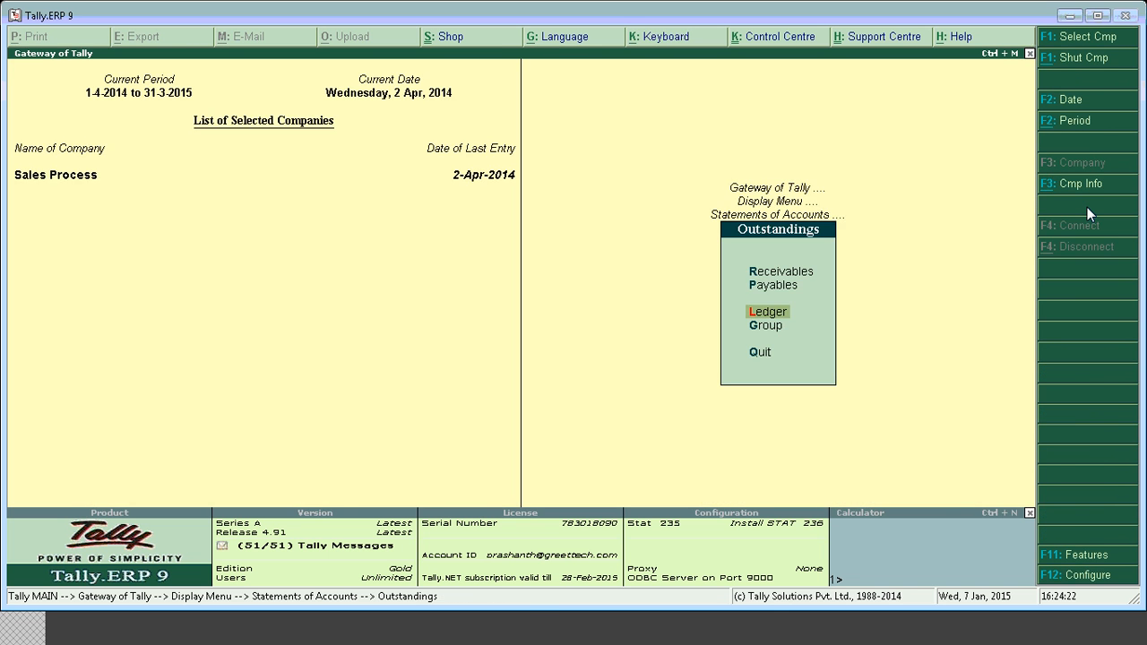
pyautogui.press('Return')
pyautogui.press('Return')
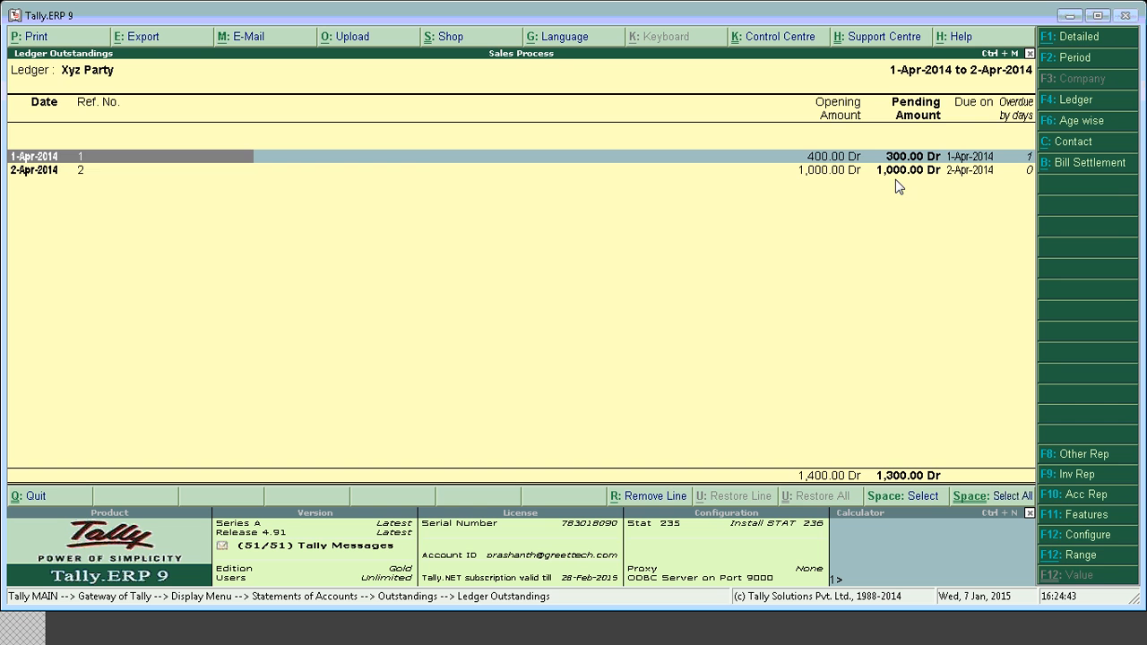
pyautogui.press('Escape')
pyautogui.press('Escape')
pyautogui.press('Escape')
pyautogui.press('Escape')
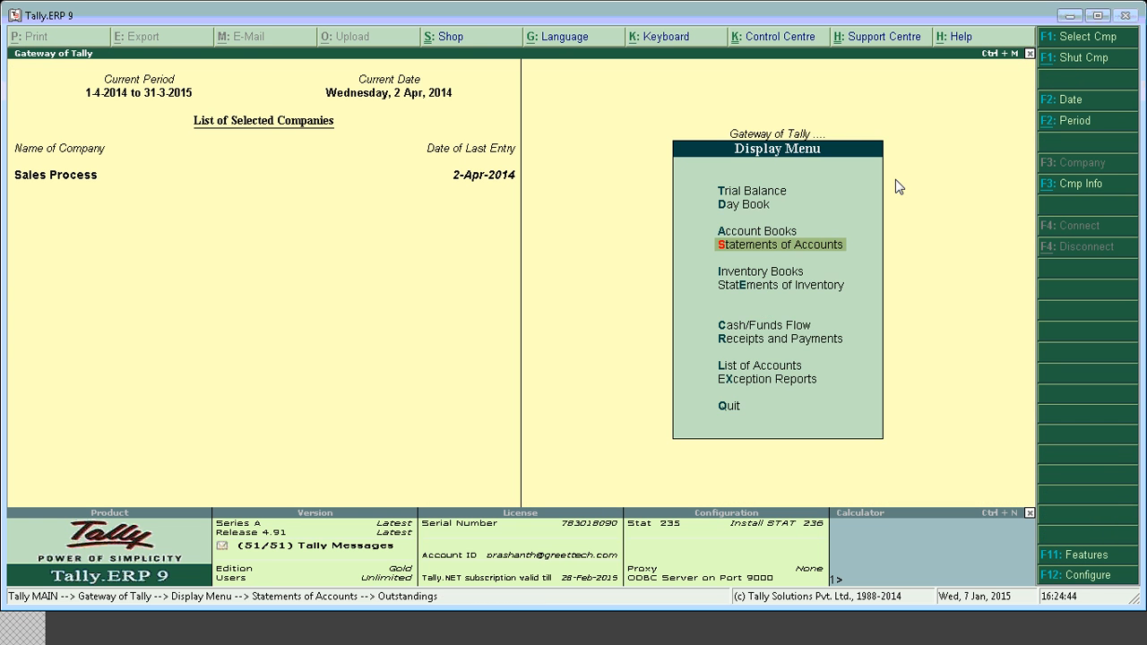
pyautogui.press('Escape')
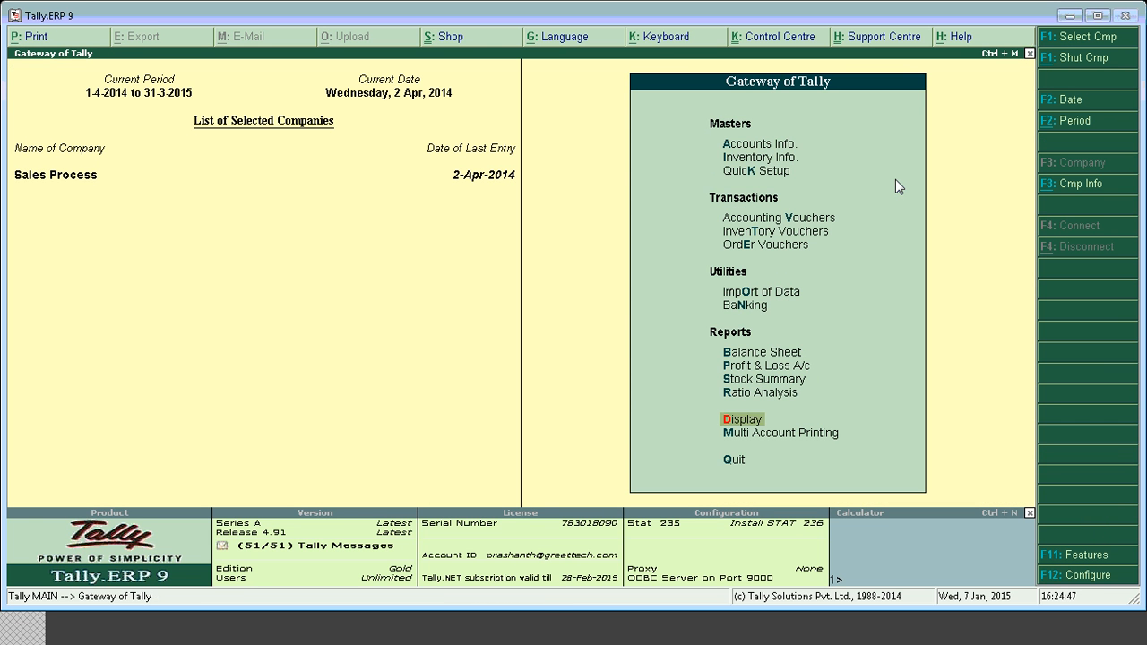
# Step: Start a receipt voucher dated 2-Apr-2014 with Cash as its account
pyautogui.press('Up')
pyautogui.press('Up')
pyautogui.press('Up')
pyautogui.press('Up')
pyautogui.press('Up')
pyautogui.press('Up')
pyautogui.press('Up')
pyautogui.press('Up')
pyautogui.press('Up')
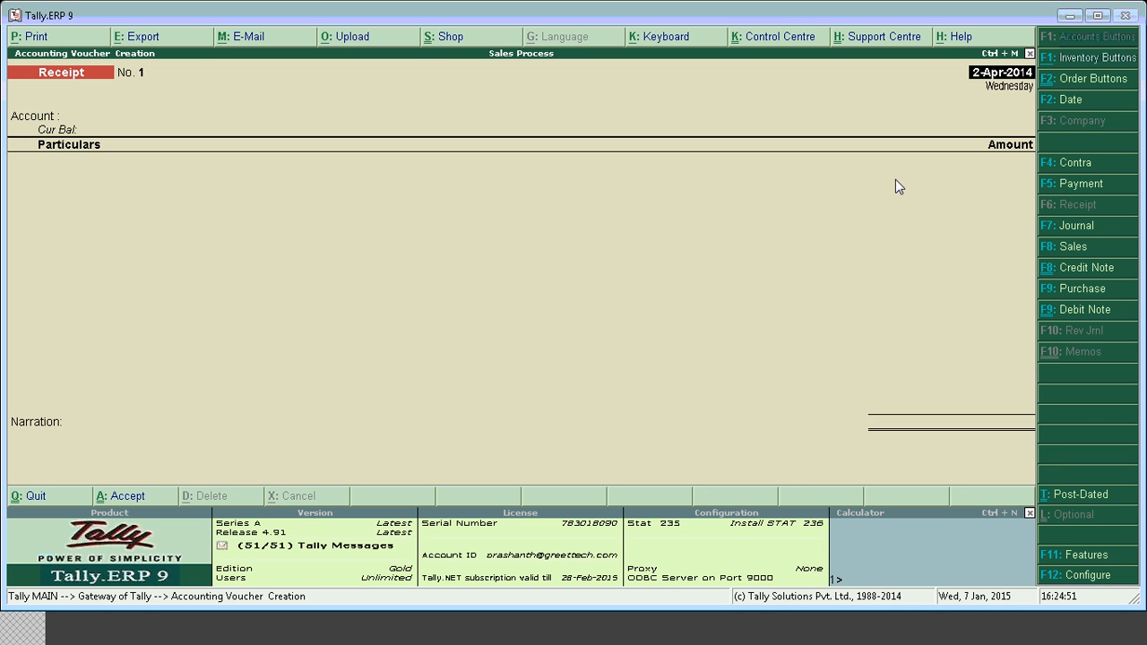
pyautogui.write('C')
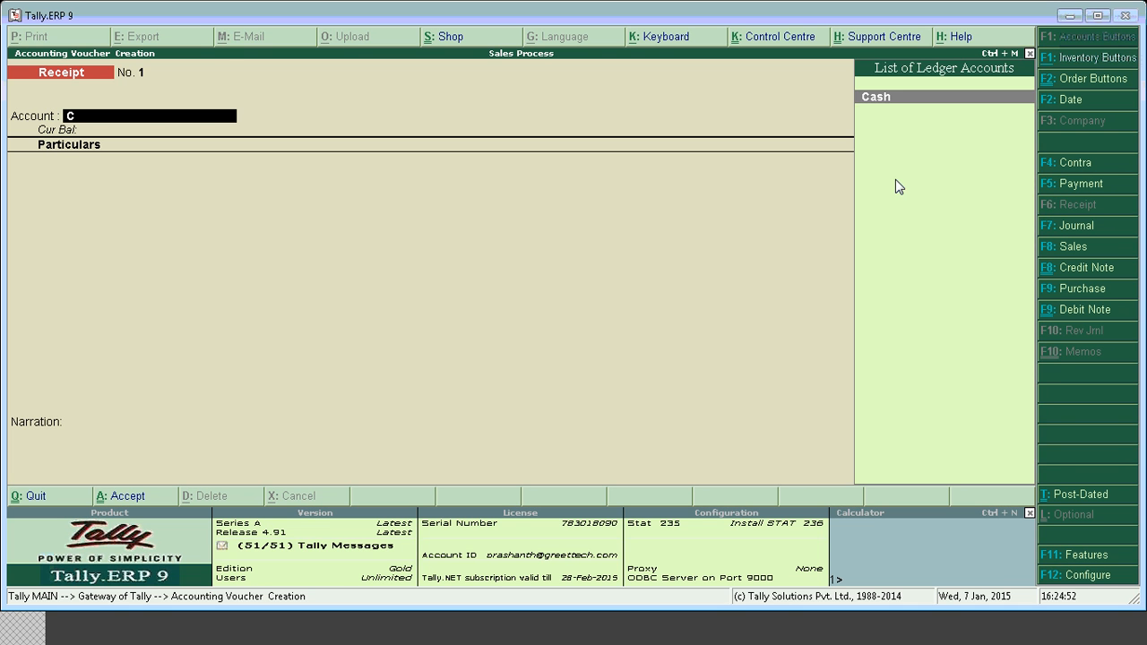
pyautogui.press('Return')
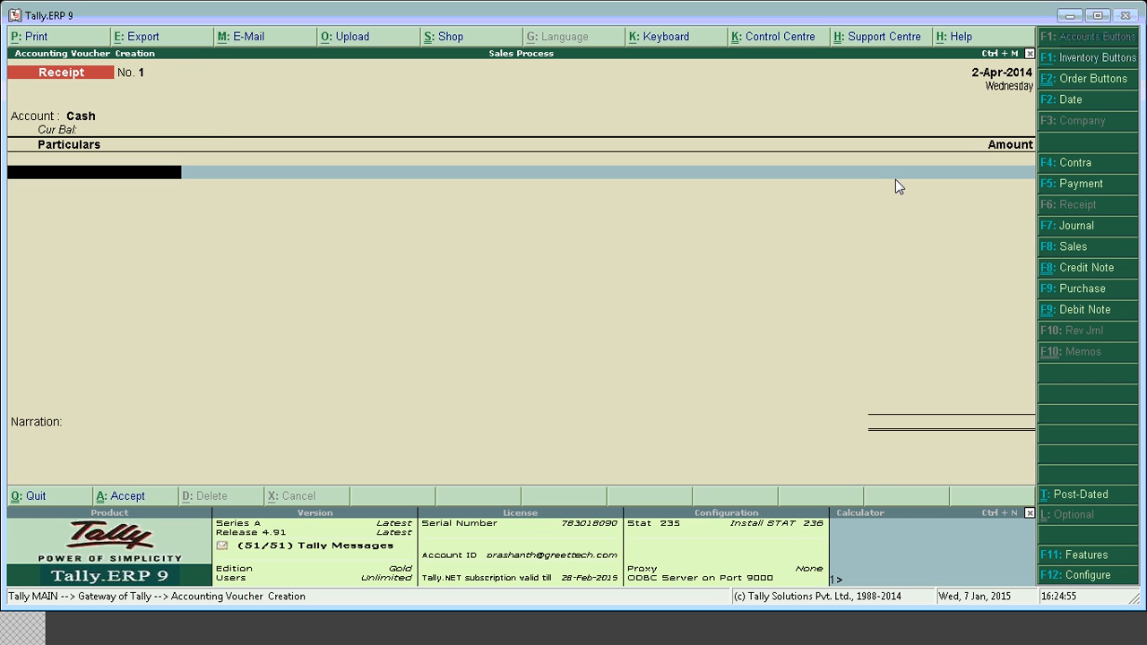
pyautogui.press('BackSpace')
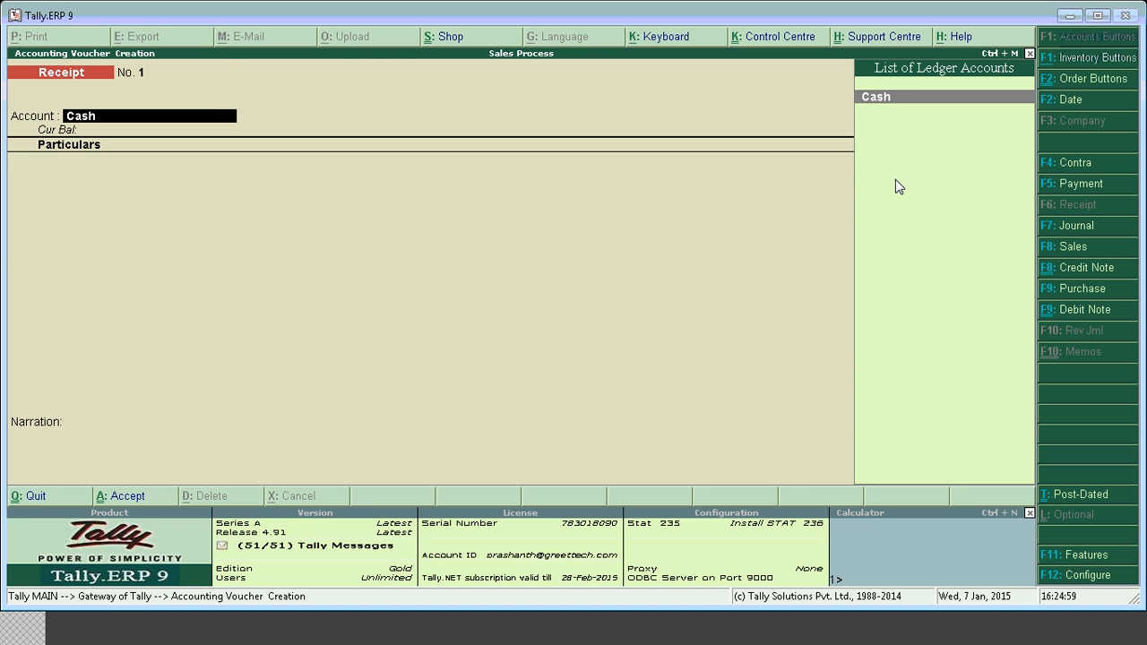
pyautogui.press('Return')
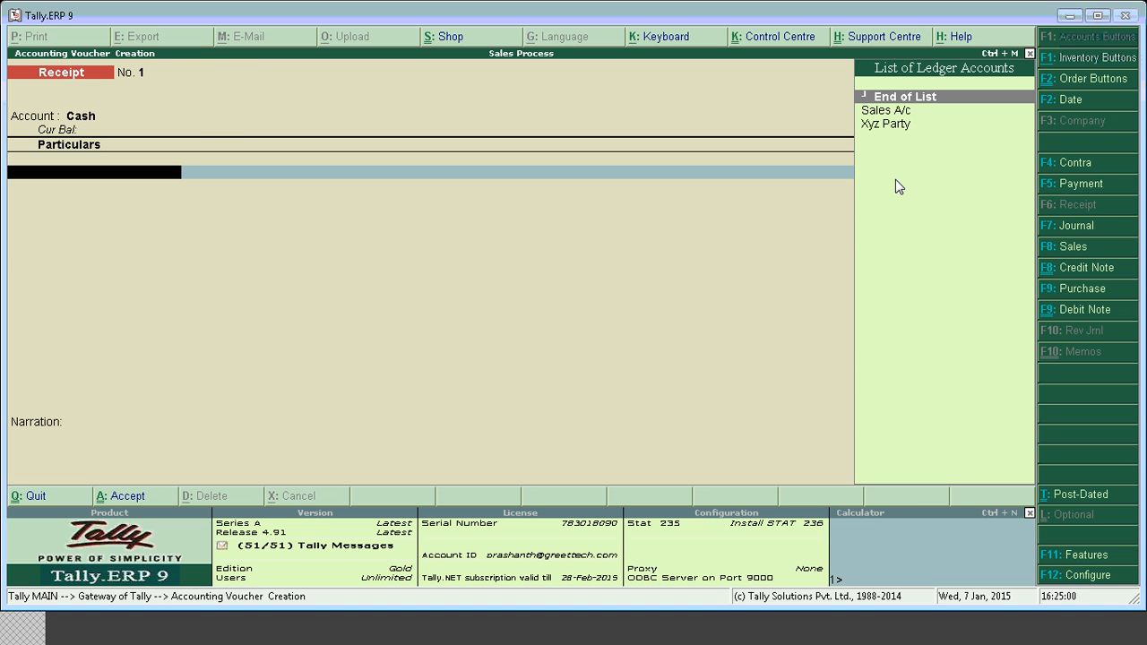
# Step: Credit Xyz Party with 1300 in the receipt voucher
pyautogui.press('Down')
pyautogui.press('Down')
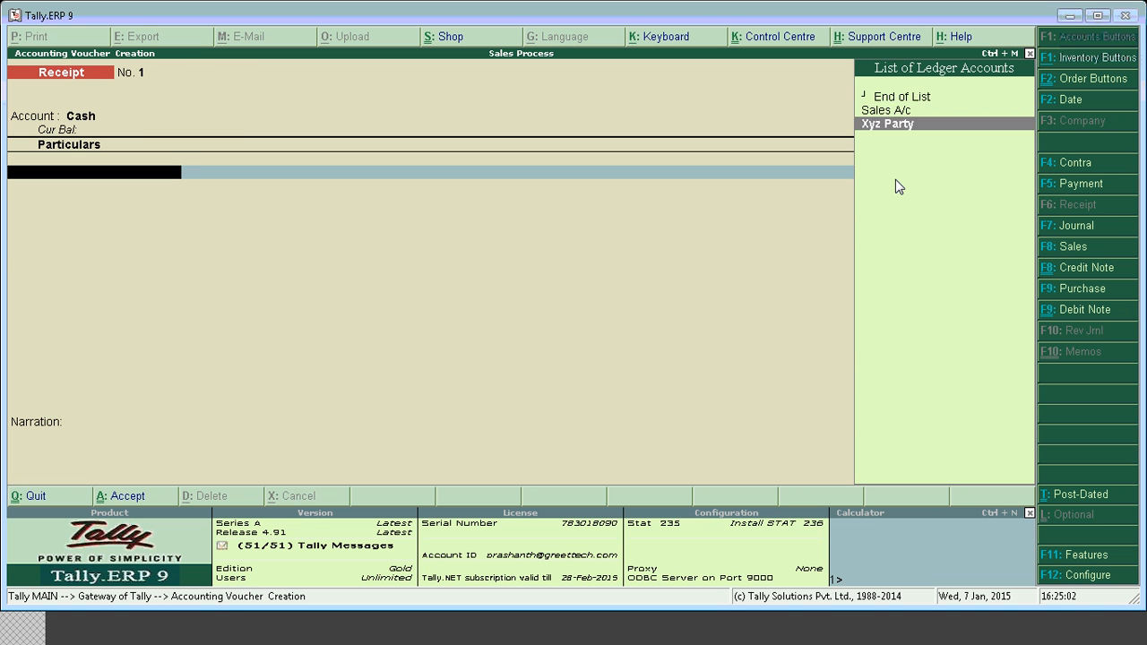
pyautogui.press('Return')
pyautogui.write('1300')
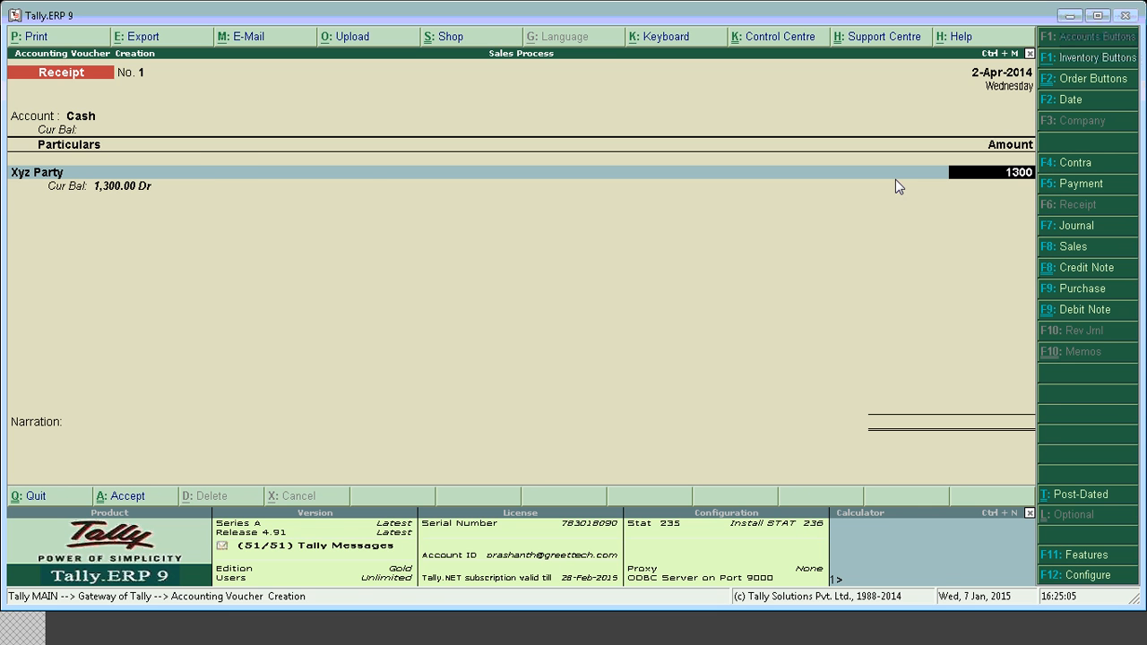
pyautogui.press('Return')
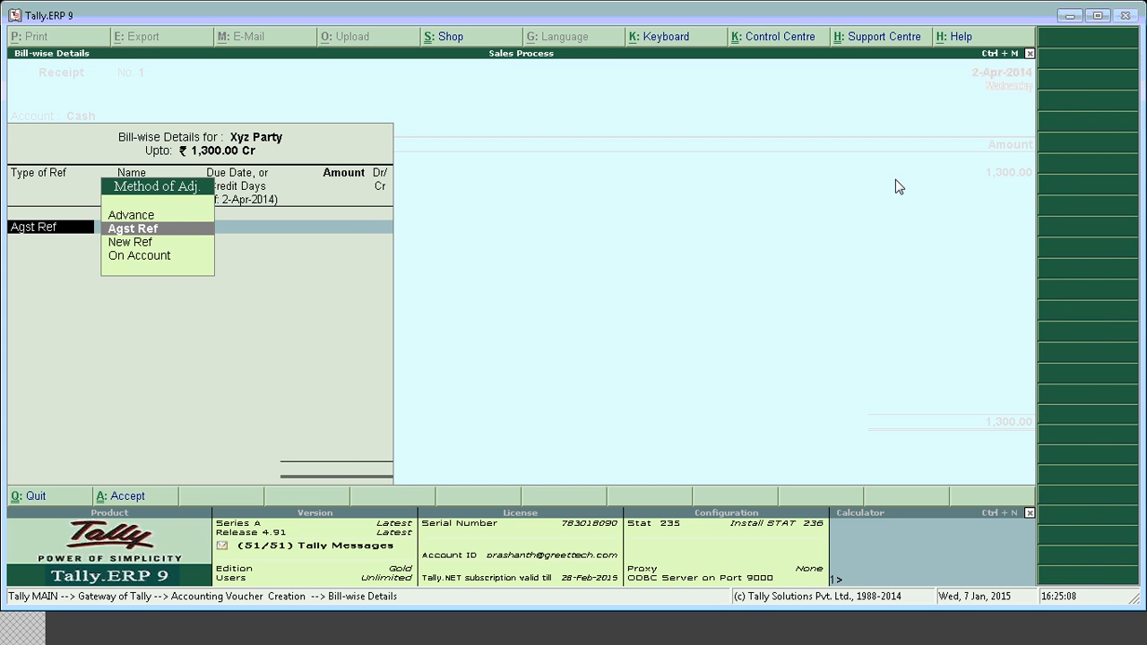
# Step: Allocate the receipt as Agst Ref to bill 1 for 300.00 Cr and bill 2 for 1,000.00 Cr
pyautogui.press('Return')
pyautogui.press('Return')
pyautogui.press('Return')
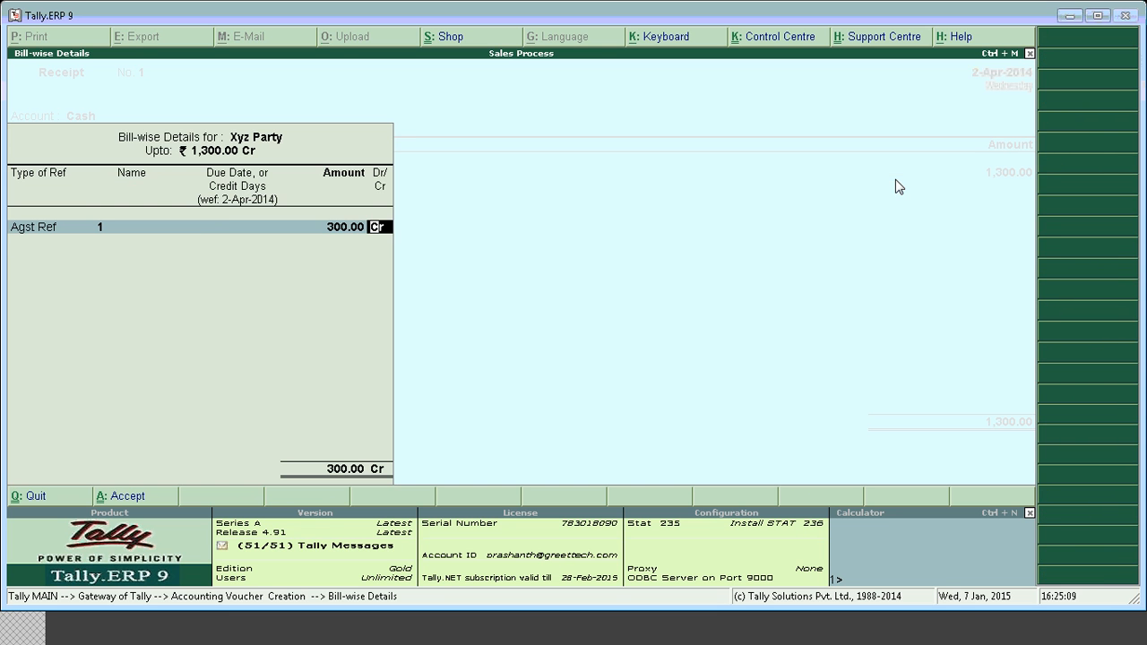
pyautogui.press('Return')
pyautogui.press('Return')
pyautogui.press('Return')
pyautogui.press('Return')
pyautogui.press('Return')
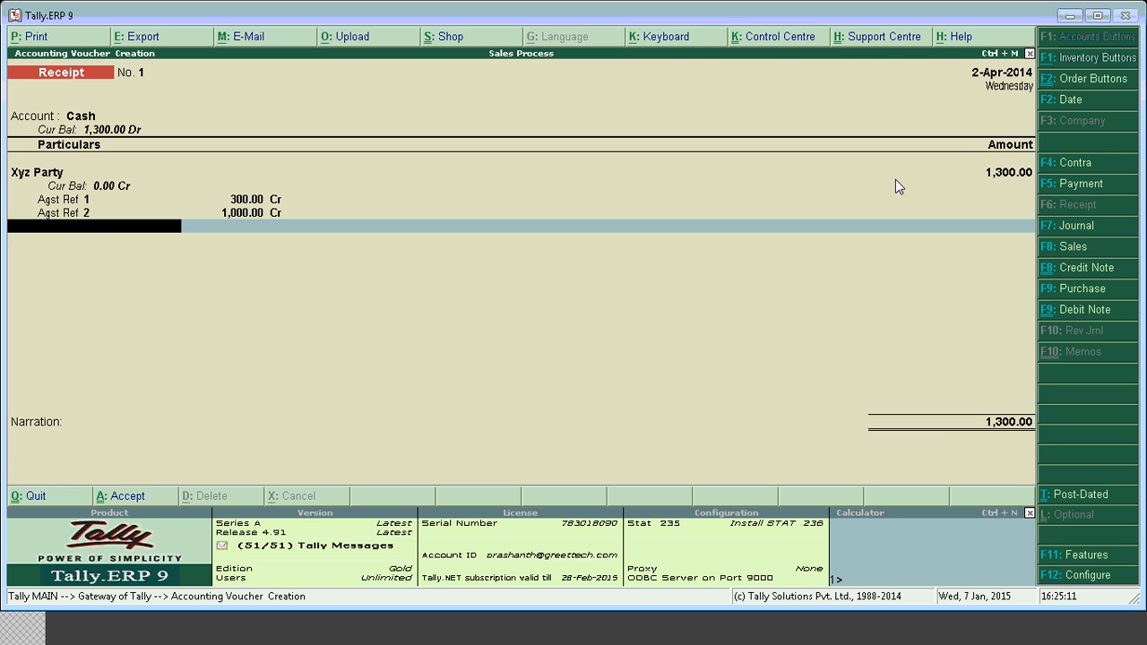
# Step: Accept the receipt voucher with a blank narration and quit voucher entry
pyautogui.press('Return')
pyautogui.press('Return')
pyautogui.press('Return')
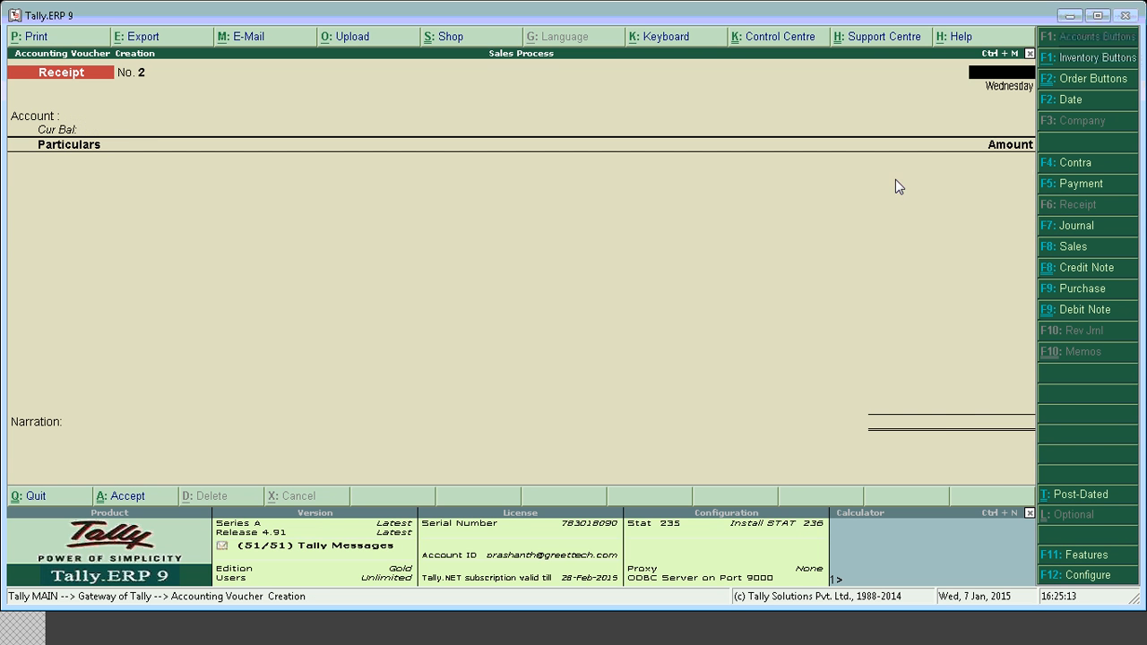
pyautogui.press('Escape')
pyautogui.press('Return')
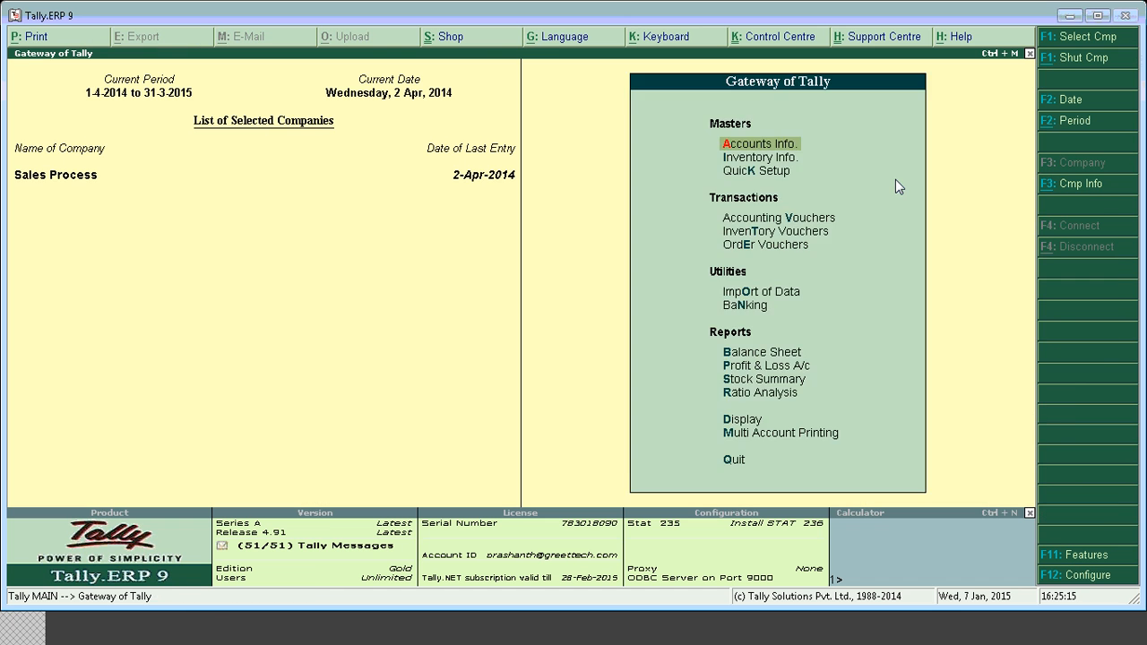
# Step: Check the Receivables outstandings report for bills still pending after the receipt
pyautogui.press('d')
pyautogui.press('Down')
pyautogui.press('Down')
pyautogui.press('Down')
pyautogui.press('Down')
pyautogui.press('Up')
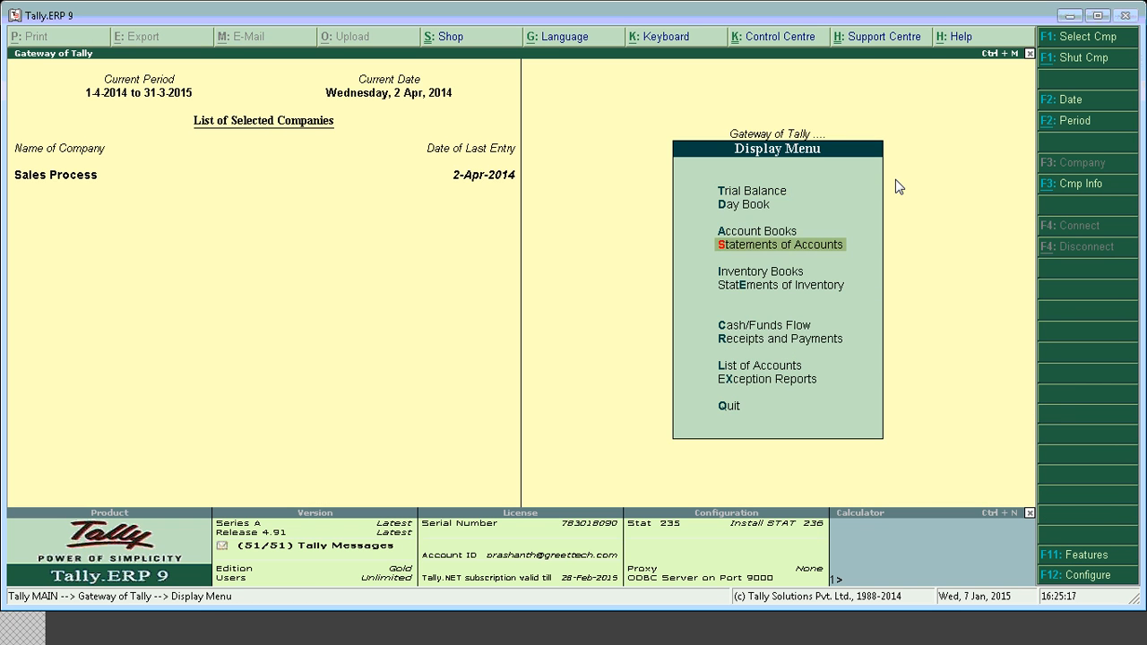
pyautogui.press('Return')
pyautogui.press('Return')
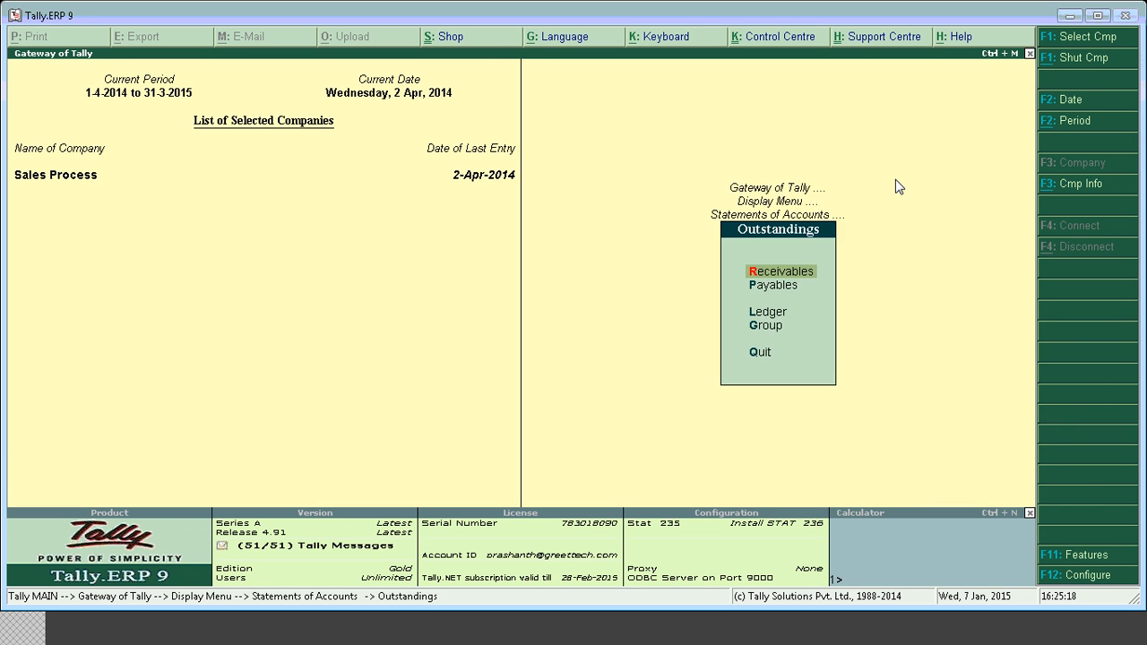
pyautogui.press('Return')
pyautogui.press('Escape')
# Step: Check Xyz Party's ledger outstandings after the receipt and return to the Gateway of Tally
pyautogui.press('Down')
pyautogui.press('Down')
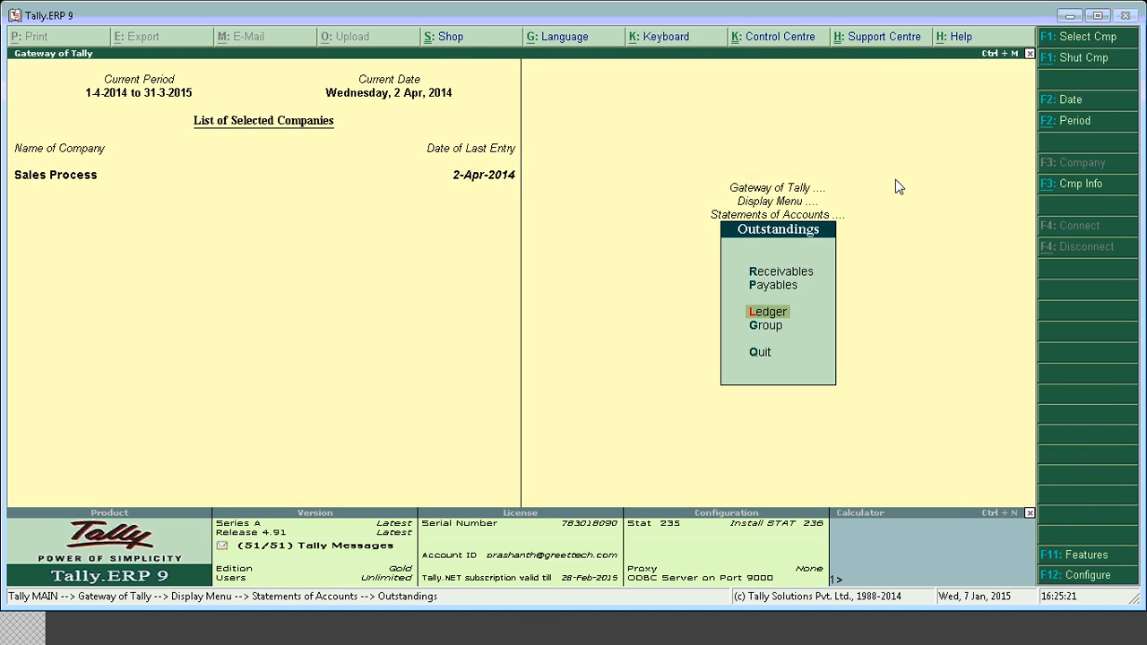
pyautogui.press('Return')
pyautogui.press('Return')
pyautogui.press('Escape')
pyautogui.press('Escape')
pyautogui.press('Escape')
pyautogui.press('Escape')
pyautogui.press('Escape')
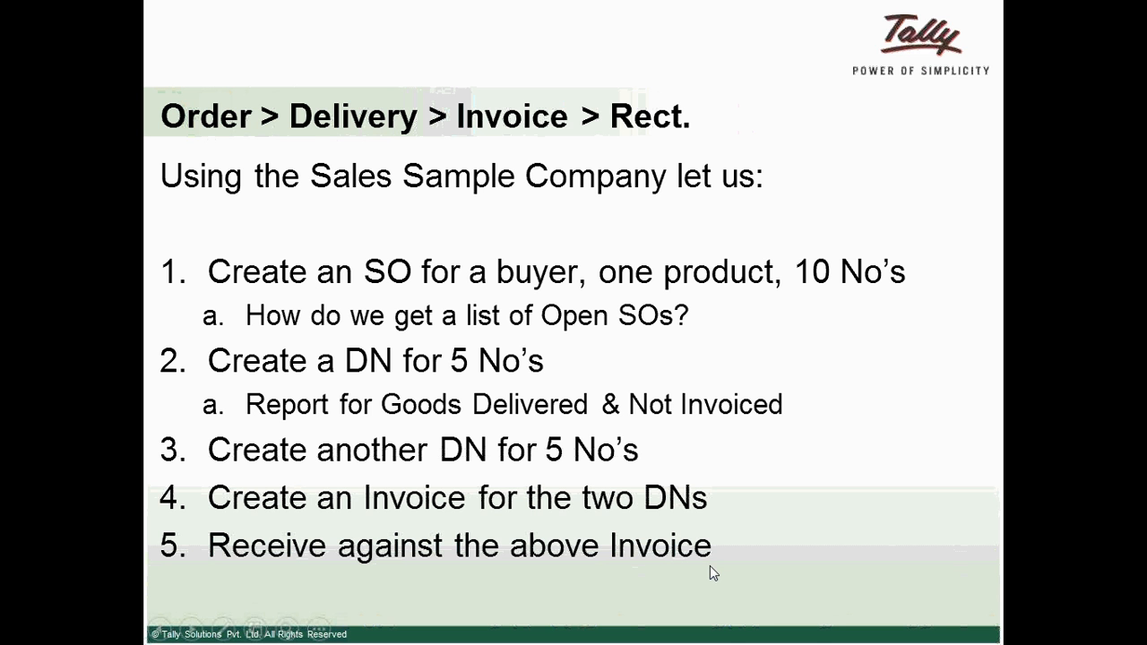
pyautogui.press('Right')
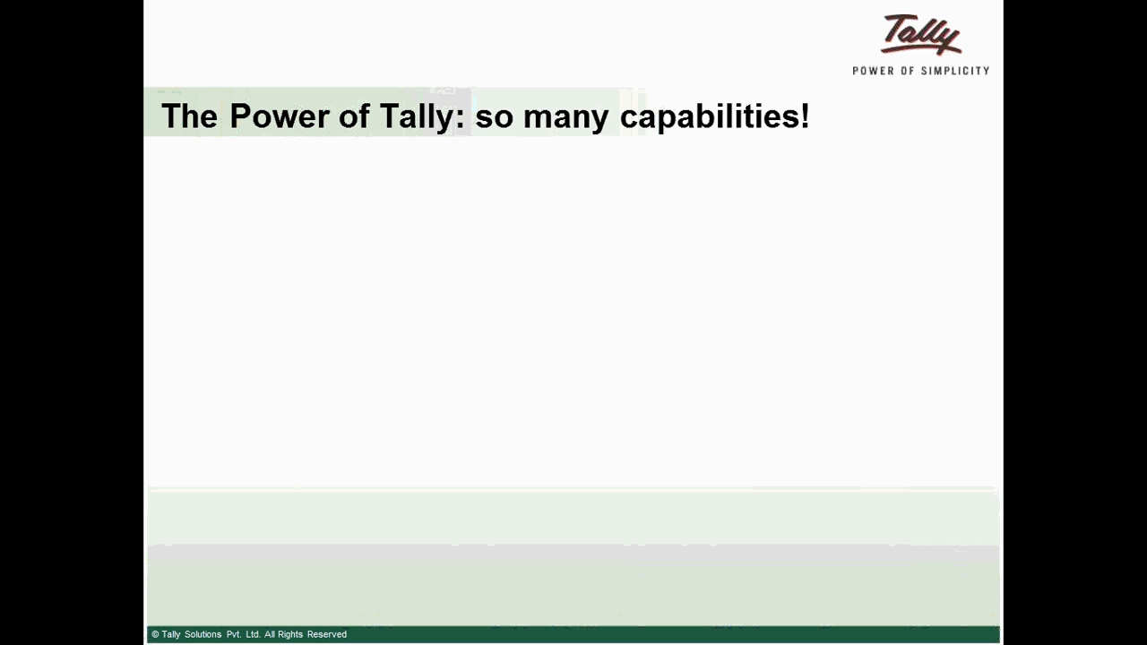
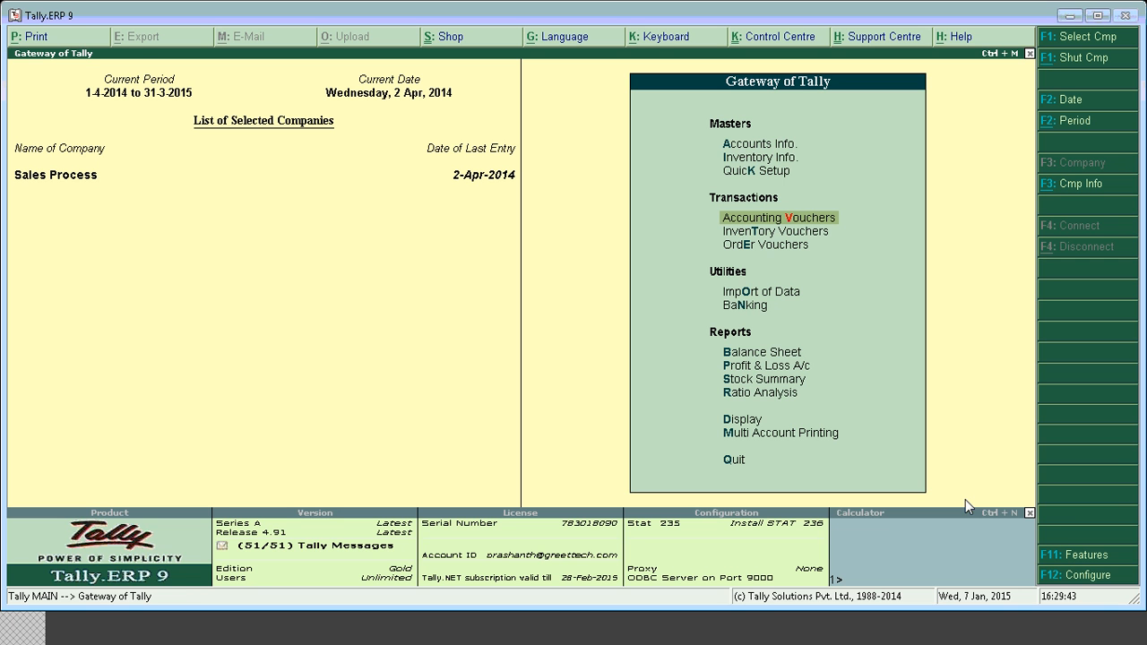
# Step: Check the Sales Bills Pending report for unbilled or undelivered goods and return to the Gateway of Tally
pyautogui.press('d')
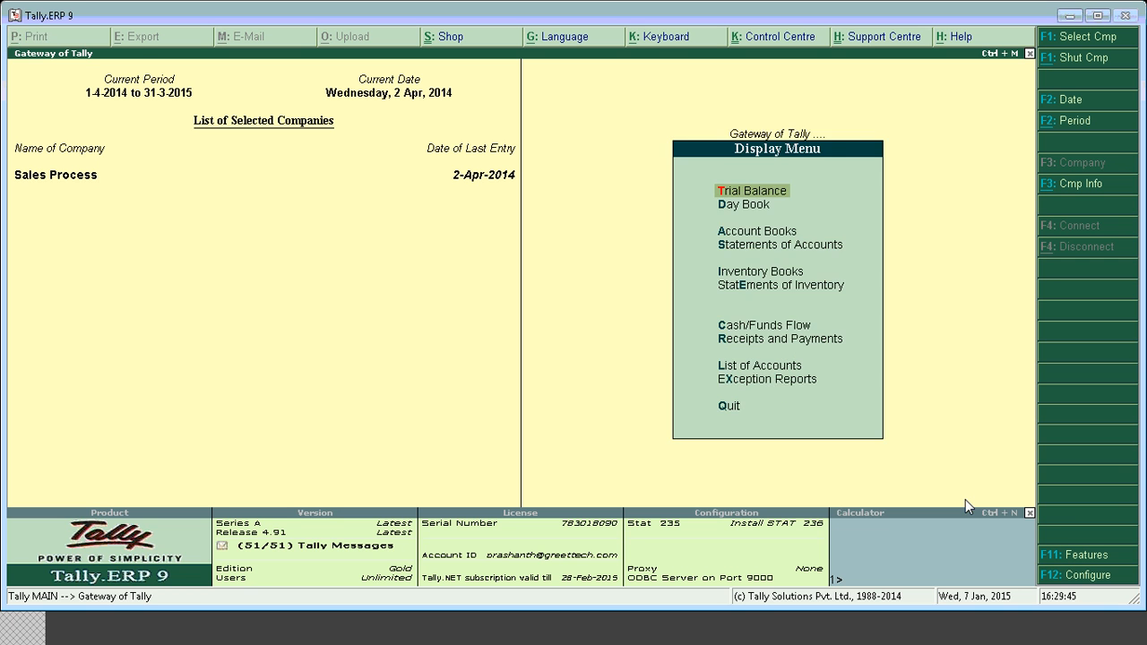
pyautogui.press('Down')
pyautogui.press('Down')
pyautogui.press('Down')
pyautogui.press('Down')
pyautogui.press('Up')
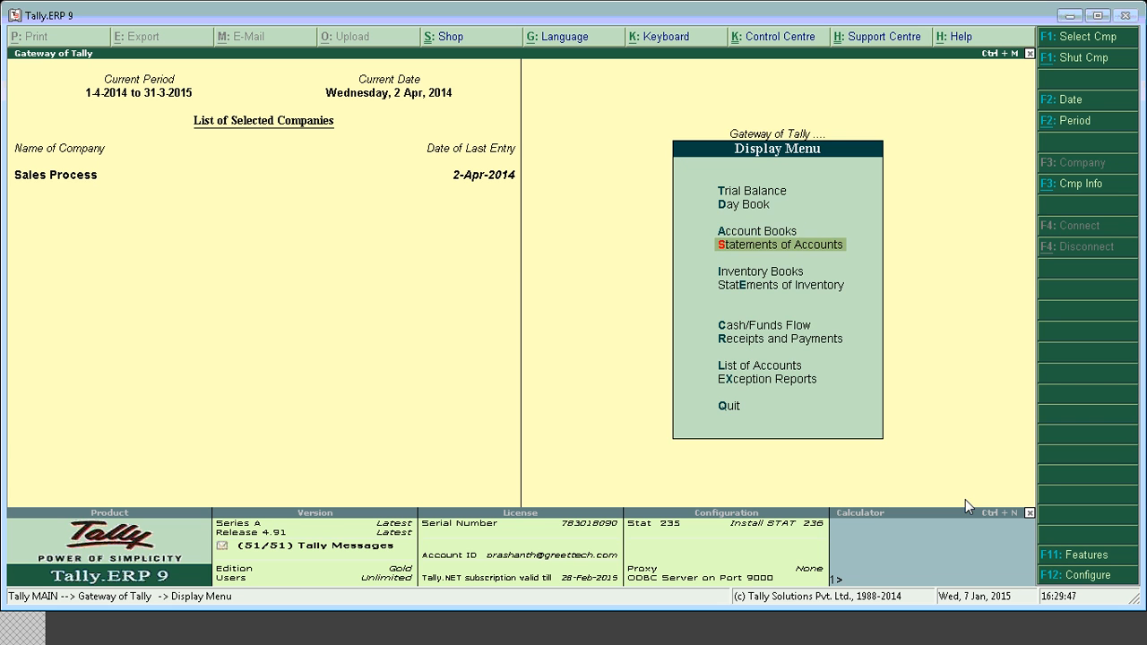
pyautogui.press('Return')
pyautogui.press('Escape')
pyautogui.press('Down')
pyautogui.press('Down')
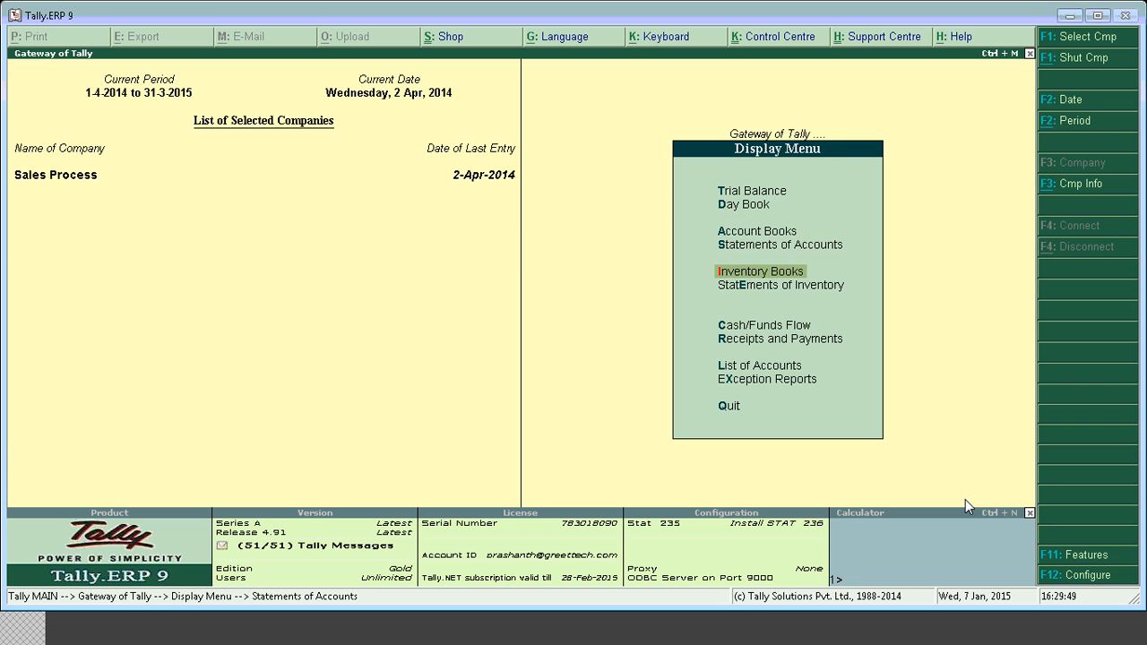
pyautogui.press('Return')
pyautogui.press('Down')
pyautogui.press('Down')
pyautogui.press('Down')
pyautogui.press('Down')
pyautogui.press('Down')
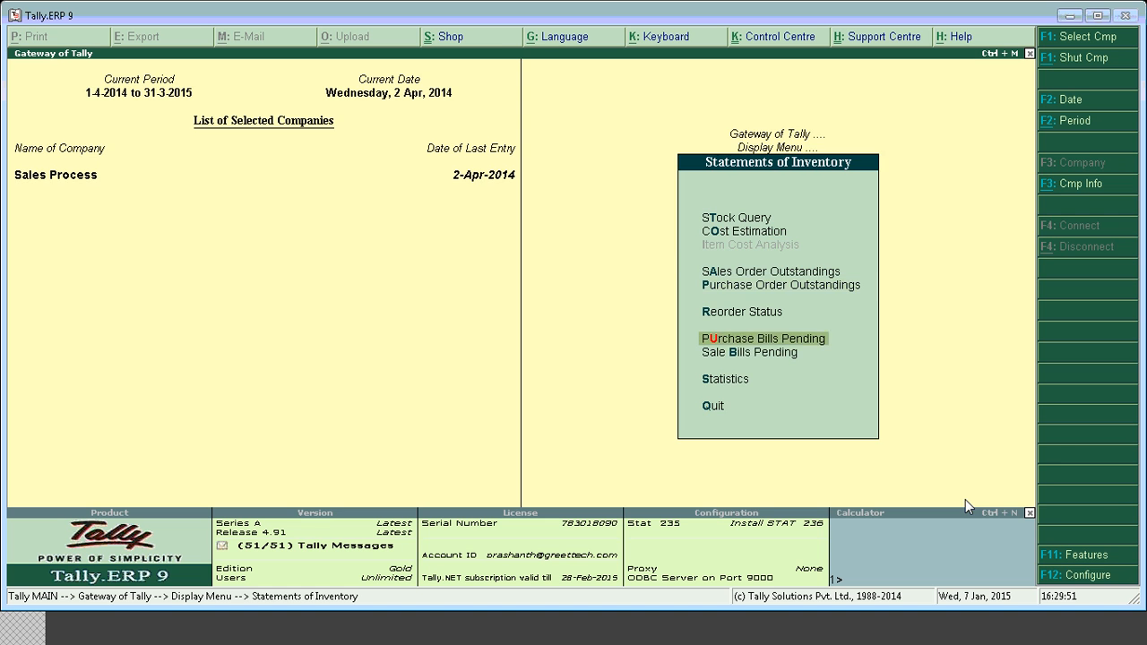
pyautogui.press('Return')
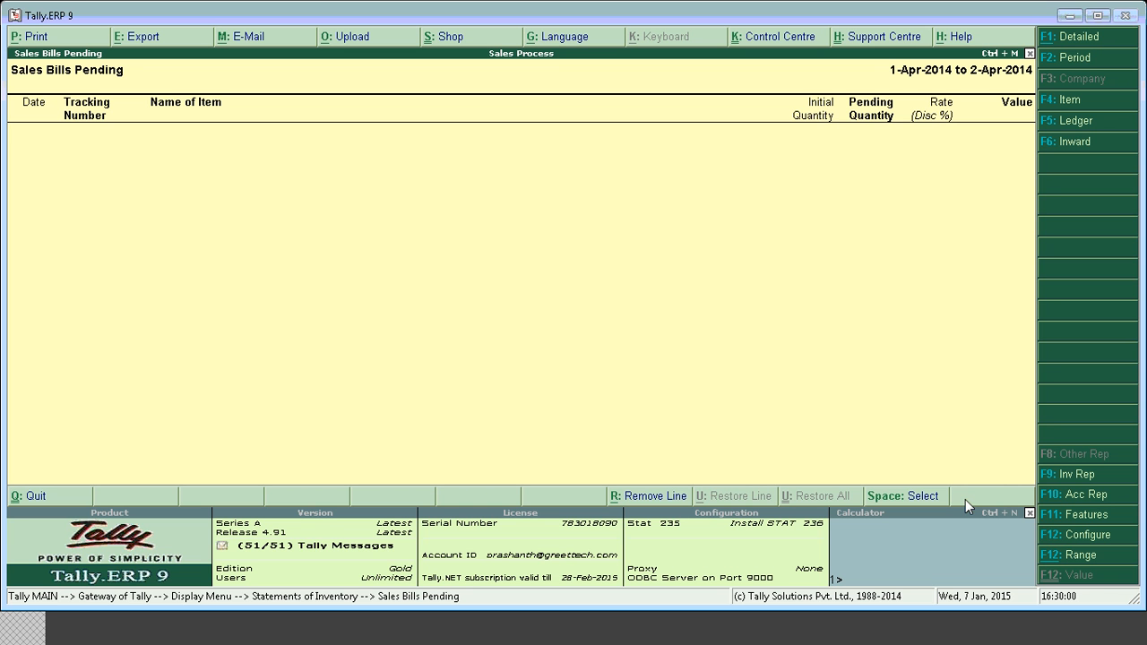
pyautogui.press('Escape')
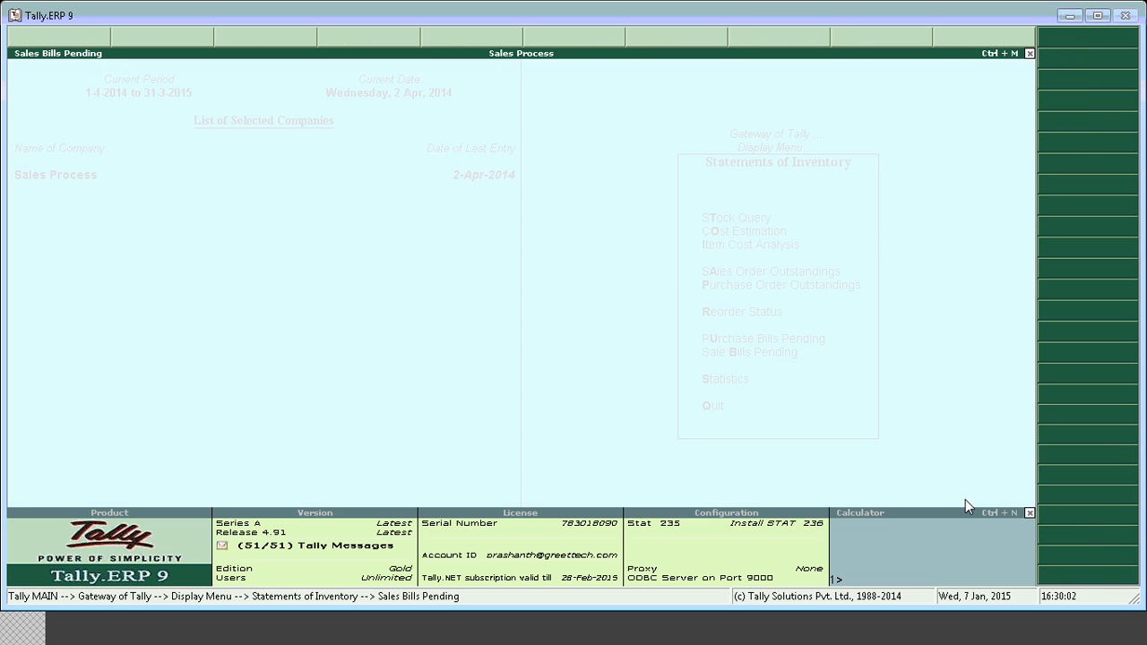
pyautogui.press('Escape')
pyautogui.press('Escape')
# Step: Start a new sales voucher dated 2-Apr-2014 with a blank reference
pyautogui.press('Up')
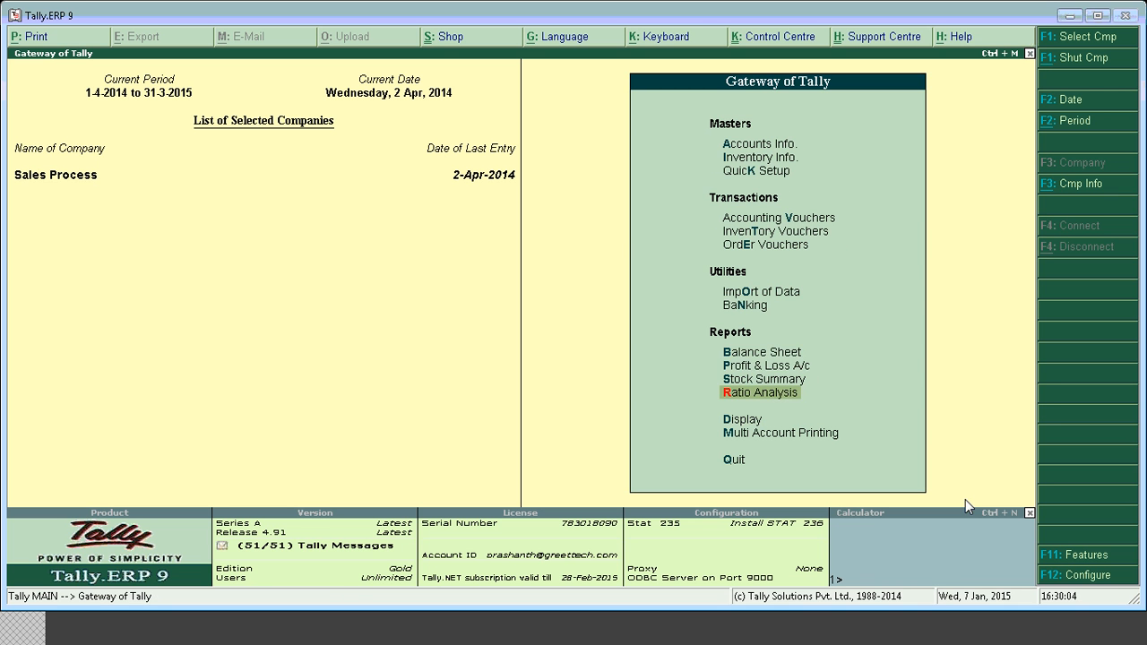
pyautogui.press('Up')
pyautogui.press('Up')
pyautogui.press('Up')
pyautogui.press('Up')
pyautogui.press('Up')
pyautogui.press('Up')
pyautogui.press('Up')
pyautogui.press('Up')
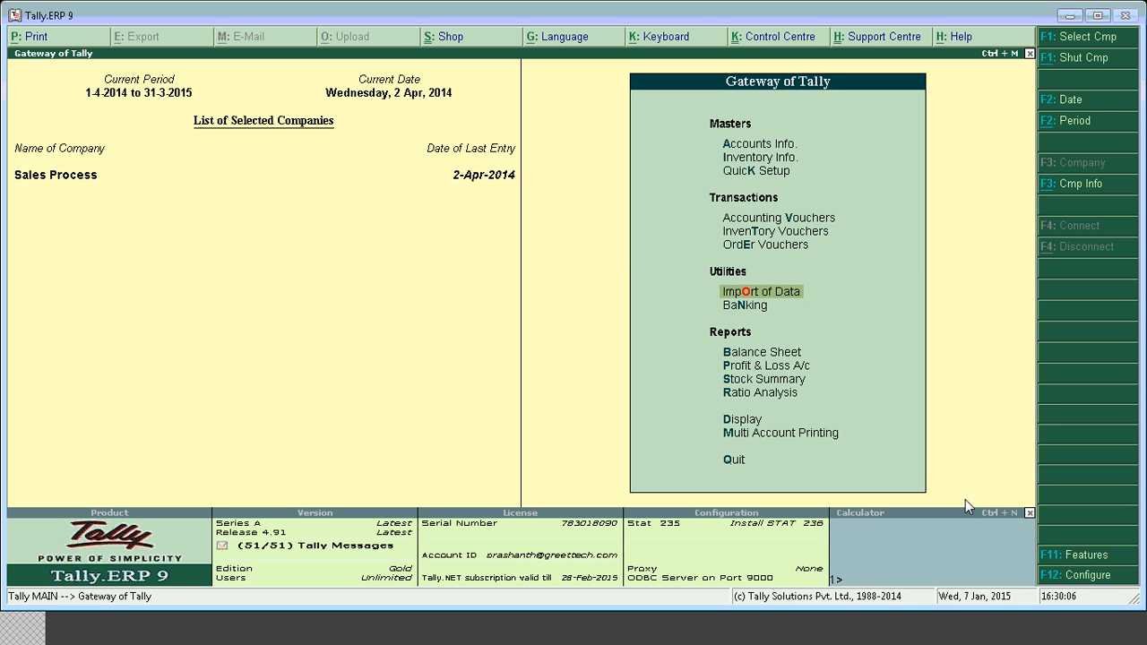
pyautogui.press('Return')
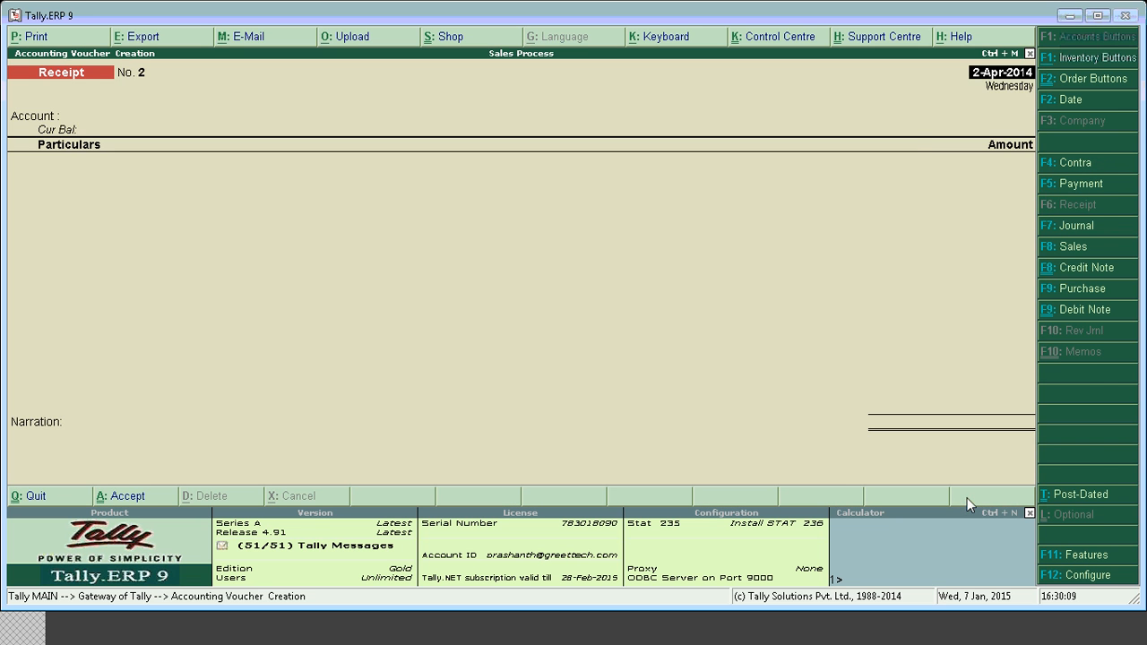
pyautogui.click(1067, 249)
pyautogui.press('Return')
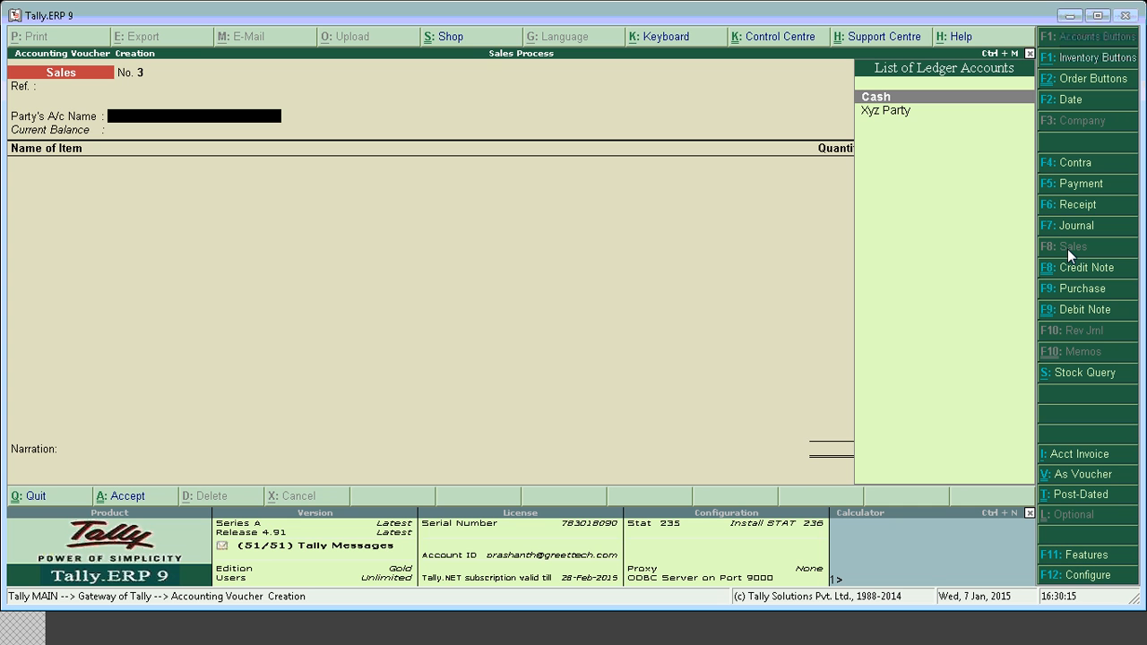
# Step: Set Xyz Party as the party with blank despatch and order details, and add Stoc Item1 to the sales voucher
pyautogui.press('Down')
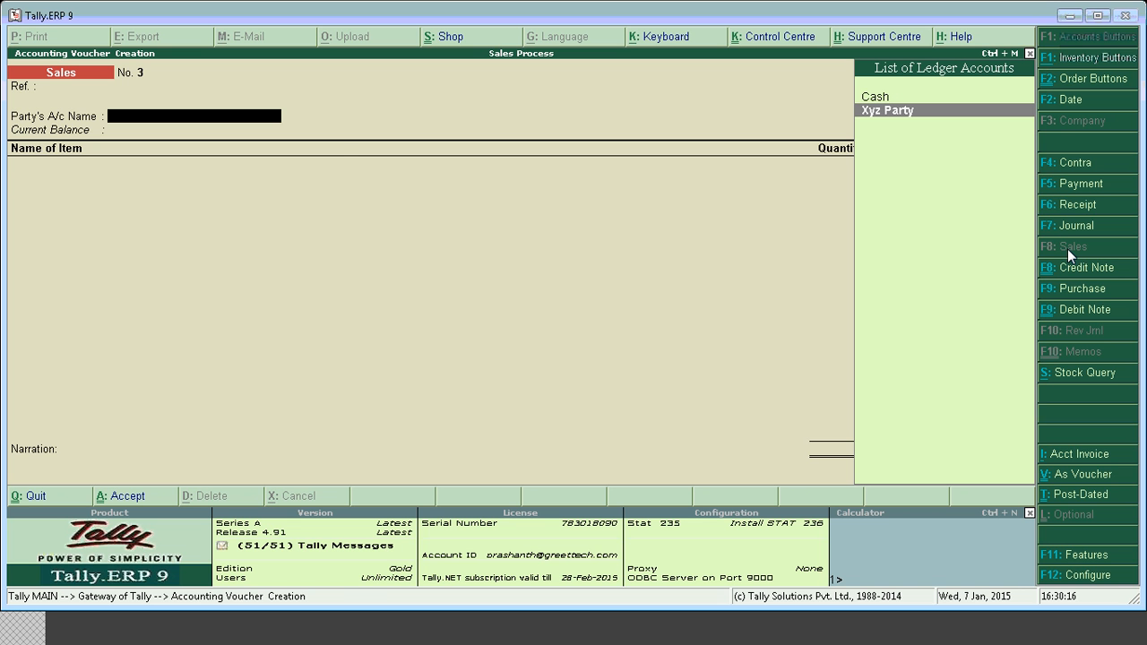
pyautogui.press('Return')
pyautogui.press('Return')
pyautogui.press('Return')
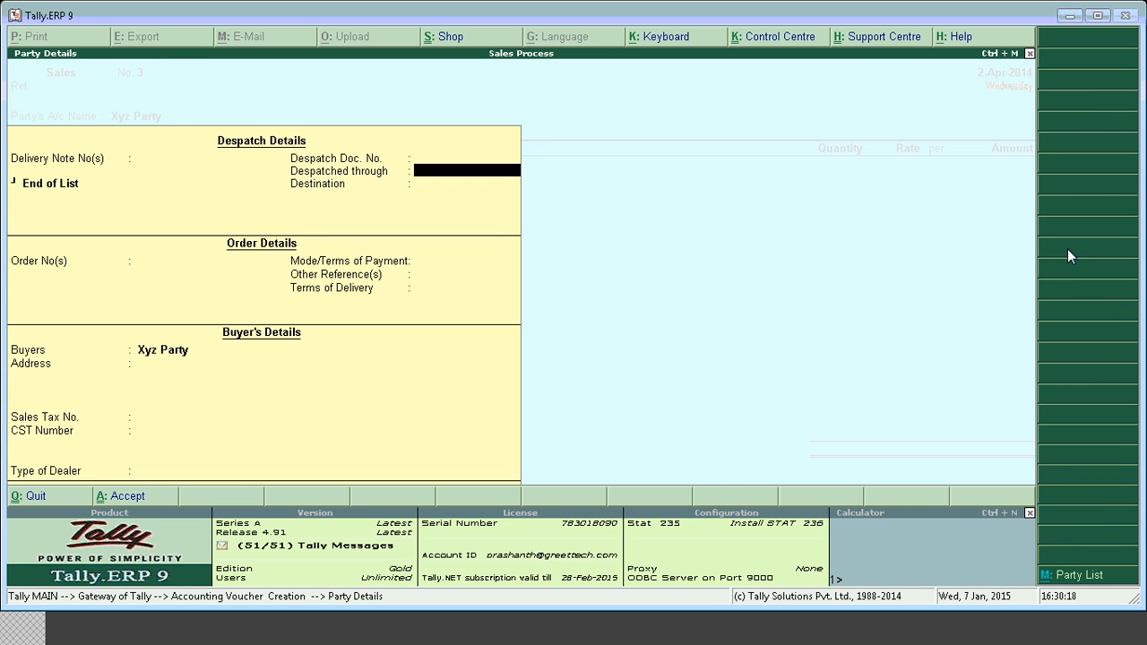
pyautogui.press('Return')
pyautogui.press('Return')
pyautogui.press('Return')
pyautogui.hotkey('ctrl', 'a')
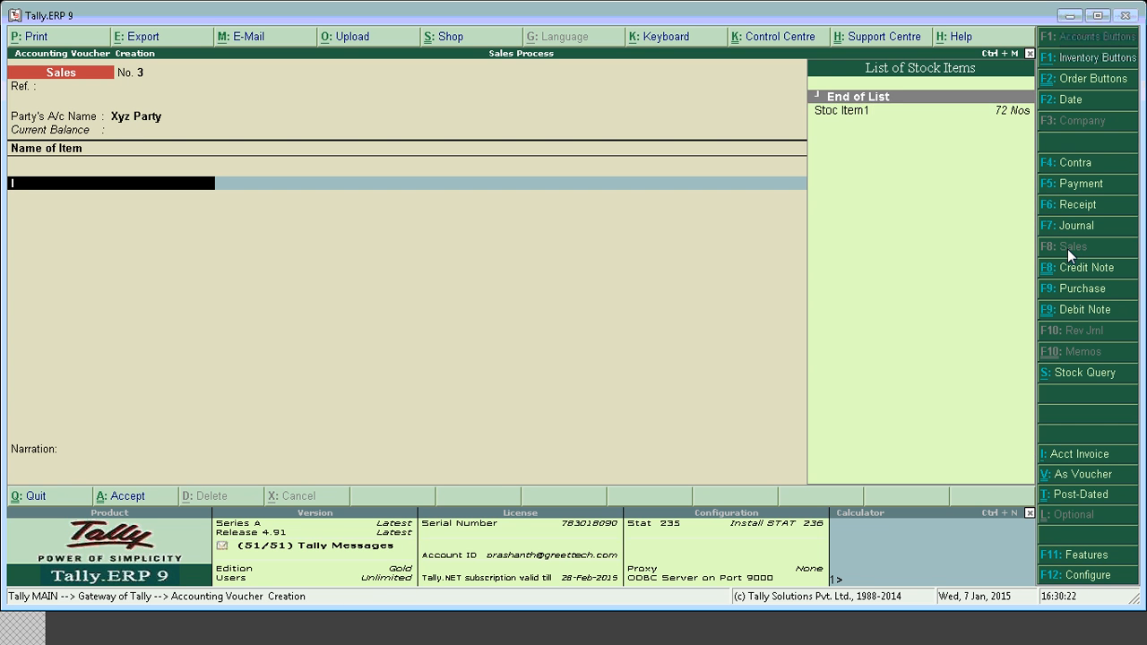
pyautogui.press('Down')
pyautogui.press('Return')
pyautogui.press('Down')
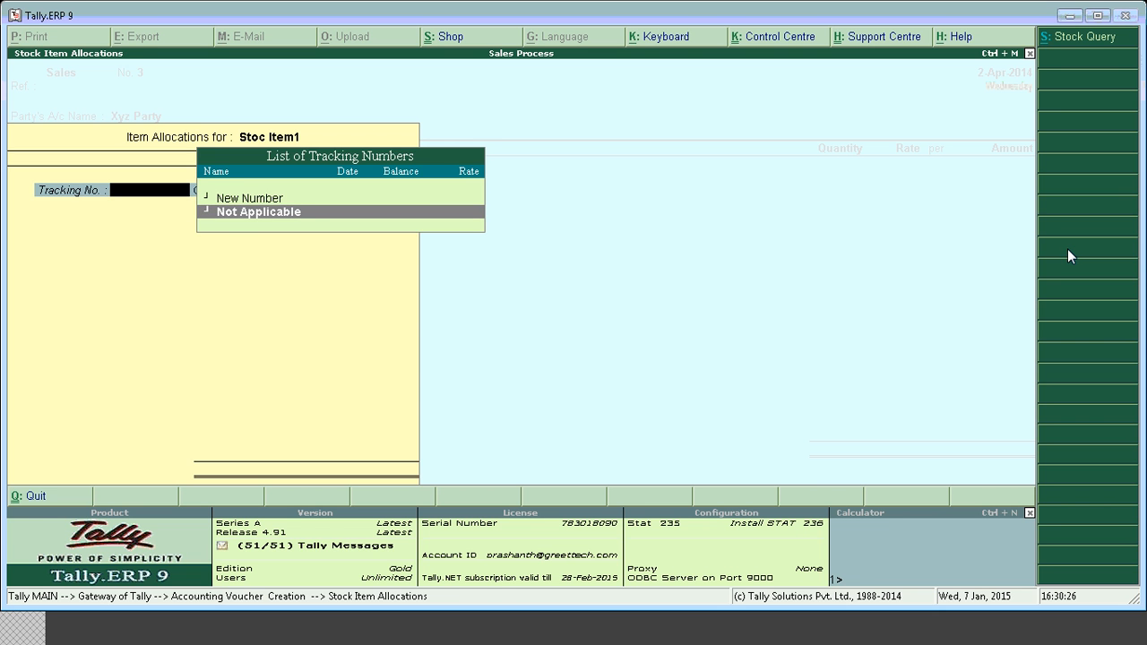
pyautogui.press('Up')
pyautogui.press('Return')
pyautogui.write('01')
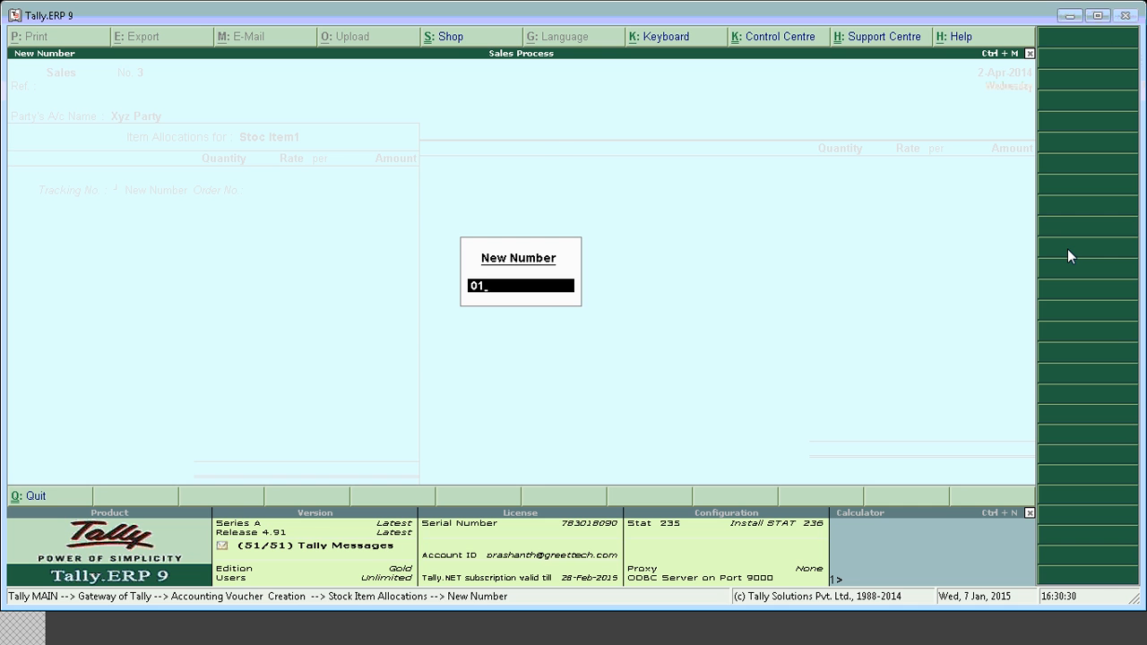
pyautogui.press('Return')
pyautogui.press('BackSpace')
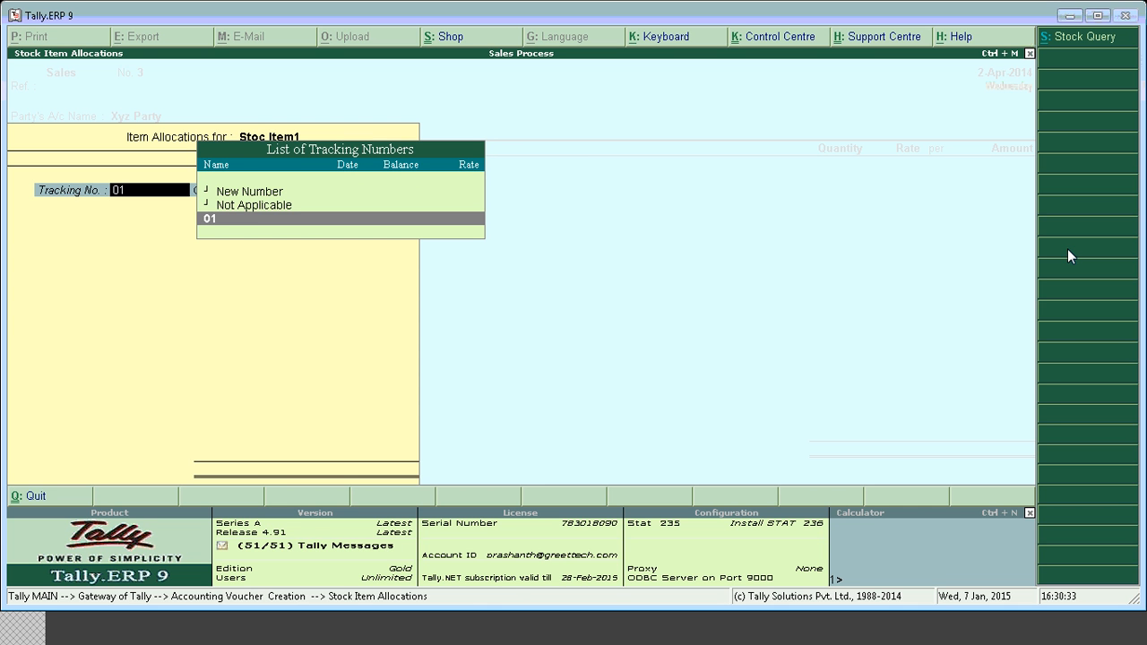
# Step: Assign the new tracking number ABC to the Stoc Item1 allocation, with the order number Not Applicable
pyautogui.press('Up')
pyautogui.press('Up')
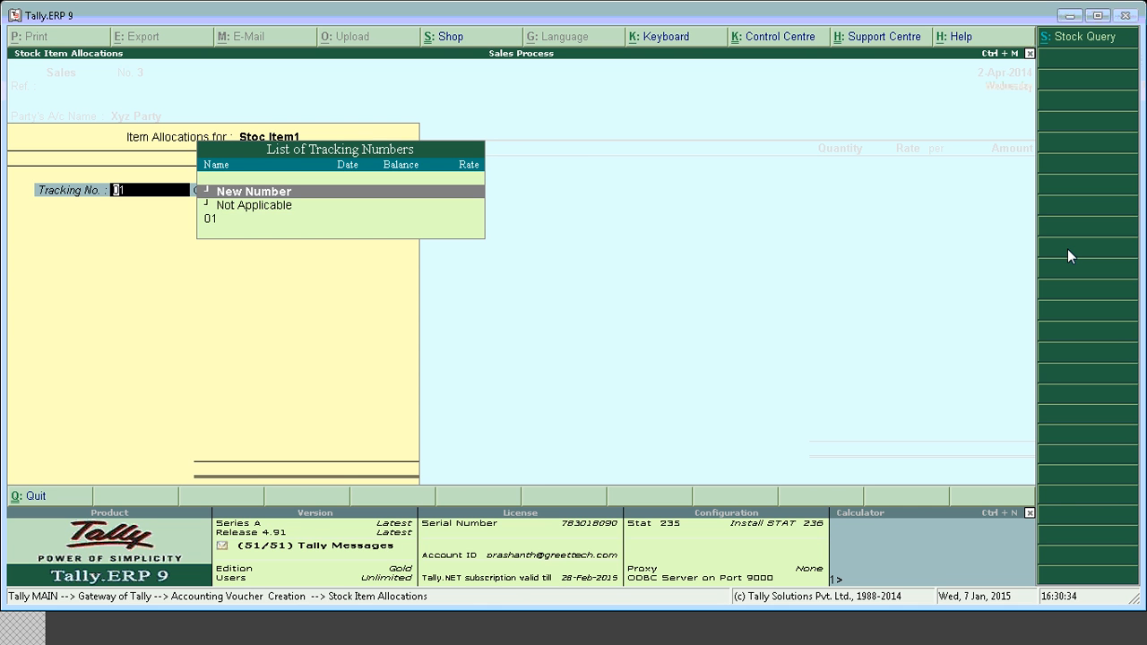
pyautogui.press('Return')
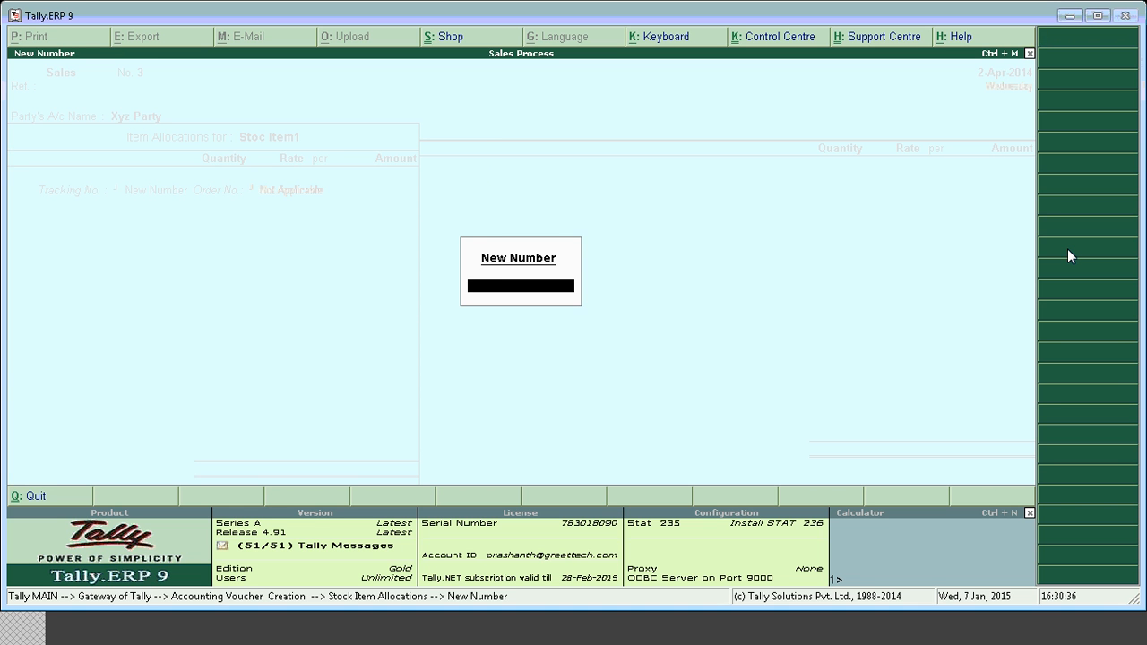
pyautogui.write('ABC')
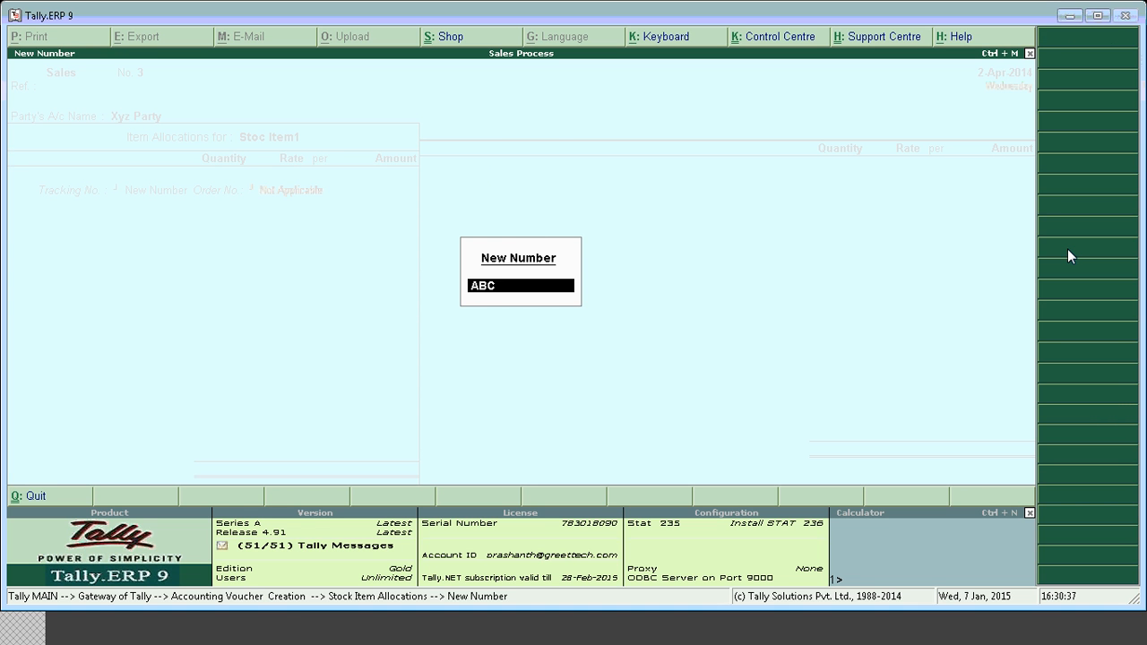
pyautogui.press('Return')
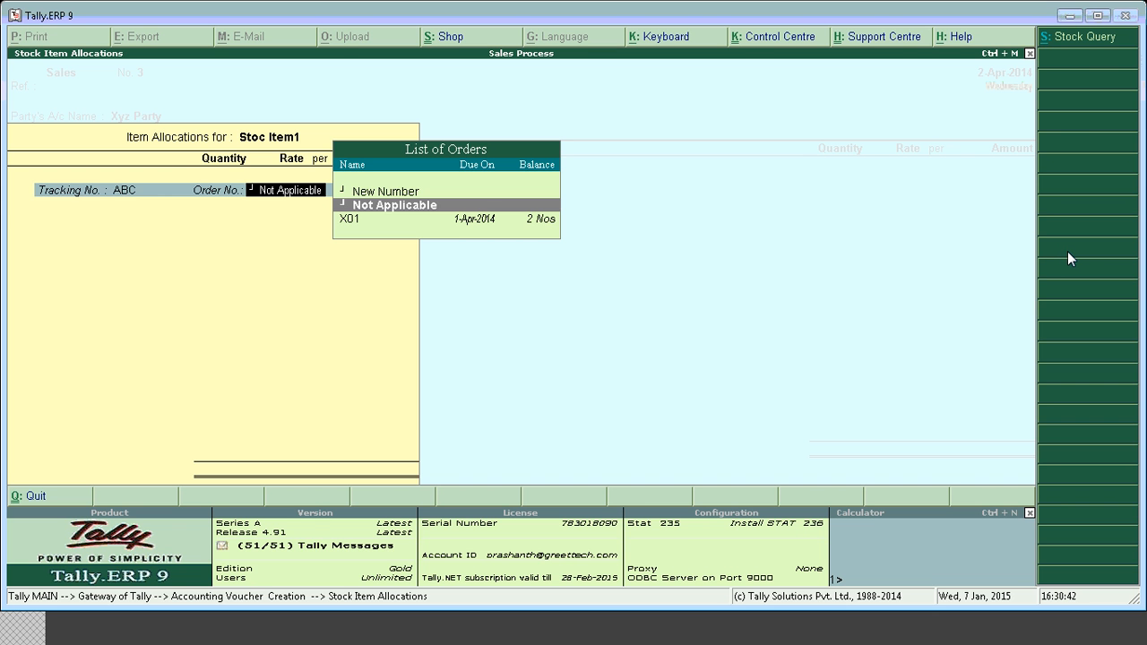
pyautogui.press('Return')
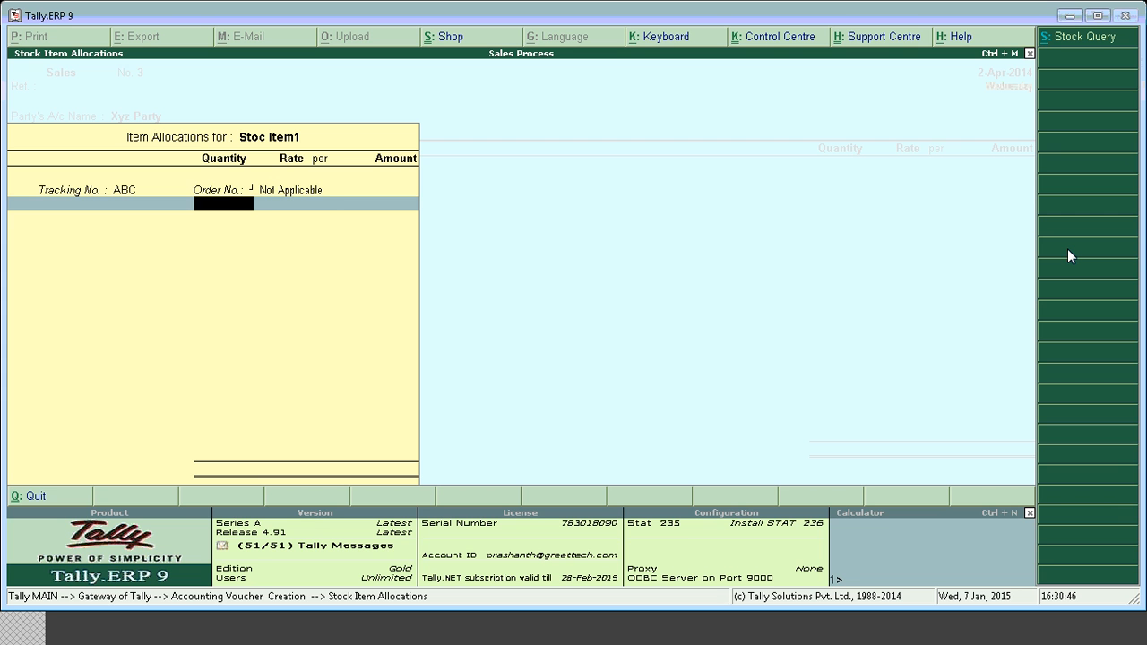
# Step: Enter a quantity of 20 Nos at the rate of 50.00 and end the item and ledger lists
pyautogui.write('20')
pyautogui.press('Return')
pyautogui.press('Return')
pyautogui.press('Return')
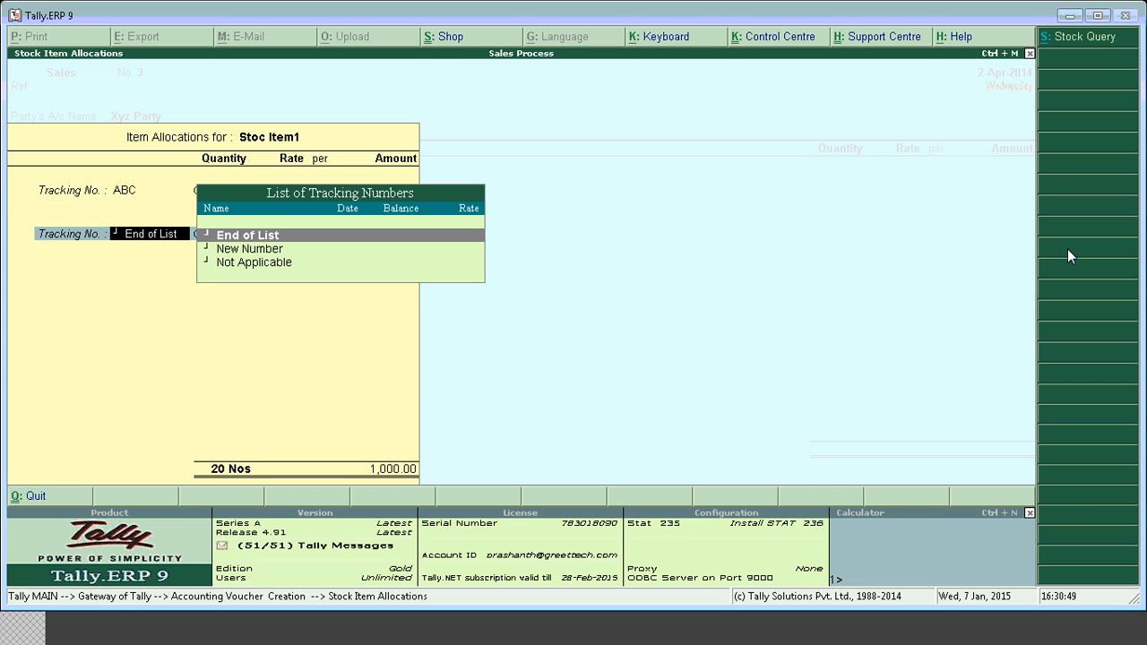
pyautogui.press('Return')
pyautogui.press('Return')
pyautogui.press('Return')
pyautogui.press('Return')
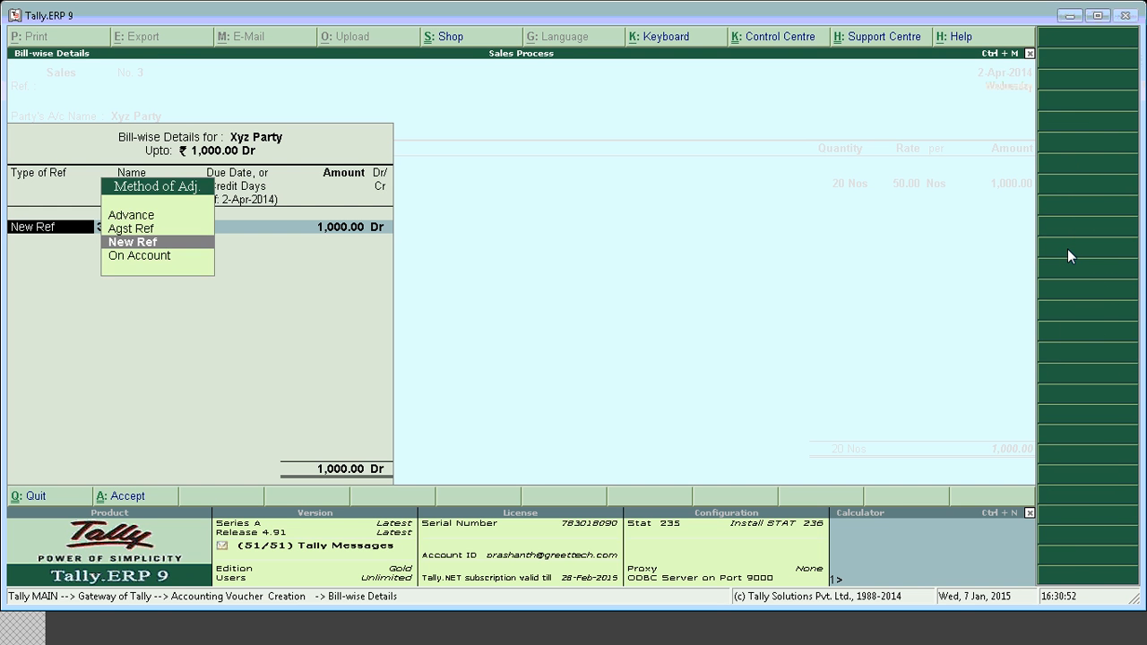
# Step: Record Xyz Party's bill-wise details as New Ref 3 for 1,000.00 Dr, leaving the due date blank
pyautogui.press('Return')
pyautogui.press('Return')
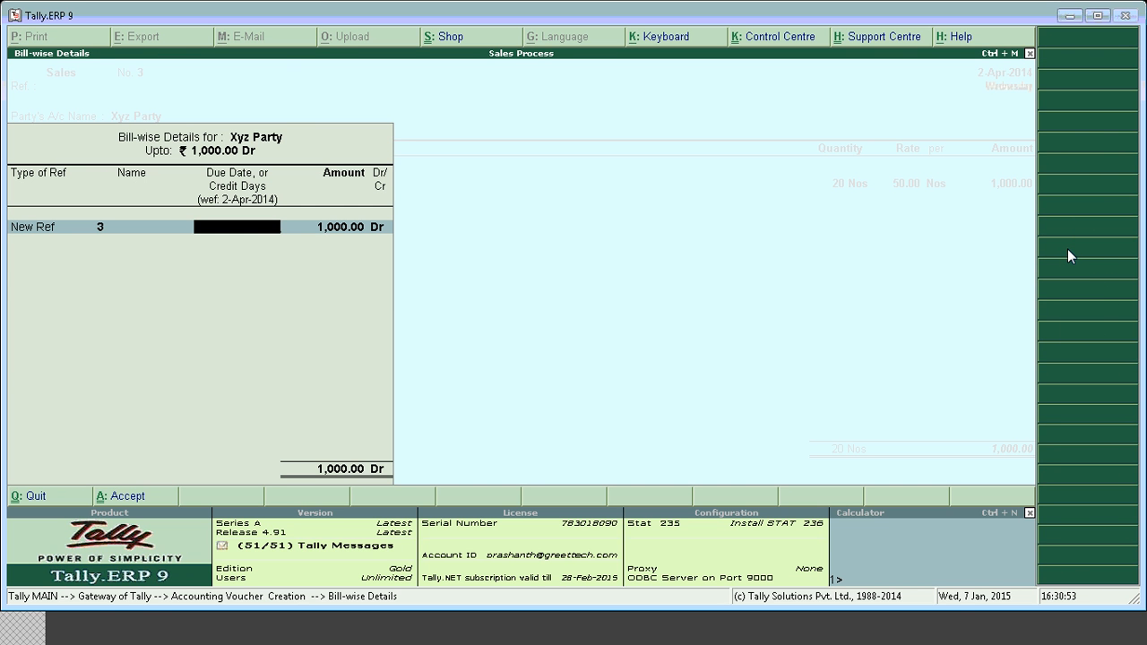
pyautogui.press('Return')
pyautogui.press('Return')
pyautogui.press('Return')
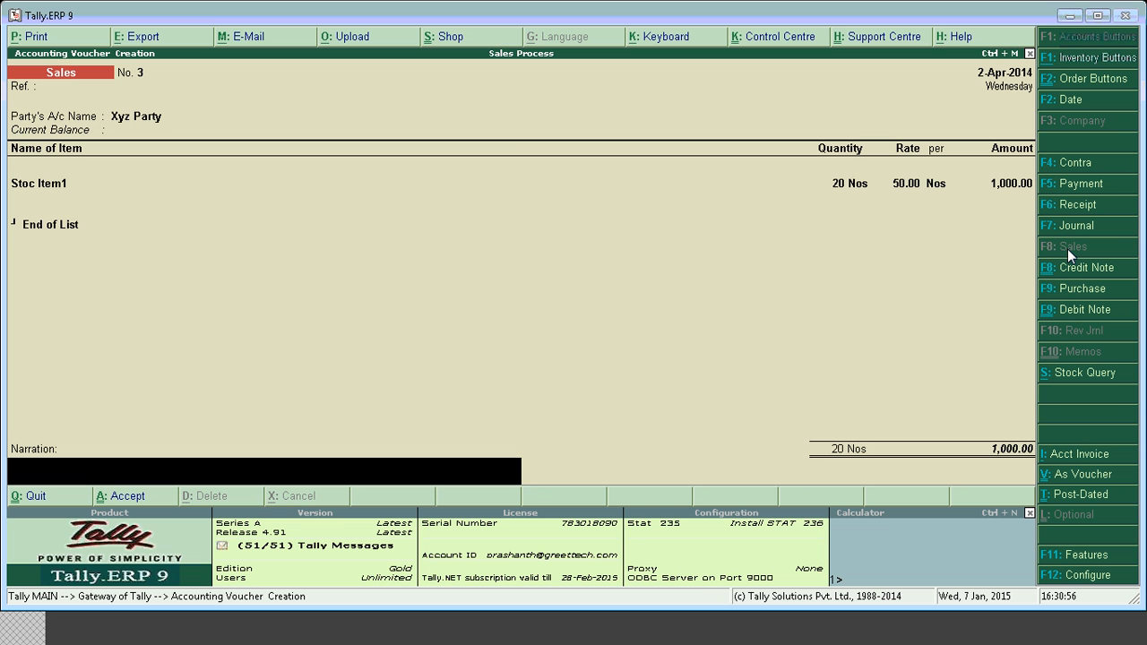
# Step: Save the sales voucher with a blank narration and quit voucher entry
pyautogui.hotkey('ctrl', 'a')
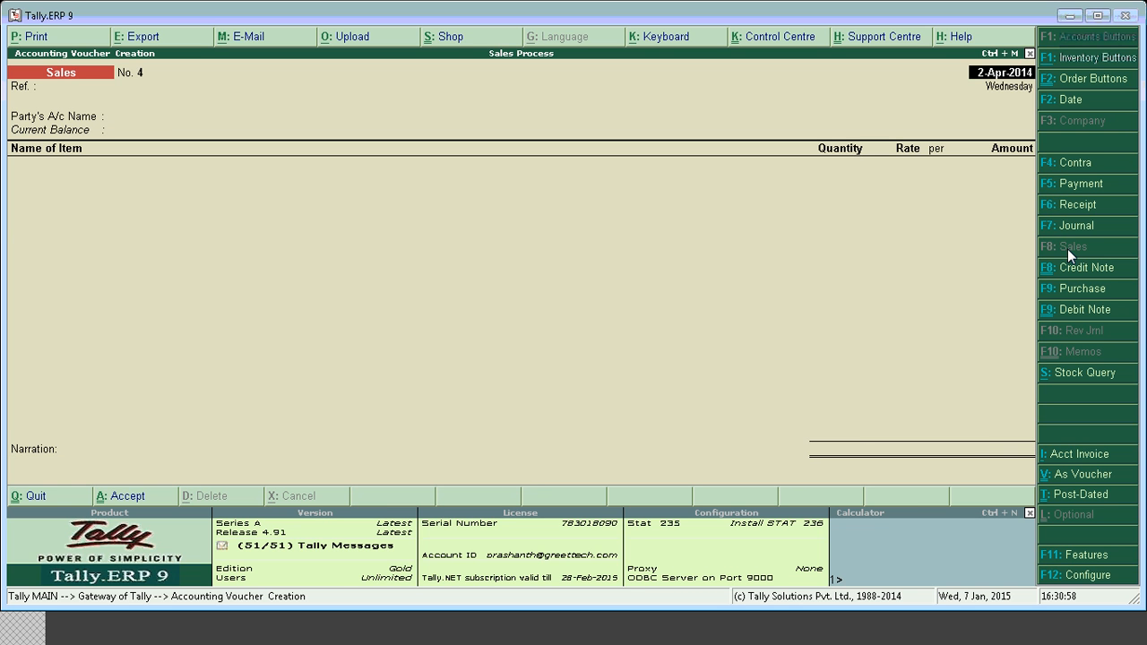
pyautogui.press('BackSpace')
pyautogui.press('Escape')
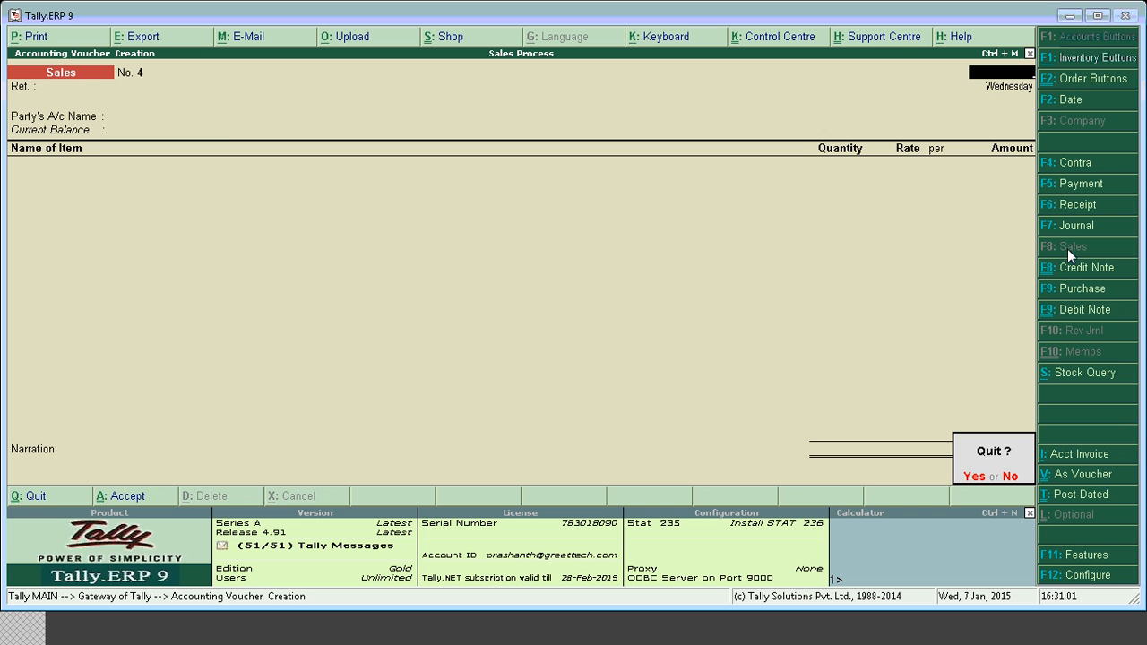
pyautogui.press('y')
# Step: Check how the Sales Bills Pending report lists the invoice with tracking number ABC and return to the Gateway of Tally
pyautogui.press('d')
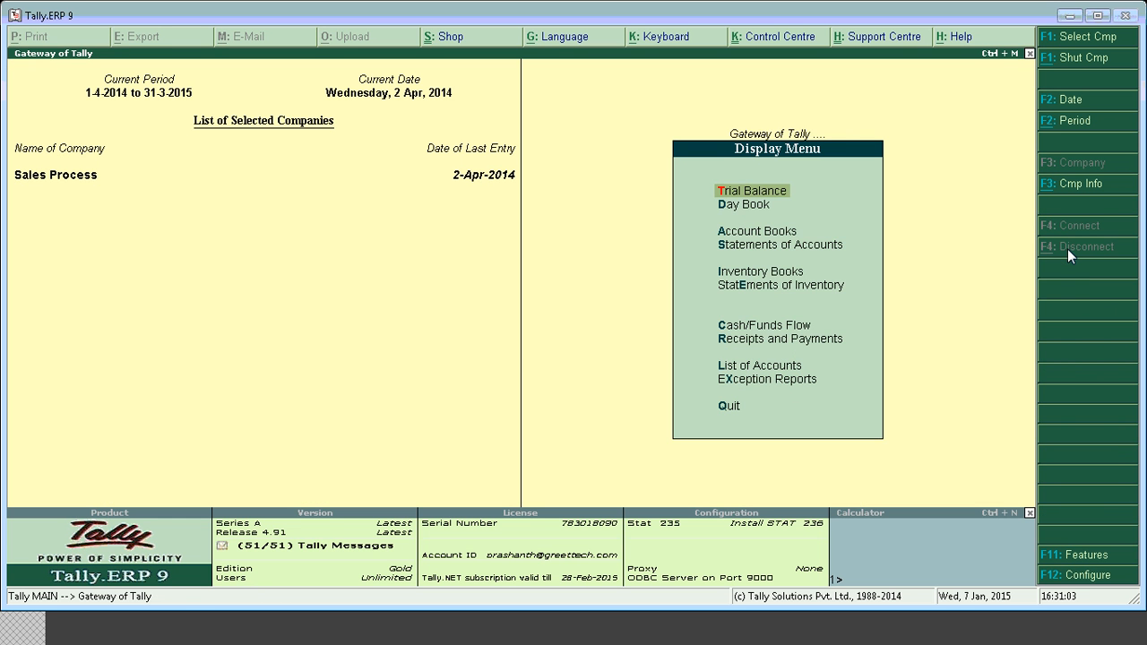
pyautogui.press('Down')
pyautogui.press('Down')
pyautogui.press('Down')
pyautogui.press('Down')
pyautogui.press('Down')
pyautogui.press('Return')
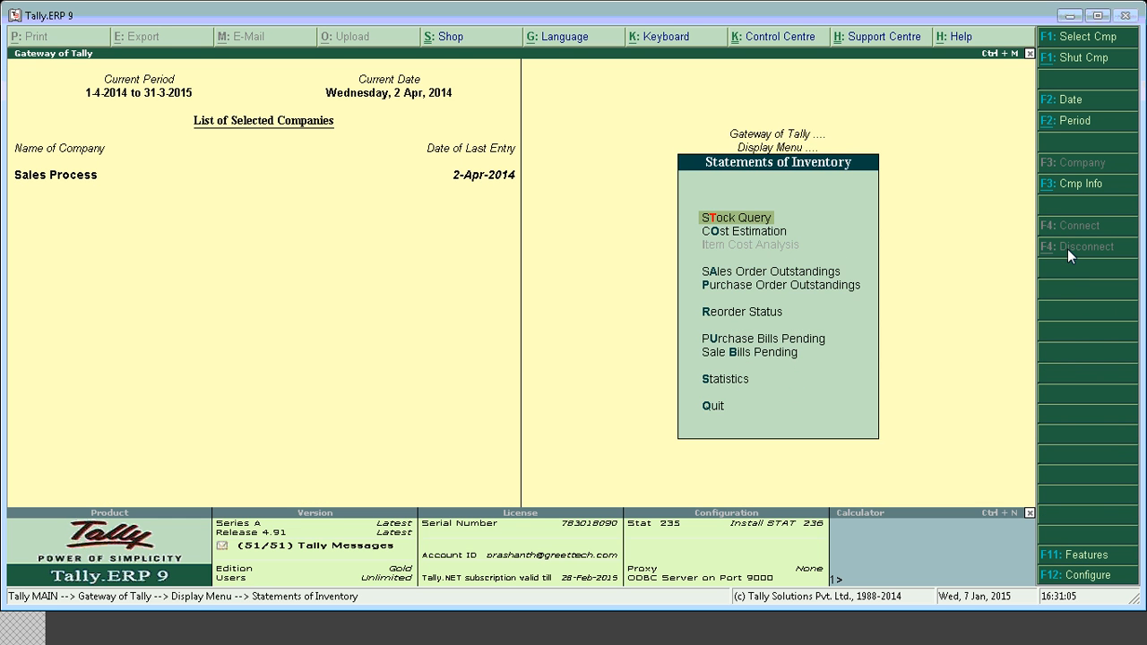
pyautogui.press('Down')
pyautogui.press('Down')
pyautogui.press('Down')
pyautogui.press('Down')
pyautogui.press('Down')
pyautogui.press('Down')
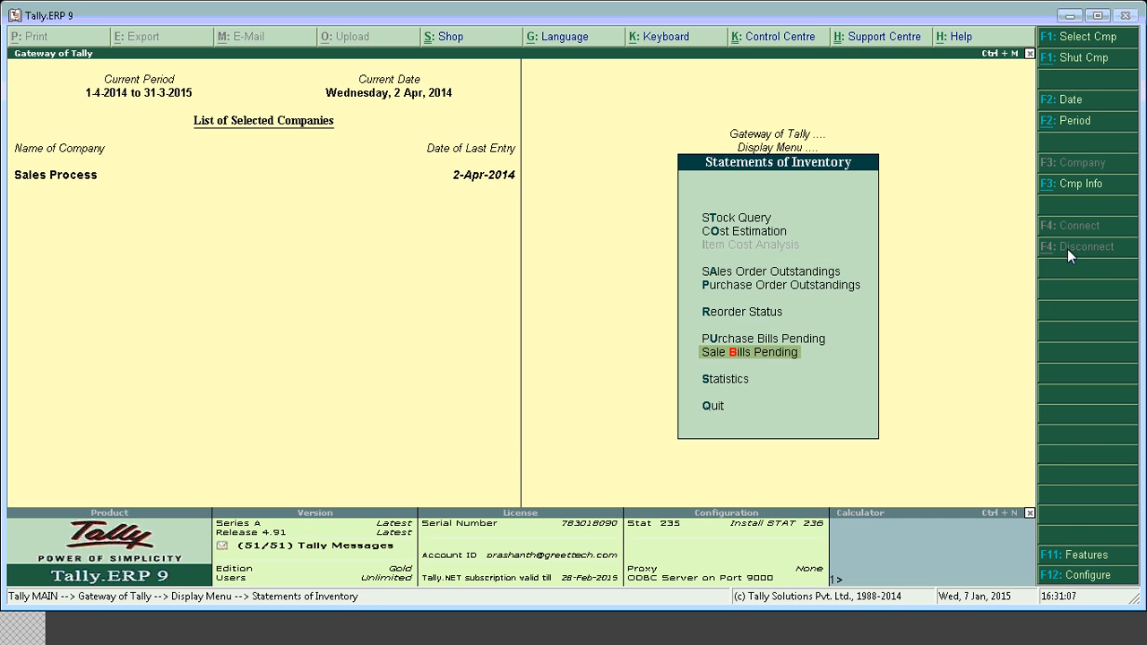
pyautogui.press('Return')
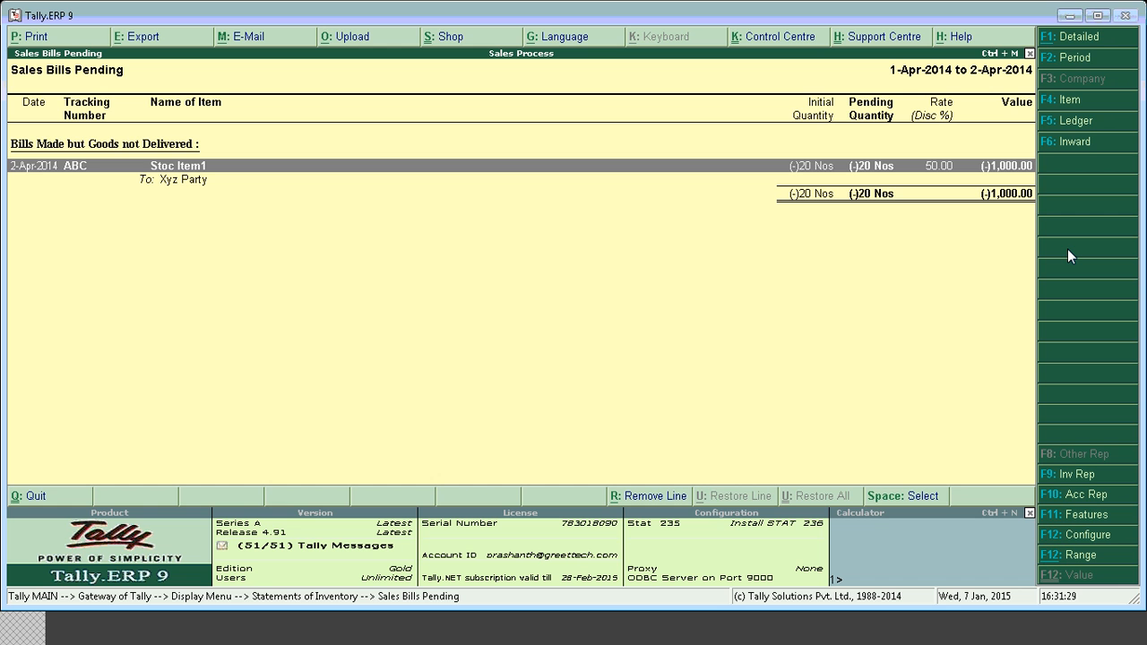
pyautogui.press('Escape')
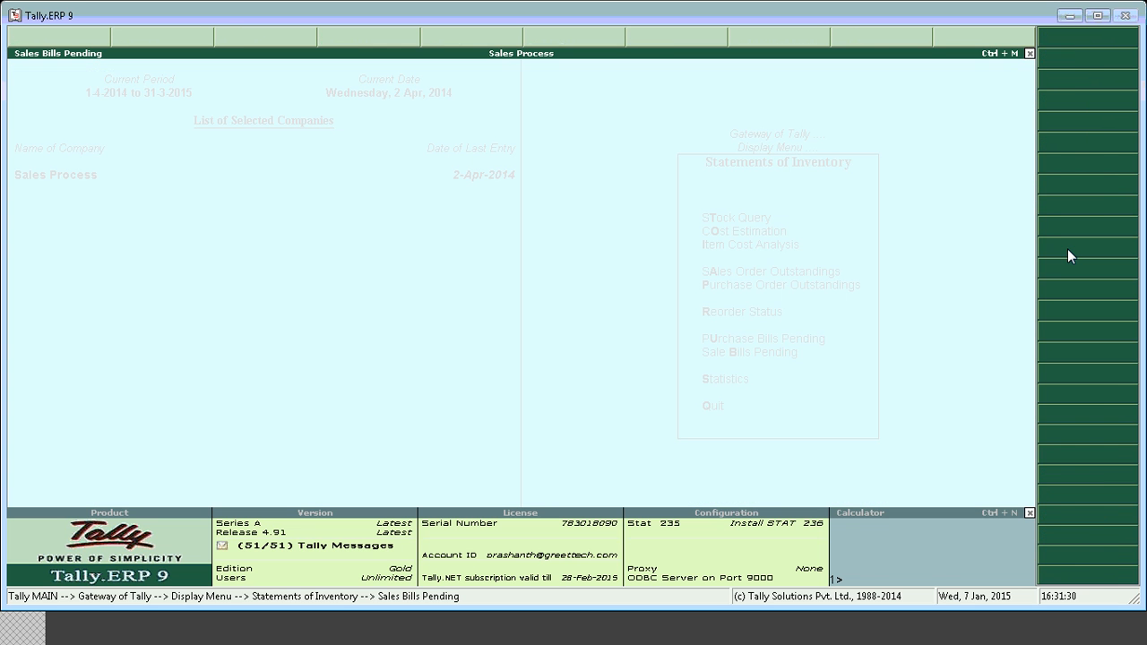
pyautogui.press('Escape')
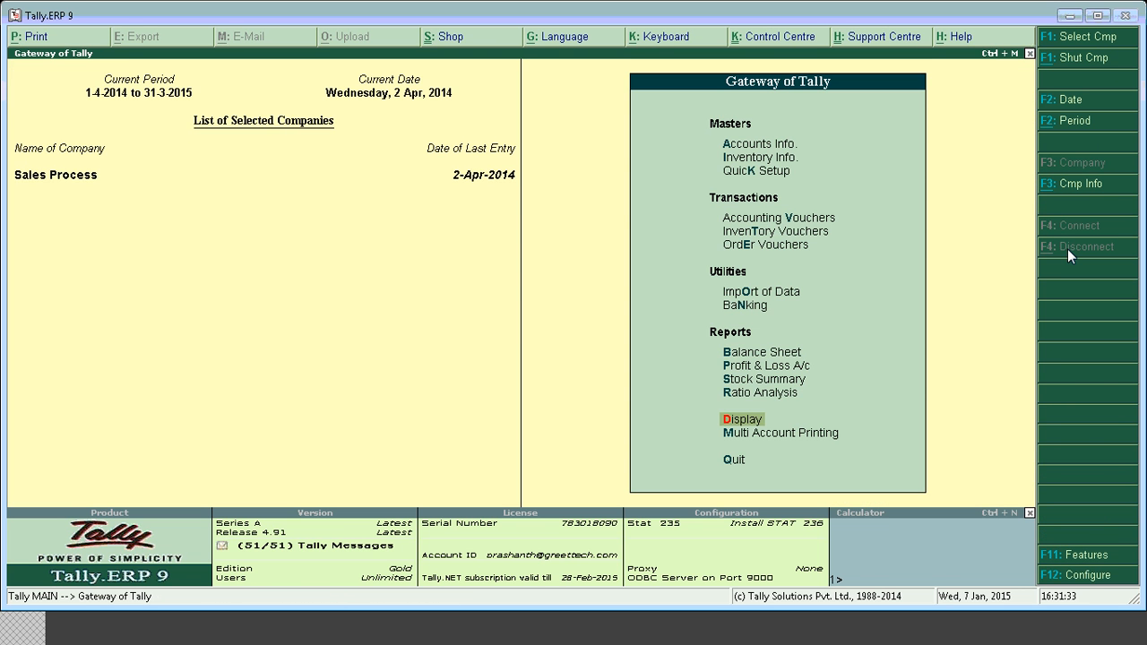
pyautogui.press('Up')
pyautogui.press('Up')
pyautogui.press('Up')
pyautogui.press('Up')
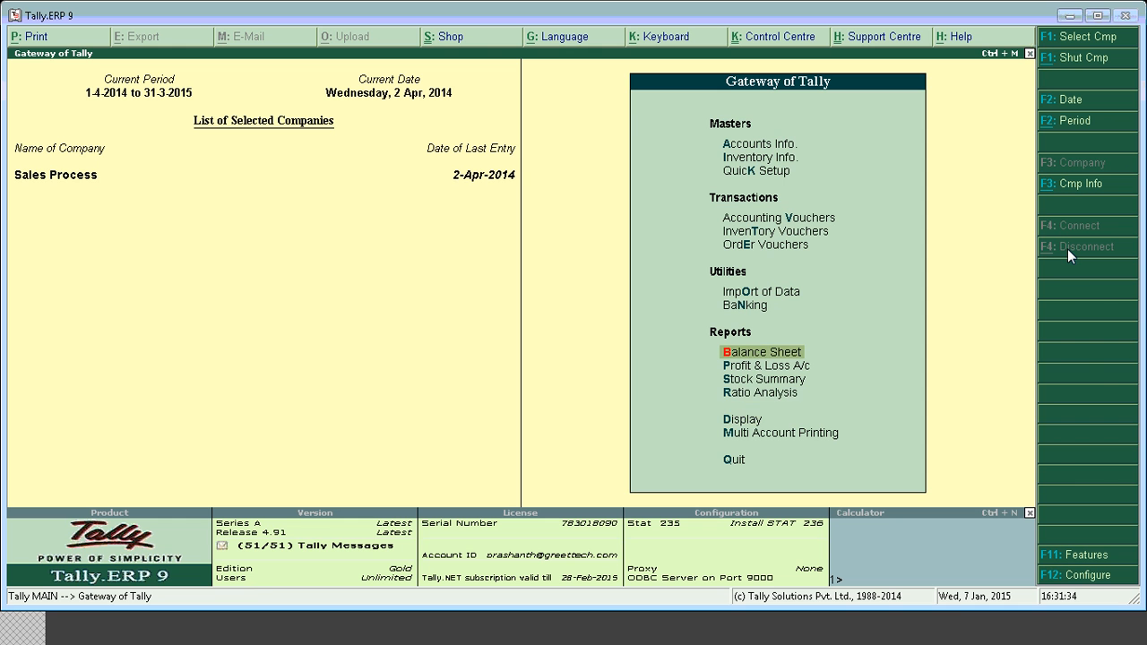
pyautogui.press('Up')
pyautogui.press('Up')
pyautogui.press('Up')
pyautogui.press('Up')
pyautogui.press('Up')
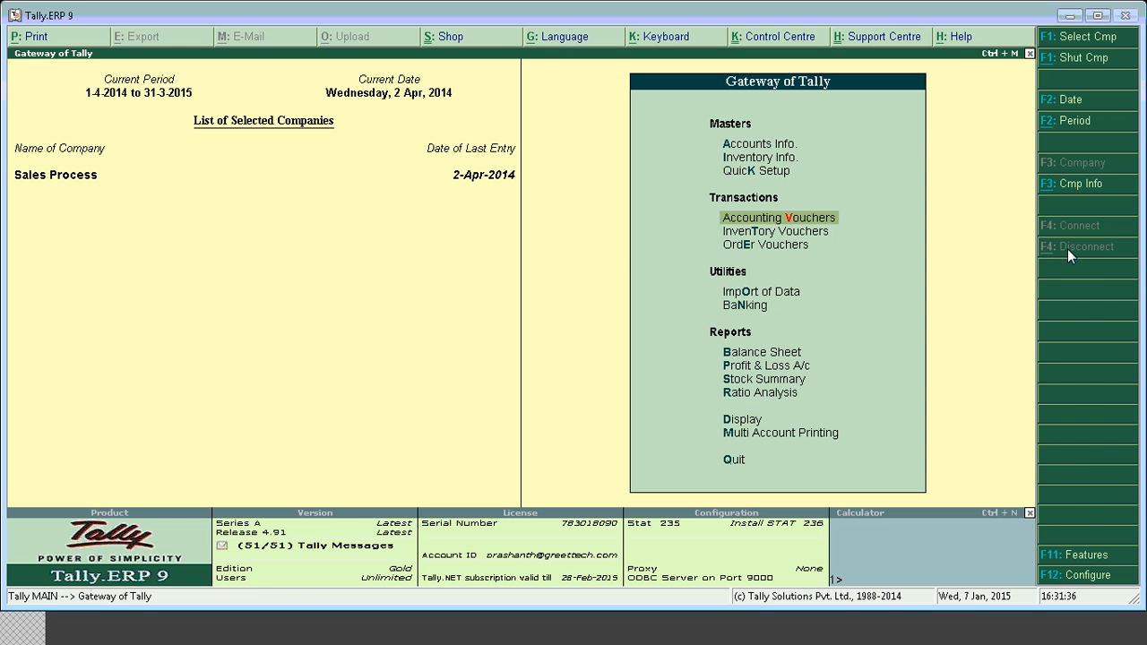
pyautogui.press('Return')
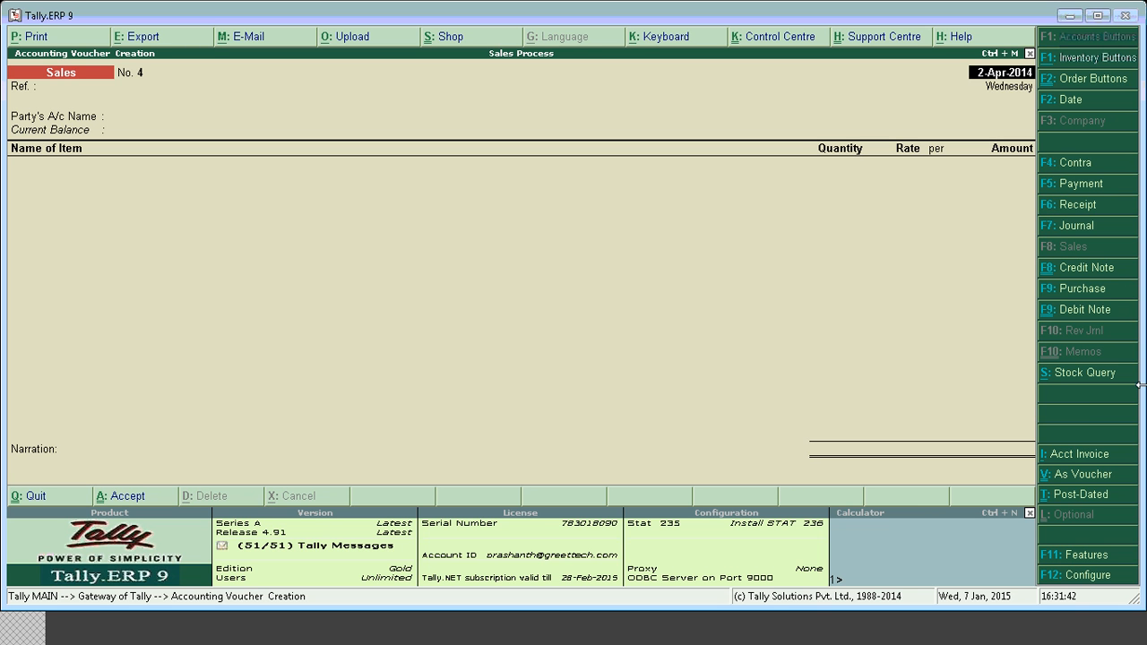
pyautogui.press('BackSpace')
pyautogui.press('Escape')
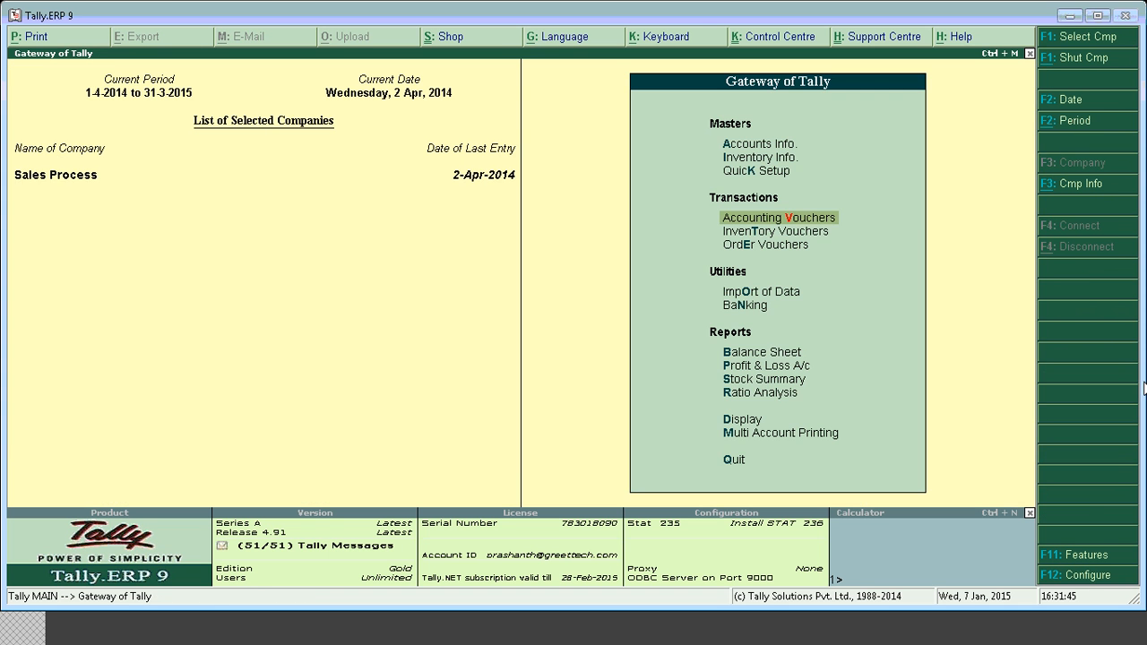
# Step: Start a Delivery Note inventory voucher with Xyz Party as the party account
pyautogui.press('t')
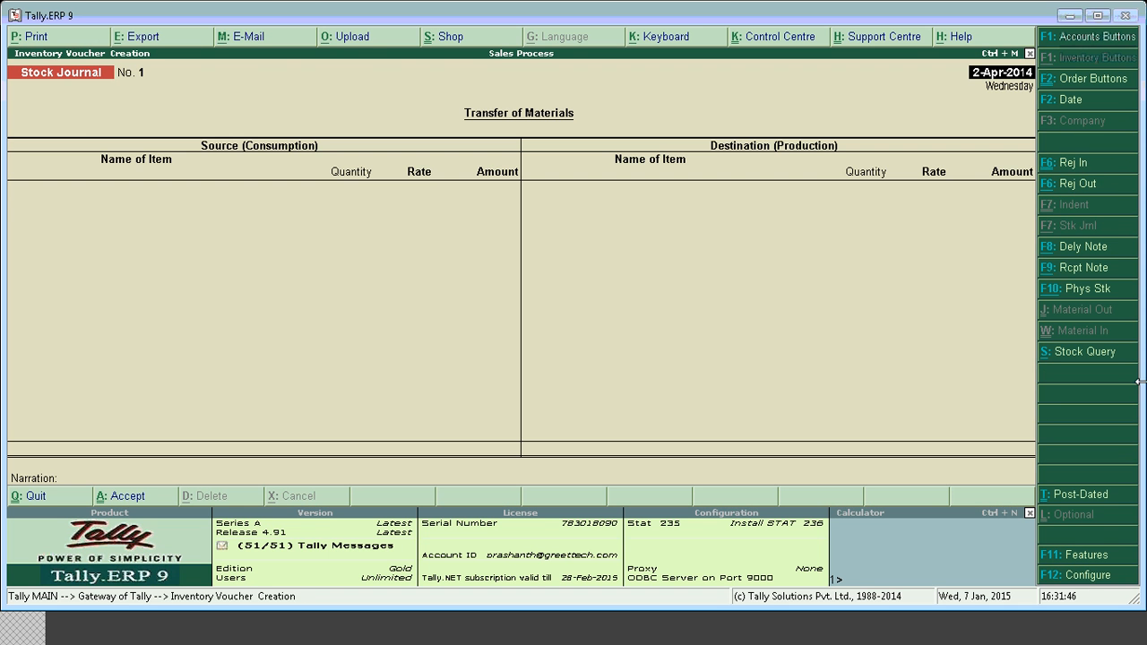
pyautogui.click(1068, 251)
pyautogui.press('Return')
pyautogui.press('Down')
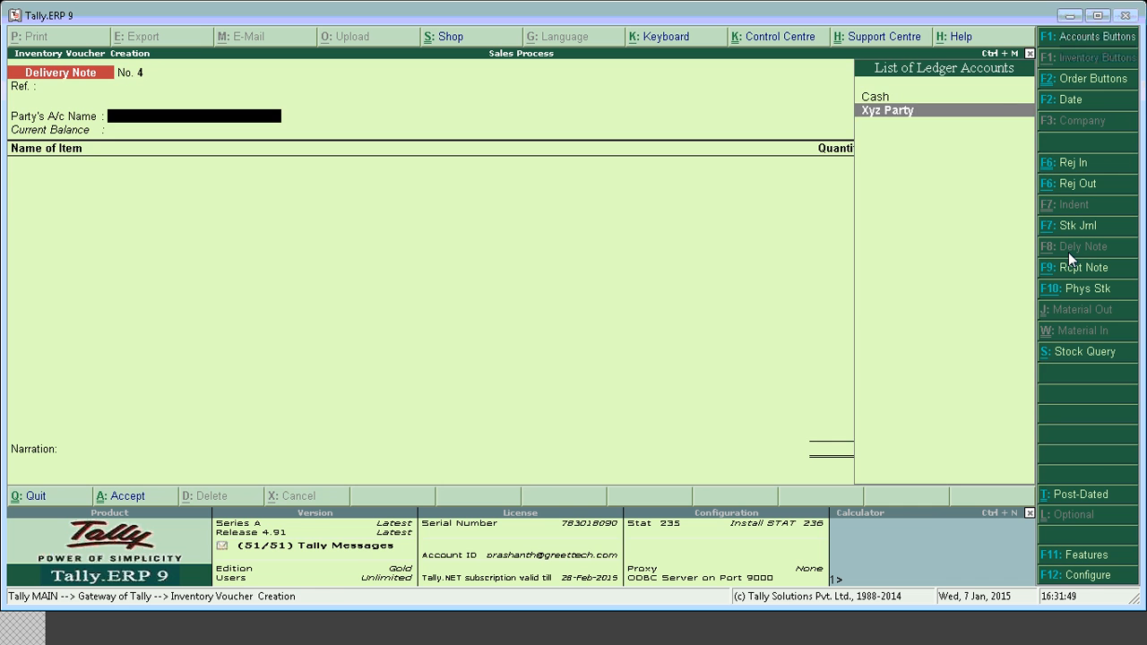
pyautogui.press('Return')
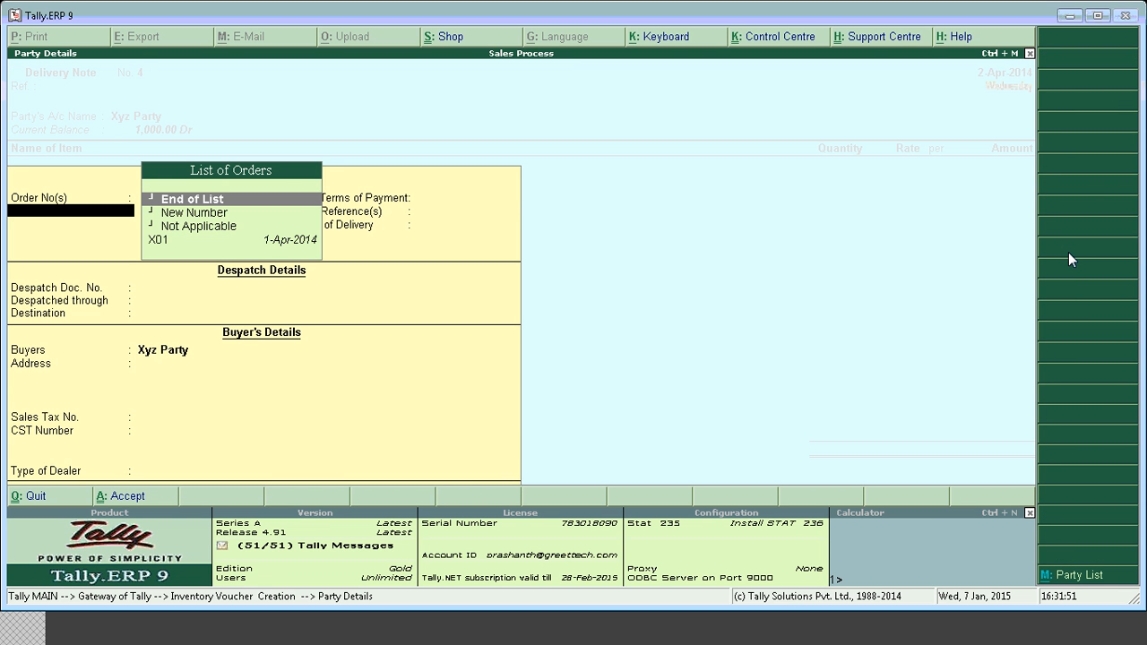
# Step: End the order list without selecting an order and accept the delivery note's party details with the despatch fields blank
pyautogui.press('Return')
pyautogui.press('Return')
pyautogui.press('Return')
pyautogui.press('Return')
pyautogui.press('Return')
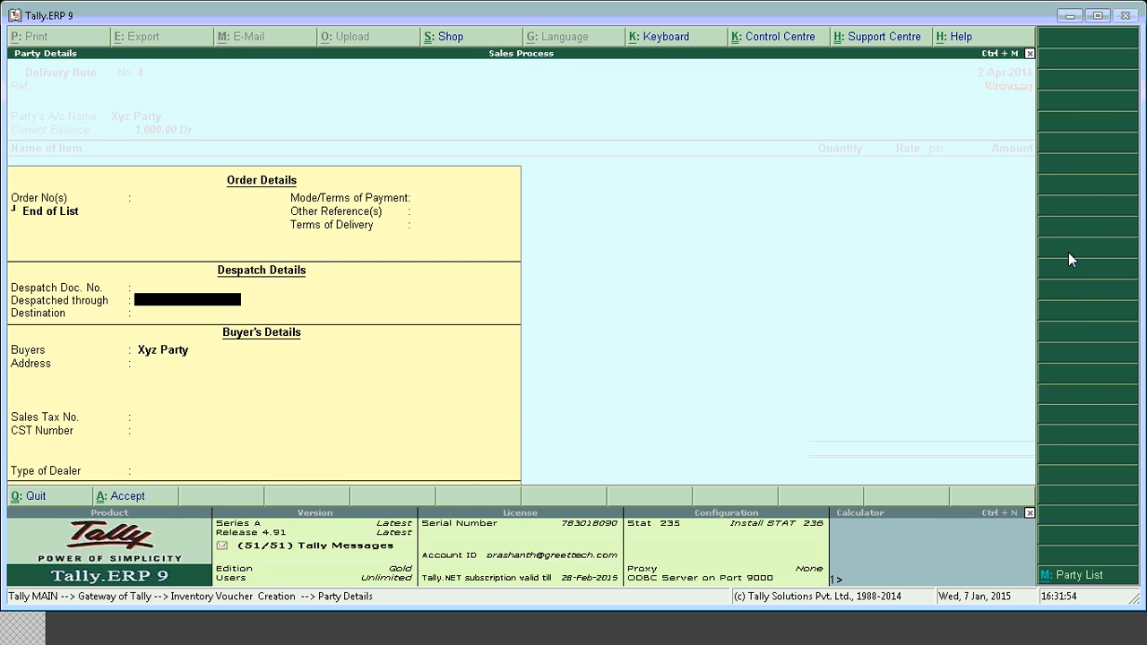
pyautogui.press('Return')
pyautogui.press('Return')
pyautogui.press('Return')
pyautogui.press('Return')
pyautogui.press('Return')
pyautogui.press('Return')
pyautogui.press('Return')
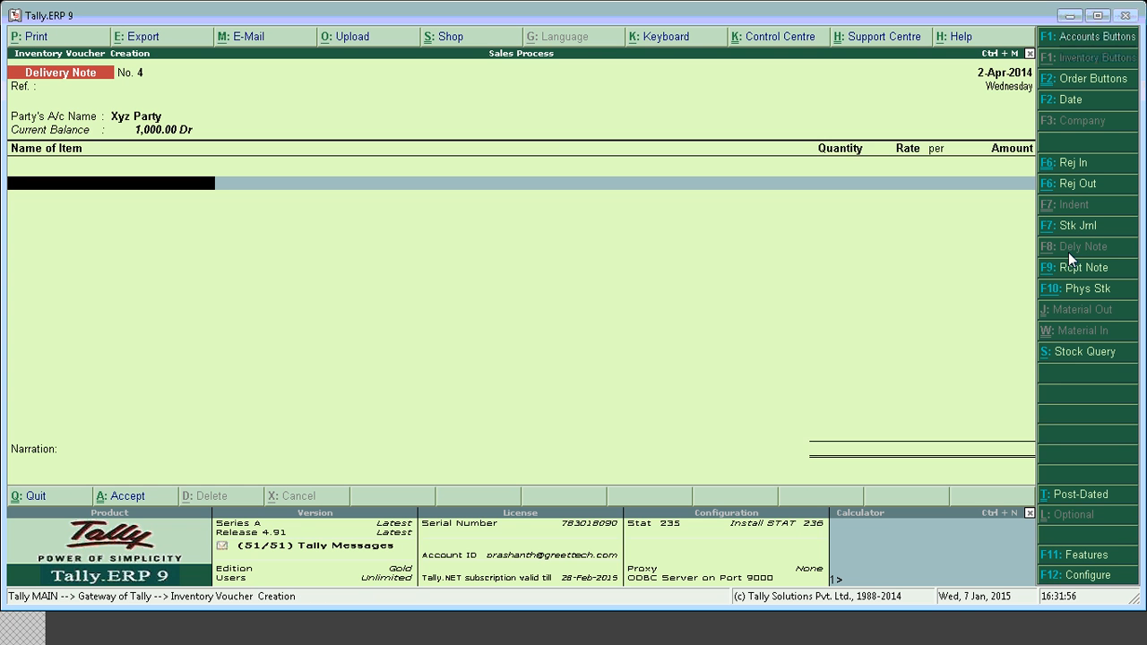
# Step: Add Stoc Item1 to the delivery note with tracking number ABC and the order number Not Applicable
pyautogui.press('Down')
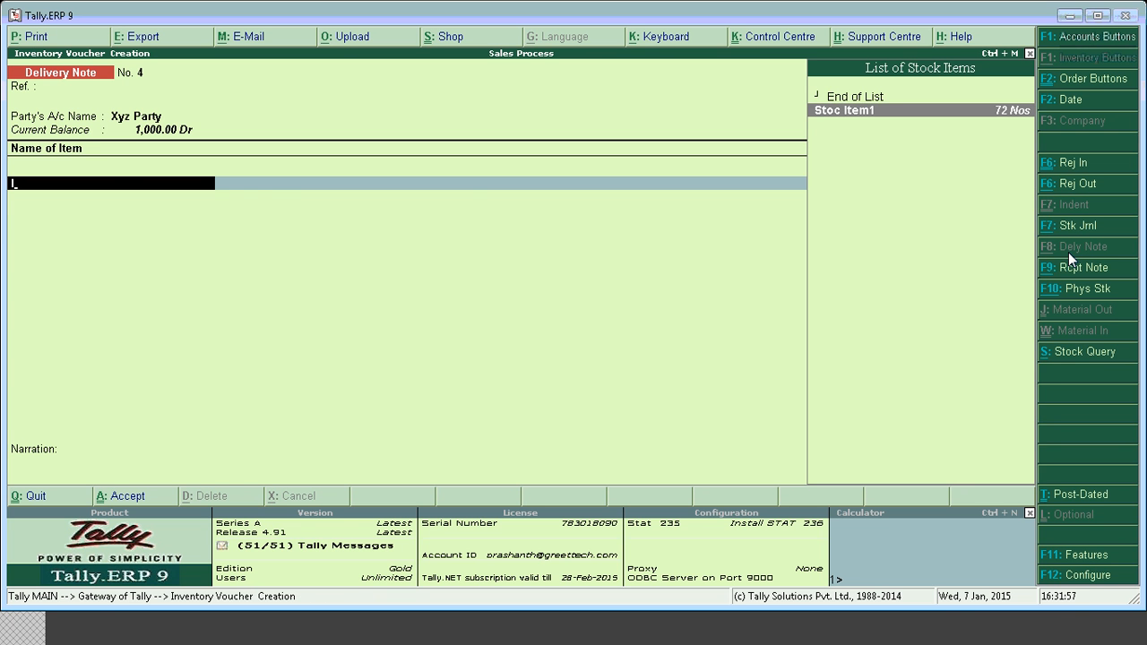
pyautogui.press('Return')
pyautogui.press('Down')
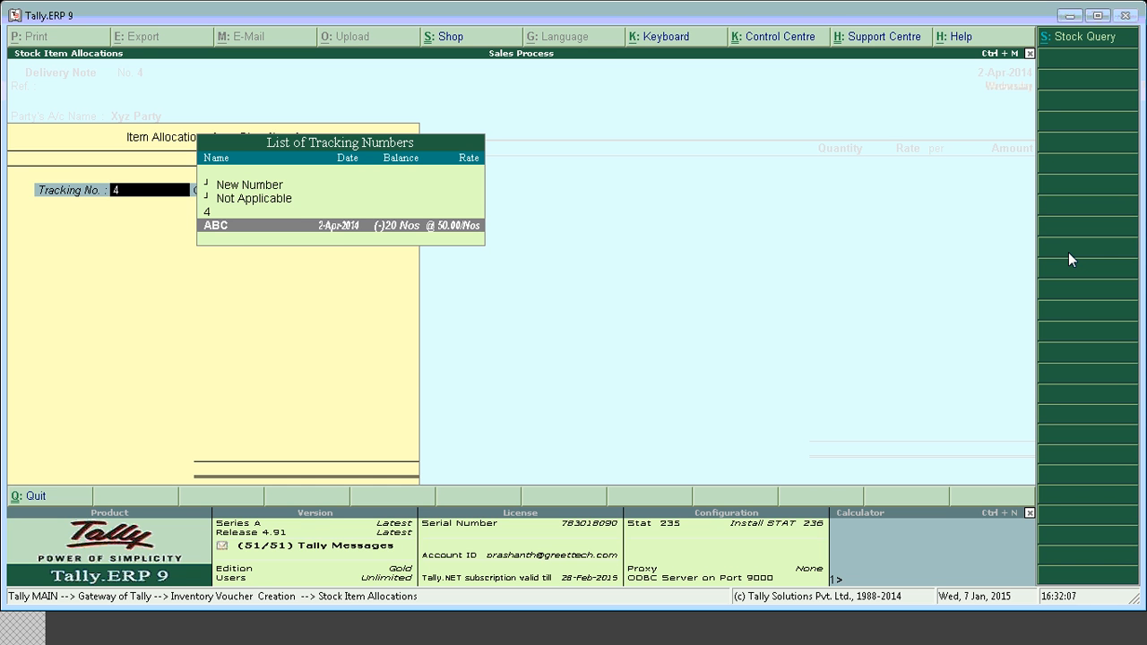
pyautogui.press('Return')
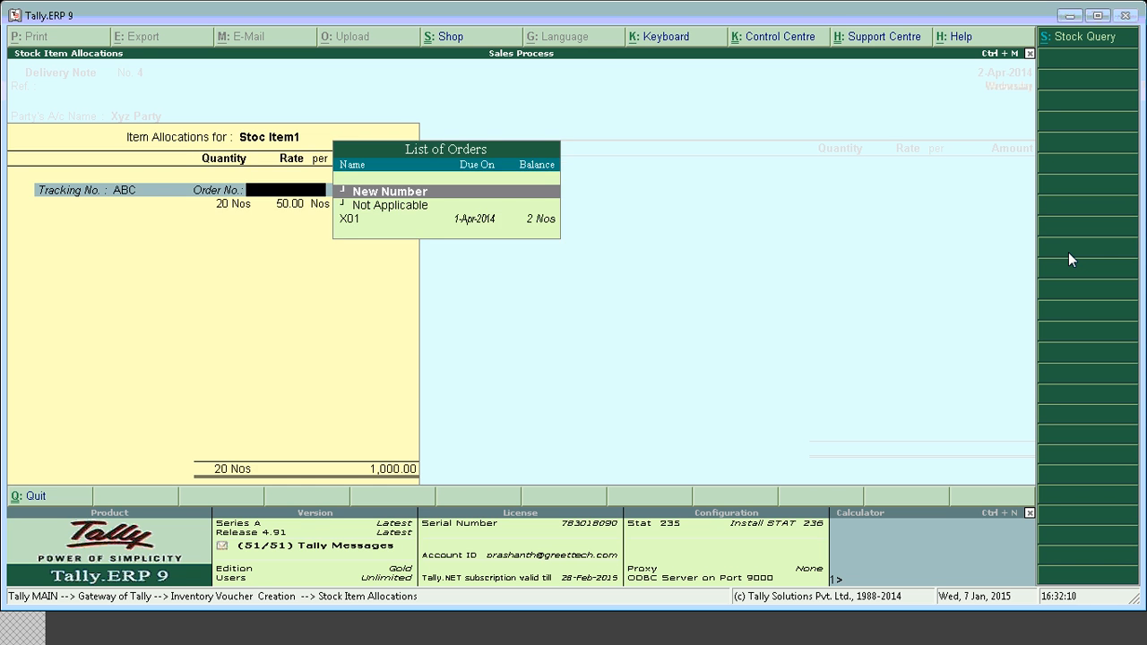
pyautogui.press('Return')
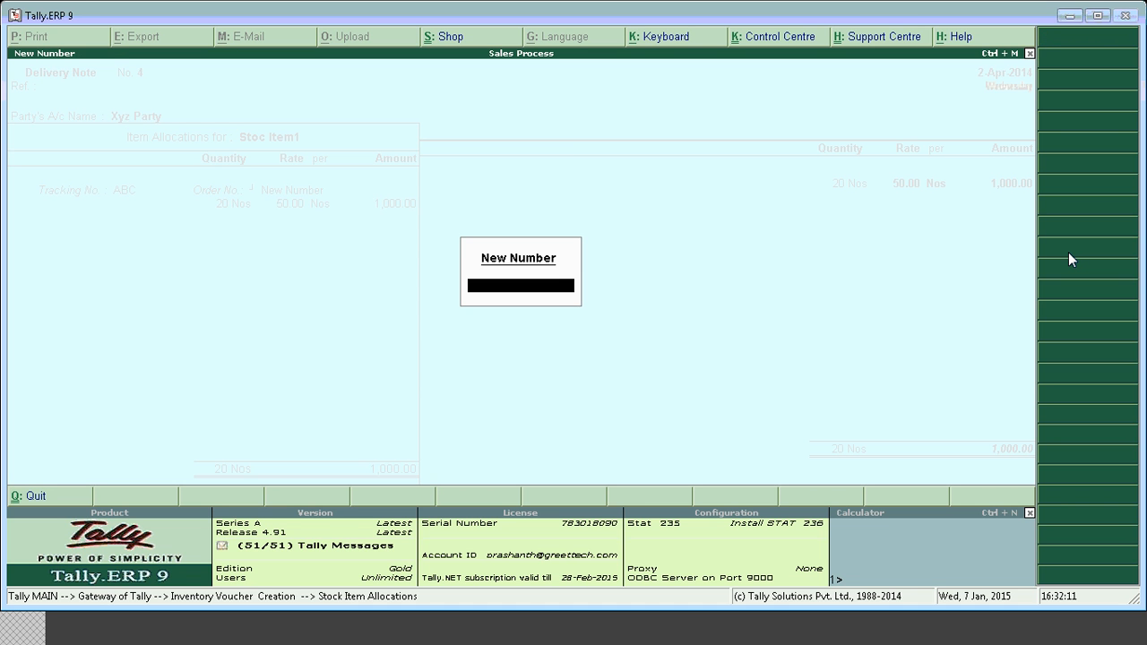
pyautogui.press('Escape')
pyautogui.press('Down')
pyautogui.press('Return')
pyautogui.press('Return')
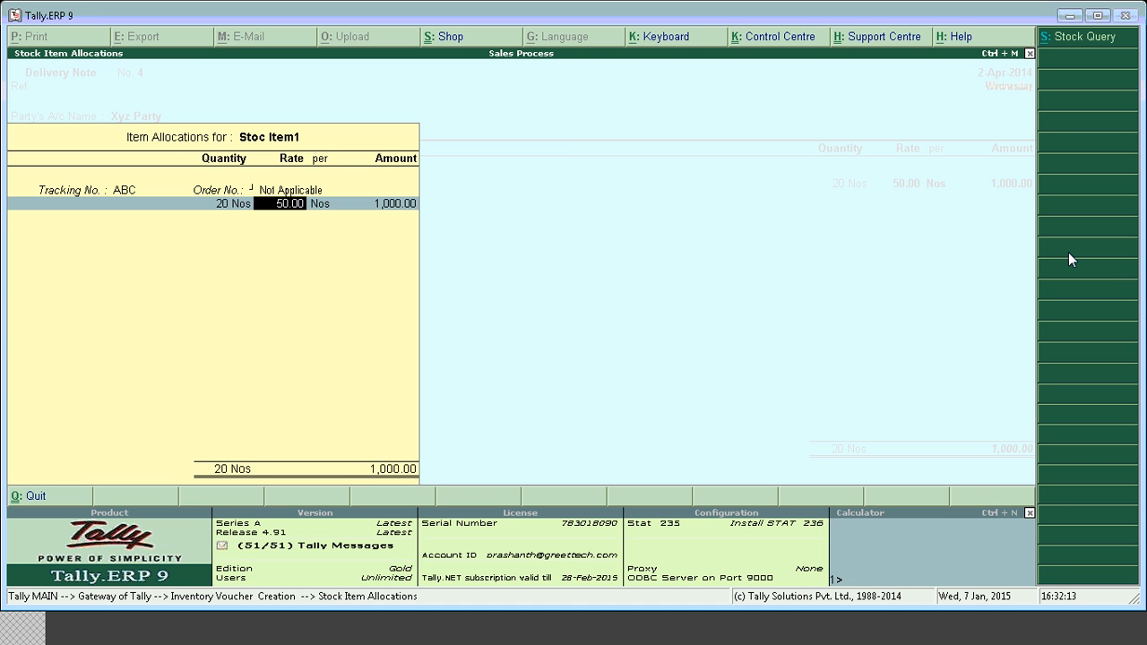
# Step: Accept the item allocation of 20 Nos at the rate of 50.00 and end the tracking and item lists
pyautogui.press('Return')
pyautogui.press('Return')
pyautogui.press('Return')
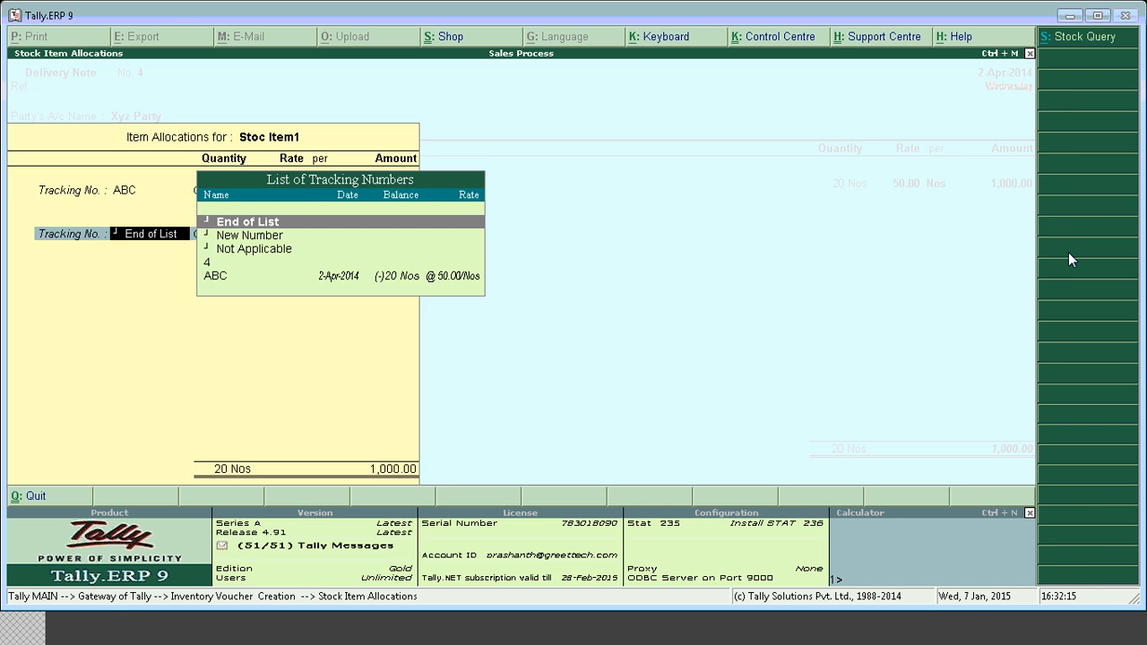
pyautogui.press('Return')
pyautogui.press('Return')
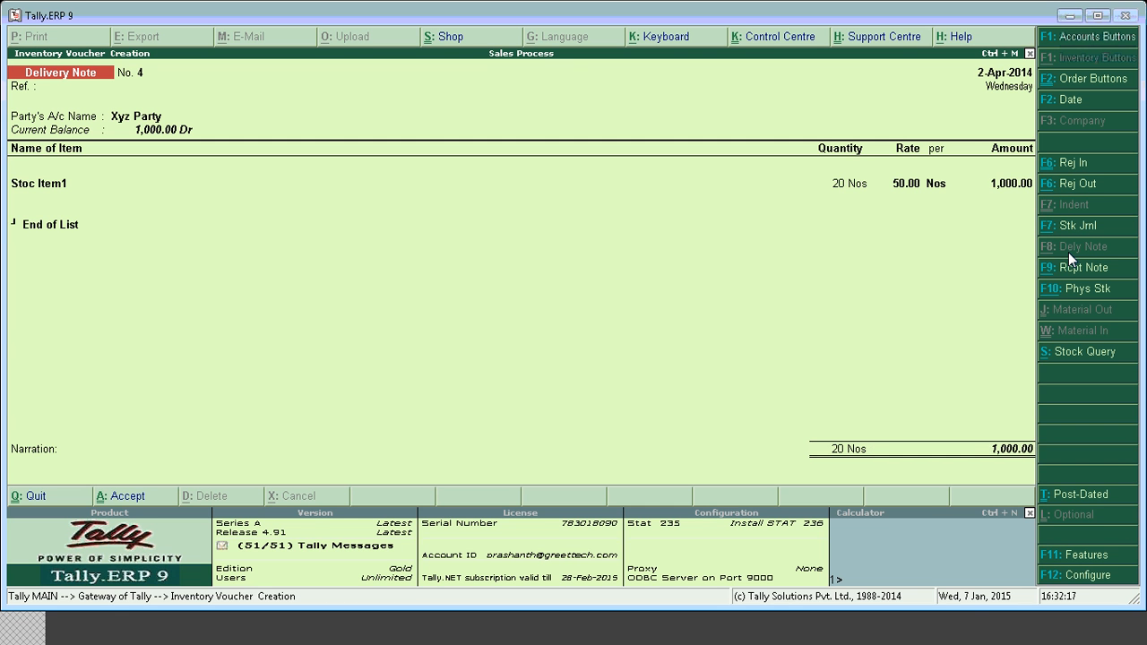
# Step: Save the delivery note with a blank narration and return to the Gateway of Tally
pyautogui.press('Return')
pyautogui.press('Escape')
pyautogui.hotkey('ctrl', 'a')
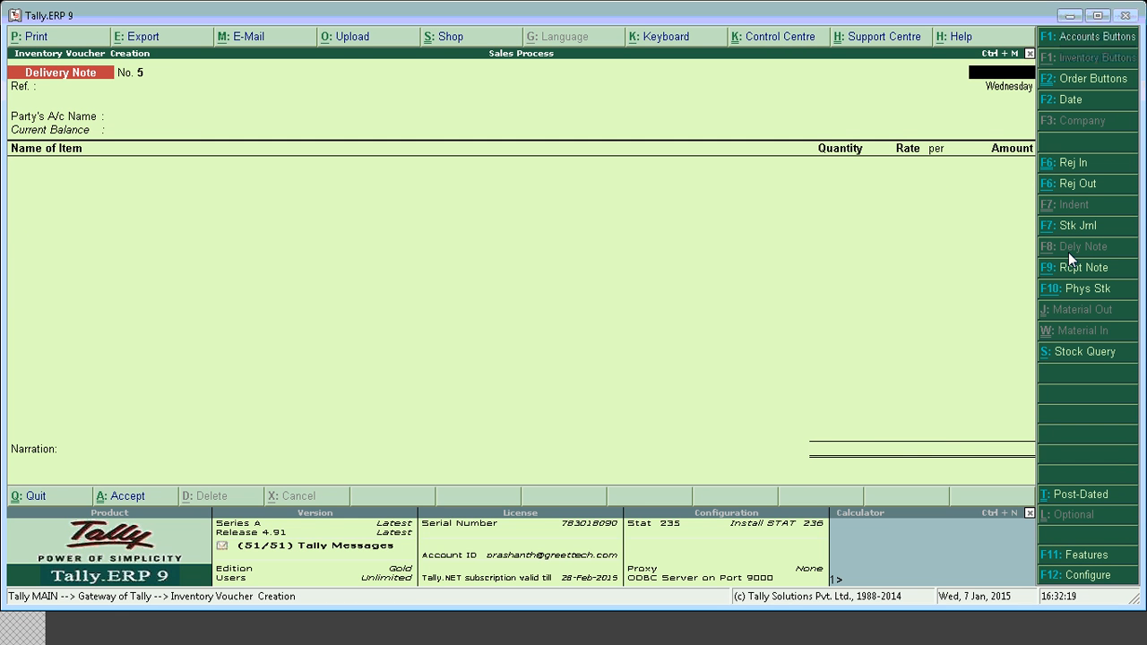
pyautogui.press('Escape')
pyautogui.press('Return')
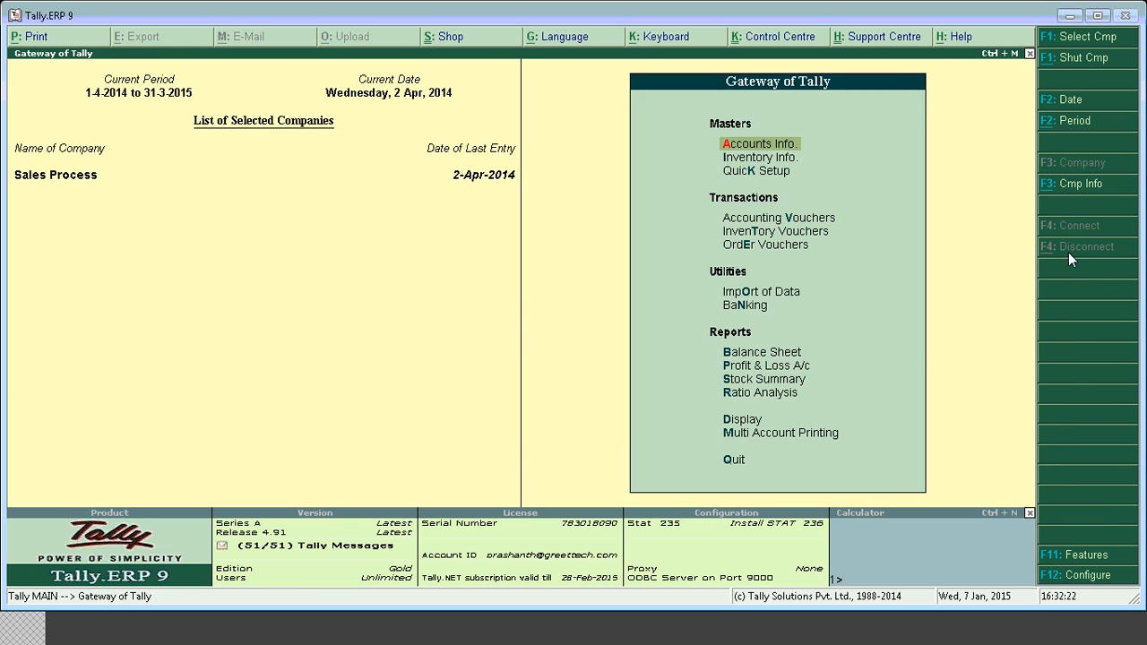
# Step: Check the Sales Bills Pending report under Statements of Inventory for remaining entries, including tracking number ABC, and leave the report
pyautogui.press('d')
pyautogui.press('Down')
pyautogui.press('Down')
pyautogui.press('Down')
pyautogui.press('Down')
pyautogui.press('Down')
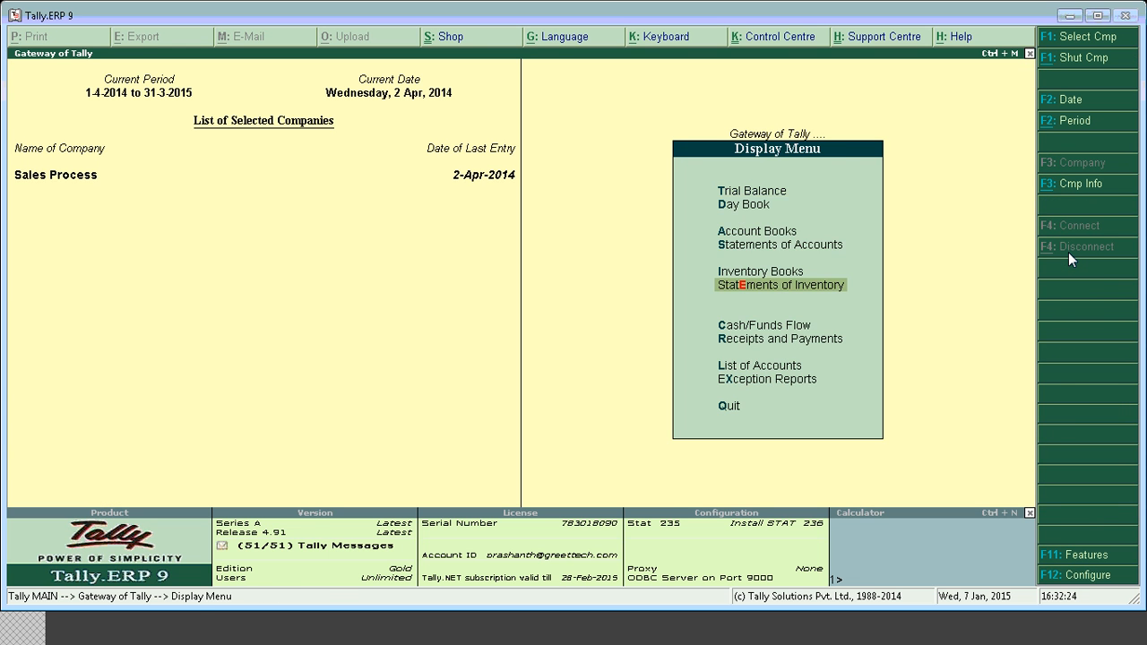
pyautogui.press('Return')
pyautogui.press('Down')
pyautogui.press('Down')
pyautogui.press('Down')
pyautogui.press('Down')
pyautogui.press('Down')
pyautogui.press('Down')
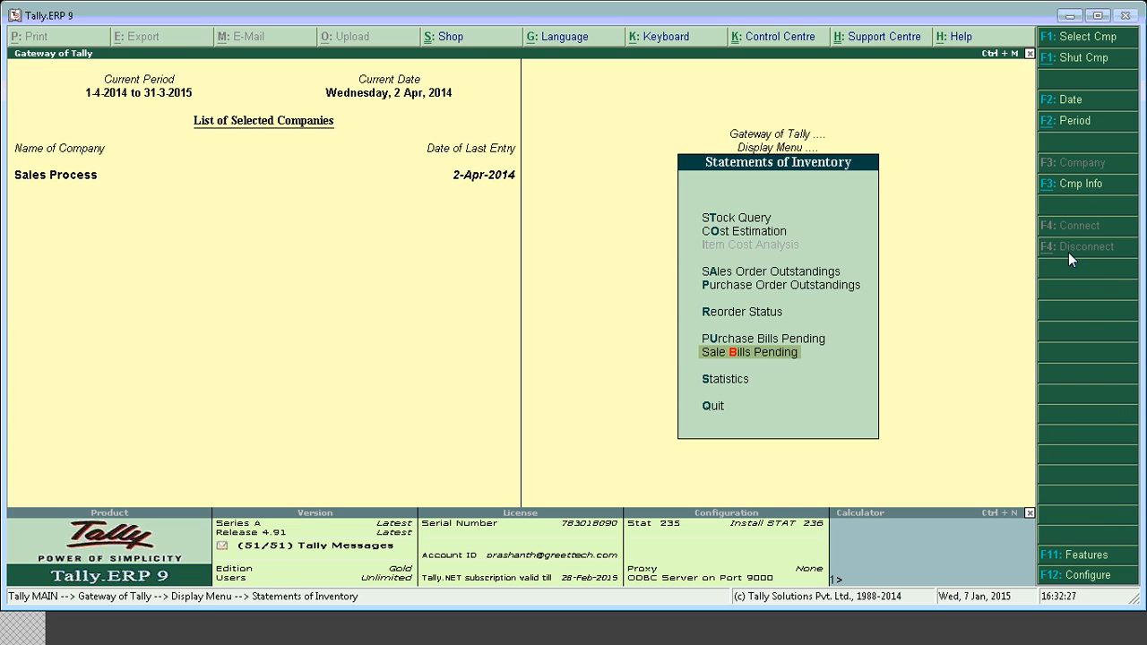
pyautogui.press('Return')
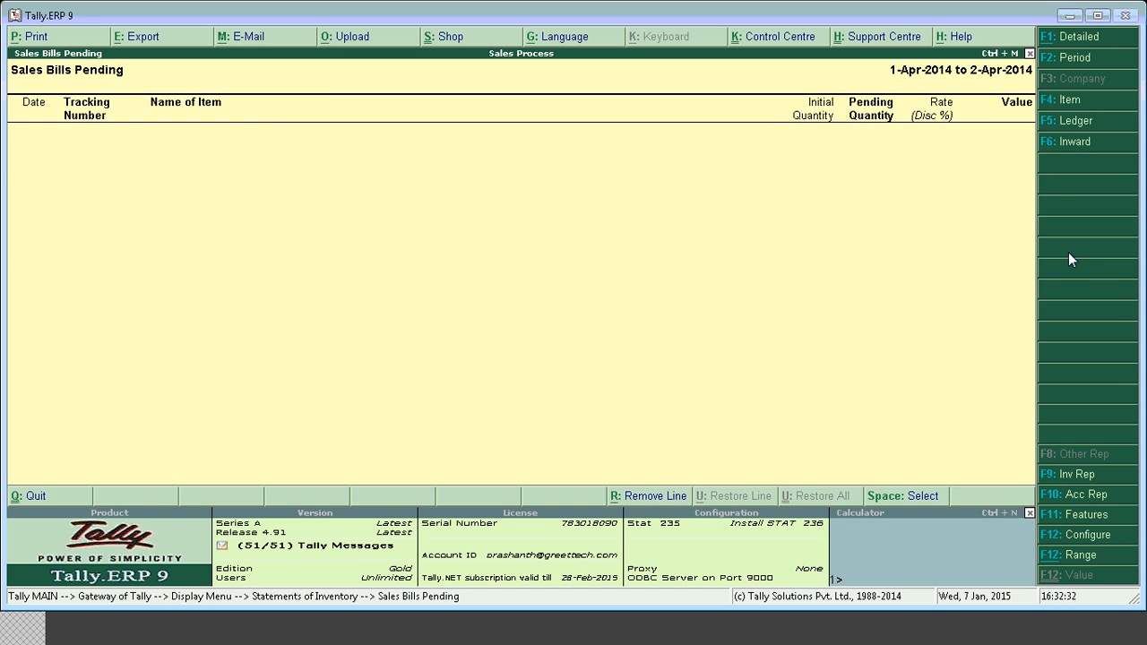
pyautogui.press('Escape')
pyautogui.press('Escape')
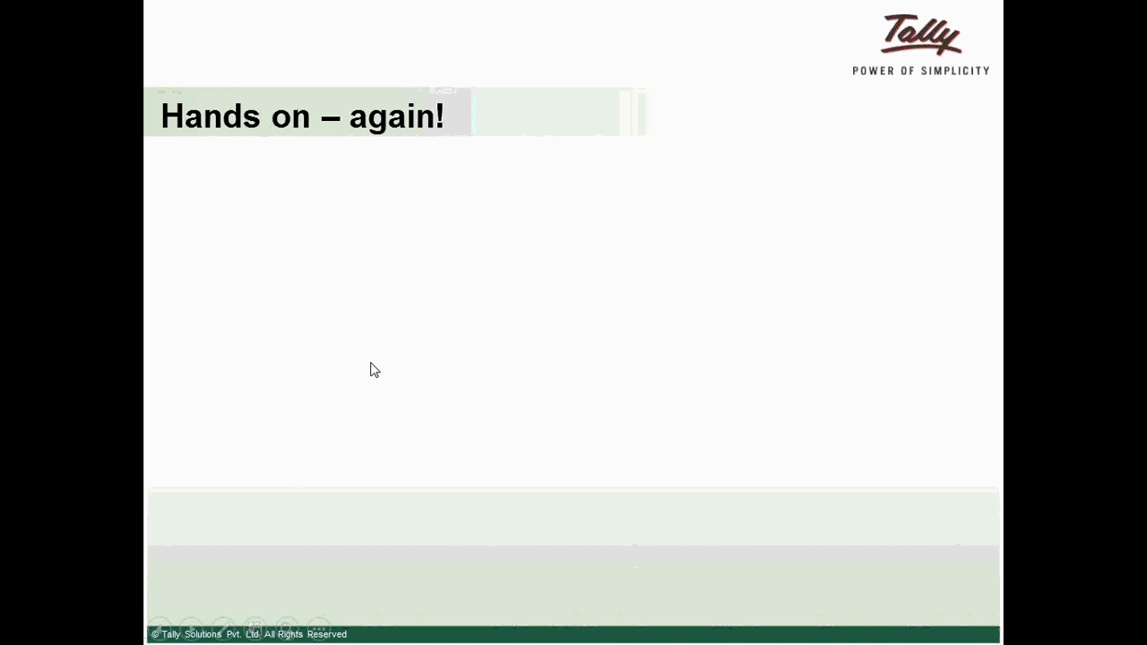
pyautogui.click(371, 363)
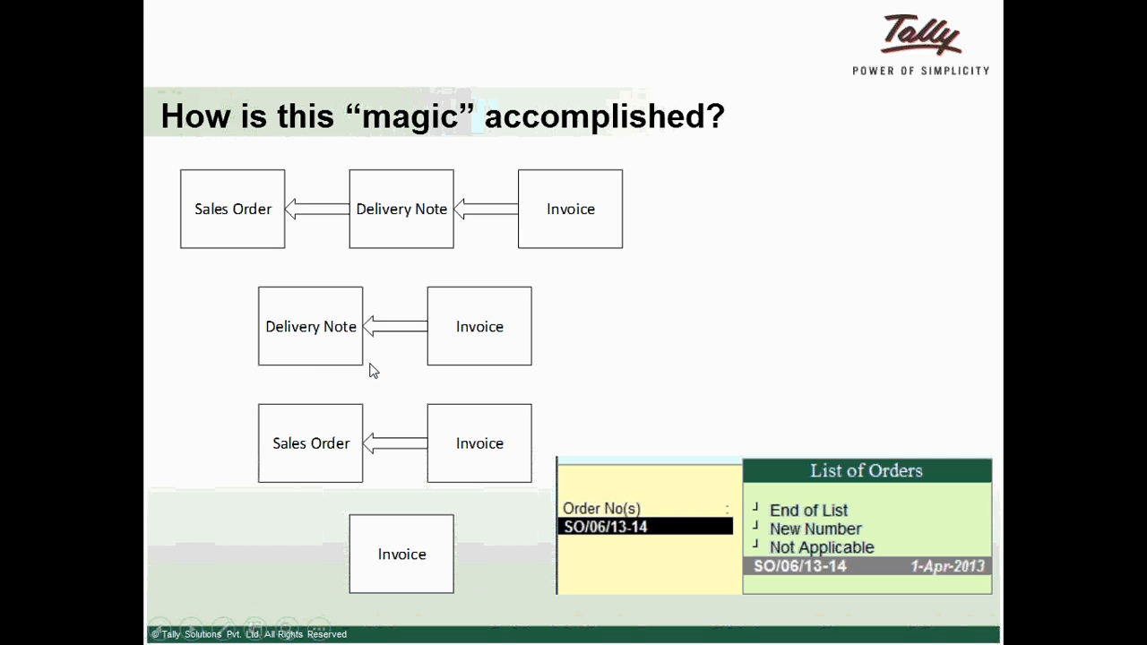
pyautogui.click(302, 341)
# Step: Switch back to Tally.ERP 9 and start a Sales Order voucher with Xyz Party as the party account
pyautogui.hotkey('alt', 'Tab')
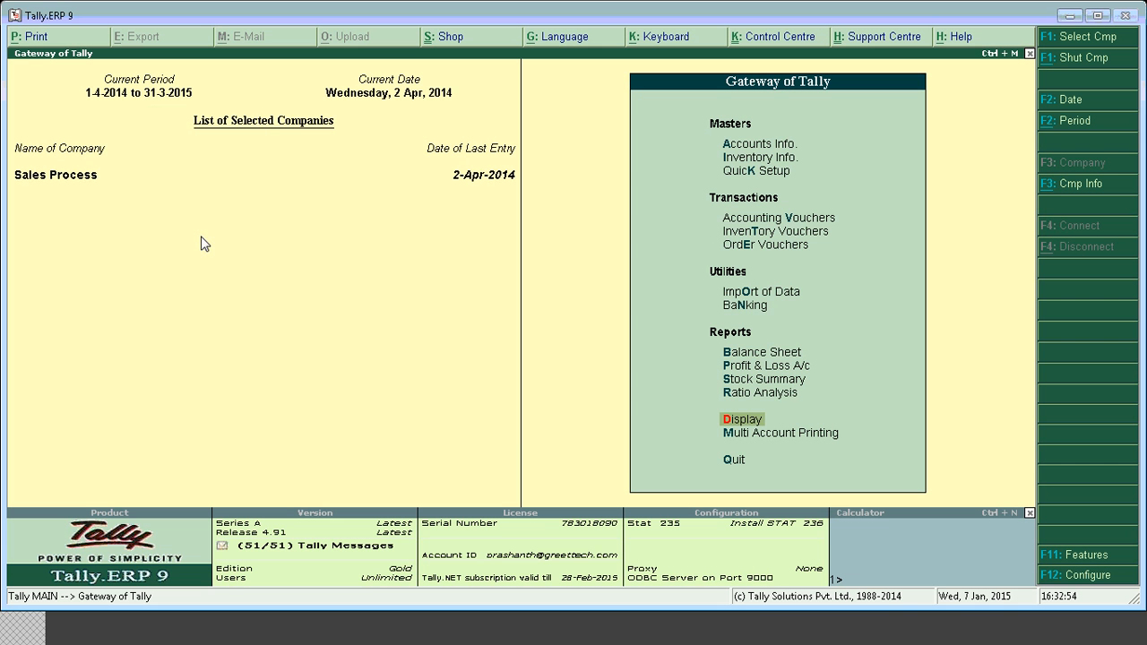
pyautogui.press('Up')
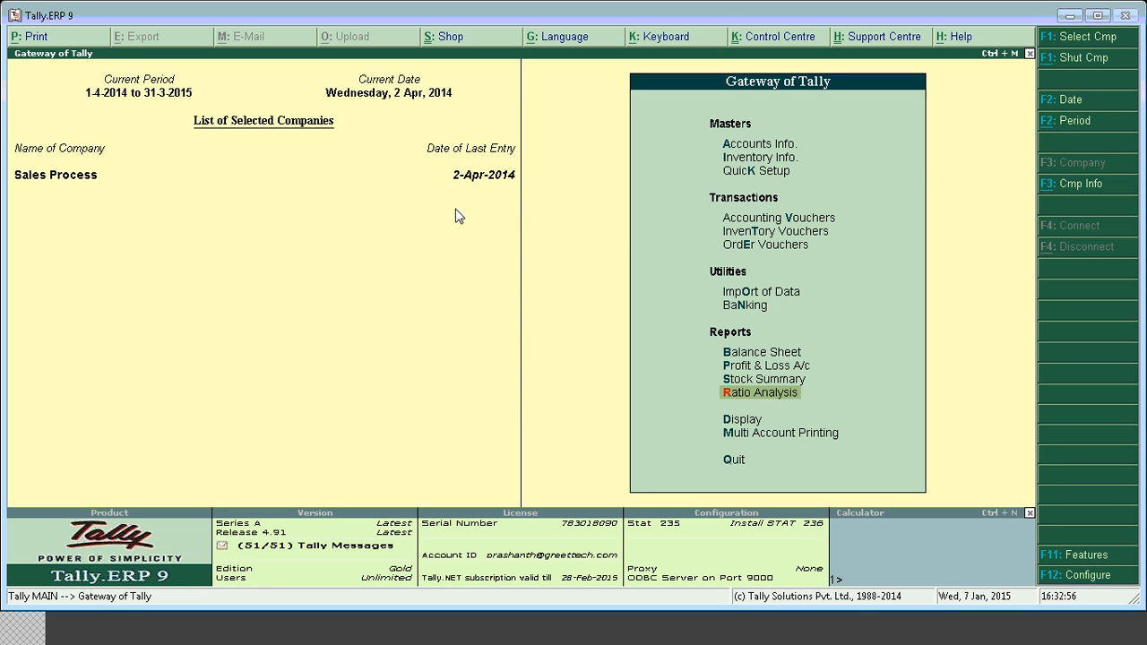
pyautogui.press('Up')
pyautogui.press('Up')
pyautogui.press('Up')
pyautogui.press('Up')
pyautogui.press('Up')
pyautogui.press('Up')
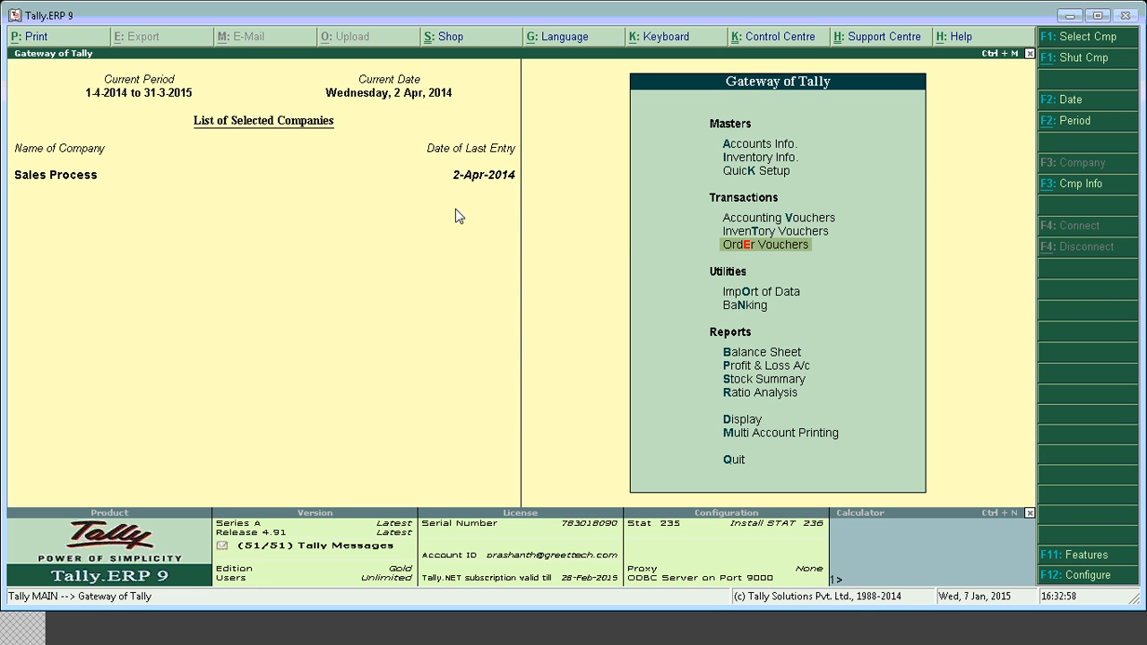
pyautogui.press('Return')
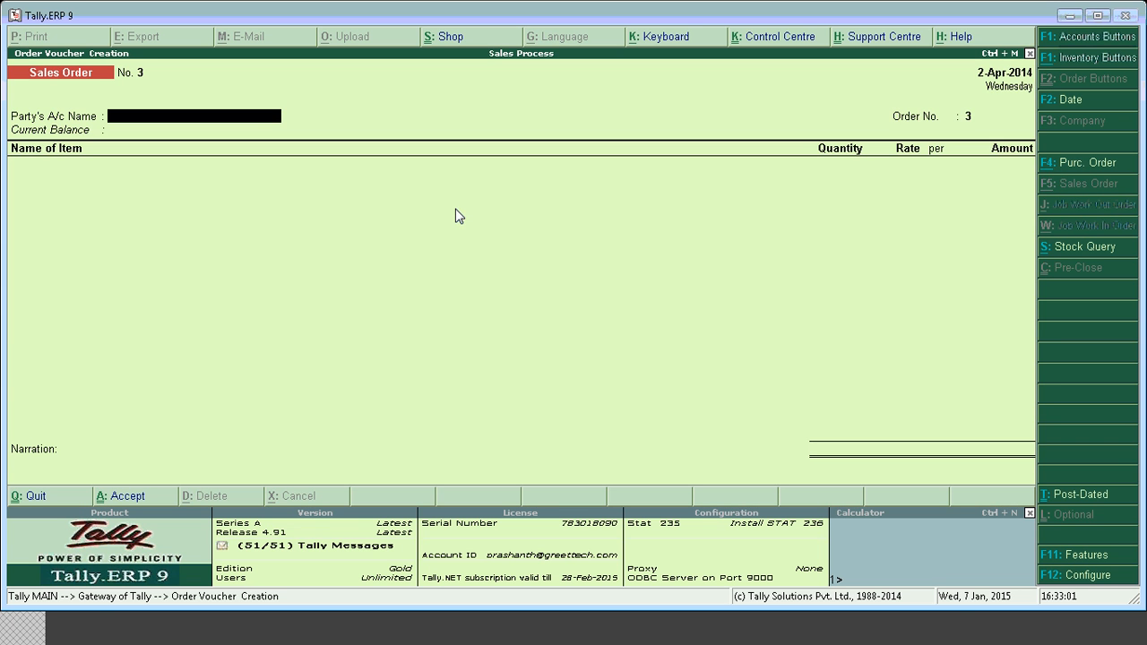
pyautogui.write('X')
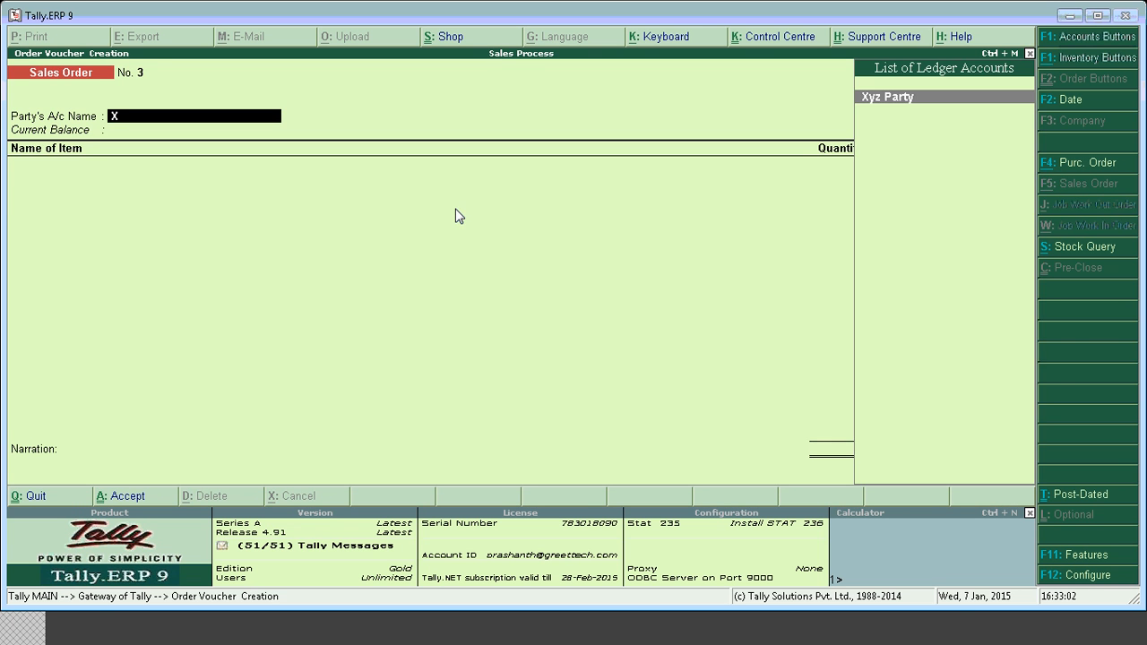
pyautogui.press('Return')
# Step: Accept the sales order's party details with type of dealer Not Applicable and the order and despatch fields blank
pyautogui.press('Return')
pyautogui.press('Return')
pyautogui.press('Return')
pyautogui.press('Return')
pyautogui.press('Return')
pyautogui.press('Return')
pyautogui.press('Return')
pyautogui.press('Return')
pyautogui.press('Return')
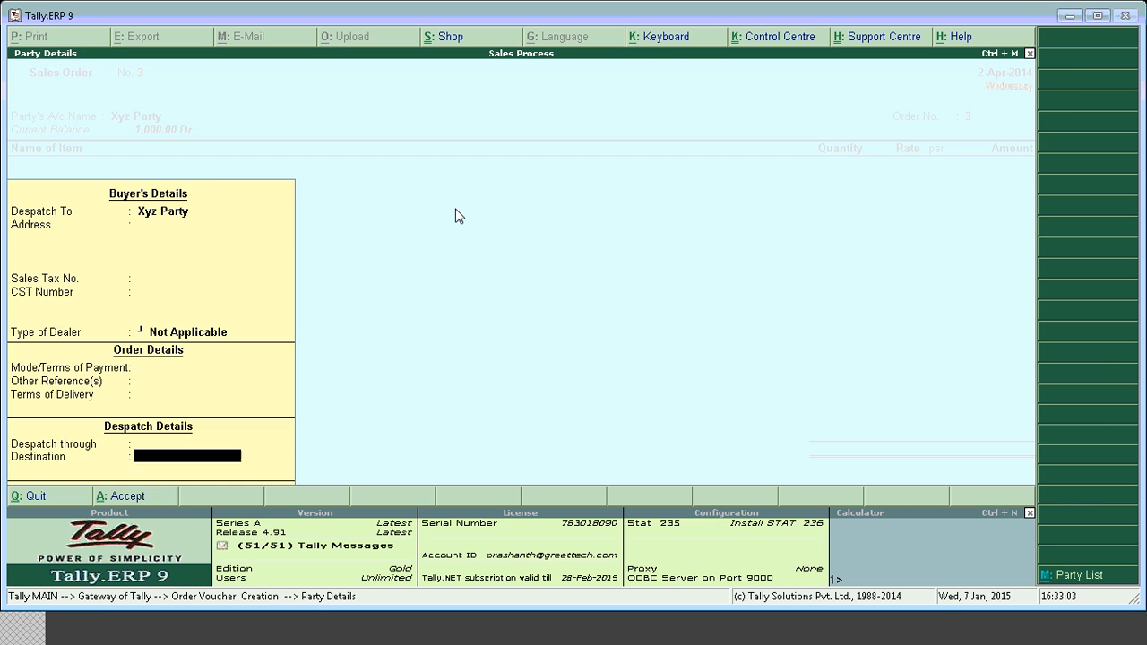
pyautogui.press('Return')
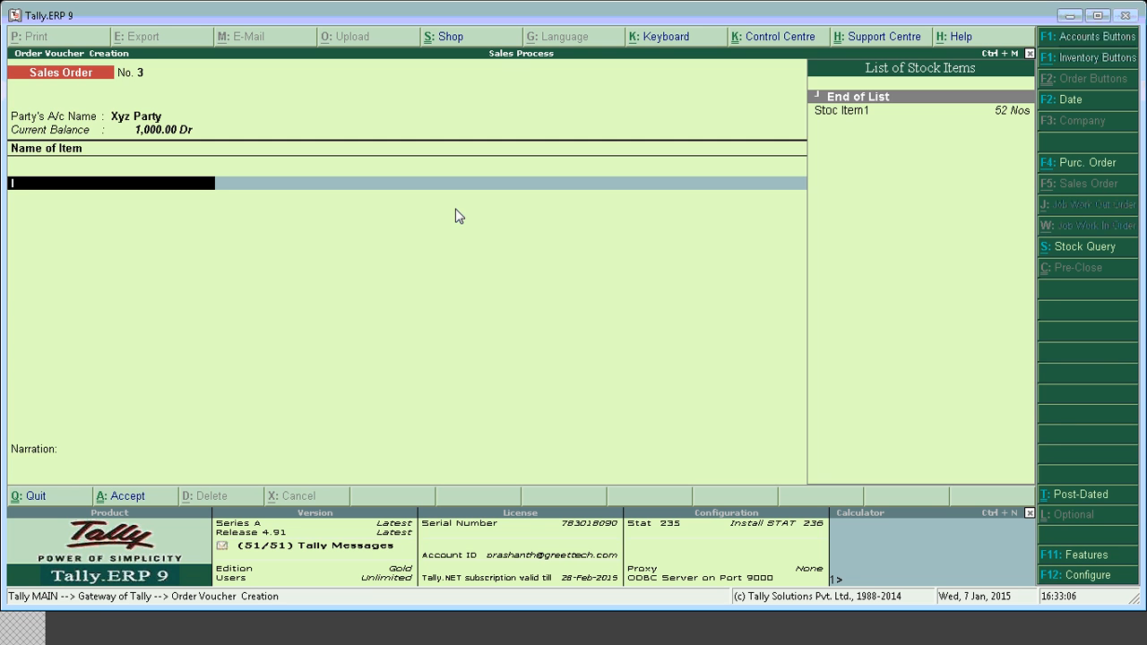
# Step: Add Stoc Item1 to the sales order, due on 2-Apr-2014, with 2 Nos at the rate of 50.00
pyautogui.press('Down')
pyautogui.press('Return')
pyautogui.press('Return')
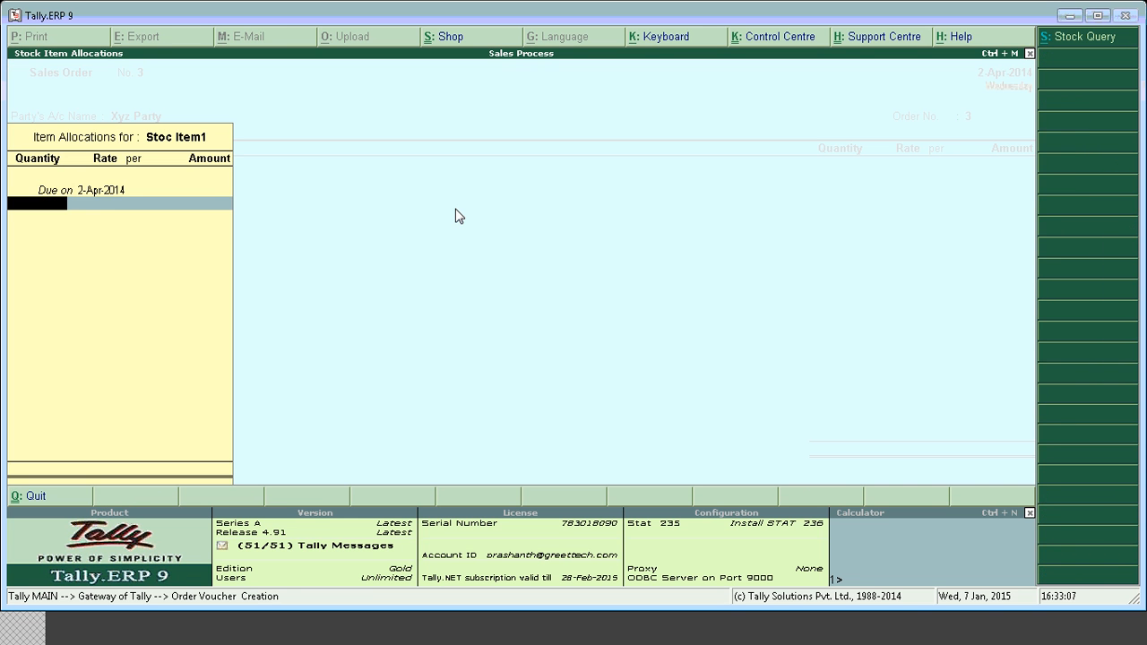
pyautogui.write('2')
pyautogui.press('Return')
pyautogui.press('Return')
pyautogui.press('Return')
pyautogui.press('Return')
pyautogui.press('Return')
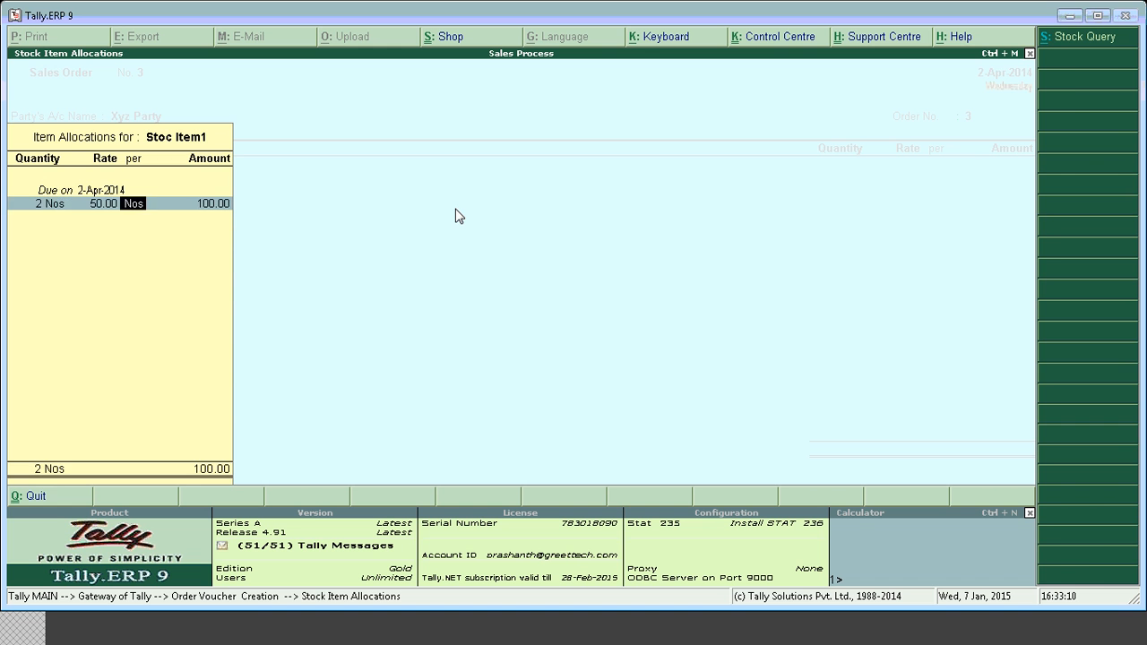
# Step: End the item list, save the sales order with a blank narration, and return to the Gateway of Tally
pyautogui.press('Return')
pyautogui.press('Return')
pyautogui.press('Return')
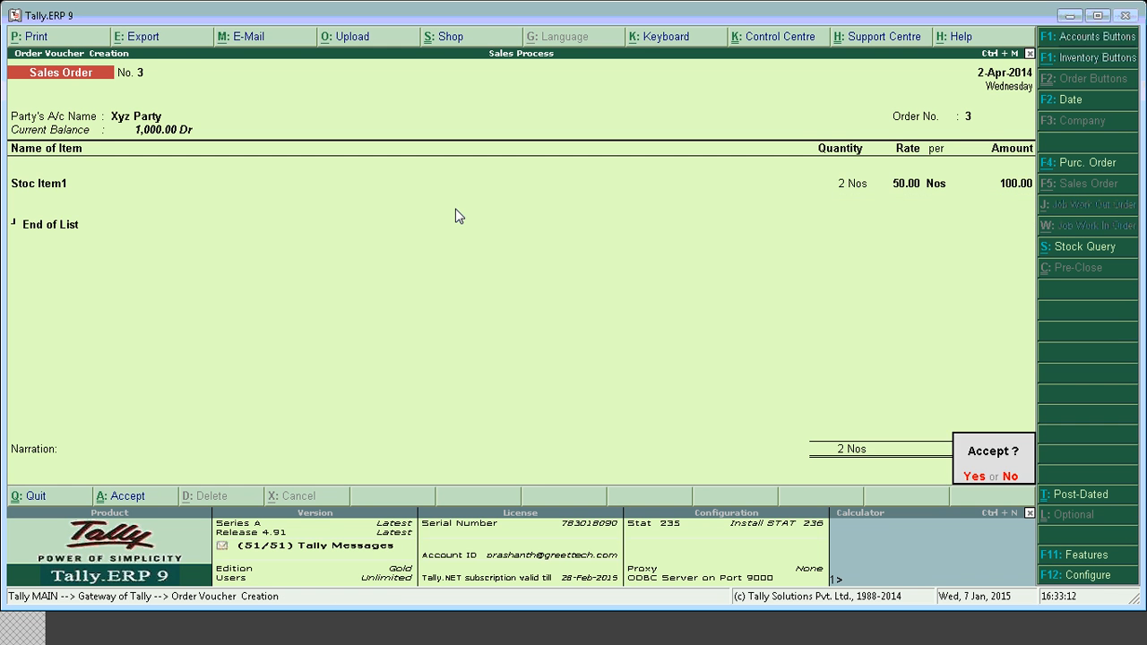
pyautogui.press('Return')
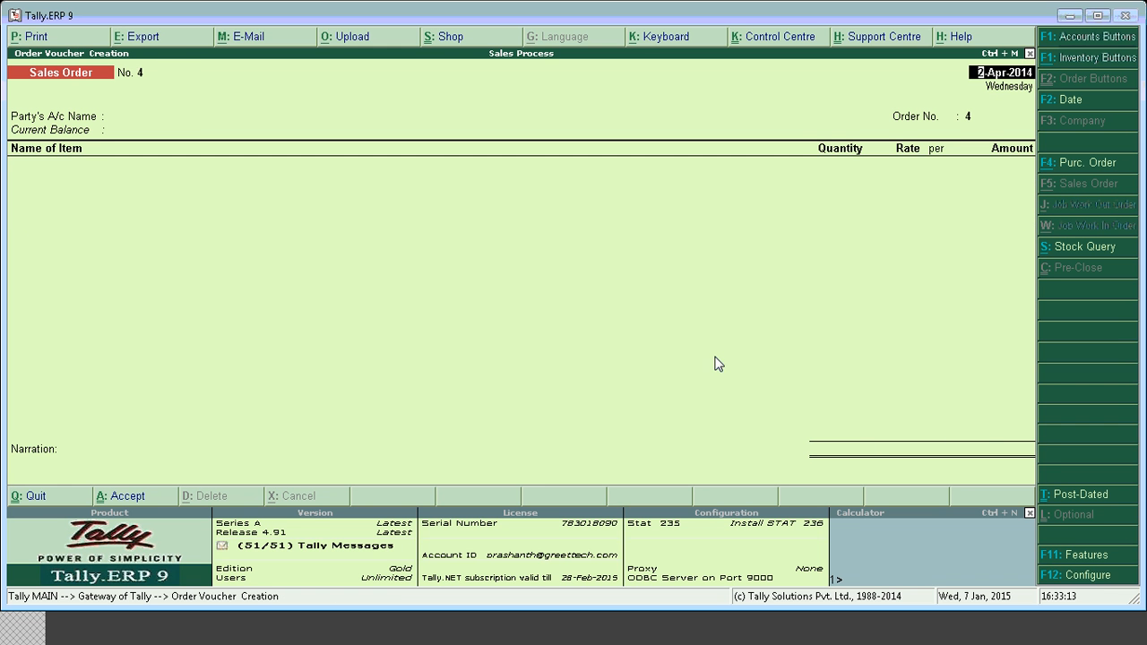
pyautogui.press('Escape')
pyautogui.press('n')
pyautogui.press('Escape')
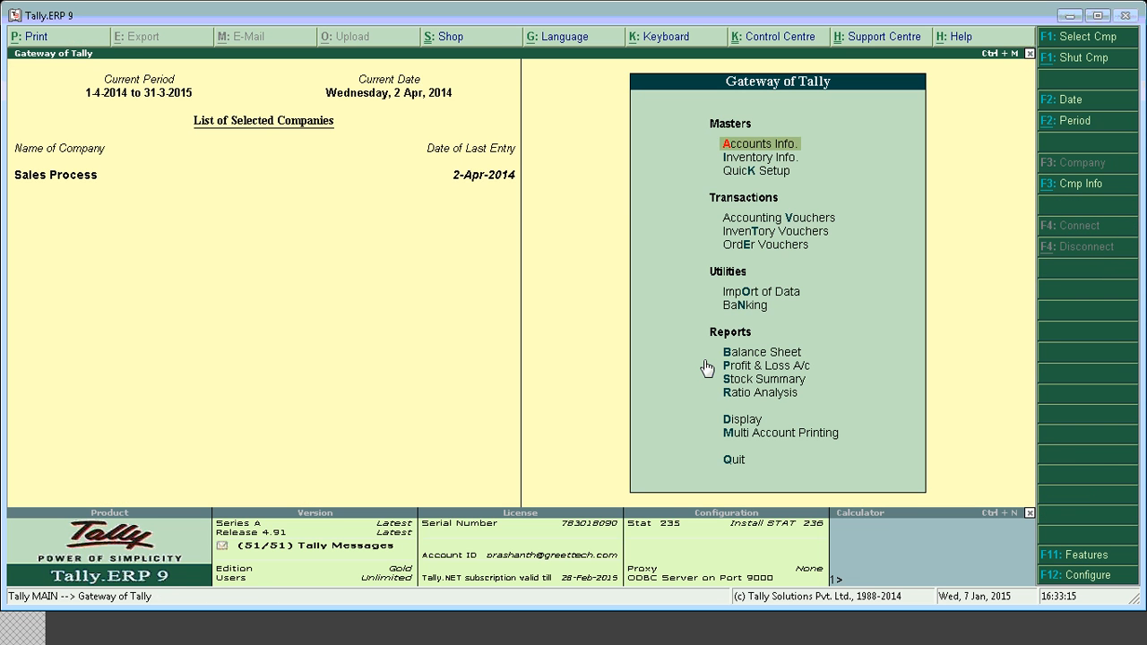
# Step: Start a Sales voucher from the Gateway of Tally with Xyz Party as the party account
pyautogui.press('Down')
pyautogui.press('Down')
pyautogui.press('Return')
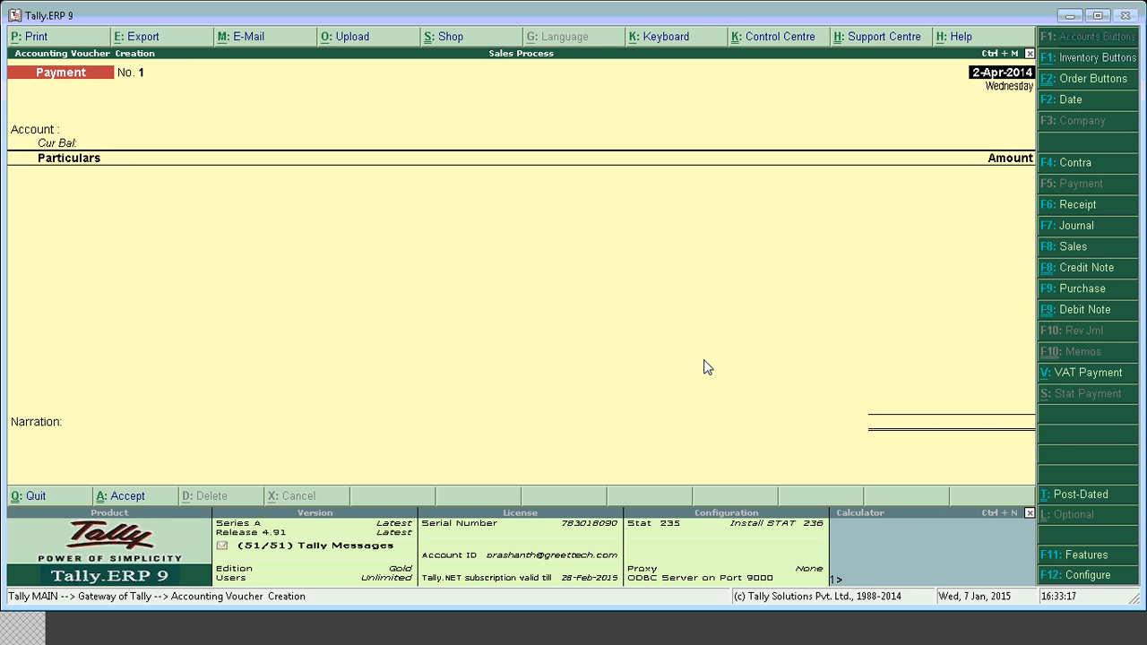
pyautogui.click(1047, 248)
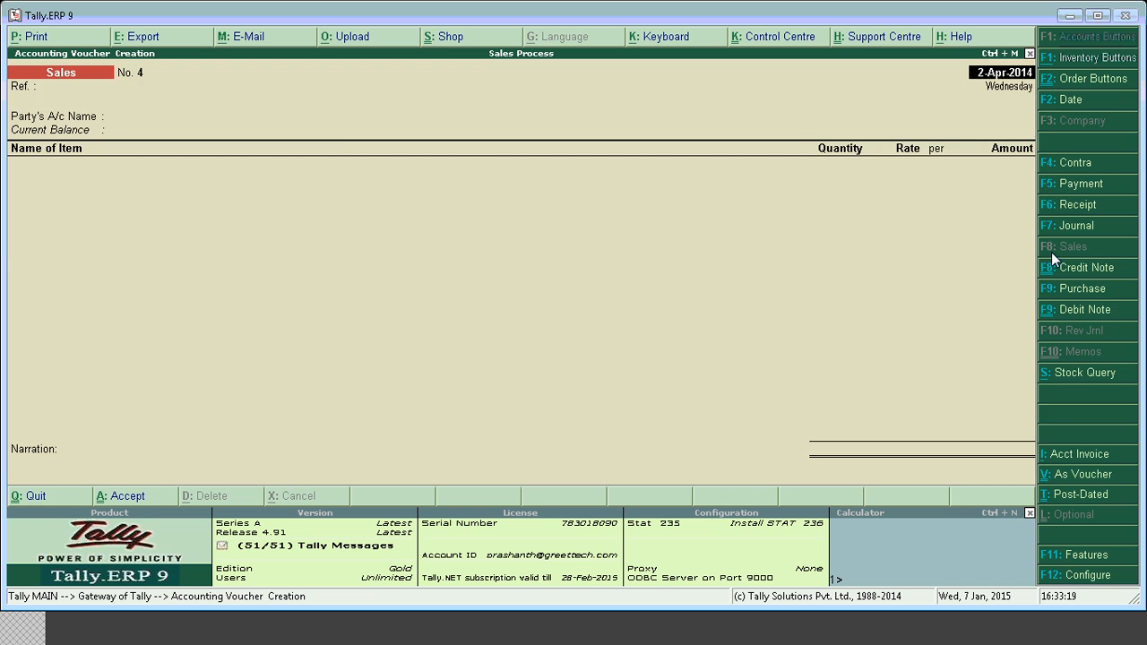
pyautogui.press('Return')
pyautogui.press('Down')
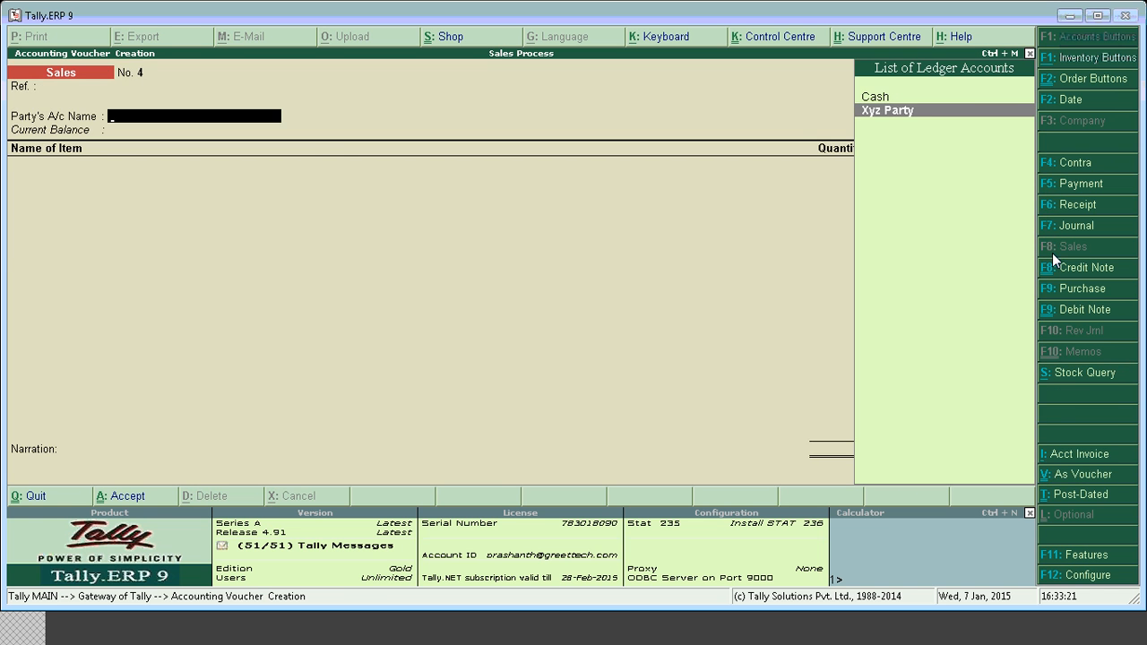
pyautogui.press('Return')
# Step: Link order number 3 dated 2-Apr-2014 in the party details, with no delivery note and the remaining despatch and order fields blank
pyautogui.press('Return')
pyautogui.press('Return')
pyautogui.press('Return')
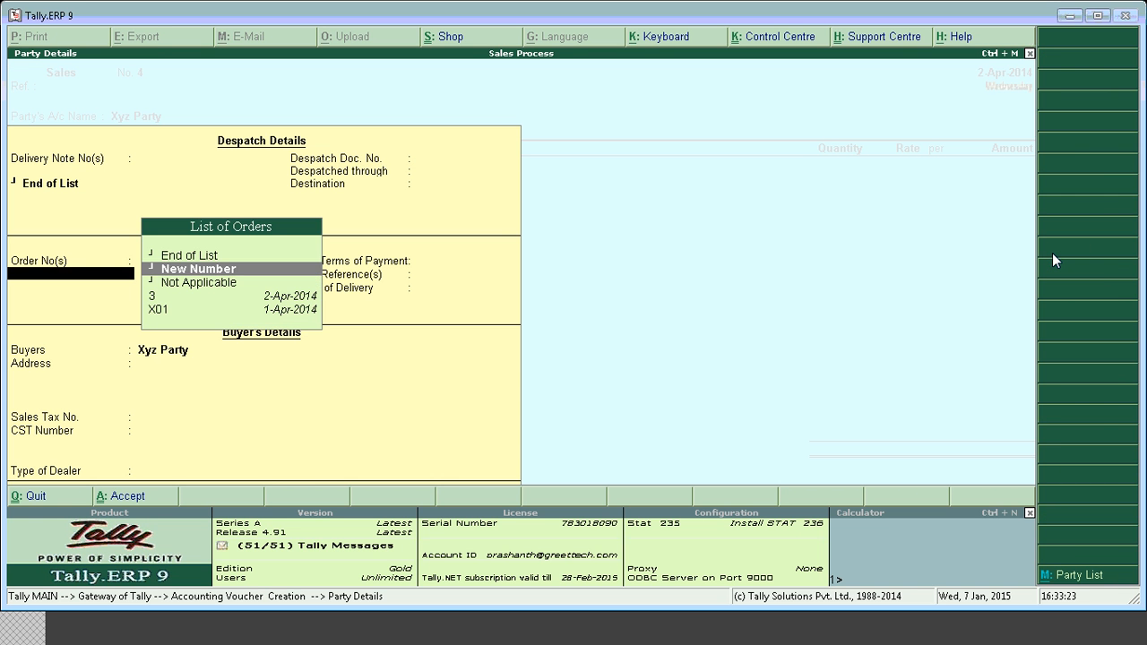
pyautogui.press('Down')
pyautogui.press('Down')
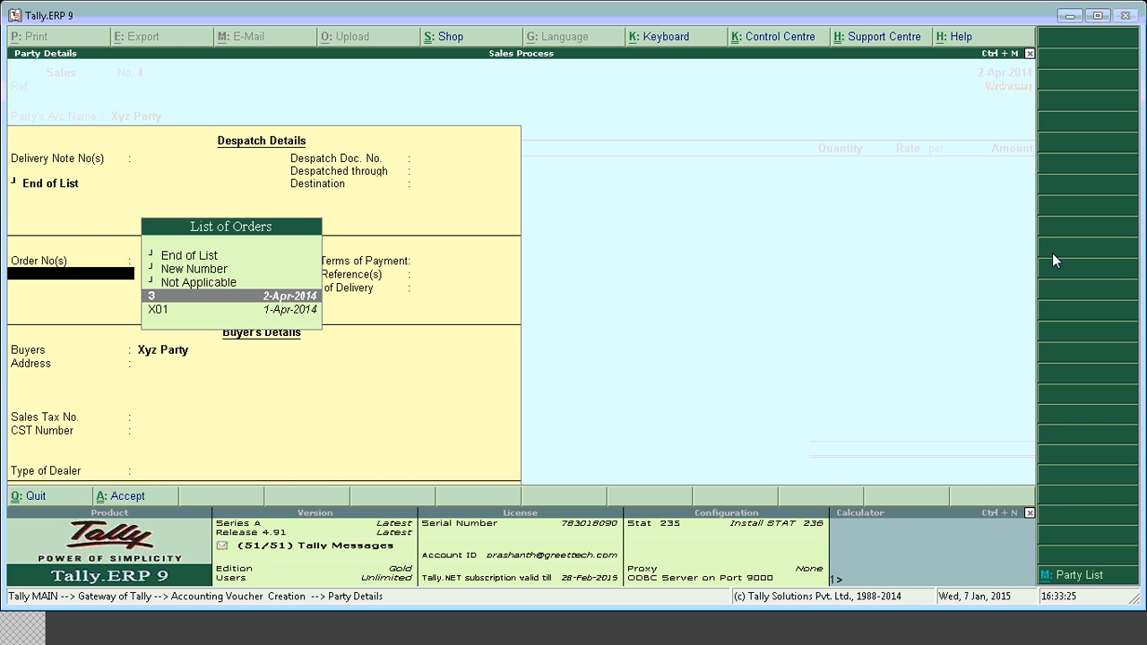
pyautogui.press('Return')
pyautogui.press('Return')
pyautogui.press('Return')
pyautogui.press('Return')
pyautogui.press('Return')
pyautogui.press('Return')
pyautogui.press('Return')
pyautogui.press('Return')
pyautogui.press('Return')
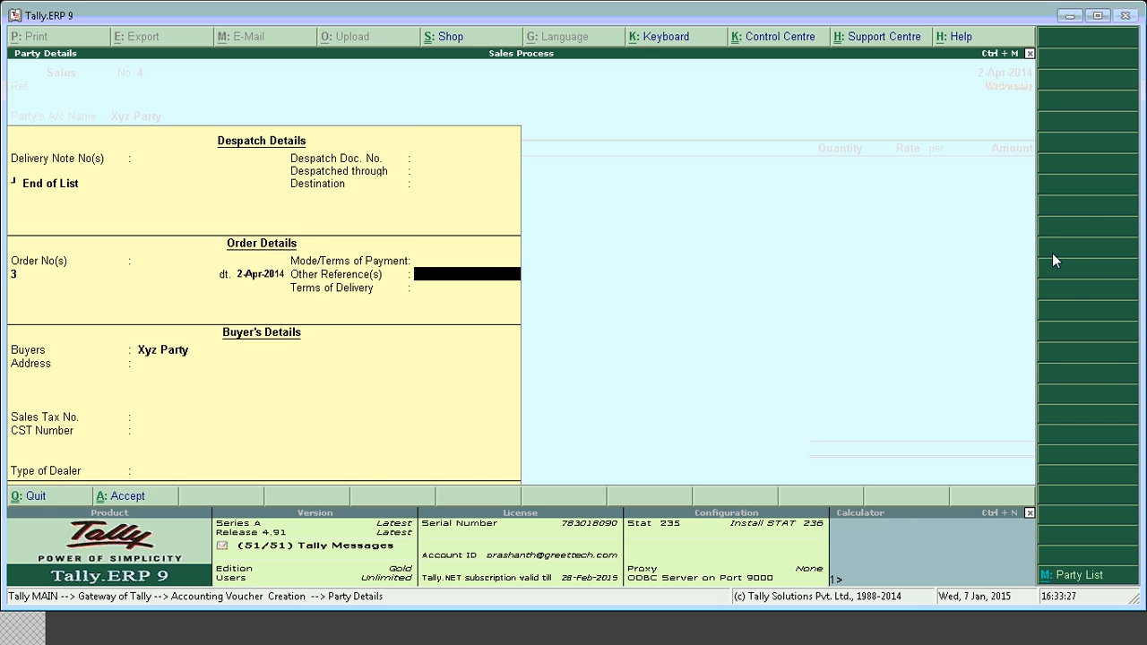
pyautogui.press('Return')
# Step: Allocate Stoc Item1 to order 3 with tracking number Not Applicable, keeping 2 Nos at the rate of 50.00
pyautogui.press('Return')
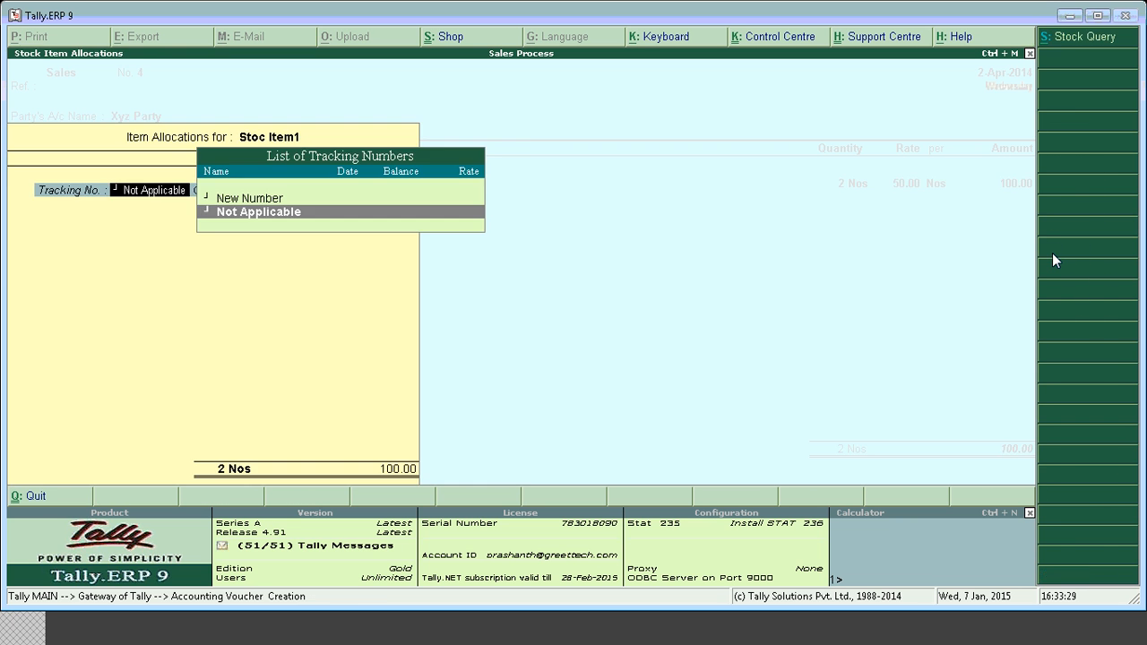
pyautogui.press('Return')
pyautogui.press('BackSpace')
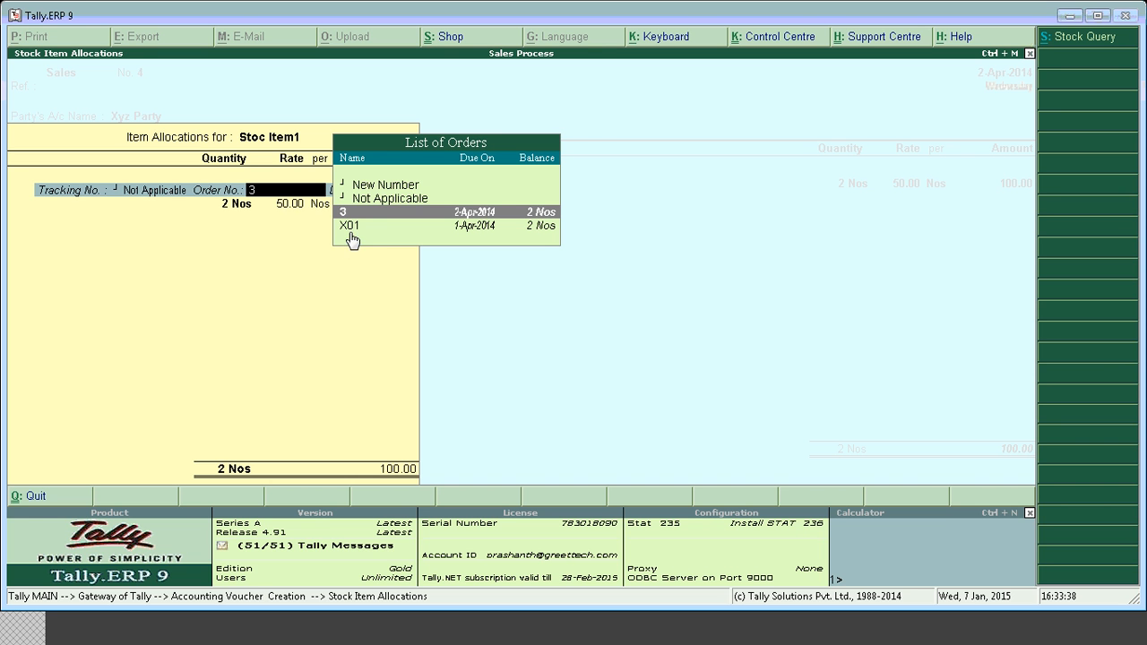
pyautogui.press('Return')
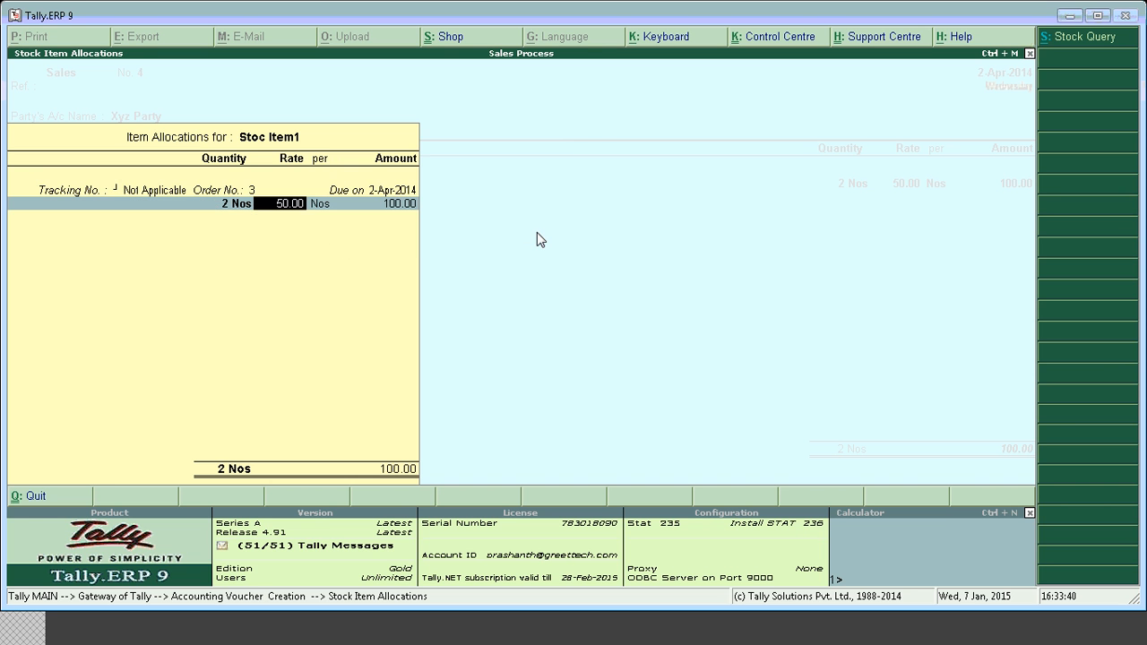
pyautogui.press('Return')
pyautogui.press('Return')
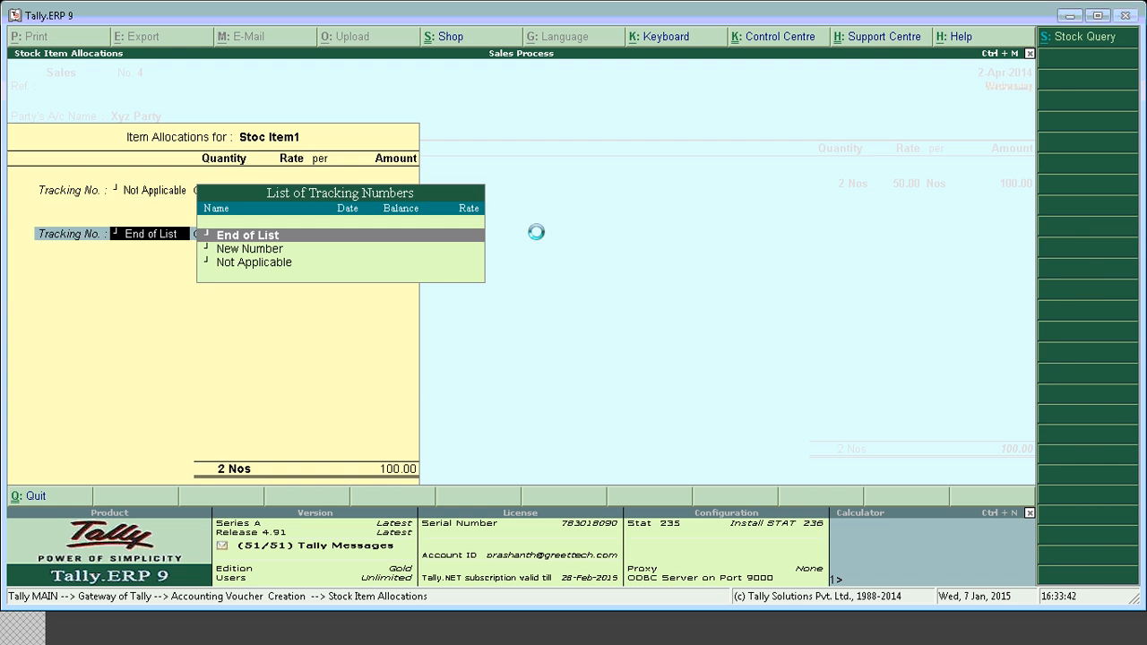
pyautogui.press('Return')
pyautogui.press('Return')
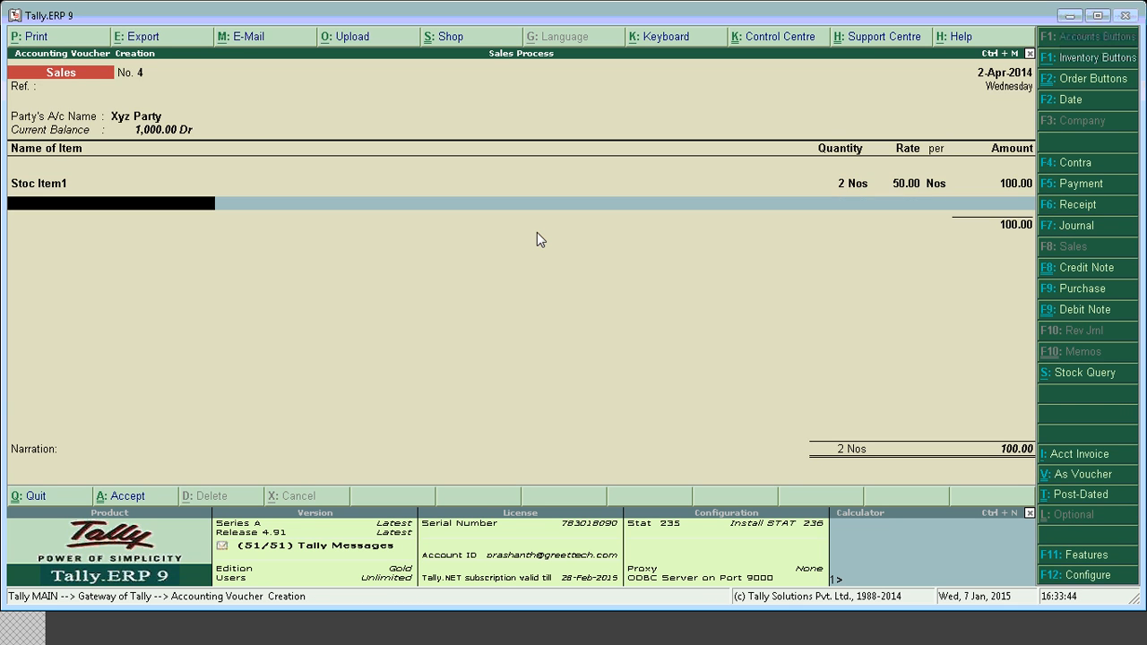
# Step: End the item list, bill 100.00 Dr as New Ref 4, save the sales voucher with a blank narration, and return to the Gateway of Tally
pyautogui.press('Return')
pyautogui.press('Return')
pyautogui.press('Return')
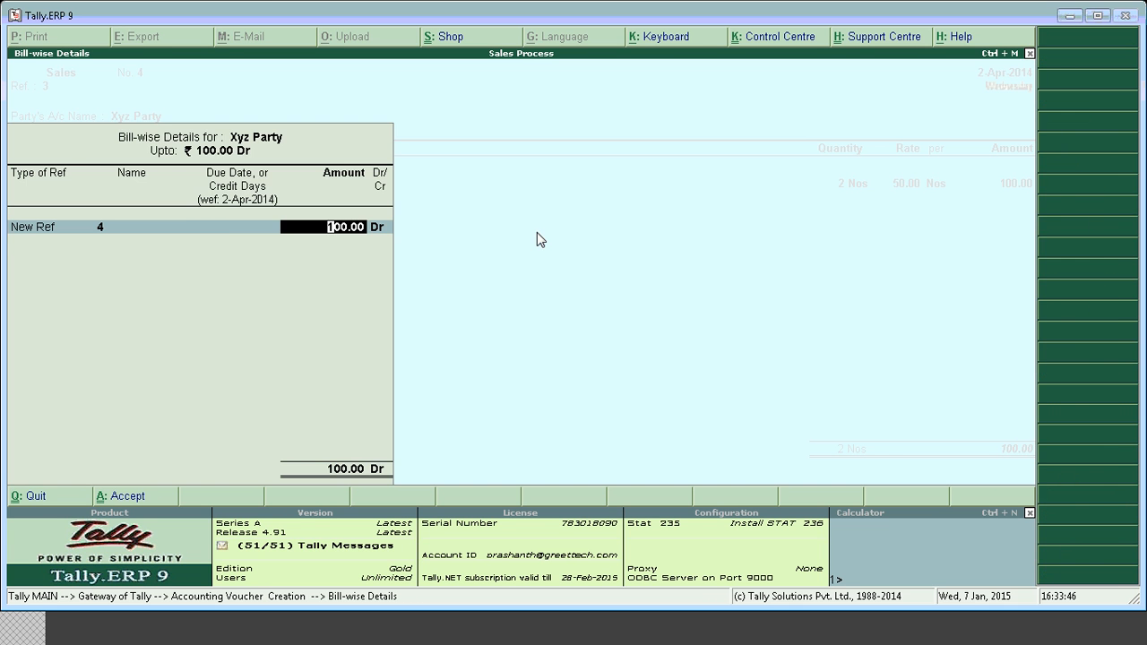
pyautogui.press('Return')
pyautogui.press('Return')
pyautogui.press('Return')
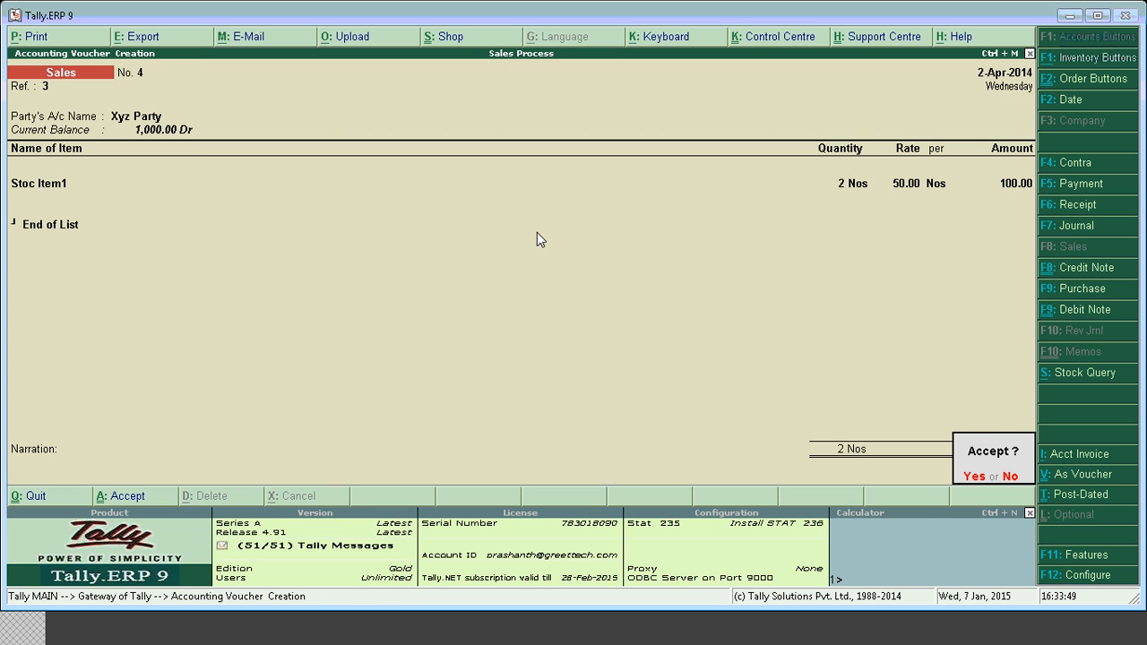
pyautogui.press('Return')
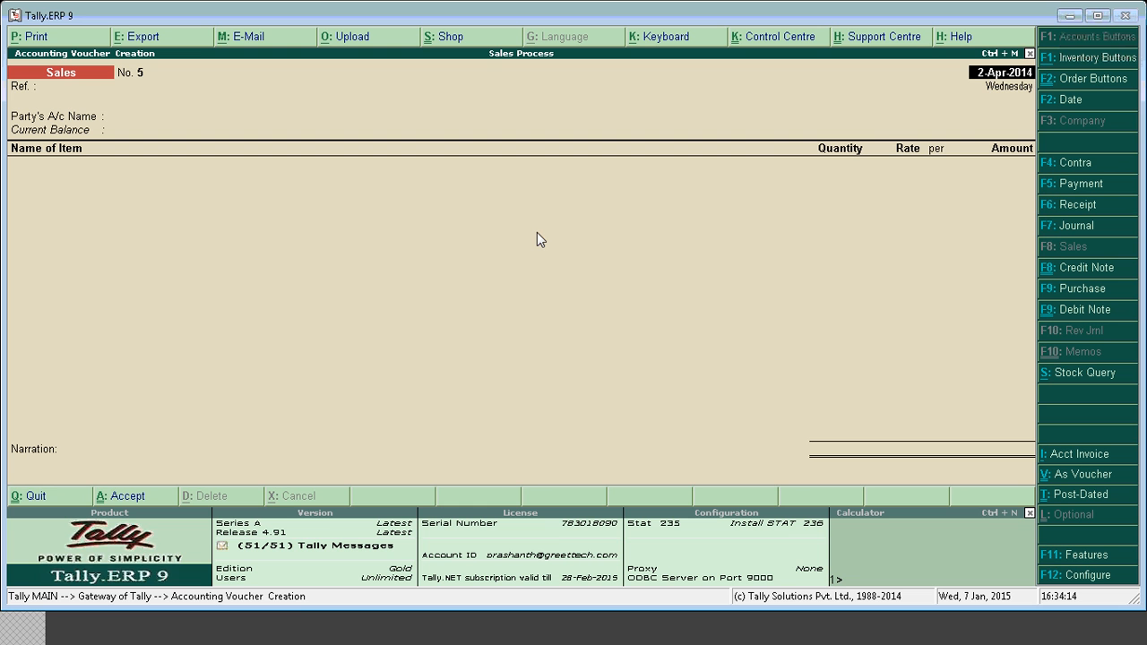
pyautogui.press('Escape')
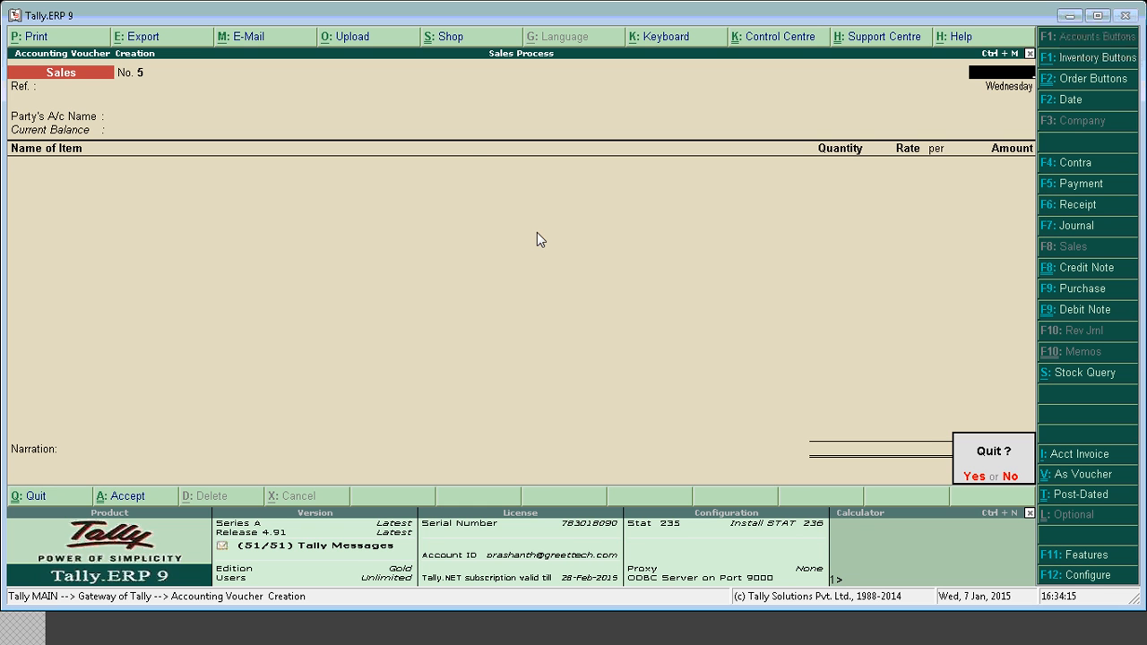
pyautogui.press('Return')
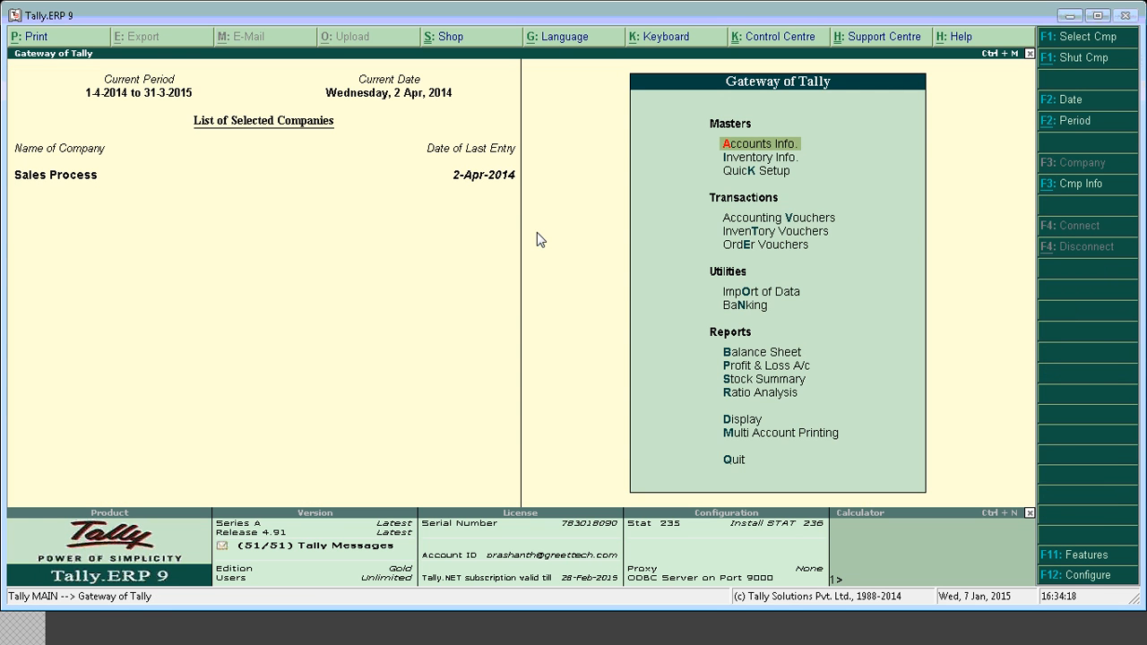
# Step: Open the Statements of Inventory report choices
pyautogui.press('d')
pyautogui.press('Down')
pyautogui.press('Down')
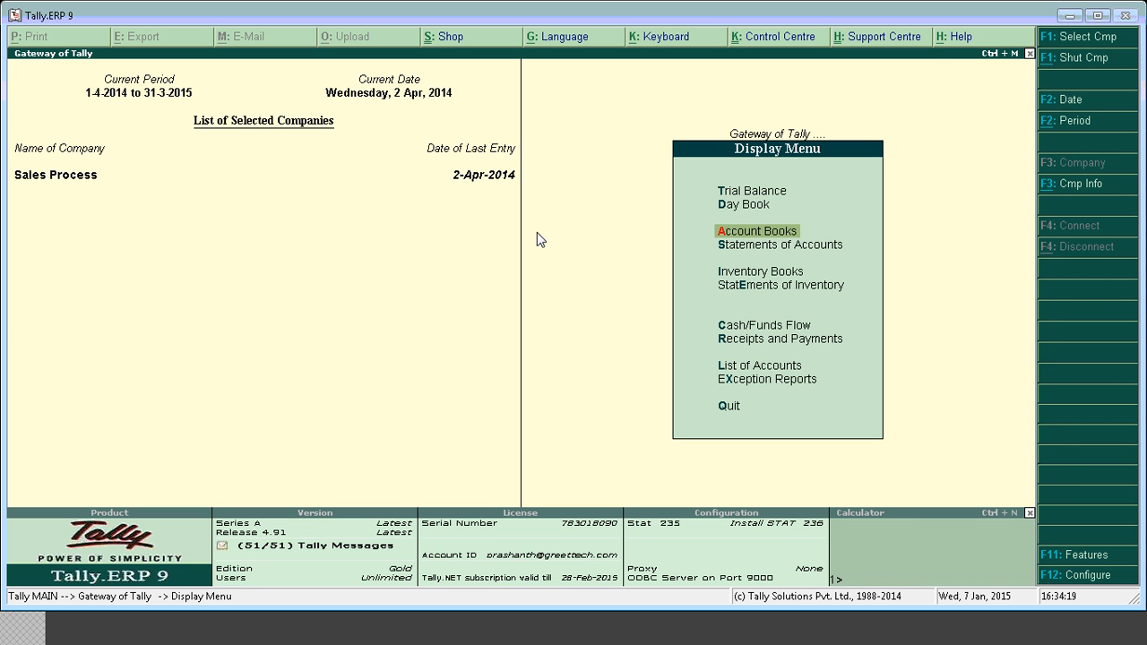
pyautogui.press('Down')
pyautogui.press('Down')
pyautogui.press('Down')
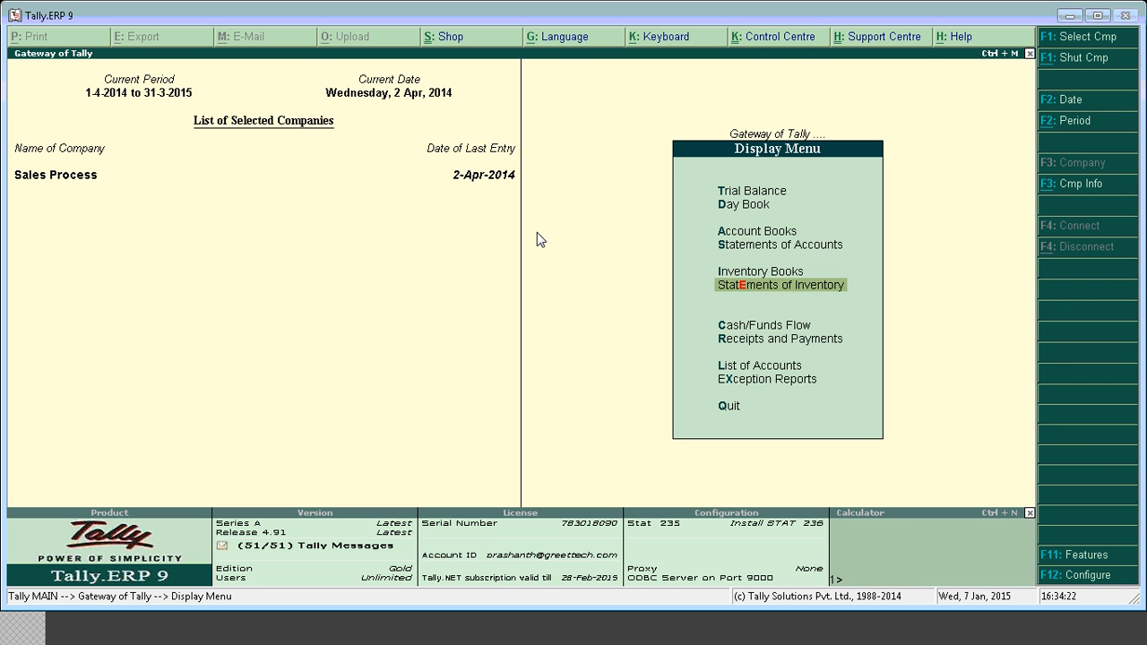
pyautogui.press('Return')
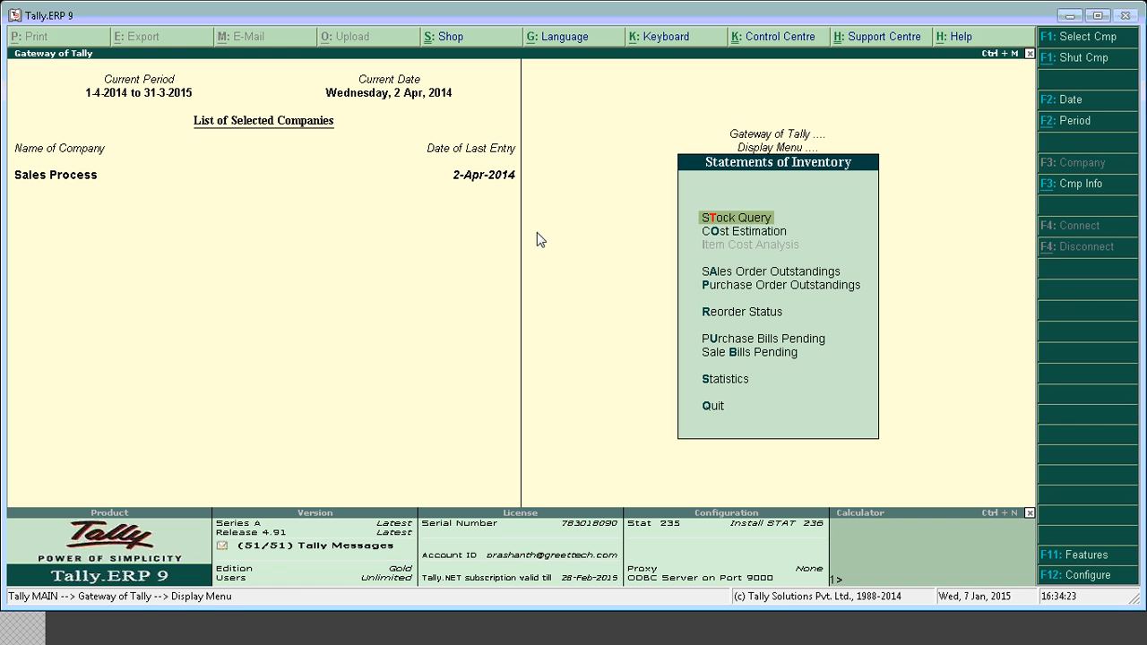
# Step: View the Sales Order Outstandings report for all orders
pyautogui.press('Down')
pyautogui.press('Down')
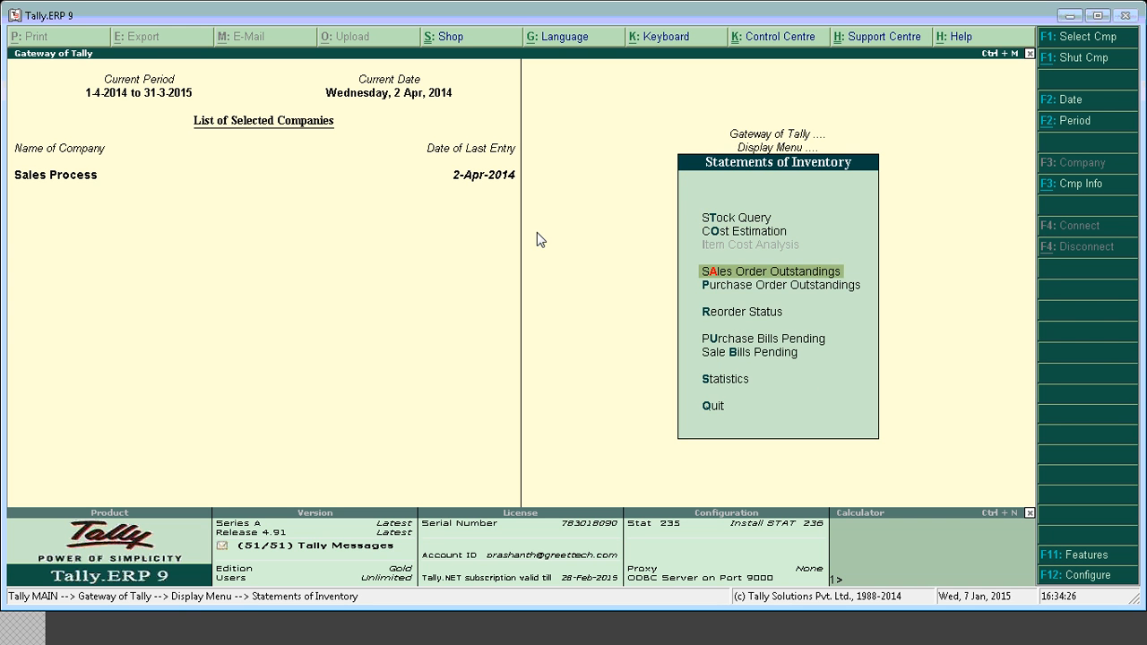
pyautogui.press('Down')
pyautogui.press('Down')
pyautogui.press('Up')
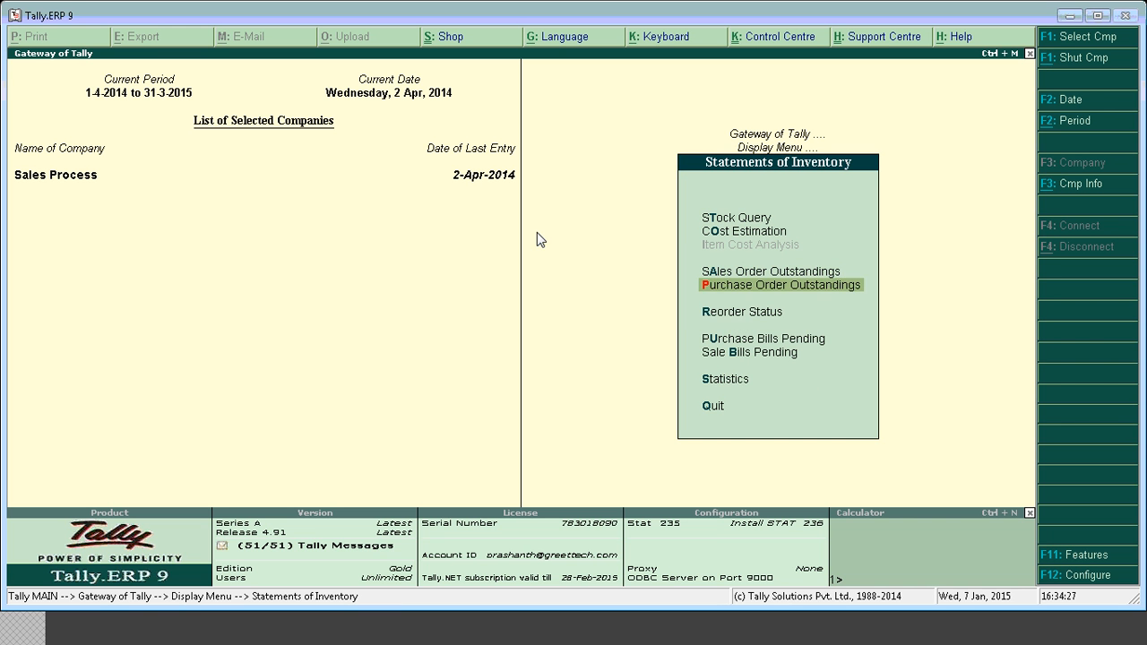
pyautogui.press('Up')
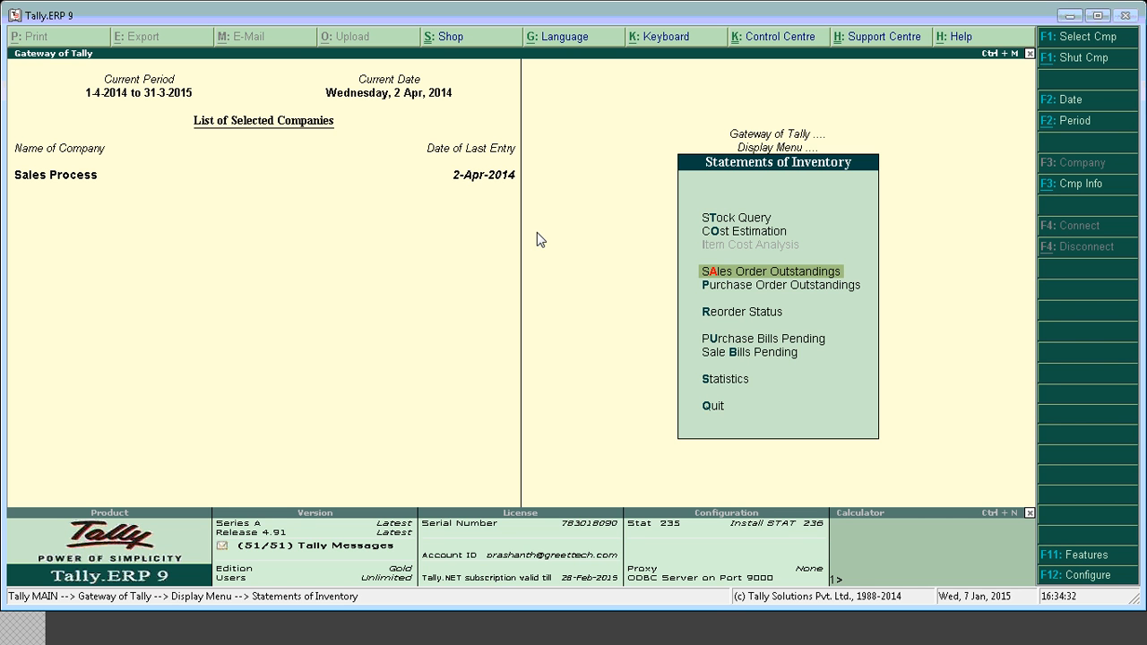
pyautogui.press('Return')
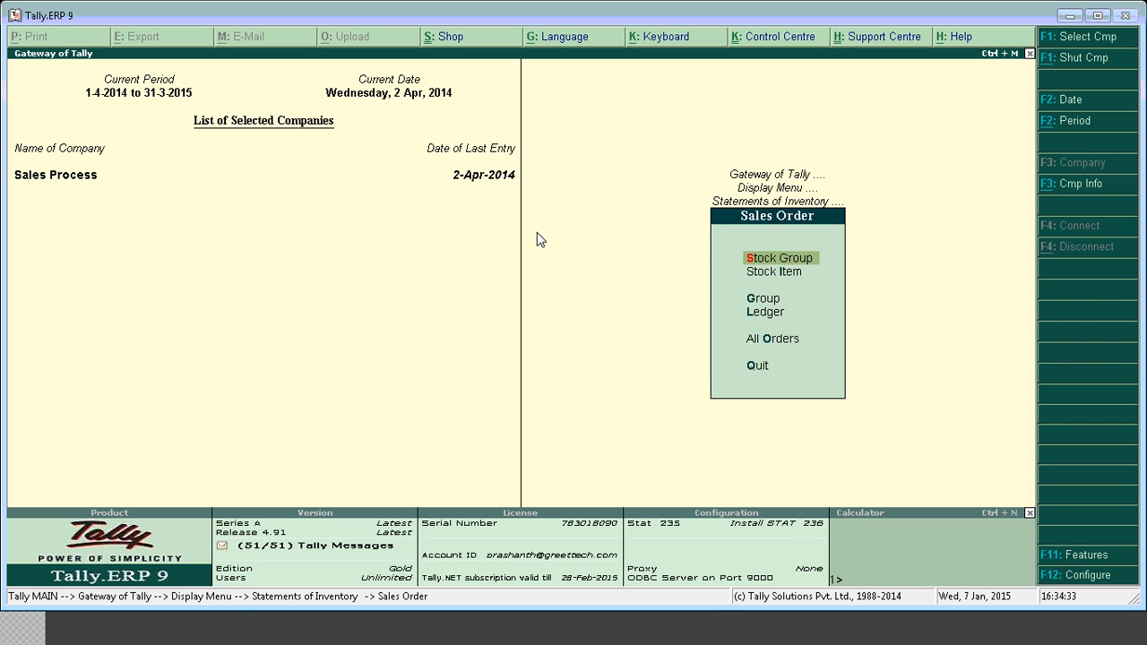
pyautogui.press('Down')
pyautogui.press('Down')
pyautogui.press('Down')
pyautogui.press('Down')
pyautogui.press('Return')
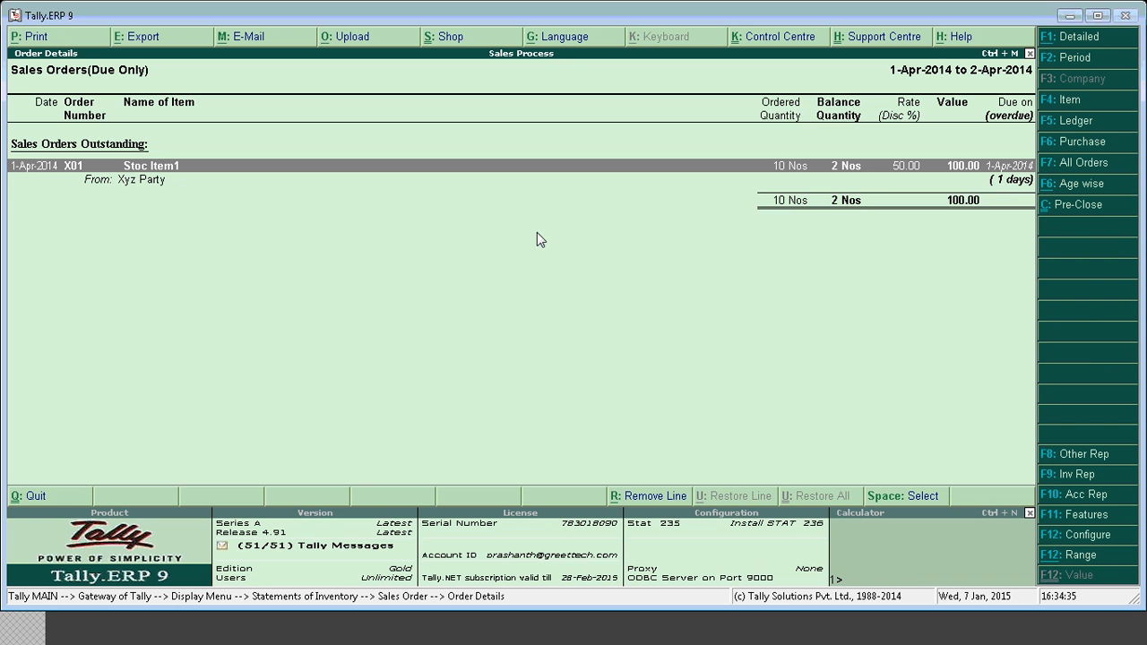